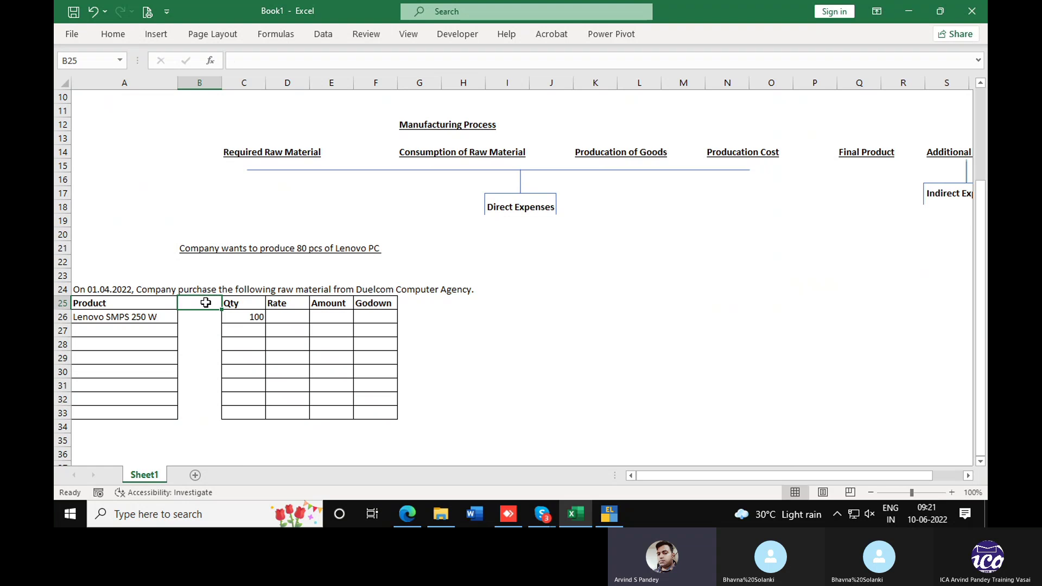
Add a bold UOM heading in cell B25 between Product and Qty.
key("Return")
left_click(205, 303)
key("ctrl+b")
Apply all borders to the empty UOM cells B26:B33.
key("Down")
key("shift+Down")
key("shift+Down")
key("shift+Down")
key("shift+Down")
key("shift+Down")
key("shift+Down")
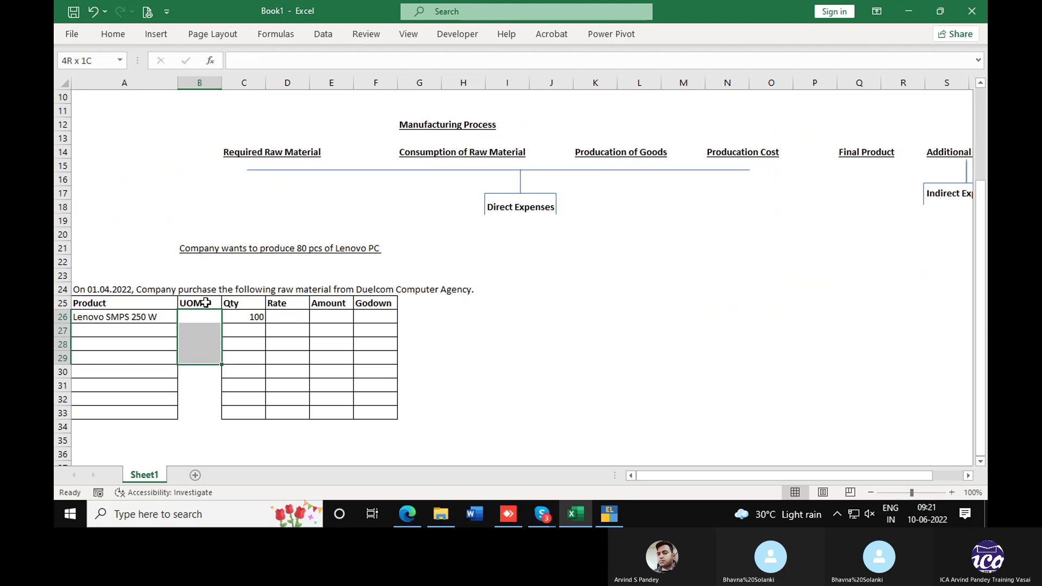
key("shift+Down")
key("alt")
key("h")
key("b")
key("a")
Enter the formula =C26*D26 in Amount cell E26 to multiply quantity by rate.
key("Right")
key("Right")
key("Right")
type("=")
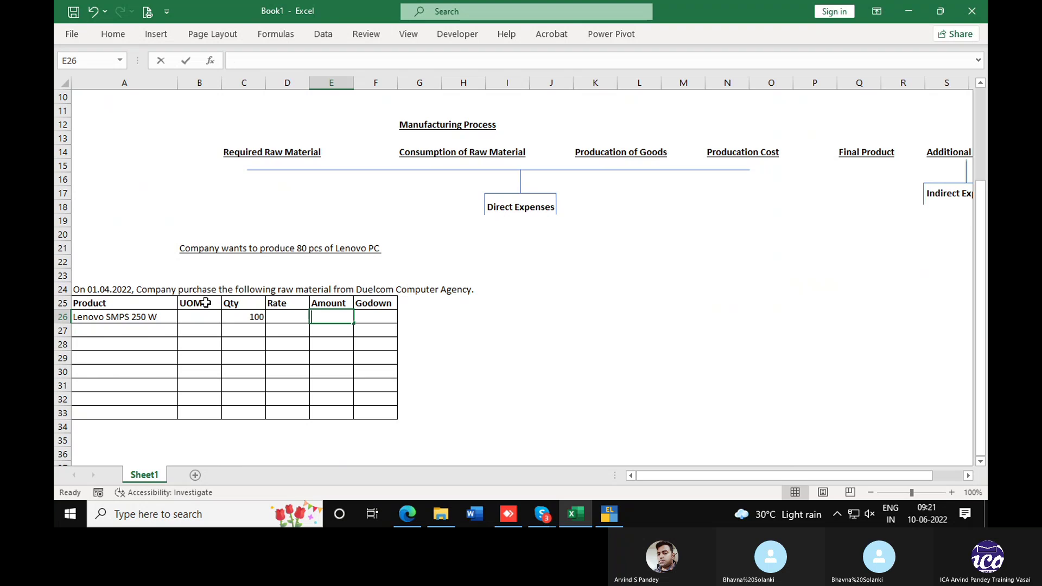
key("Left")
key("Left")
type("*")
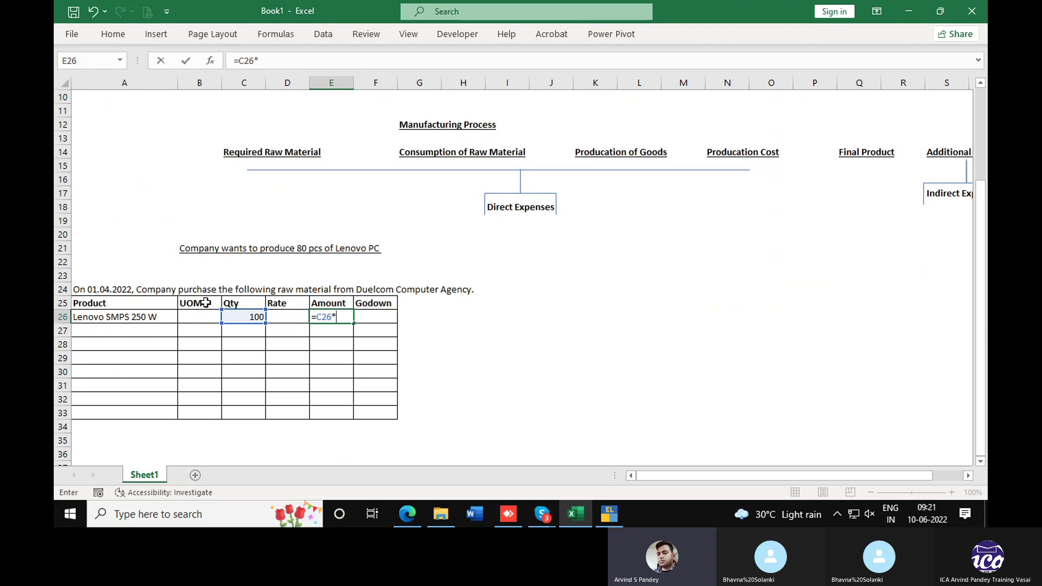
key("Left")
key("Return")
Set the rate of Lenovo SMPS 250 W to 1850 in D26.
key("Up")
key("Left")
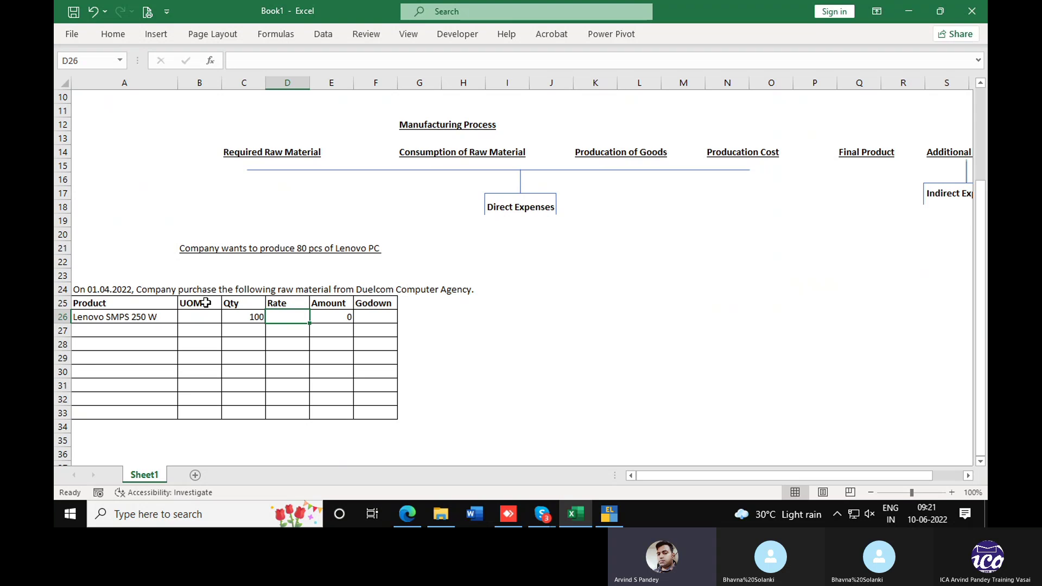
type("18")
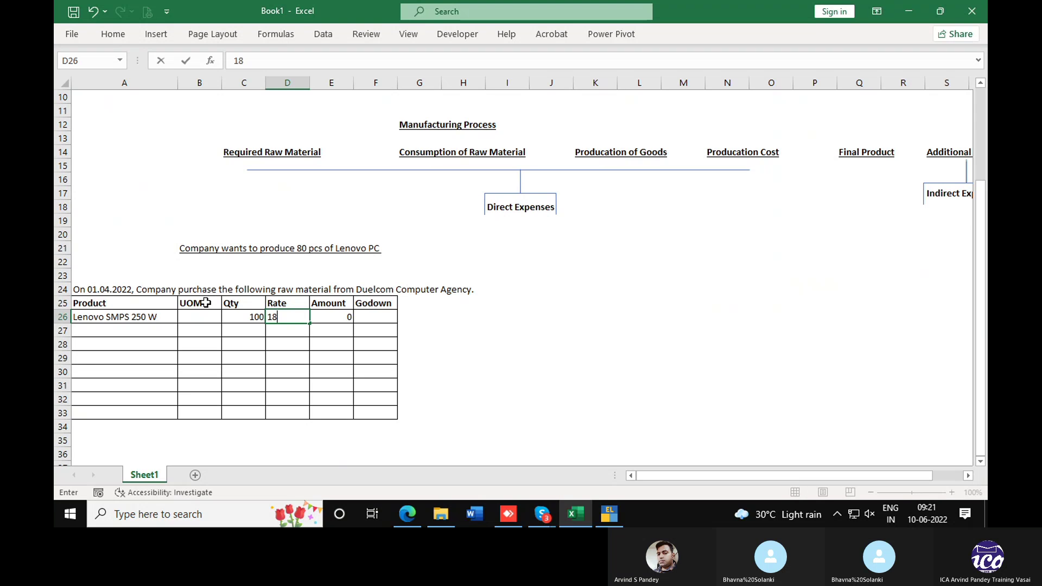
type("50")
key("Return")
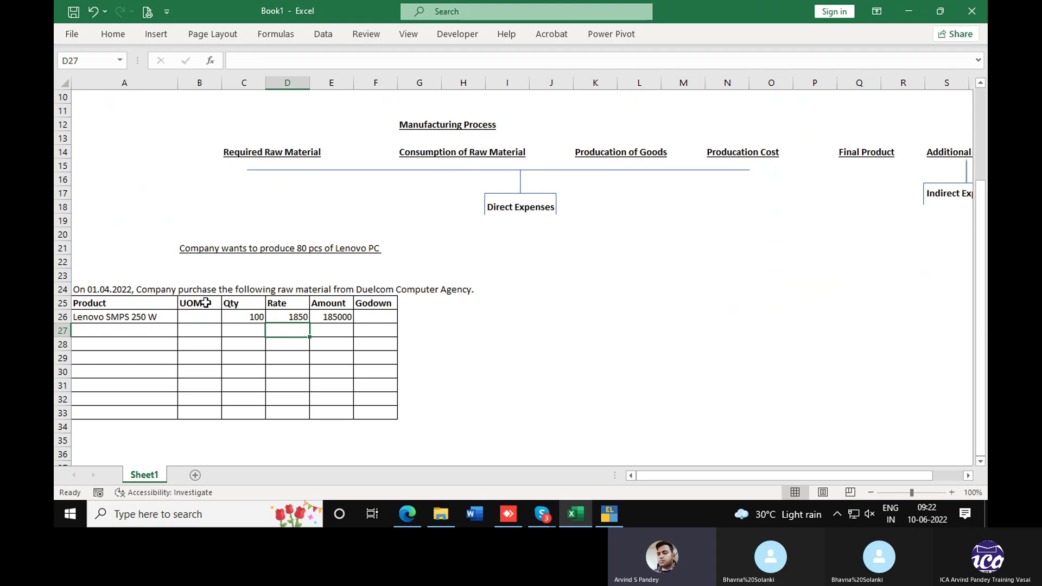
Enter pcs as the unit of measure for Lenovo SMPS 250 W in B26.
key("Left")
key("Left")
key("Up")
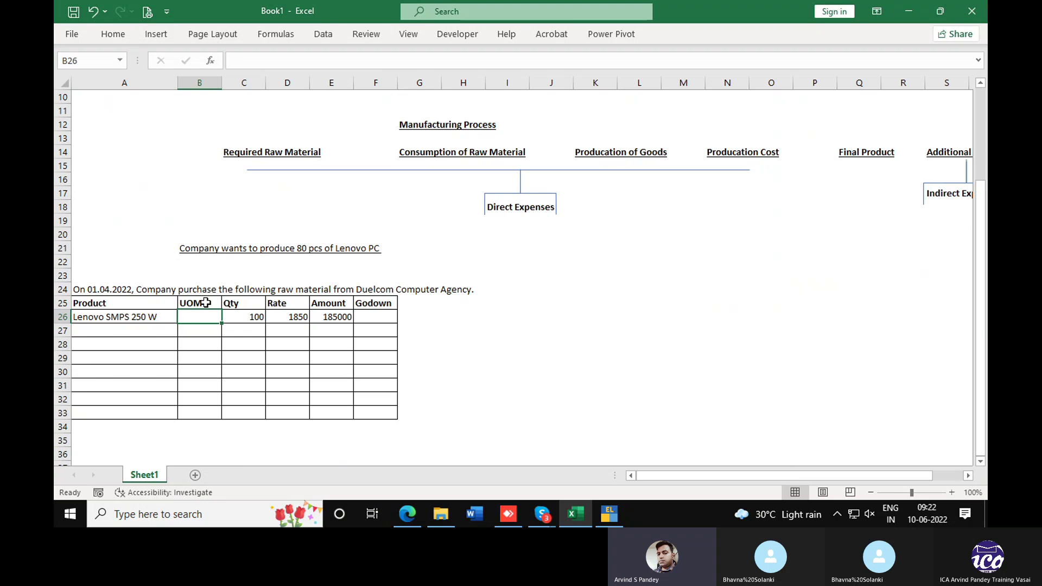
type("pcs")
key("Return")
Enter Lenovo SSD 250 GB as the second product in A27.
key("Left")
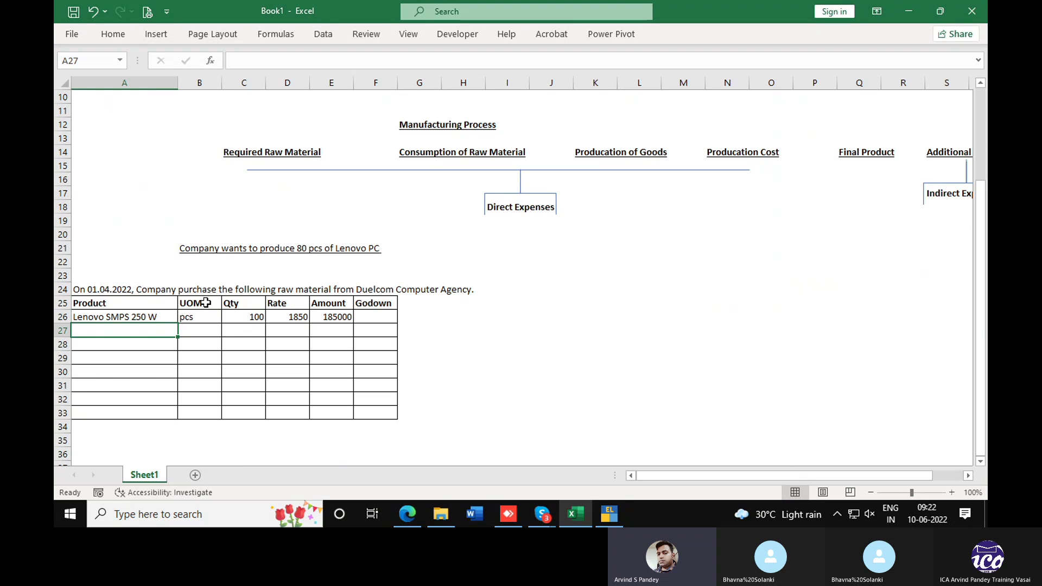
type("Leno")
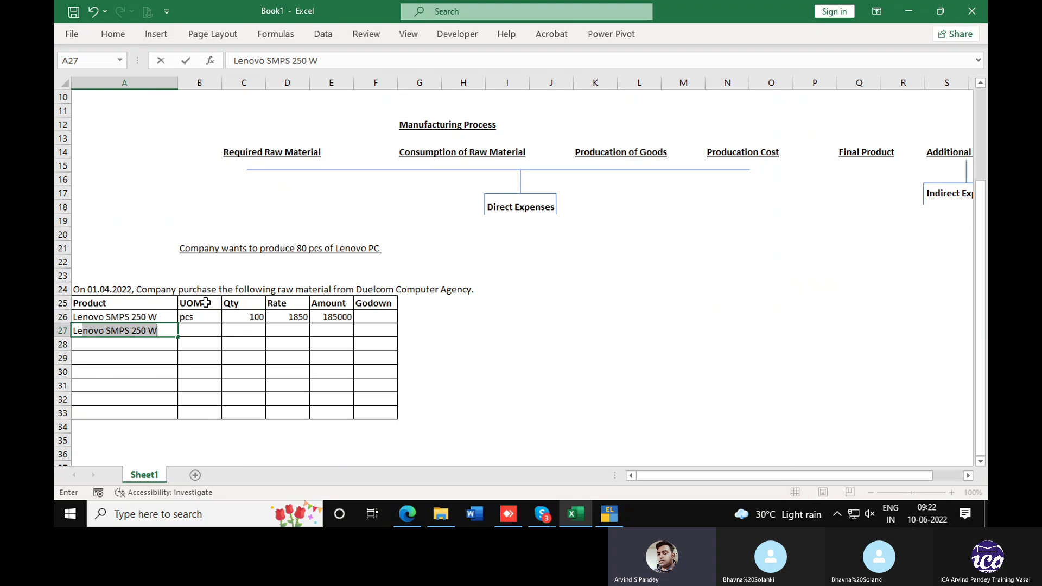
type("vo ")
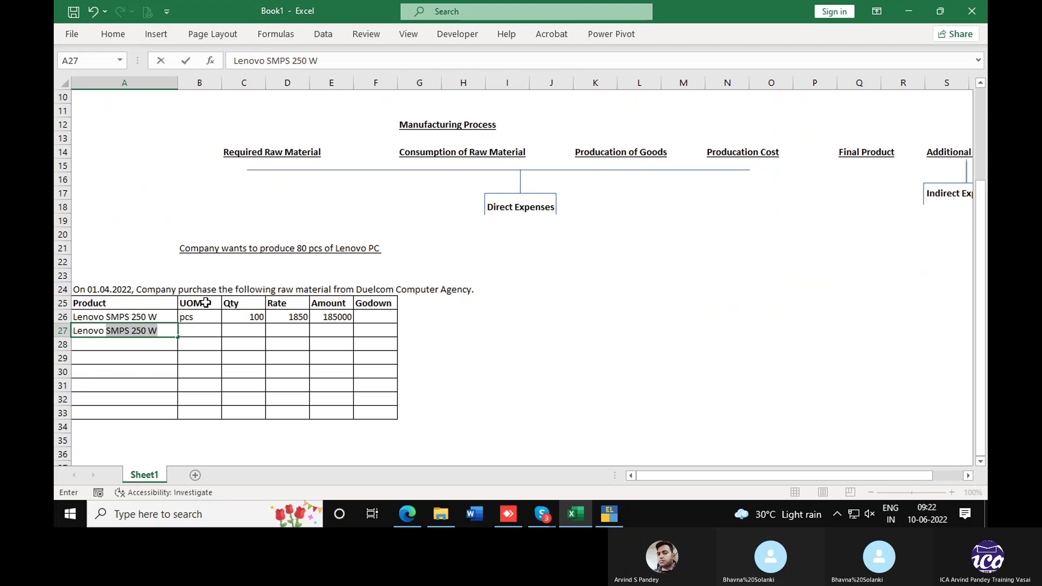
type("SSD 250")
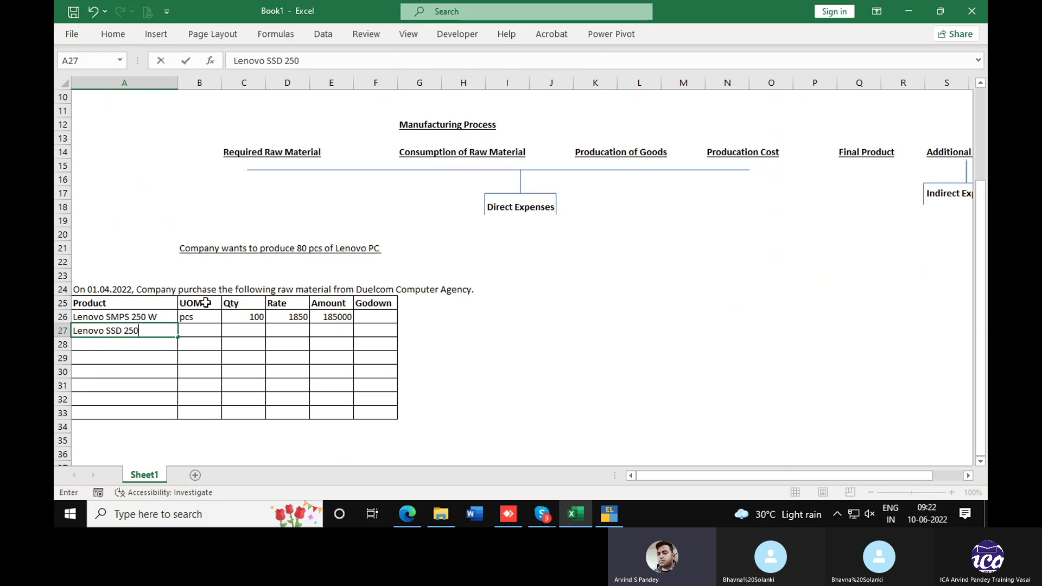
type(" GB")
key("Return")
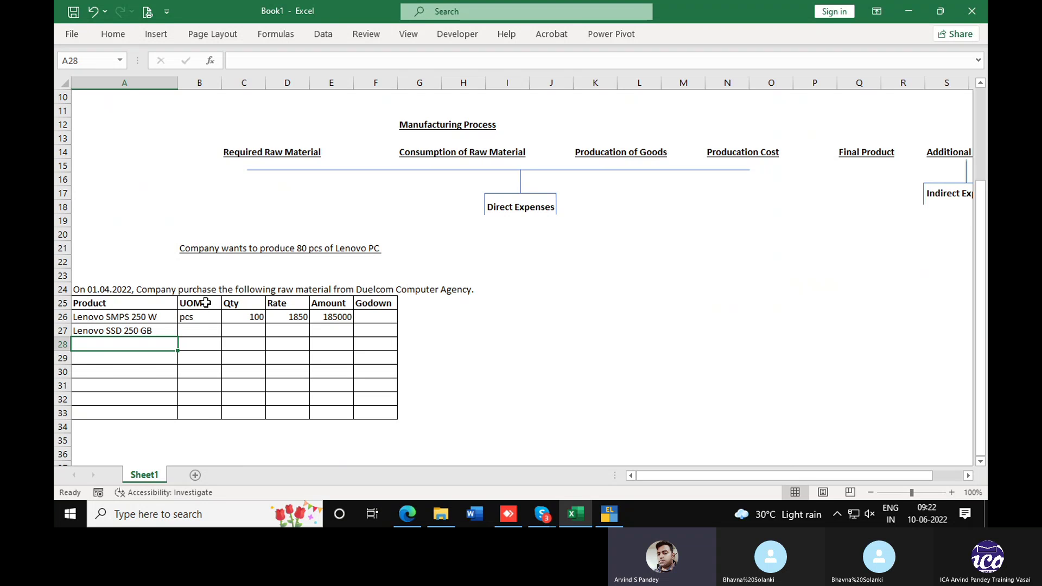
Give Lenovo SSD 250 GB the unit pcs and the quantity 100 in row 27.
key("Up")
key("Right")
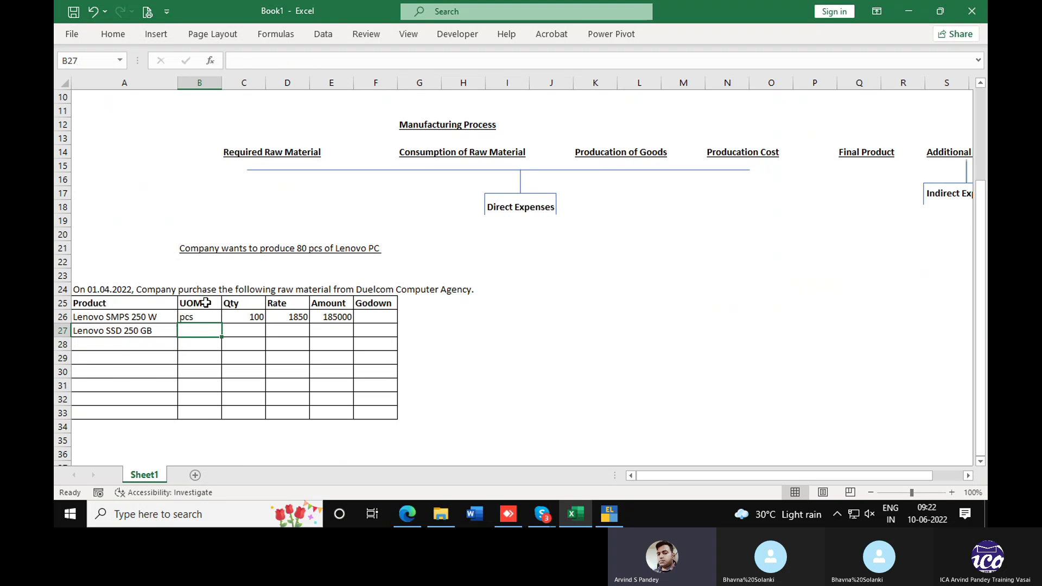
type("pcs")
key("Return")
key("Up")
key("Right")
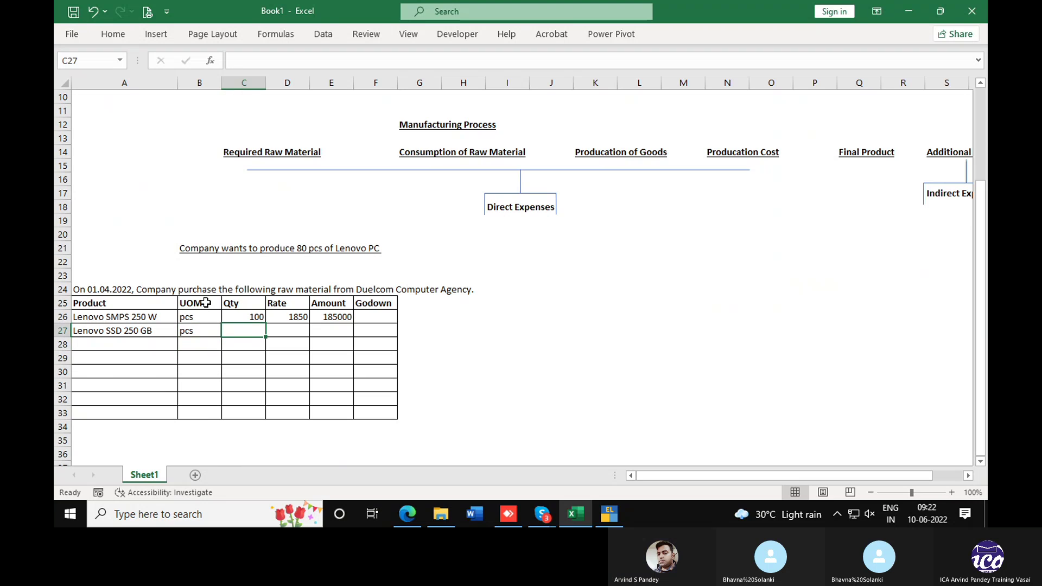
type("100")
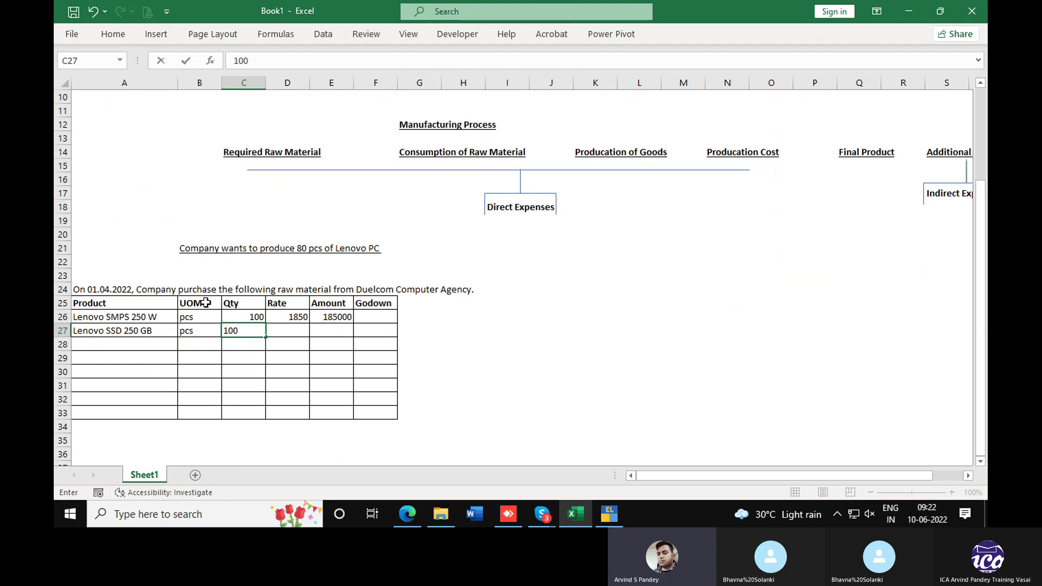
key("Right")
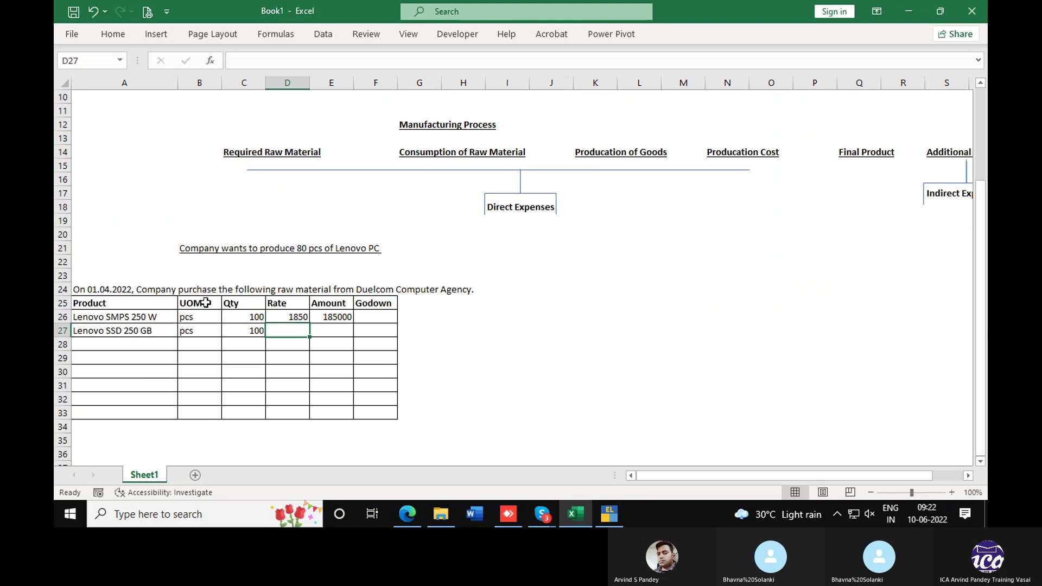
Set the Lenovo SSD 250 GB rate to 8500 and fill the amount formula down into E27.
type("8500")
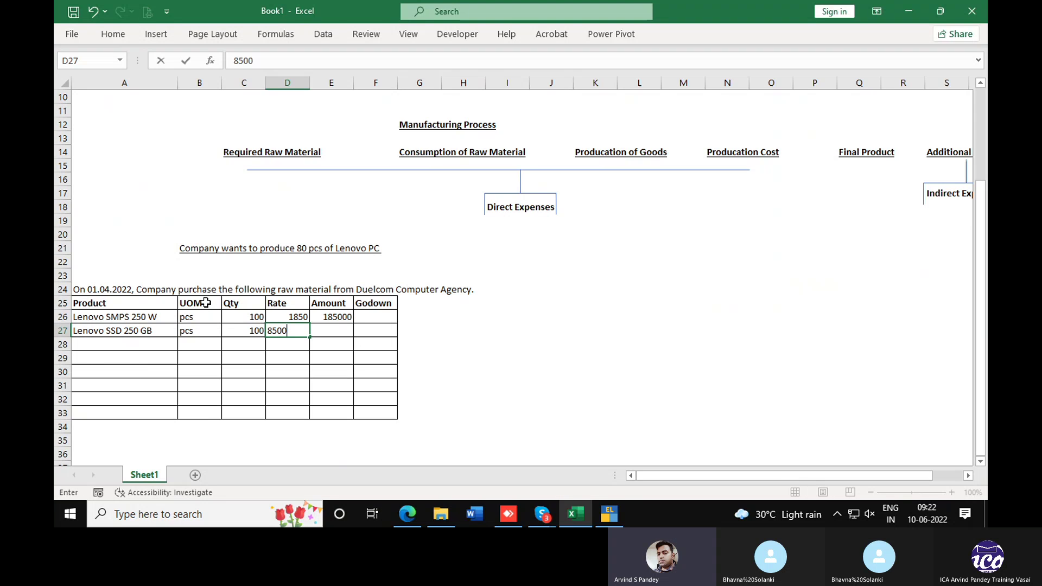
key("Return")
key("Up")
key("Right")
key("ctrl+d")
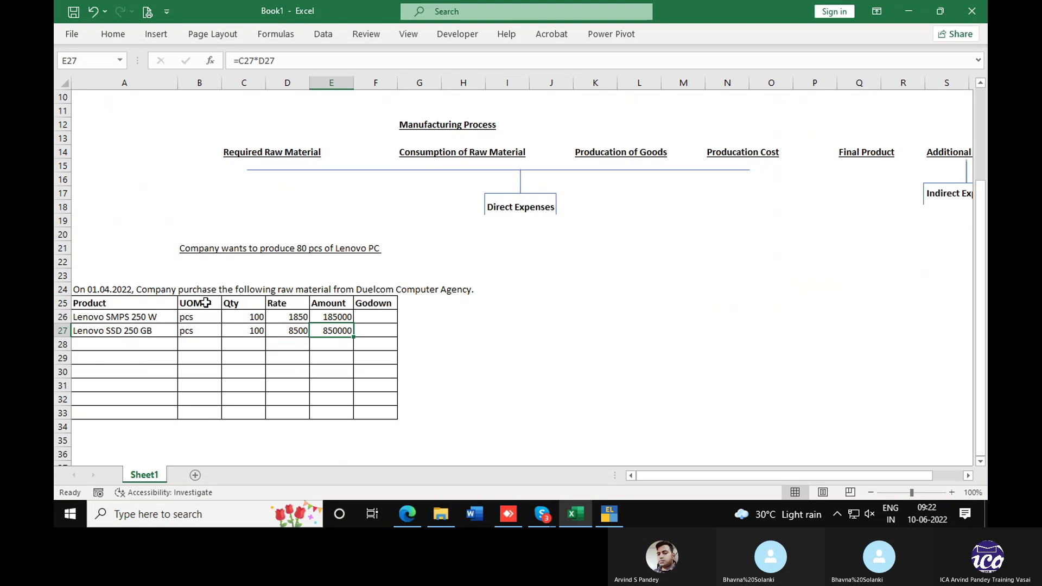
Enter Lenovo LED Monitor 22" as the third product in A28.
key("Left")
key("Left")
key("Left")
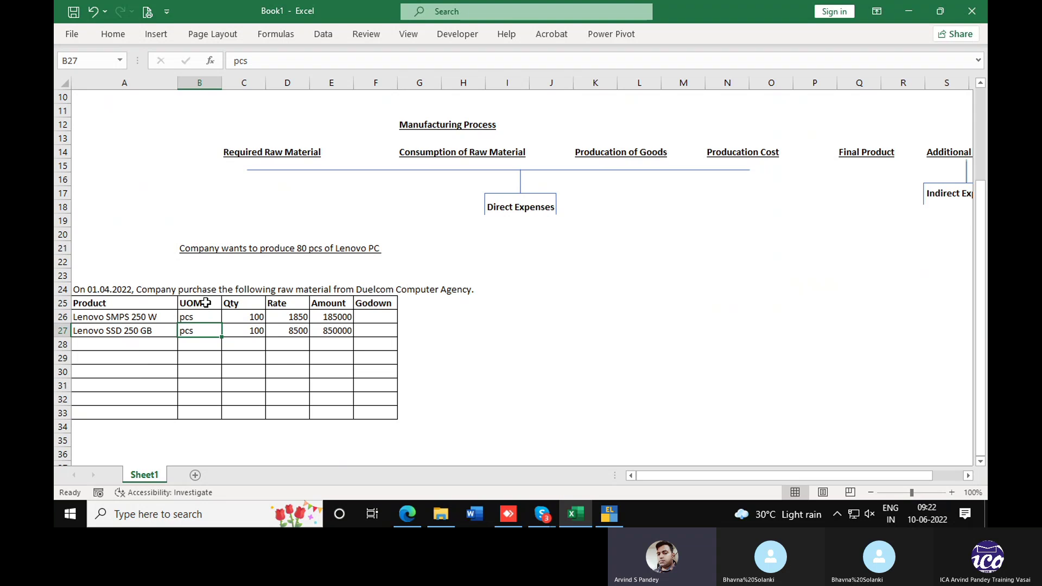
key("Left")
key("Down")
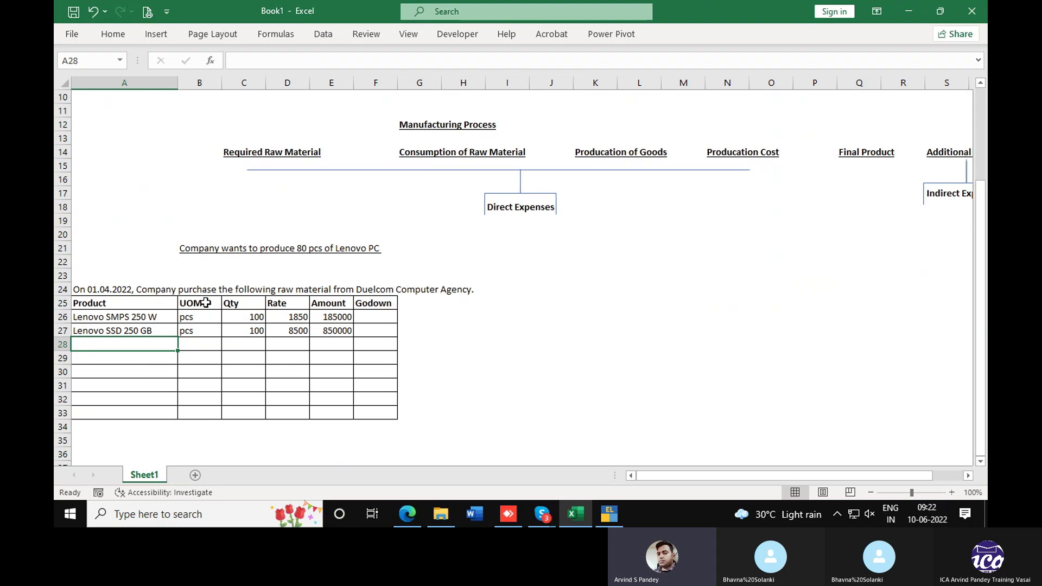
type("Leno")
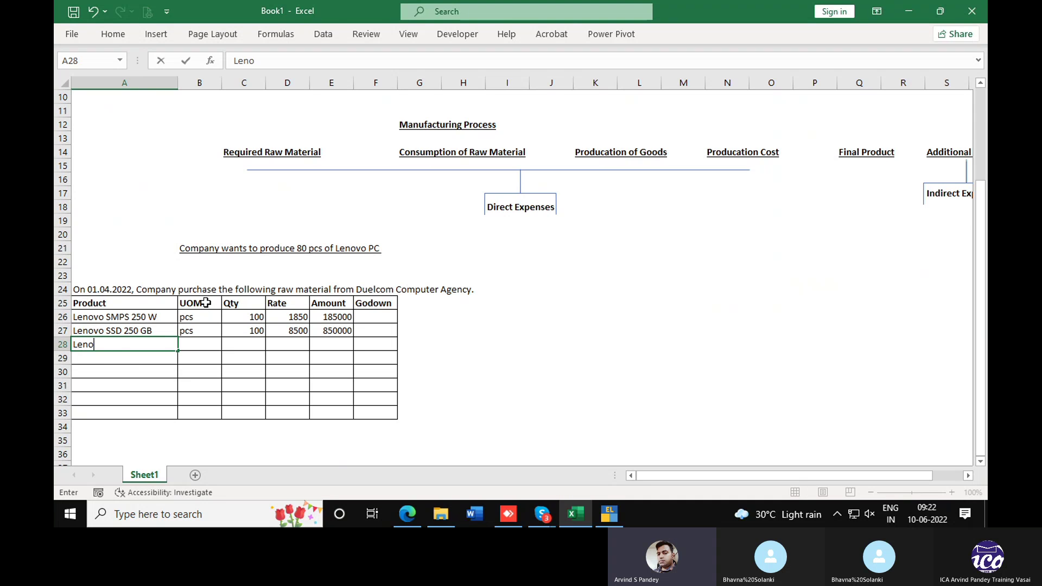
type("vo ")
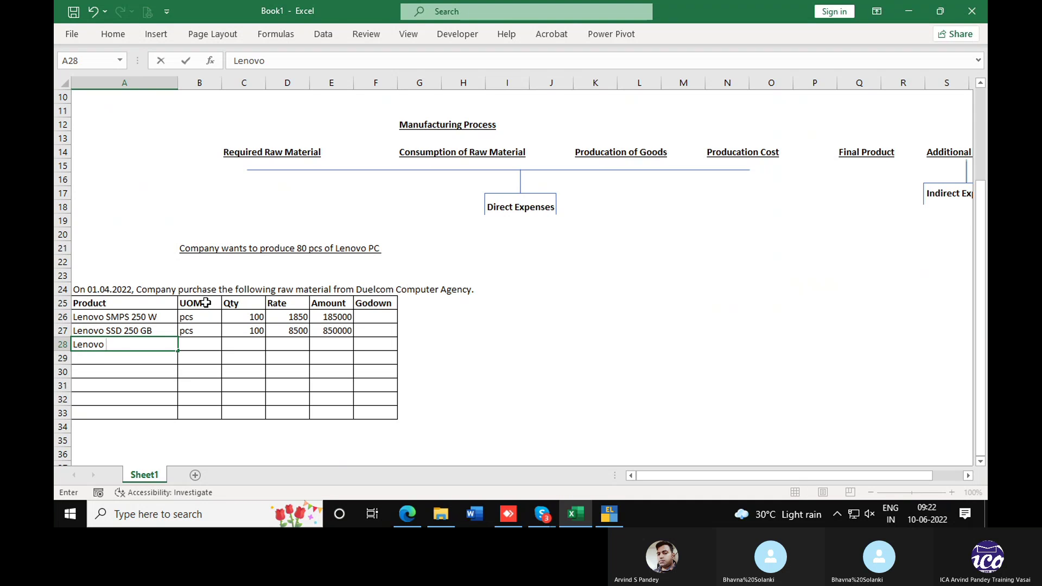
type("LED ")
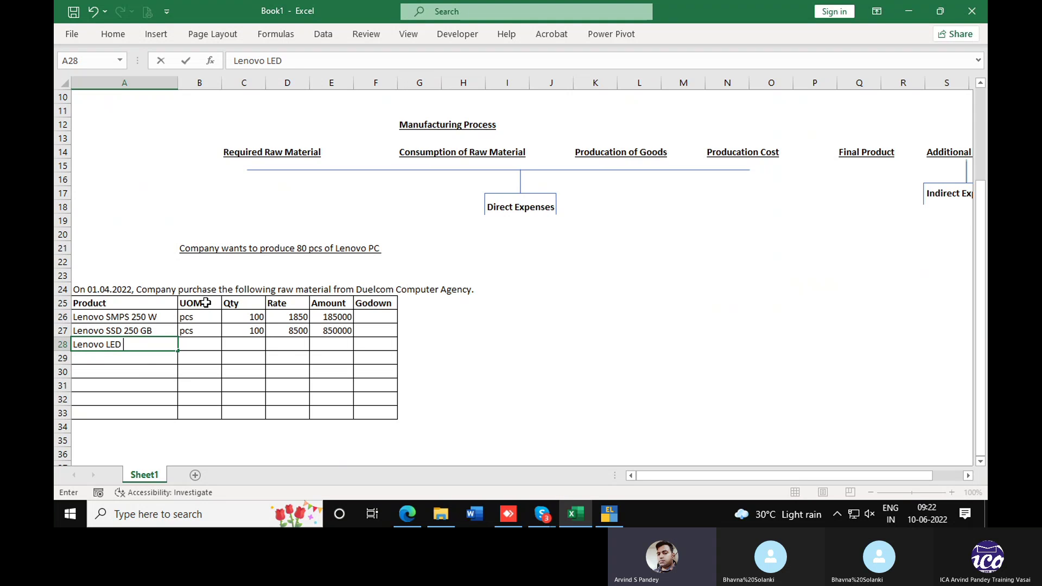
type("Monitors")
key("BackSpace")
type("22\"")
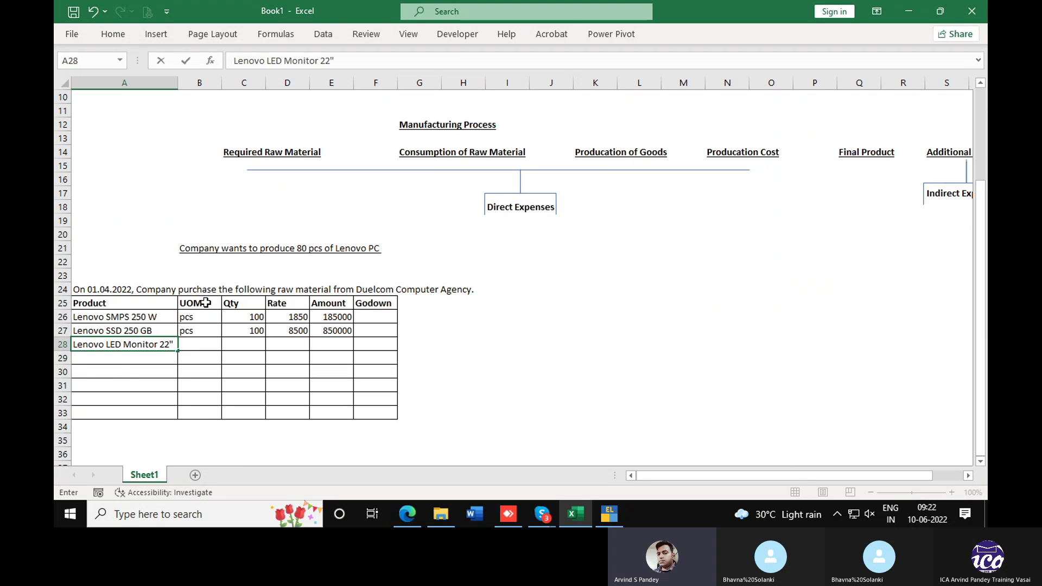
key("Return")
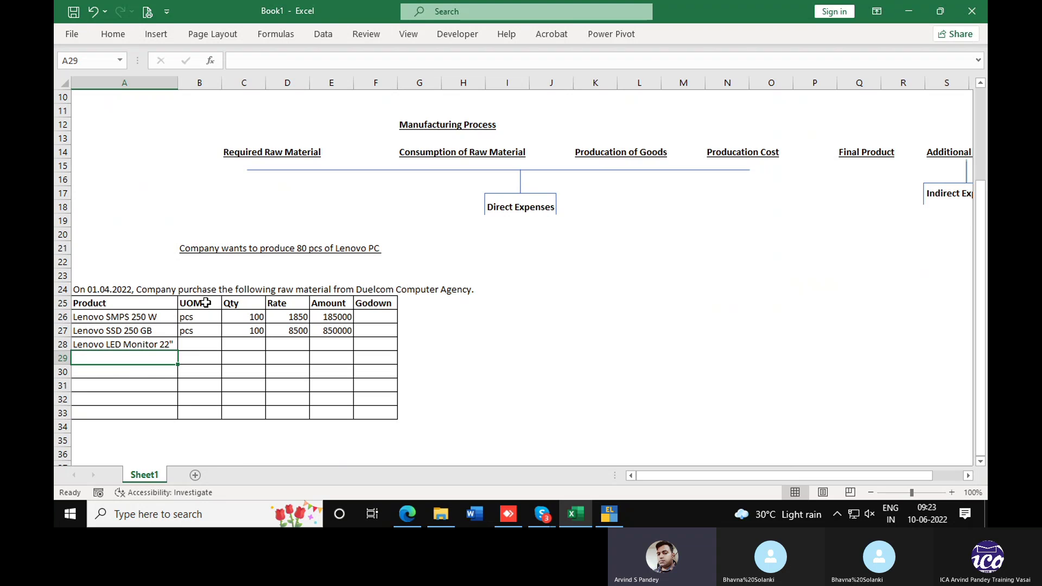
Give Lenovo LED Monitor 22" the unit pcs and the quantity 100 in row 28.
key("Up")
key("Right")
type("pcs")
key("Tab")
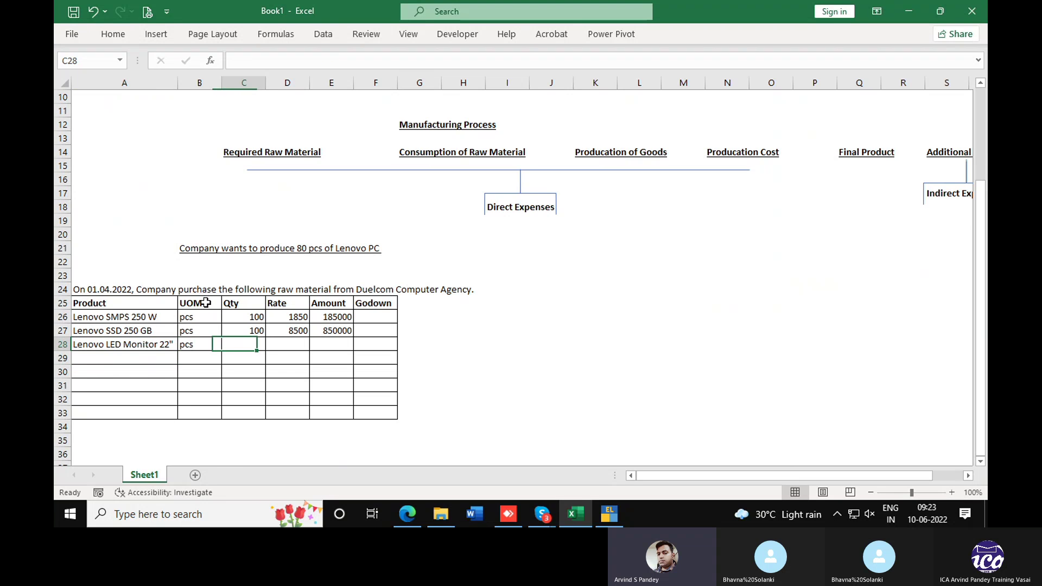
type("100")
key("Return")
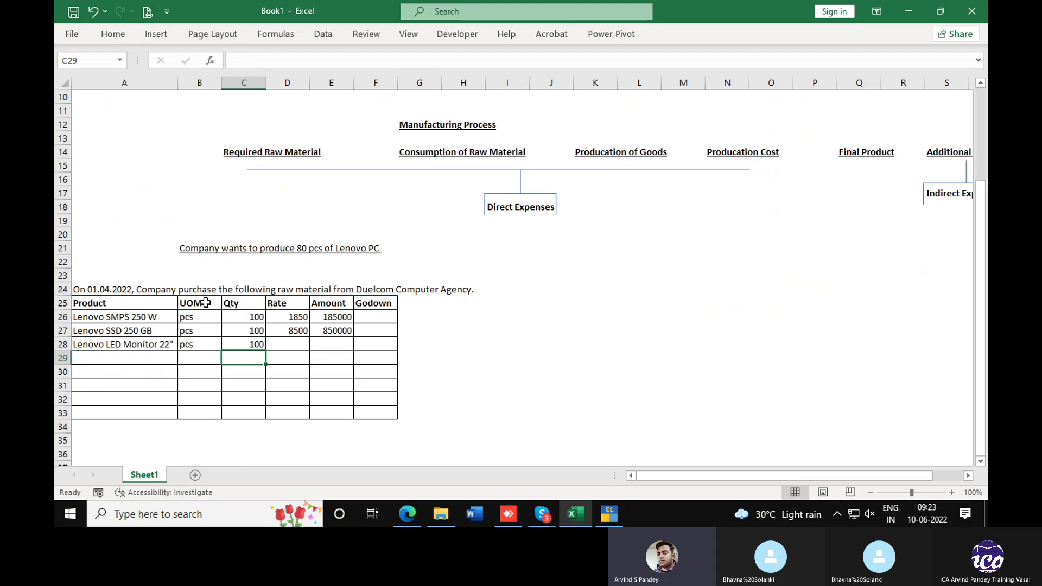
Set the Lenovo LED Monitor 22" rate to 7500 and fill the amount formula down into E28.
key("Up")
key("Right")
type("7500")
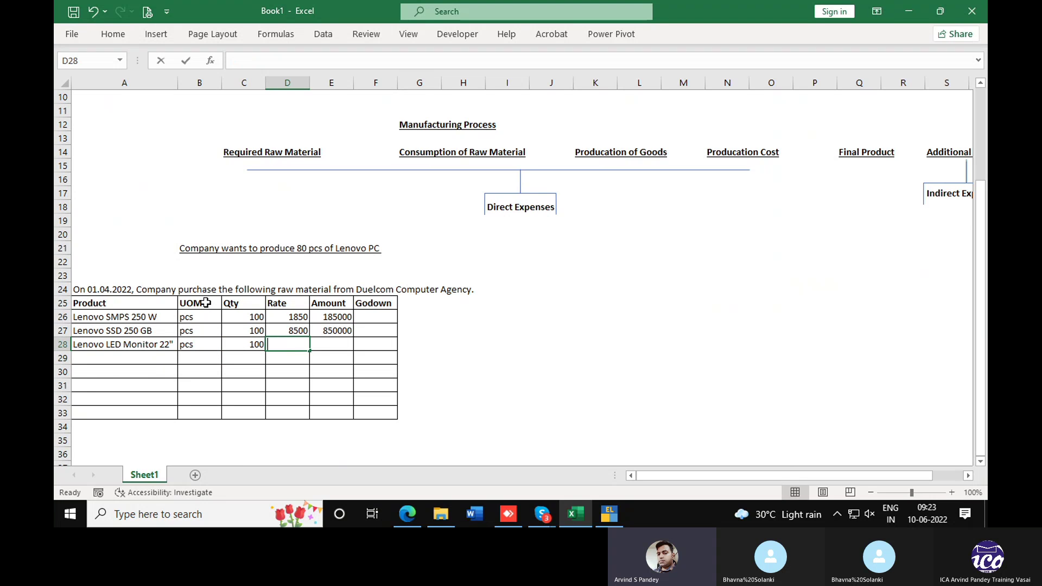
key("Return")
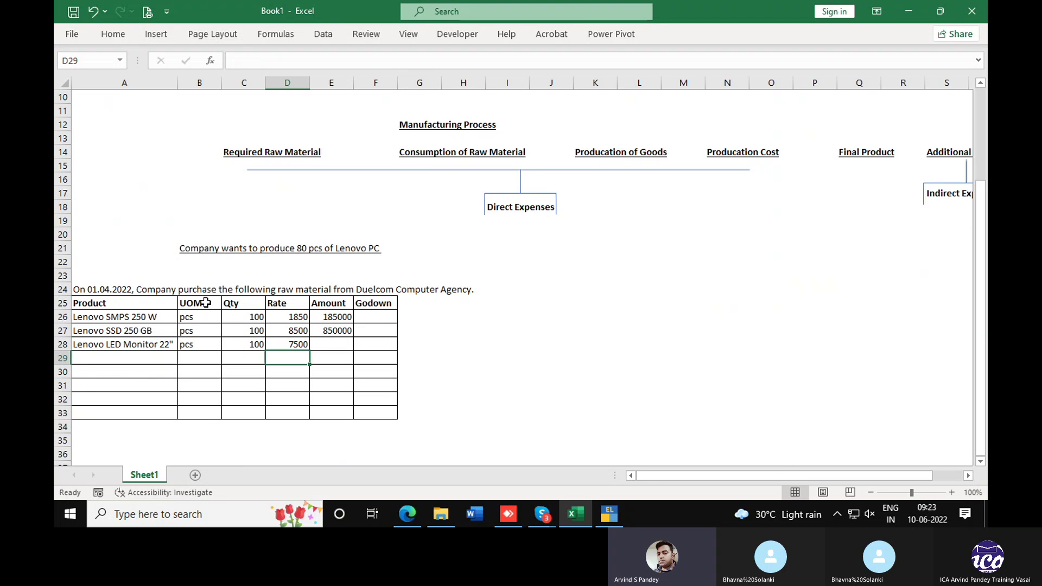
key("Up")
key("Right")
key("ctrl+d")
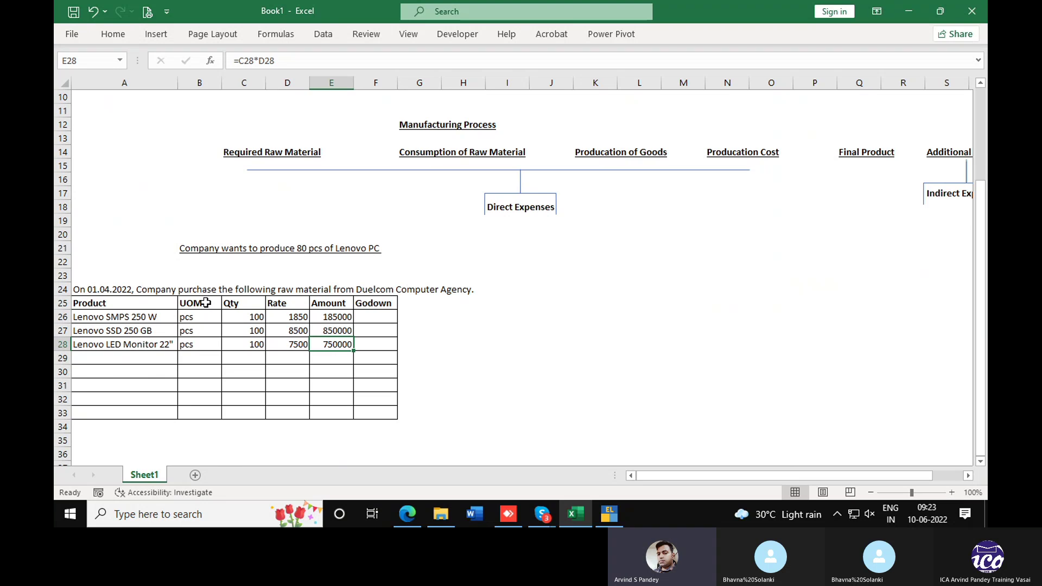
Enter Lenovo Cabinet CPU as the fourth product in A29.
key("Left")
key("Left")
key("Left")
key("Left")
key("Down")
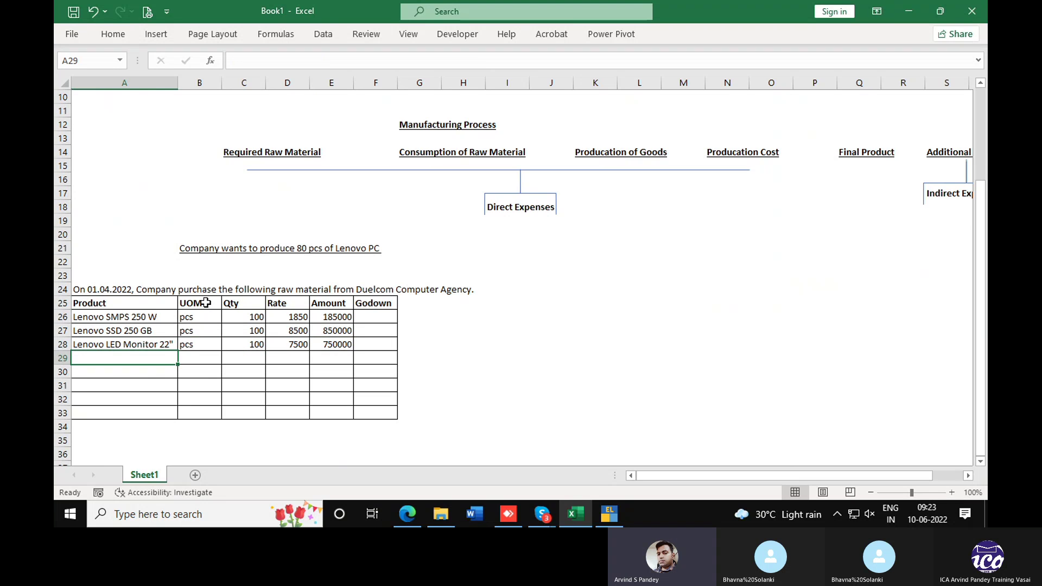
type("Leno")
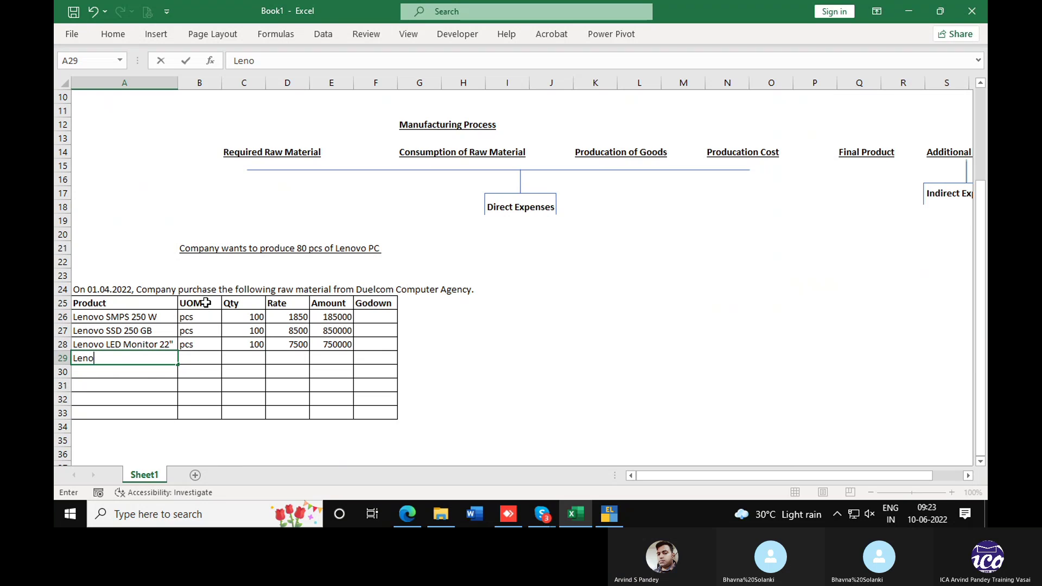
type("vo ")
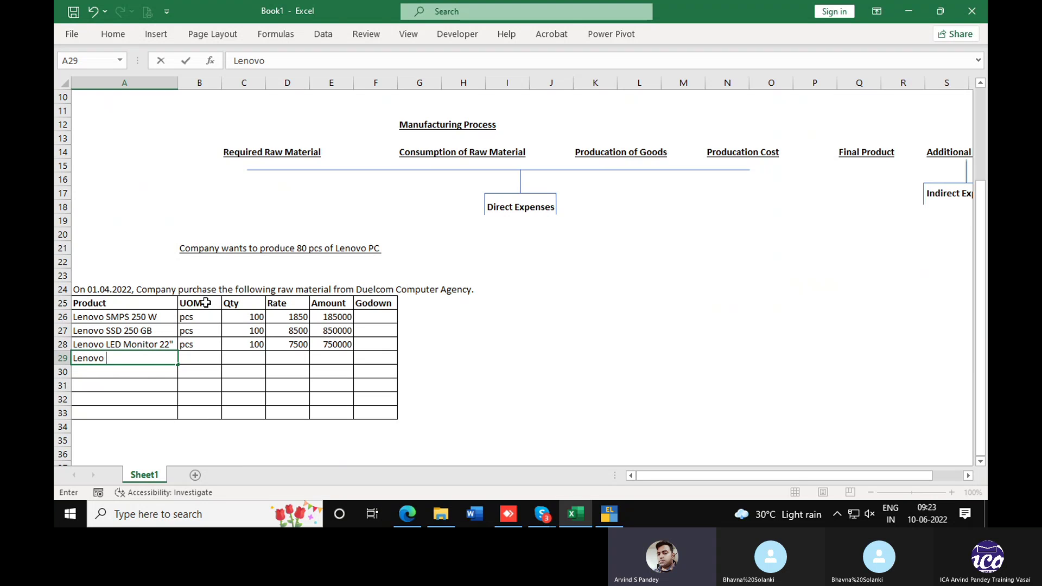
type("C")
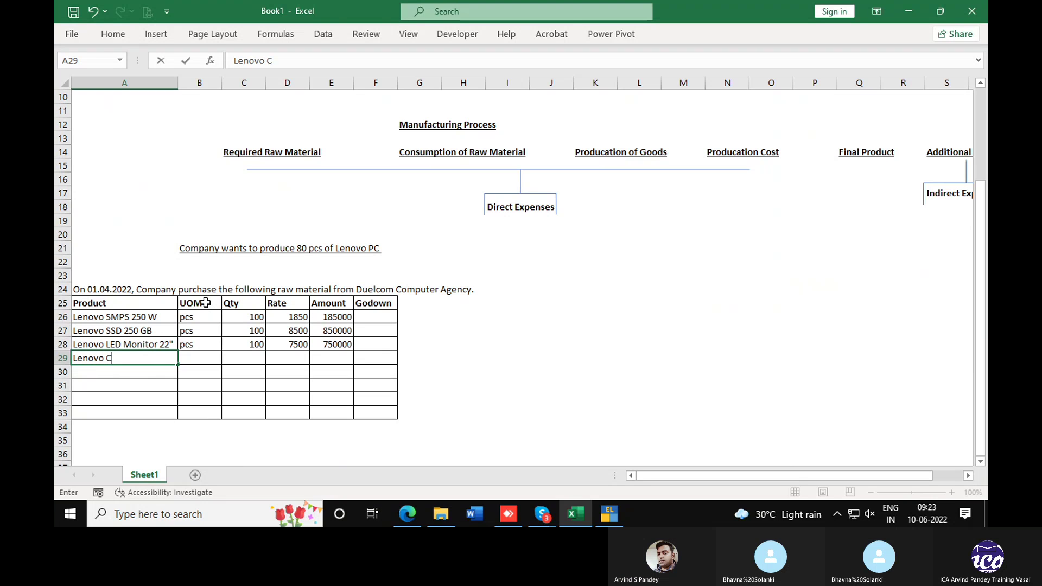
type("abinet")
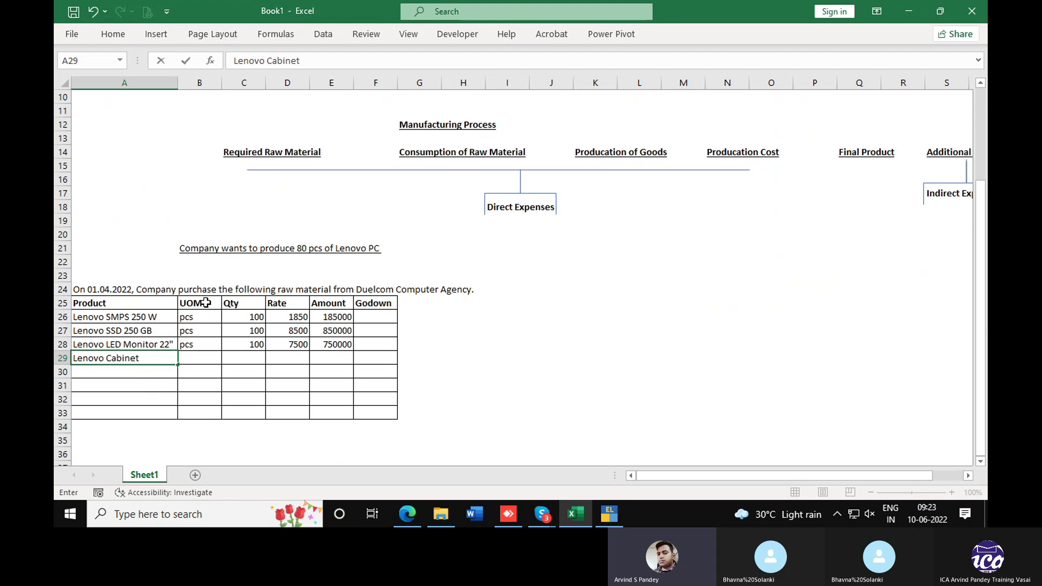
type(" CPU")
key("Return")
Give Lenovo Cabinet CPU the unit pcs and the quantity 100 in row 29.
key("Up")
key("Right")
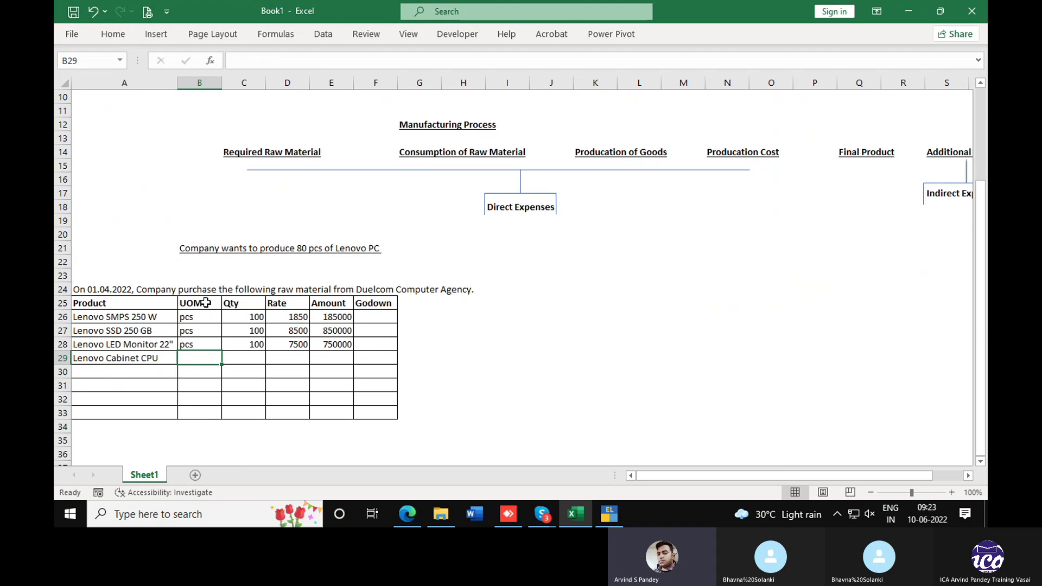
type("pcs")
key("Right")
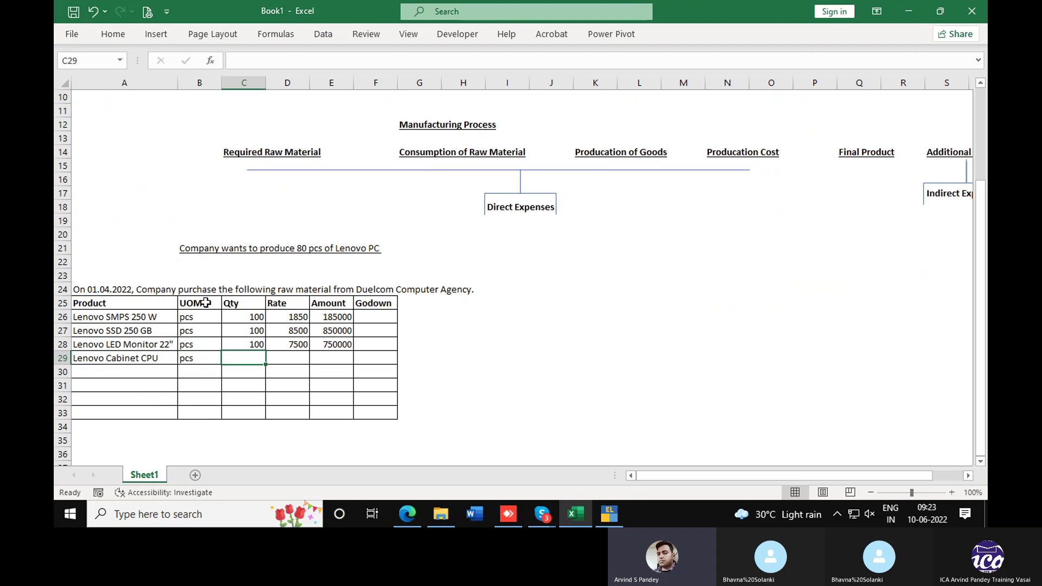
type("100")
key("Return")
Set the Lenovo Cabinet CPU rate to 1200 and fill the amount formula down into E29.
key("Up")
key("Right")
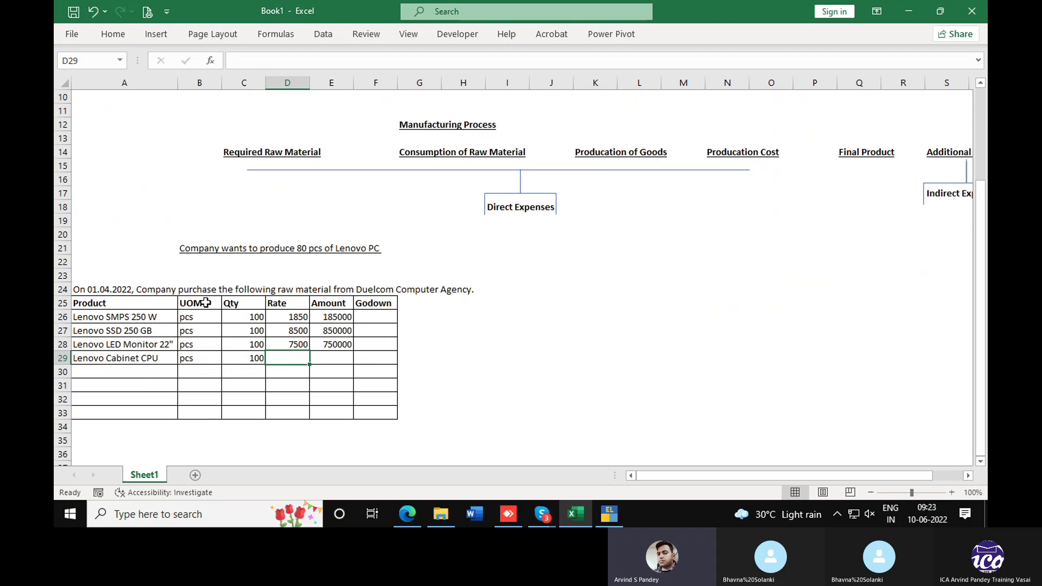
type("1200")
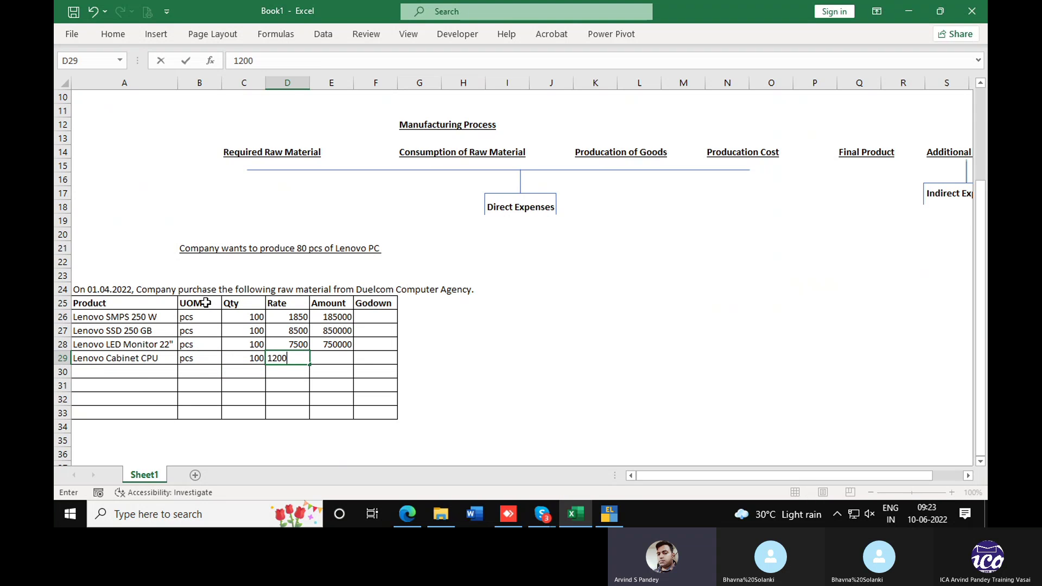
key("Return")
key("Up")
key("Right")
key("ctrl+d")
key("Return")
Enter Lenovo RAM 8 GM as the fifth product in A30.
key("Home")
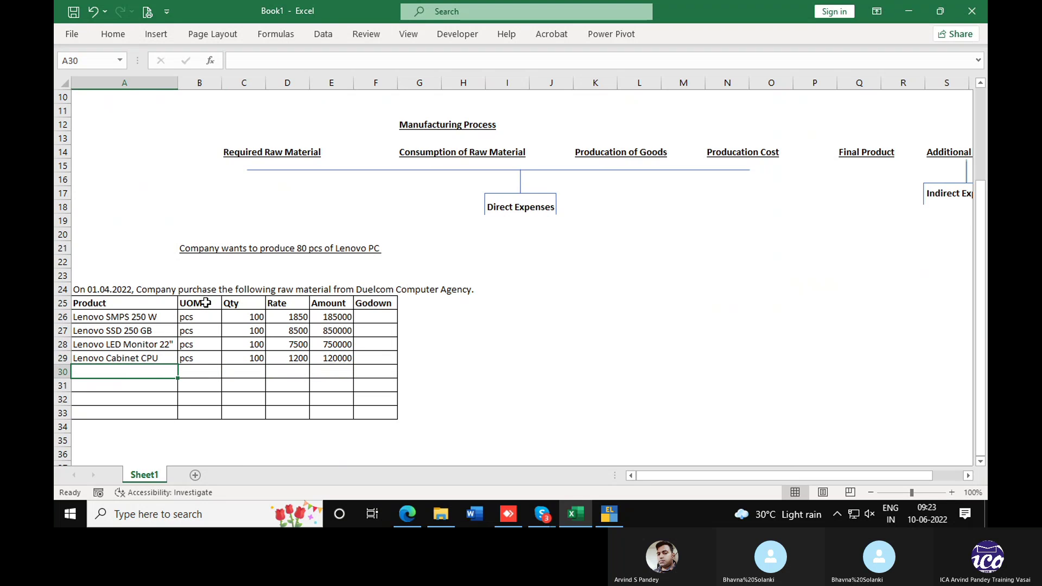
type("Lenovo")
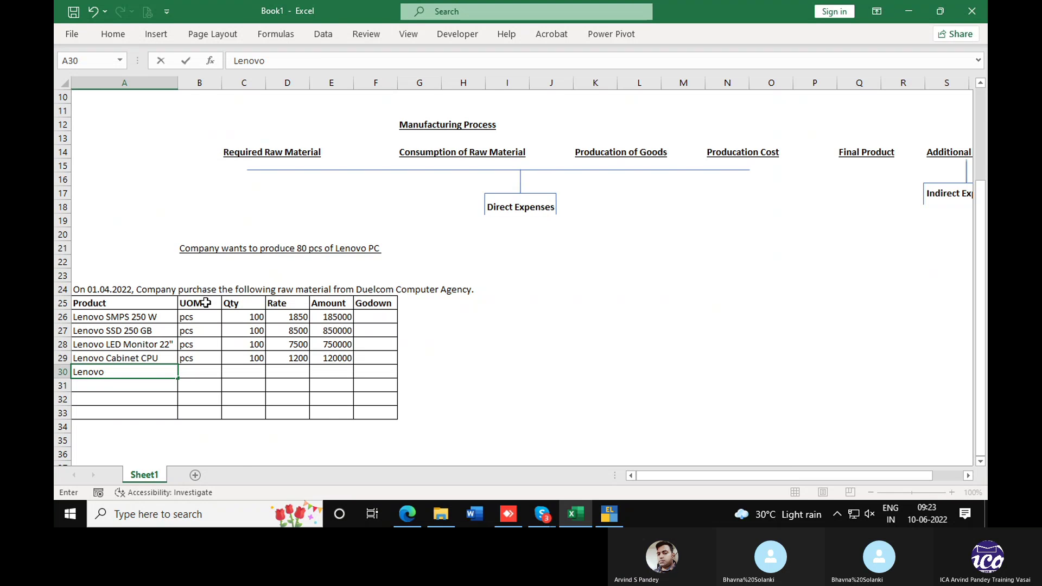
type("RAM 80")
key("BackSpace")
type("GM")
key("Return")
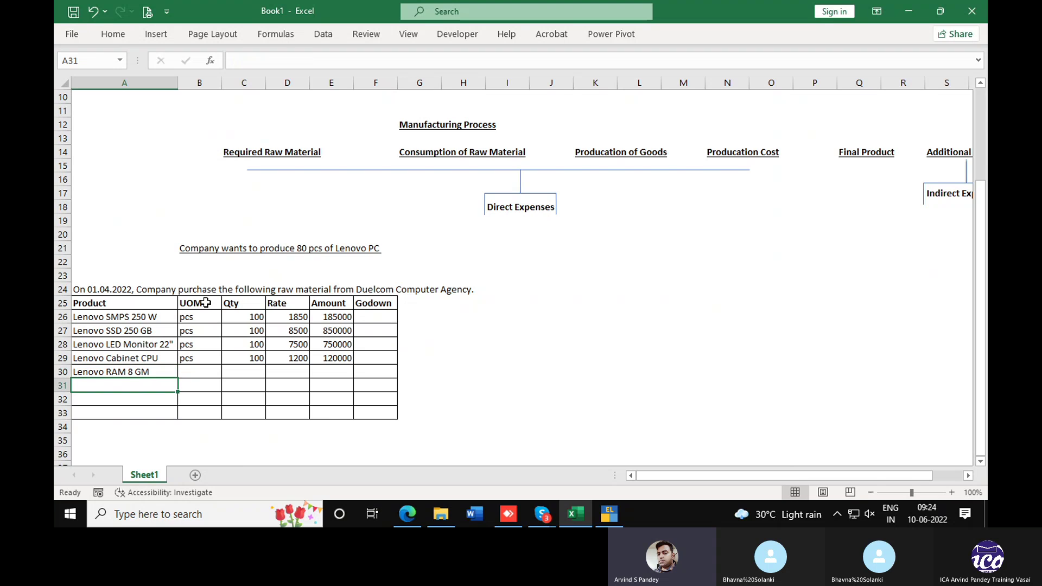
Give the Lenovo RAM the unit pcs and the quantity 100 in row 30.
key("Up")
key("Right")
type("pcs")
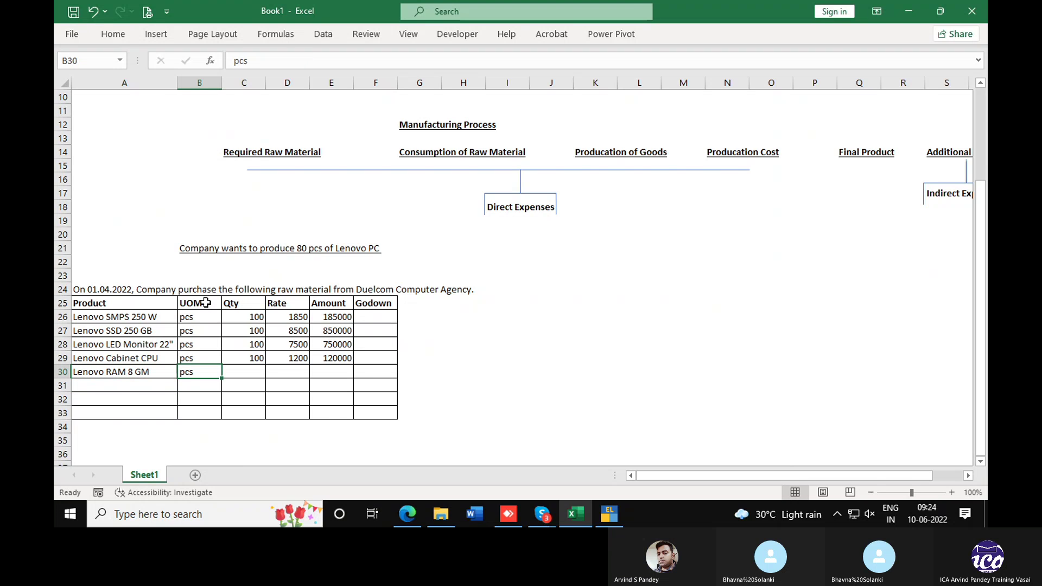
key("Tab")
type("100")
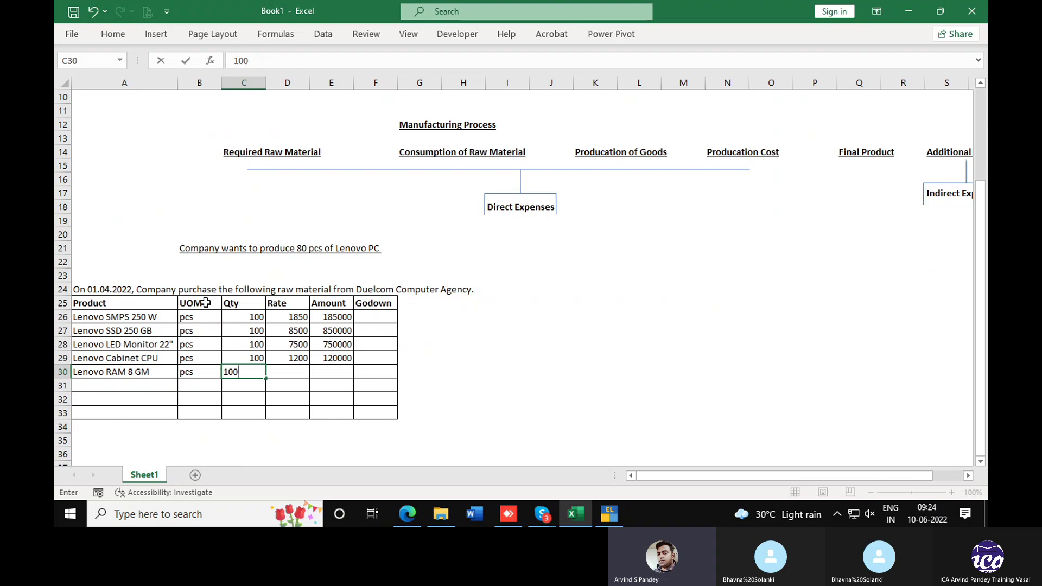
key("Return")
Set the Lenovo RAM rate in D30 to 8200.
key("Up")
key("Right")
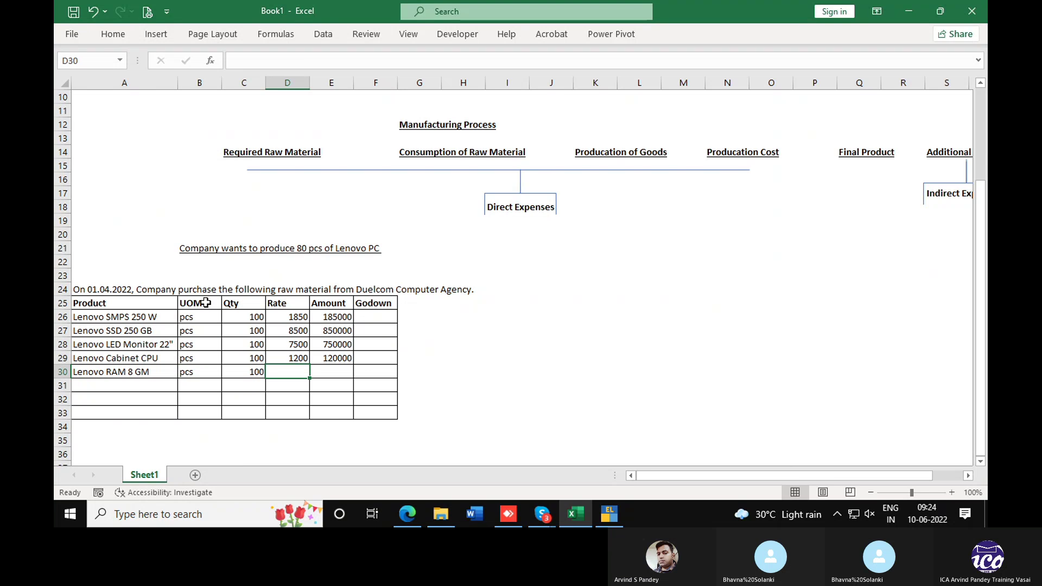
type("8")
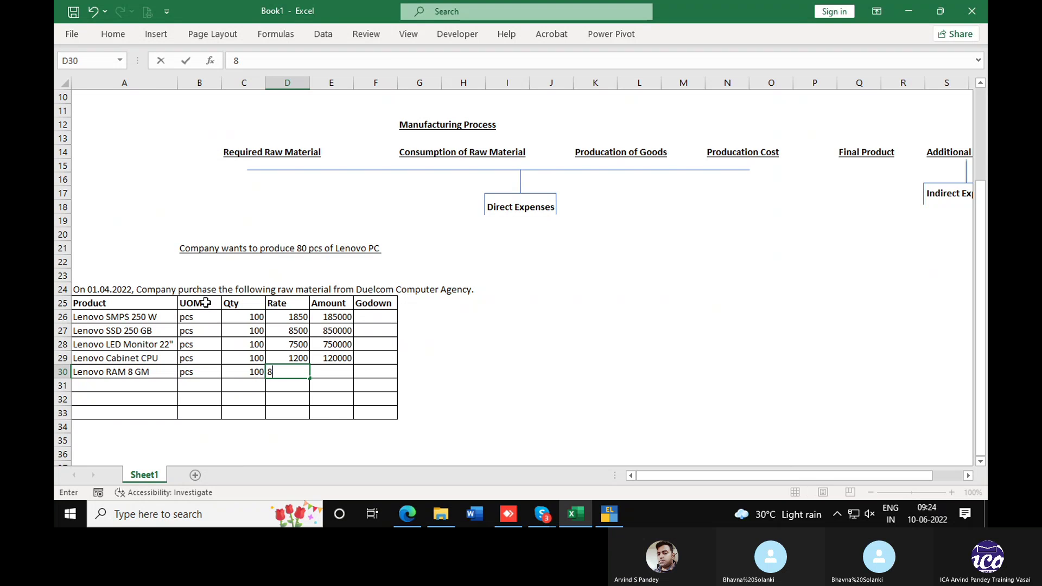
type("200")
key("Return")
key("Up")
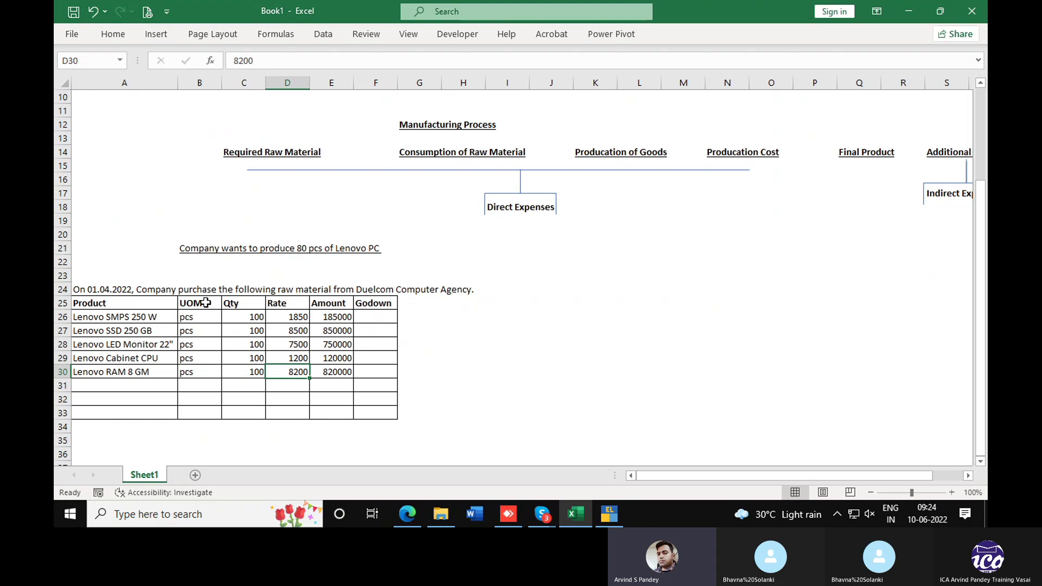
Change the Lenovo RAM rate in D30 to 2500.
key("Left")
key("Left")
key("Left")
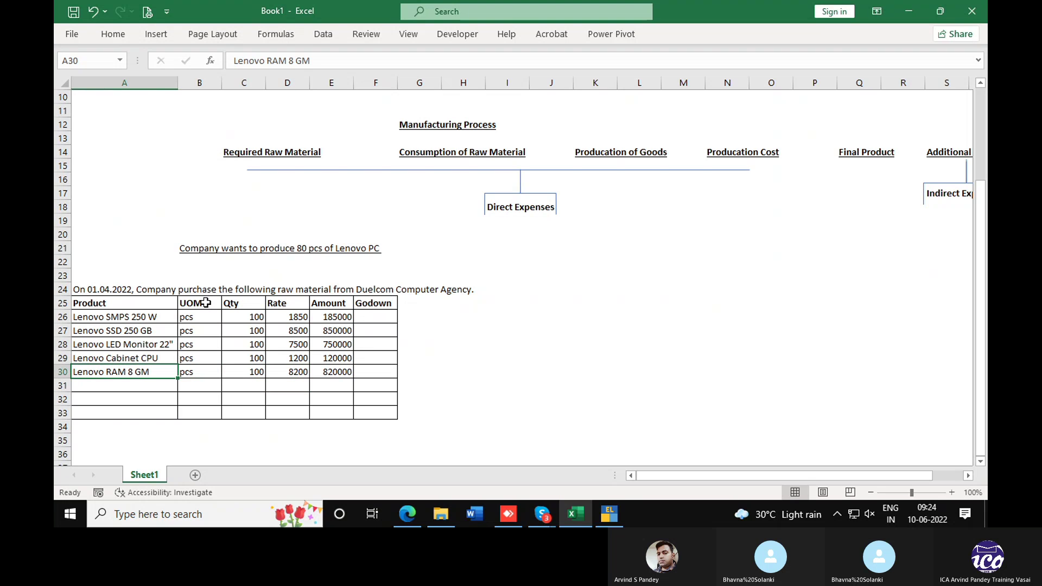
key("Right")
key("Right")
key("Right")
type("2500")
key("Return")
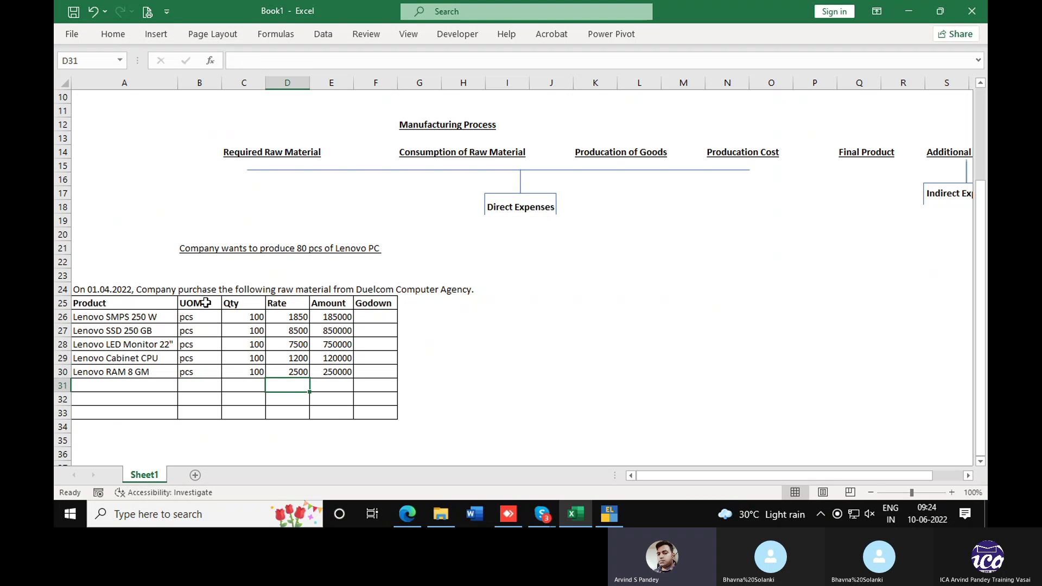
Correct the product name in A30 to Lenovo RAM 8 GB.
key("Left")
key("Left")
key("Left")
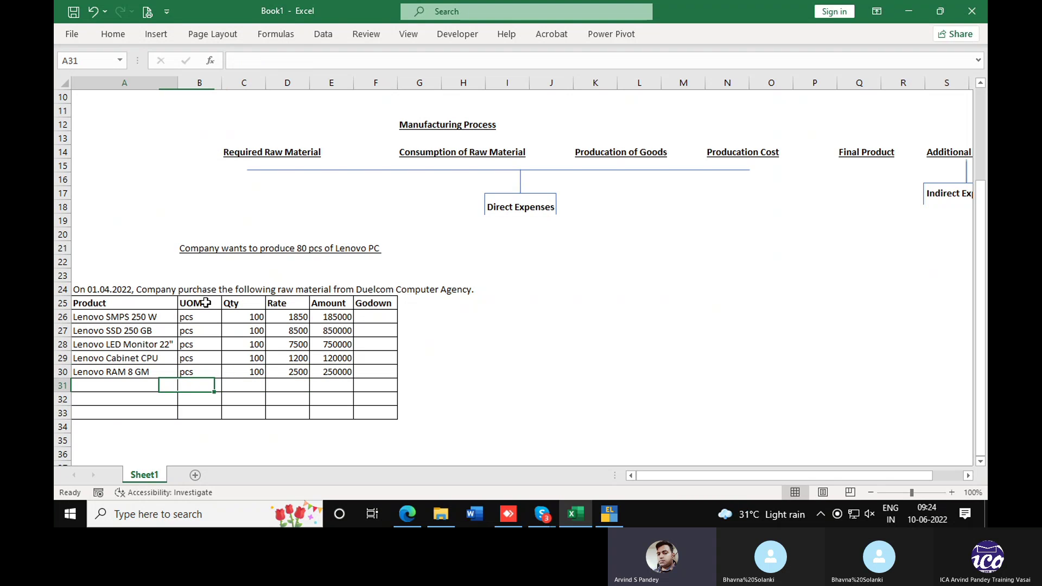
key("Up")
key("F2")
key("BackSpace")
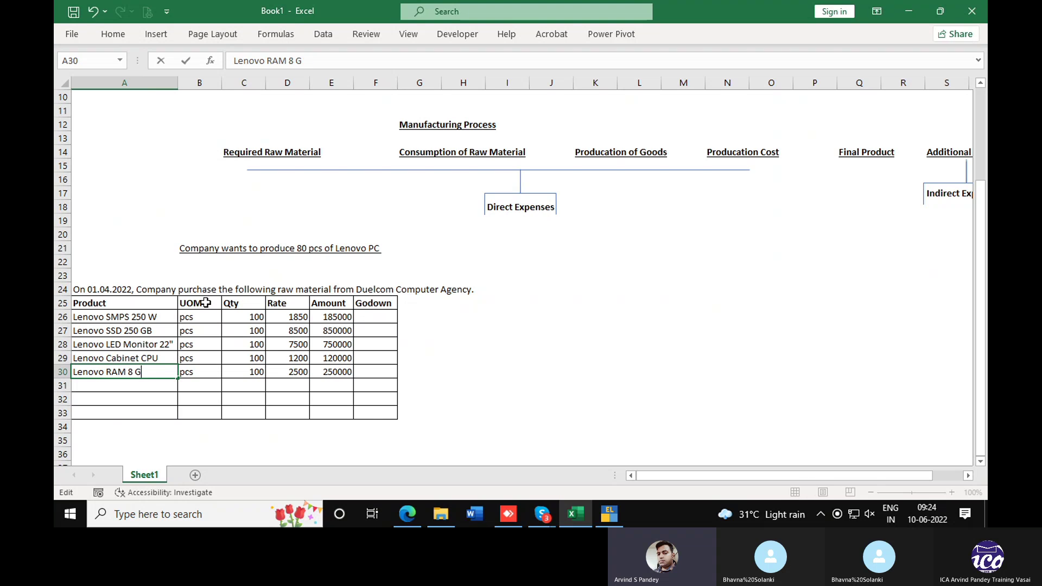
type("B")
key("Return")
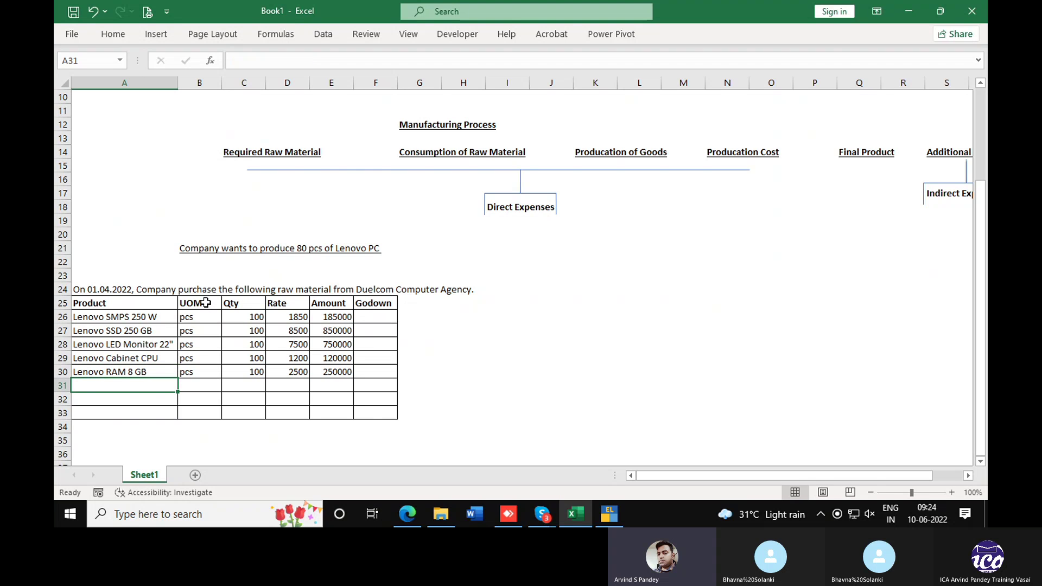
Enter Lenovo Motherboard as the sixth product in A31.
type("L")
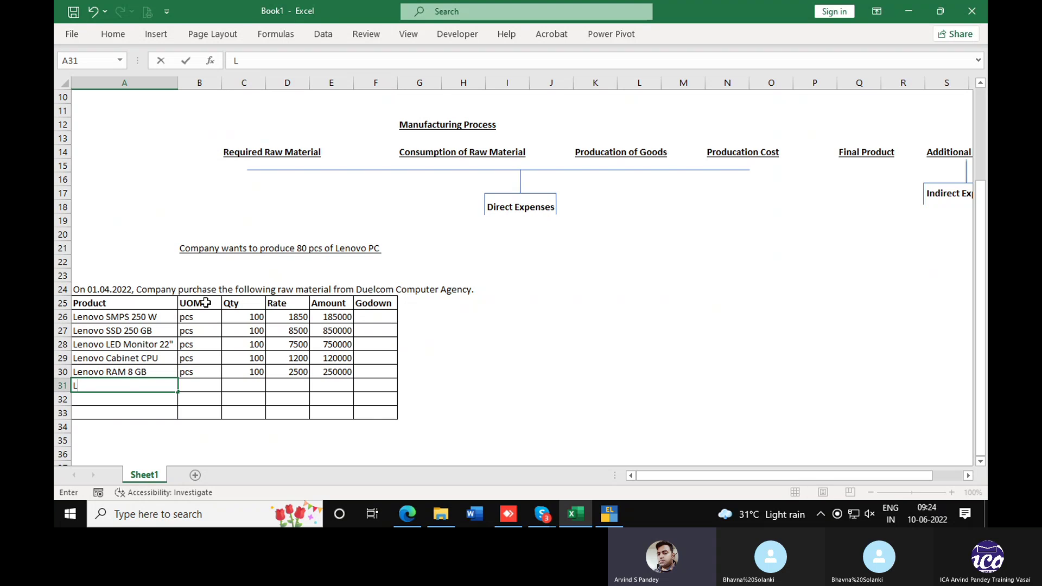
type("eno")
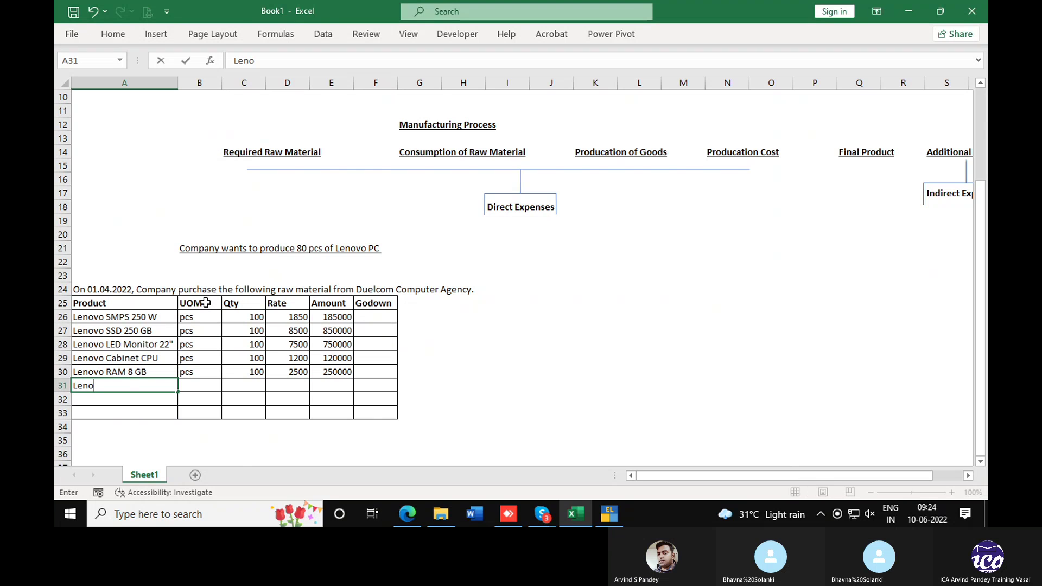
type("vo M")
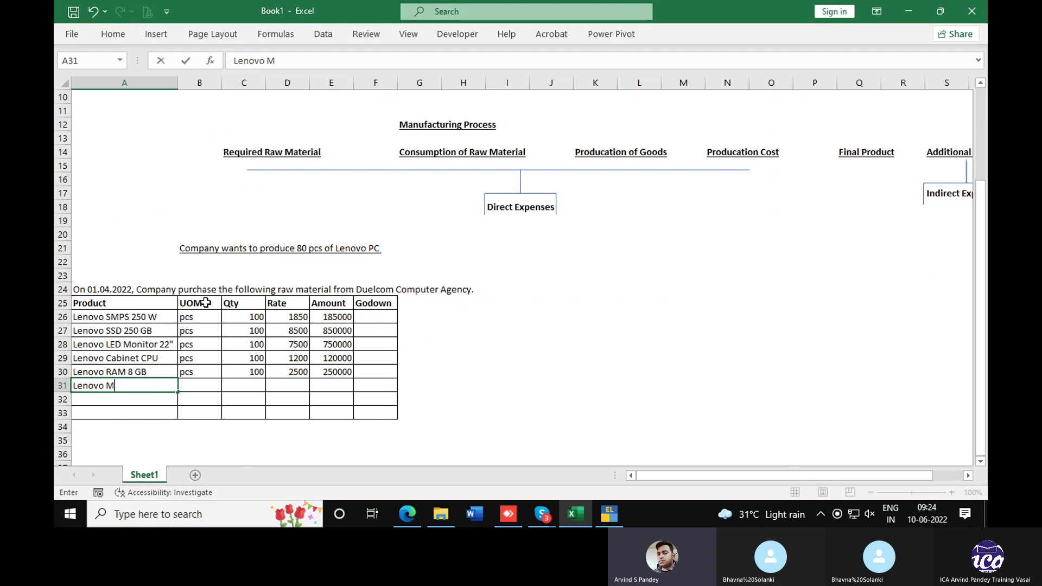
type("other")
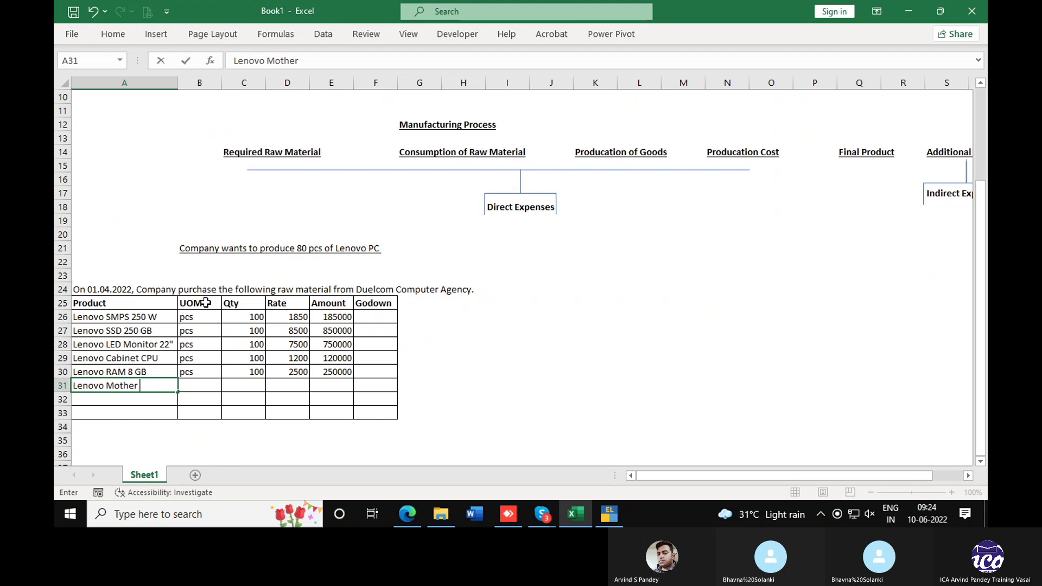
type("board")
key("Return")
Give Lenovo Motherboard the unit pcs and the quantity 100 in row 31.
key("Up")
key("Right")
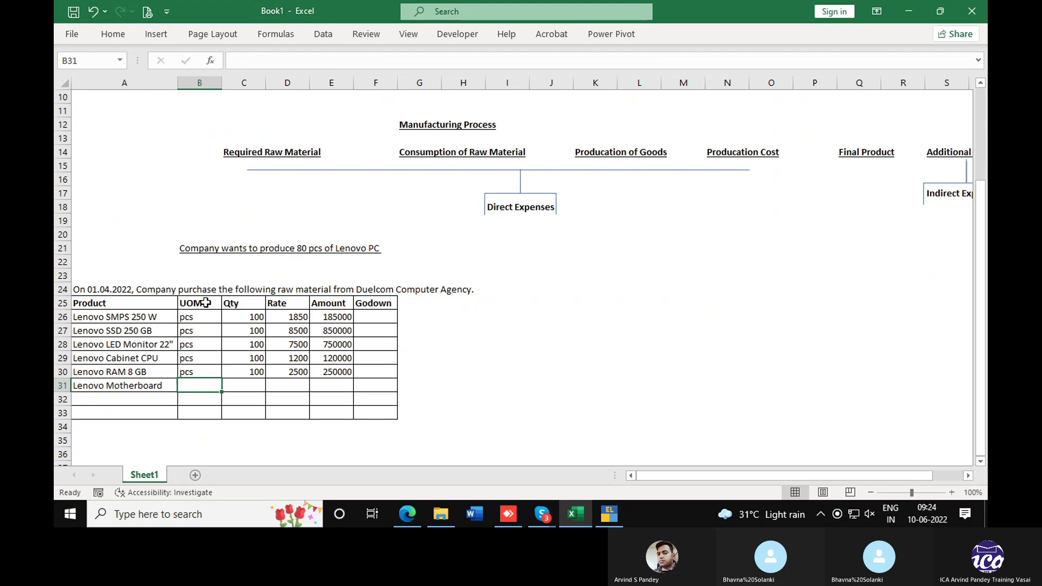
type("pcs")
key("Return")
key("Up")
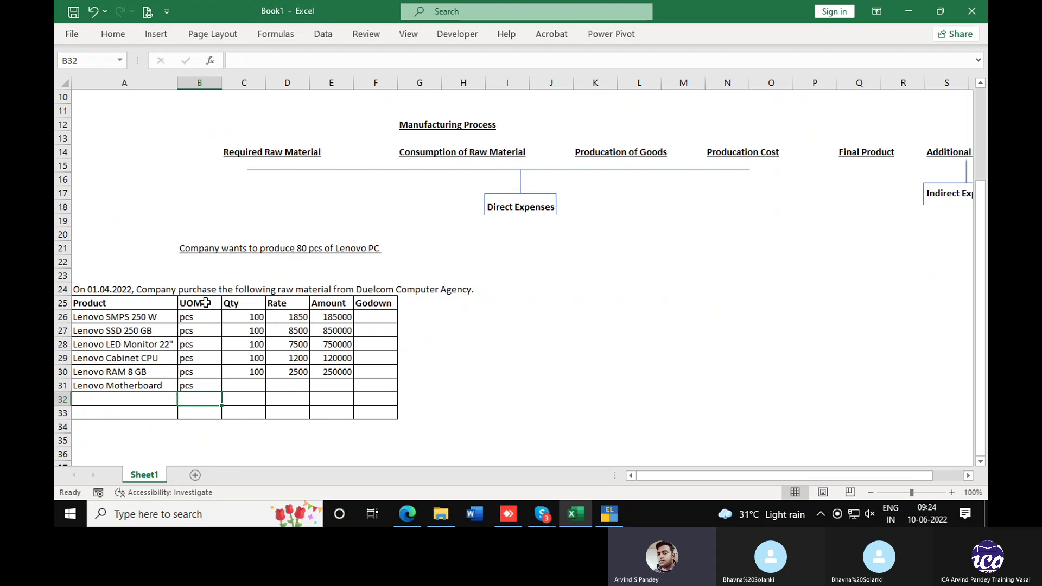
key("Right")
type("100")
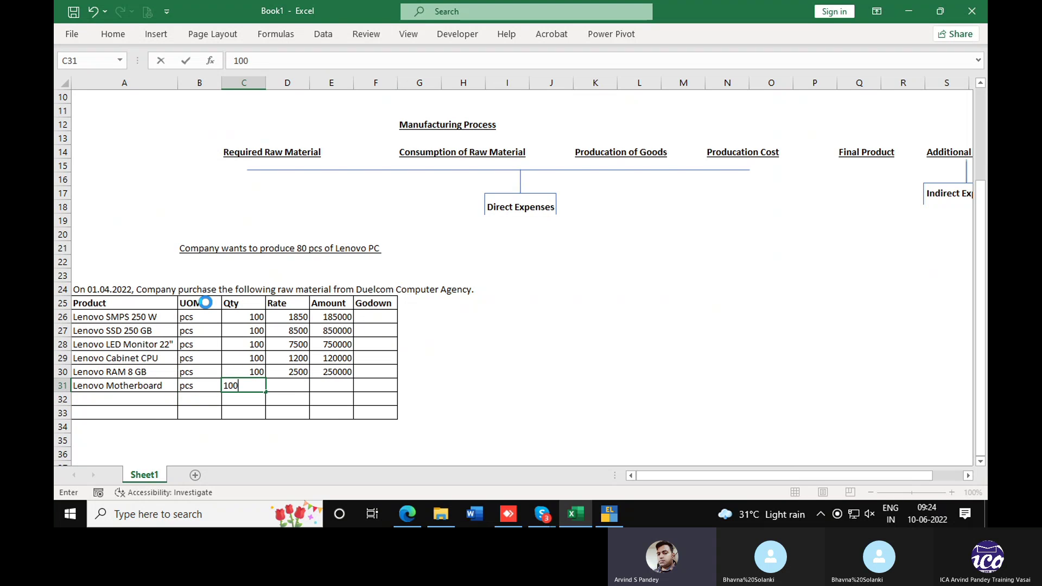
key("Return")
Set the Lenovo Motherboard rate in D31 to 1360.
key("Up")
key("Right")
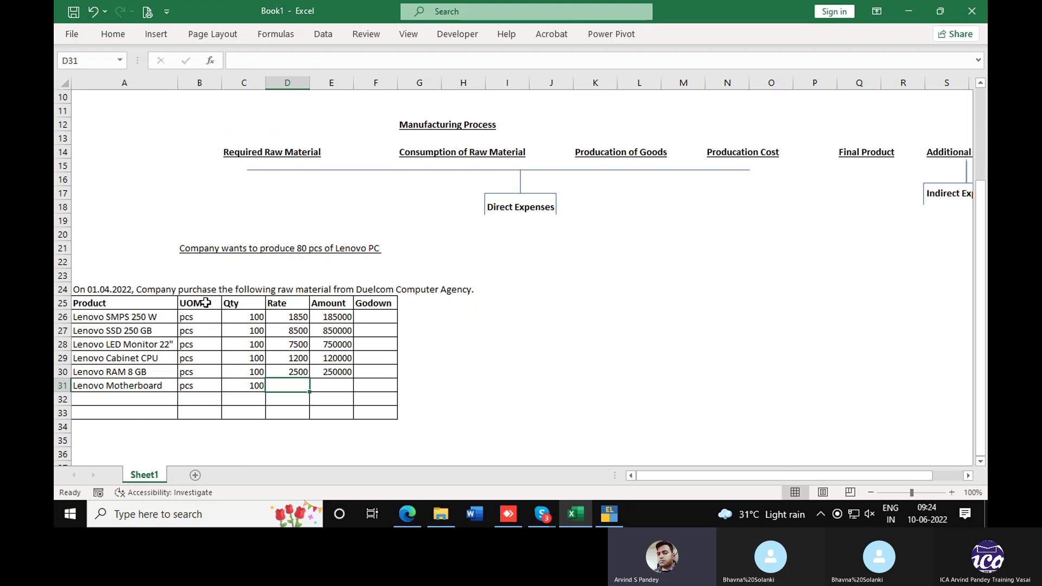
type("1360")
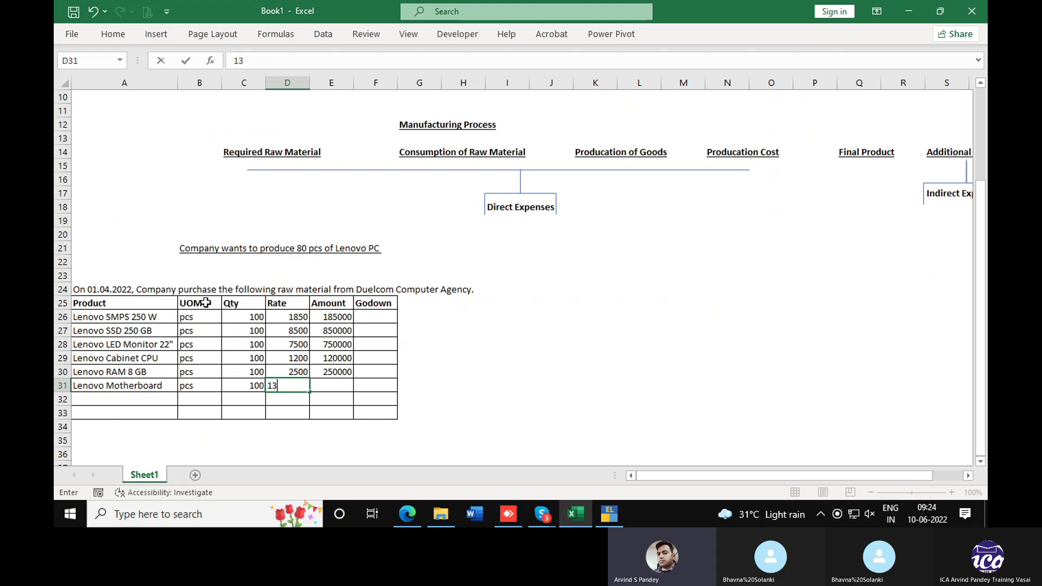
key("Return")
Enter Lenovo I-Core 7 Processor as the seventh product in A32.
key("Up")
key("Left")
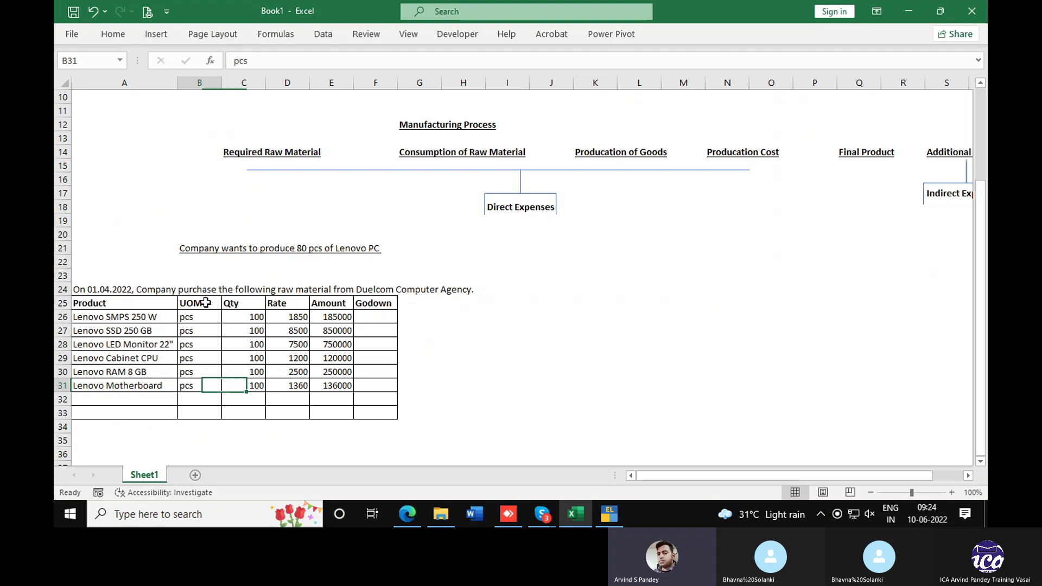
key("Left")
key("Left")
key("Down")
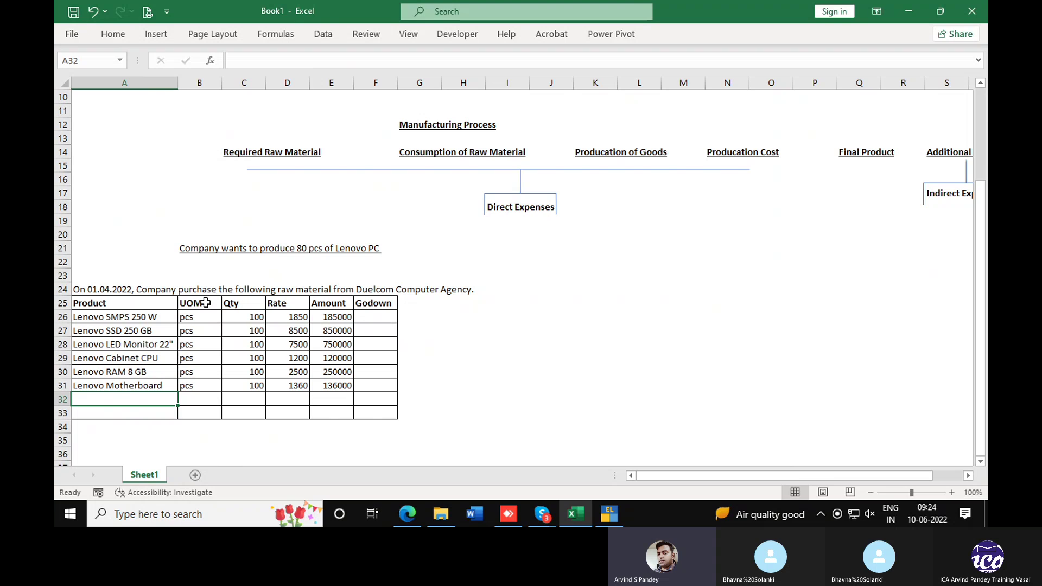
type("enovo")
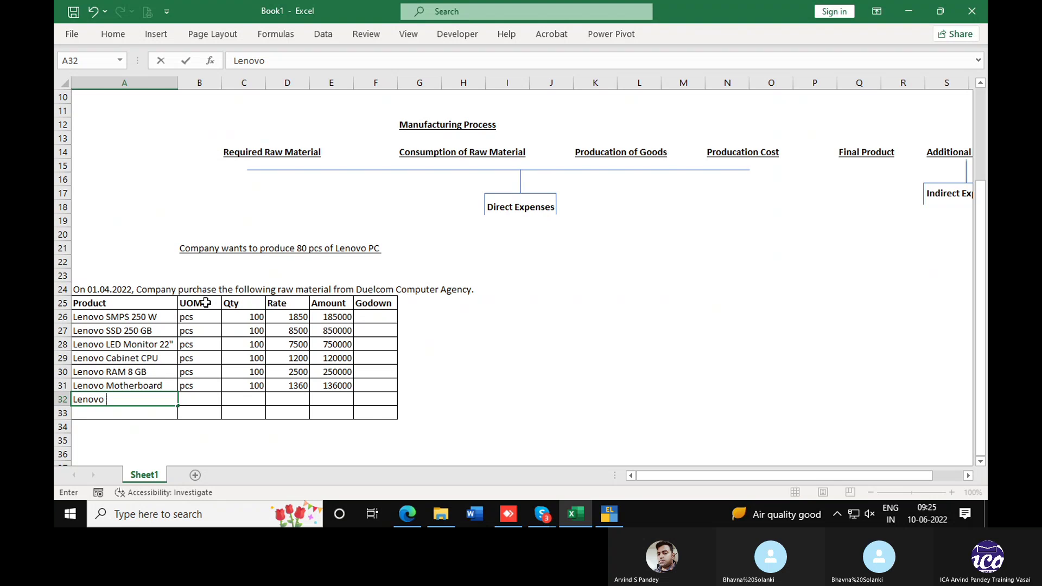
type("I")
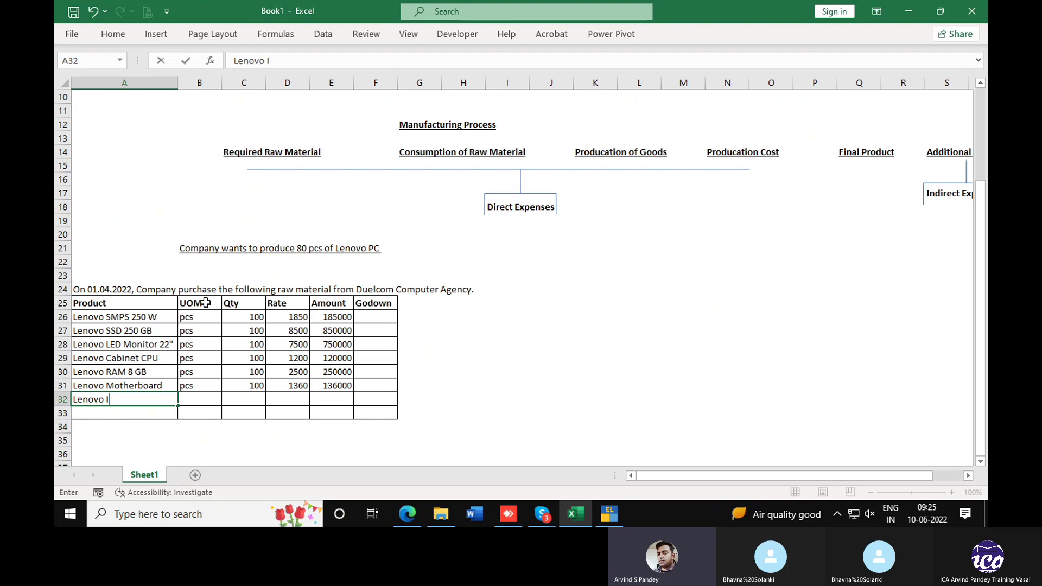
type("-Core 7 Processor")
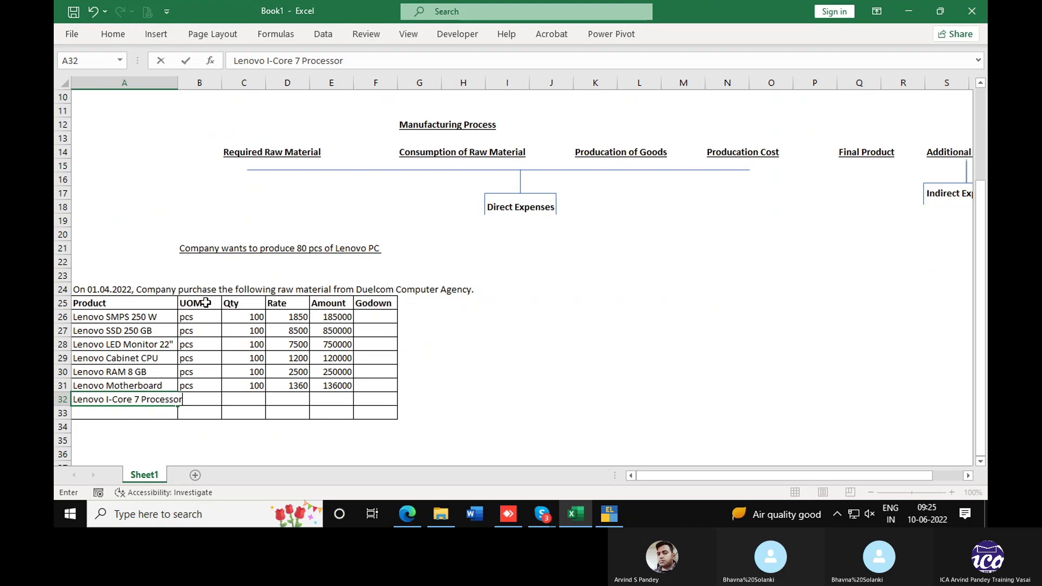
key("Return")
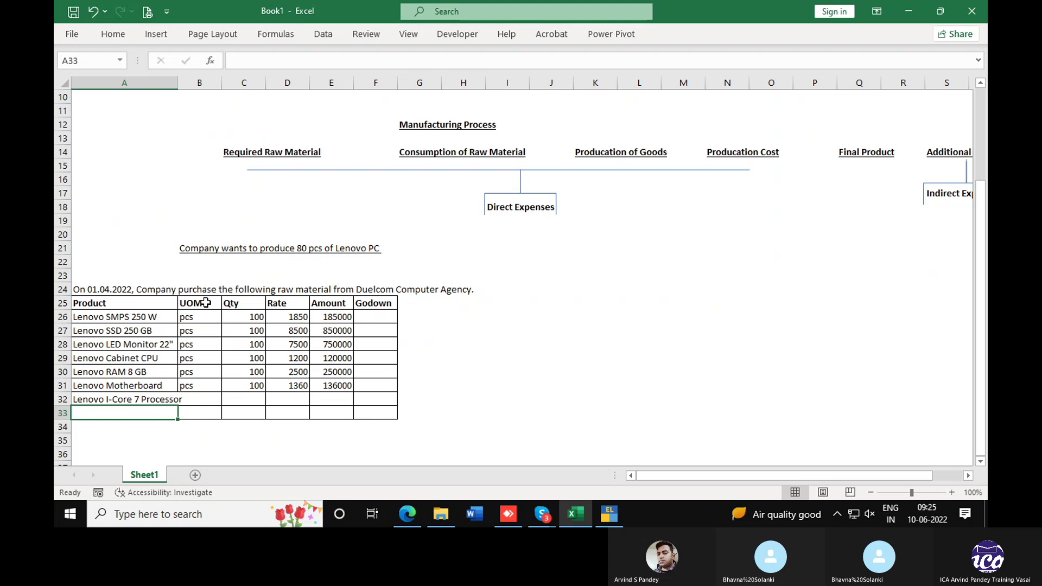
Give Lenovo I-Core 7 Processor the unit pcs and the quantity 100 in row 32.
key("Up")
key("Right")
key("ctrl+d")
key("Right")
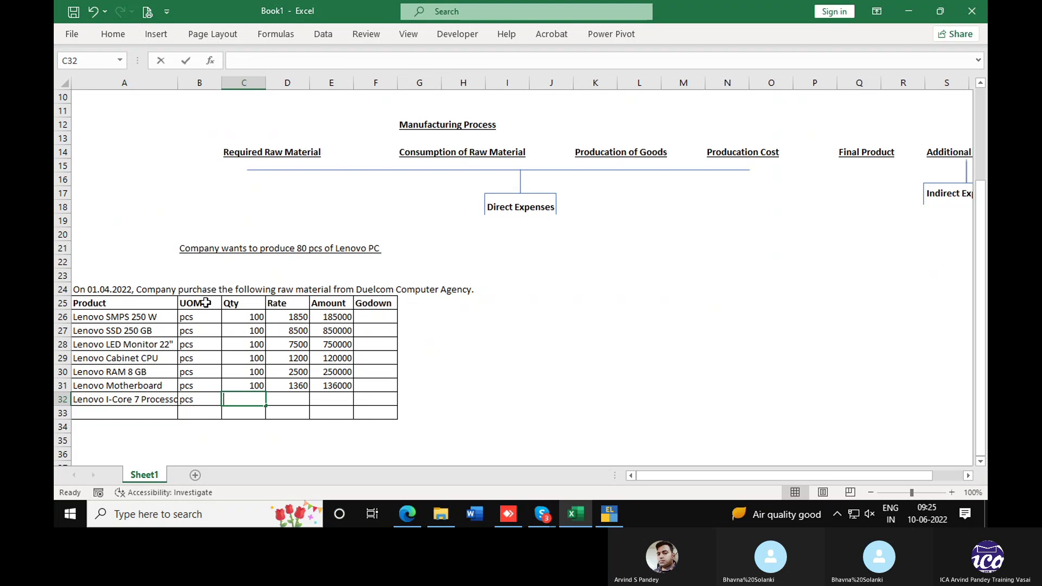
type("100")
key("ctrl+Return")
Set the Lenovo I-Core 7 Processor rate in D32 to 5600.
key("Right")
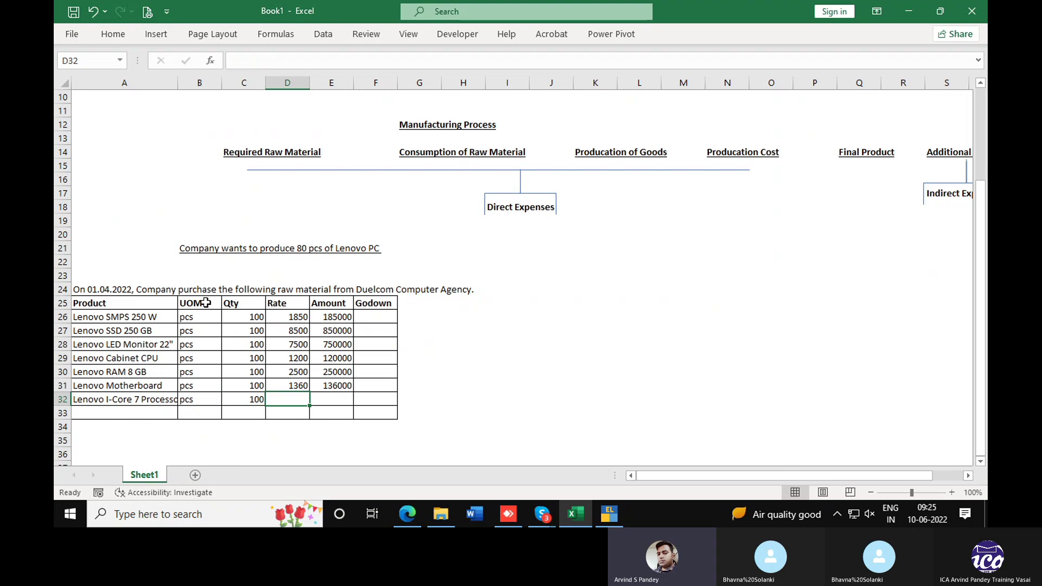
type("5600")
key("Return")
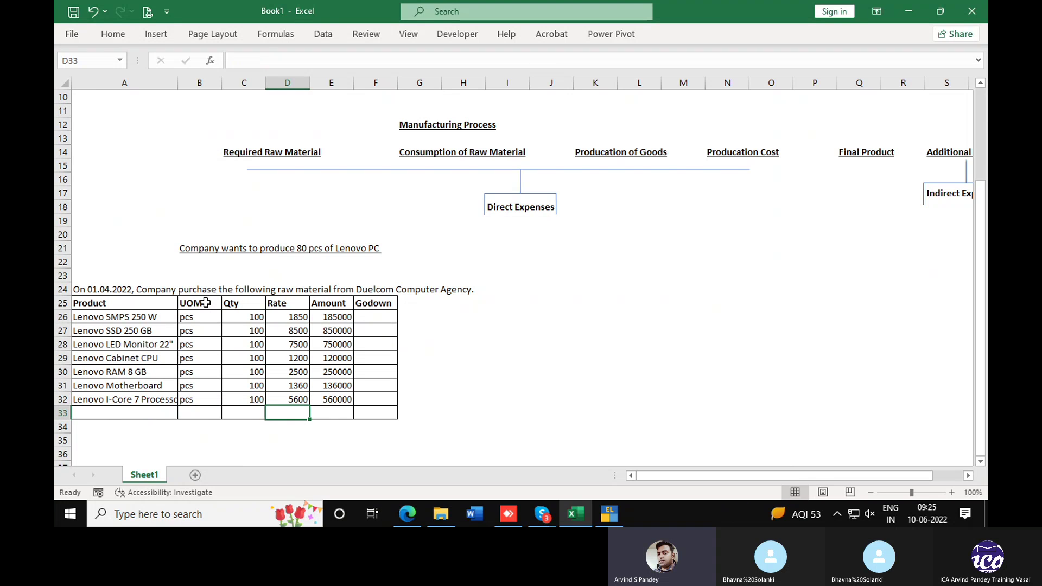
Enter Lenovo Wireless Keyboad & Mouse as the eighth product in A33 and widen column A to fit the name.
key("Left")
key("Left")
key("Left")
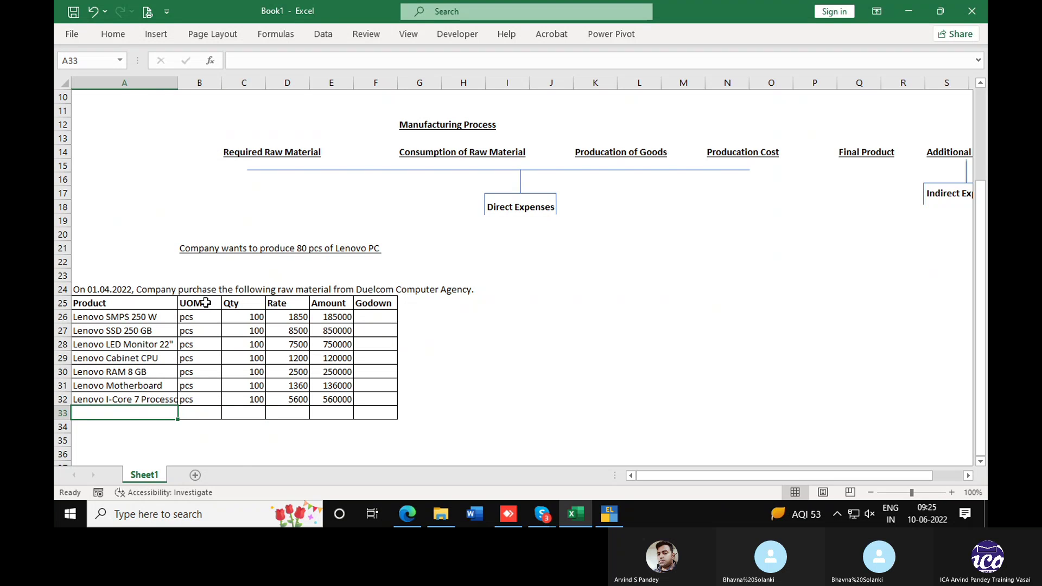
type("Leno")
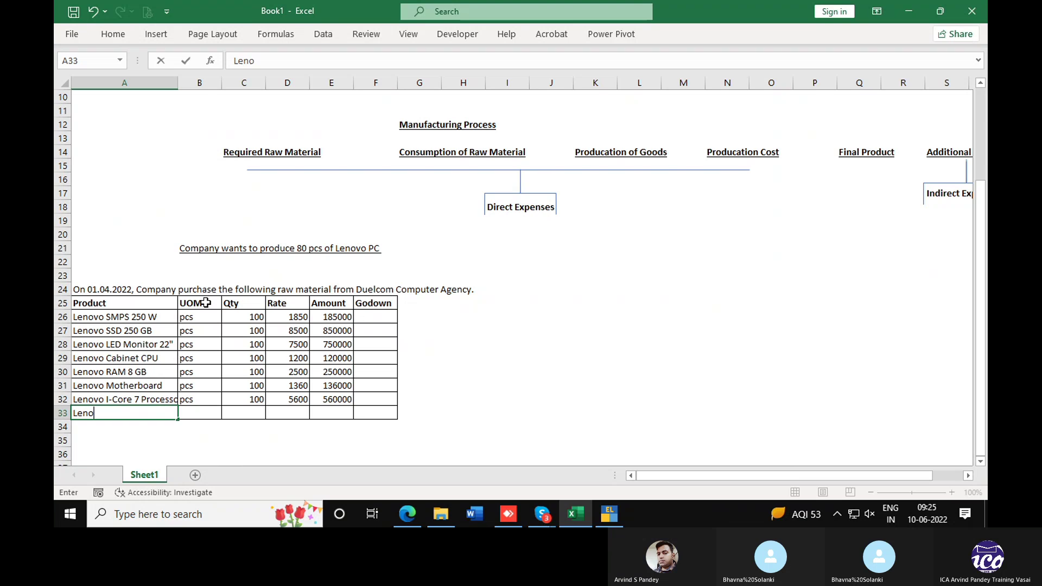
type("vo ")
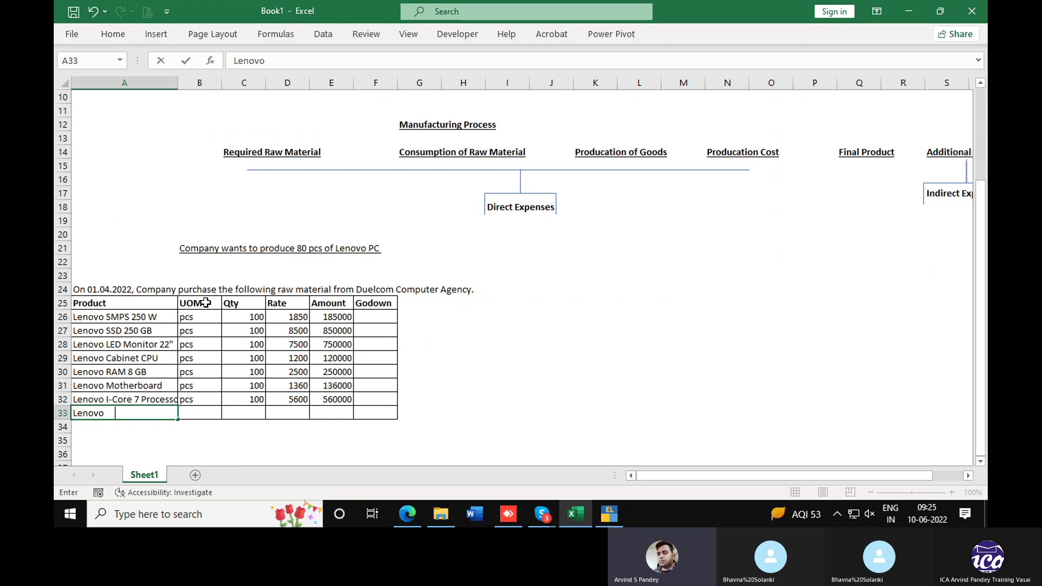
type("Wireless Key")
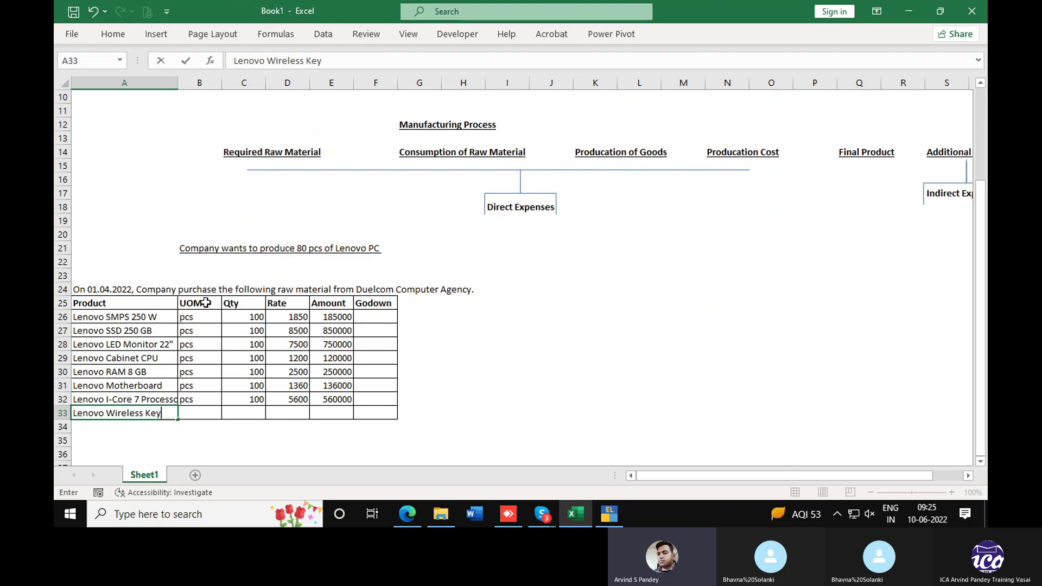
type("boad & Mouse")
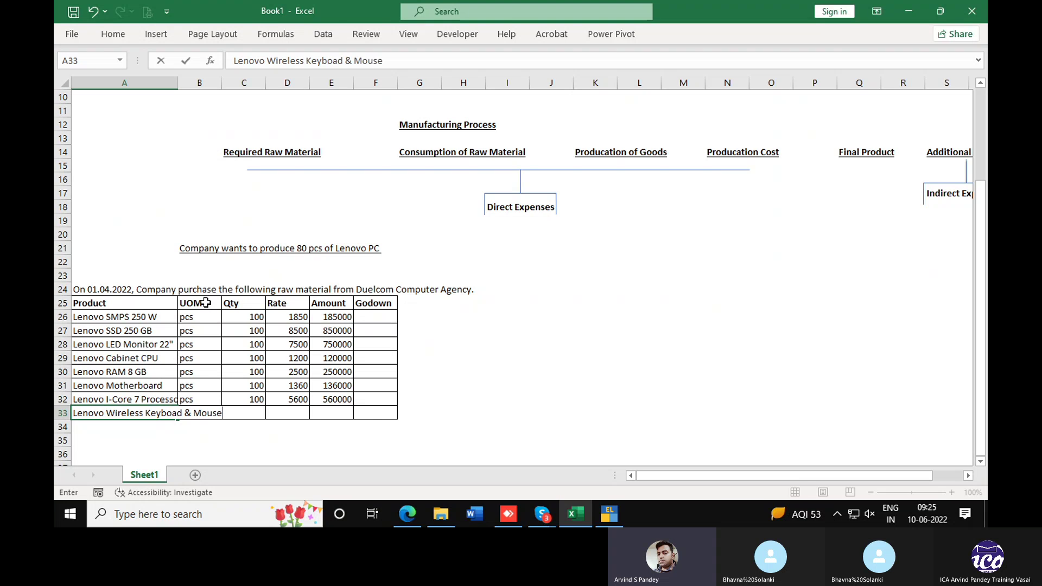
key("Return")
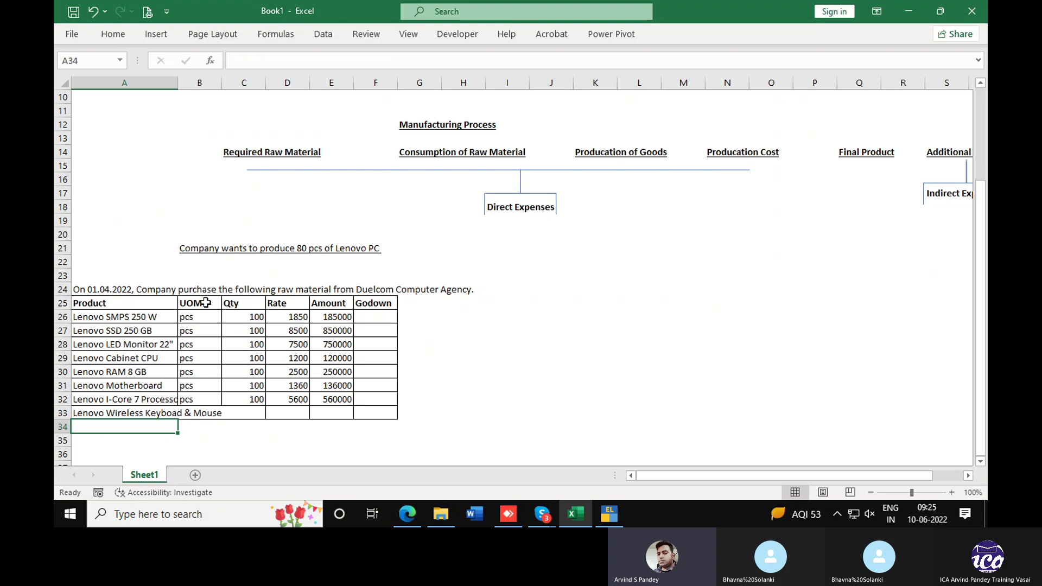
left_click_drag(179, 82, 223, 83)
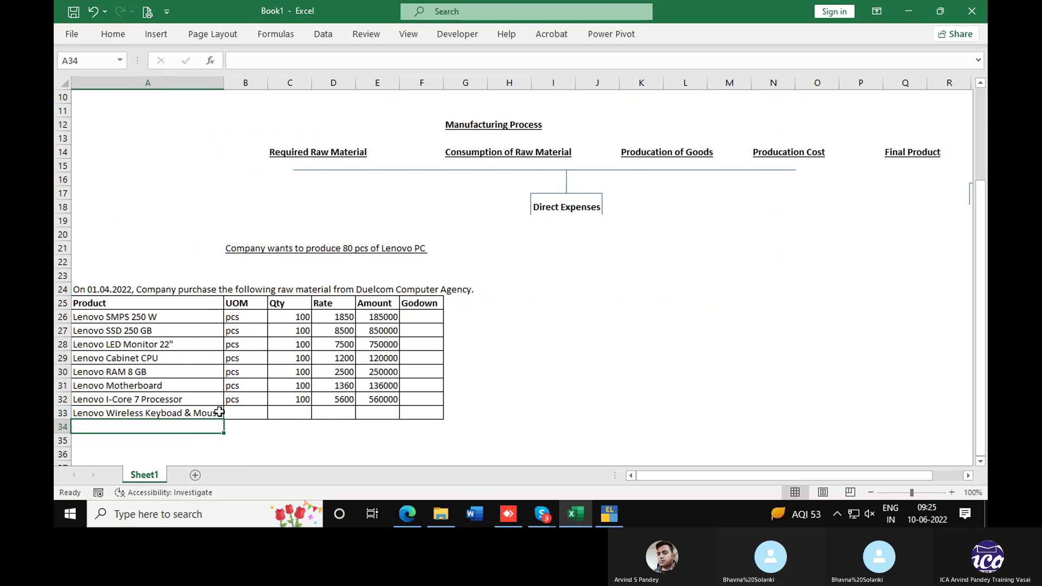
Enter the unit 1 box=2 pcs for the wireless keyboard and mouse in B33 and widen column B to fit it.
left_click(253, 413)
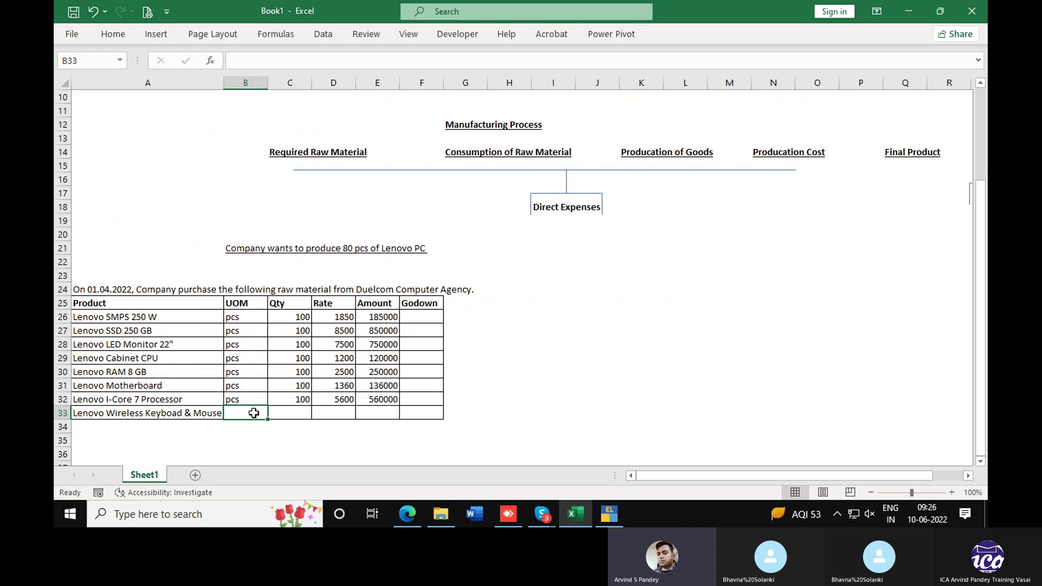
type("1 box")
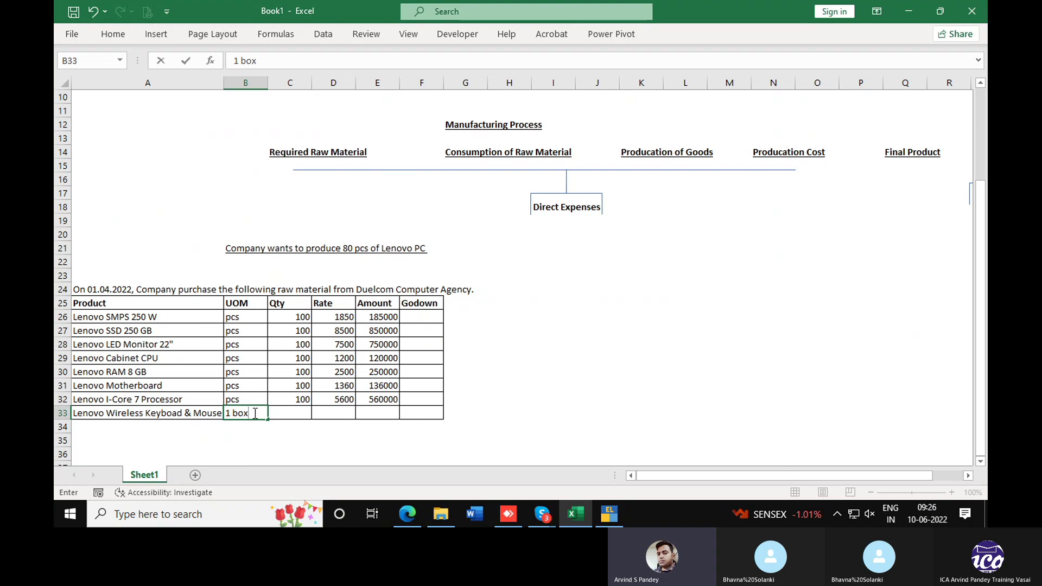
type("=2 pcs")
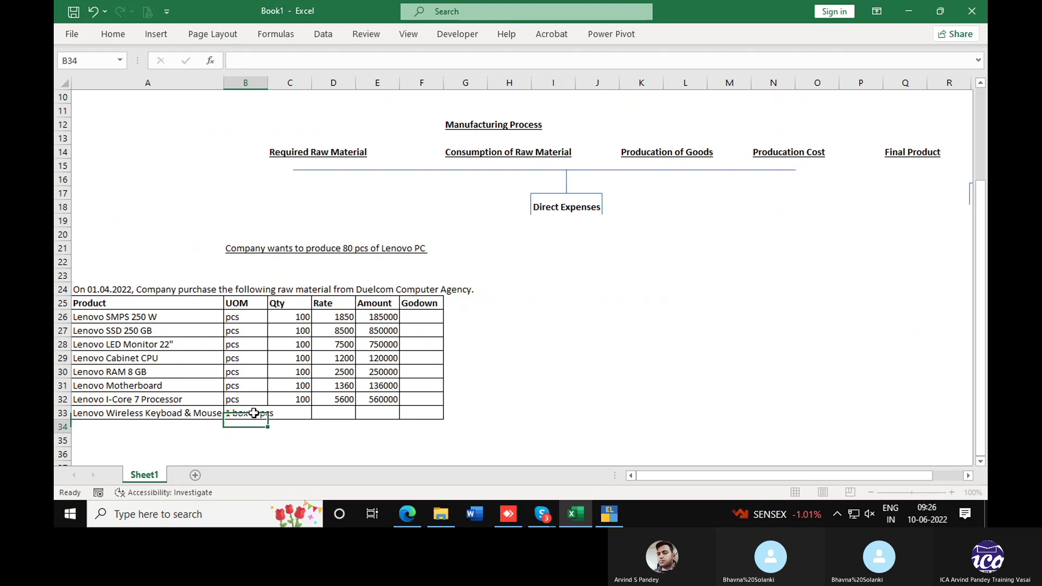
key("Tab")
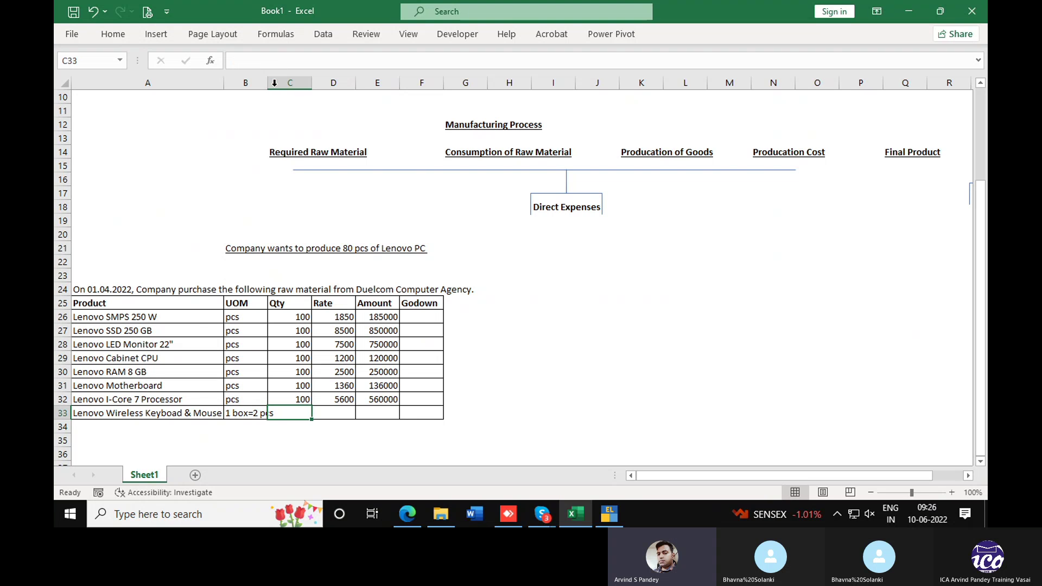
left_click_drag(267, 82, 287, 81)
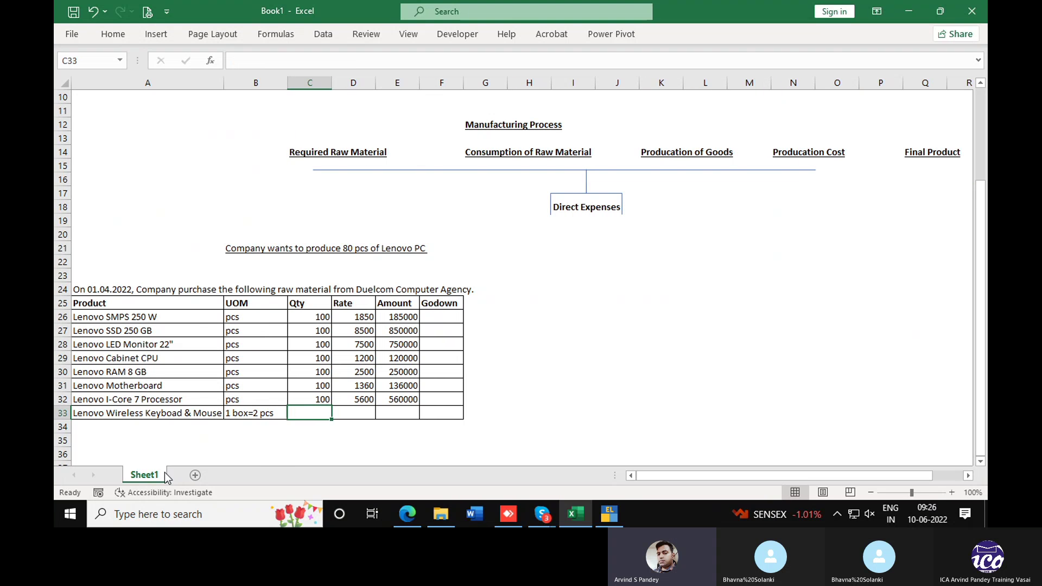
Give the wireless keyboard and mouse the quantity 100 and the rate 890 in row 33.
type("100")
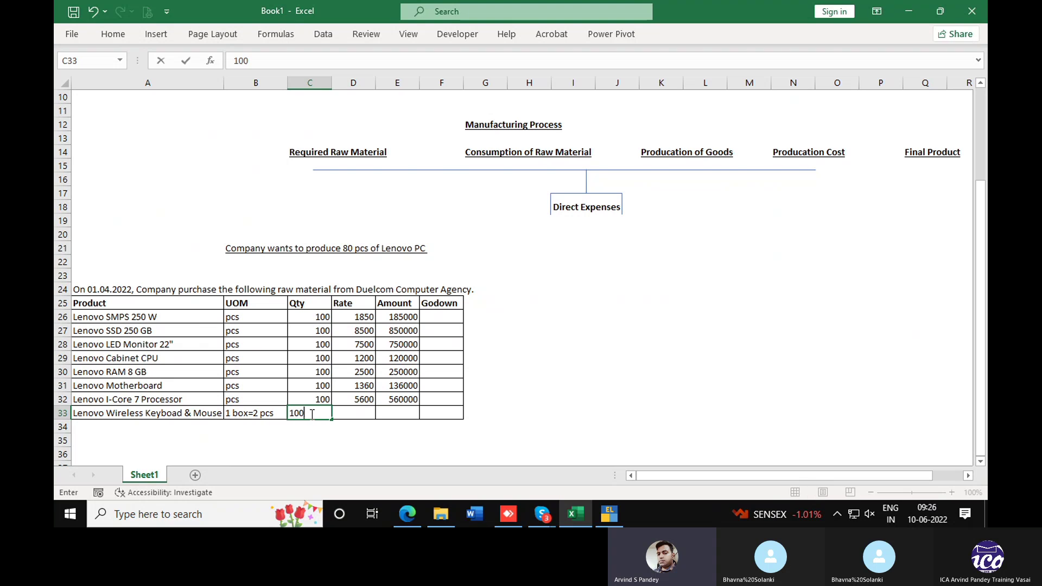
key("Return")
key("Up")
key("Right")
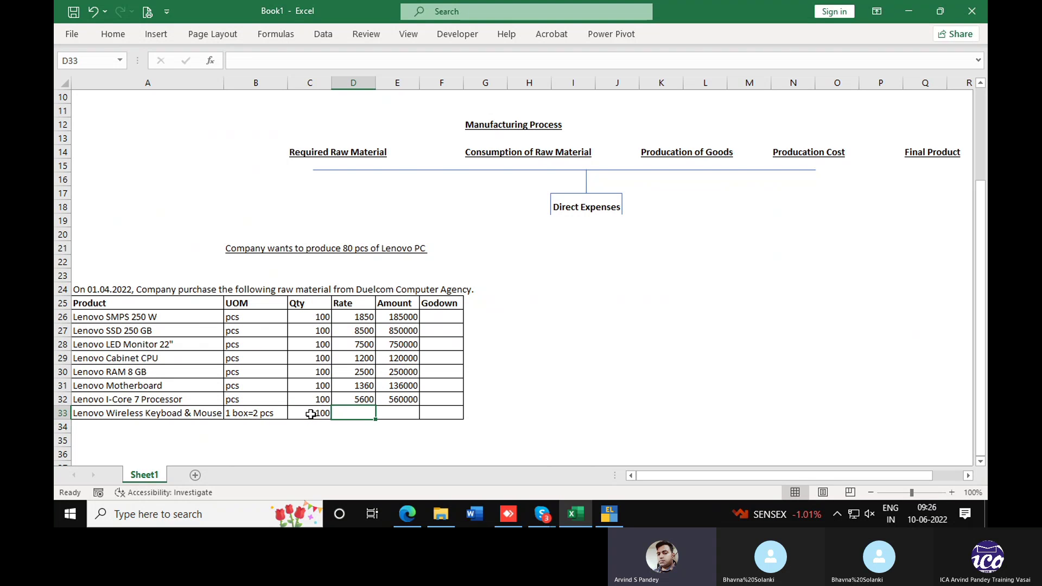
type("890")
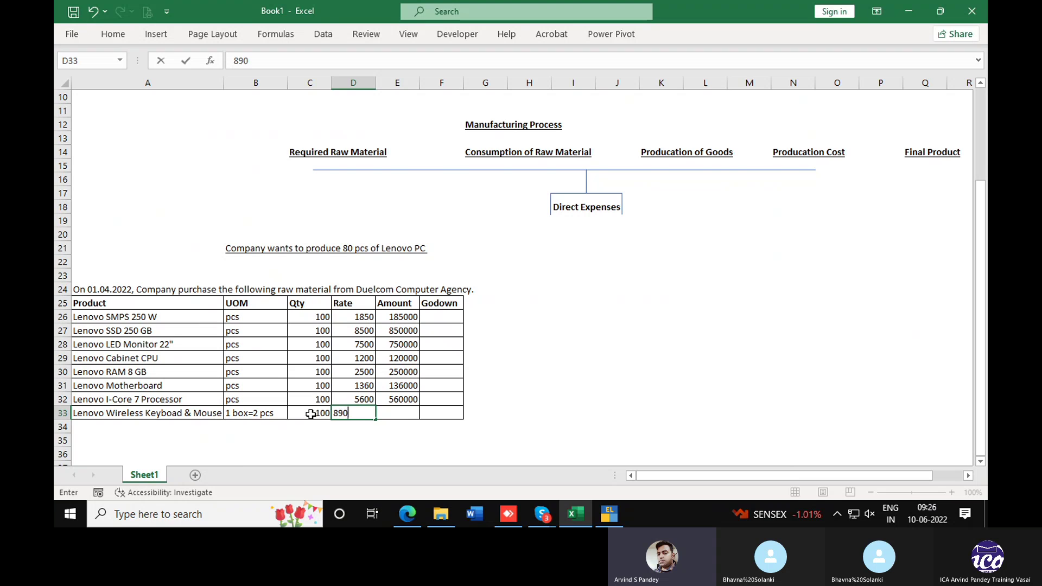
key("ctrl+Return")
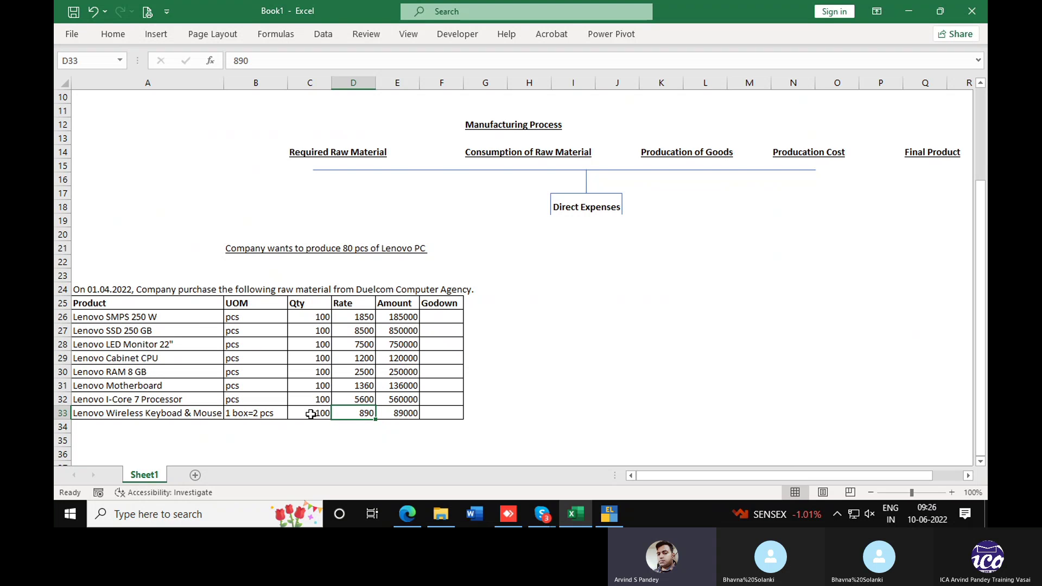
Enter VGA & Power Cable as the ninth product in A34.
key("Left")
key("Left")
key("Left")
key("Down")
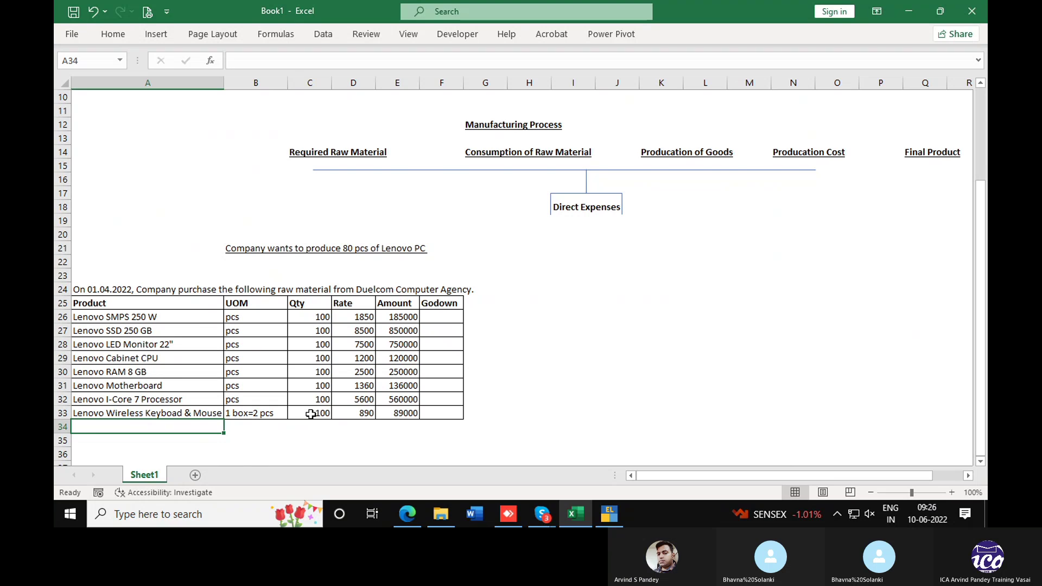
type("VGS")
key("BackSpace")
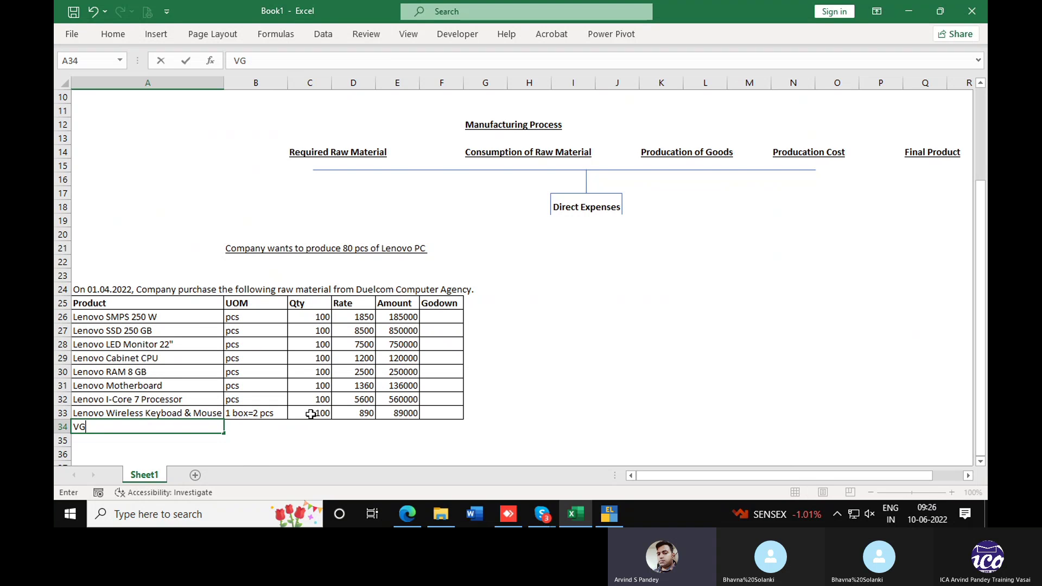
type("A & Power")
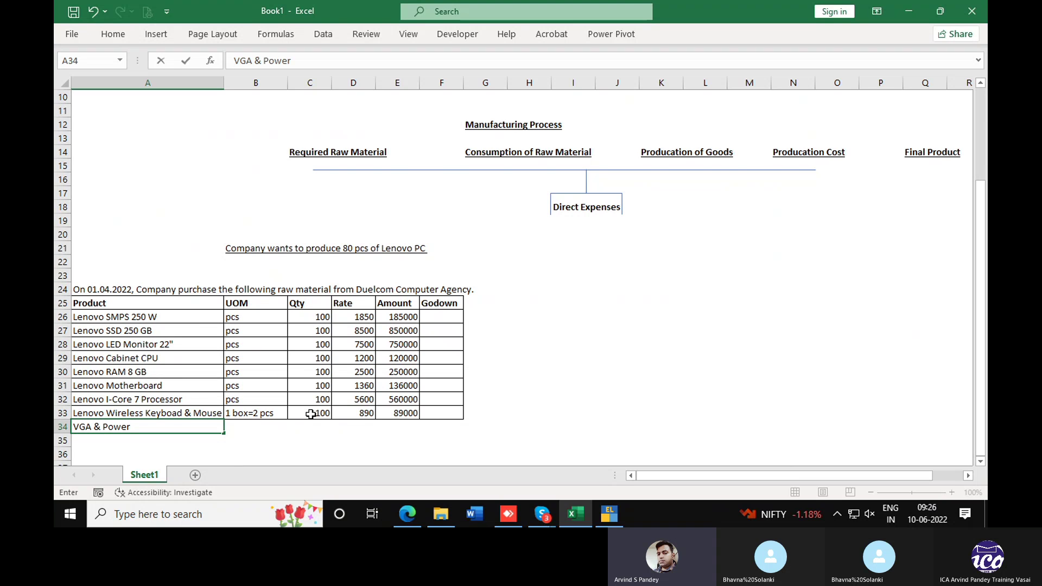
type(" Cable")
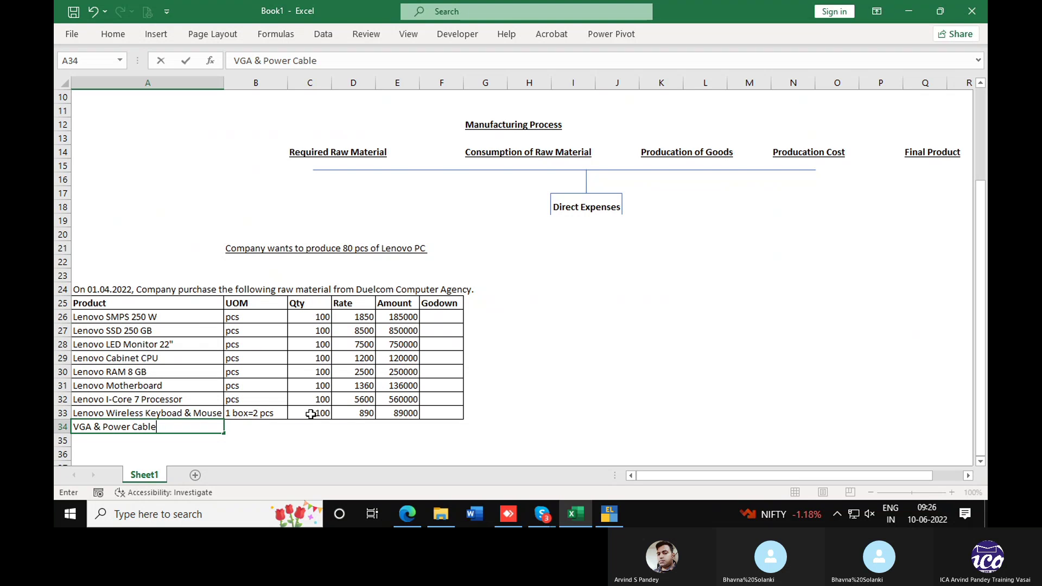
key("Tab")
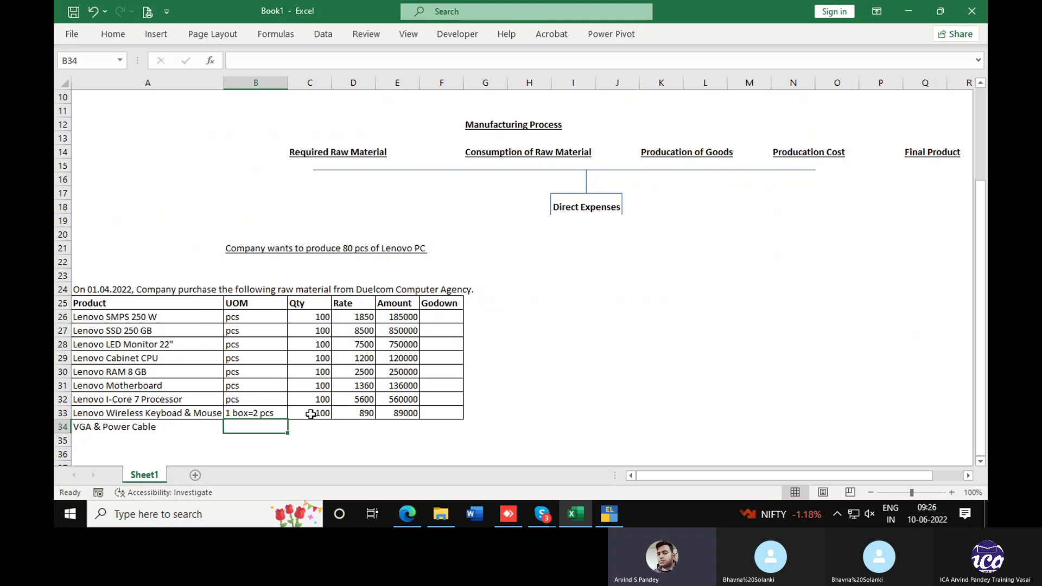
Enter the unit 1 box=4 pcs for VGA & Power Cable in B34.
key("End")
type("1 ")
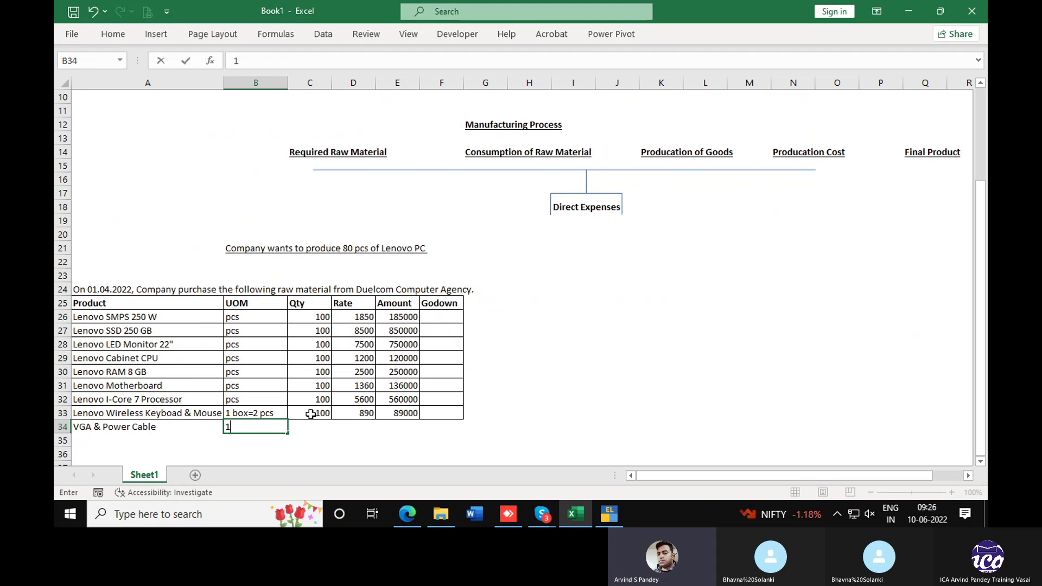
type("box=")
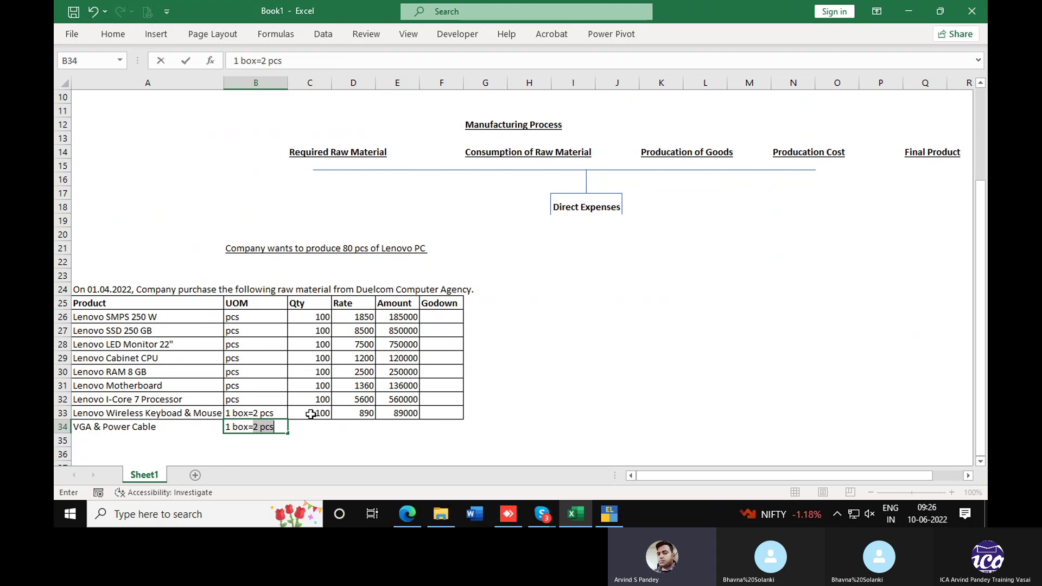
type("4 pcs")
key("Return")
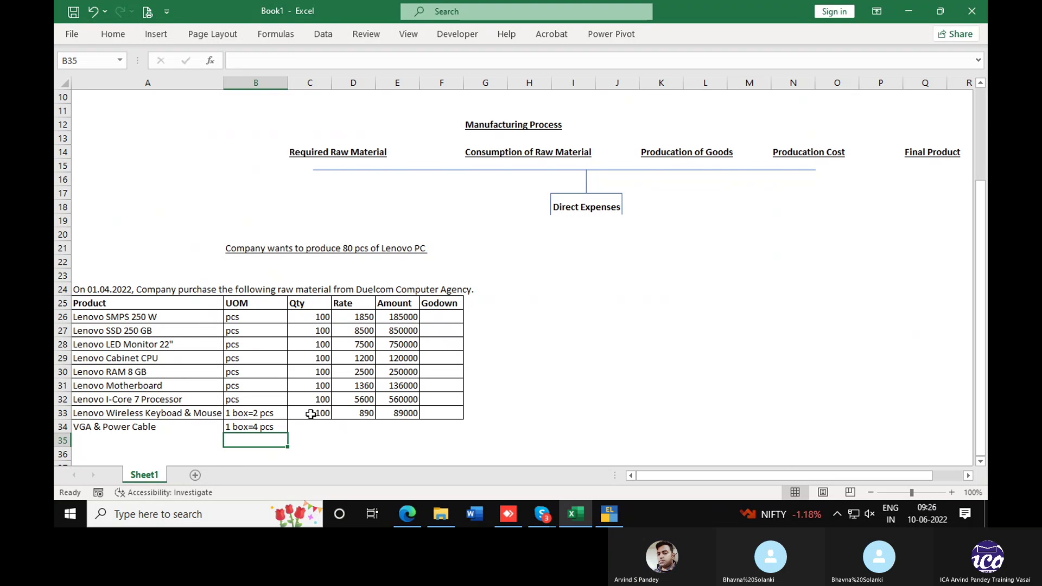
Set the VGA & Power Cable quantity in C34 to 100.
key("Up")
key("Right")
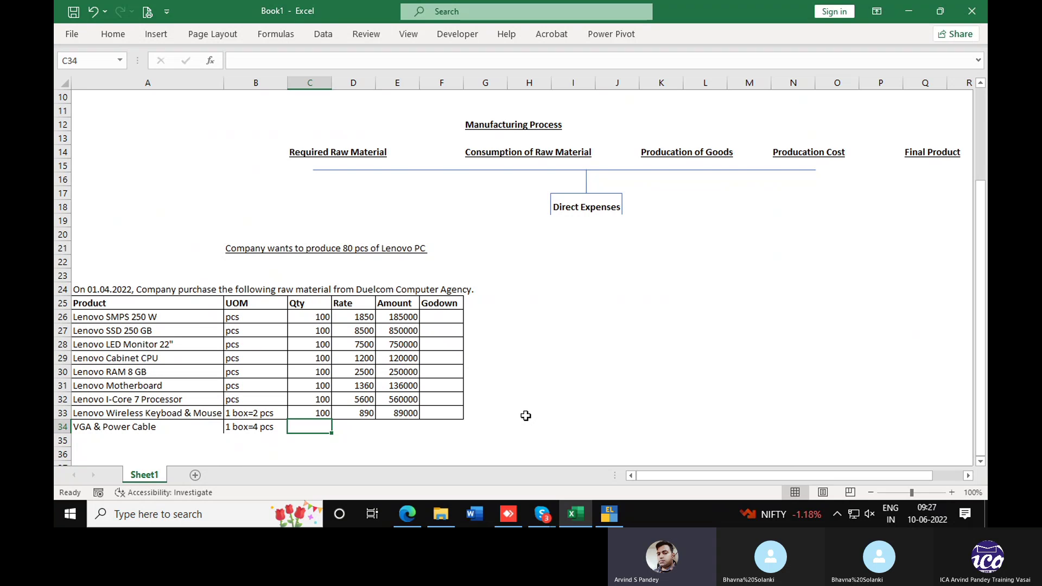
type("100")
key("Return")
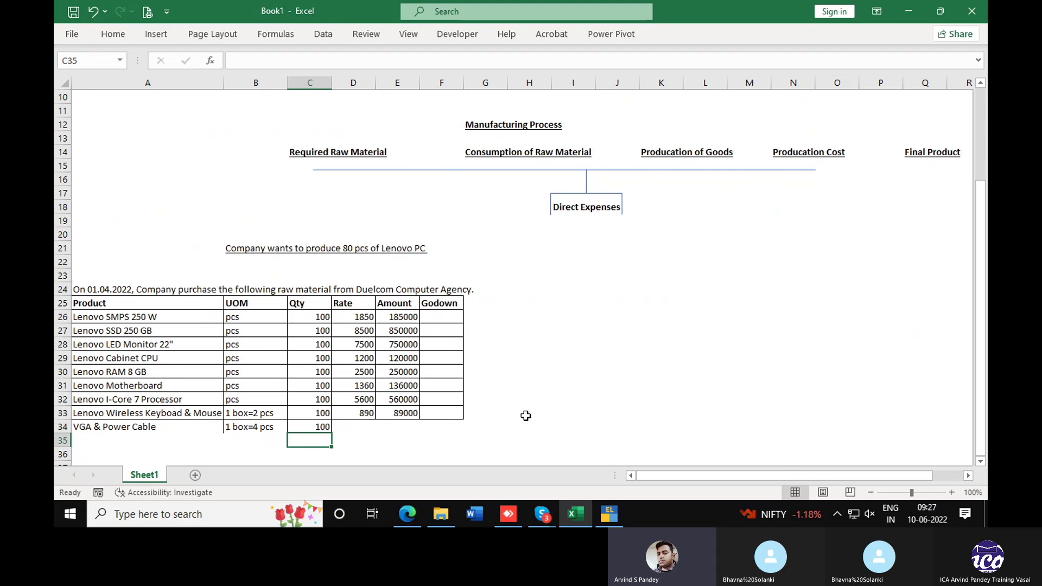
Set the VGA & Power Cable rate in D34 to 180.
key("Up")
key("Right")
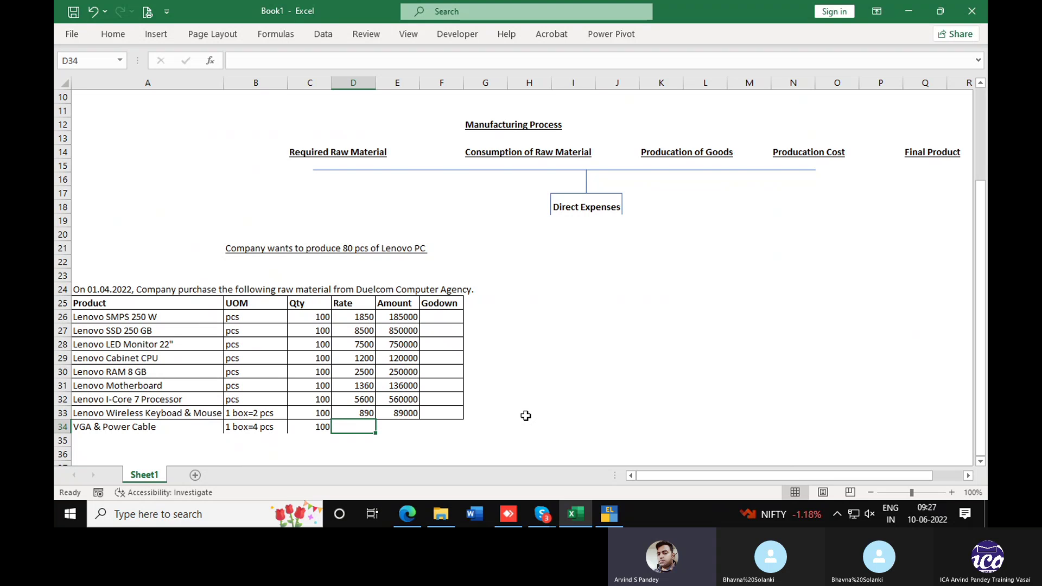
type("18")
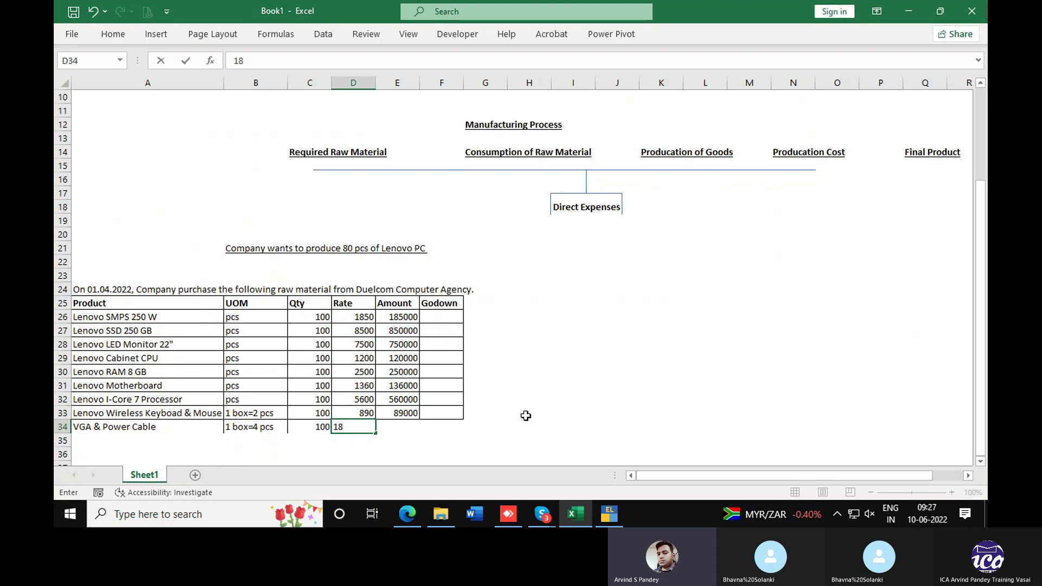
type("0")
key("Return")
Apply all borders to the VGA & Power Cable row, A34 through F34.
key("Left")
key("Left")
key("Left")
key("Up")
key("shift+Right")
key("shift+Right")
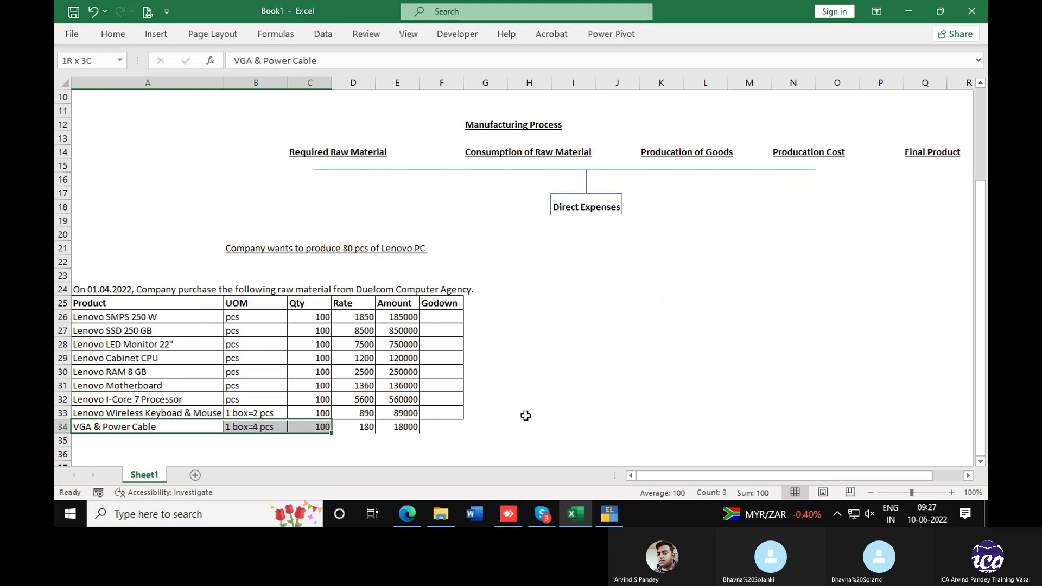
key("shift+Right")
key("shift+Right")
key("shift+Right")
key("alt")
key("Escape")
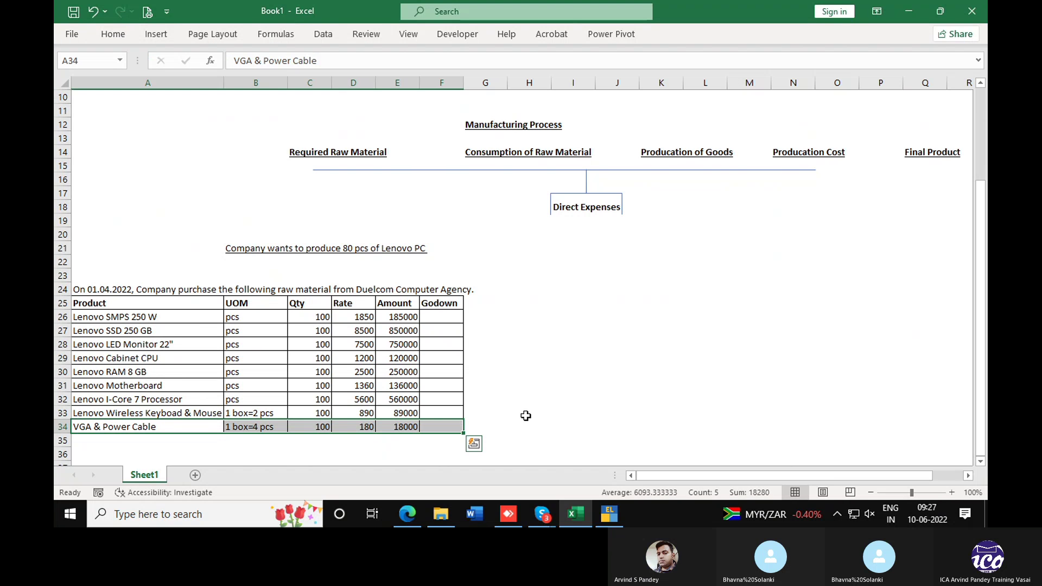
key("Down")
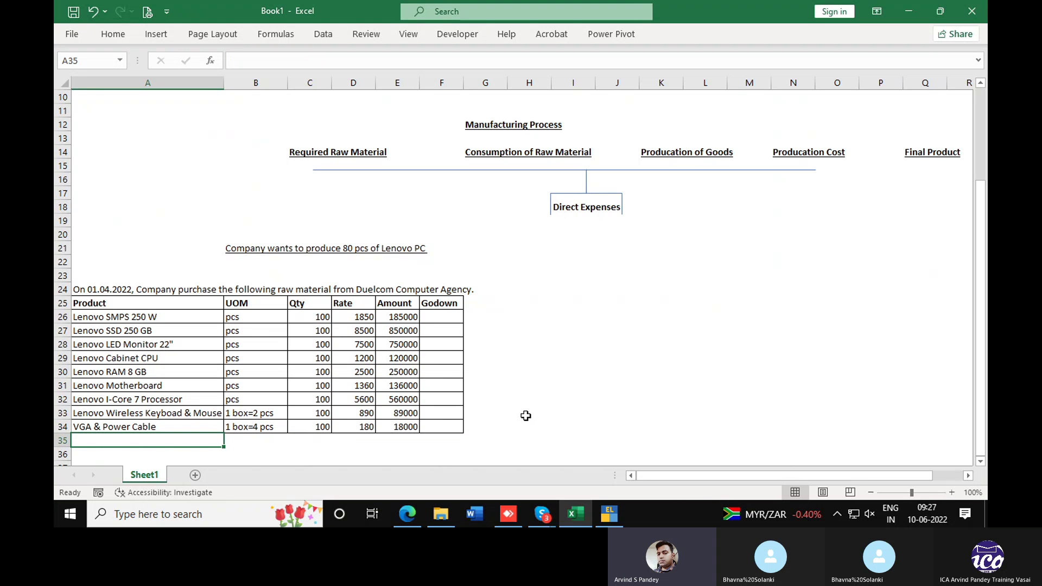
Total the Amount column in E35 with a SUM formula over E26:E34.
key("Right")
key("Right")
key("Right")
key("Right")
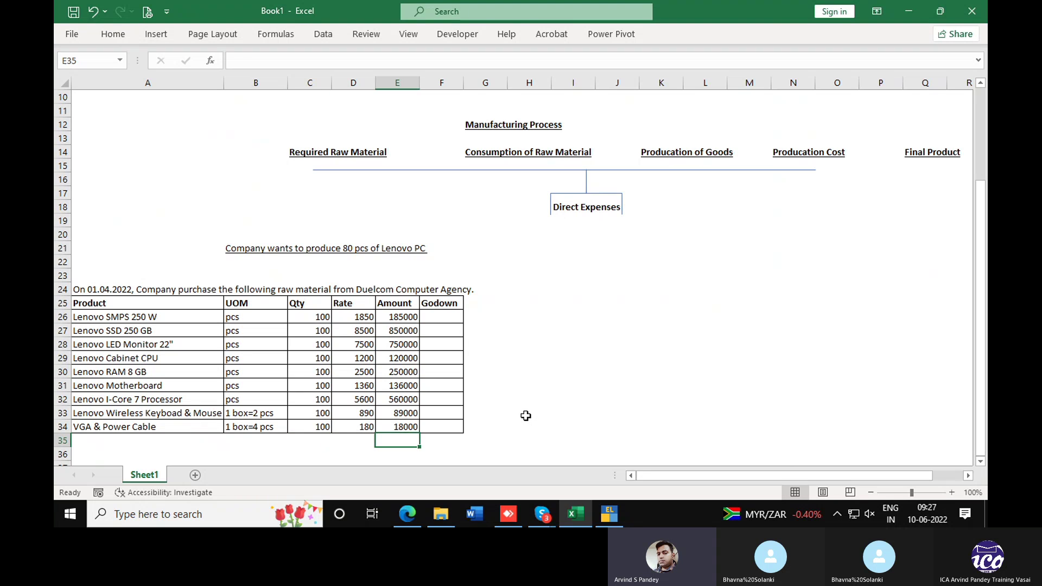
type("=sum(")
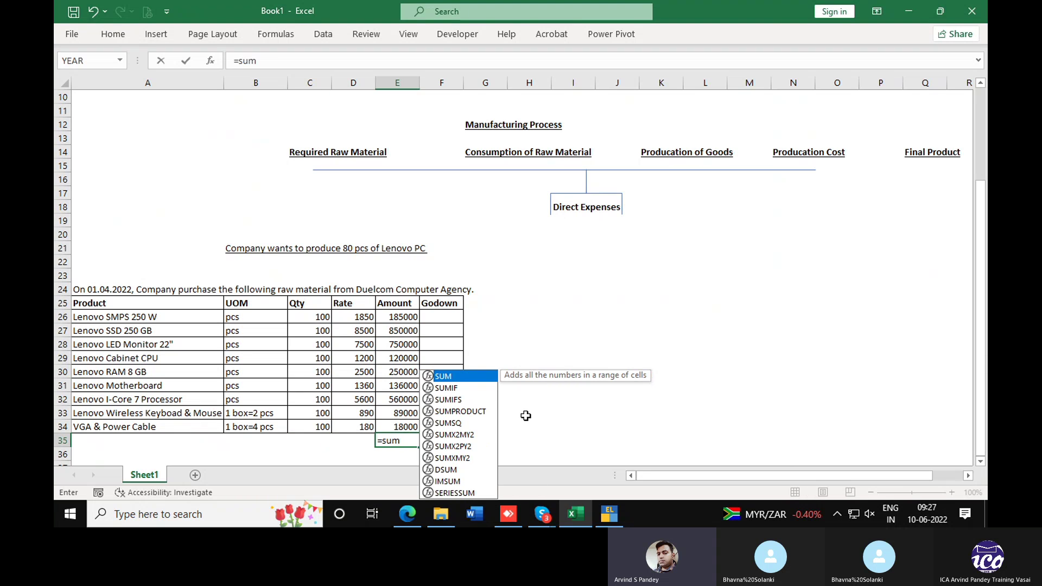
key("Up")
key("Up")
key("Up")
key("Up")
key("Up")
key("Up")
key("Up")
key("Up")
key("Up")
key("Up")
key("Down")
key("ctrl+shift+Down")
key("Return")
Format the amounts and their total in E26:E35 with the comma number style and no decimals.
key("Up")
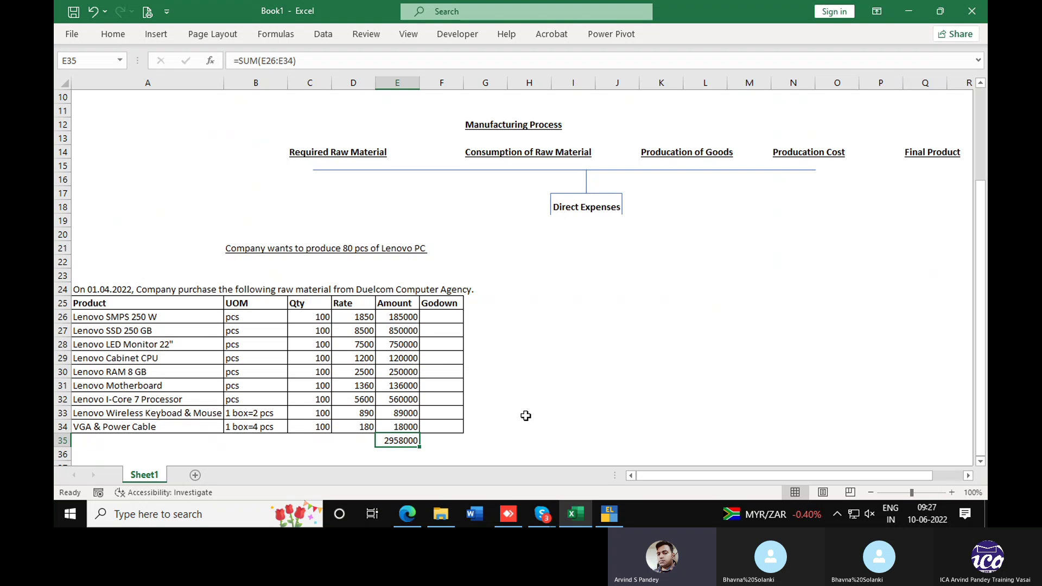
key("shift+Up")
key("shift+Up")
key("shift+Up")
key("shift+Up")
key("shift+Up")
key("shift+Up")
key("shift+Up")
key("shift+Up")
key("shift+Up")
key("shift+Up")
key("shift+Down")
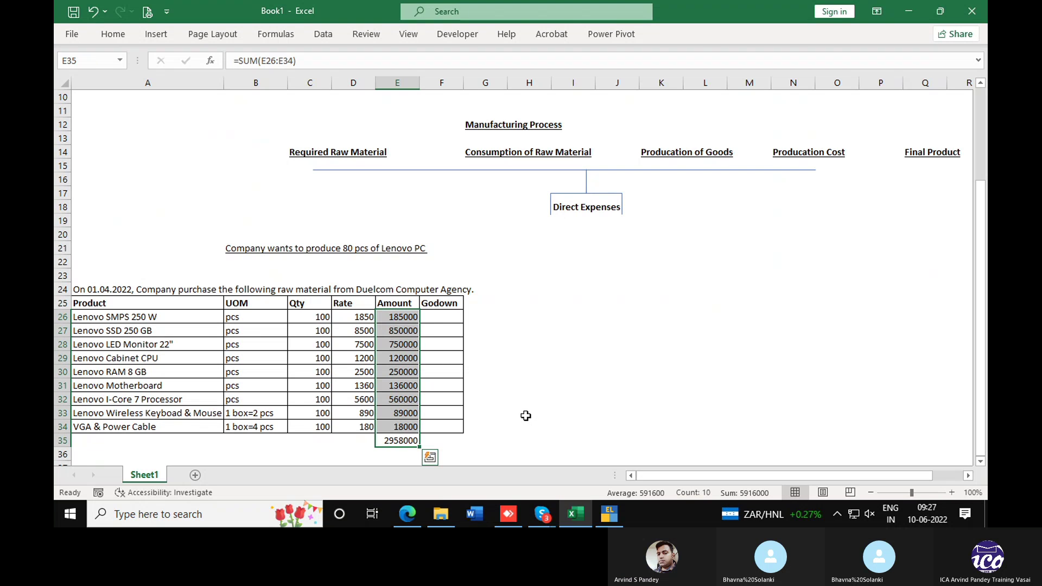
left_click(113, 34)
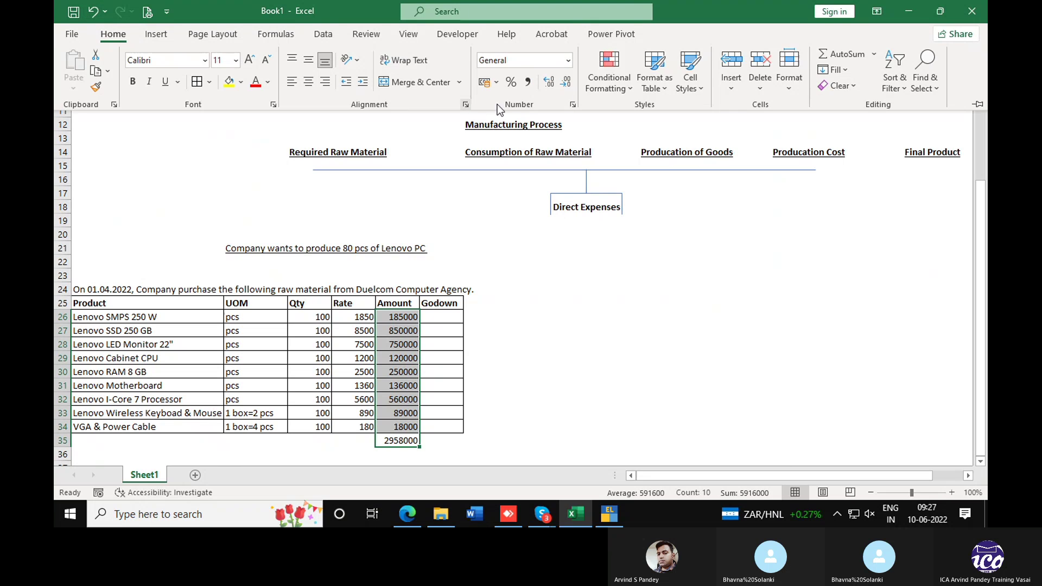
left_click(528, 82)
left_click(566, 82)
left_click(566, 82)
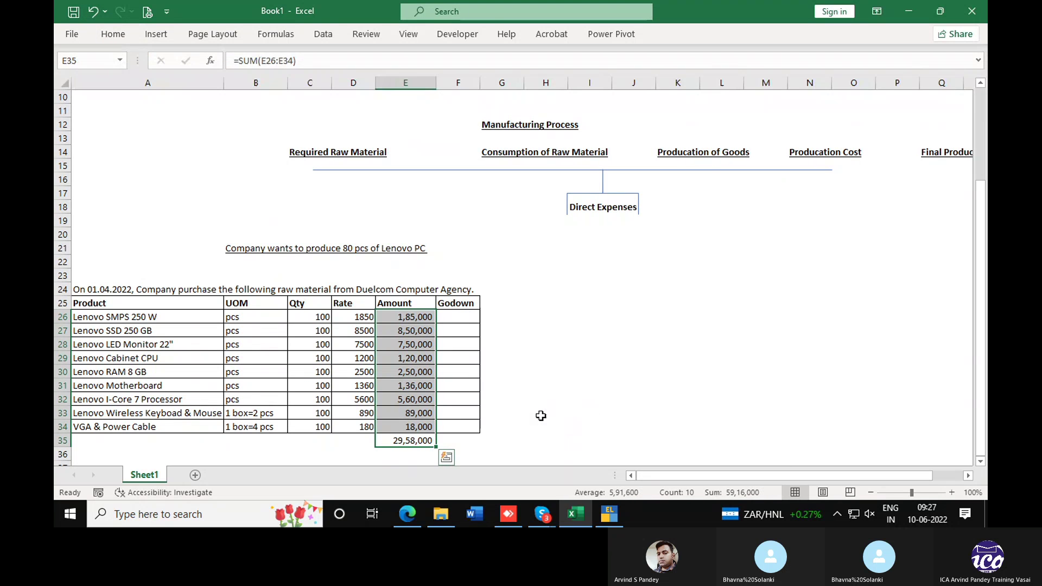
left_click(547, 418)
left_click(408, 443)
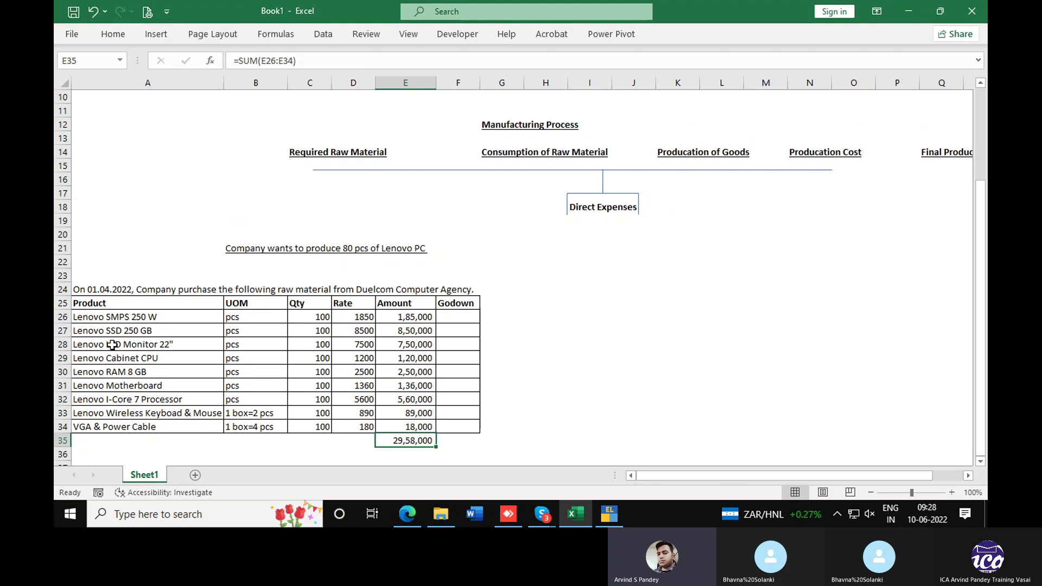
Copy the Product, UOM and Qty columns A25:C34 to a second table starting at J24.
left_click_drag(143, 304, 303, 437)
key("ctrl+c")
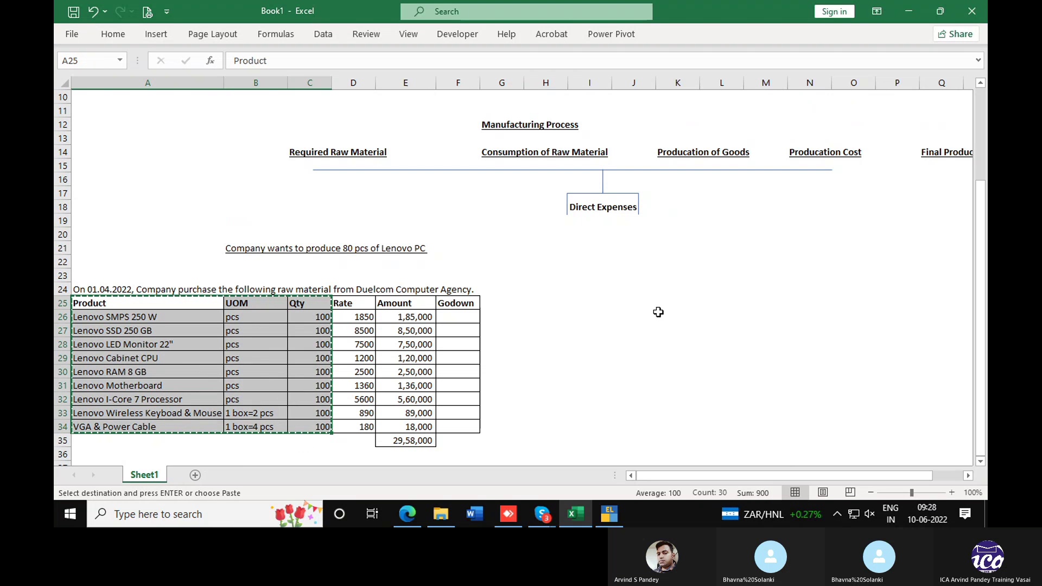
left_click(617, 296)
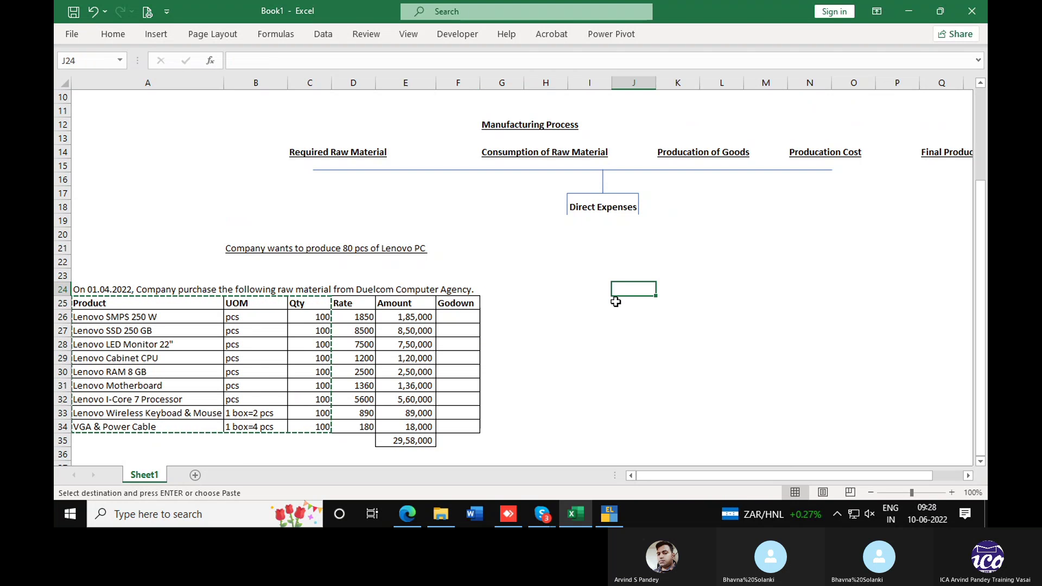
key("ctrl+v")
Insert blank cells at J23:L23, shifting the copied table down one row.
left_click_drag(625, 277, 714, 278)
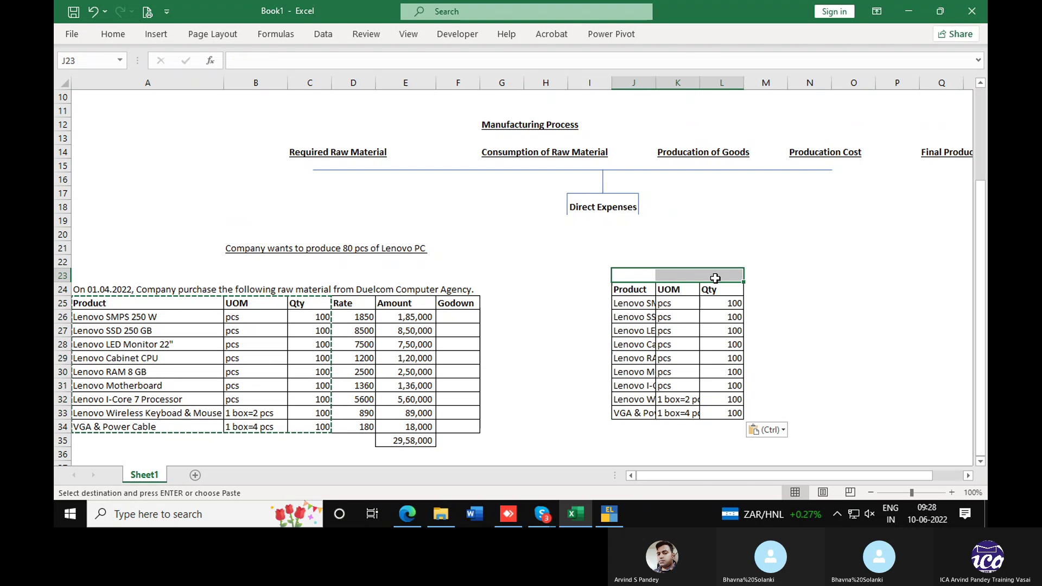
key("Escape")
key("ctrl+shift+plus")
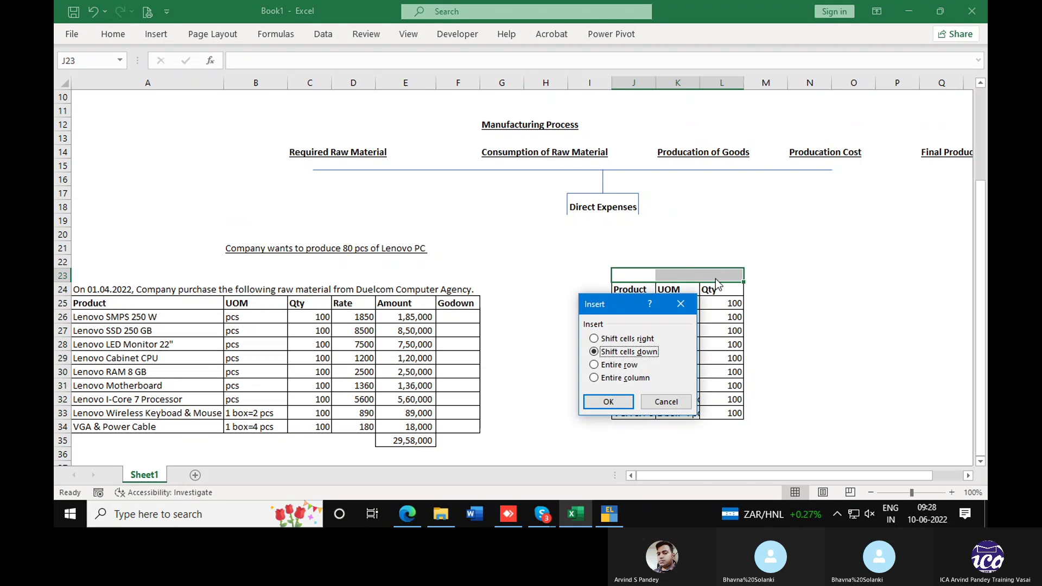
key("Return")
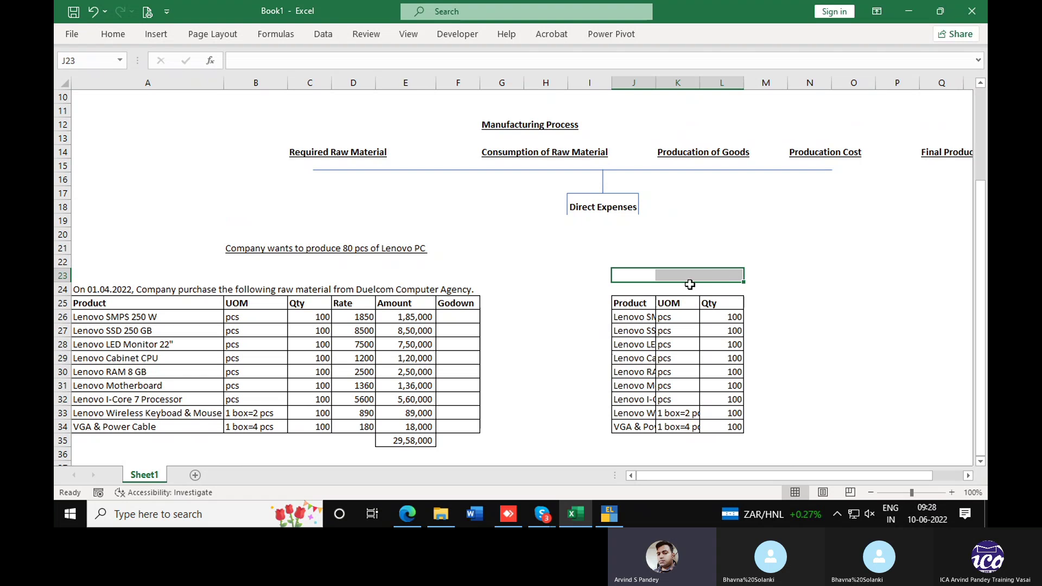
Widen column J so that the full product names fit in the copied table.
left_click(654, 289)
left_click_drag(656, 84, 743, 89)
left_click_drag(742, 89, 770, 90)
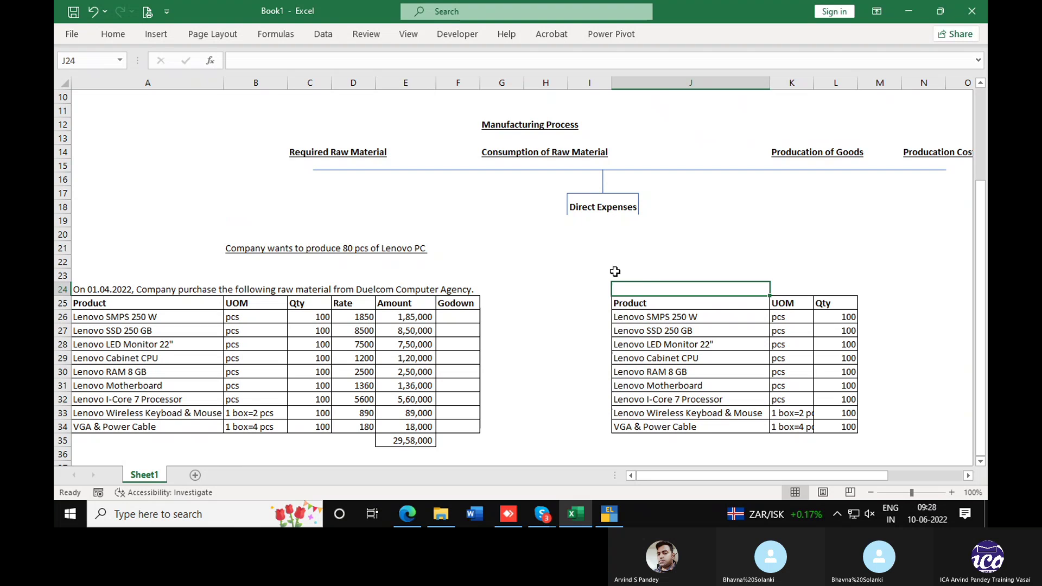
Merge and center J24:L24 above the copied table and enter the heading Consumption.
left_click_drag(657, 285, 820, 286)
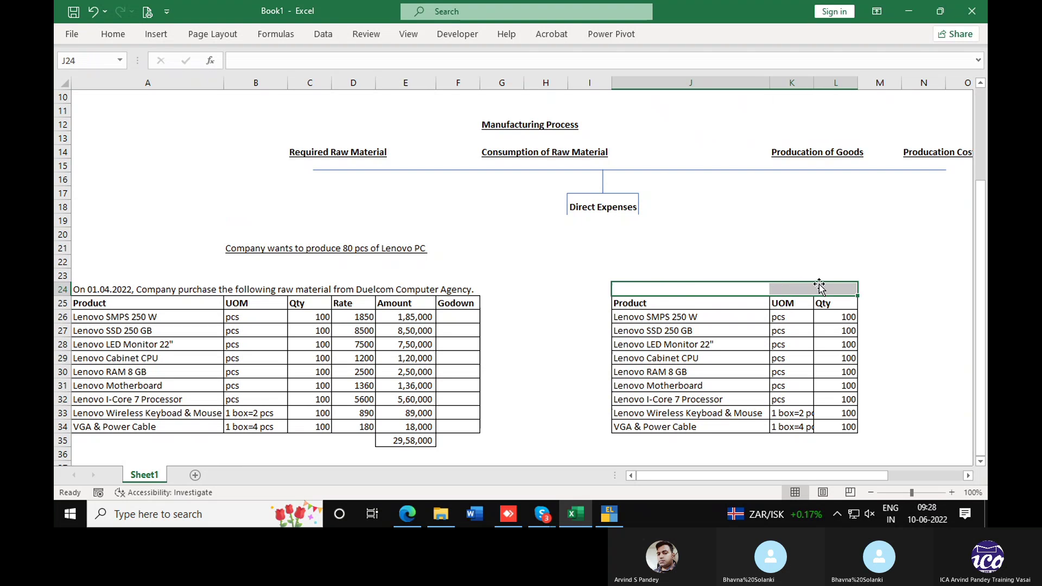
key("alt+h")
type("mcCon")
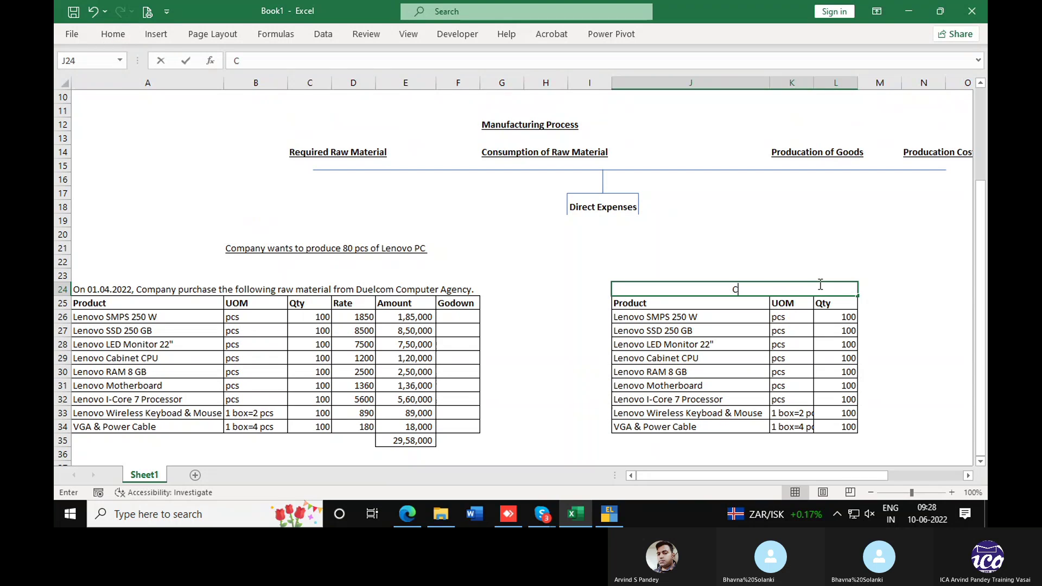
type("sumption")
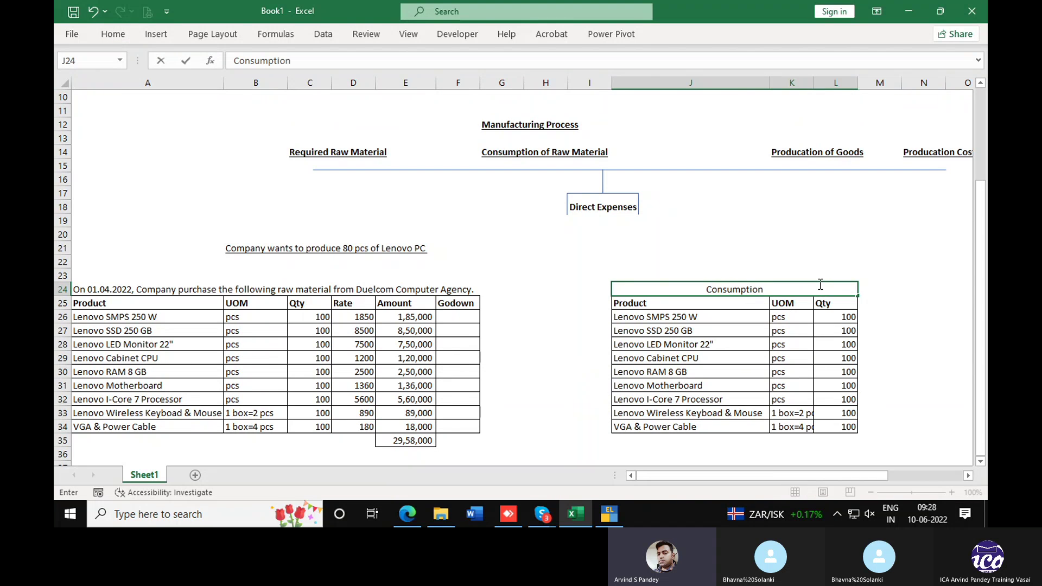
key("Return")
Apply all borders to the merged Consumption heading cell.
left_click(819, 286)
key("alt+h")
key("b")
key("a")
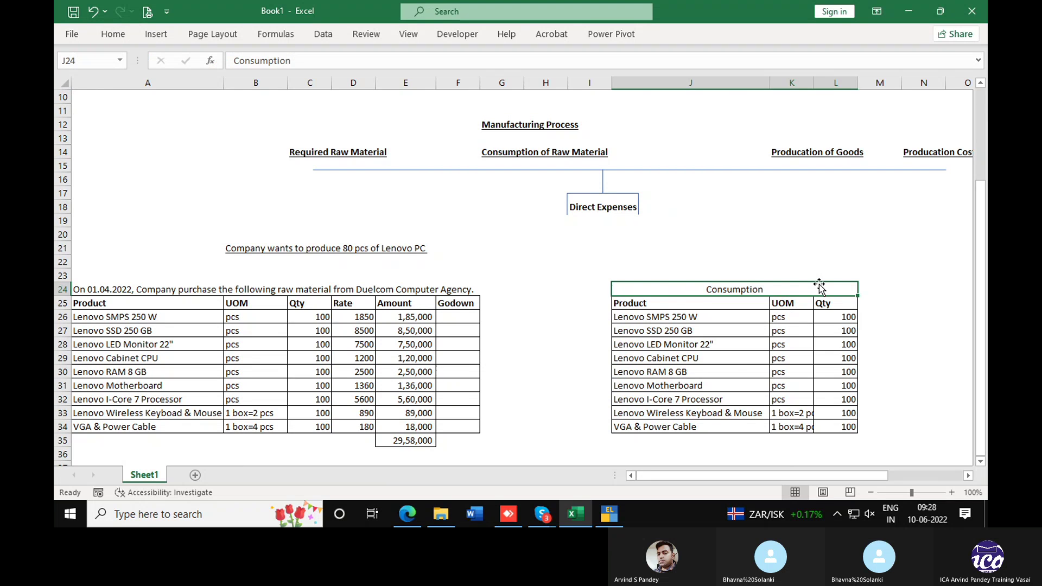
Extend the heading to "Consumption for 1 pcs of Lenovo PC" and make it bold.
double_click(778, 290)
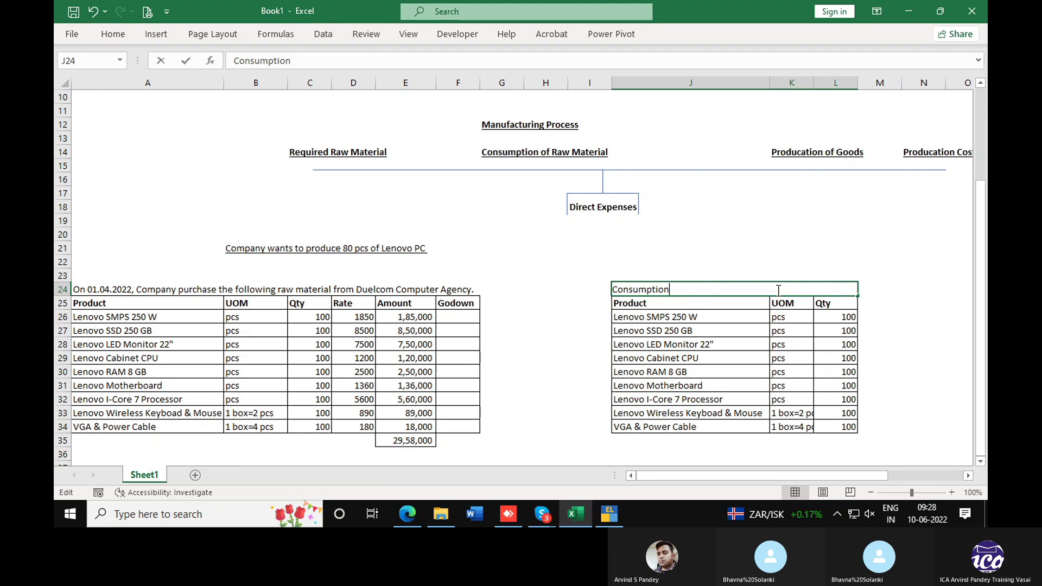
type("for ")
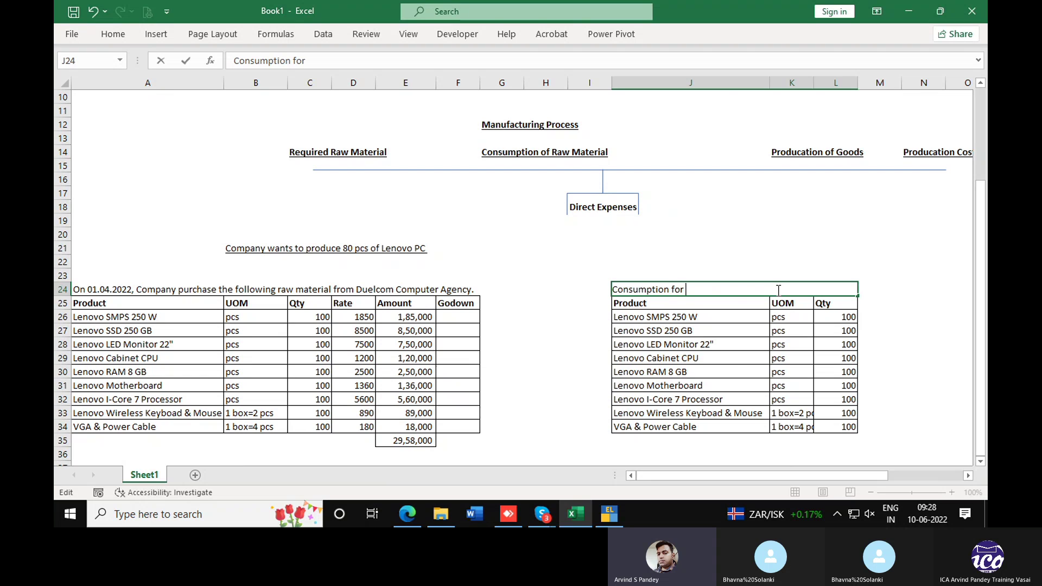
type("1 pcs of Lenovo PC")
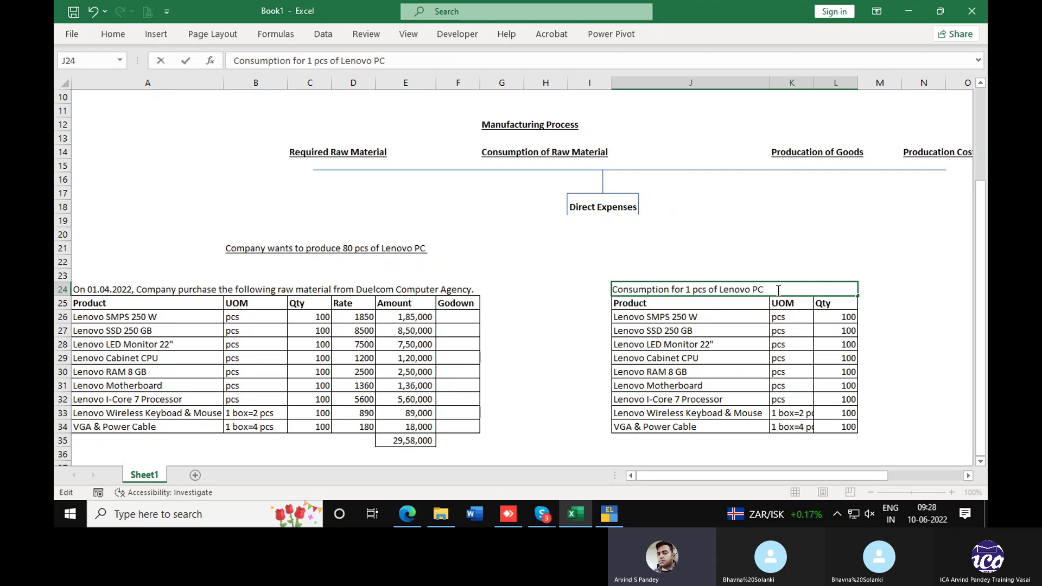
key("Return")
left_click(777, 290)
key("ctrl+b")
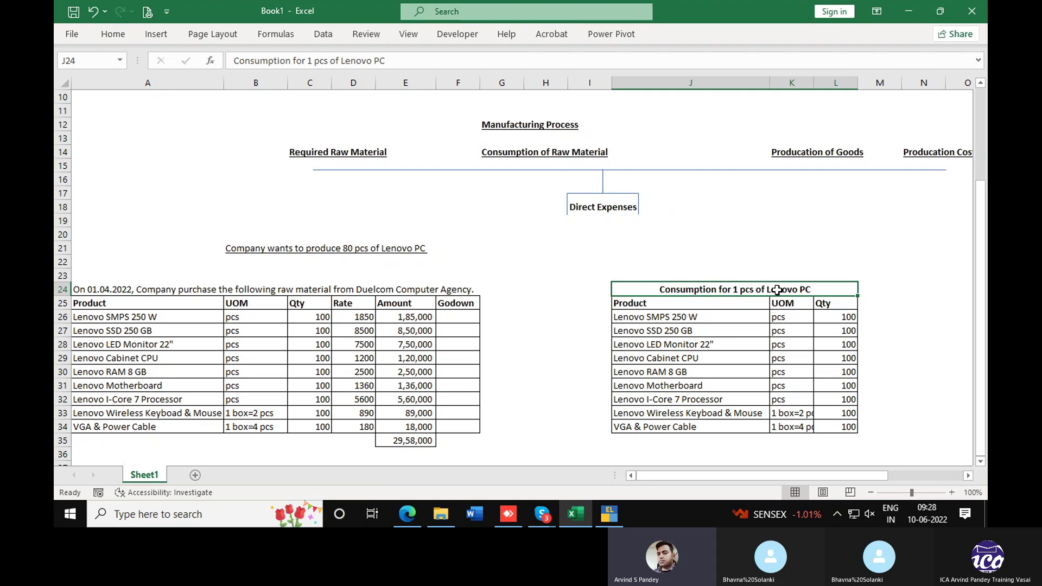
Set the consumption quantity to 1 for the first six products, SMPS through Motherboard, in L26:L31.
key("Down")
key("Down")
key("Right")
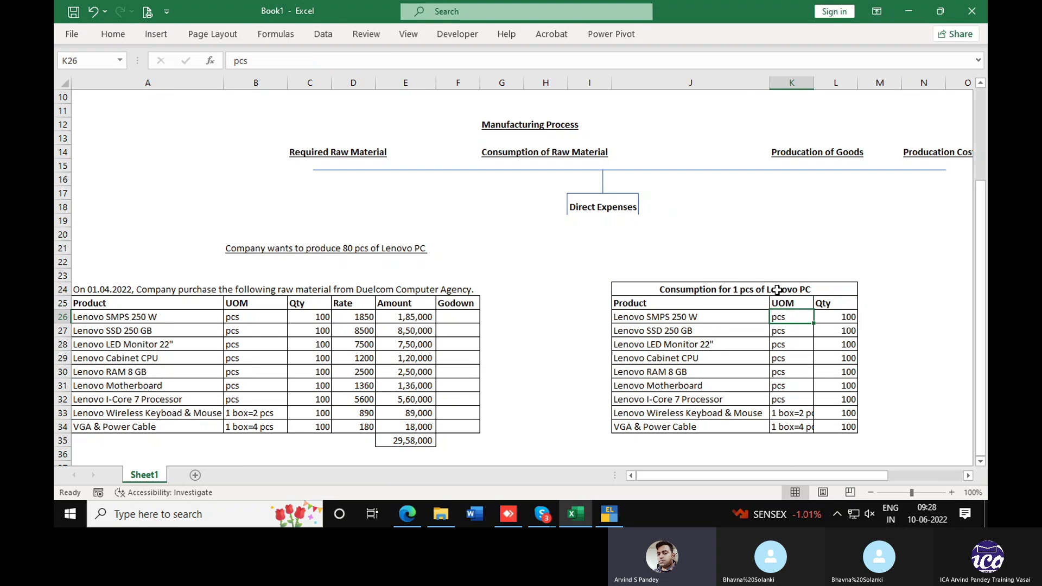
key("Right")
type("1")
key("Return")
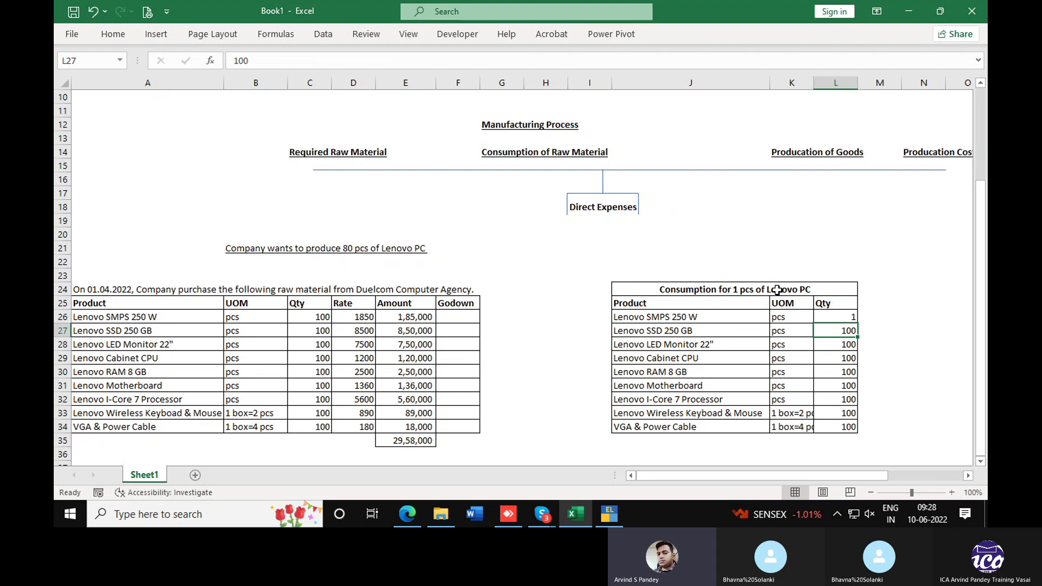
type("1")
key("Return")
type("1")
key("Return")
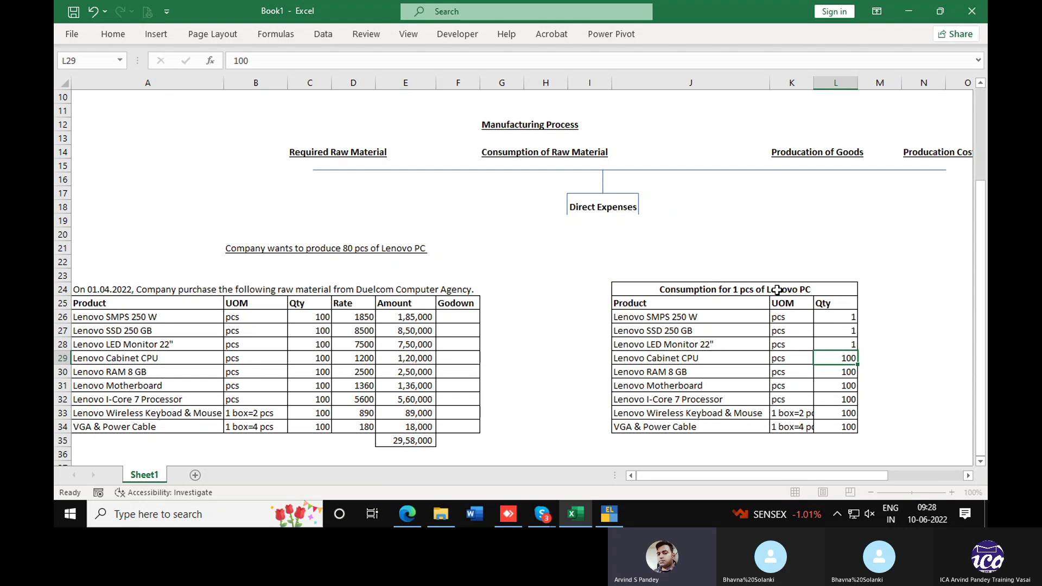
type("1")
key("Return")
type("1")
key("Return")
type("1")
key("Return")
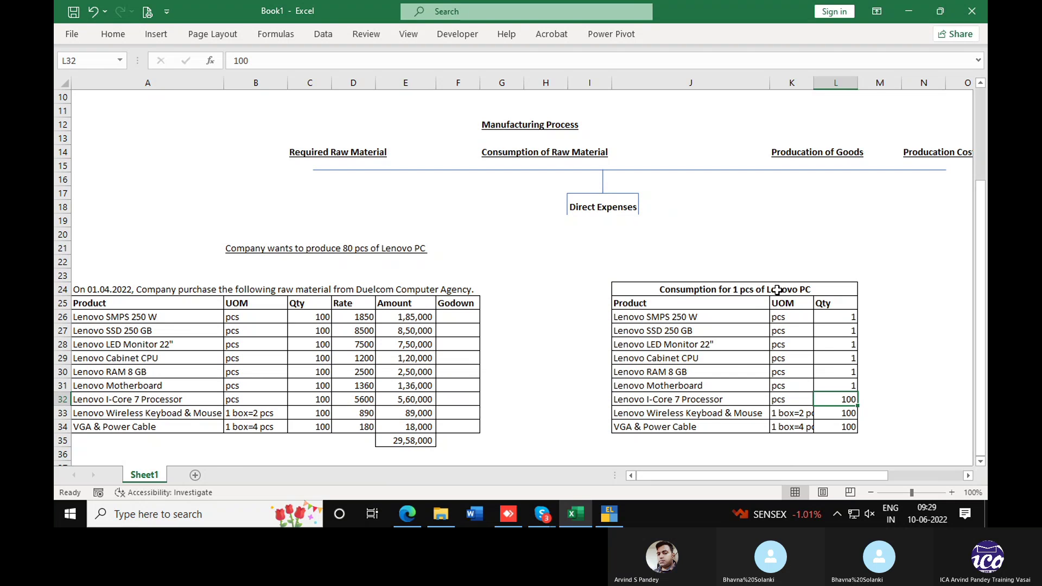
Set the I-Core 7 Processor consumption quantity in L32 to 1.
type("2")
key("Return")
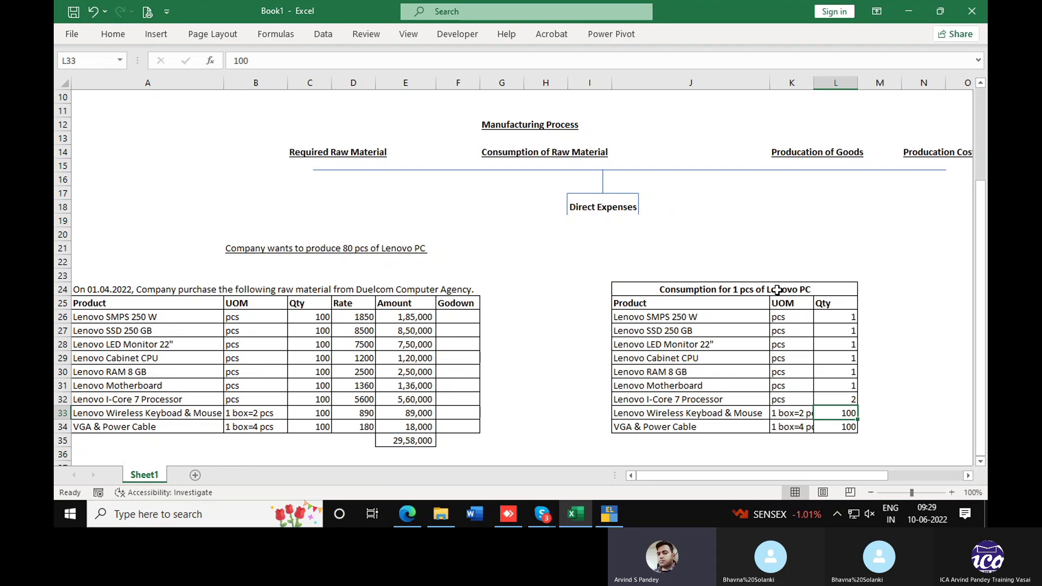
key("Up")
type("1")
key("Return")
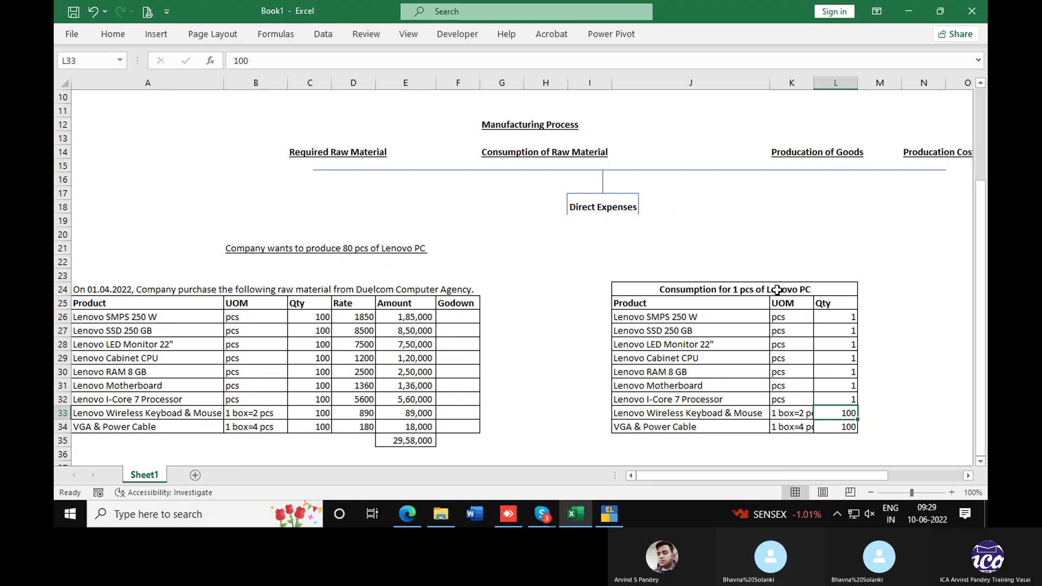
Set the consumption quantity to 1 for the wireless keyboard and mouse and 0.75 for VGA & Power Cable.
type("1")
key("Return")
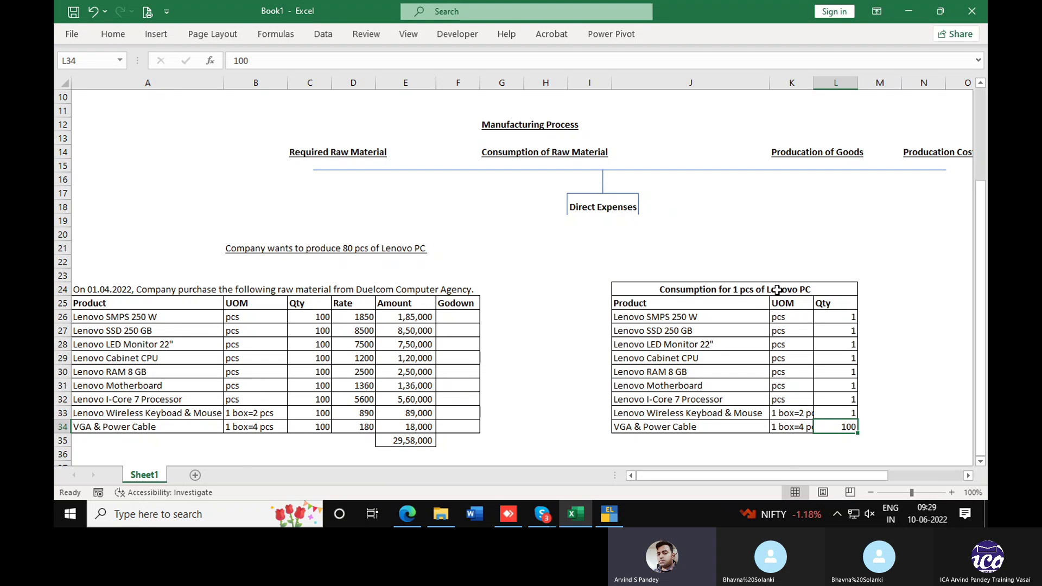
type(".75")
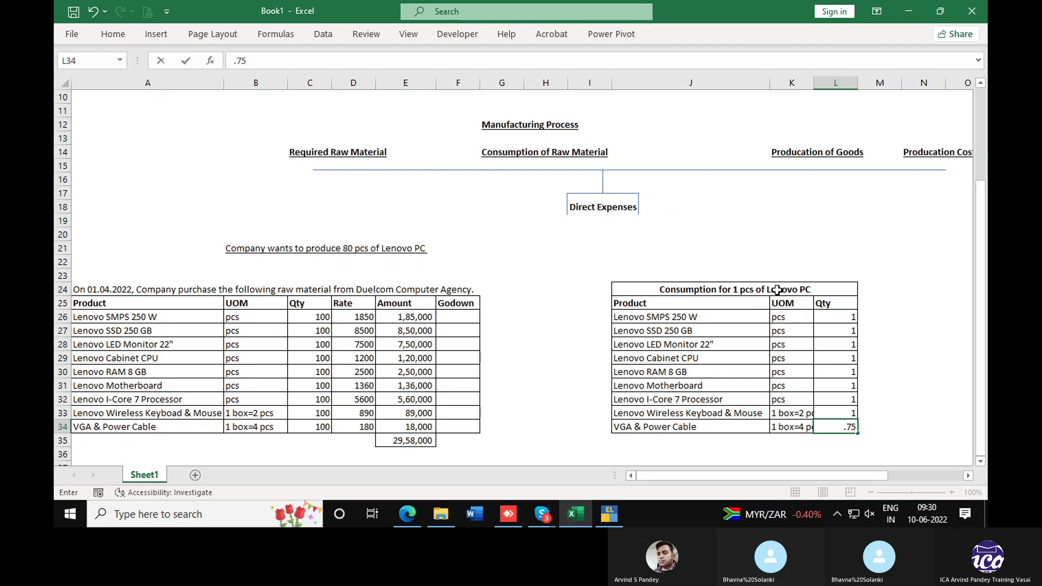
key("Return")
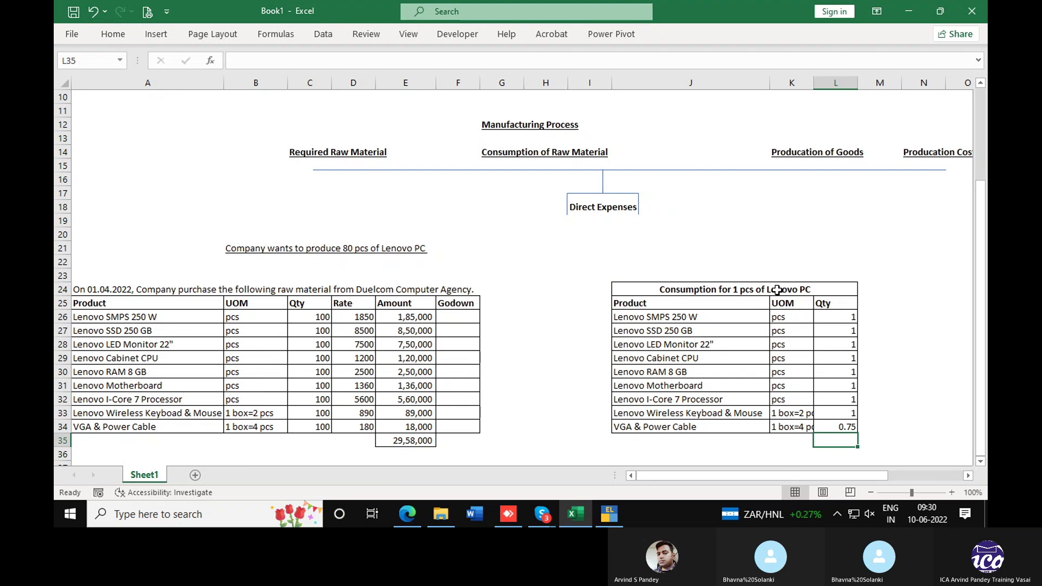
key("Left")
key("Left")
key("Left")
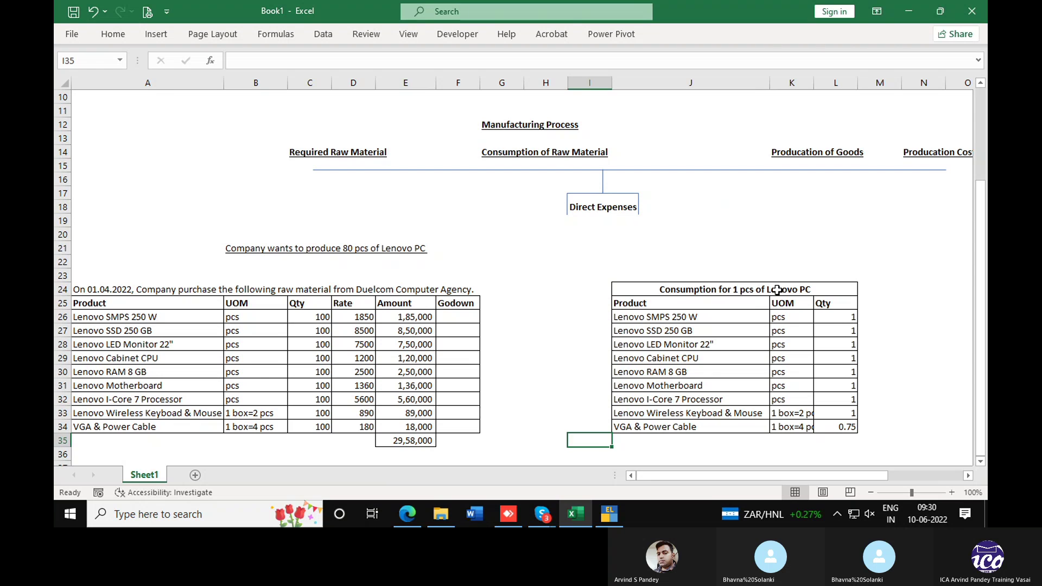
key("Right")
key("Right")
key("Right")
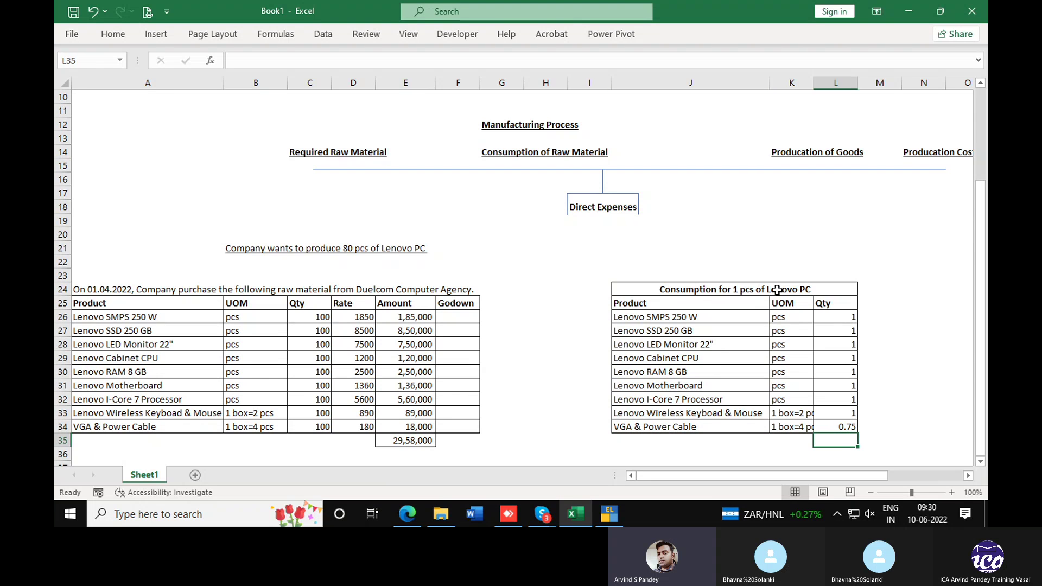
Copy the purchase rates in D26:D34 into M26:M34 beside the consumption quantities.
key("Left")
key("Left")
key("Left")
key("Left")
key("Left")
key("Left")
key("Left")
key("Left")
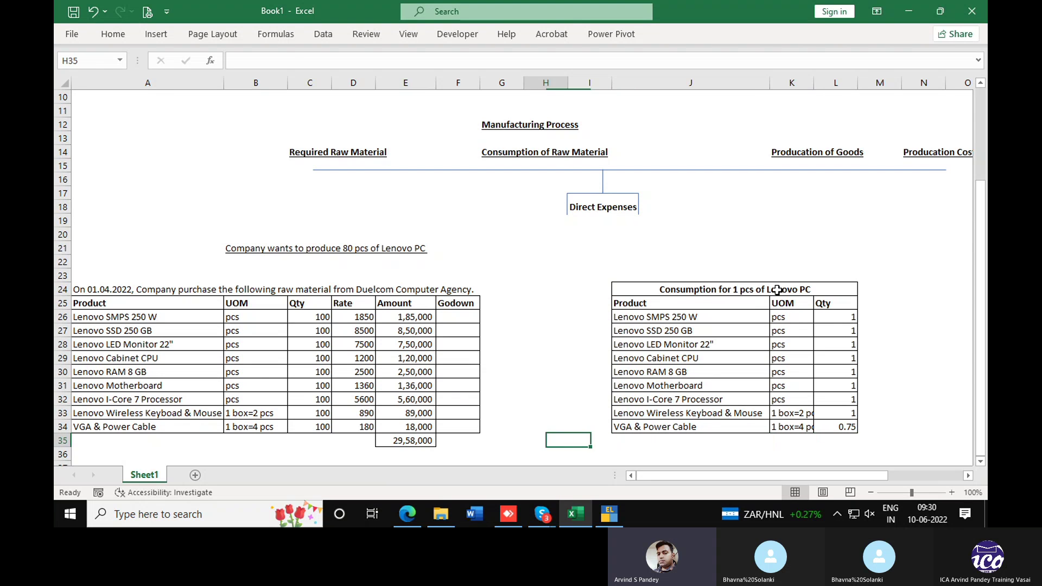
key("Up")
key("Up")
key("Up")
key("Up")
key("Up")
key("Up")
key("Up")
key("Up")
key("Up")
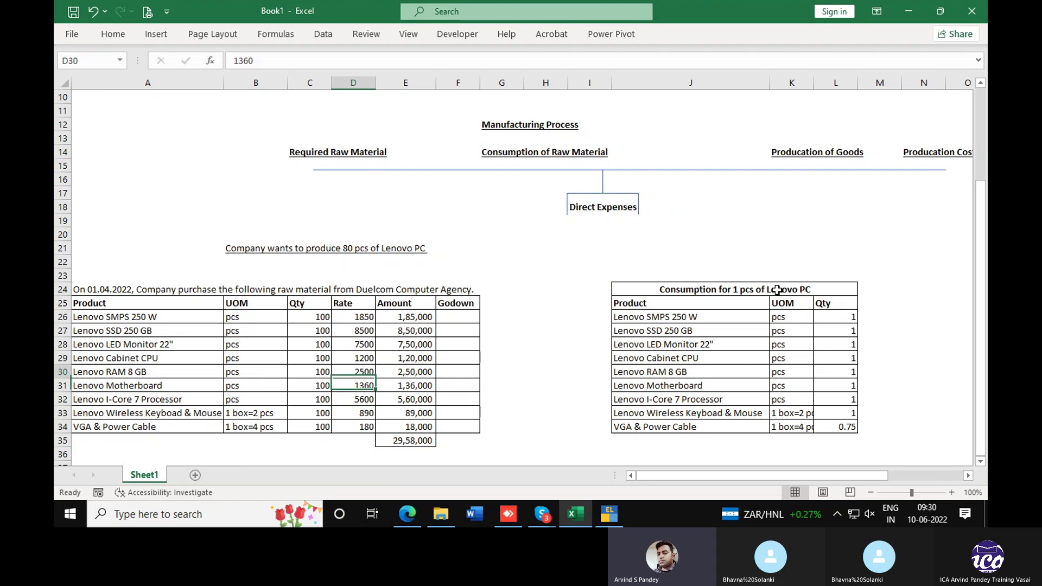
key("shift+Down")
key("shift+Down")
key("shift+Down")
key("shift+Down")
key("shift+Down")
key("shift+Down")
key("shift+Down")
key("shift+Down")
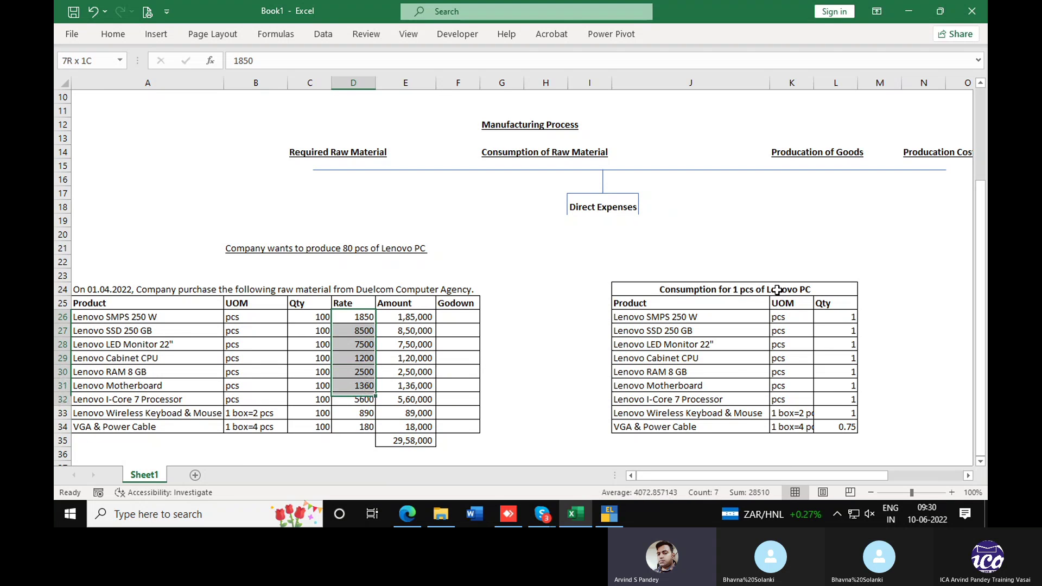
key("ctrl+c")
key("Right")
key("Right")
key("Right")
key("Right")
key("Right")
key("Right")
key("Right")
key("Right")
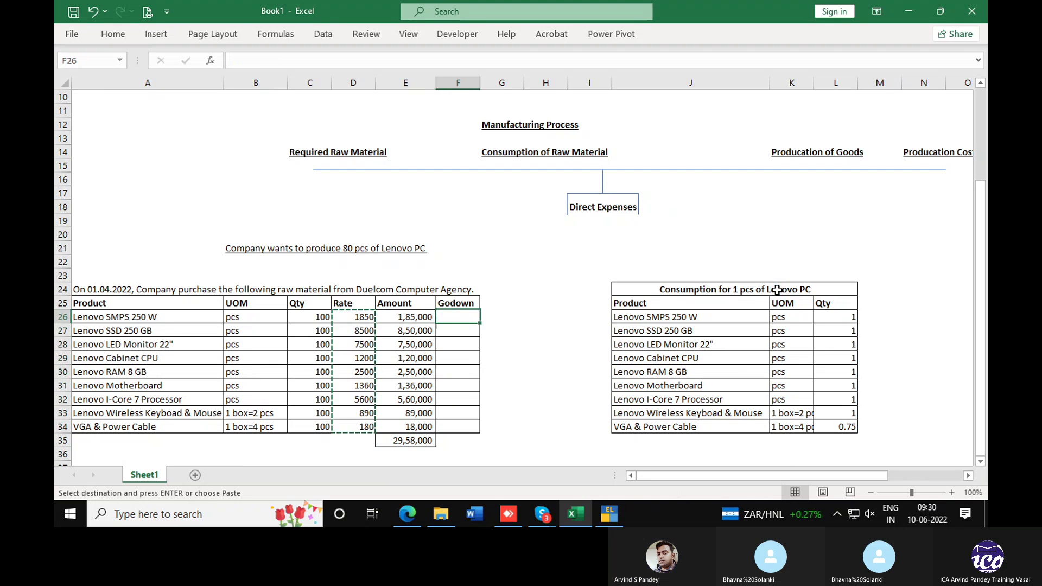
key("Right")
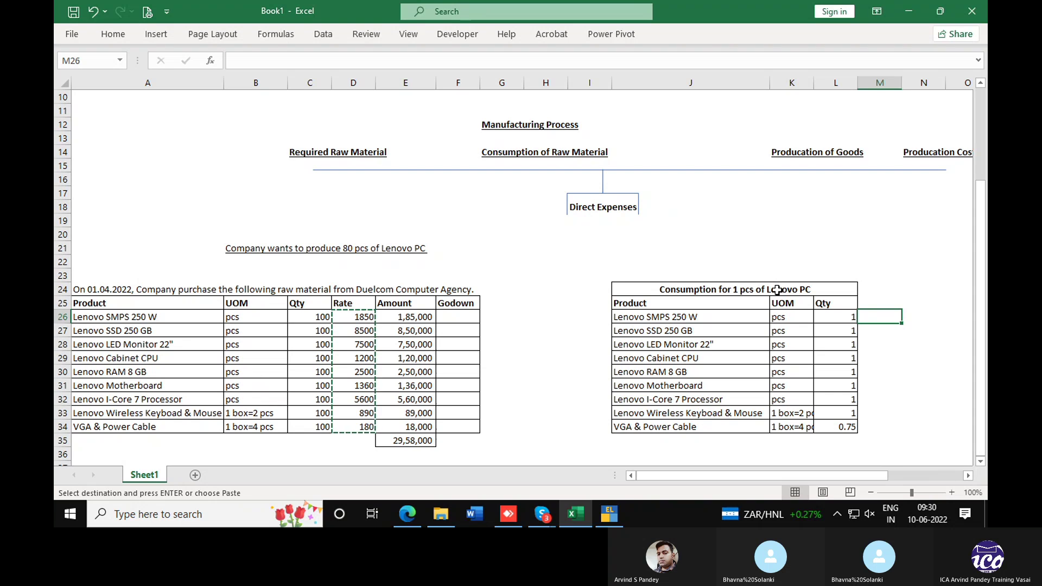
key("Return")
Enter the heading "Rate" in M25 above the copied rates.
key("Up")
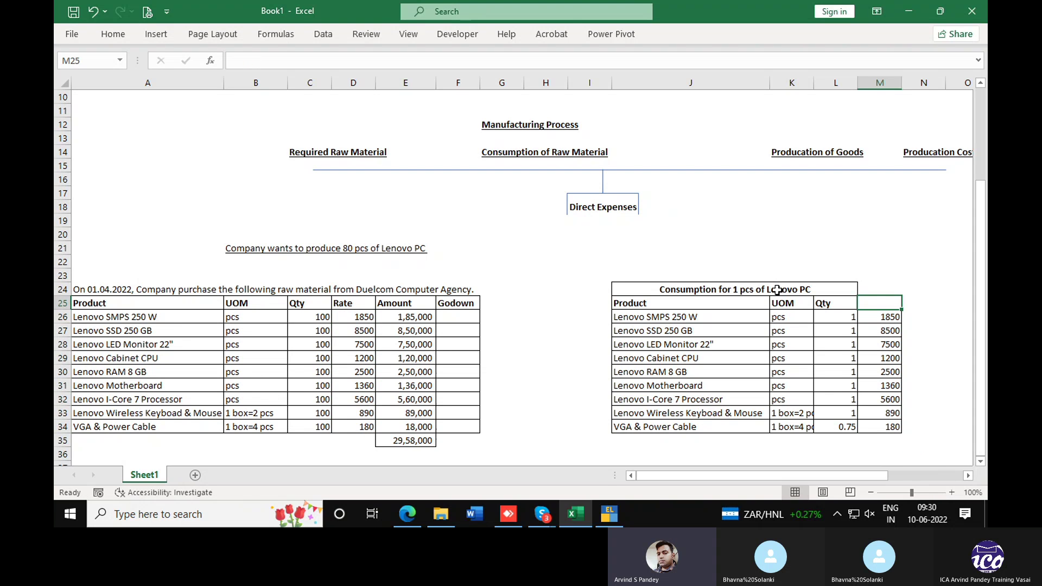
type("Rate")
key("Return")
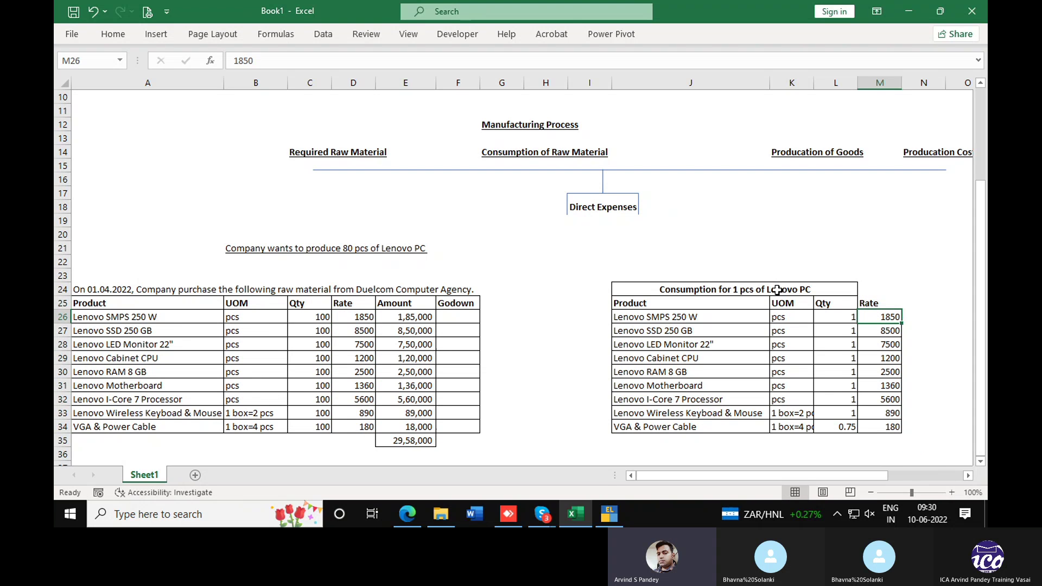
Calculate the SMPS consumption amount for 80 pcs in N26 with the formula =M26*L26*80.
key("Right")
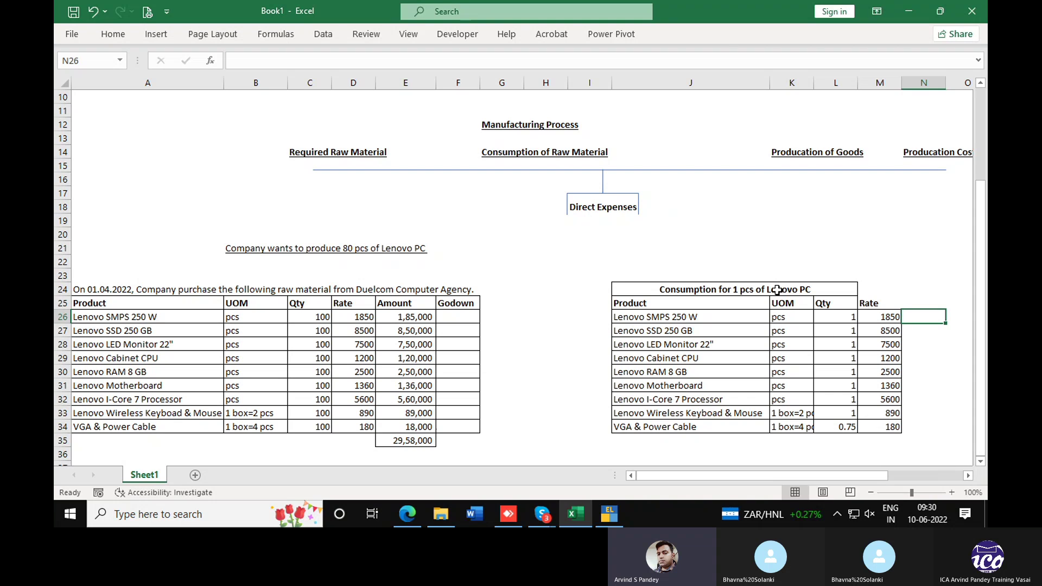
type("=")
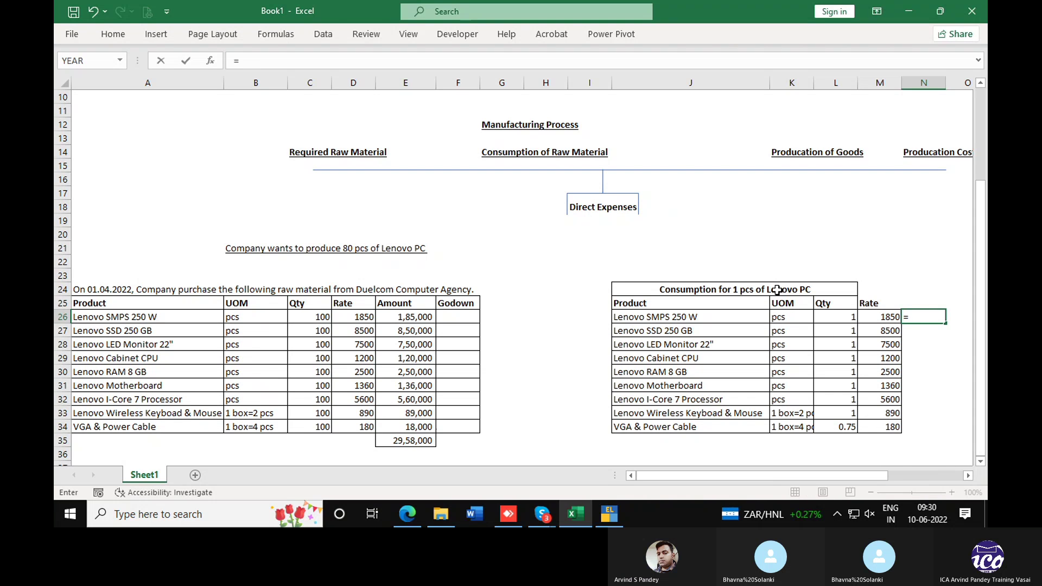
key("Left")
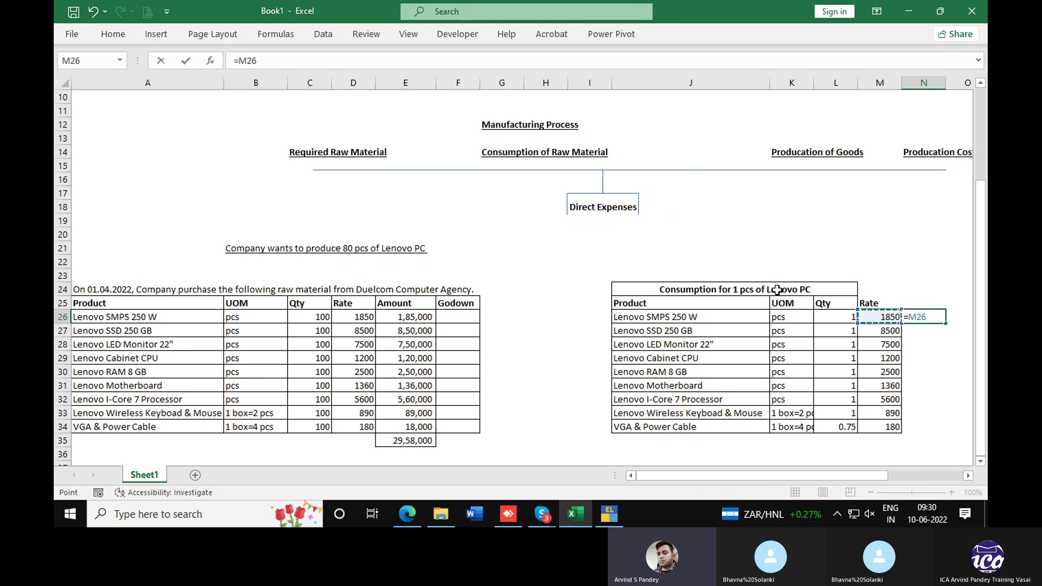
type("*")
key("Left")
key("Left")
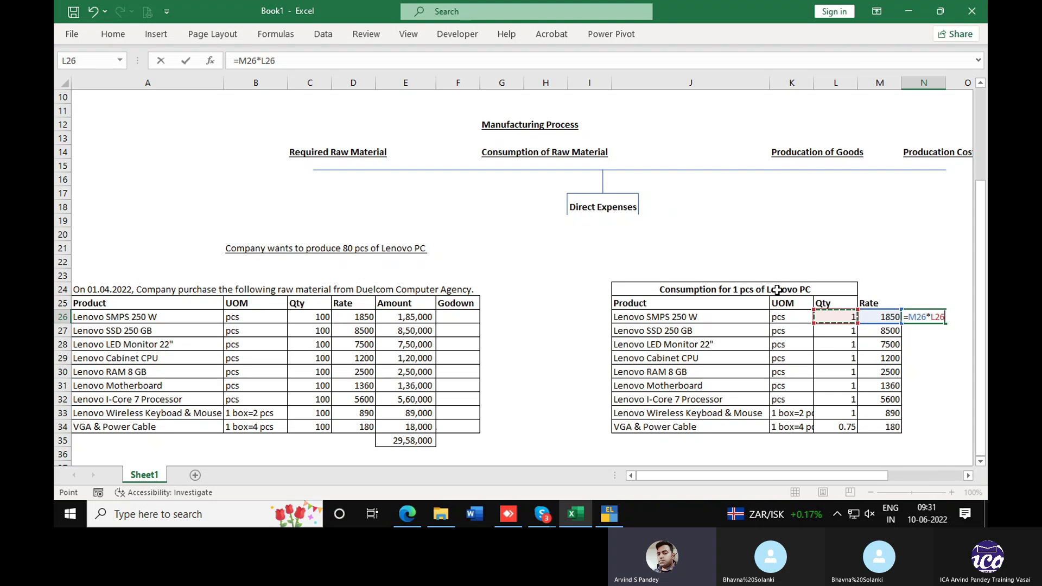
type("*80")
key("Return")
key("Up")
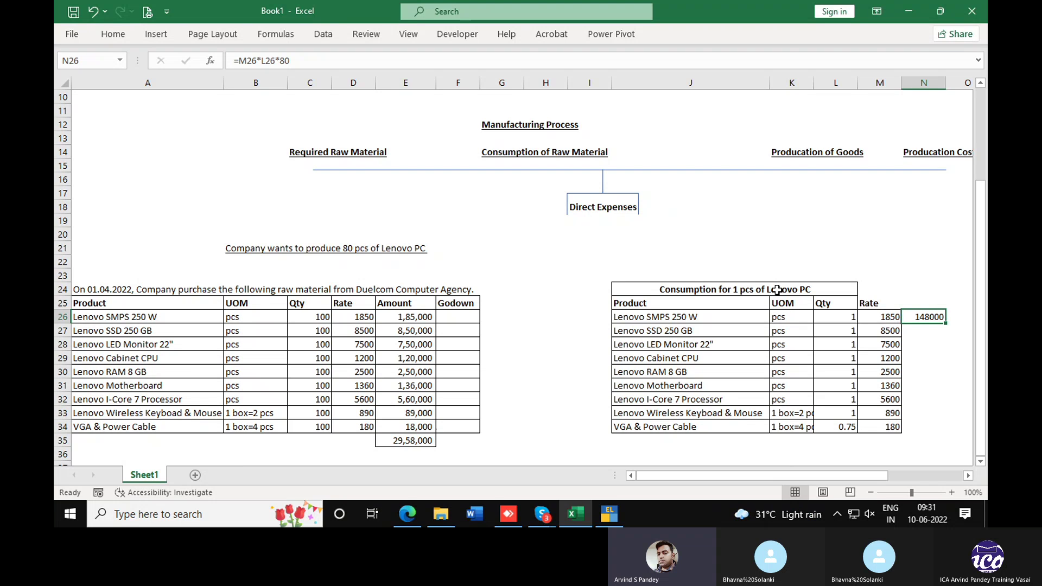
Fill the consumption amount formula from N26 down to N34 for all remaining products.
key("shift+Down")
key("shift+Down")
key("shift+Down")
key("shift+Down")
key("shift+Down")
key("shift+Down")
key("shift+Down")
key("shift+Down")
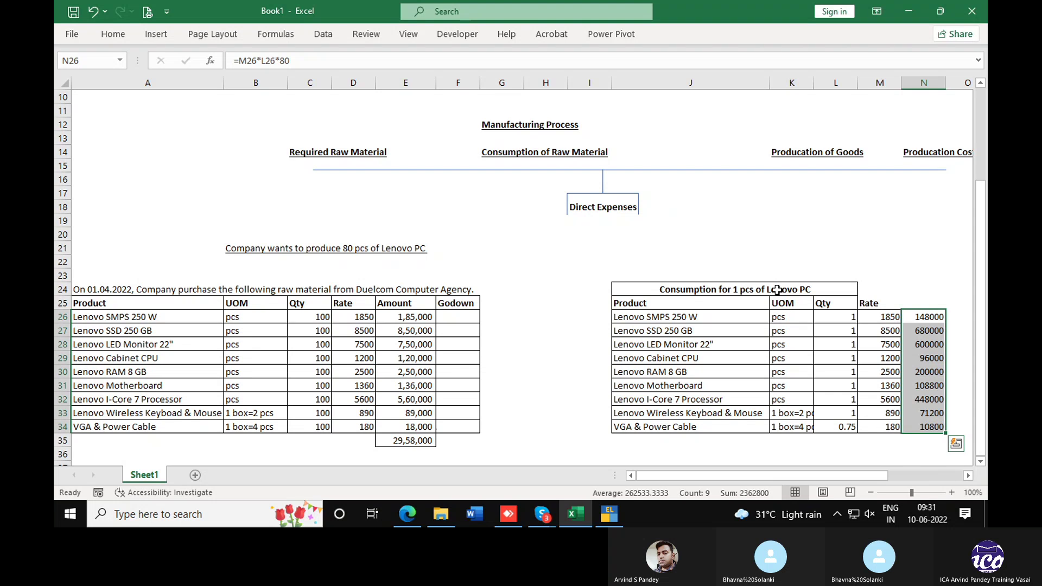
Format the consumption amounts in N26:N34 with comma separators and no decimal places.
left_click(113, 33)
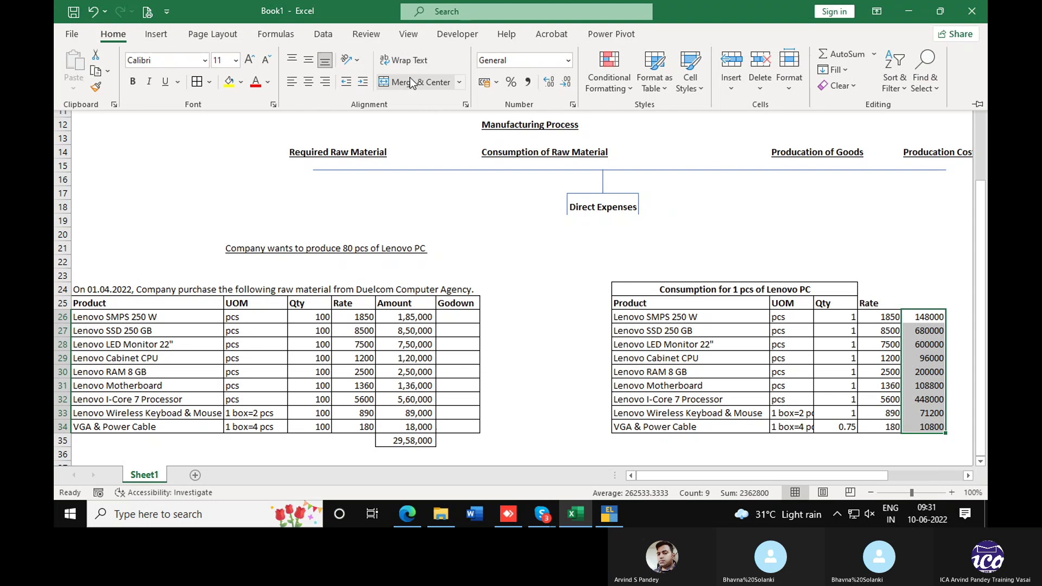
left_click(534, 81)
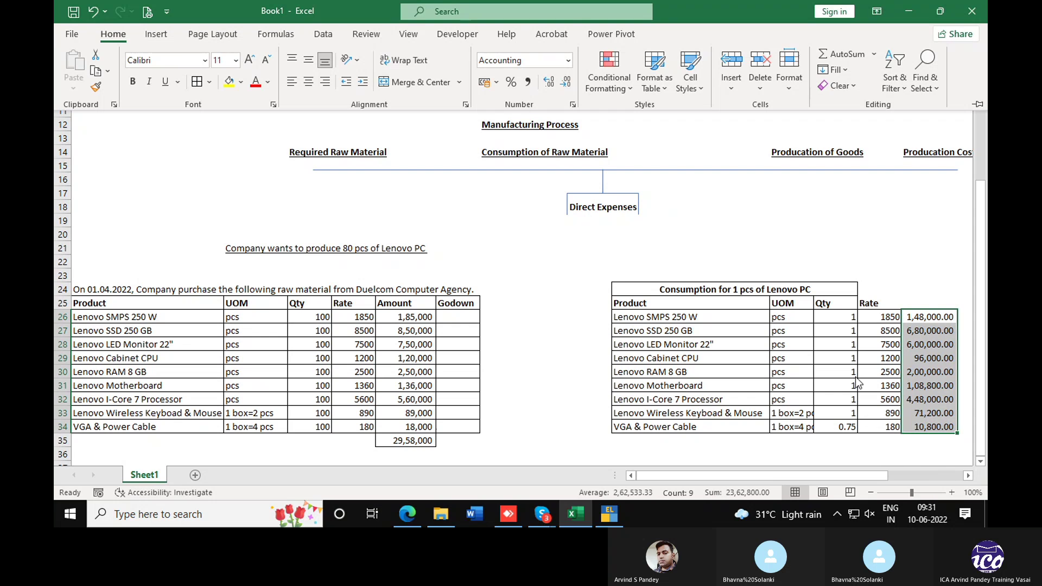
left_click(565, 84)
left_click(565, 84)
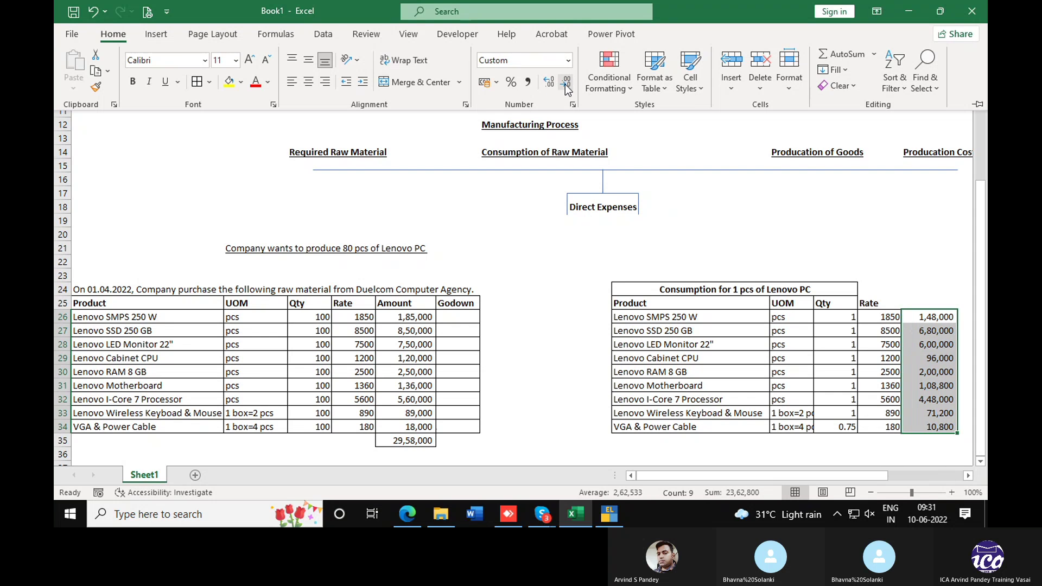
Apply all borders to the consumption amounts in N26:N34.
key("alt")
type("hba")
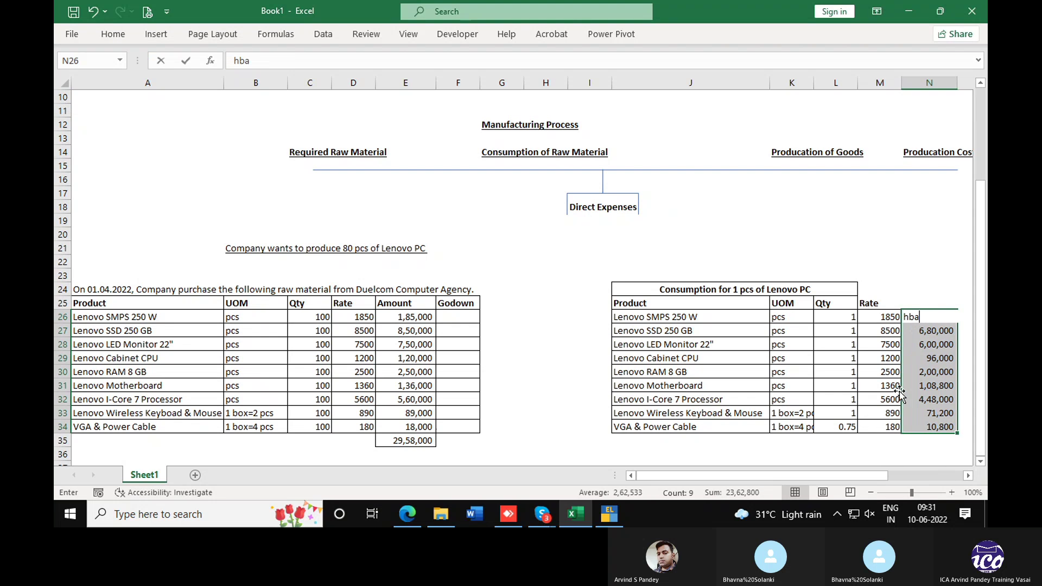
key("Escape")
key("alt")
key("h")
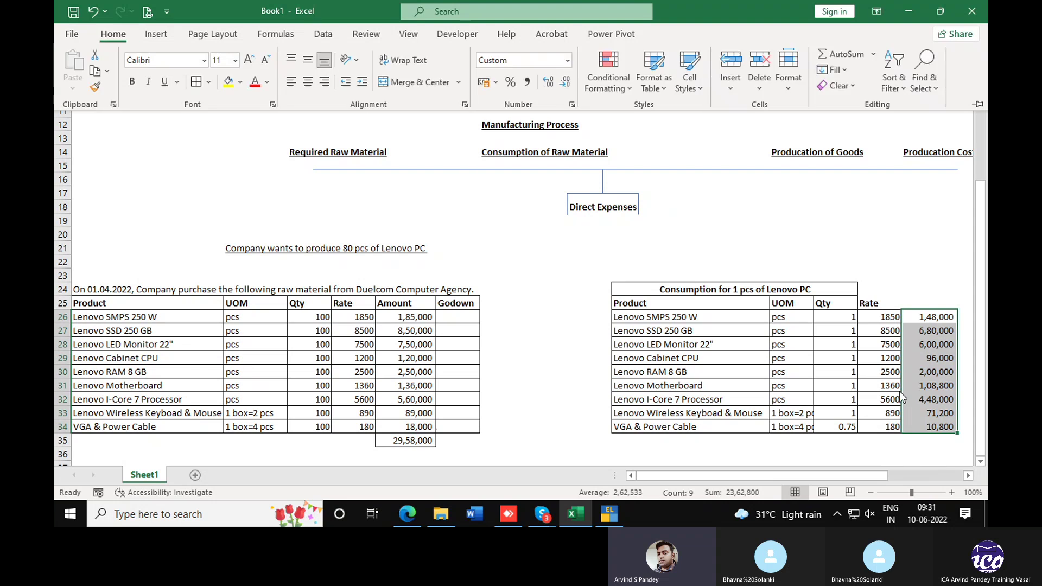
key("b")
key("a")
Total the consumption amounts in N35 with =SUM(N26:N34).
left_click(935, 440)
type("=sum(")
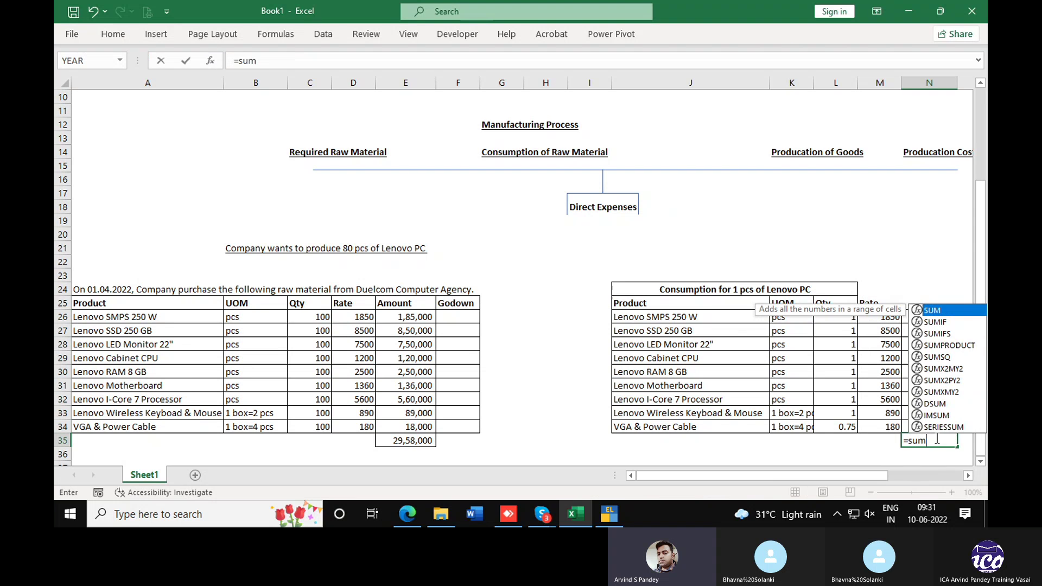
key("Up")
key("Up")
key("Up")
key("Up")
key("Up")
key("Up")
key("Up")
key("Up")
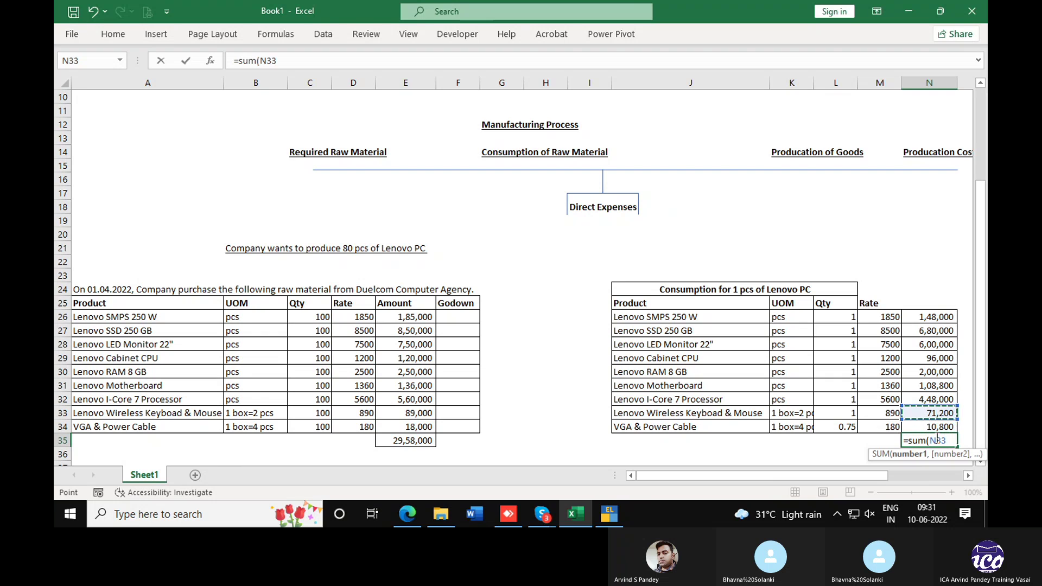
key("Up")
key("shift+Down")
key("shift+Down")
key("shift+Down")
key("shift+Down")
key("shift+Down")
key("shift+Down")
key("shift+Down")
key("shift+Down")
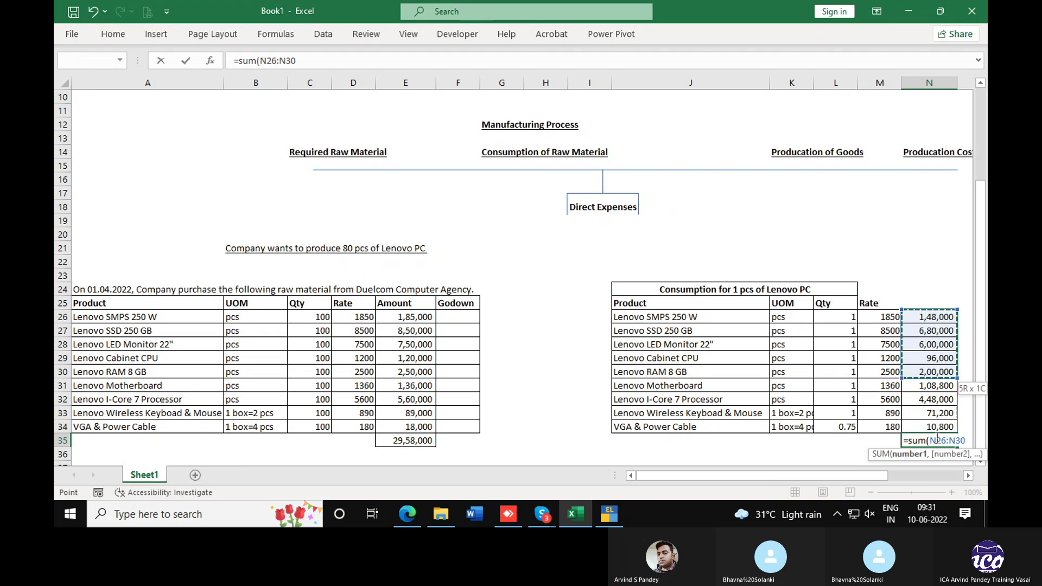
key("Return")
left_click(936, 439)
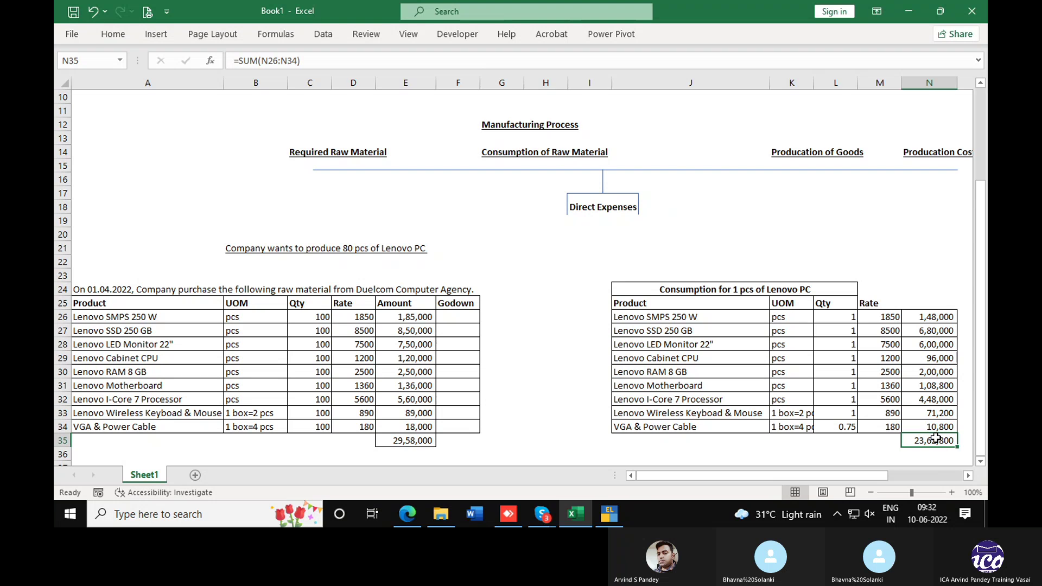
Enter the label "Total Consumption Cost" in L38 below the consumption table.
left_click(830, 453)
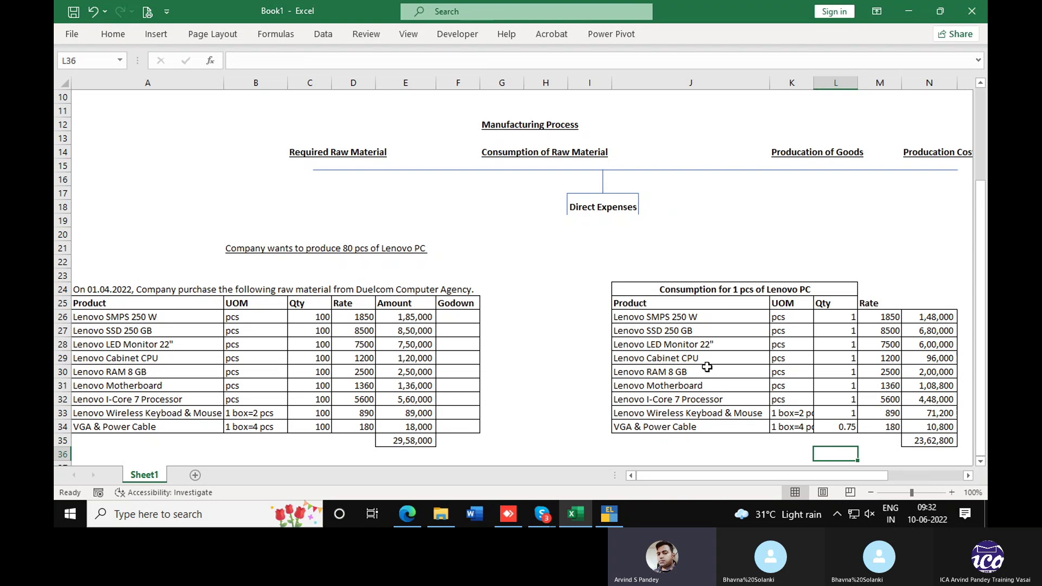
scroll(707, 368, "down", 2)
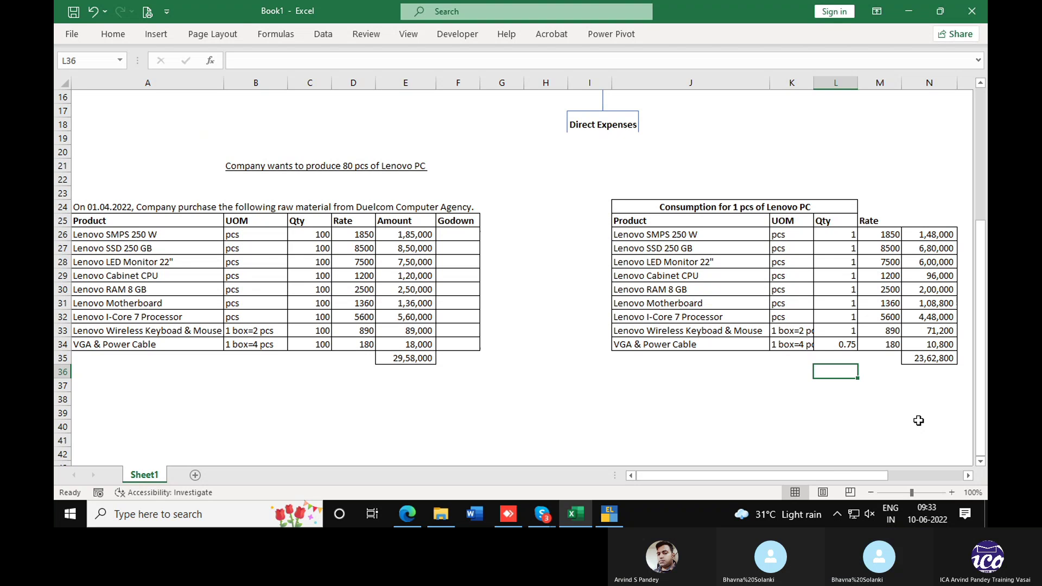
key("Down")
key("Down")
type("Total Consumption Cost")
key("Return")
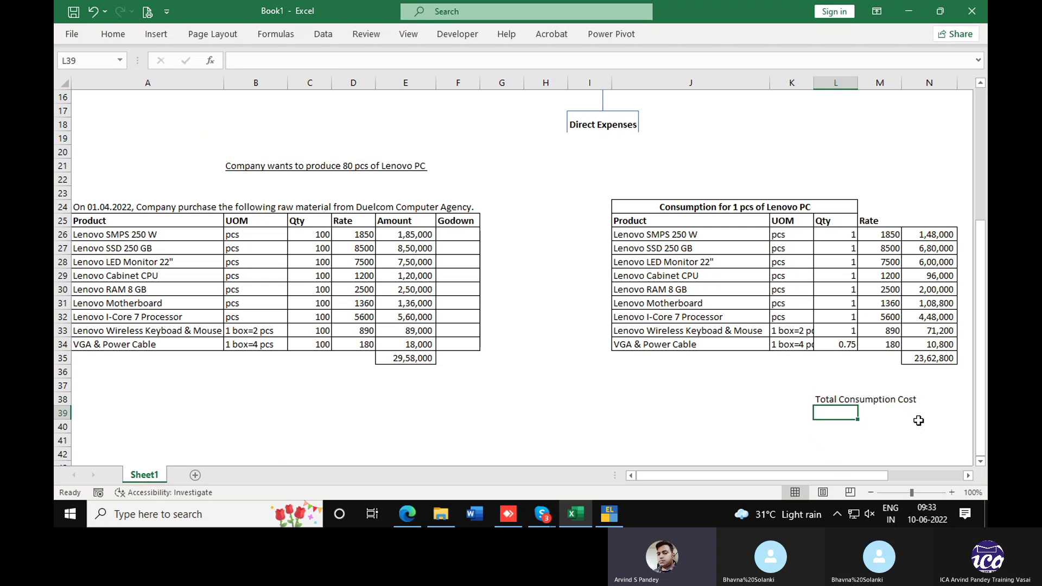
Underline the Total Consumption Cost label and enter "Total Production Qty" beneath it in L39.
key("Up")
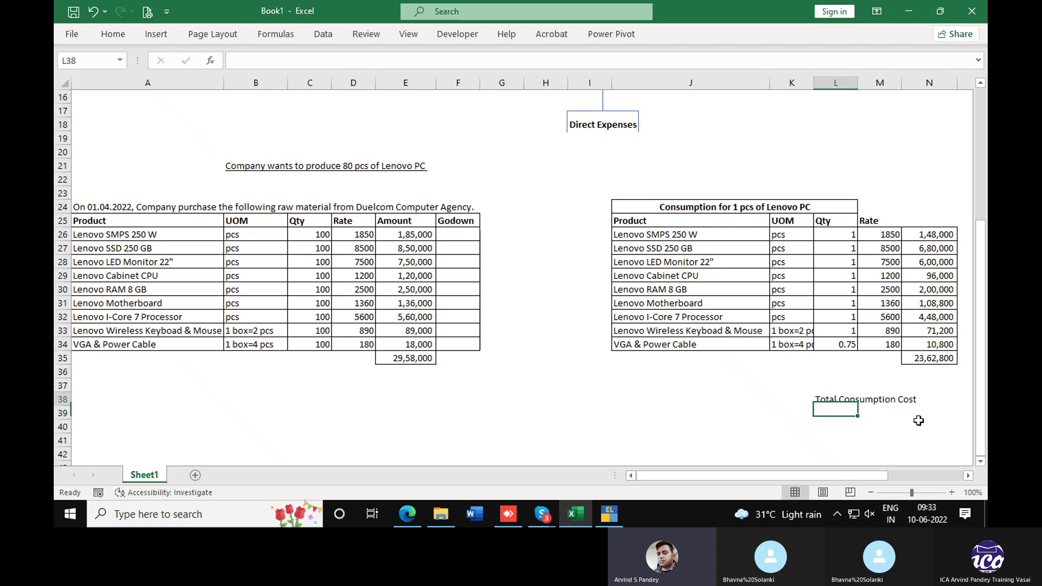
key("shift+Right")
key("shift+Right")
key("ctrl+u")
key("Down")
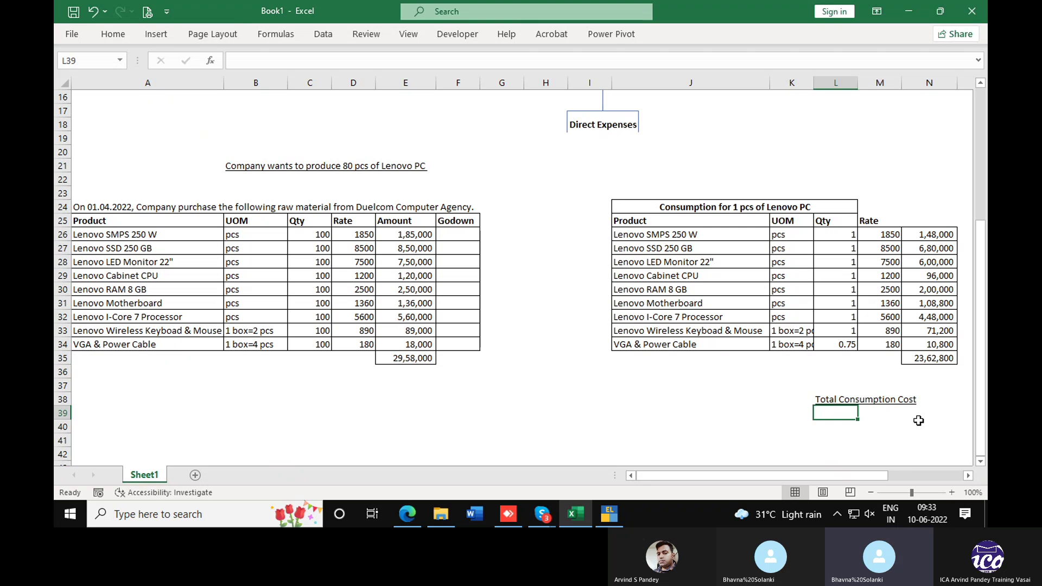
type("Total Production Qty")
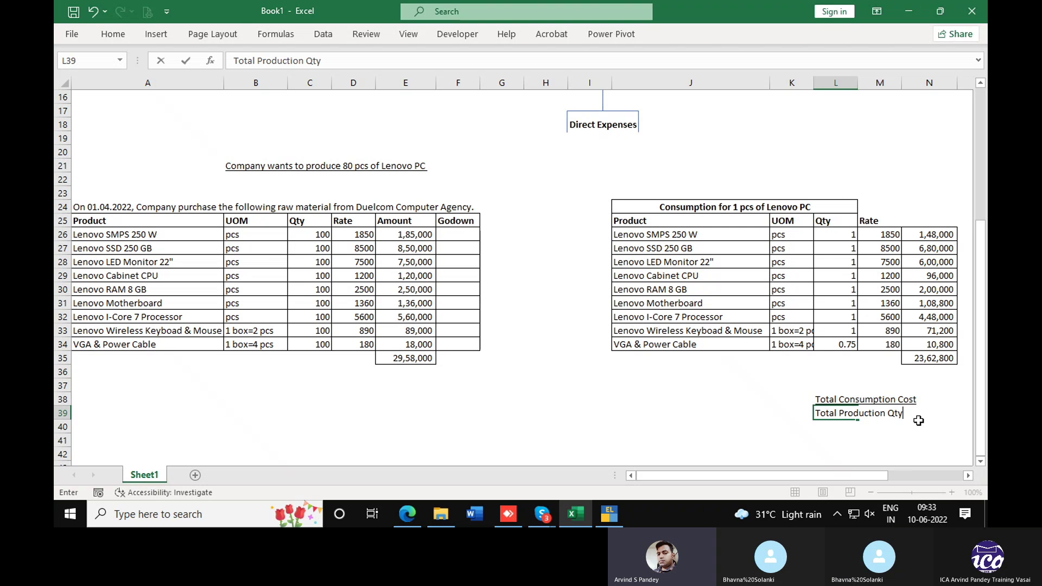
key("Return")
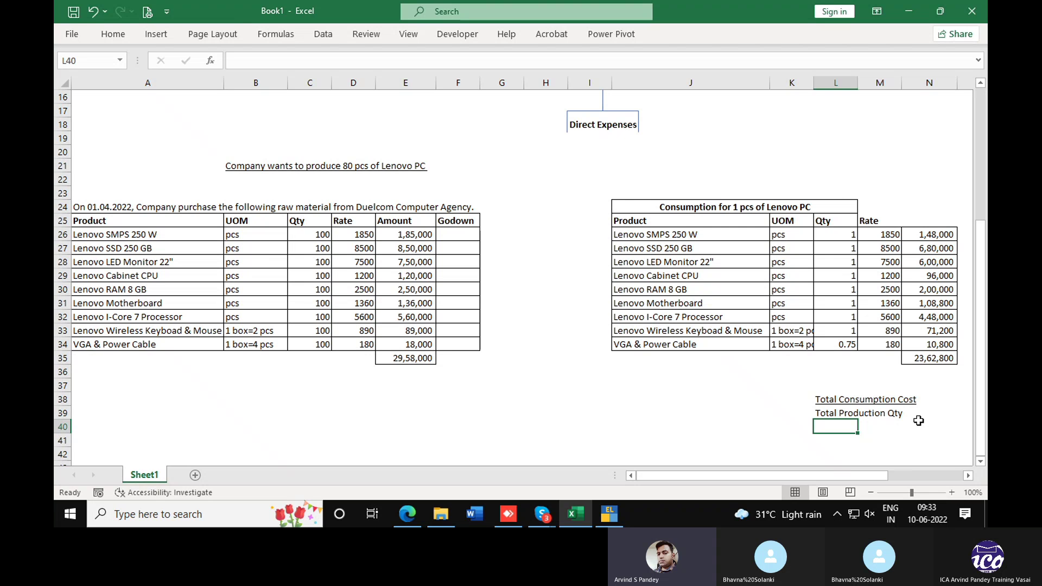
Calculate the per-unit consumption cost in N36 by dividing the total in N35 by 80.
key("Right")
key("Right")
key("Right")
key("Up")
key("Up")
key("Up")
key("Up")
key("Up")
key("Left")
key("Down")
type("=")
key("Up")
type("/80")
key("Return")
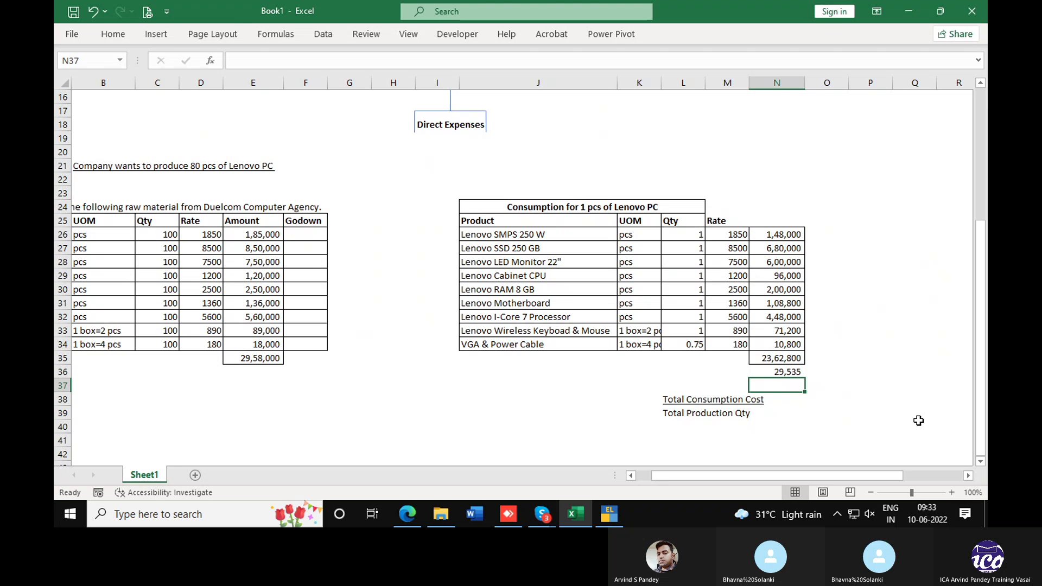
Enter the heading "Production Cost" in P24, beside the consumption table.
key("Up")
key("Right")
key("Right")
key("Right")
key("Right")
key("Right")
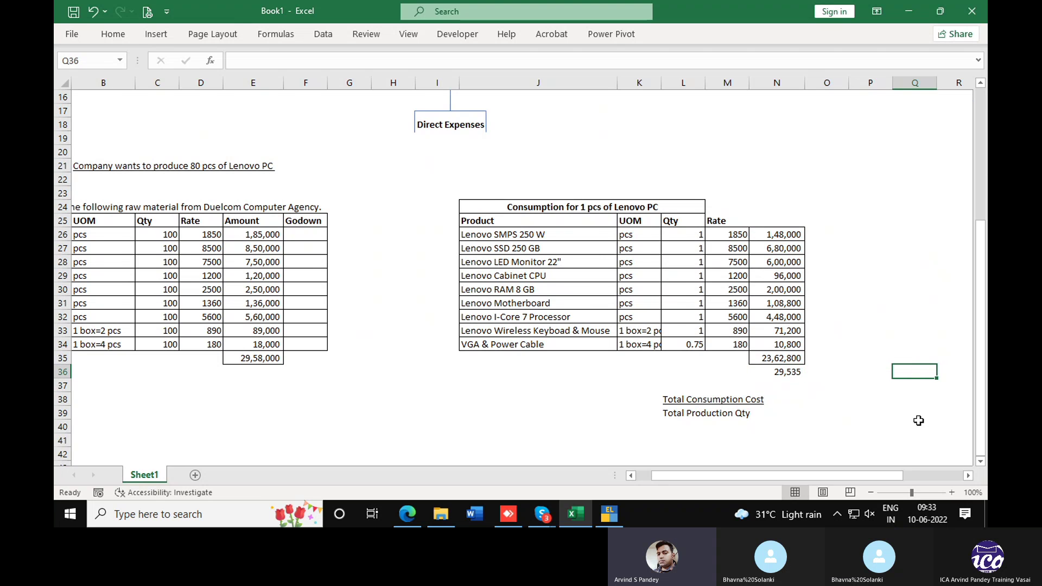
key("Right")
key("Right")
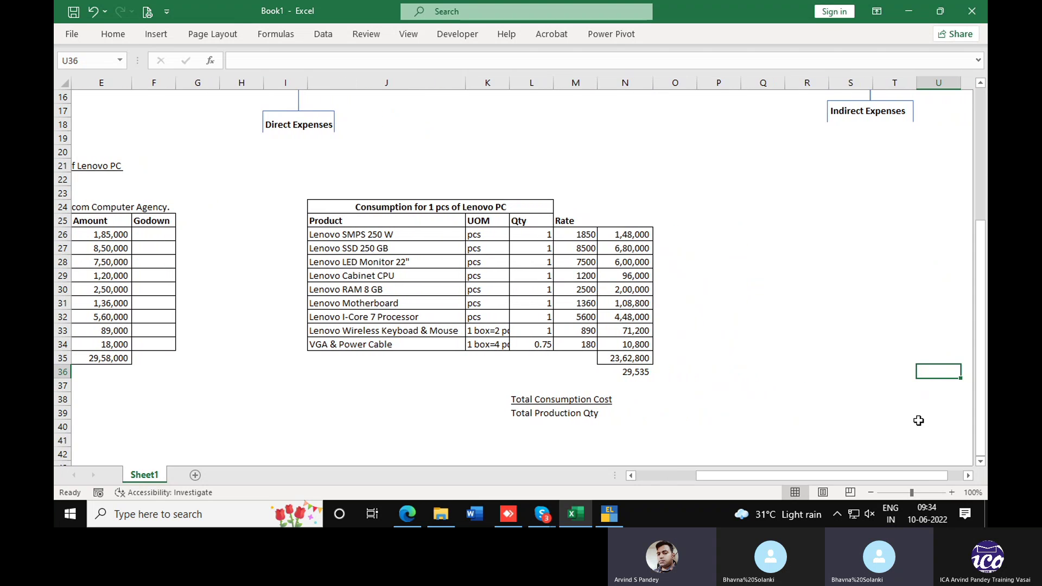
left_click(738, 205)
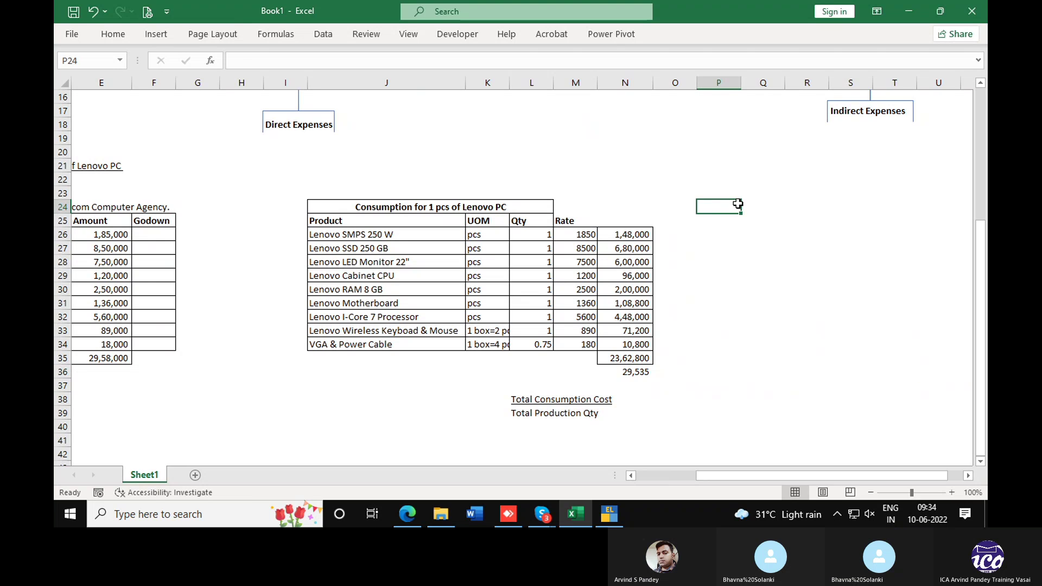
type("Production Cost")
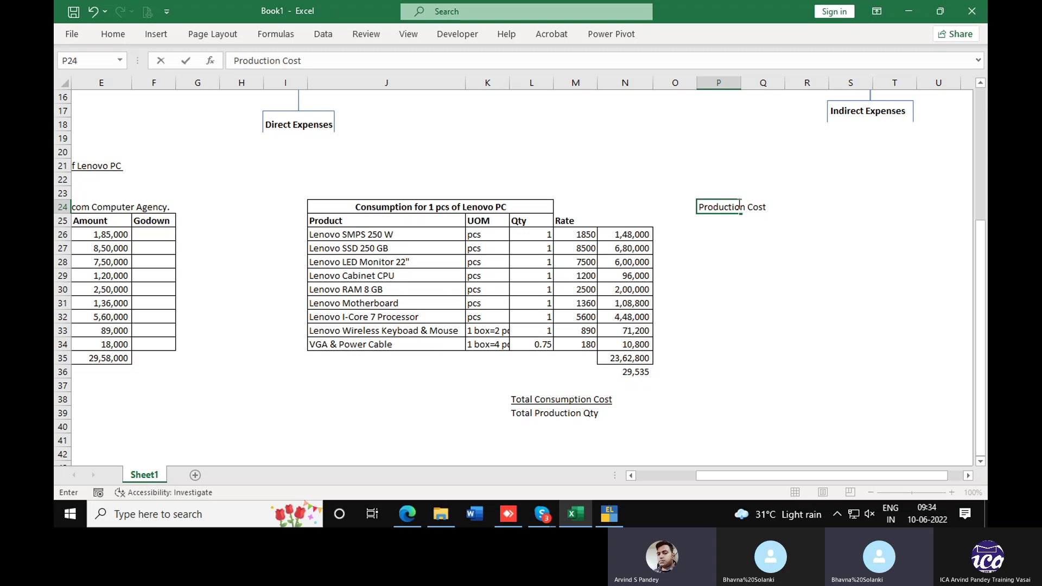
key("Return")
Enter the bold label "Factory Electricity@2% on total consumption cost" in P25 beneath the Production Cost heading.
type("Fa")
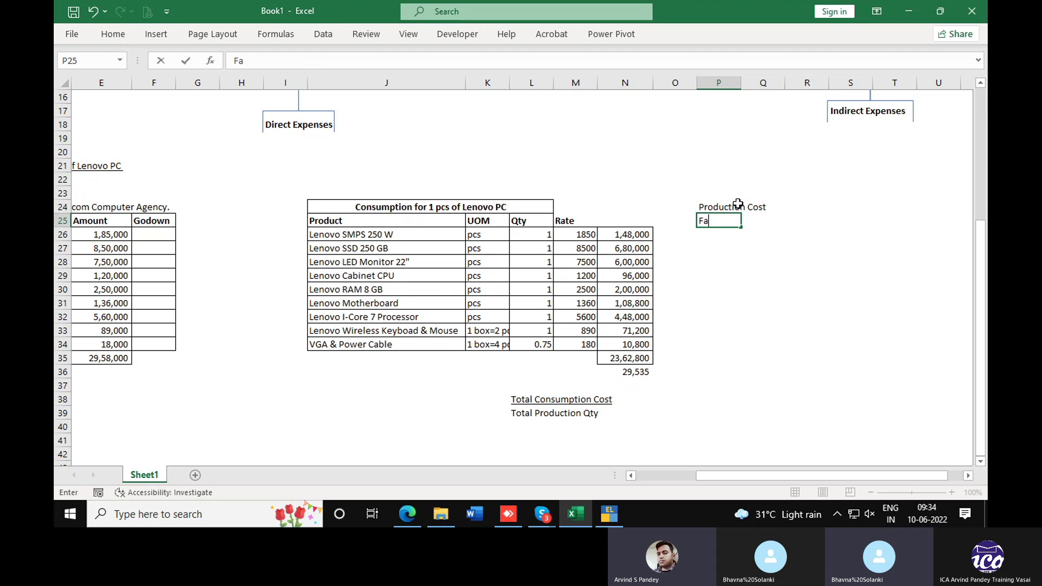
type("ctory Electro")
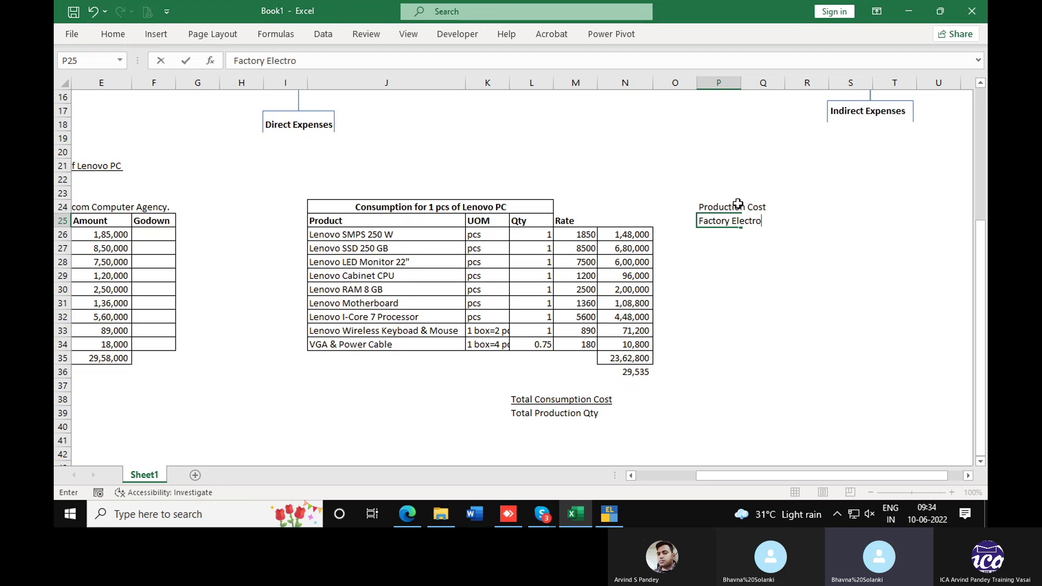
key("BackSpace")
type("icity")
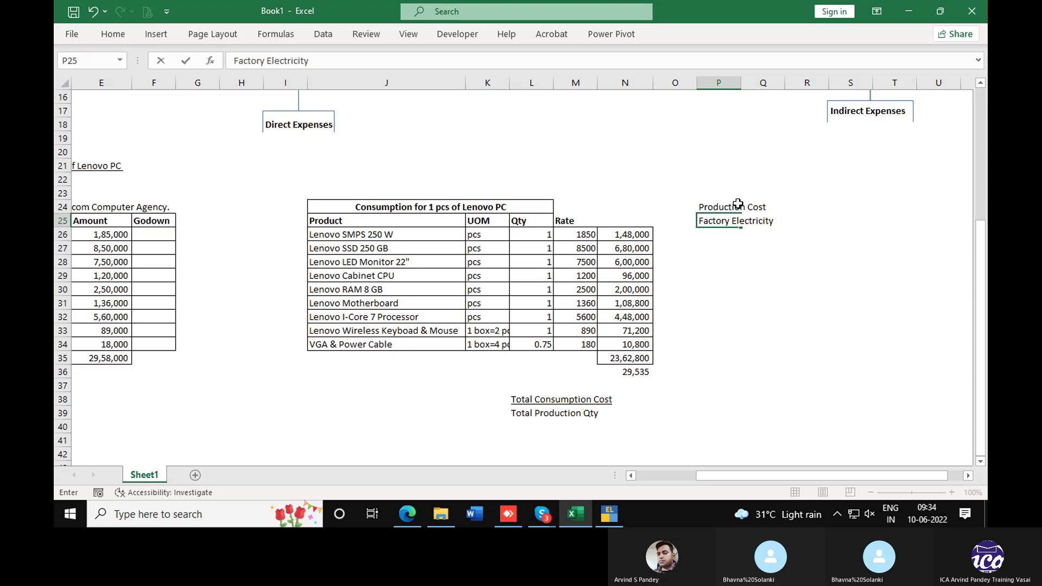
type("@2% on ")
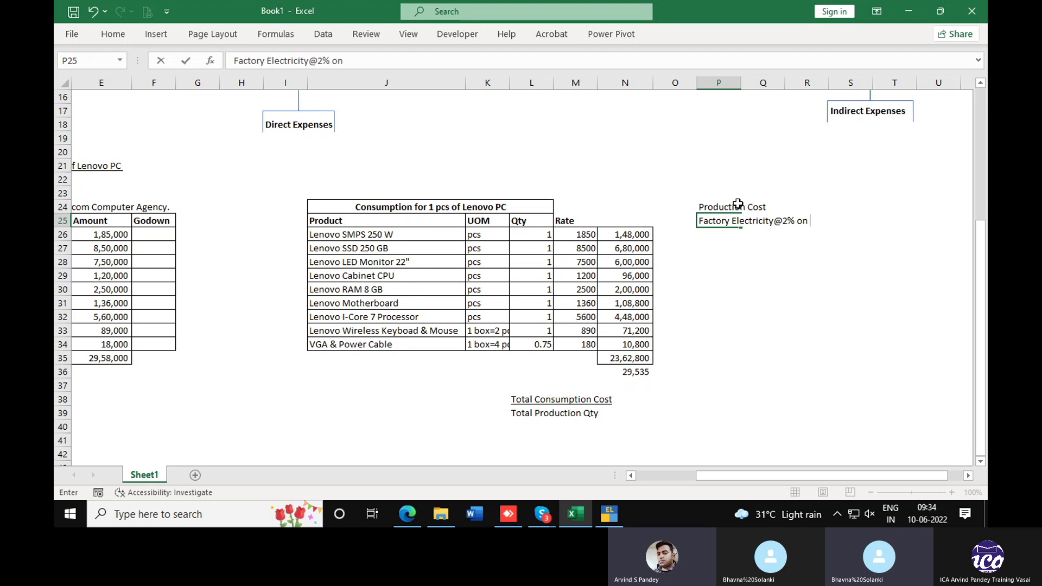
type("to")
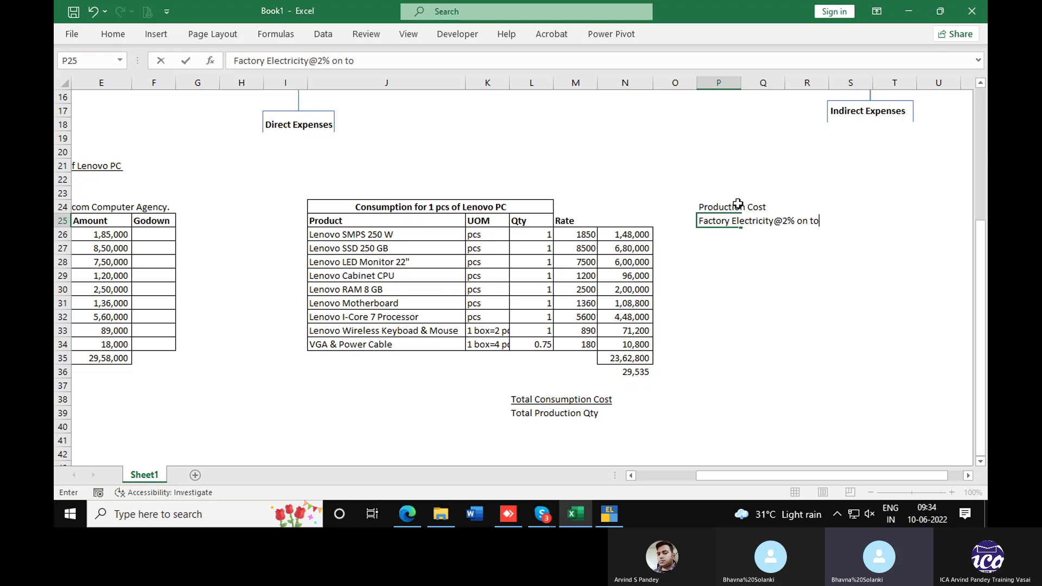
type("tal consump")
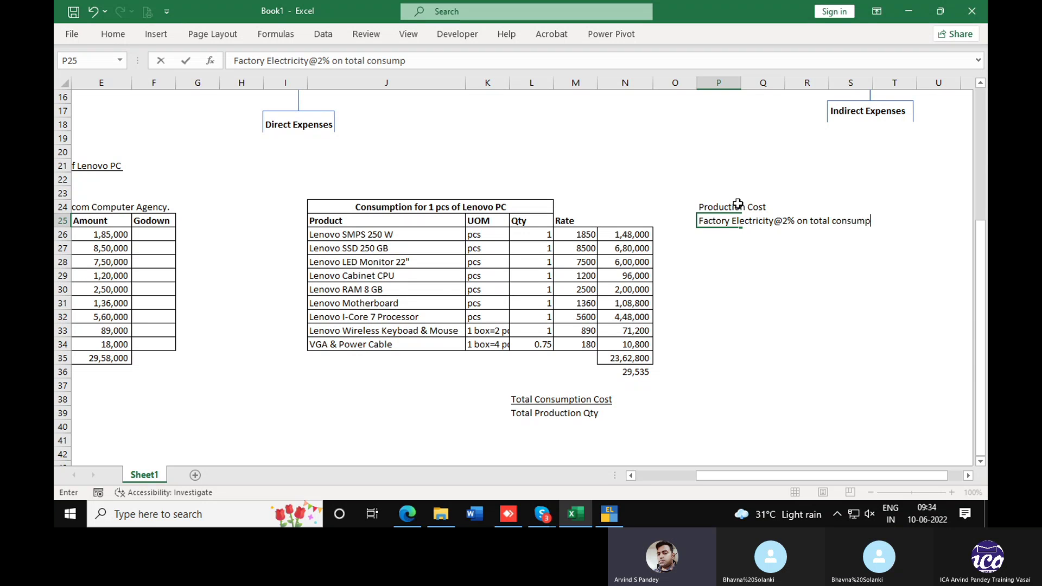
type("tio")
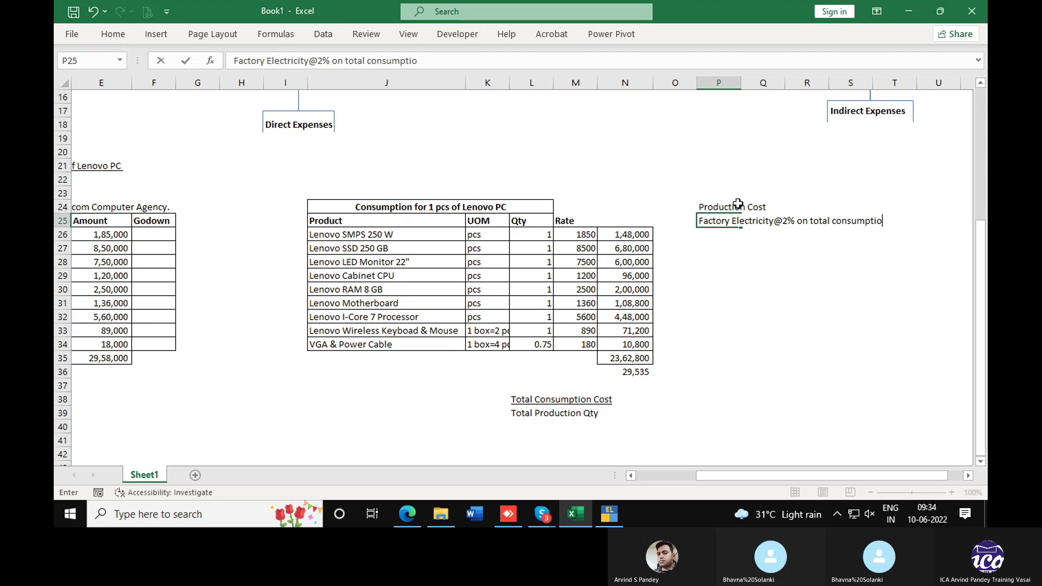
type("n cost")
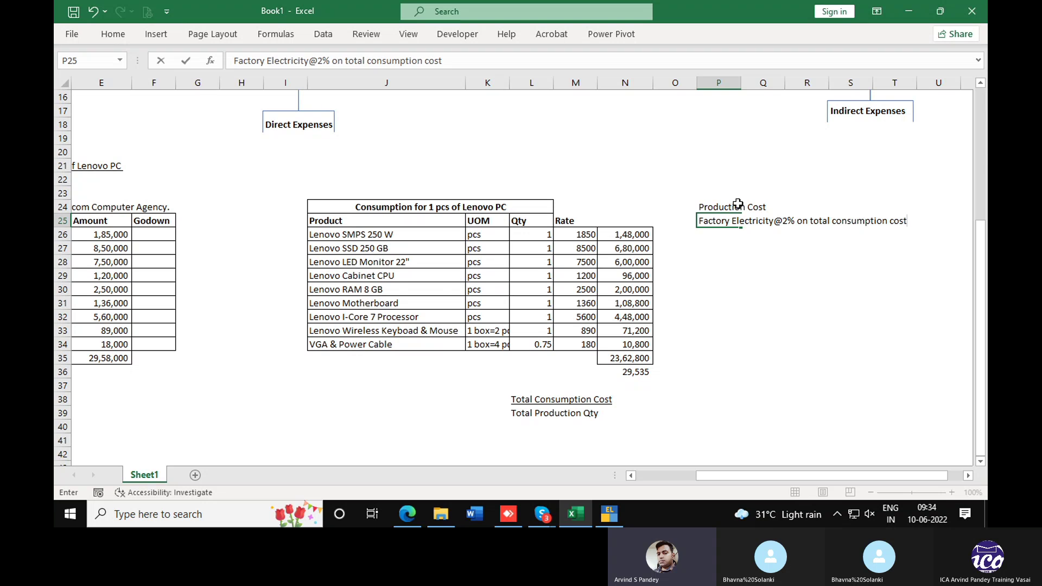
key("Return")
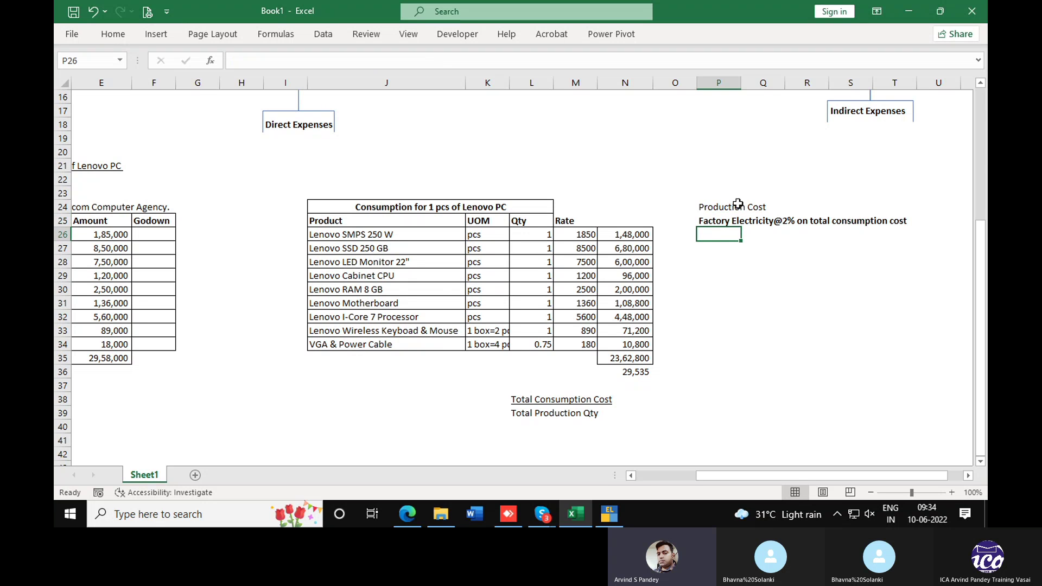
Calculate the factory electricity cost in S26 with =N35*2%.
key("Right")
key("Right")
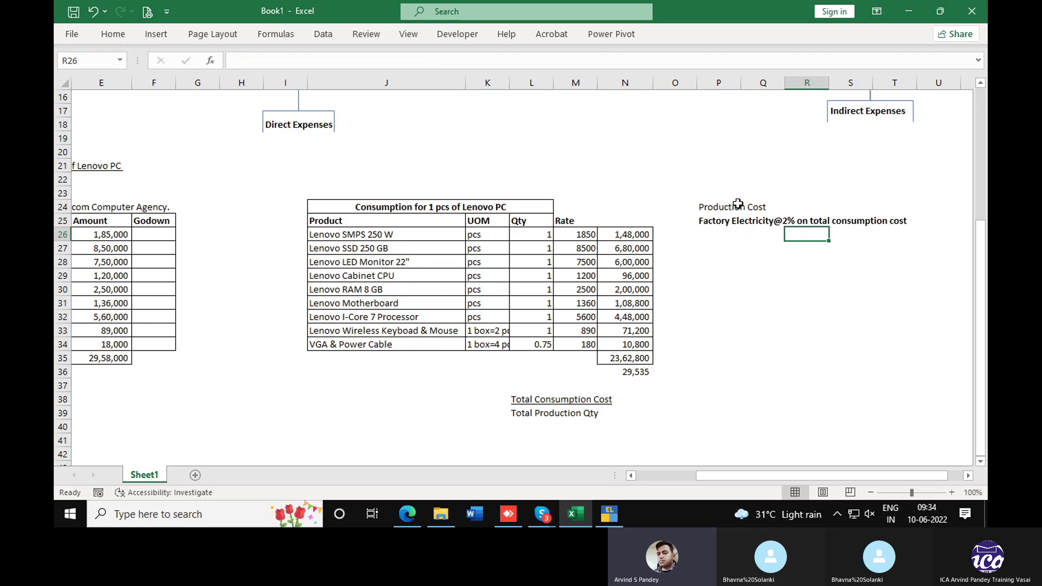
key("Right")
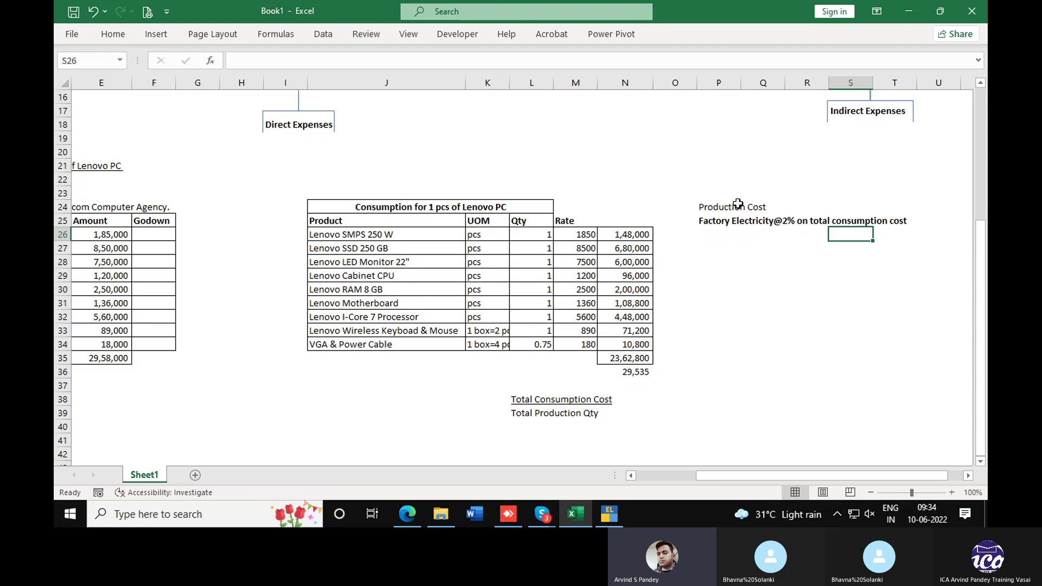
type("=")
key("Down")
key("Down")
key("Down")
key("Down")
key("Down")
key("Down")
key("Left")
key("Left")
key("Left")
key("Left")
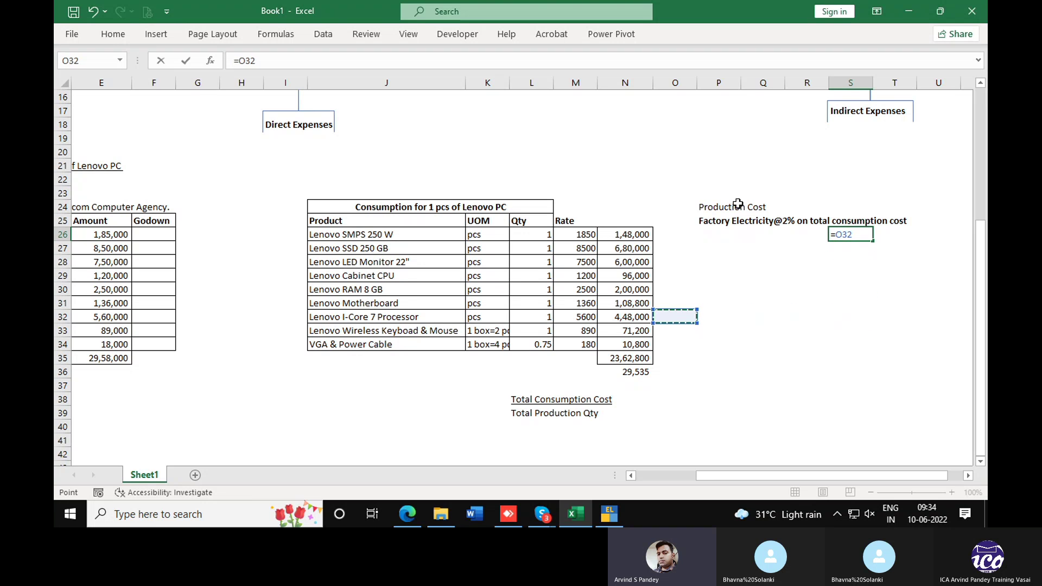
key("Down")
key("Down")
key("Down")
key("Left")
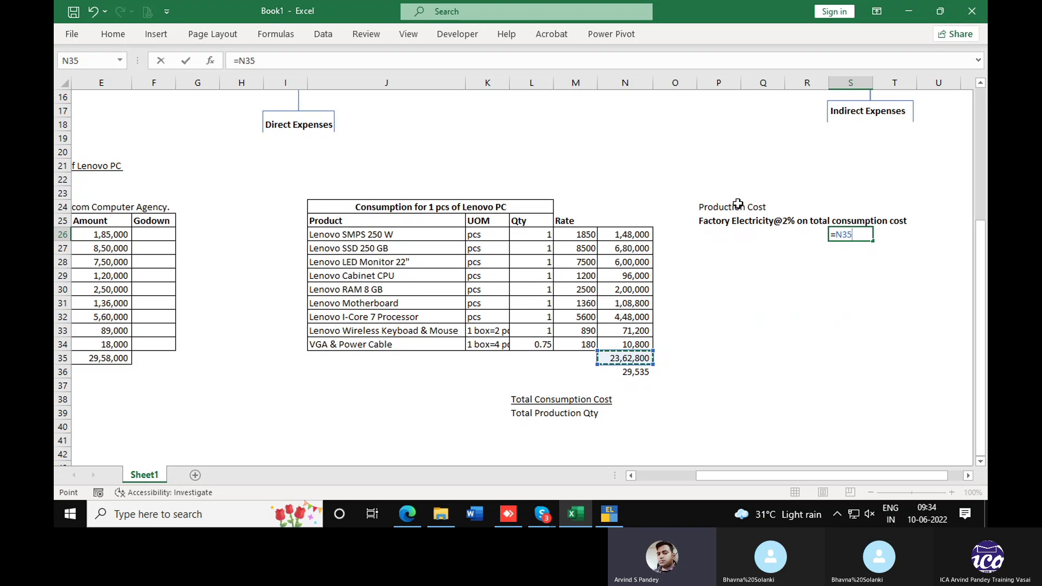
type("*2%")
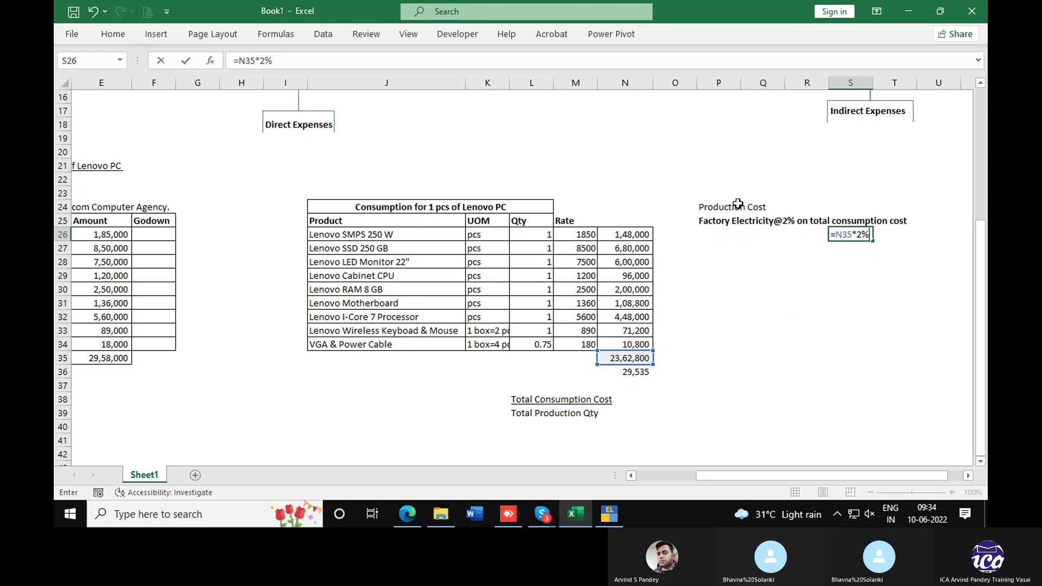
key("Return")
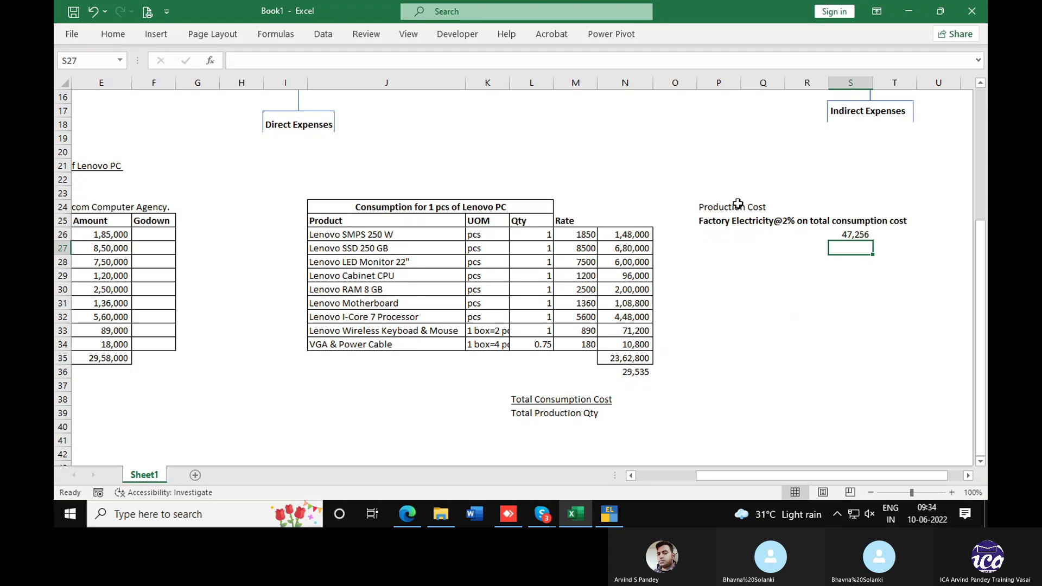
Enter the label "Factory Admin Charges@5%" in P27, below the factory electricity entry.
key("Left")
key("Left")
key("Left")
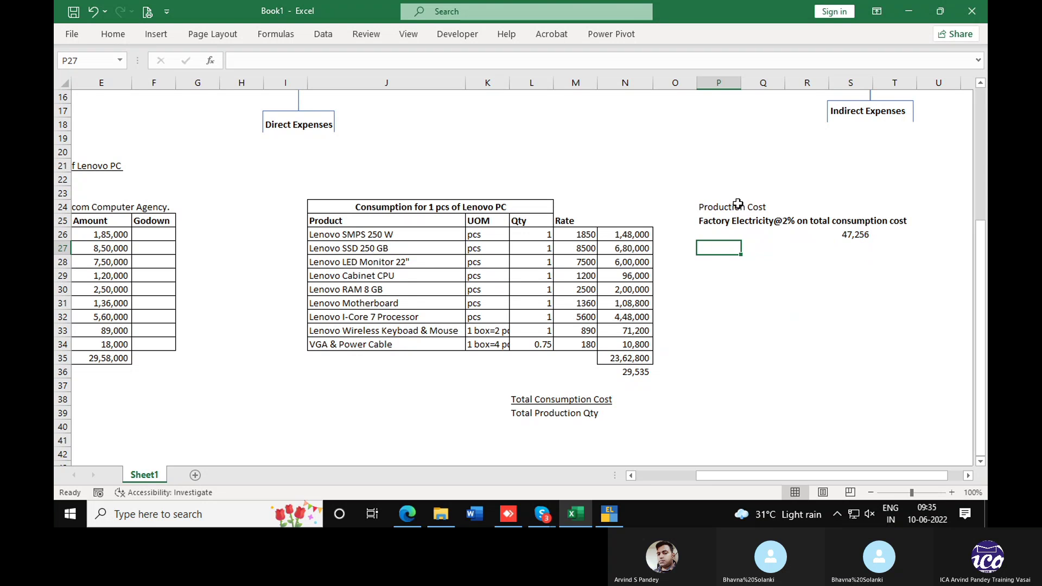
type("Factory Admin C")
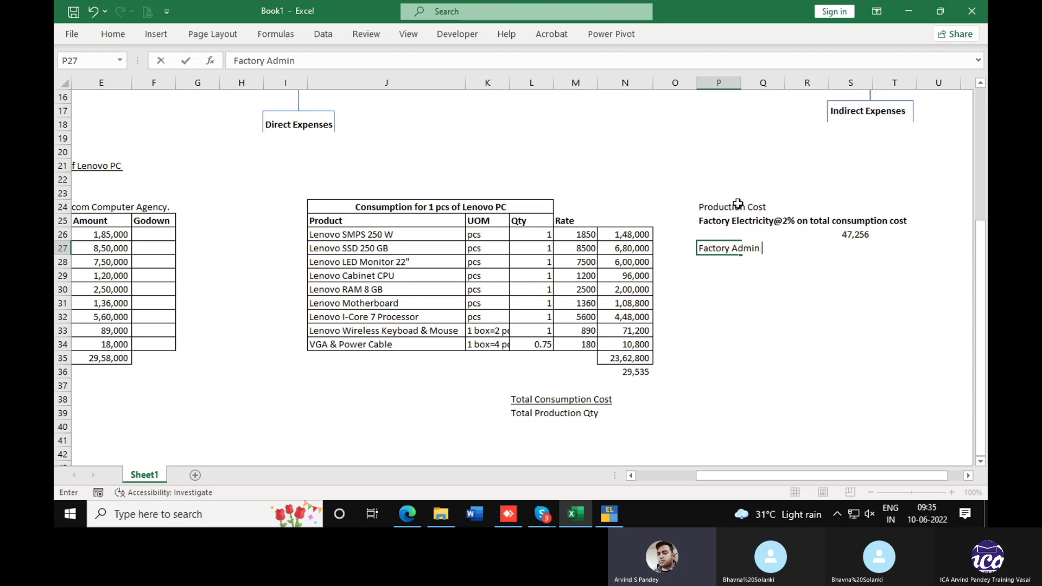
key("BackSpace")
type("harges@5")
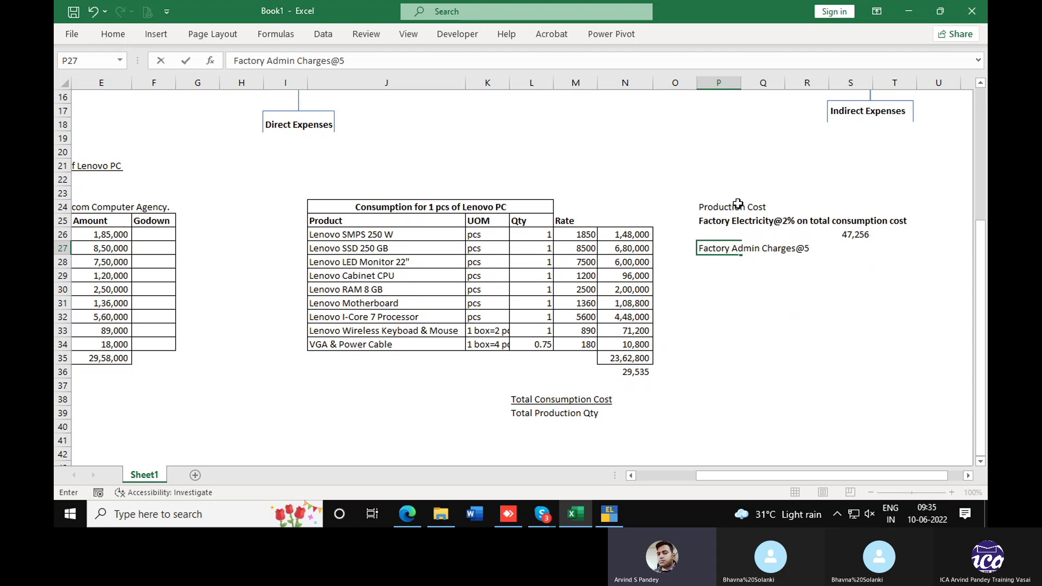
type("%")
key("Return")
key("Up")
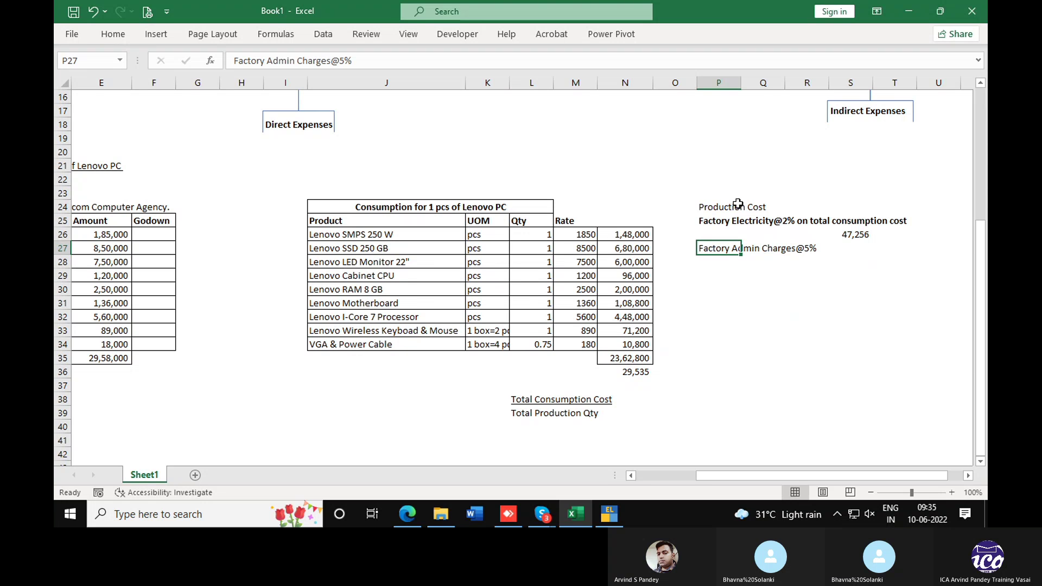
Extend the P27 label to "Factory Admin Charges@5% on total consumption cost" and make it bold.
key("F2")
type("on ")
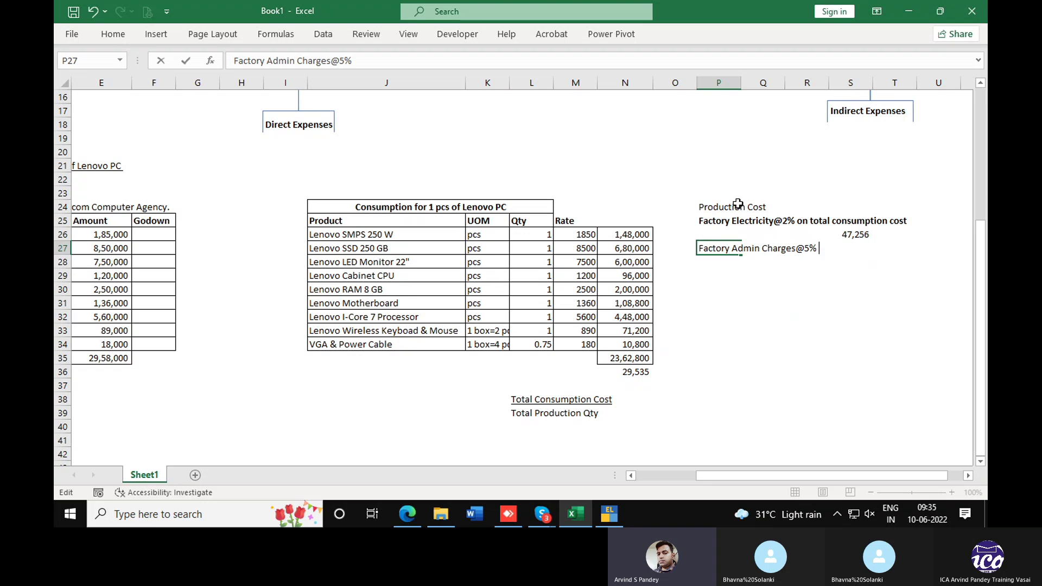
type("total consumption cost")
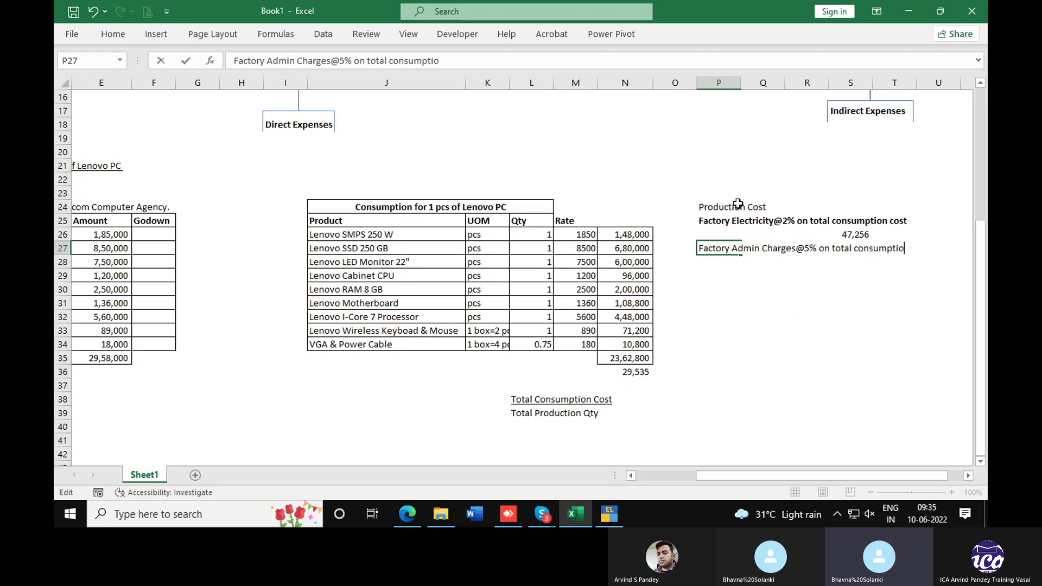
key("Return")
key("Up")
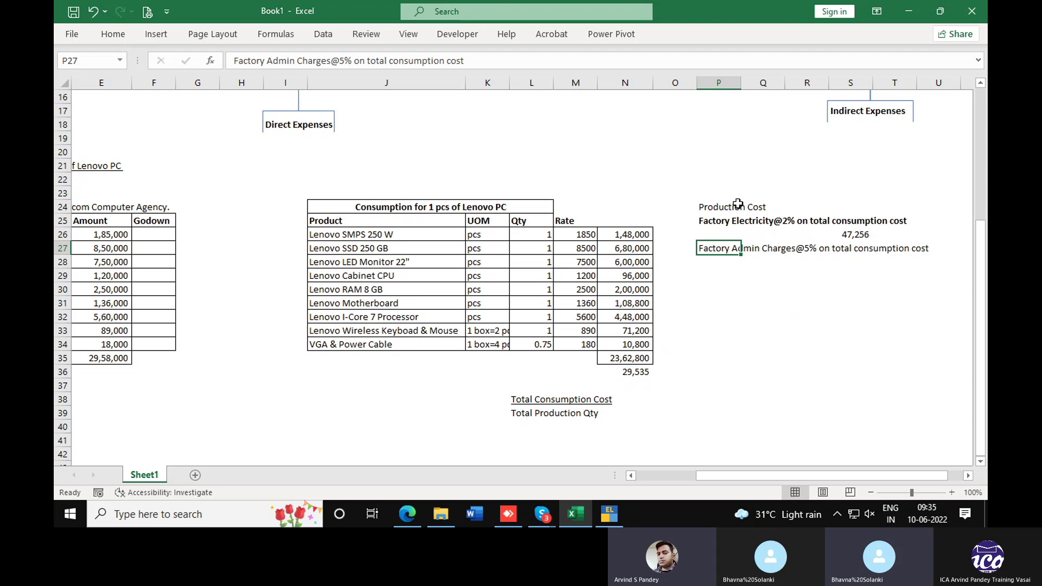
key("ctrl+b")
Calculate the factory admin charges in S28 with =N35*5%.
key("Right")
key("Right")
key("Right")
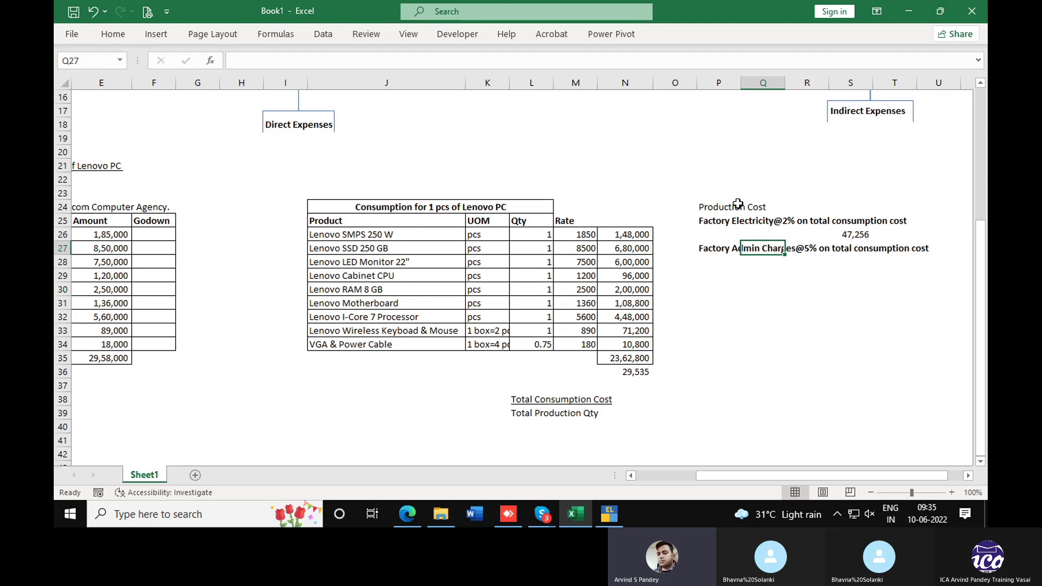
key("Down")
type("=")
key("Left")
key("Left")
key("Down")
key("Down")
key("Down")
key("Down")
key("Down")
key("Down")
key("Left")
key("Left")
key("Left")
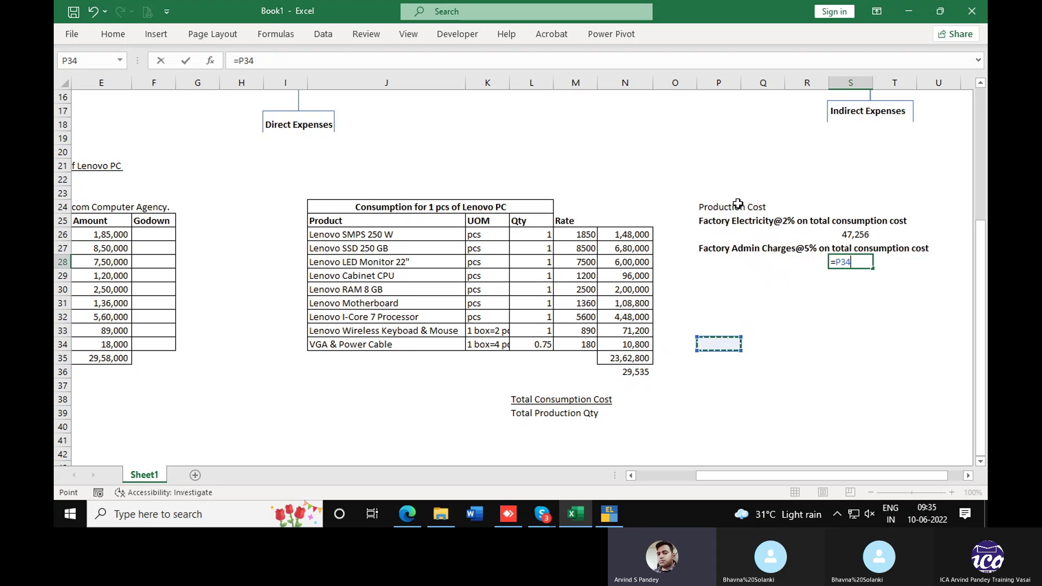
key("Down")
type("*")
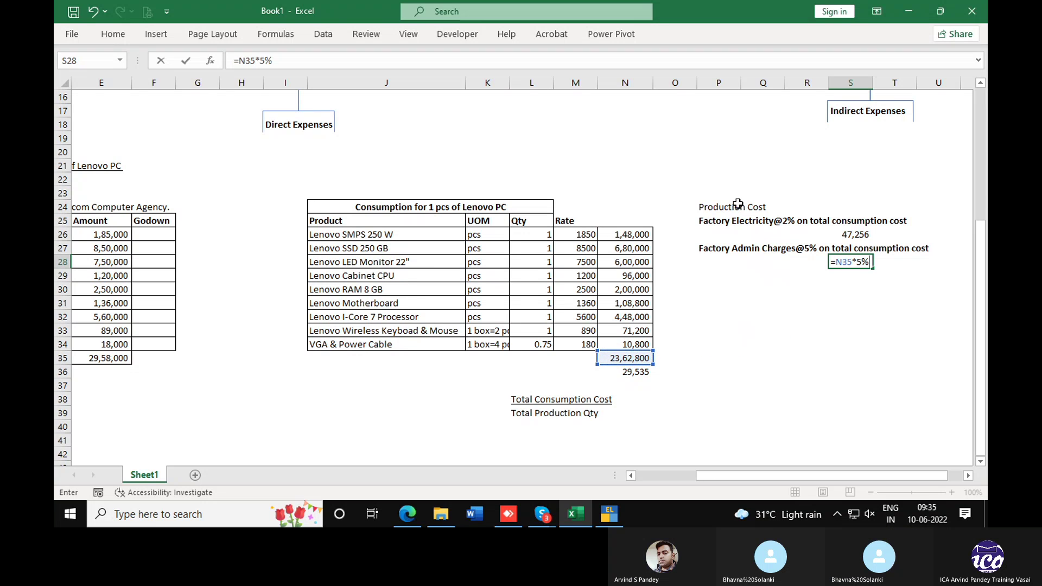
key("Return")
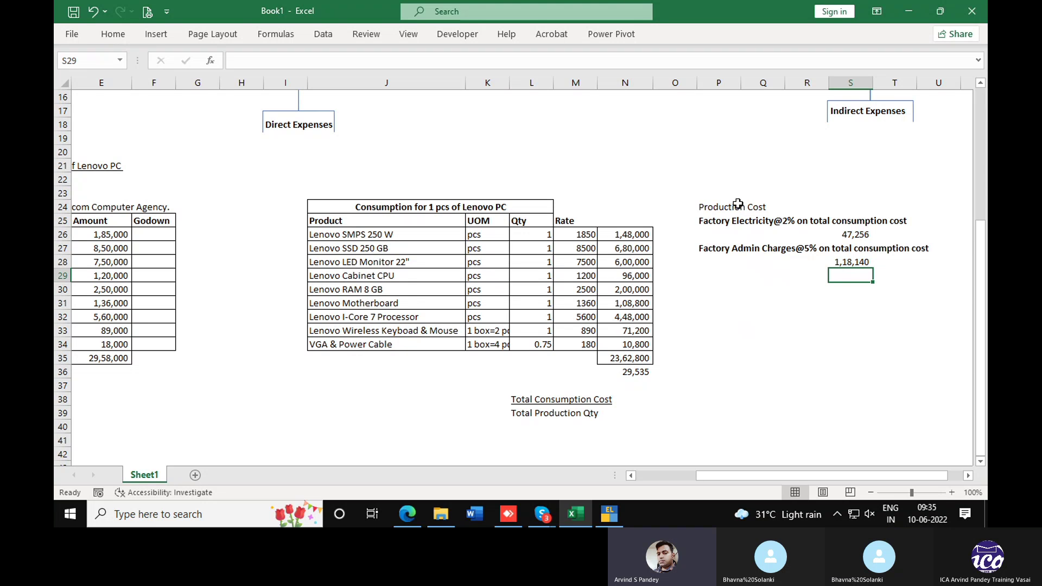
Enter the label "Factory Labour Charges 25000 on Total consumption cost" in P29, below the factory admin charges.
key("Left")
key("Left")
key("Left")
type("F")
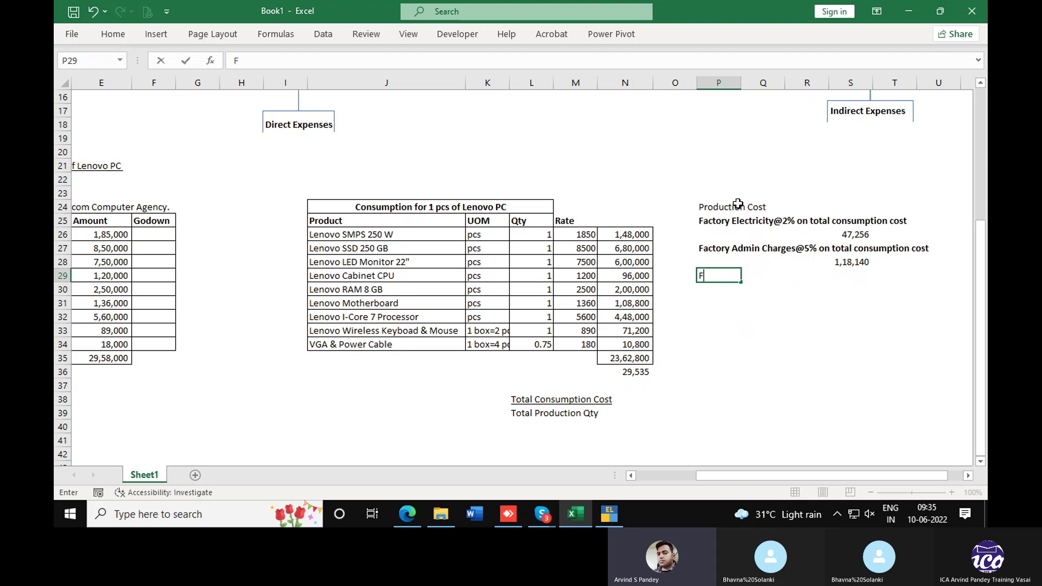
type("actory ")
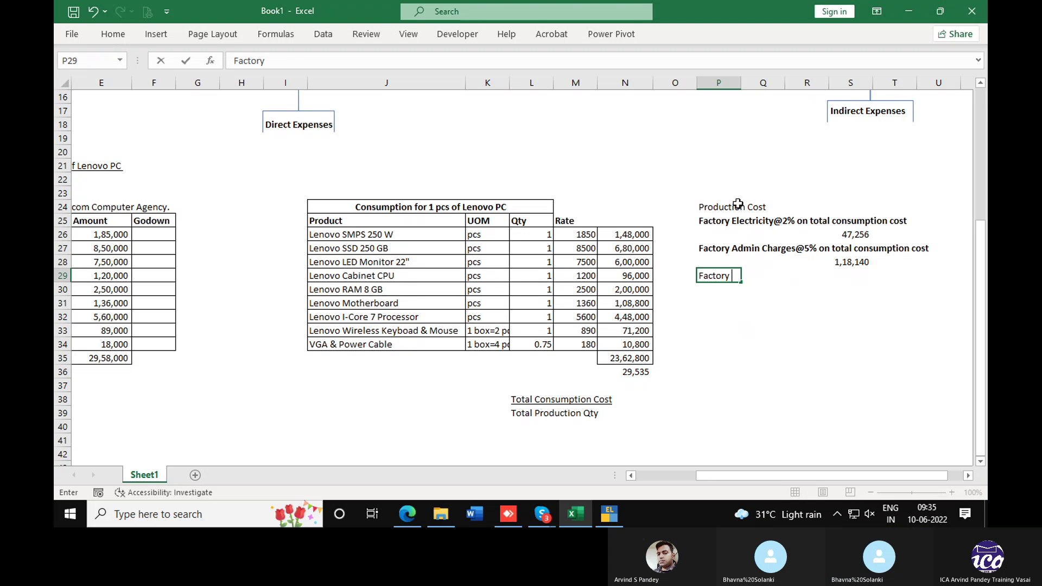
type("Labour Charges")
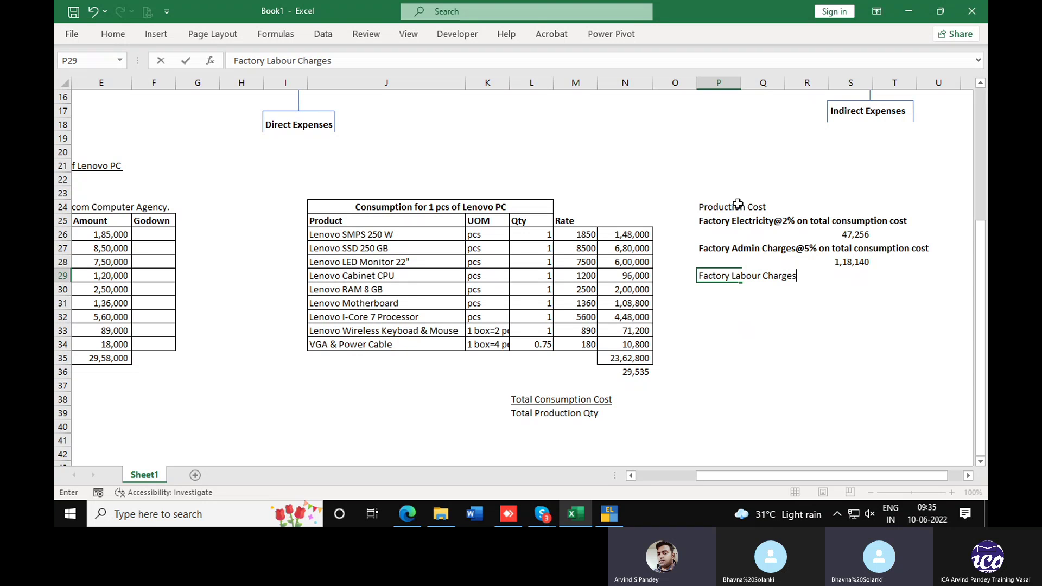
type("25000 on Total consum")
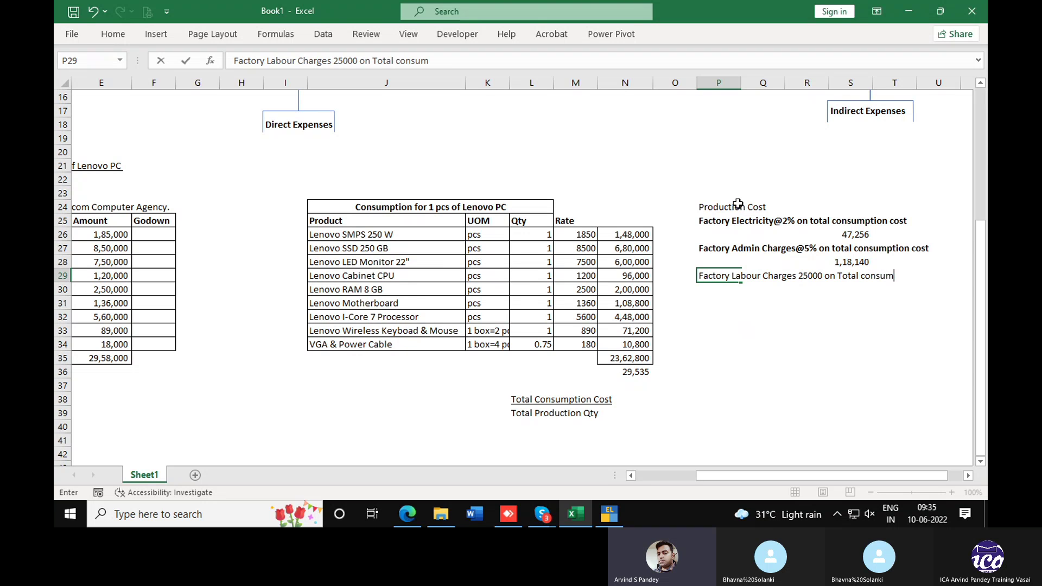
type("pto")
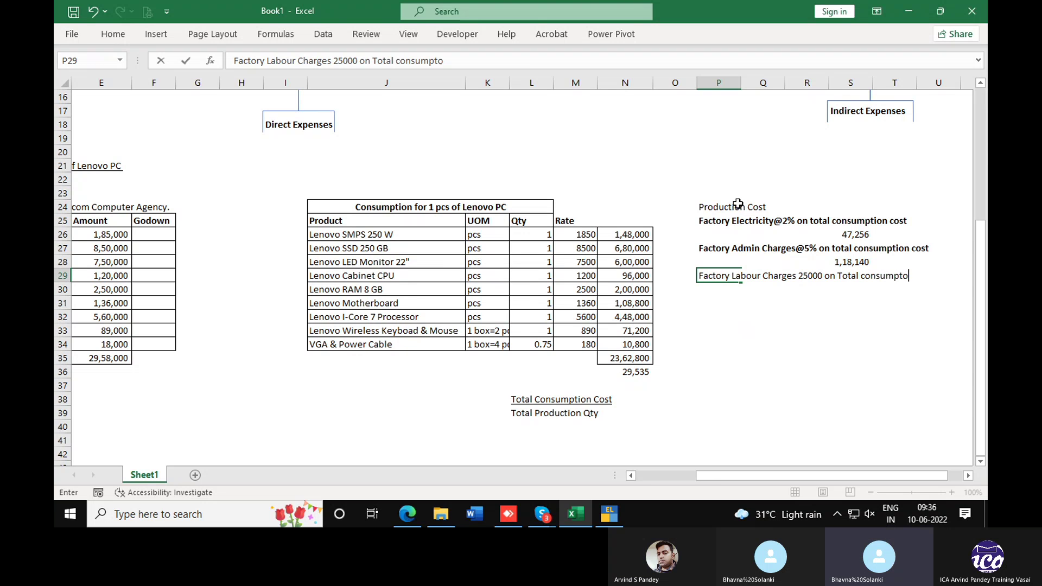
key("BackSpace")
key("BackSpace")
type("tion cost")
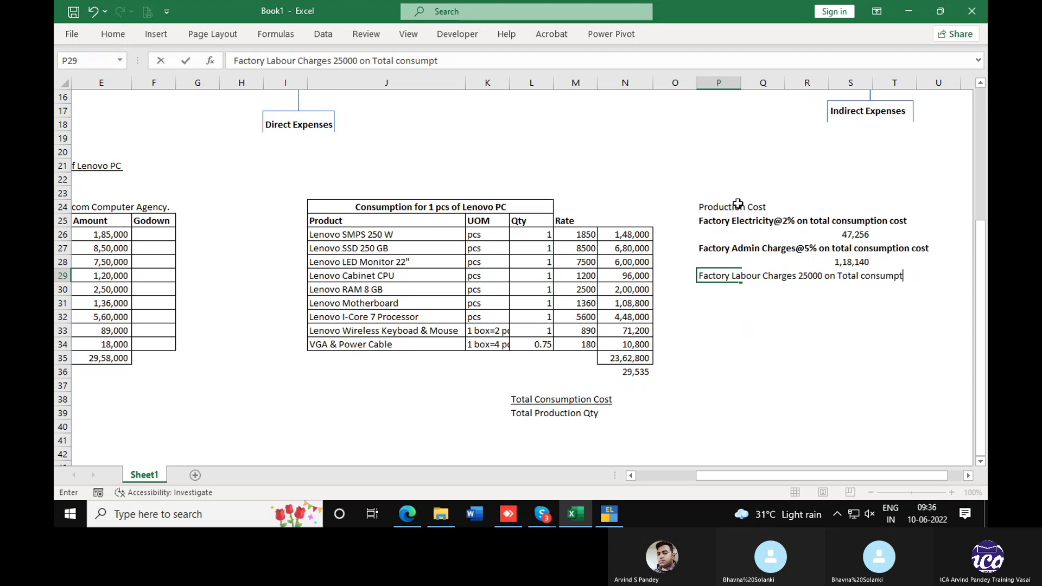
key("Return")
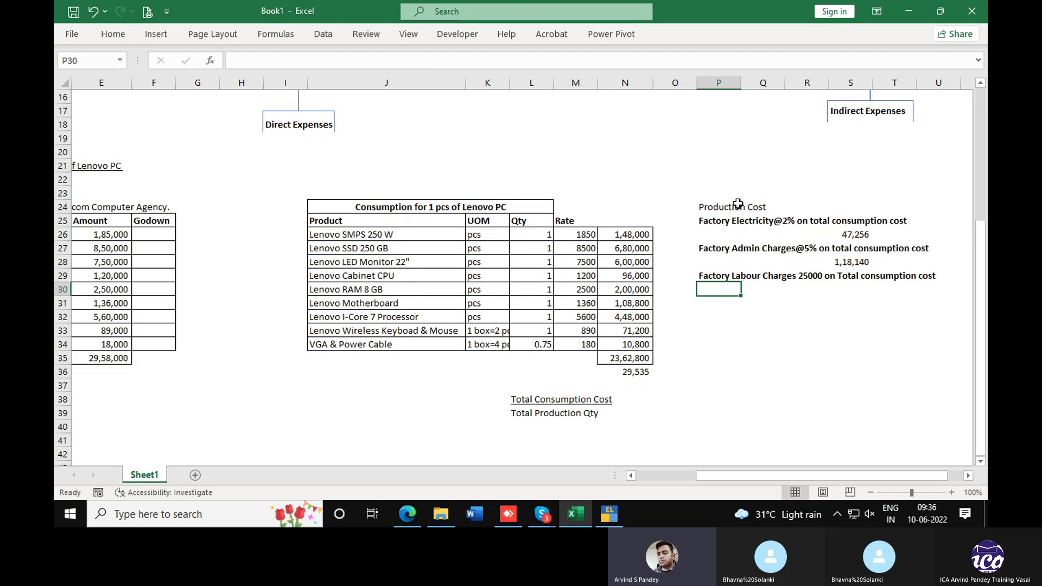
Enter 25000 as the factory labour charges amount in S30.
key("Right")
key("Right")
key("Right")
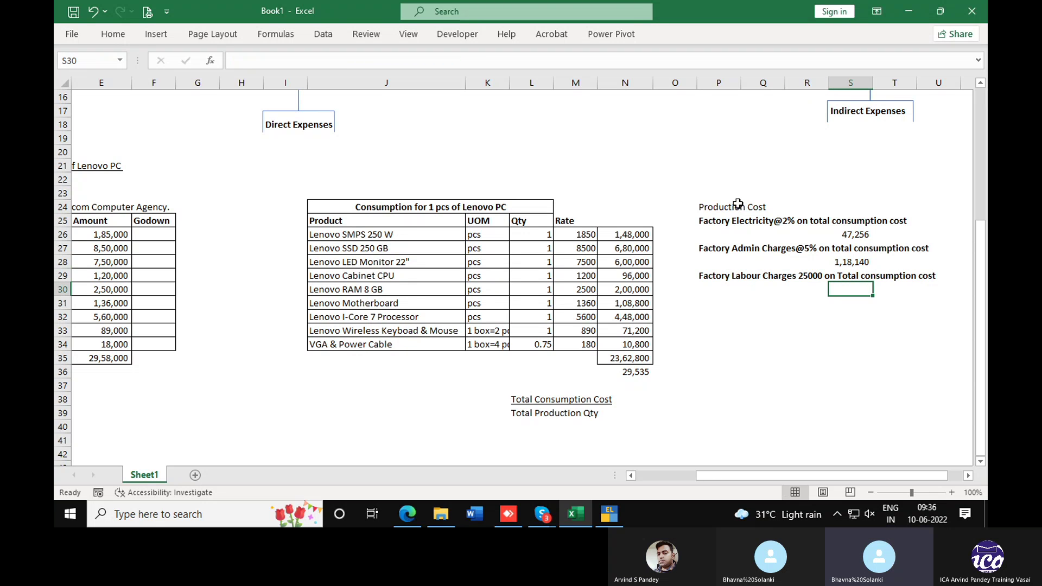
type("25000")
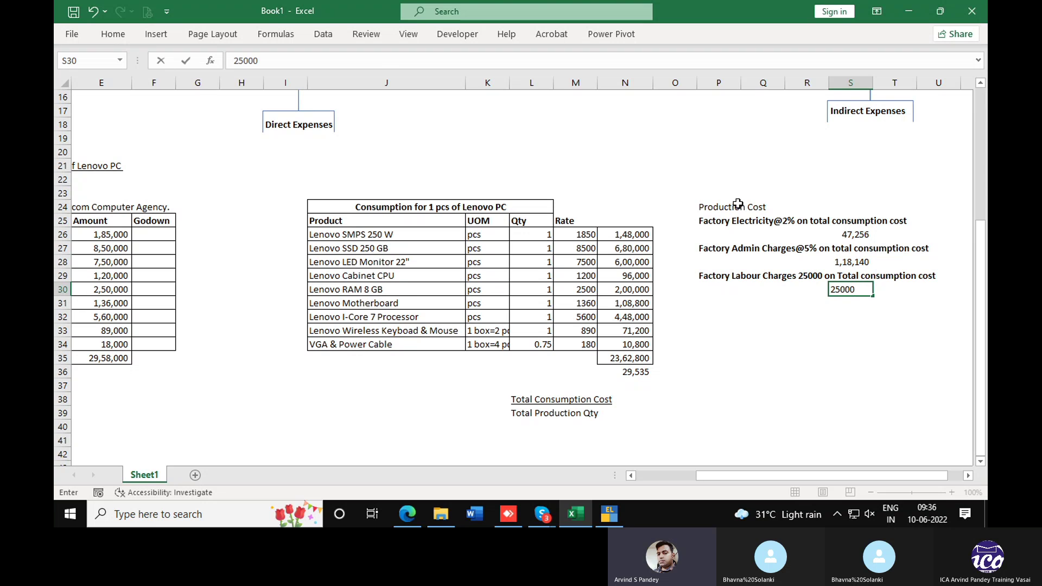
key("Return")
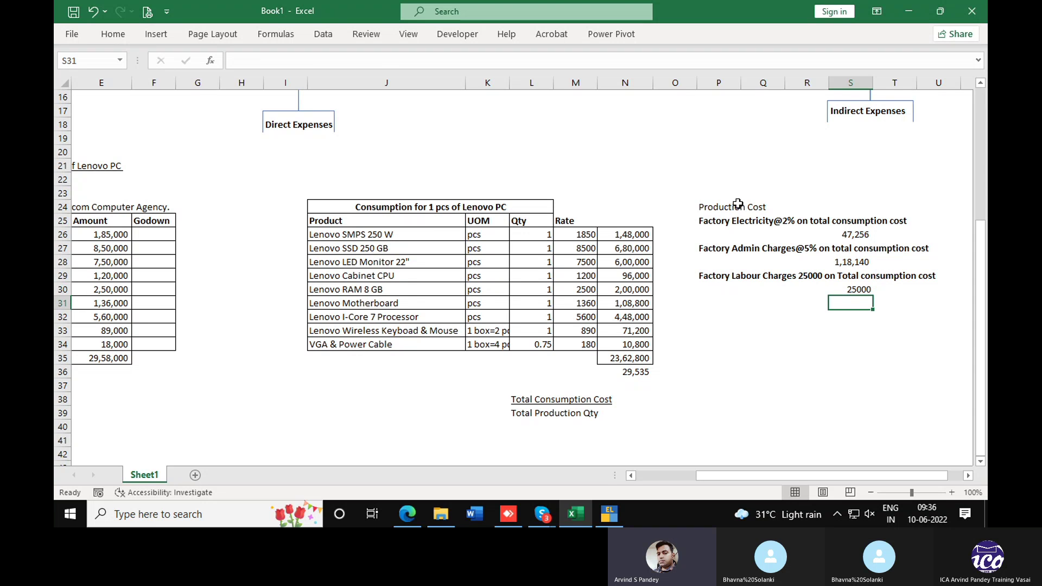
Enter the label "Total Production" in P31, below the factory labour charges.
key("Left")
key("Left")
key("Left")
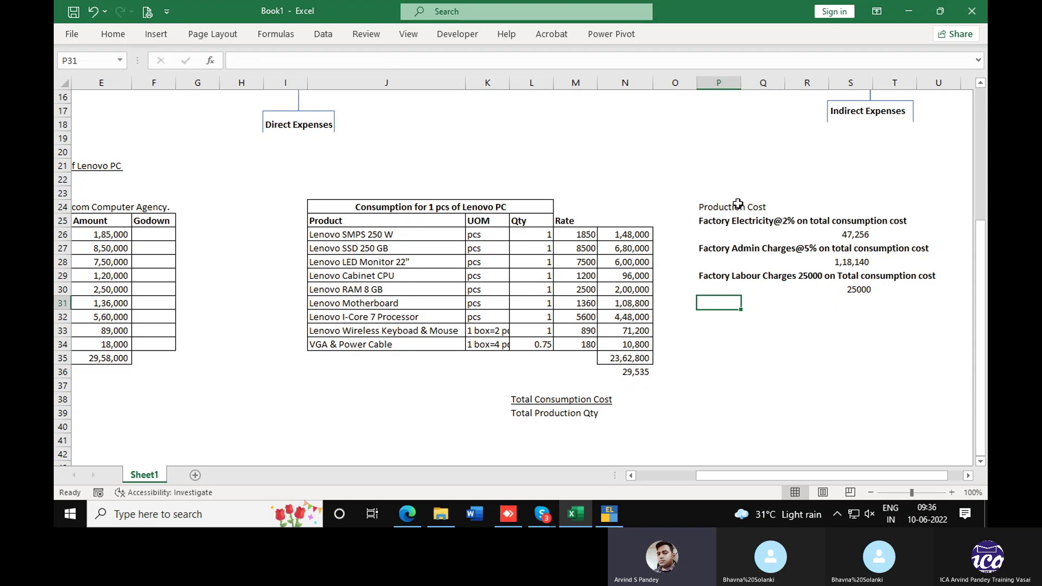
type("Total Production")
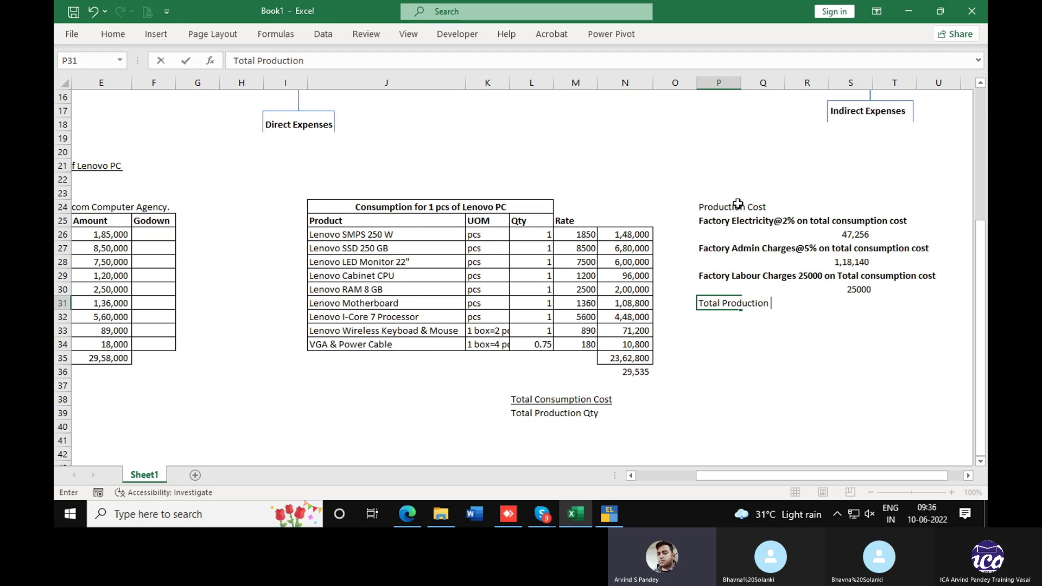
key("Return")
Calculate the total production cost in S31 by adding the three factory charges with =S26+S28+S30.
key("Up")
key("Right")
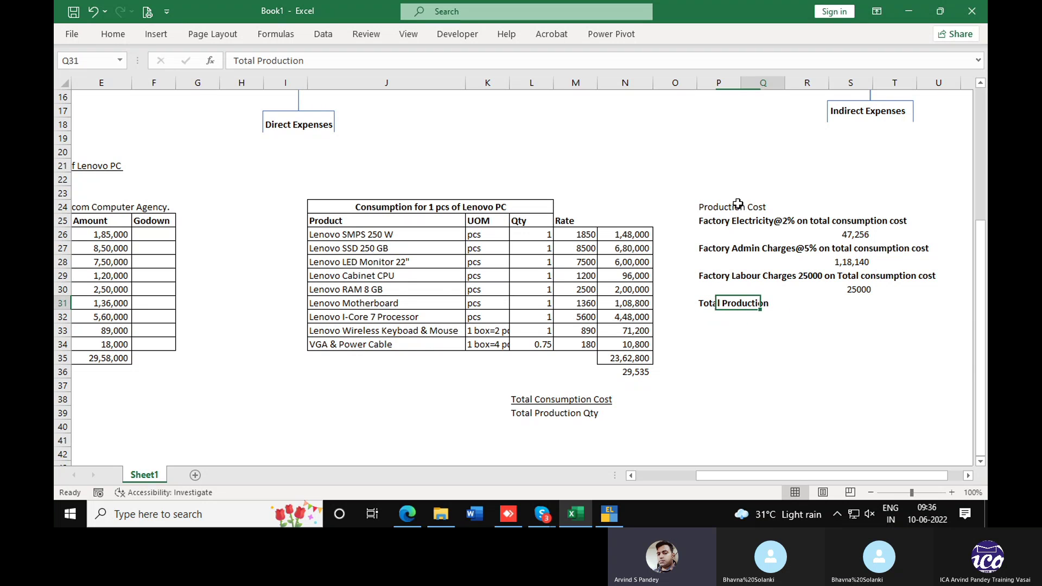
key("Right")
key("Right")
type("=")
key("Up")
key("Up")
key("Up")
key("Up")
key("Up")
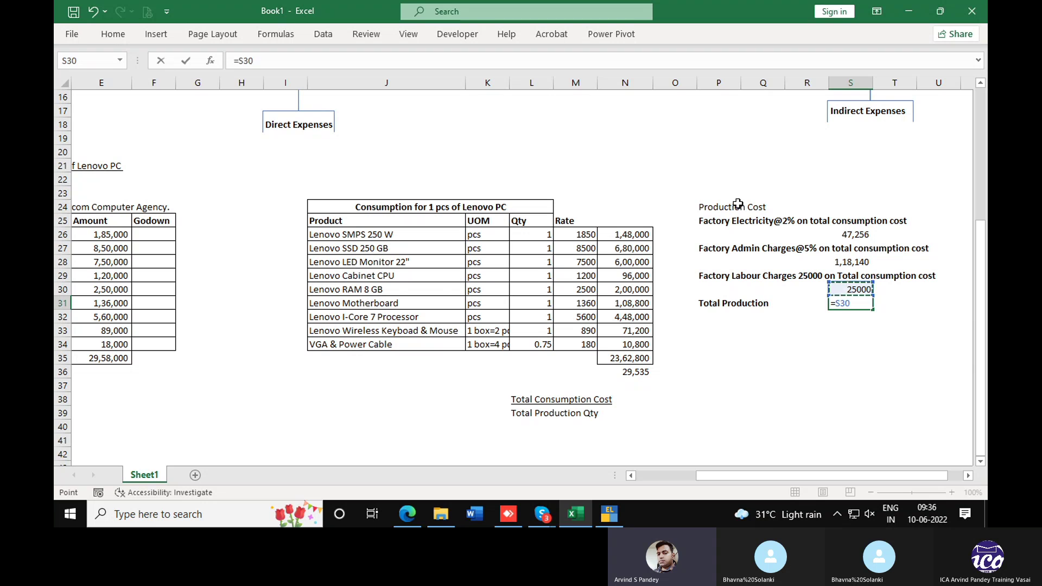
type("+")
key("Up")
key("Up")
key("Up")
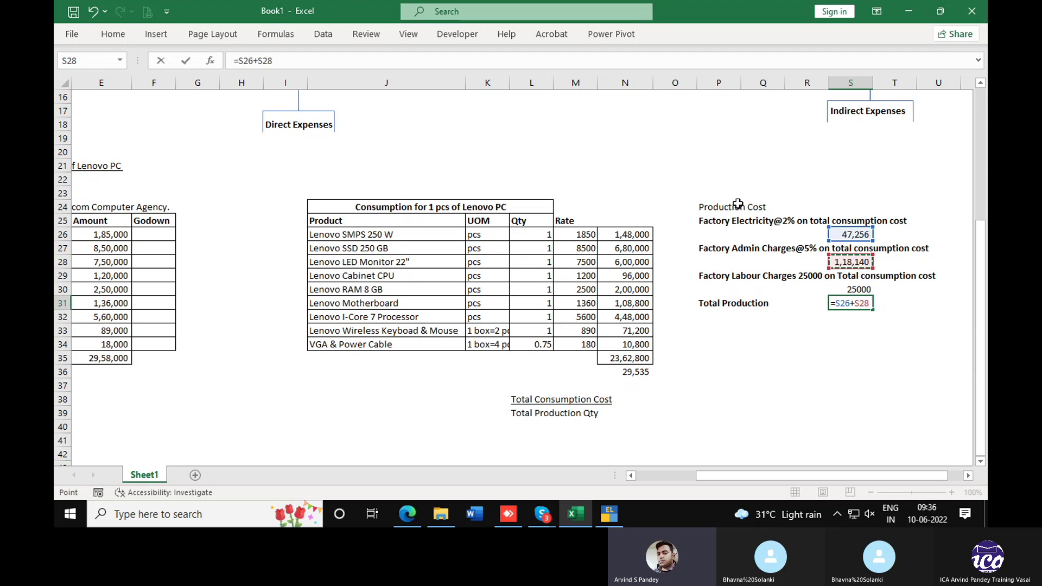
type("+")
key("Up")
key("Return")
key("Up")
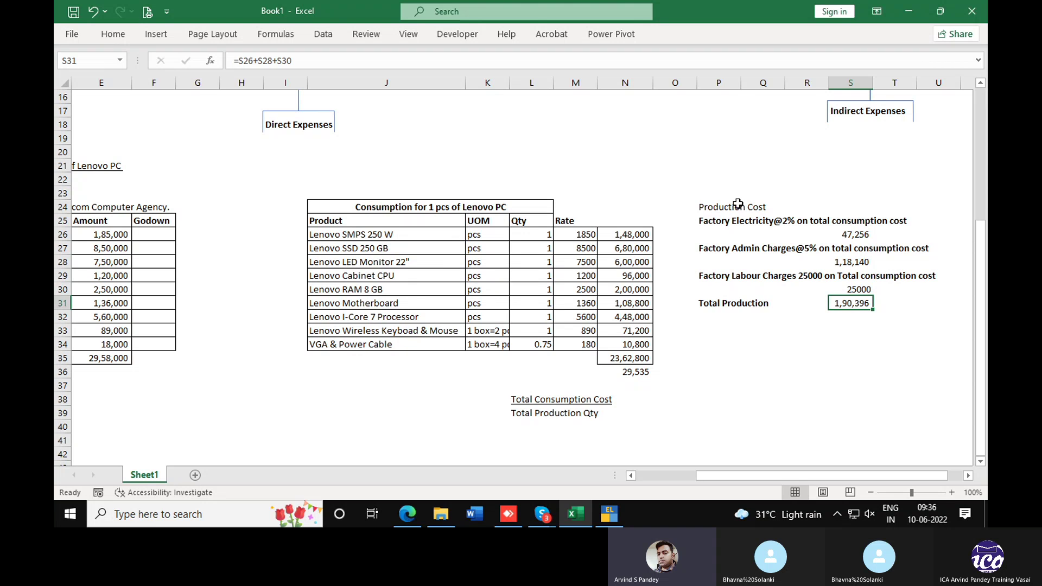
Enter the label "Total Production Cost" in P38, level with the Total Consumption Cost label.
key("Down")
key("Down")
key("Down")
key("Down")
key("Down")
key("Down")
key("Down")
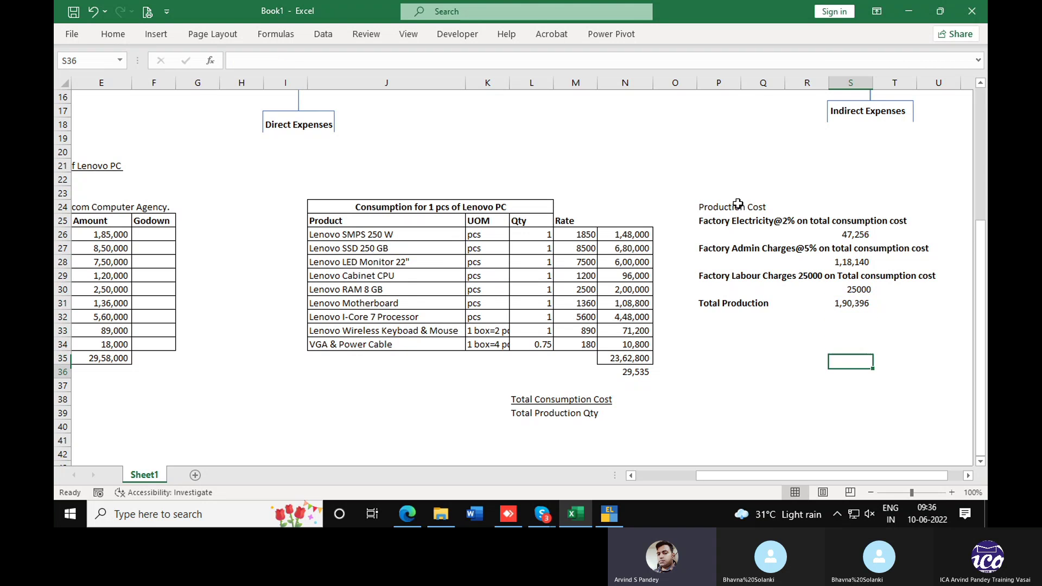
key("Left")
key("Left")
key("Left")
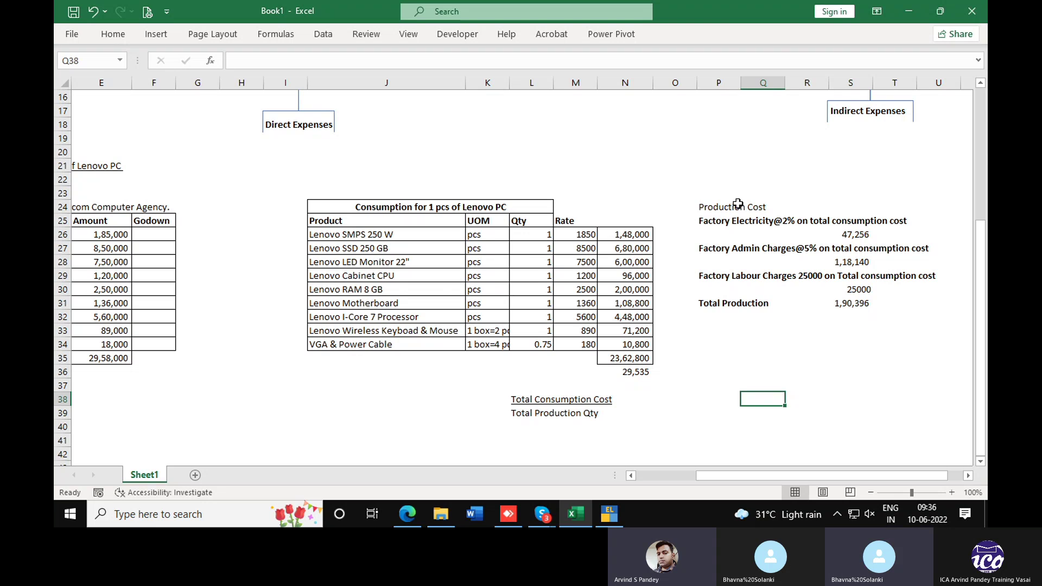
type("Tot")
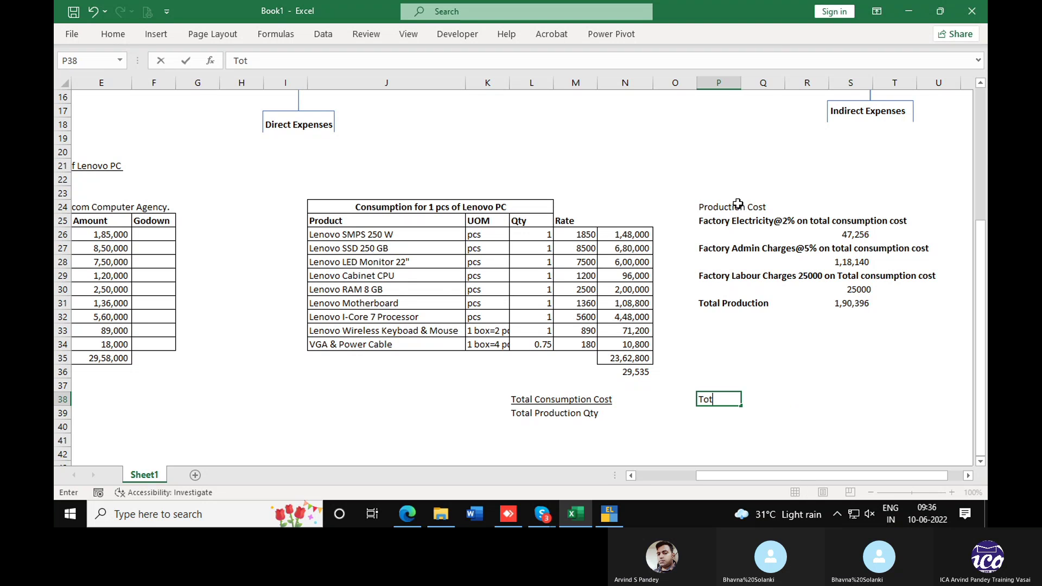
type("al Production ")
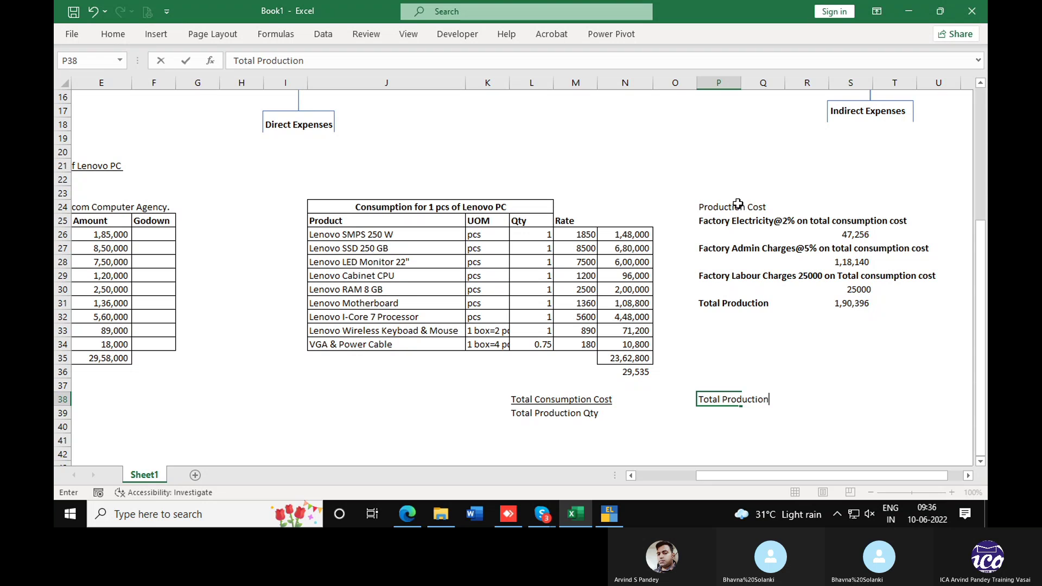
type("Cost")
key("Return")
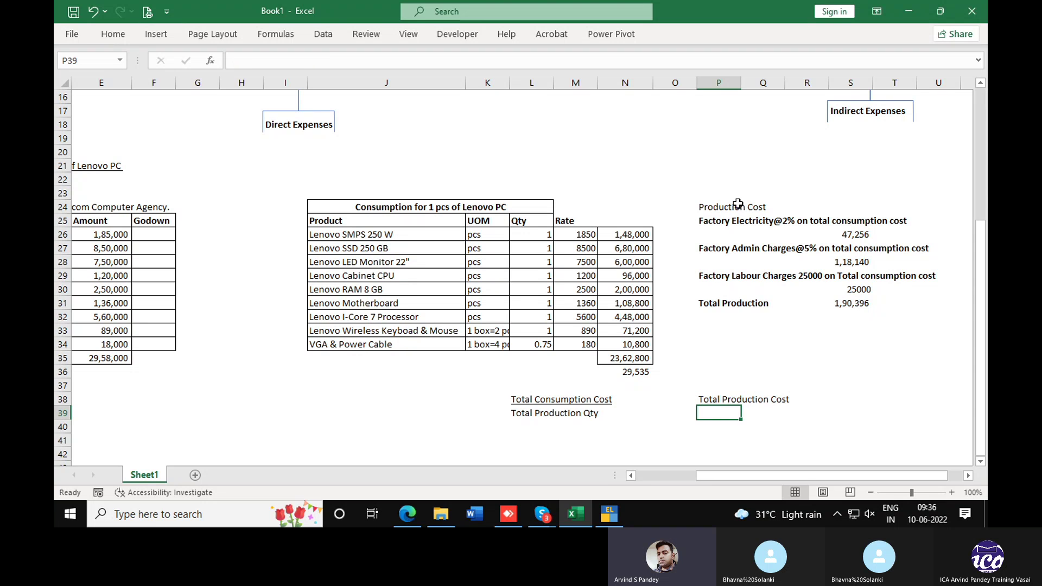
Underline the Total Production Cost label across P38:R38 as the fraction line of the formula.
key("Up")
key("shift+Right")
key("shift+Right")
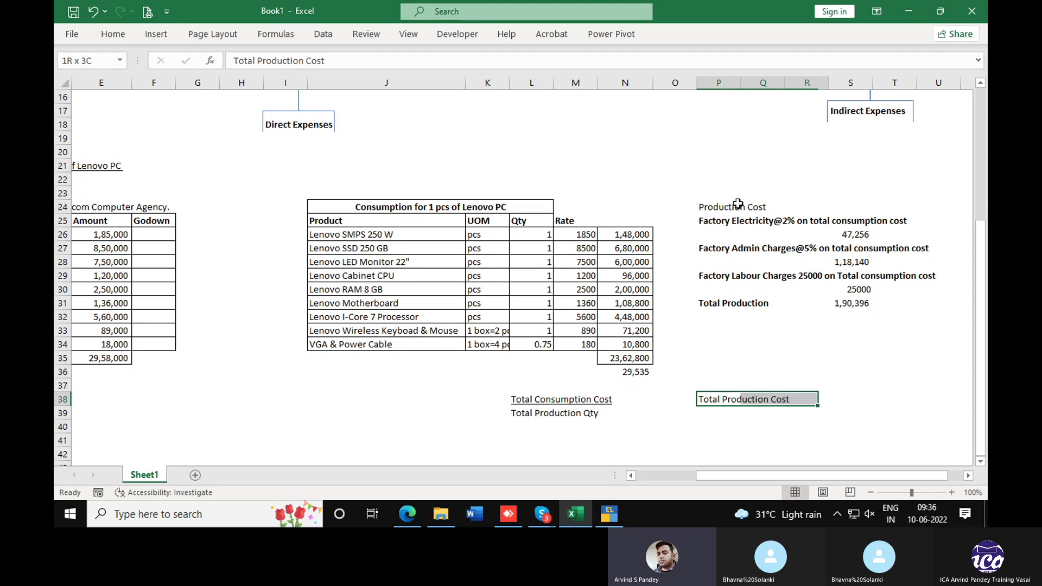
key("ctrl+u")
Enter the label "Total Production Qty" in P39, directly below the underlined Total Production Cost label.
key("Down")
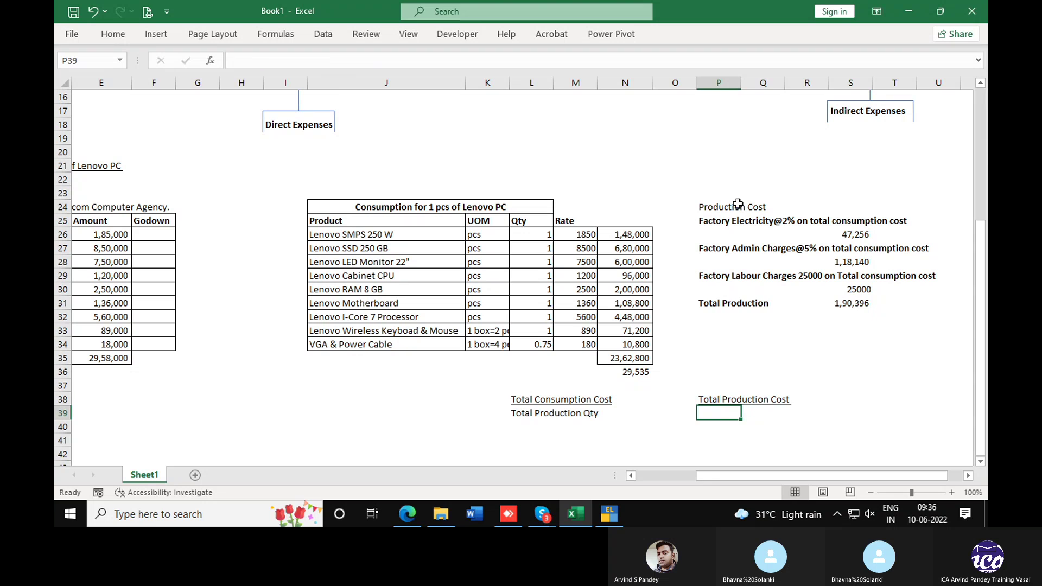
type("T")
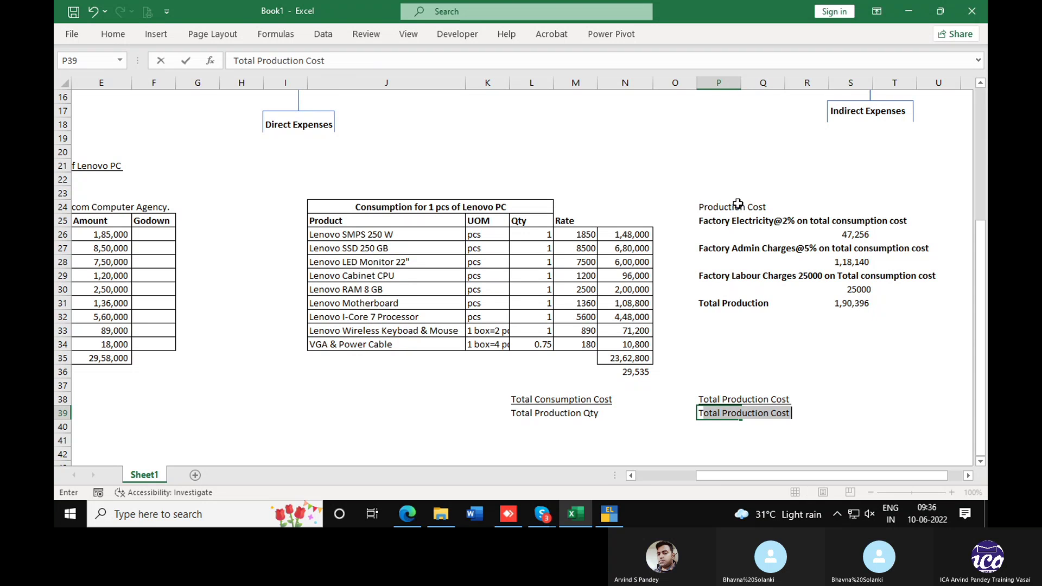
type("otal ")
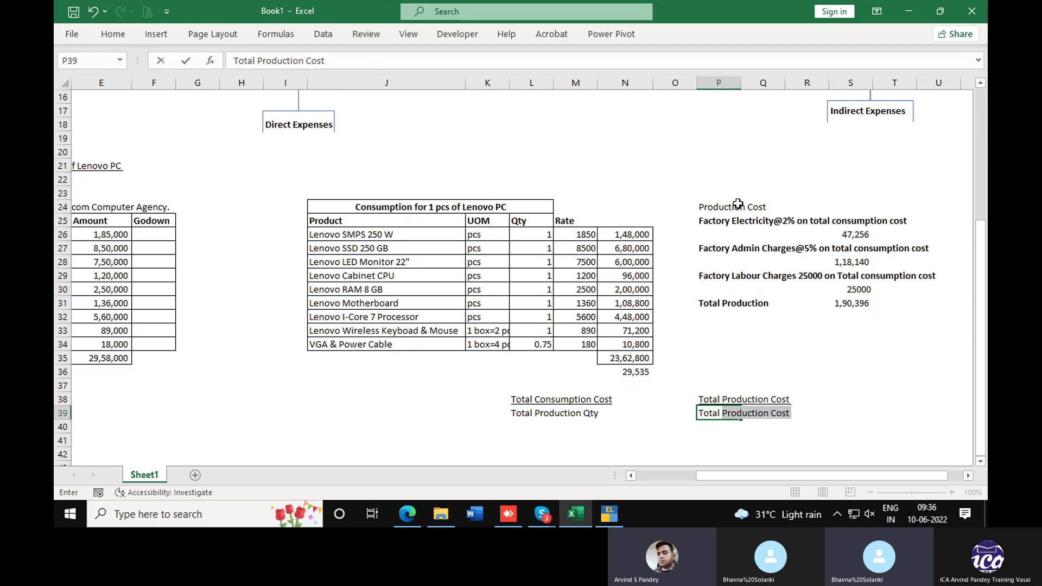
type("Production Qty")
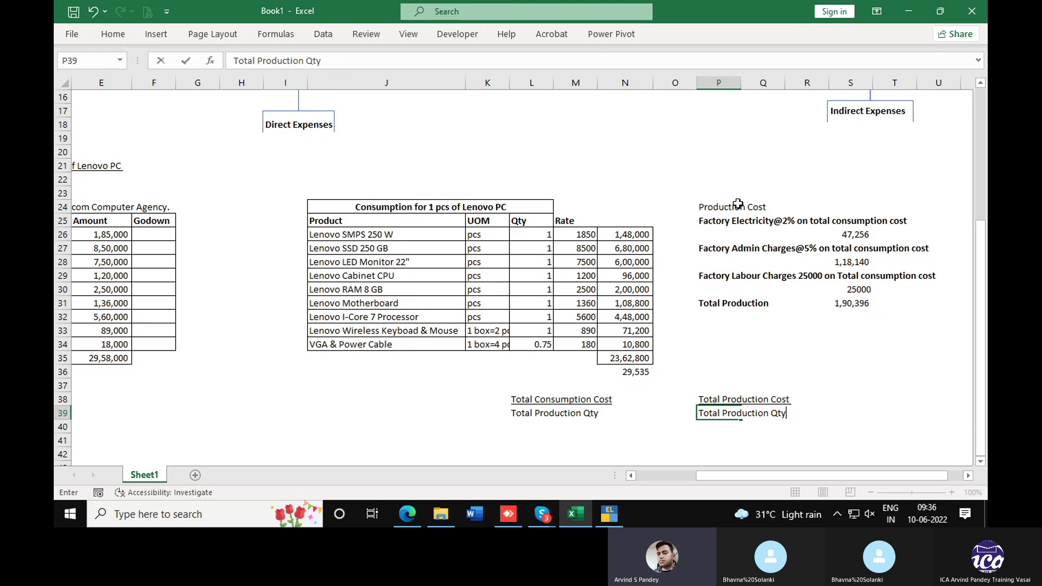
key("Return")
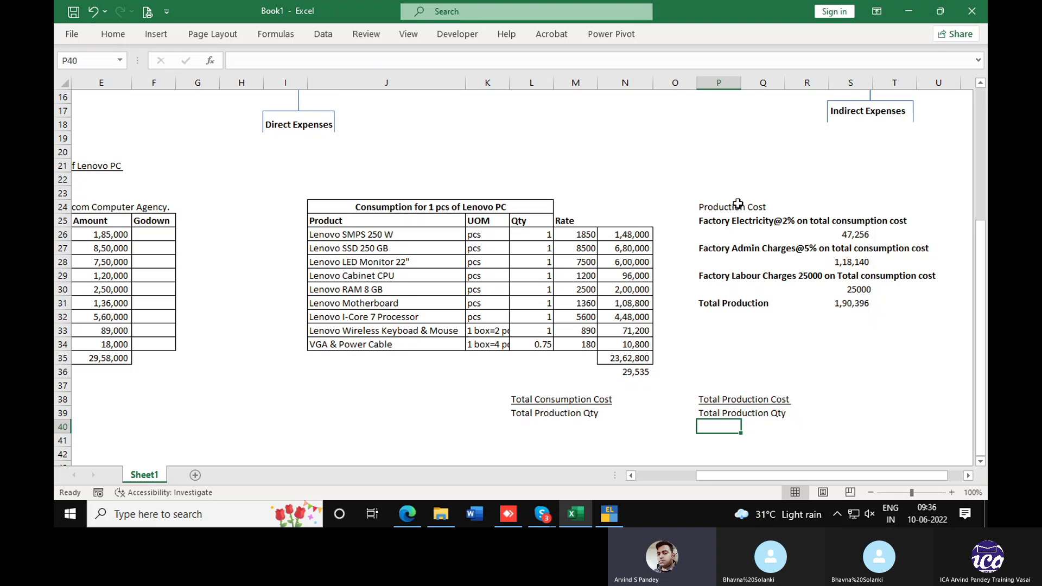
key("Up")
key("Right")
key("Right")
key("Right")
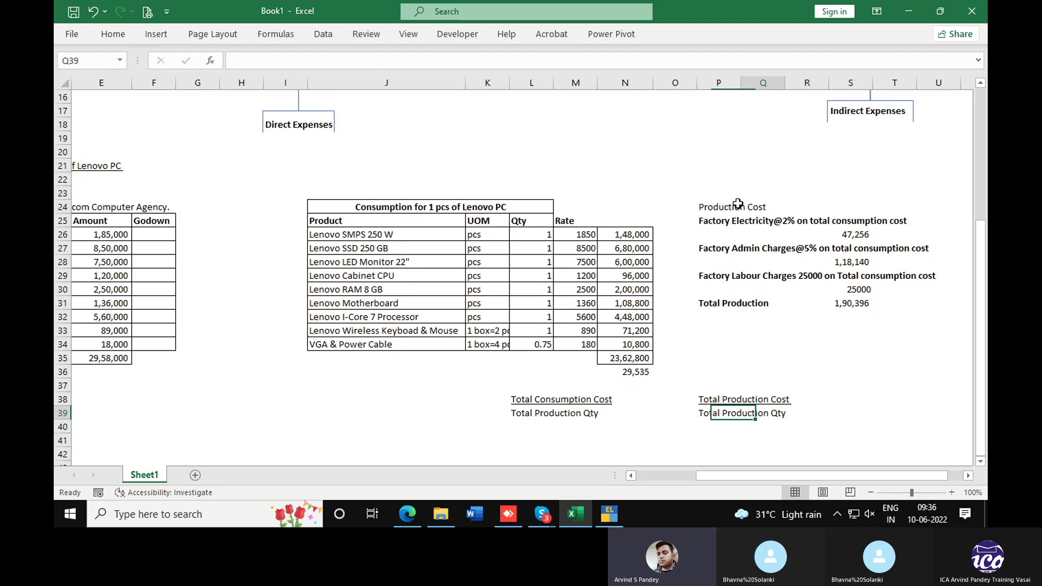
key("Up")
type("=")
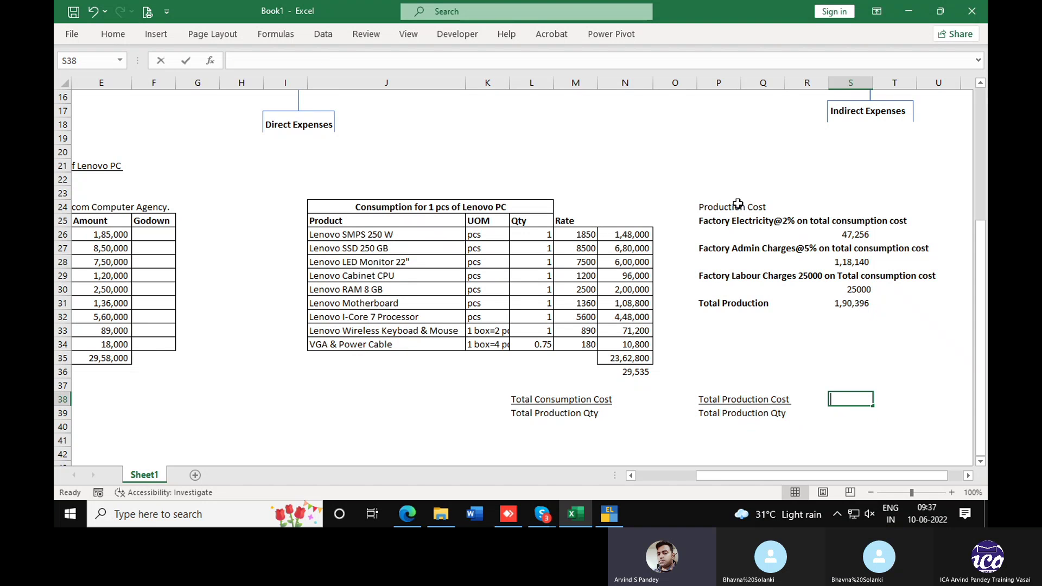
key("Up")
key("Up")
key("Up")
key("Up")
key("Up")
key("Up")
key("Up")
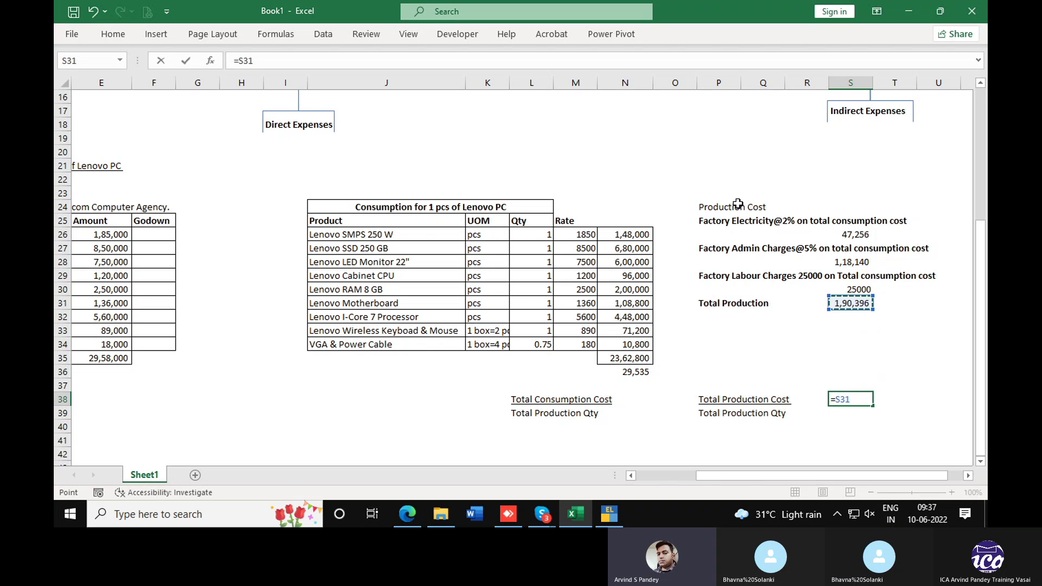
type("/")
key("Escape")
Calculate the production cost per piece in S36 with =S31/80.
key("Up")
key("Up")
key("Up")
key("Down")
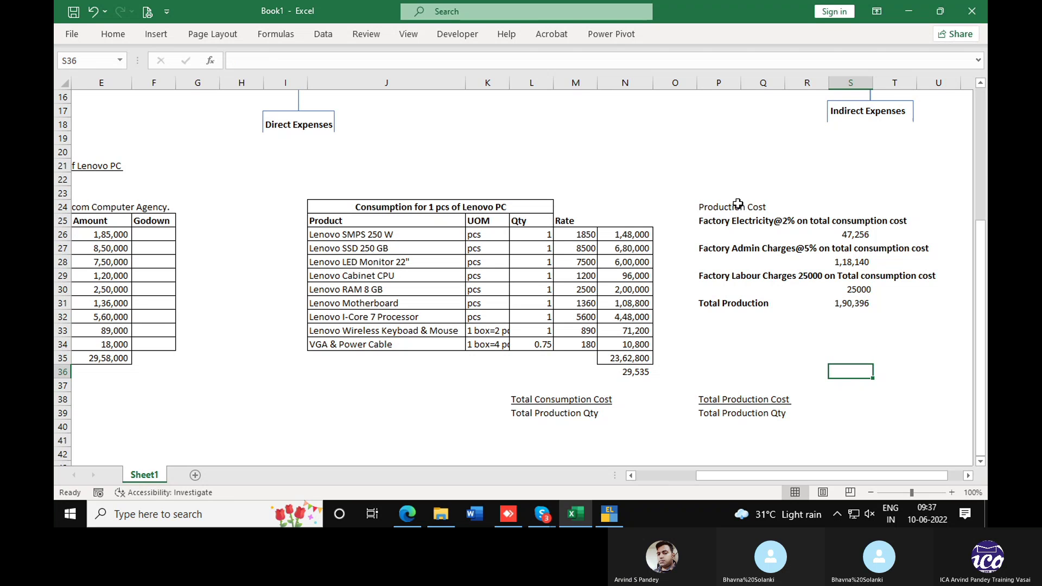
type("=")
key("Up")
key("Up")
key("Up")
key("Up")
key("Up")
type("/80")
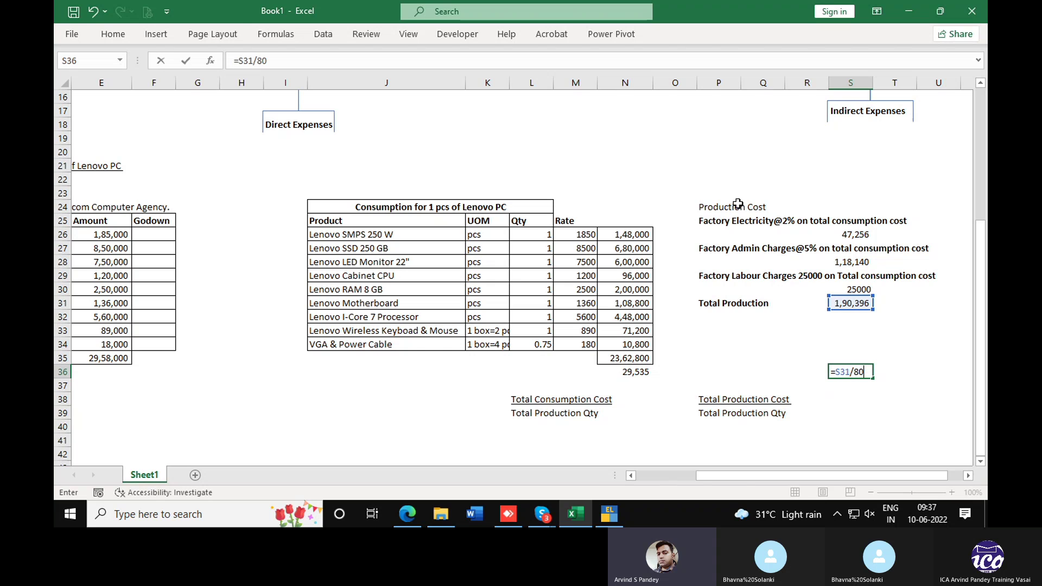
key("ctrl+Return")
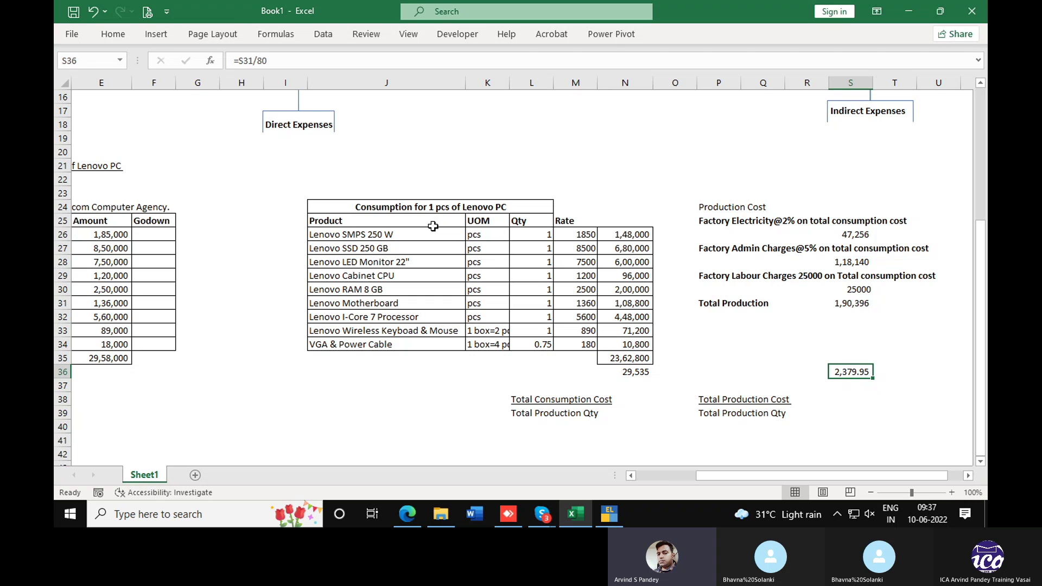
Format the per-piece production cost in S36 to show no decimal places.
left_click(119, 35)
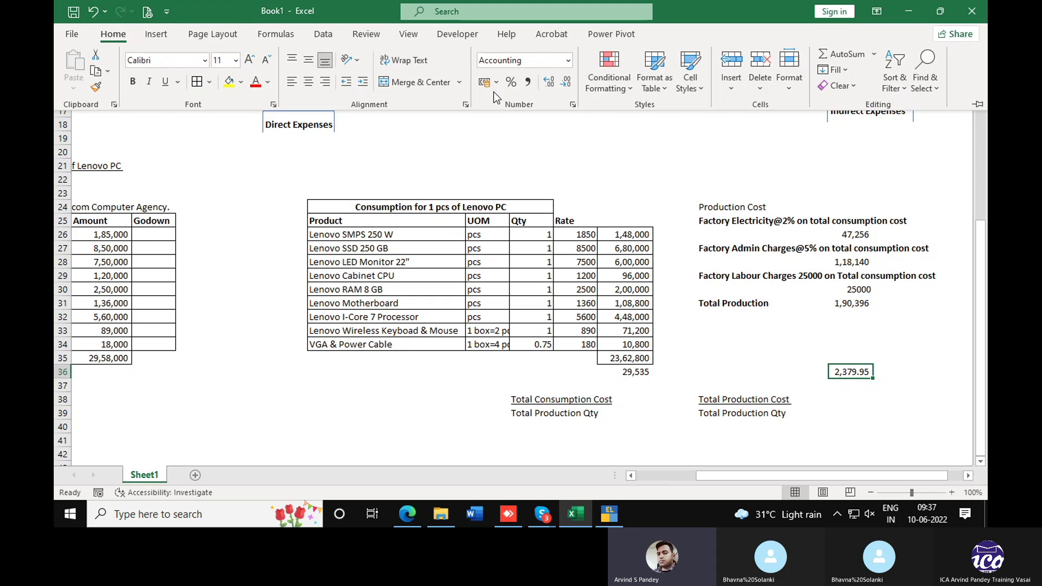
left_click(566, 82)
left_click(566, 81)
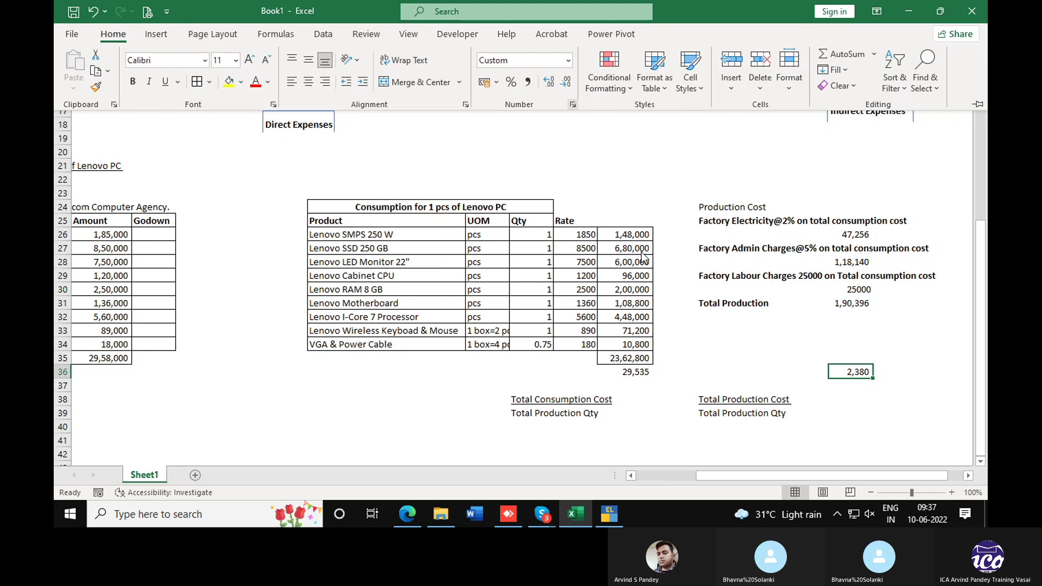
Calculate the prime cost per piece in U39 by adding the per-piece consumption and production costs with =N36+S36.
left_click(852, 420)
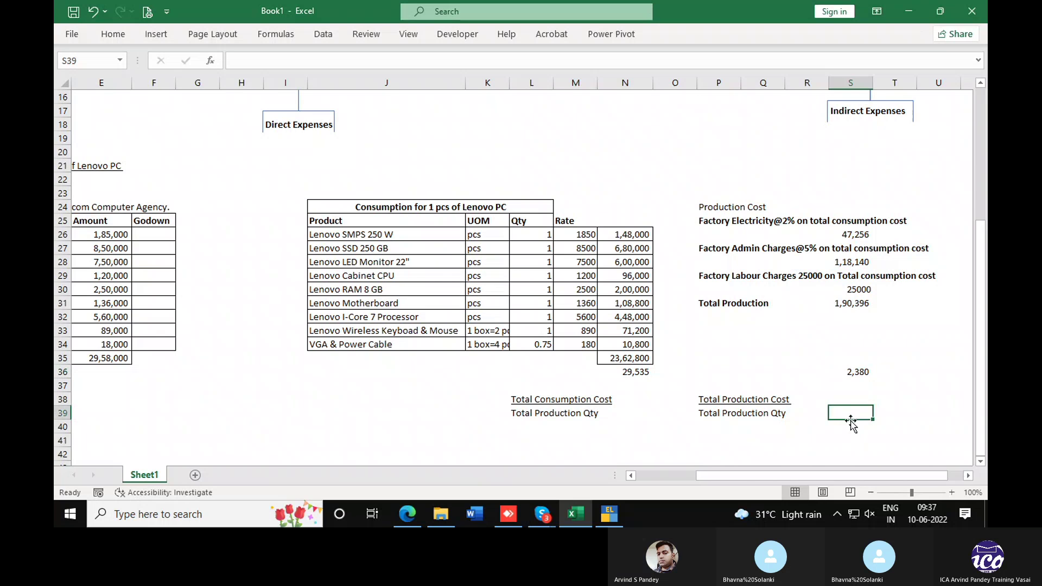
key("Right")
key("Right")
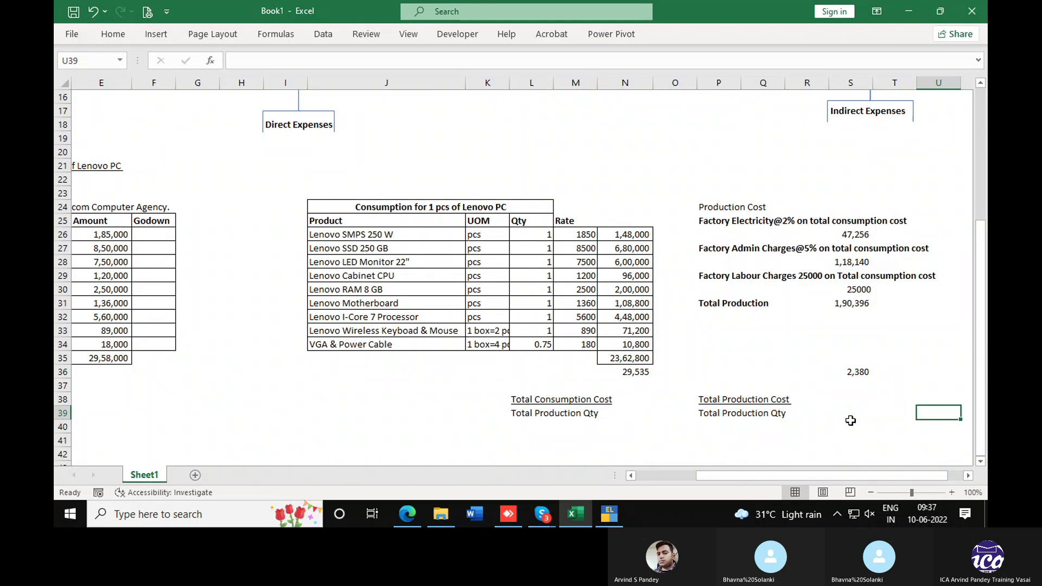
type("=")
key("Up")
key("Up")
key("Up")
key("Left")
key("Left")
key("Left")
key("Left")
key("Left")
key("Left")
key("Left")
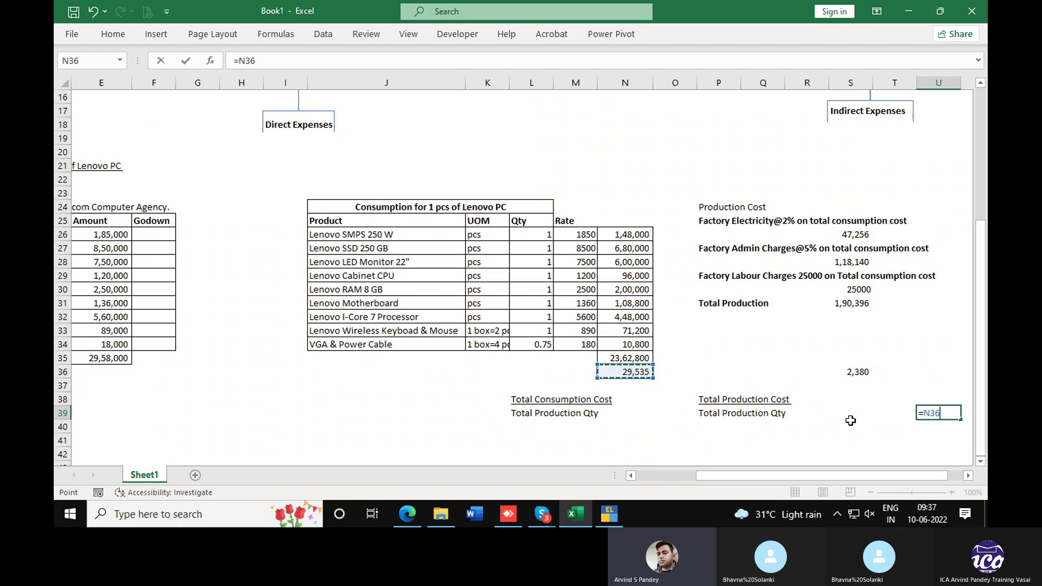
type("+")
key("Left")
key("Up")
key("Up")
key("Up")
key("Left")
key("Return")
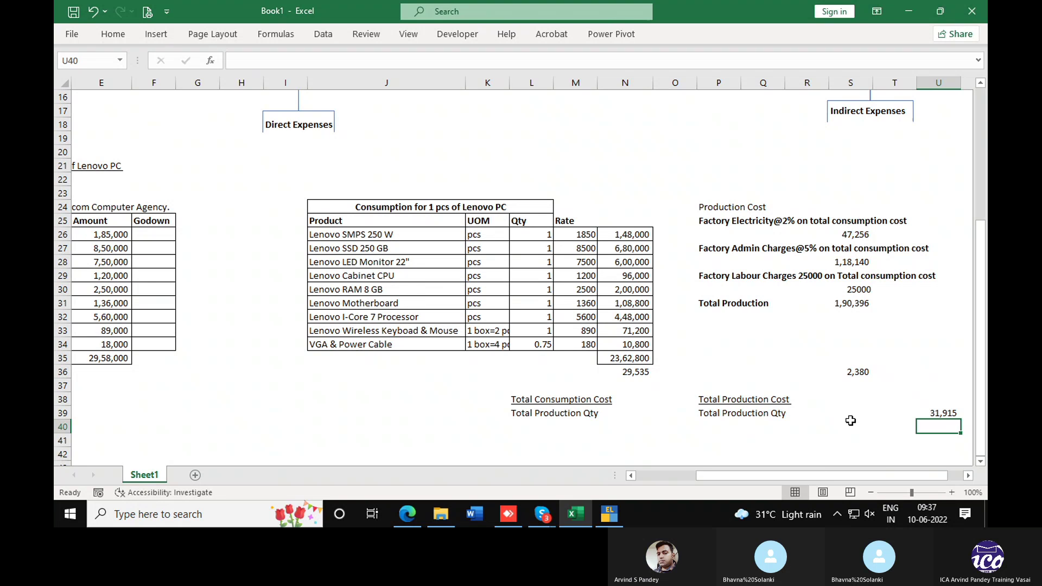
Enter the label "Prime Cost of Lenovo PC" in S39 and widen column T so the whole label fits.
key("Left")
key("Left")
key("Up")
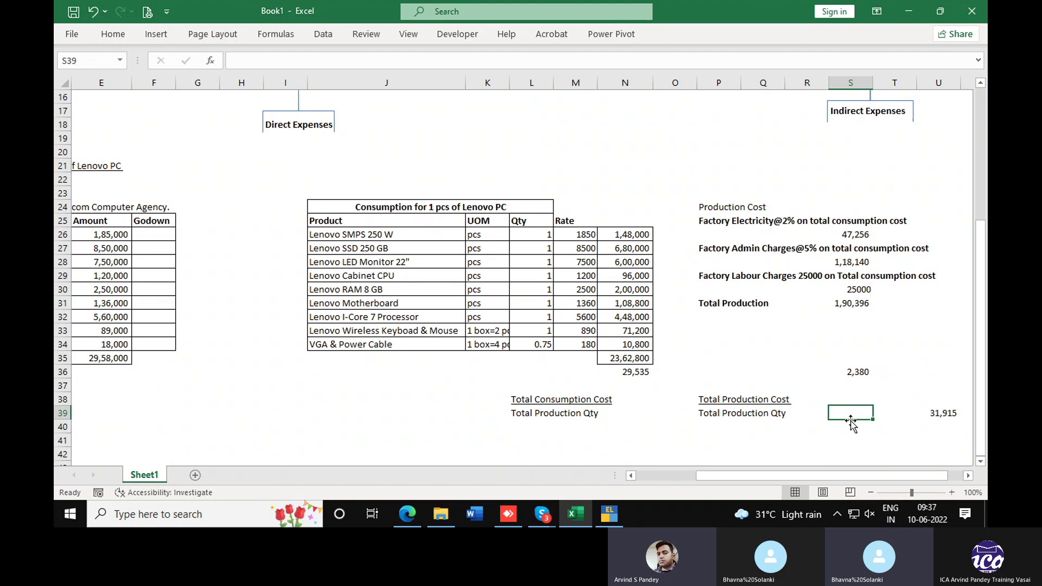
type("Prime")
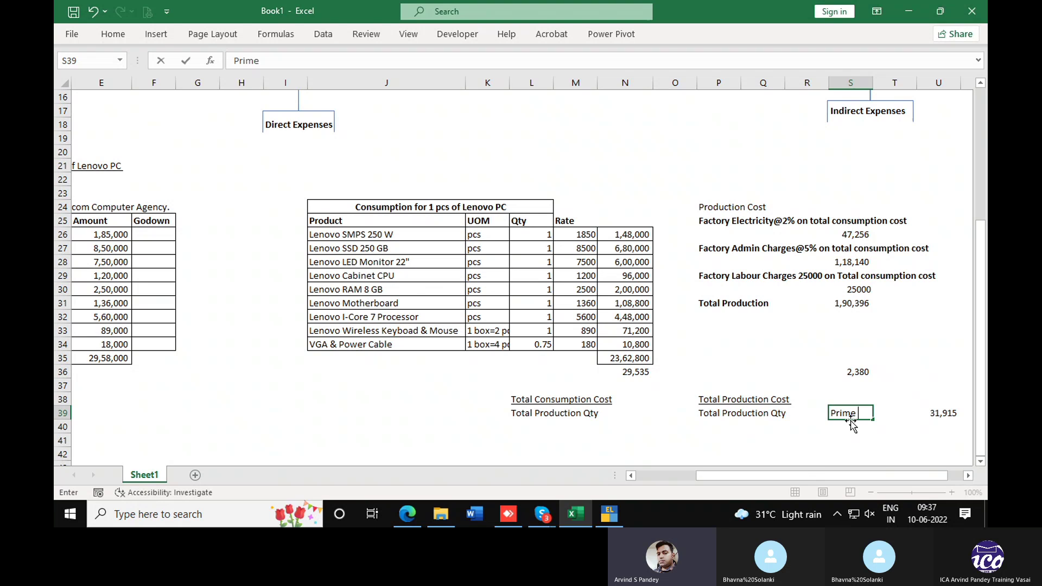
type(" c")
key("BackSpace")
type("Cost of Lenovo ")
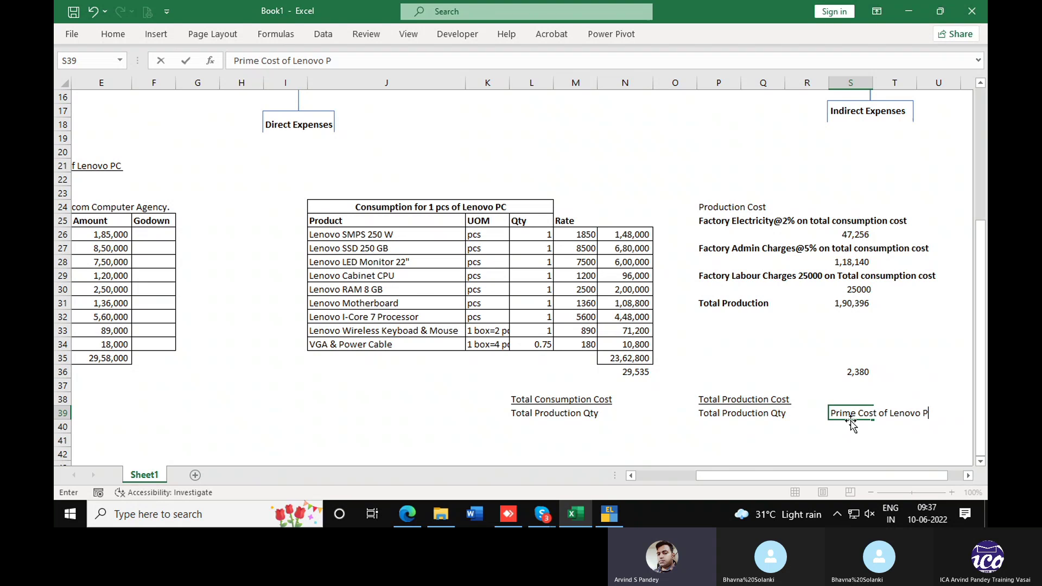
type("PC")
left_click(850, 419)
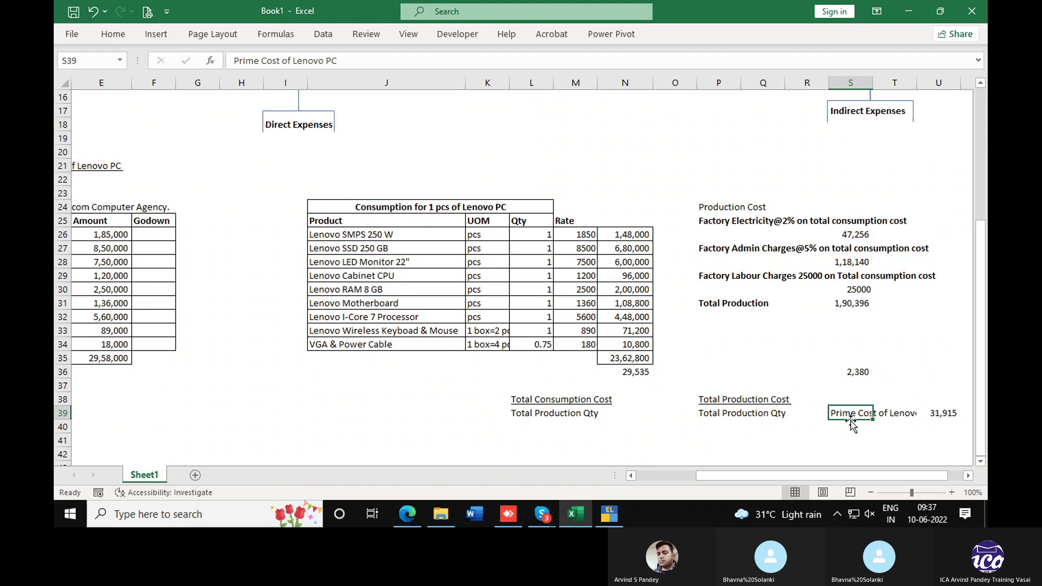
left_click_drag(917, 83, 941, 84)
Highlight the prime cost row S39:U39 with yellow fill and a thick outside border.
left_click_drag(863, 419, 911, 423)
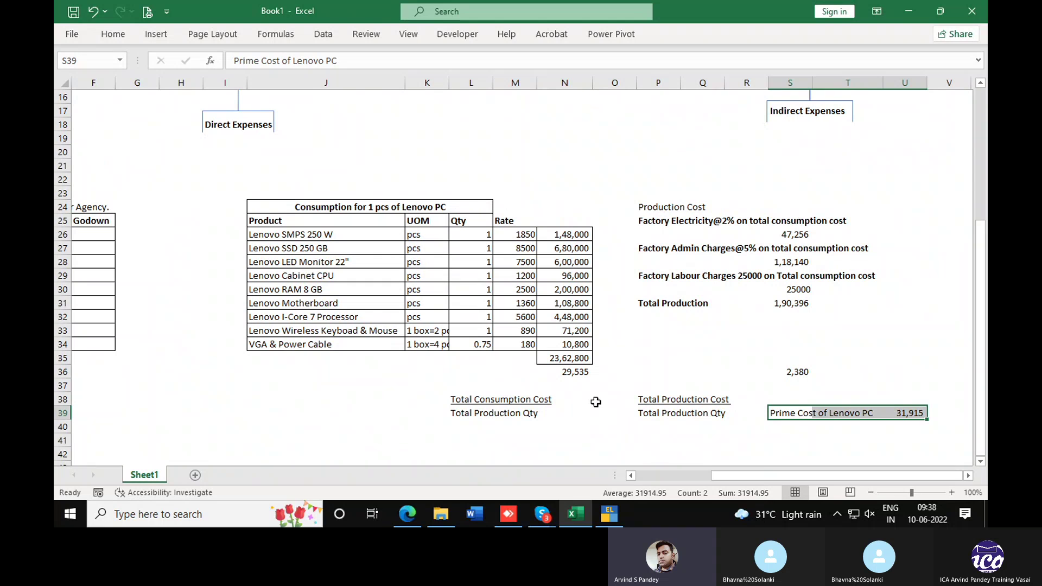
left_click(113, 34)
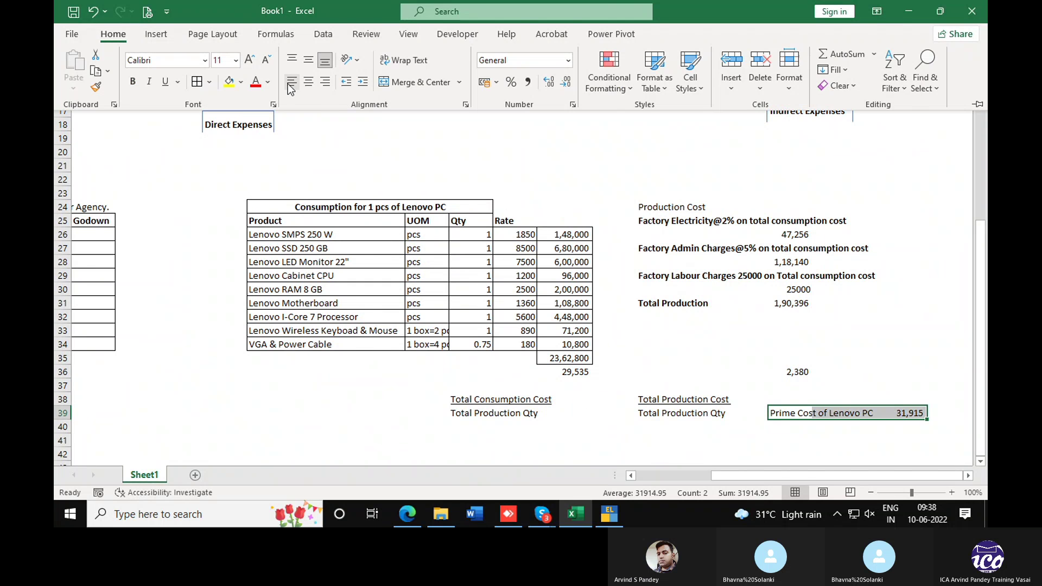
left_click(229, 82)
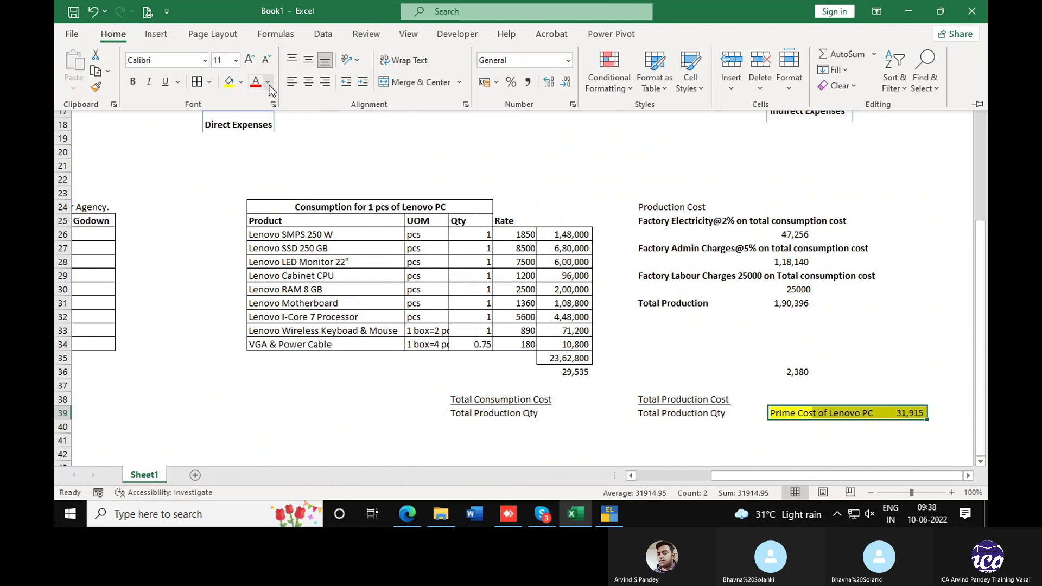
left_click(210, 80)
left_click(239, 258)
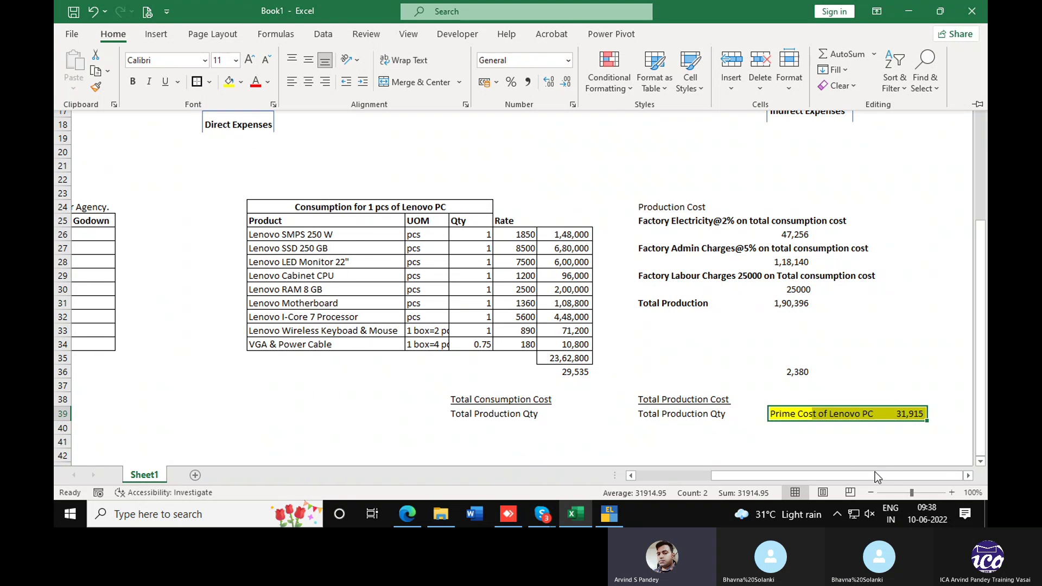
left_click(822, 452)
left_click(821, 452)
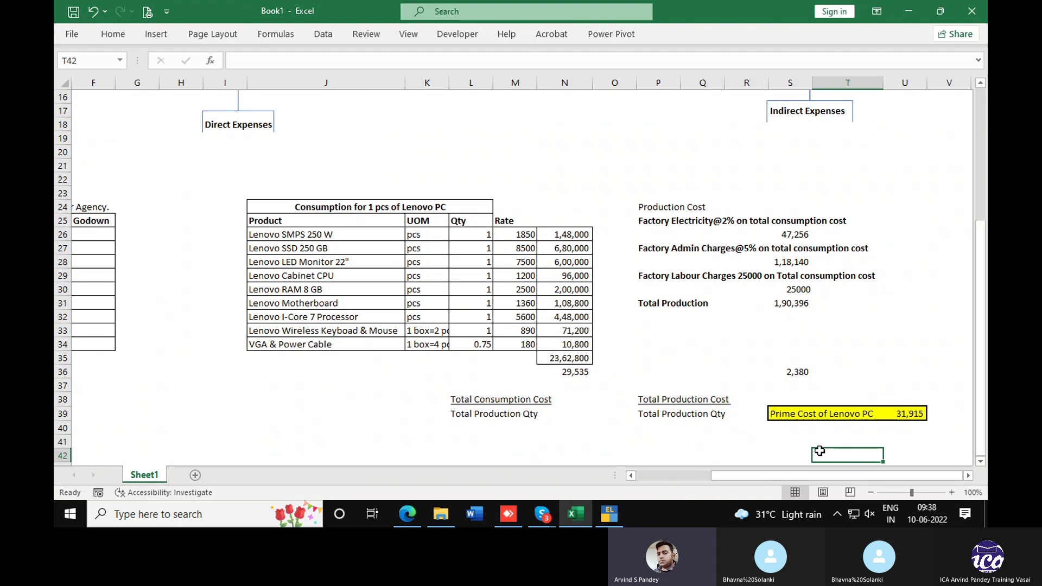
Look over the raw material purchase table, the consumption table and the production costs across the sheet.
key("alt+Tab")
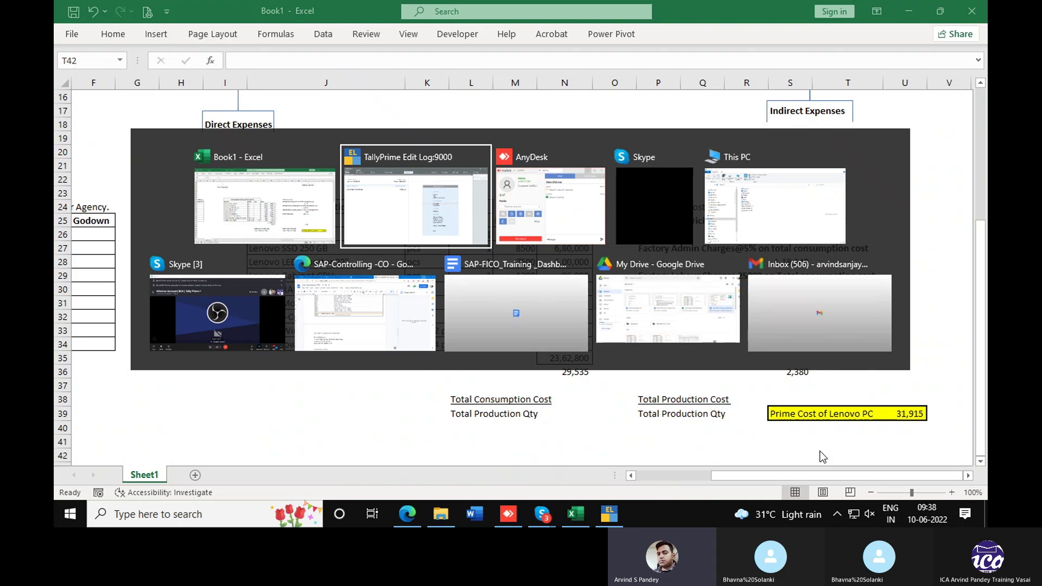
key("alt+Tab")
key("Left")
key("Left")
key("Left")
key("Left")
key("Left")
key("Left")
key("Left")
key("Left")
key("Left")
key("Left")
key("Left")
key("Left")
key("Left")
key("Left")
key("Left")
key("Left")
key("Left")
key("Left")
key("Left")
key("Up")
key("Up")
key("Up")
key("Up")
key("Up")
key("Up")
key("Up")
key("Up")
key("Up")
key("Up")
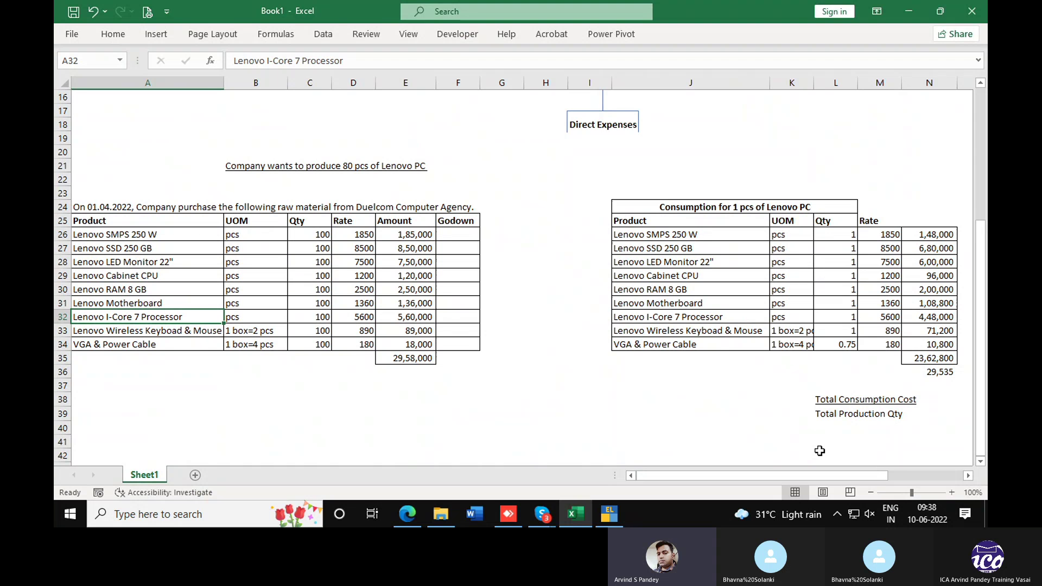
key("Right")
key("Right")
key("Right")
key("Right")
key("Right")
key("Right")
key("Right")
key("Right")
key("Right")
key("Right")
key("Right")
key("Right")
key("Right")
key("Right")
key("Right")
key("Right")
key("Right")
key("Right")
key("Right")
key("Right")
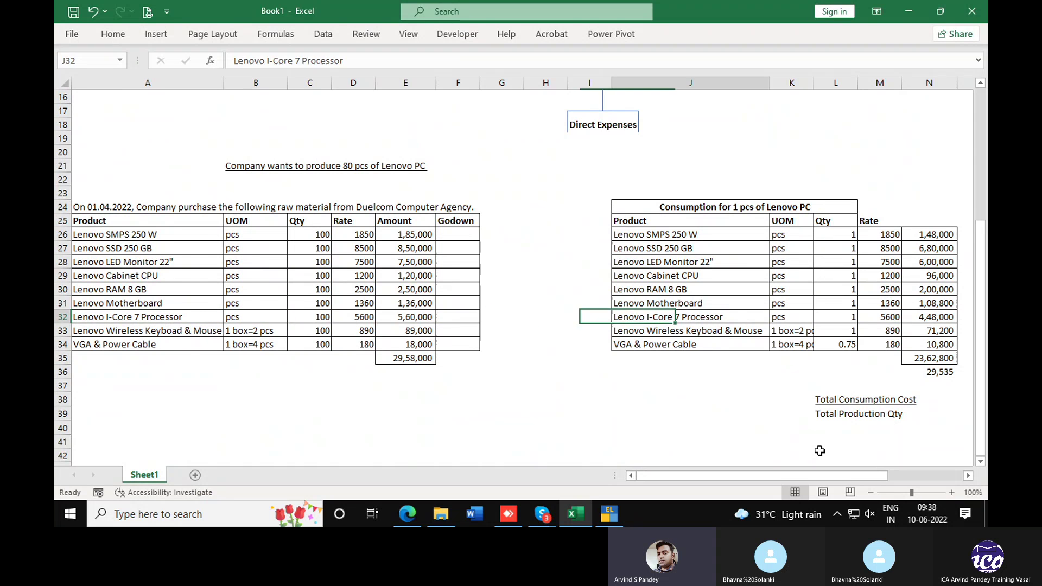
key("Right")
key("Right")
Enter the label "Add Profit@15%" in S40, directly below the prime cost label.
key("Down")
key("Down")
key("Down")
key("Down")
key("Down")
key("Down")
key("Down")
key("Down")
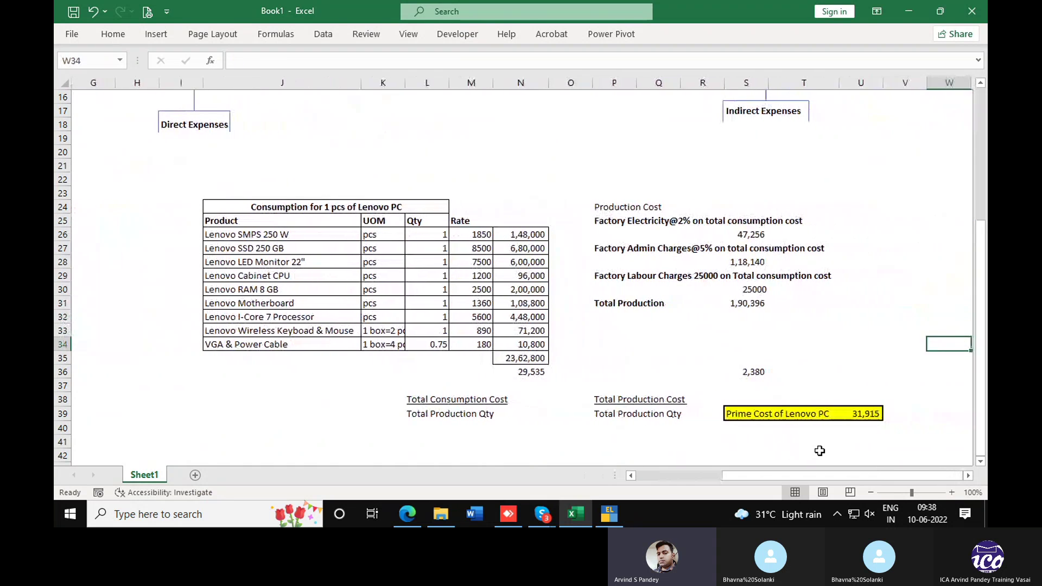
key("Left")
key("Left")
key("Left")
key("Left")
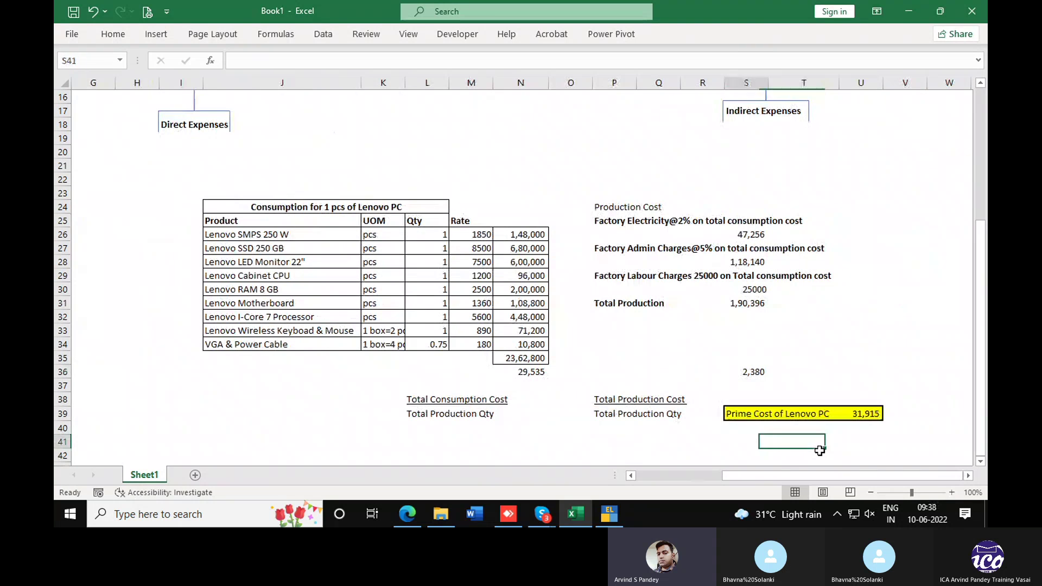
type("Add ")
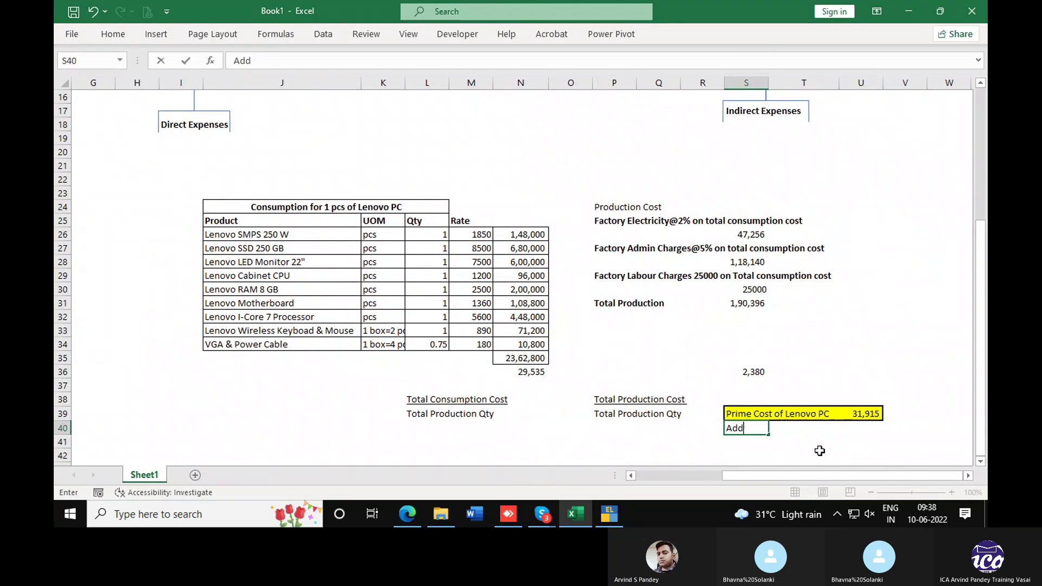
type("Produ")
key("BackSpace")
key("BackSpace")
type("ofit")
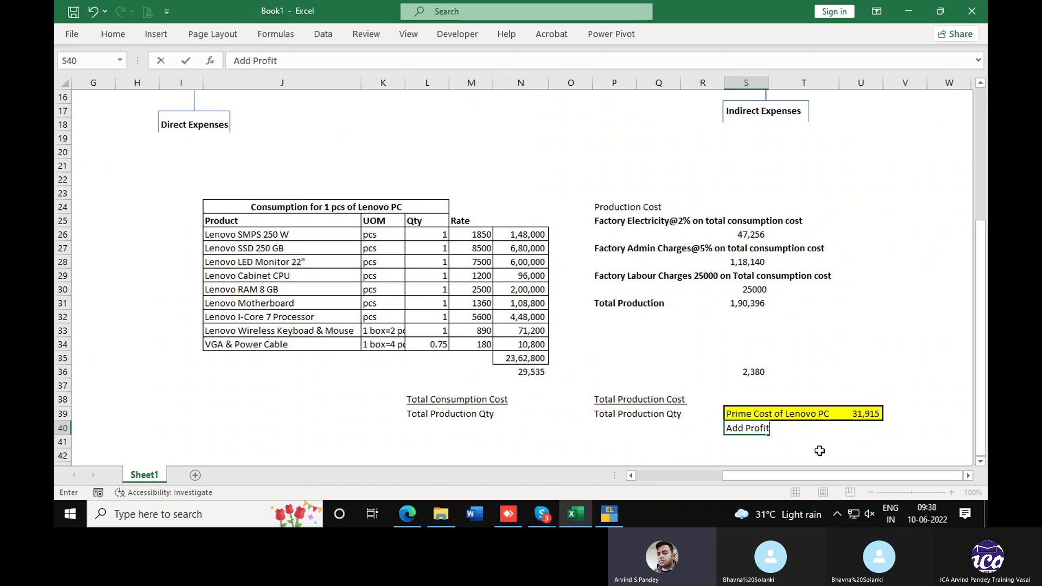
type("@15%")
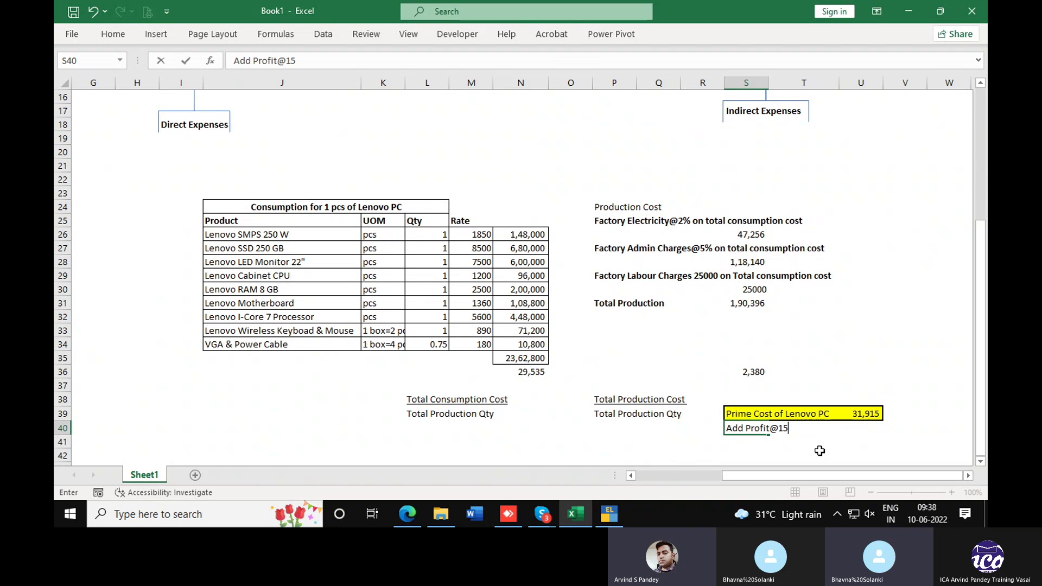
key("Return")
Calculate the 15% profit on the prime cost in U40 with =U39*15/100.
key("Up")
key("Right")
key("Right")
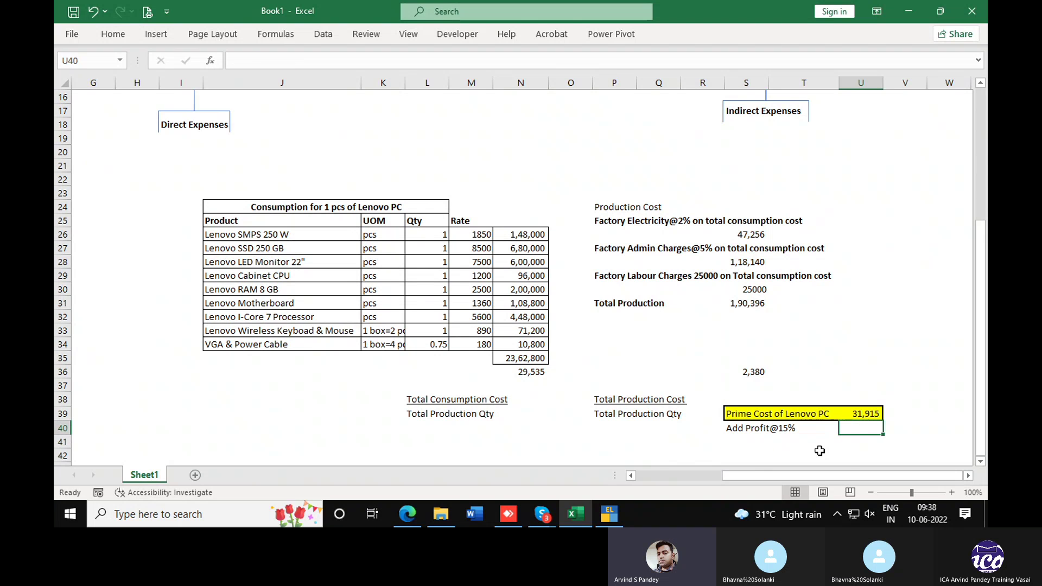
type("=")
key("Up")
type("*1")
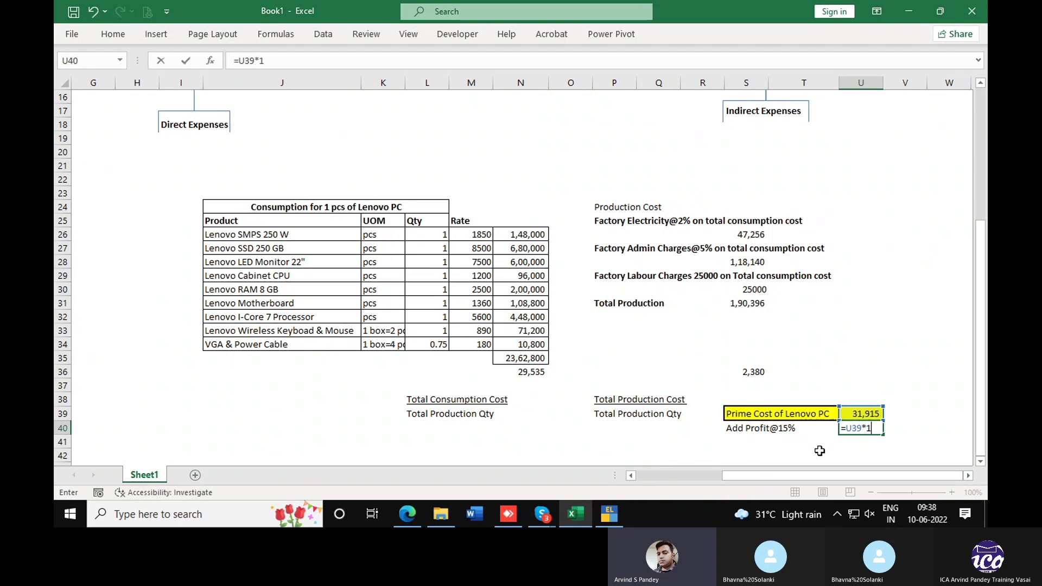
key("Return")
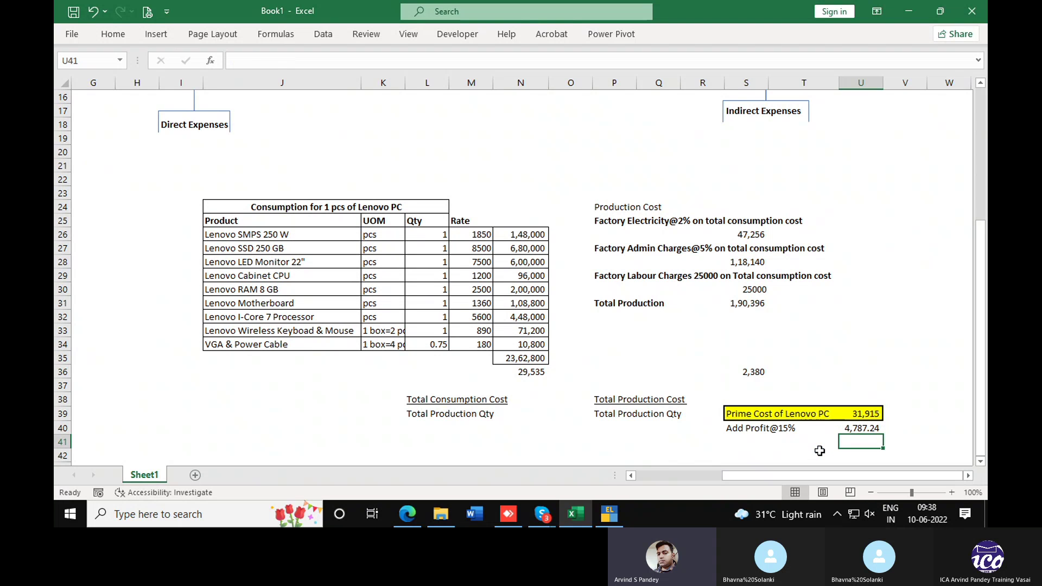
Add the prime cost and the profit in U41 with =U39+U40.
type("=")
key("Up")
key("Up")
type("+")
key("Up")
key("Return")
key("Up")
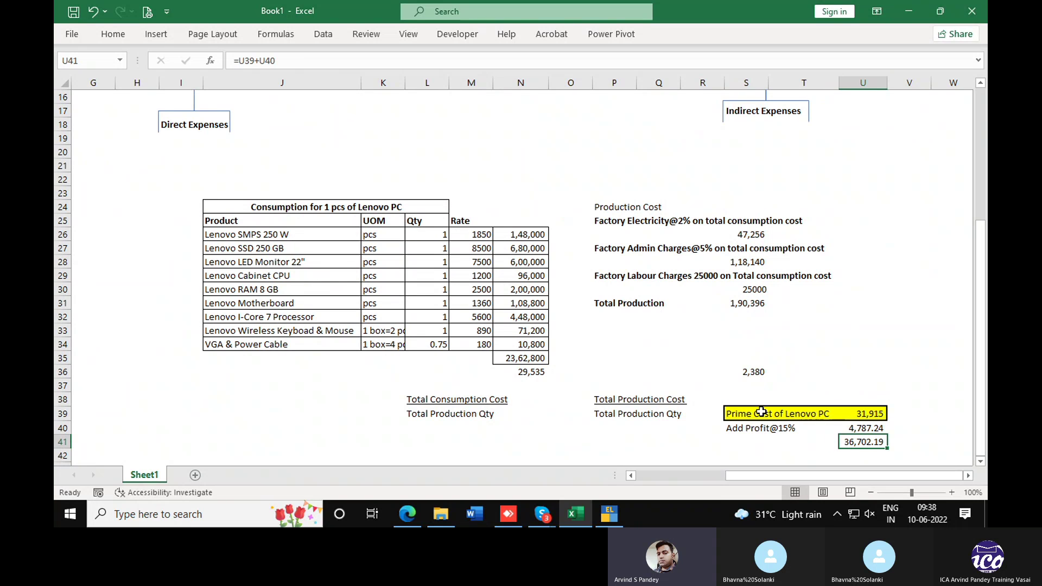
Format the total in U41 and the profit amount in U40 to show no decimal places.
left_click(112, 35)
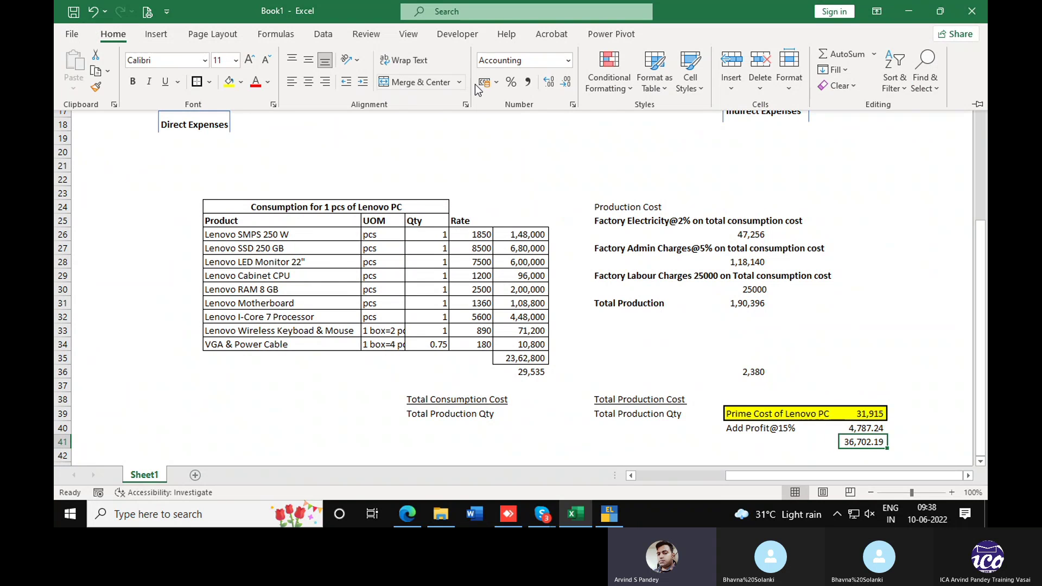
left_click(565, 83)
left_click(564, 83)
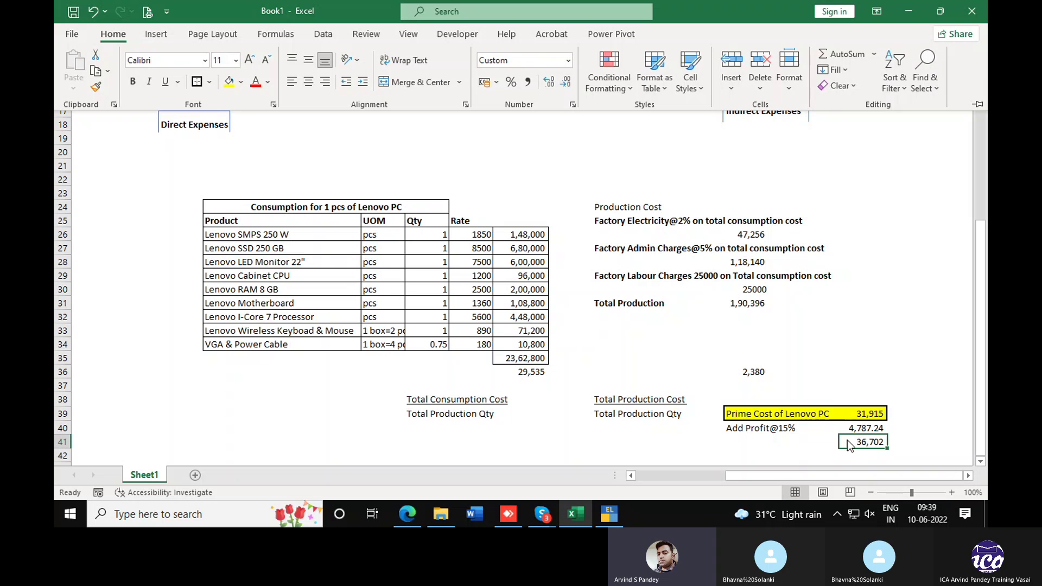
left_click(727, 450)
left_click(748, 442)
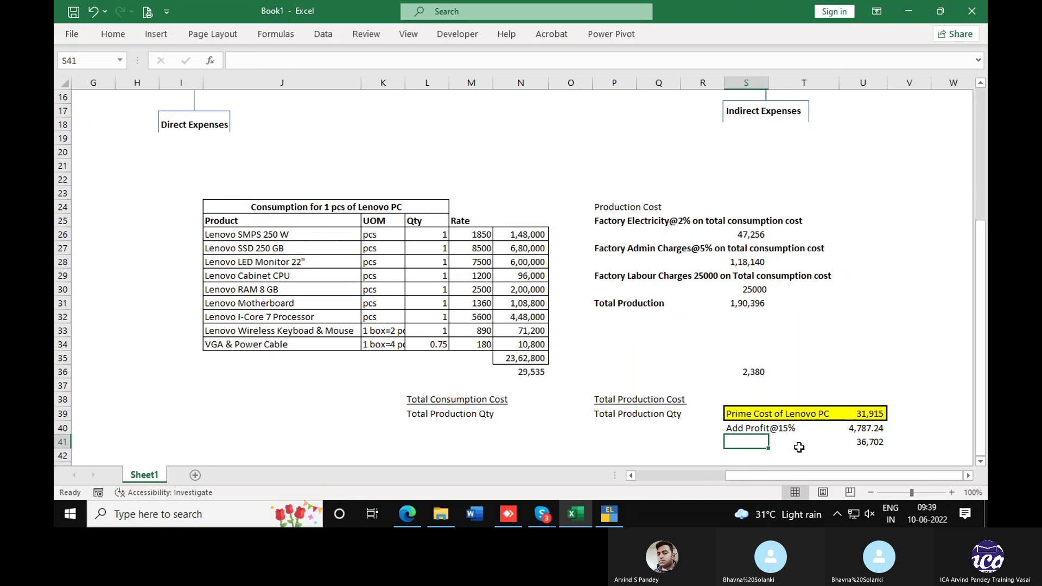
left_click(862, 429)
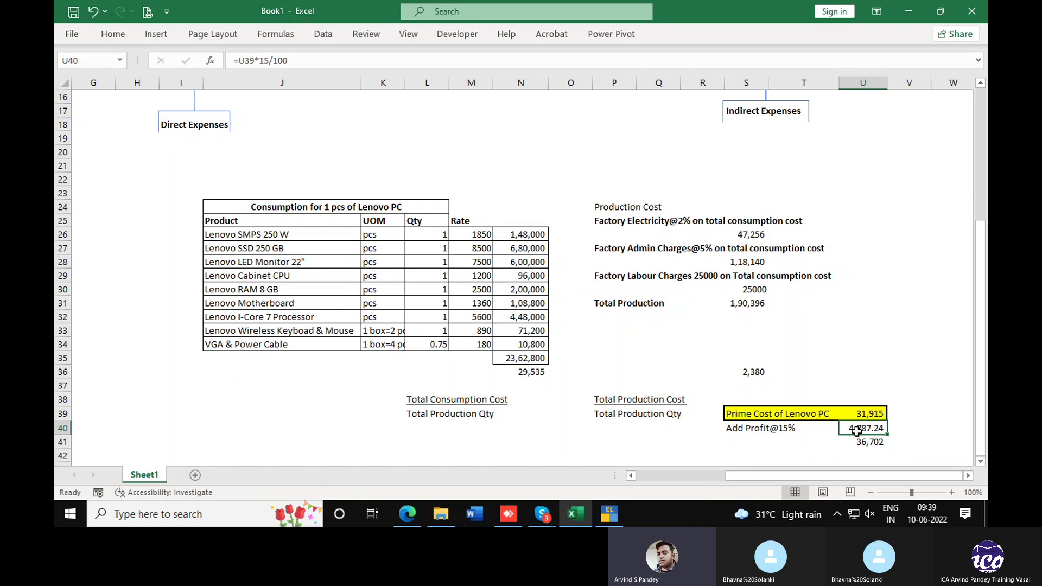
left_click(114, 35)
left_click(565, 82)
left_click(565, 82)
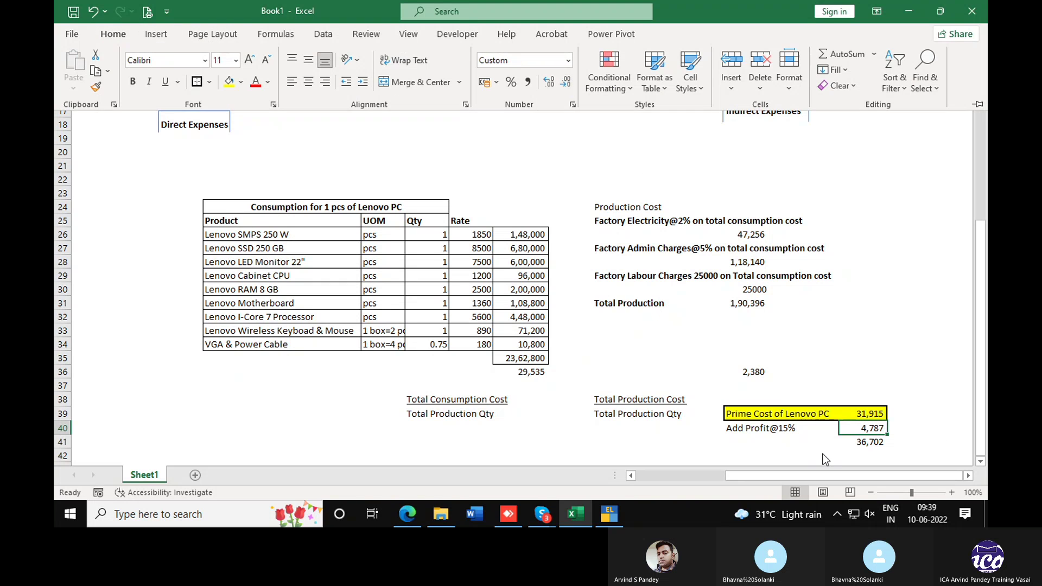
left_click(869, 428)
left_click(863, 414)
left_click(862, 430)
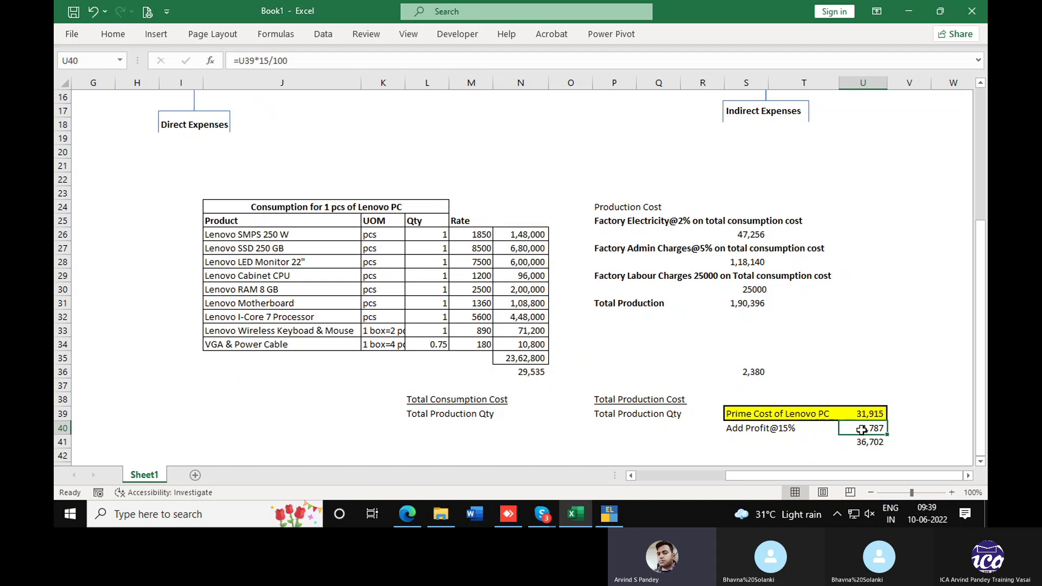
Fill the whole prime cost and profit block S39:U41 with yellow.
left_click_drag(738, 415, 869, 442)
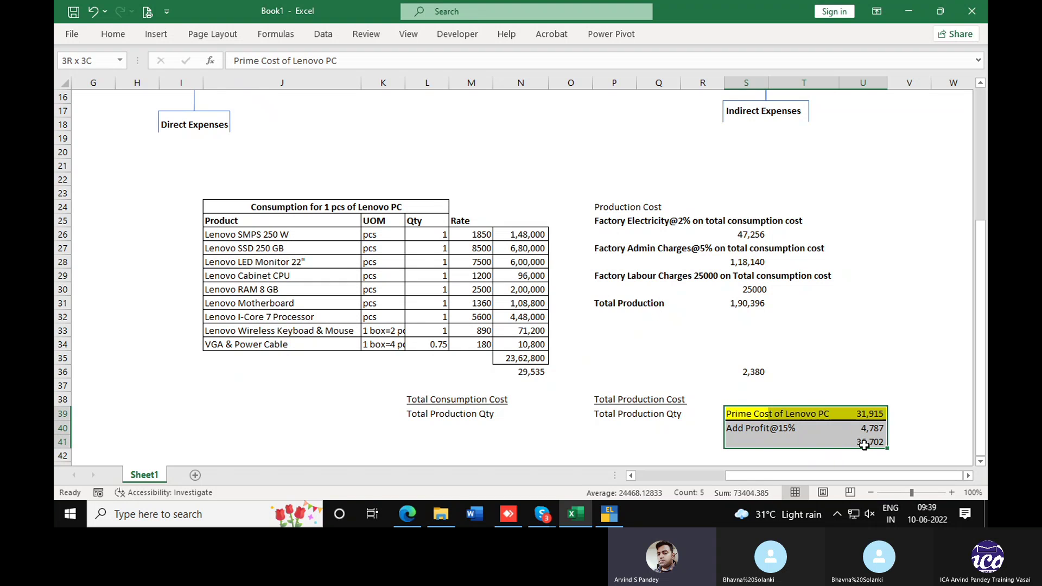
left_click(113, 34)
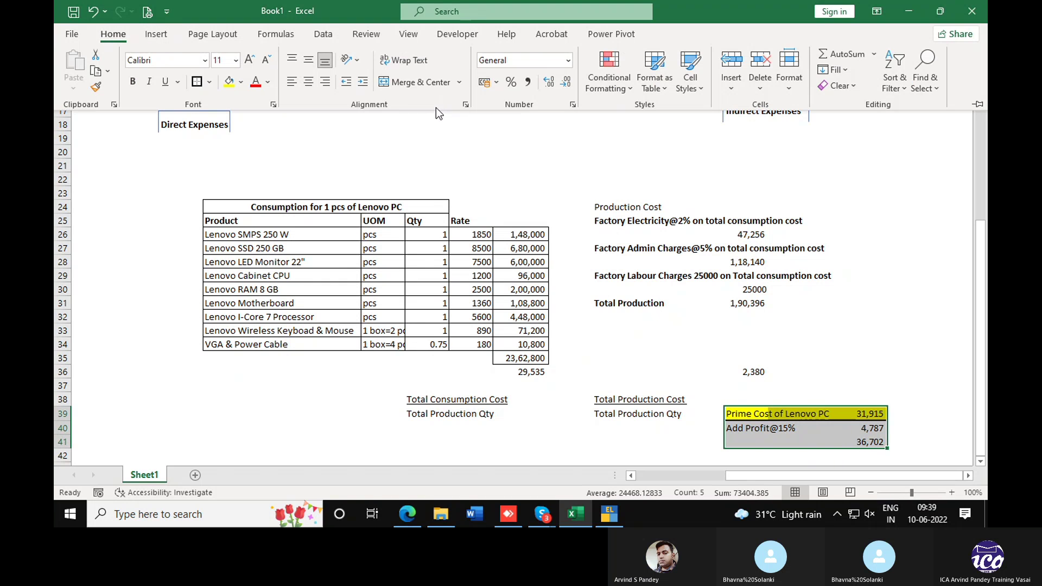
left_click(227, 87)
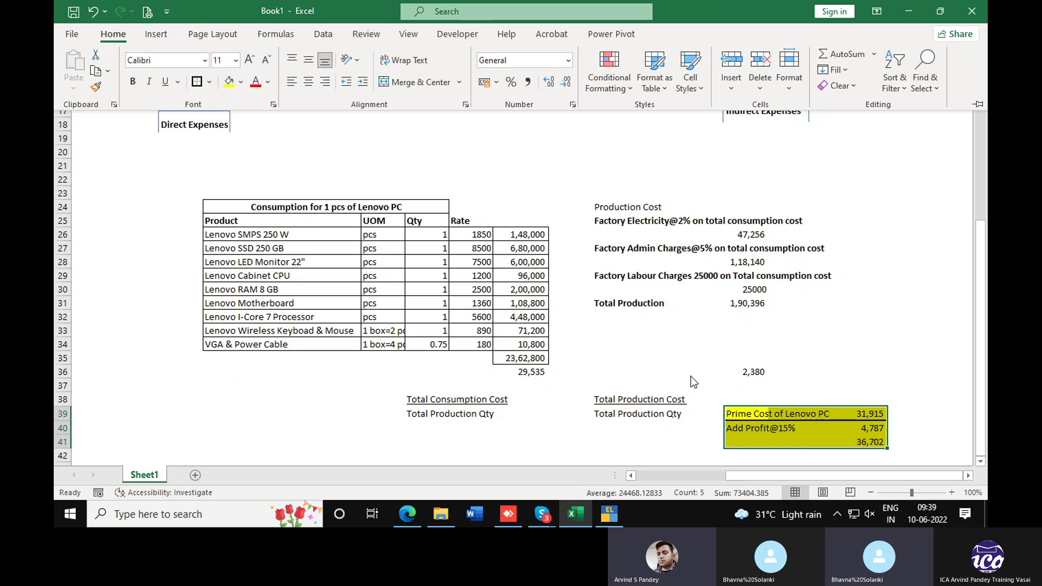
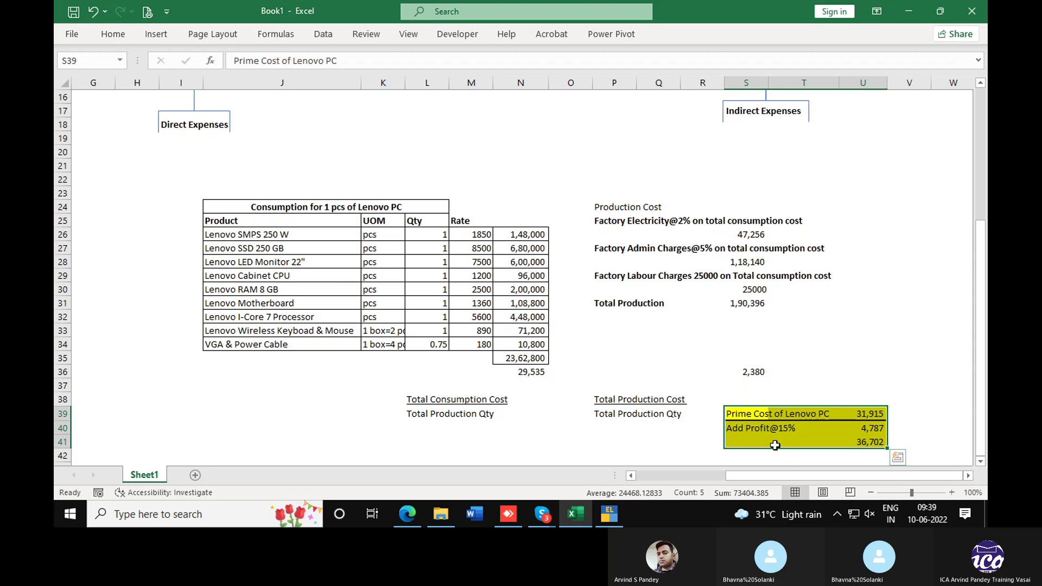
left_click(903, 371)
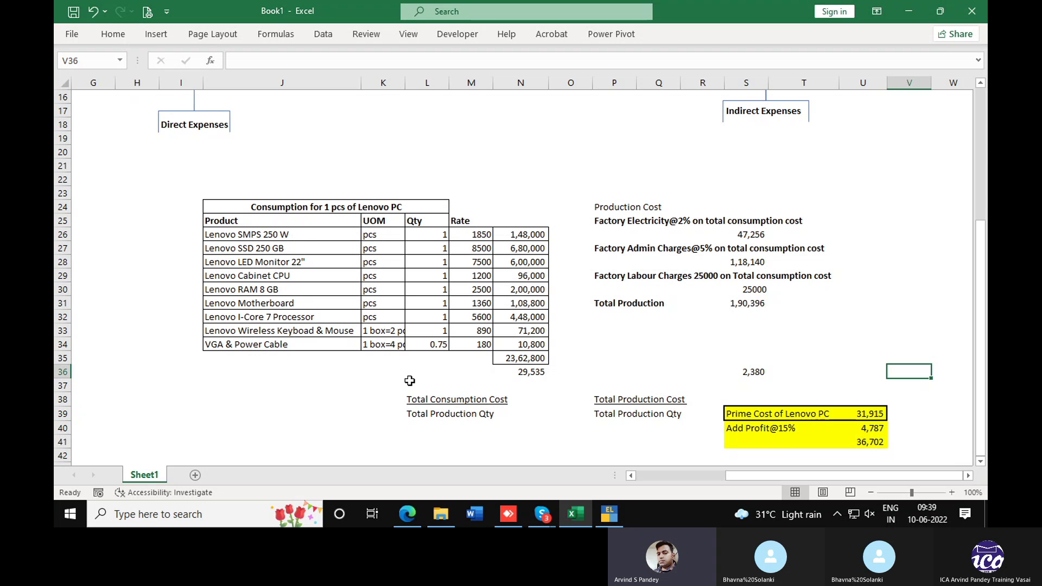
left_click(200, 429)
key("Left")
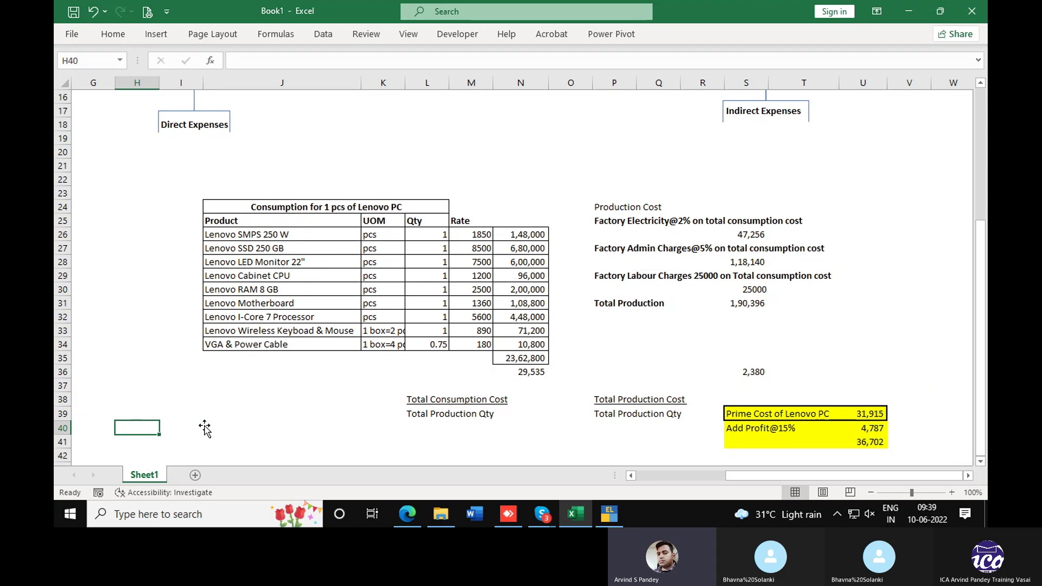
Switch to TallyPrime and open the form for creating a new ledger.
key("Home")
key("alt+Tab")
key("Up")
key("Up")
key("Return")
key("Down")
key("Return")
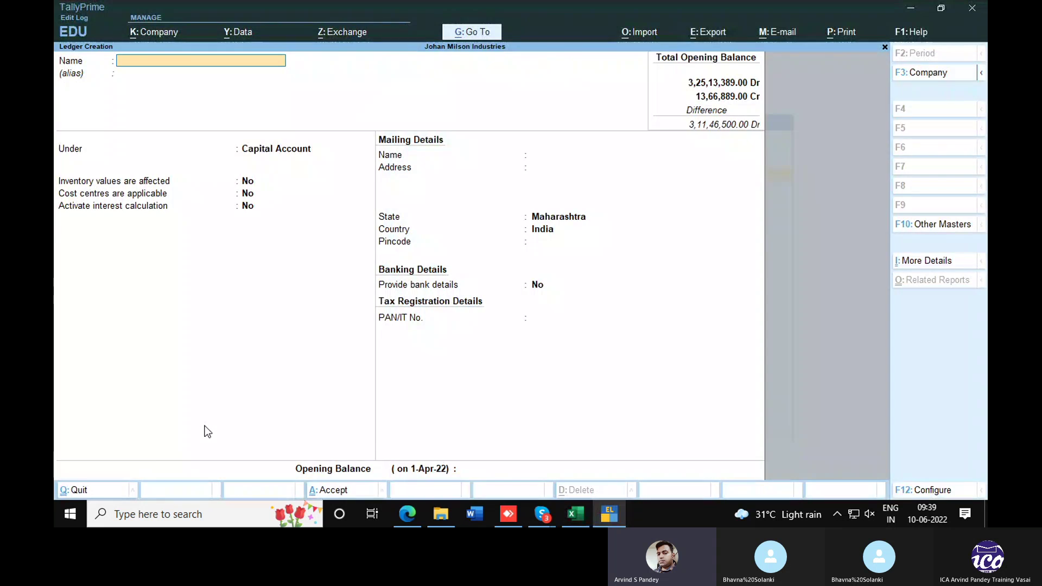
Check the supplier in the Excel purchase heading and name the new TallyPrime ledger M/s Duelcom Computer Agency.
key("alt+Tab")
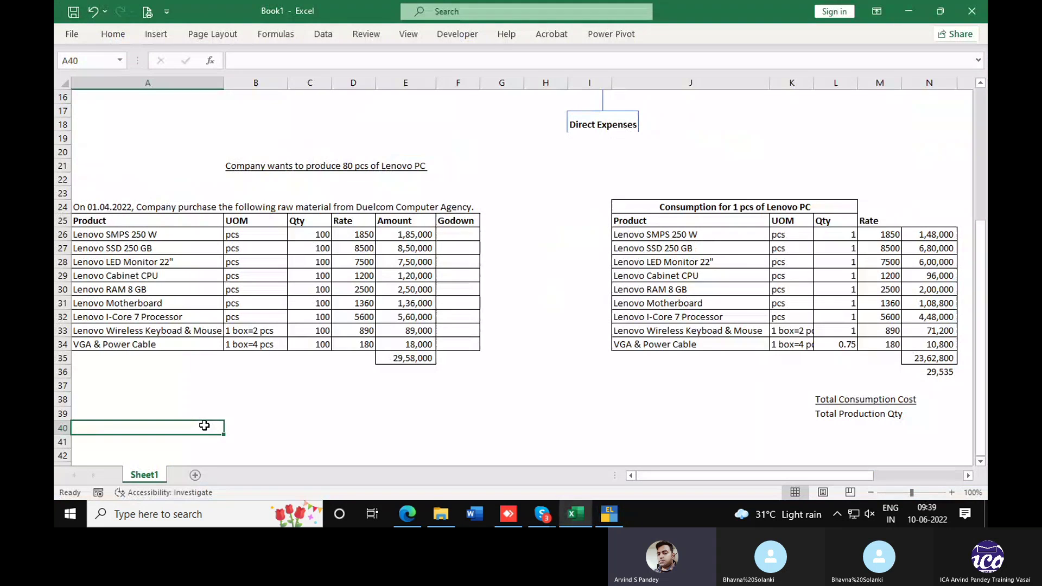
key("alt+Tab")
type("M/s Duelcom")
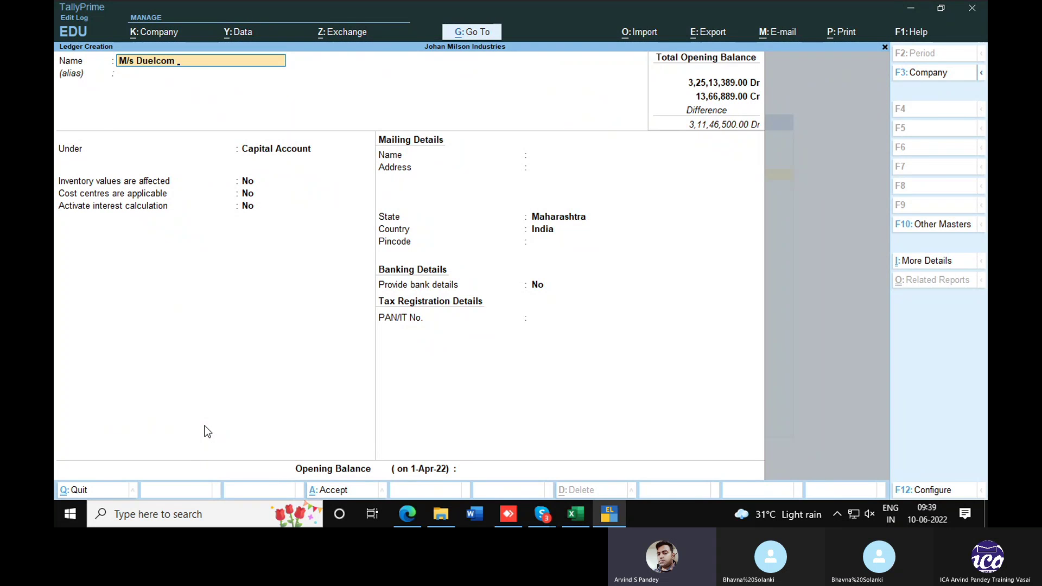
type("eComputer Agency")
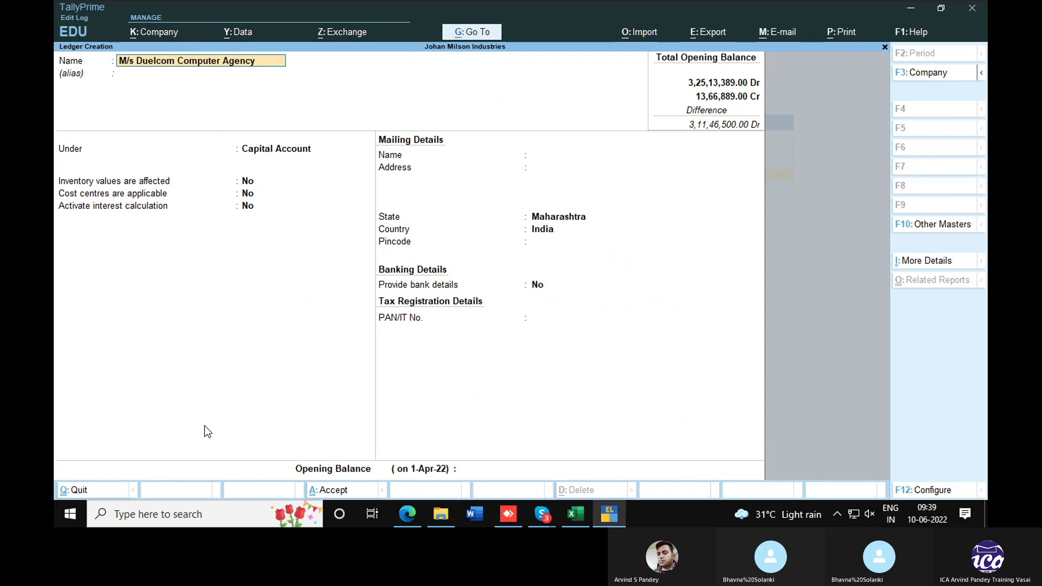
Place the new supplier ledger under Sundry Creditors, keep its other settings, and save it.
key("Return")
type("Su")
key("Down")
key("Return")
key("Return")
key("Return")
key("Return")
key("Return")
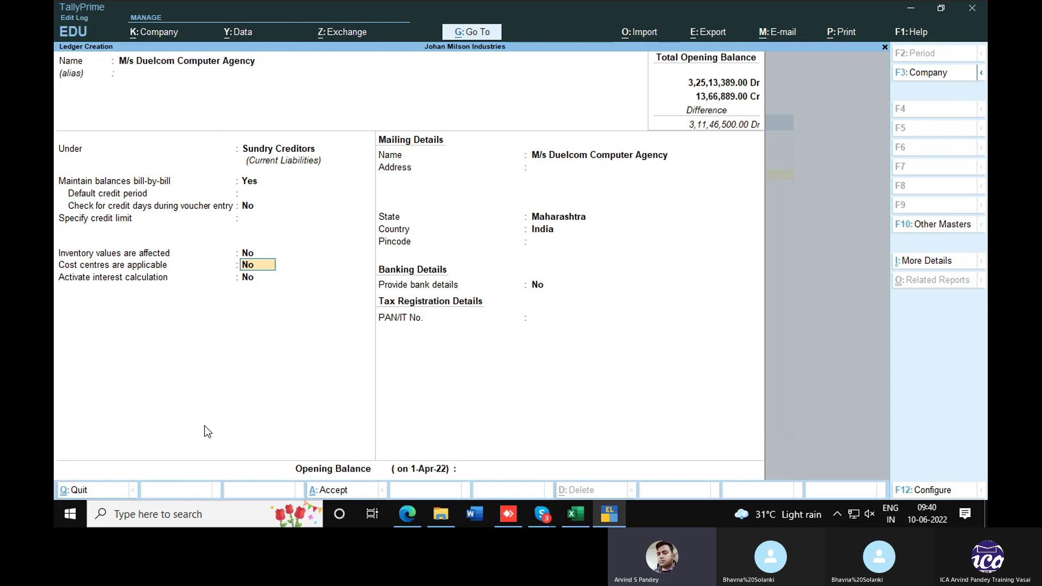
key("ctrl")
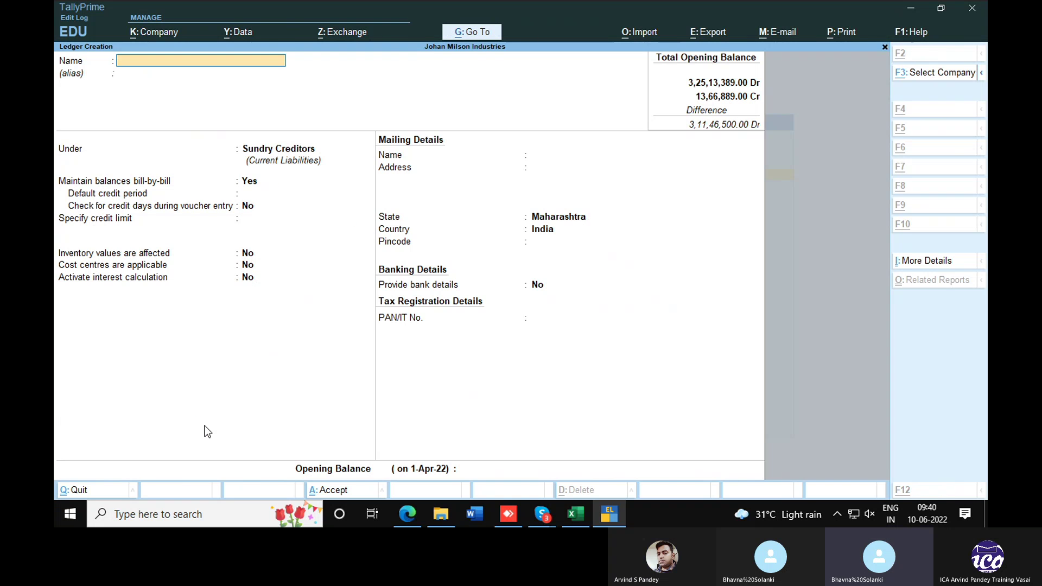
Switch to Excel and select the first purchased product, Lenovo SMPS 250 W, in A26.
key("alt+Tab")
key("Up")
key("Up")
key("Up")
key("Up")
key("Up")
key("Up")
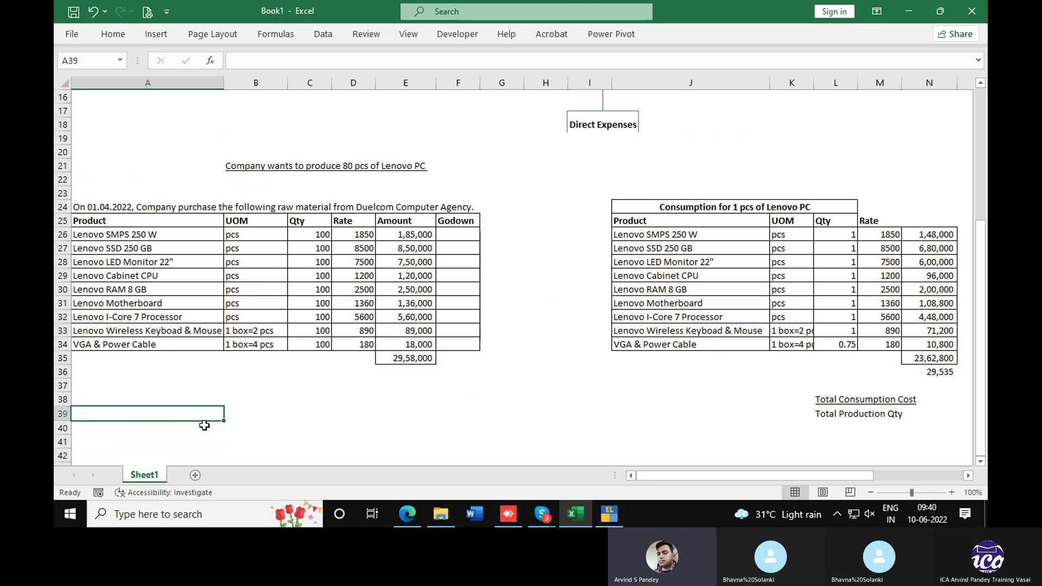
key("Up")
key("Up")
key("Up")
key("Up")
key("Up")
key("Up")
key("Up")
key("Up")
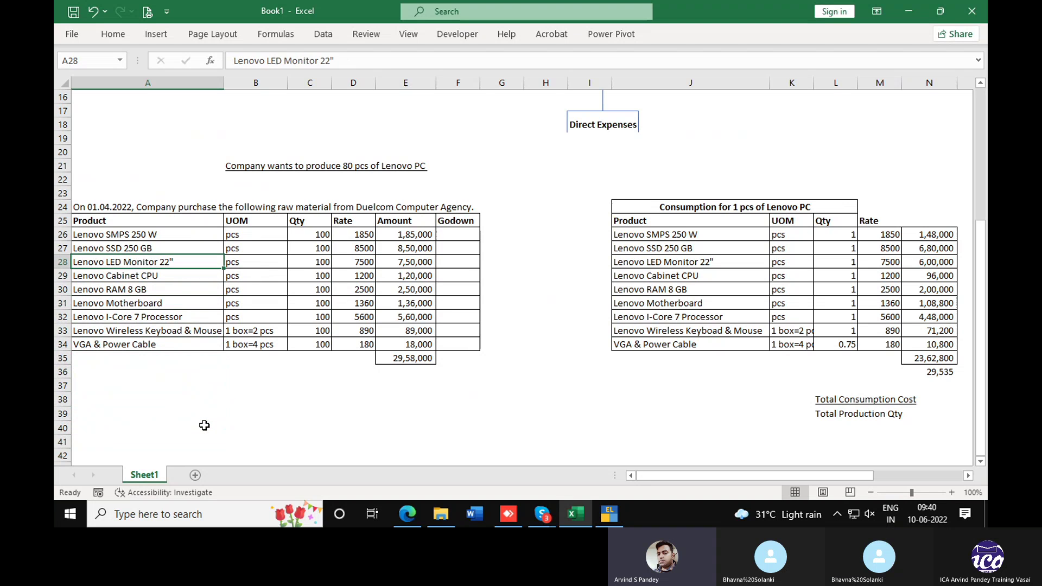
Switch back to TallyPrime and leave ledger creation for the Gateway of Tally.
key("alt+Tab")
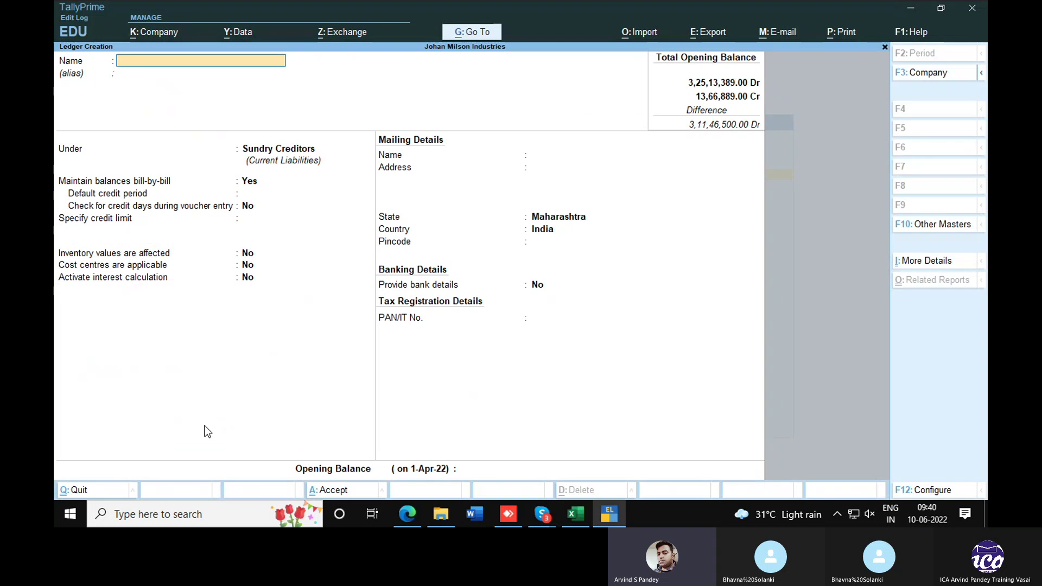
key("Escape")
key("Escape")
key("Escape")
key("n")
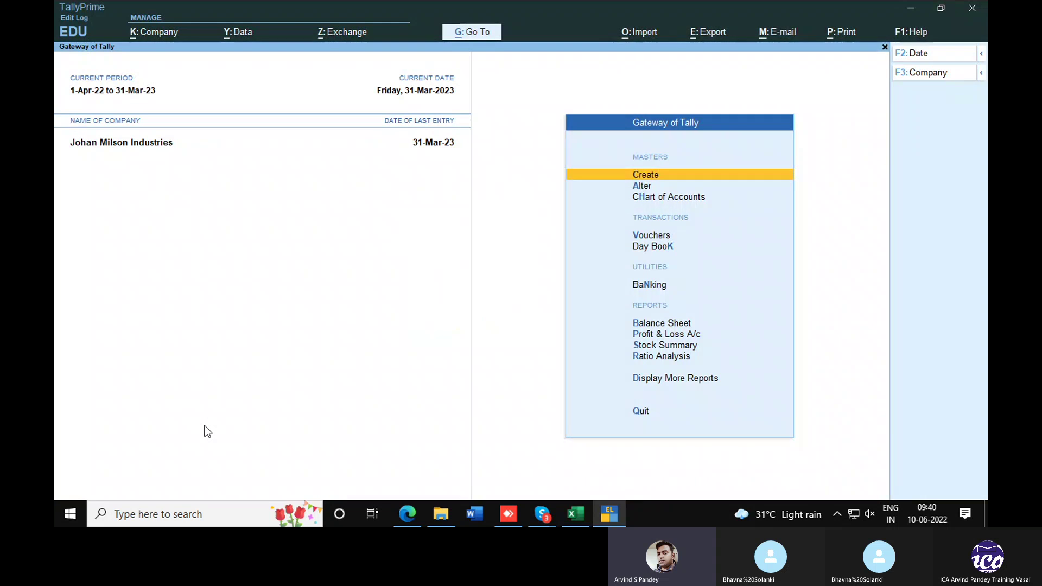
Start a new purchase voucher with the voucher class set to Not Applicable.
key("Down")
key("Down")
key("Down")
key("Return")
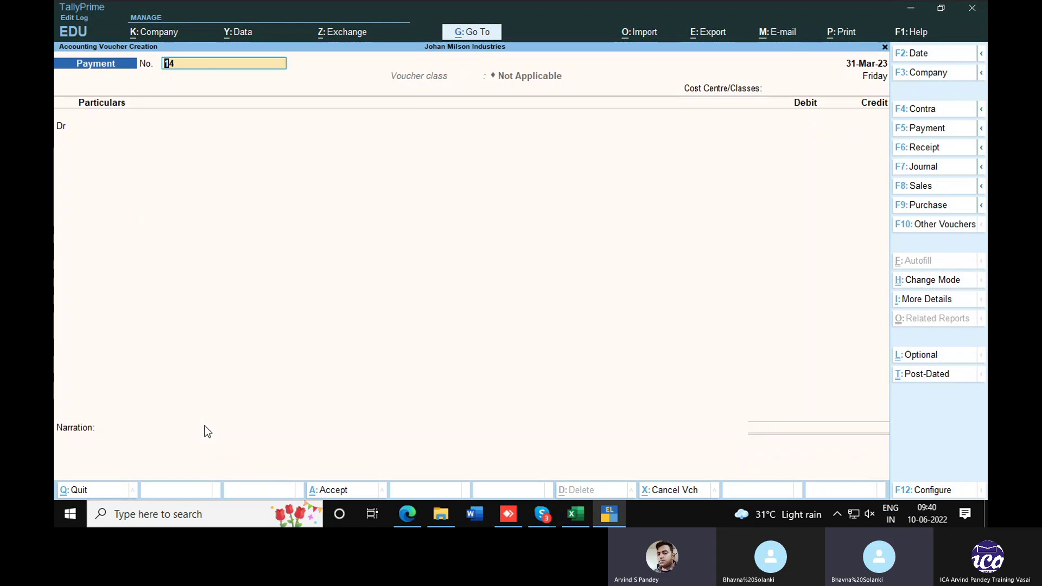
key("F9")
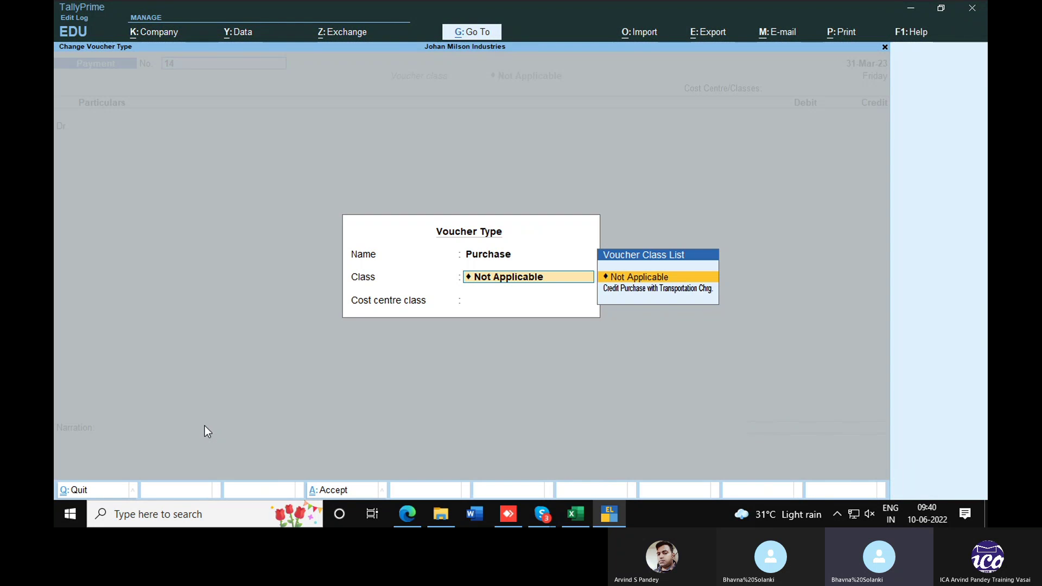
key("Return")
key("Return")
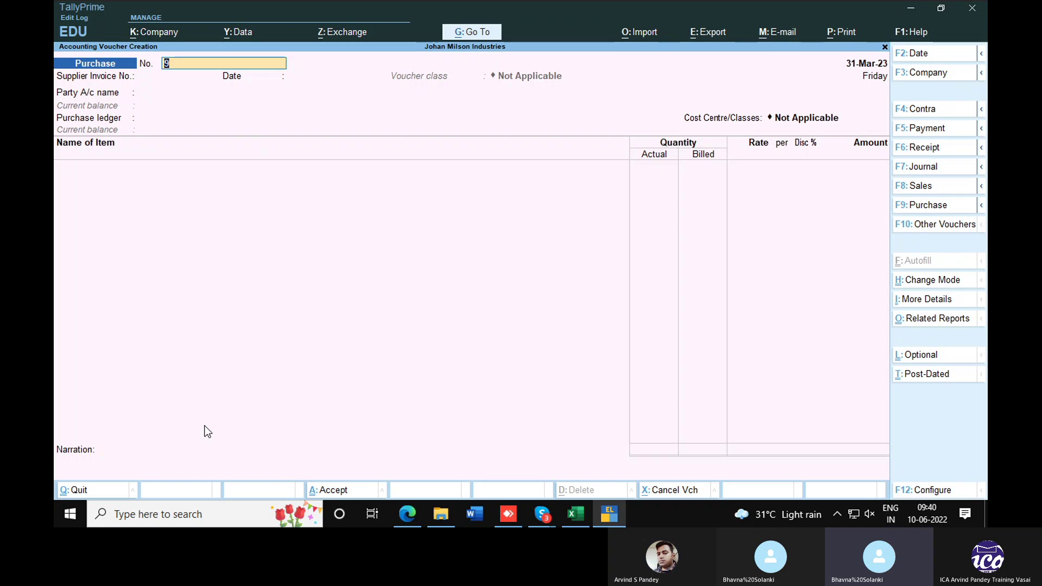
Set the purchase voucher date to 1/4/22.
key("F2")
type("1")
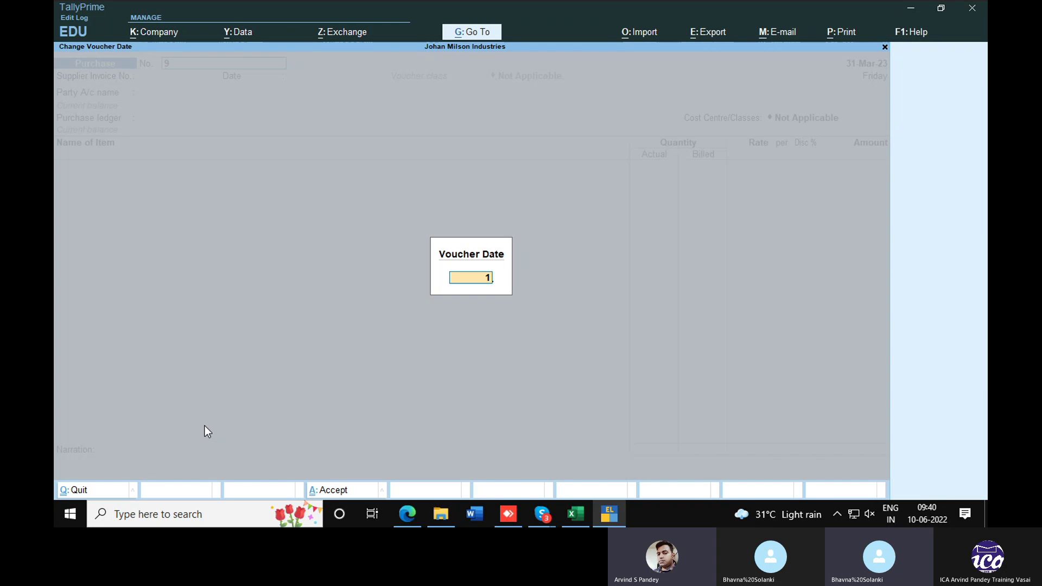
type("/4/22")
key("Return")
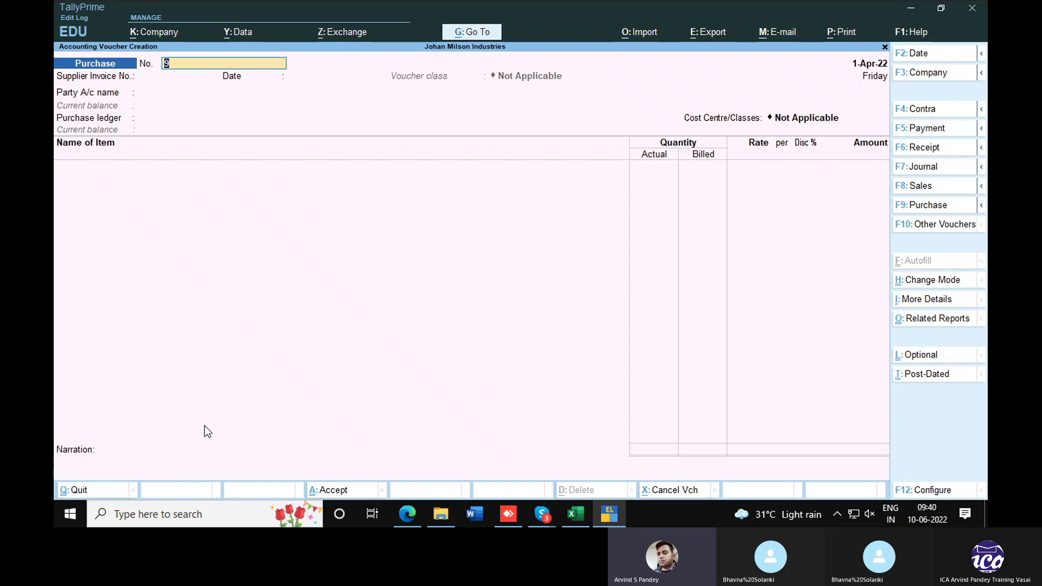
Leave the supplier invoice details blank and set M/s Duelcom Computer Agency as the party, with Purchase as the purchase ledger.
key("Return")
key("Return")
key("Return")
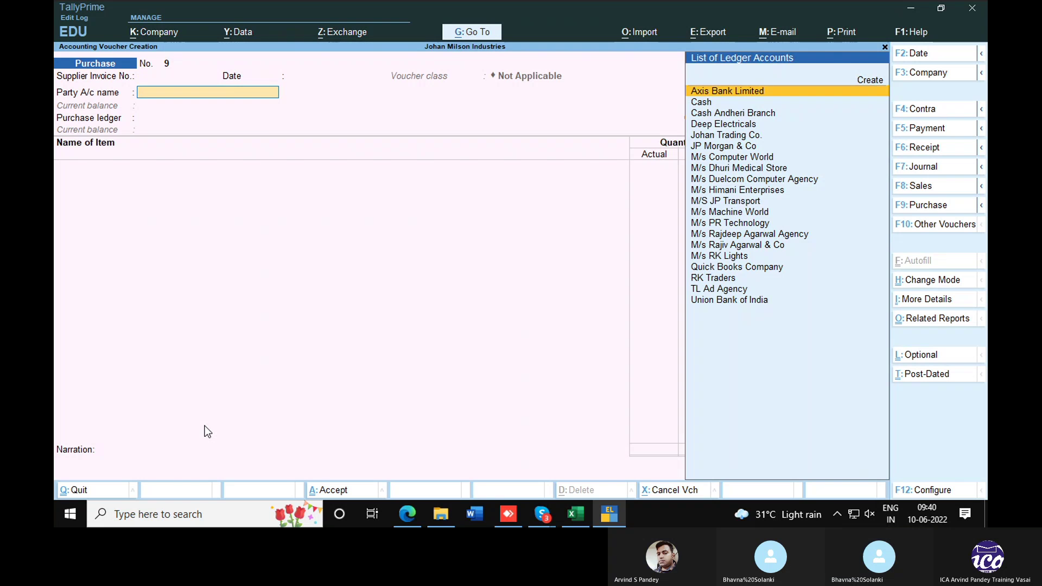
type("M")
key("Down")
key("Down")
key("Return")
key("Return")
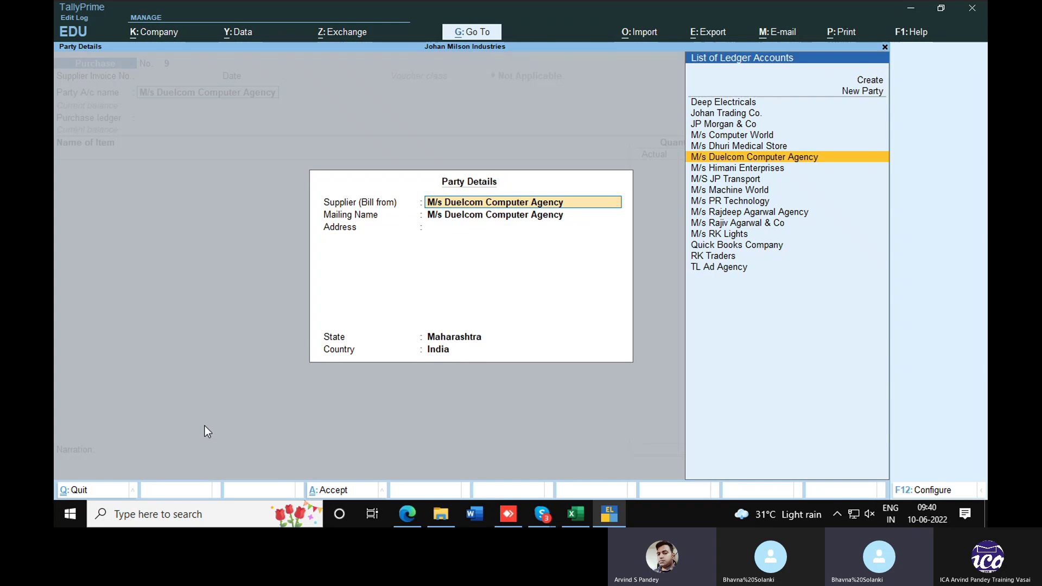
key("ctrl+a")
key("Return")
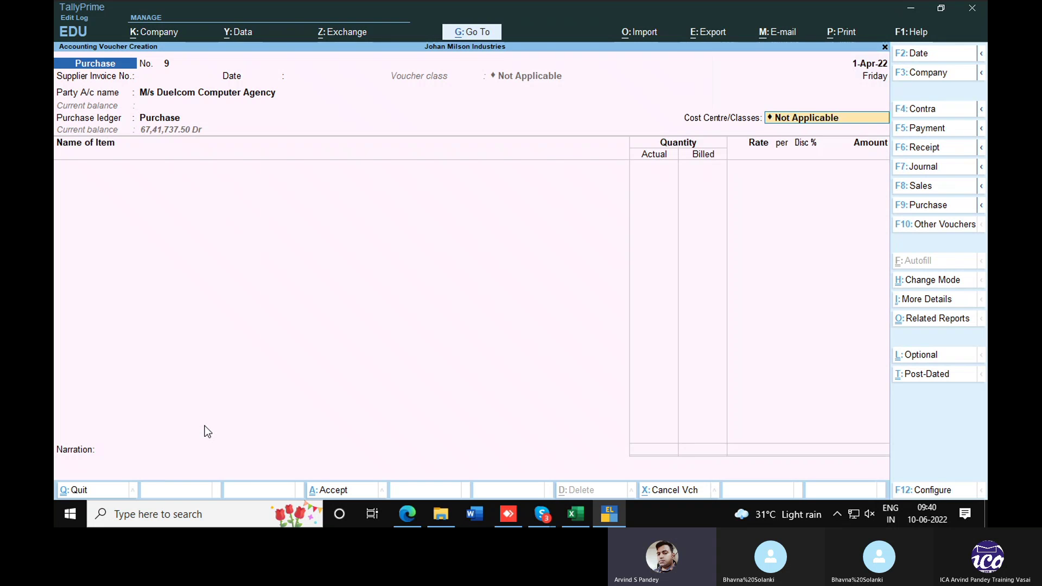
Start a new stock item from the voucher and name it Lenovo SMPS 250 W, copied from A26 of the Excel sheet.
key("alt+Tab")
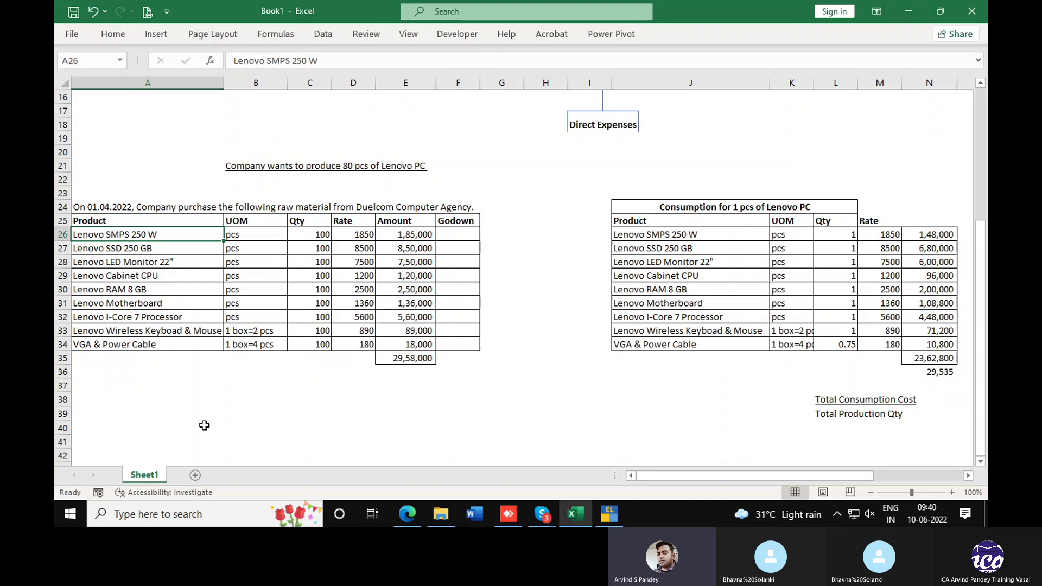
key("alt+Tab")
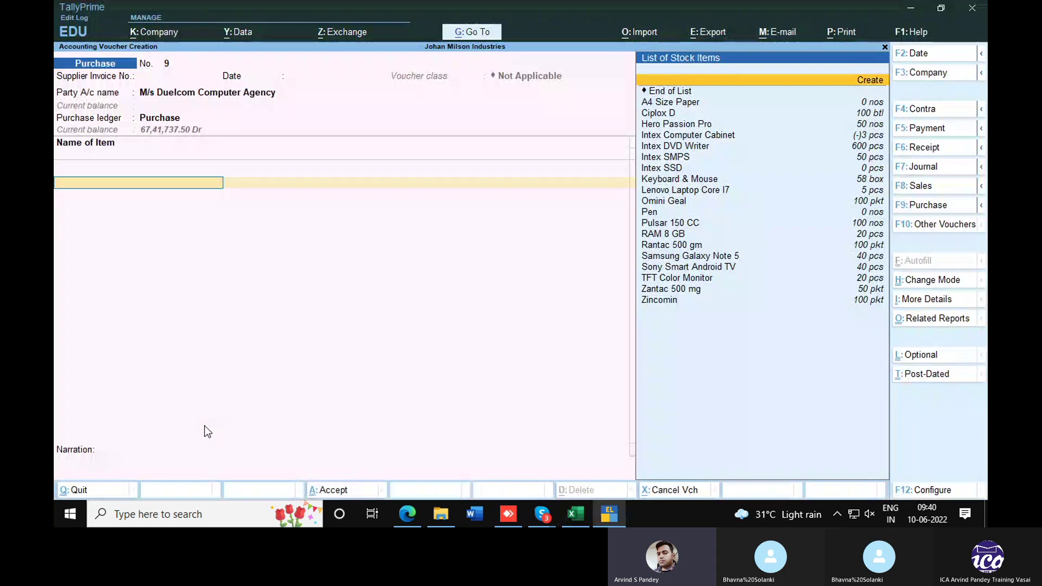
key("alt+c")
key("alt+Tab")
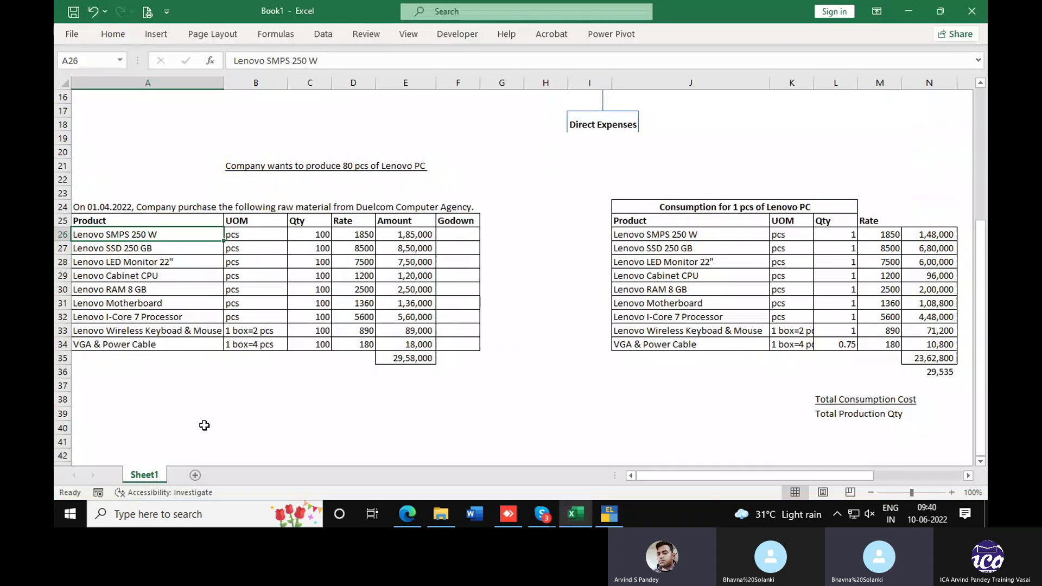
key("ctrl+c")
key("alt+Tab")
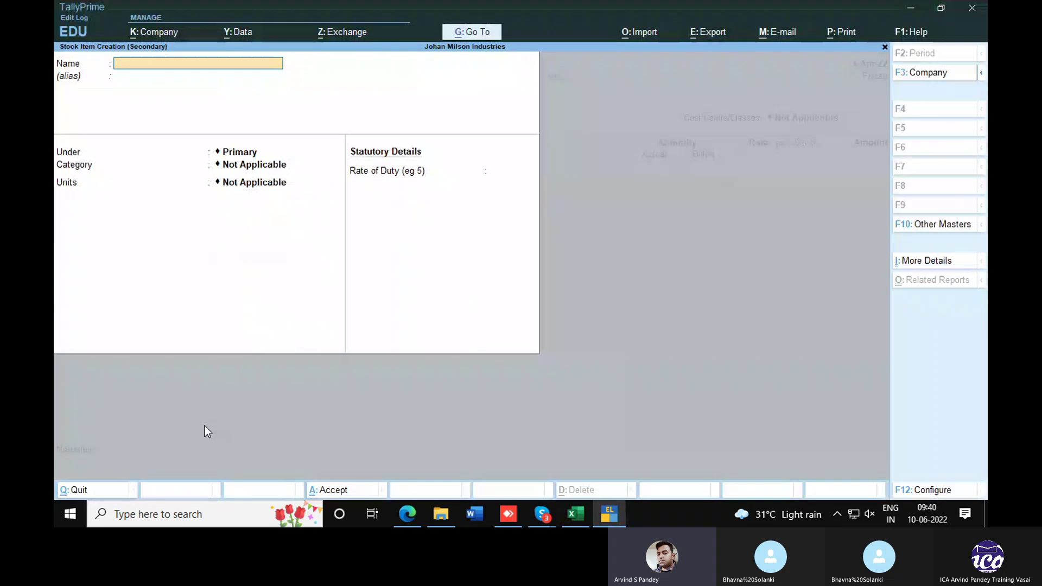
key("ctrl+alt+v")
Keep the stock item under Primary without a category, set its unit to pcs, and save it.
key("Return")
key("Return")
key("Return")
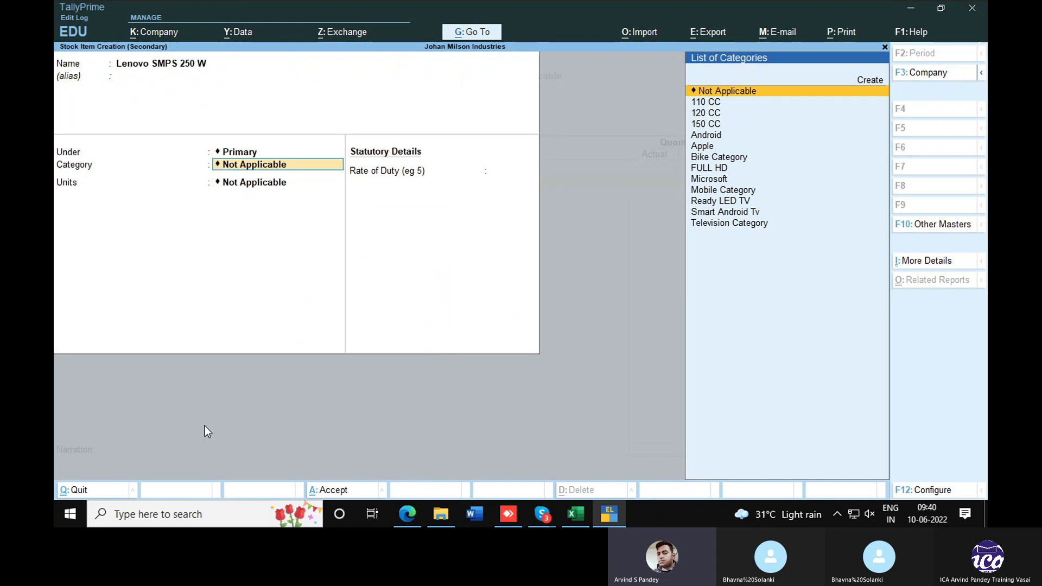
key("Return")
key("Down")
key("Down")
key("Down")
key("Down")
key("Down")
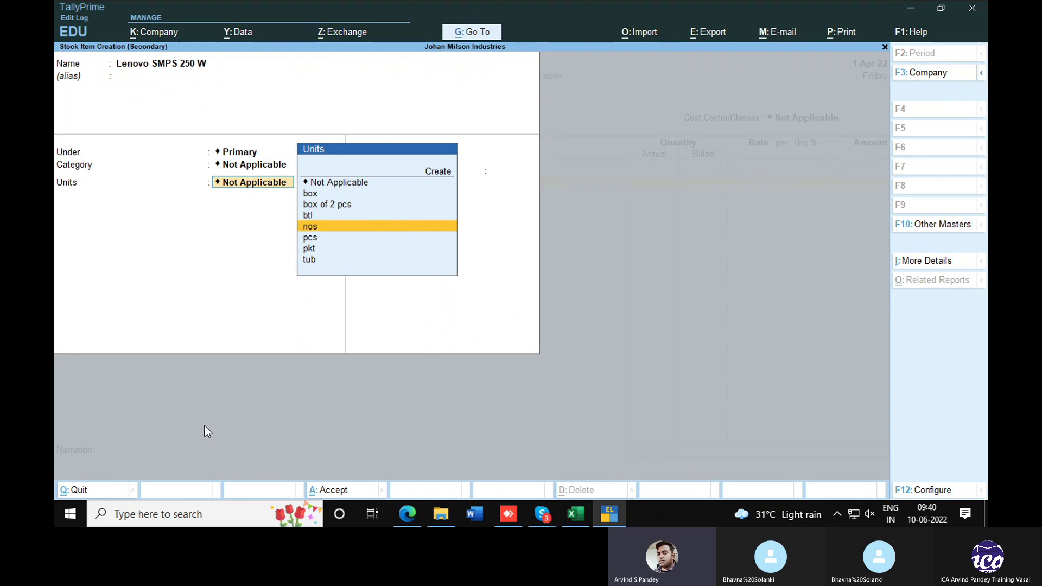
key("Return")
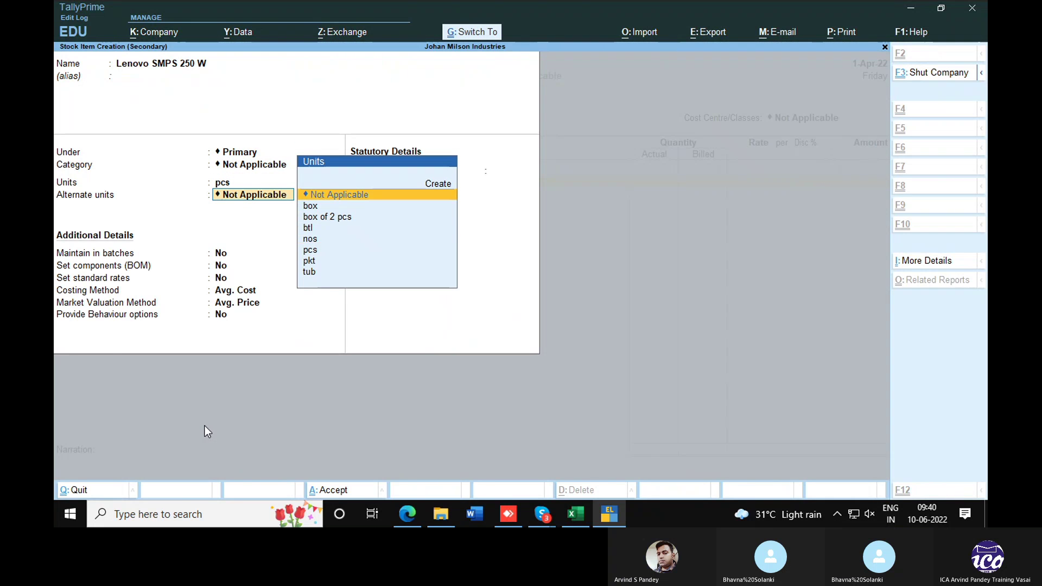
key("ctrl+a")
Add Lenovo SMPS 250 W to the purchase voucher and allocate it to the Andheri godown.
key("Return")
key("Return")
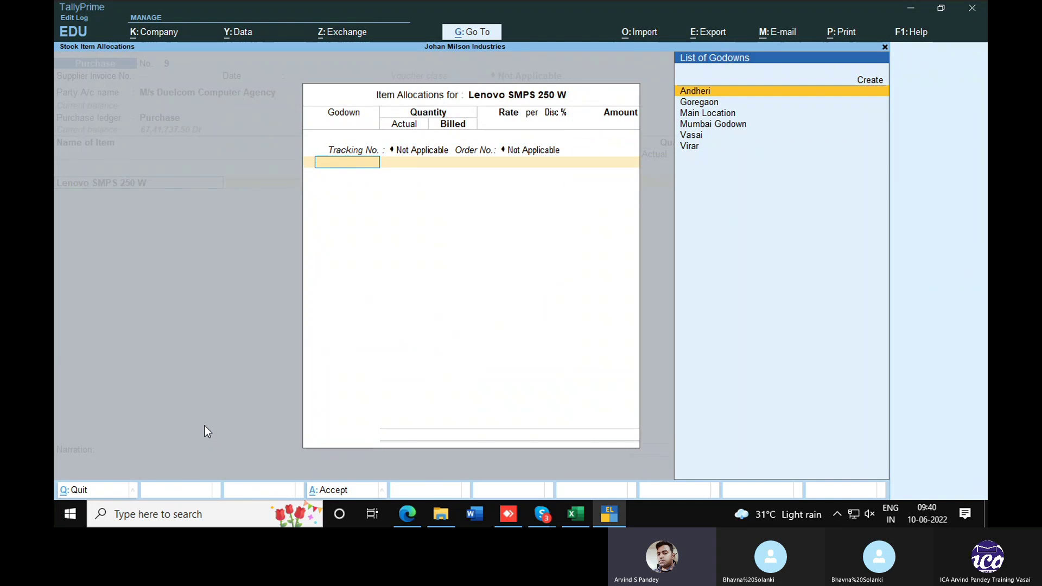
key("Return")
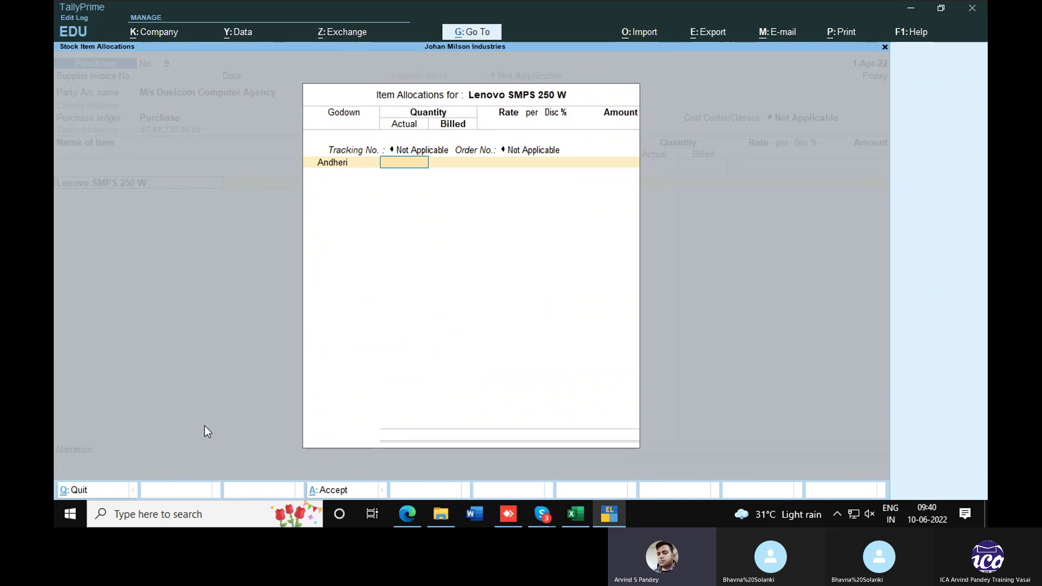
Switch to Excel and merge the Godown cells F26:F34 into one centred cell.
key("alt+Tab")
key("Right")
key("Right")
key("Right")
key("Right")
key("Right")
key("shift+Down")
key("shift+Down")
key("shift+Down")
key("shift+Down")
key("shift+Down")
key("shift+Down")
key("shift+Down")
key("shift+Down")
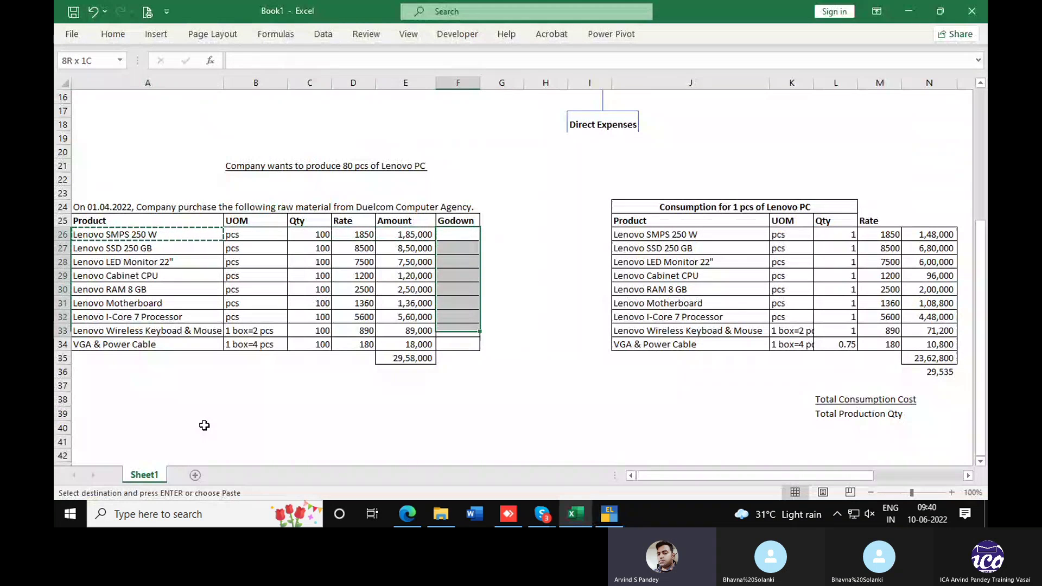
Enter Andheri as the godown in the merged cell F26:F34.
type("A")
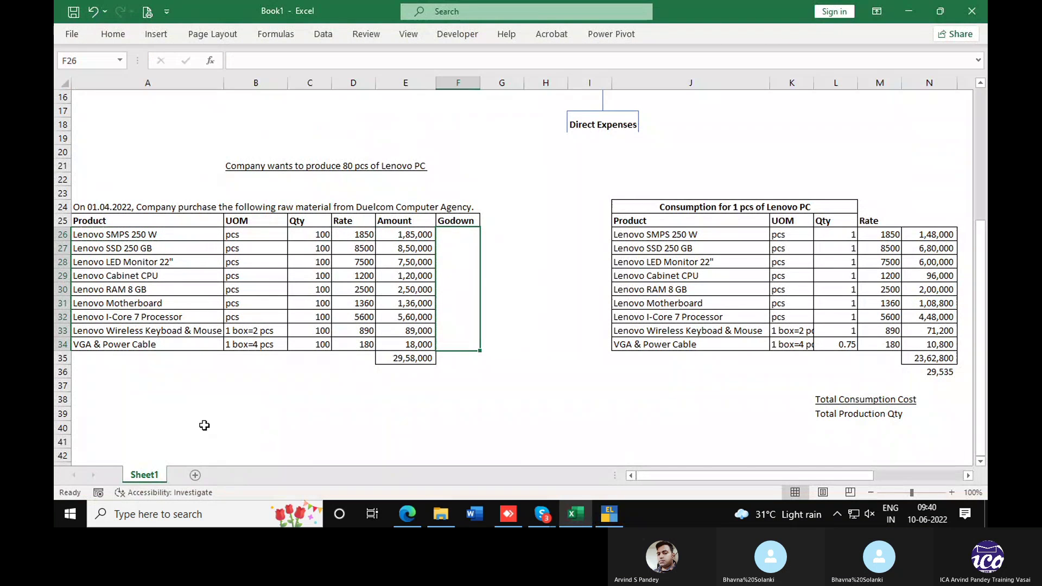
type("ndheri")
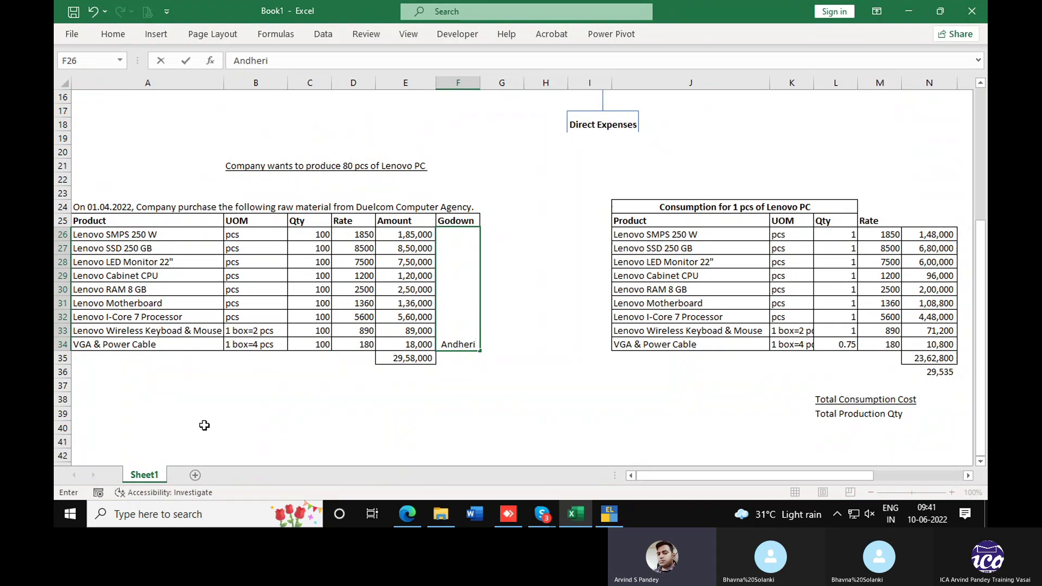
key("ctrl+Return")
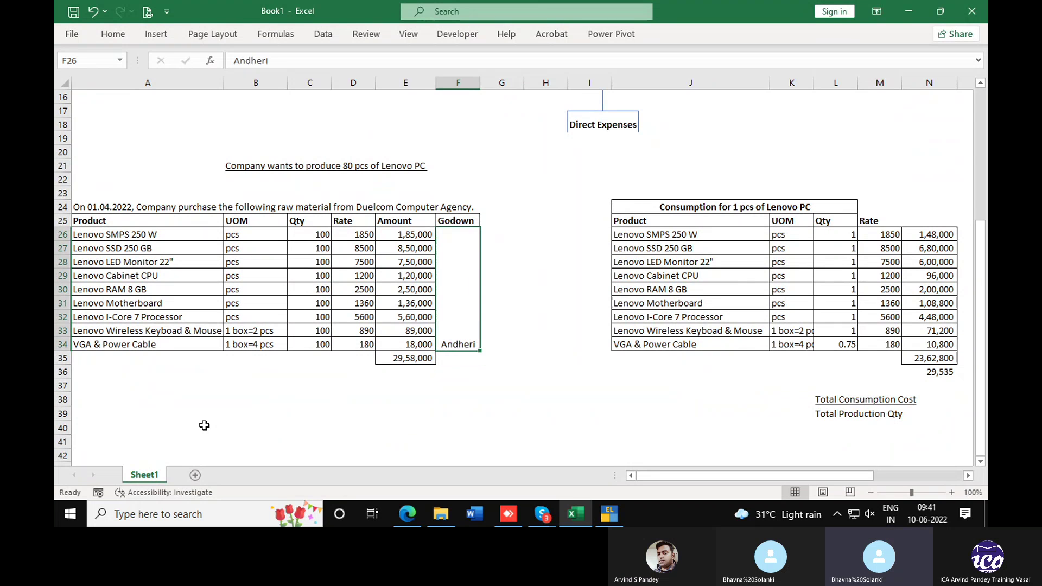
Make the Andheri entry bold and centre it vertically in the merged Godown cell.
key("ctrl+b")
left_click(113, 34)
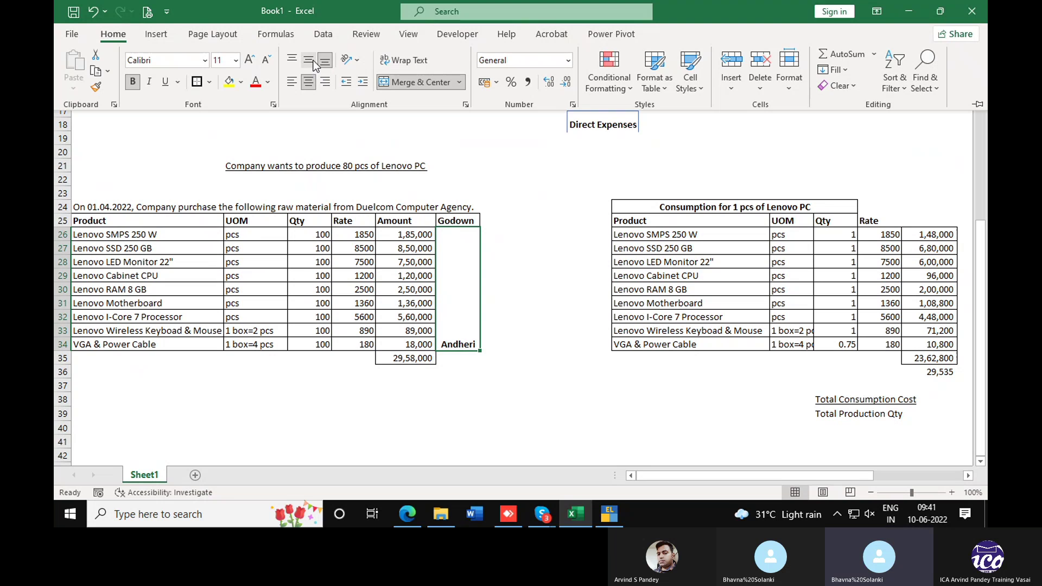
left_click(308, 59)
left_click(545, 358)
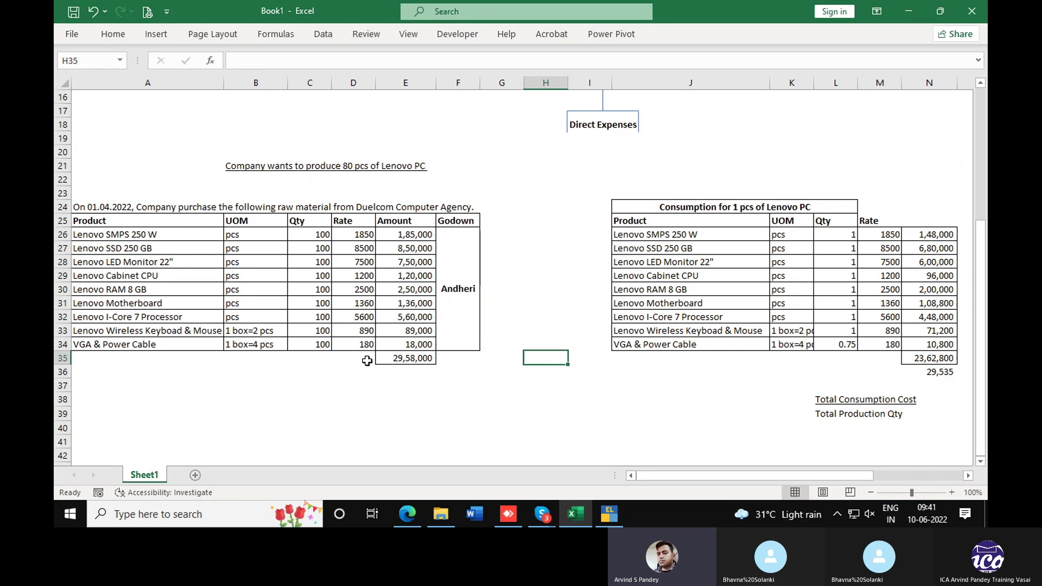
Switch to TallyPrime and set the actual and billed quantities of Lenovo SMPS 250 W to 100 pcs.
key("alt+Tab")
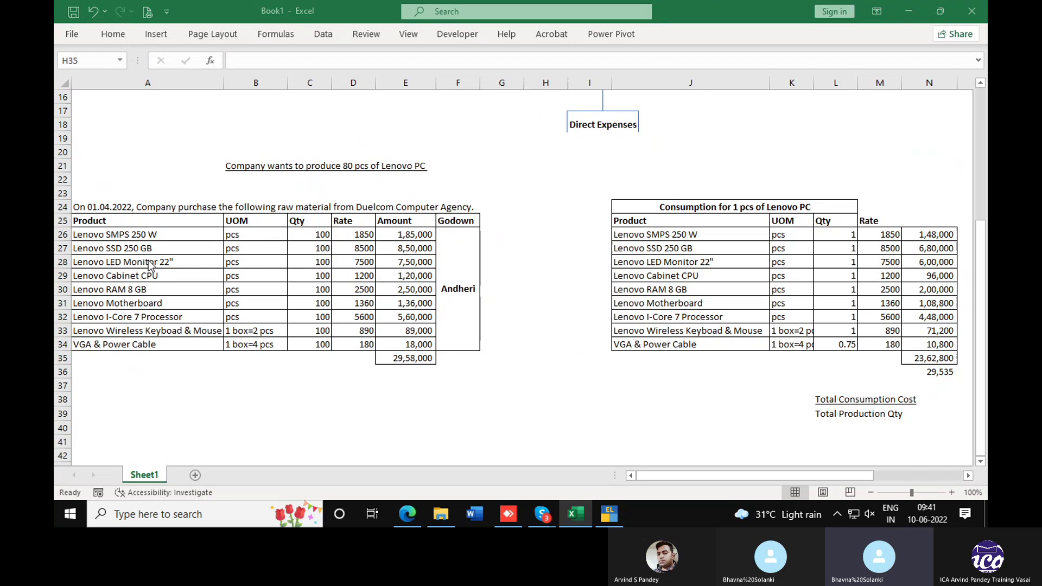
type("100")
key("Return")
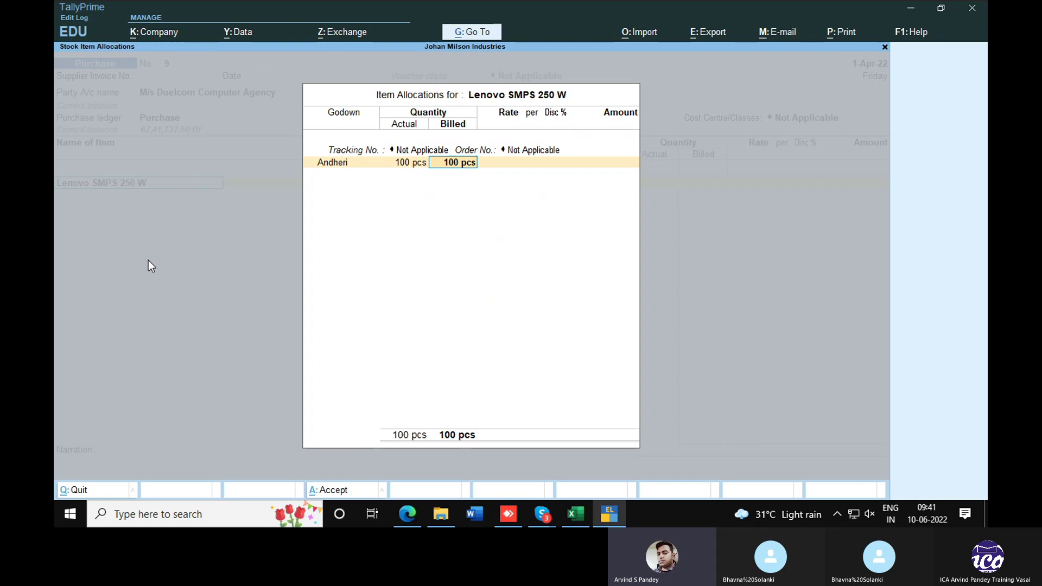
type("100")
key("Return")
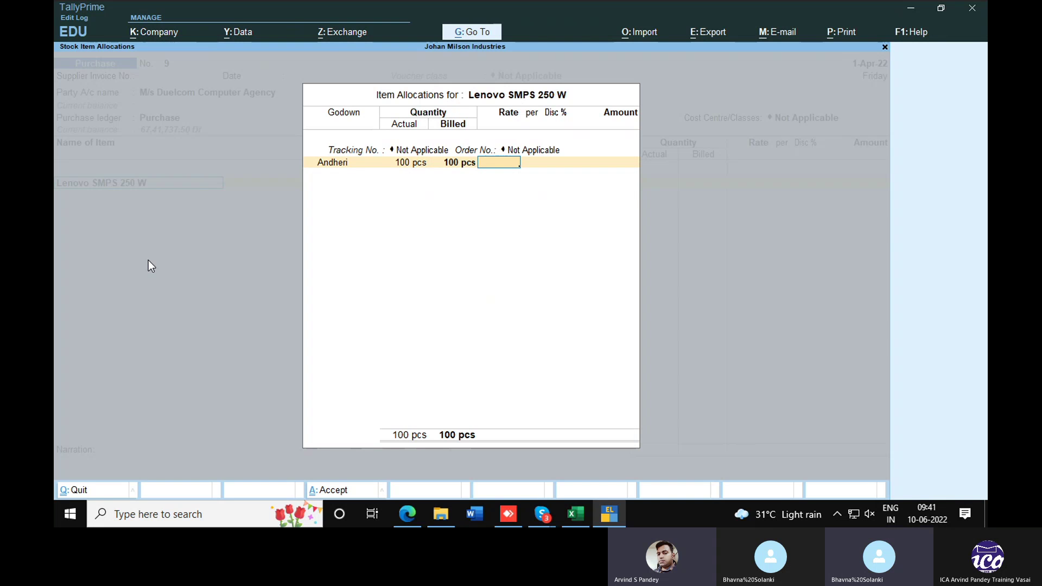
Set the Lenovo SMPS 250 W rate to 1850 per pcs and complete its item allocation.
key("alt+Tab")
key("alt+Tab")
type("1850")
key("Return")
key("Return")
key("Return")
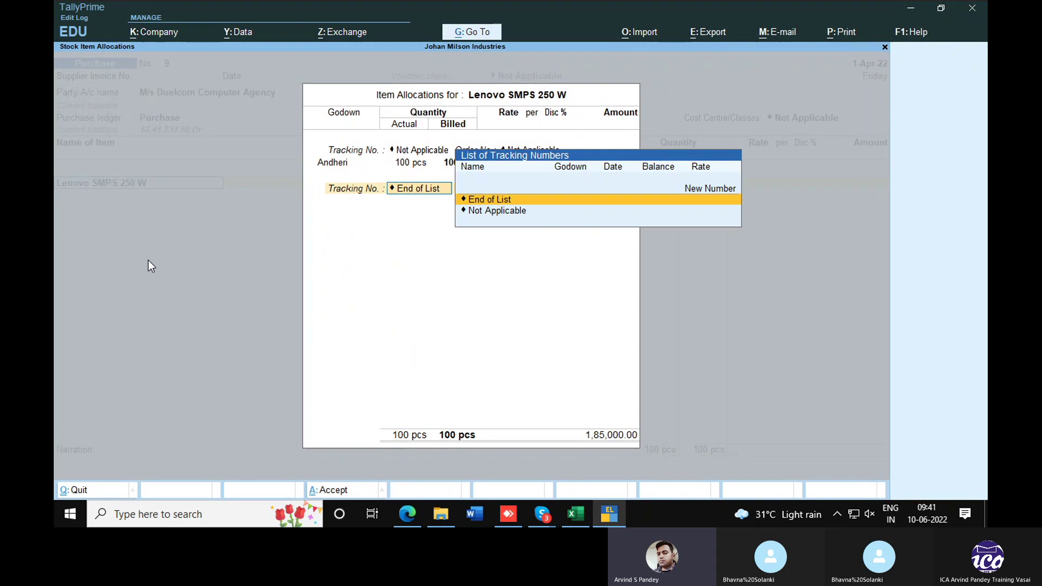
key("Return")
key("Return")
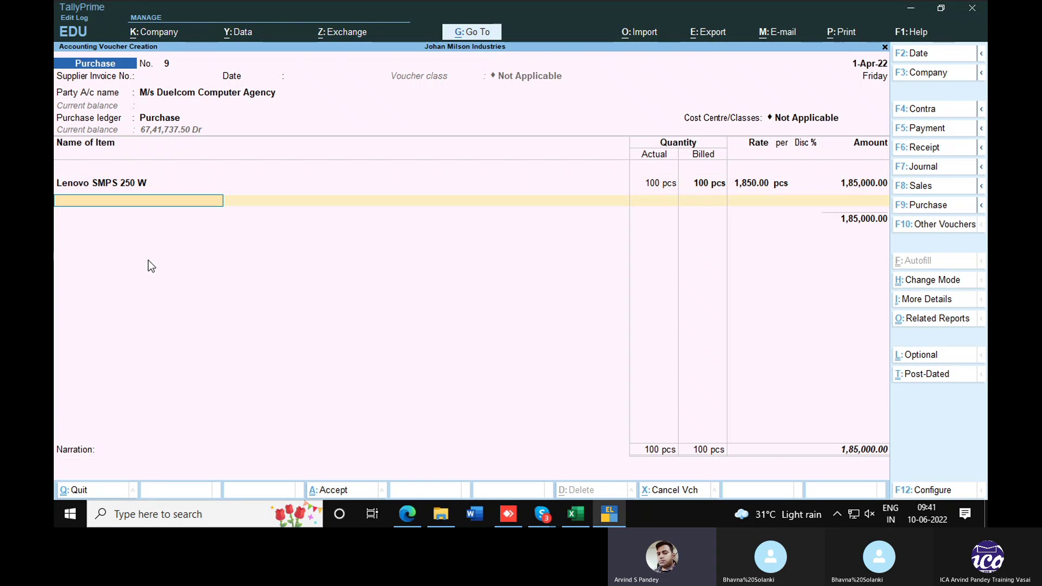
Start a new stock item from the voucher and name it Lenovo SSD 250 GB, copied from cell A27 of the Excel purchase table.
key("alt+c")
key("alt+Tab")
key("Up")
key("Left")
key("Up")
key("Up")
key("Up")
key("Up")
key("Up")
key("Up")
key("Up")
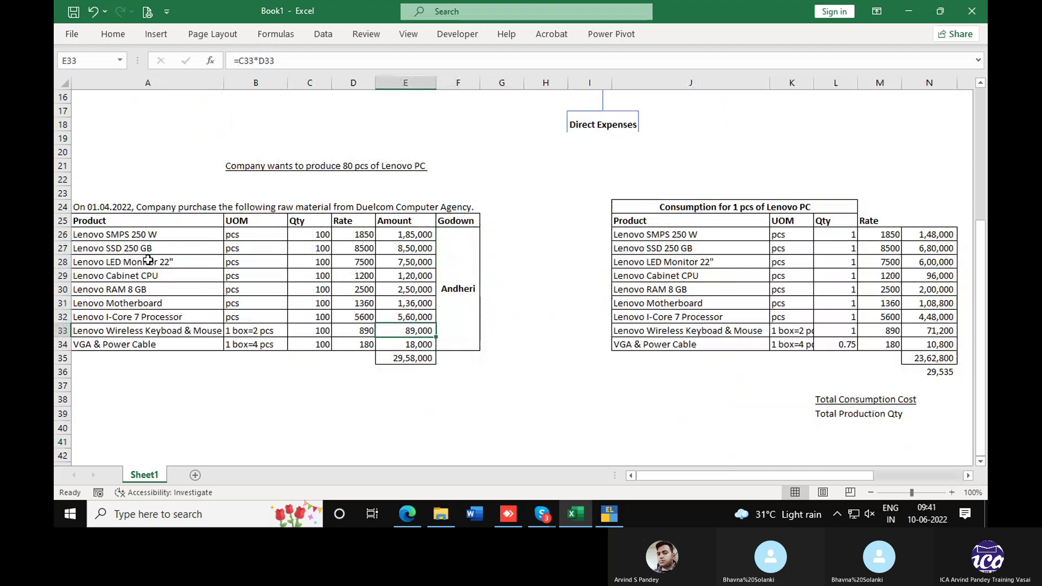
key("Left")
key("Left")
key("Left")
key("Left")
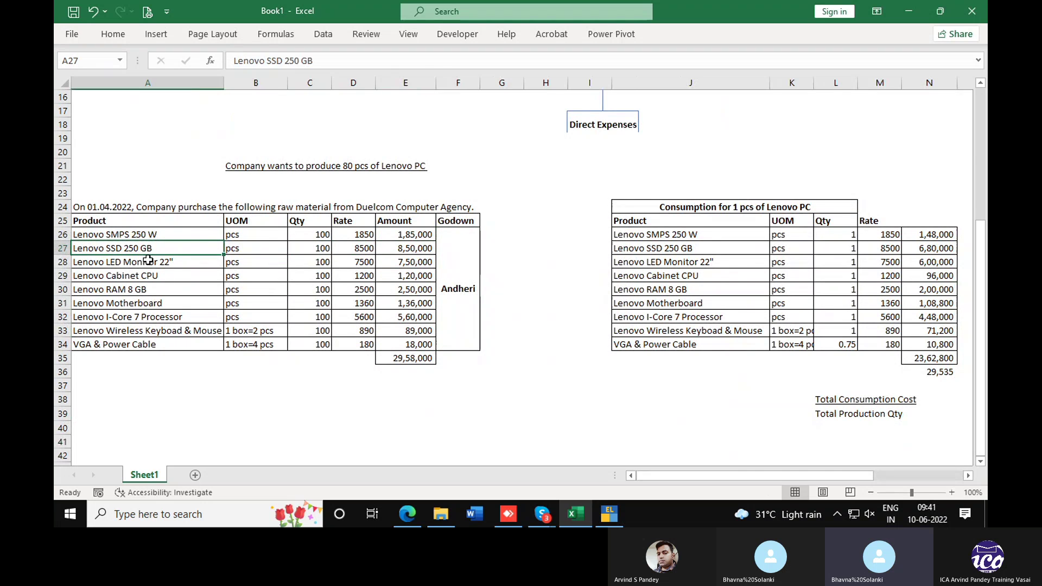
key("ctrl+c")
key("alt+Tab")
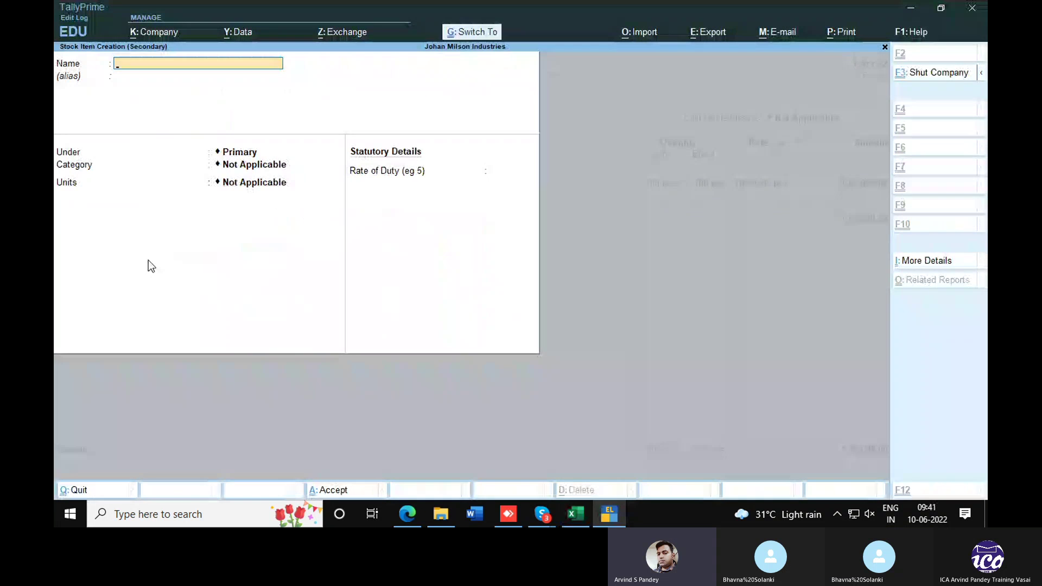
key("ctrl+alt+v")
Keep the Lenovo SSD 250 GB stock item under Primary, set its unit to pcs and save it.
key("Return")
key("Return")
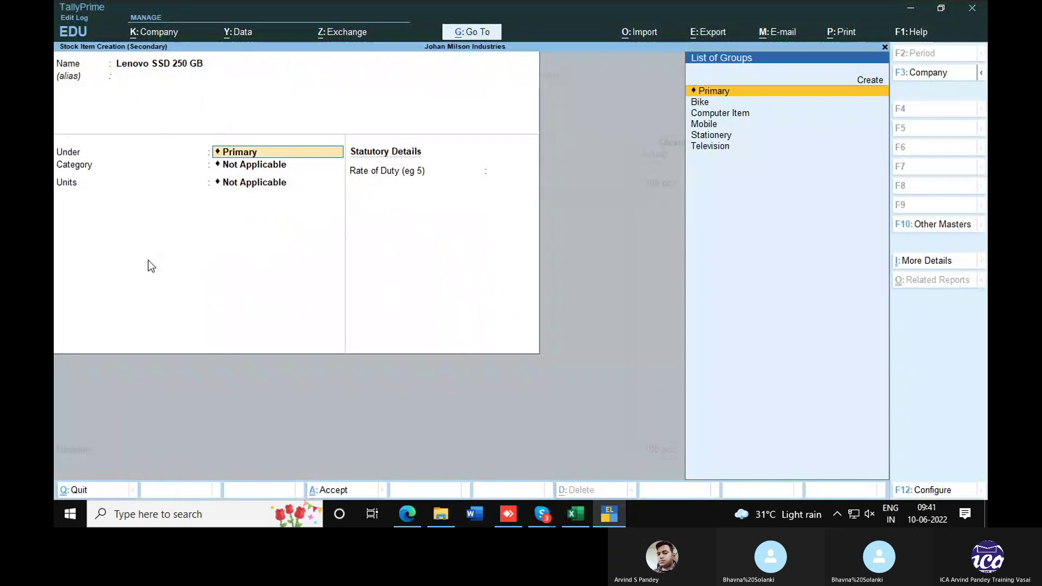
key("Return")
key("Return")
key("Down")
key("Down")
key("Down")
key("Down")
key("Down")
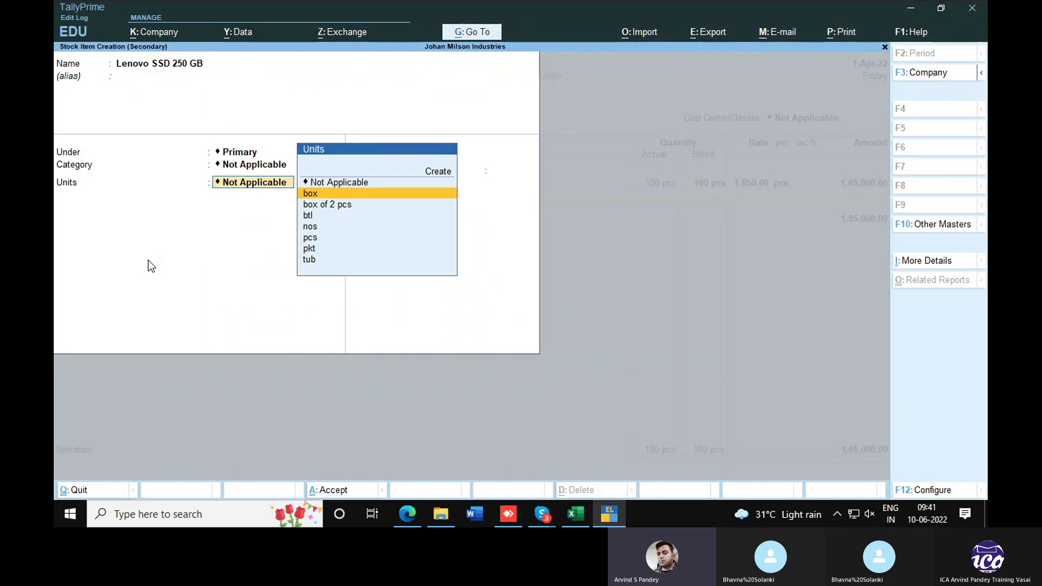
key("Return")
key("ctrl+a")
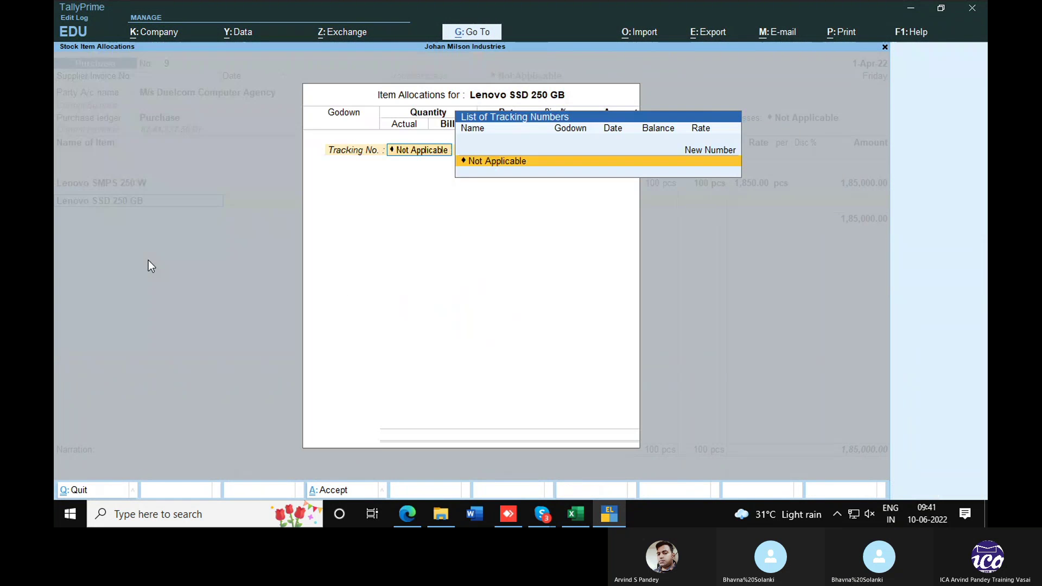
Allocate 100 pcs of Lenovo SSD 250 GB, actual and billed, to the Andheri godown without tracking or order numbers.
key("Return")
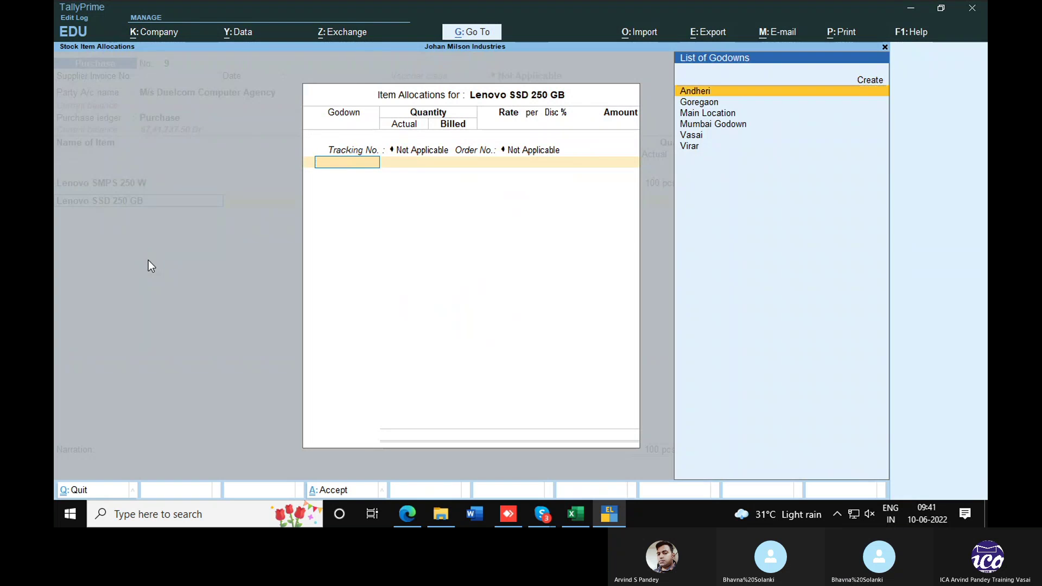
key("Return")
key("Return")
key("Return")
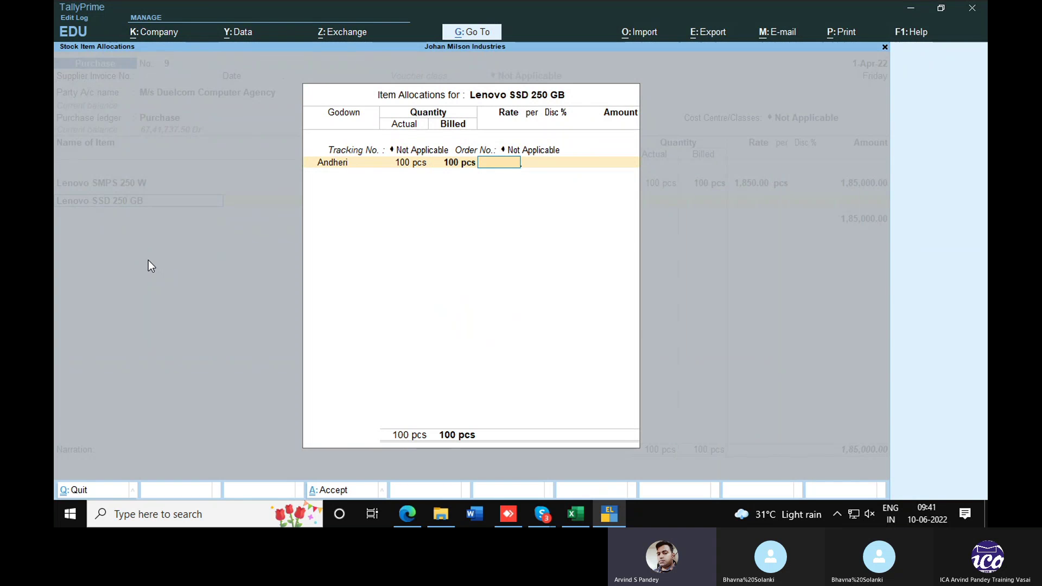
Set the Lenovo SSD 250 GB rate to 8,500 per pcs and accept its item allocation.
key("alt+Tab")
key("alt+Tab")
type("8,500")
key("Return")
key("Return")
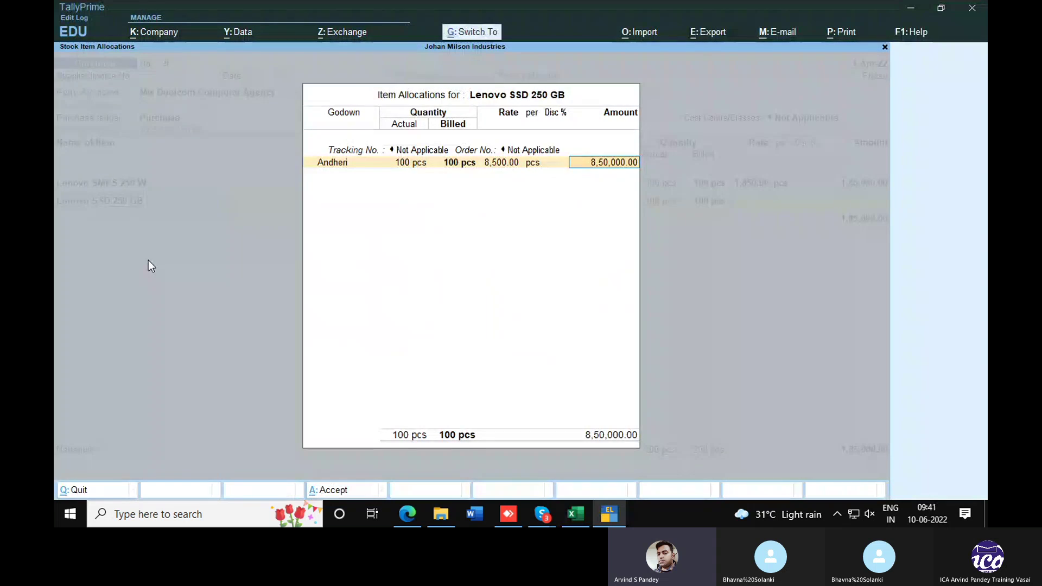
key("ctrl+a")
key("Return")
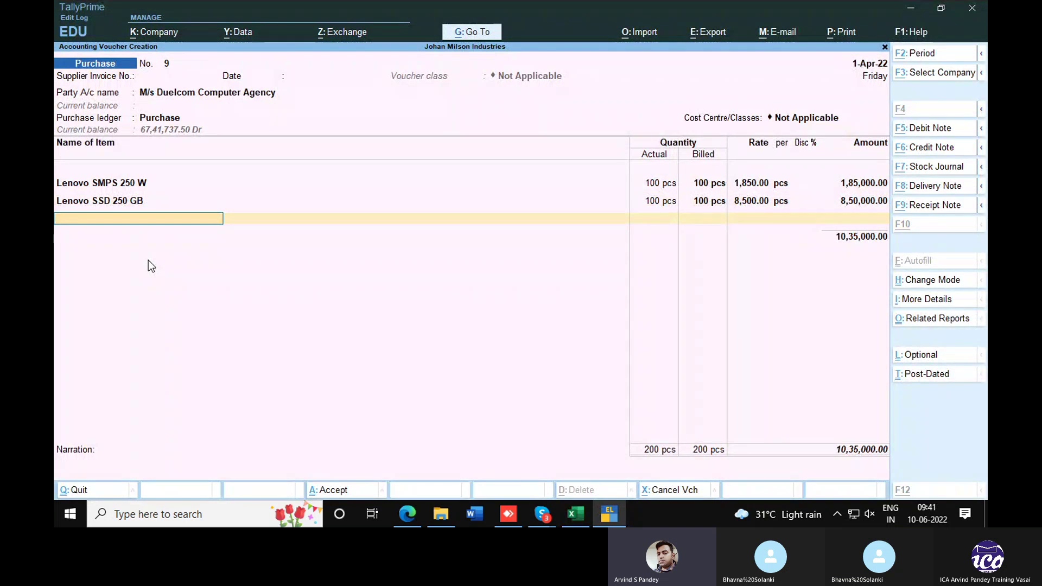
Start another stock item and name it Lenovo LED Monitor 22", copied from the Excel purchase table.
key("alt+Tab")
left_click(148, 262)
key("ctrl+c")
key("alt+Tab")
key("ctrl+alt+v")
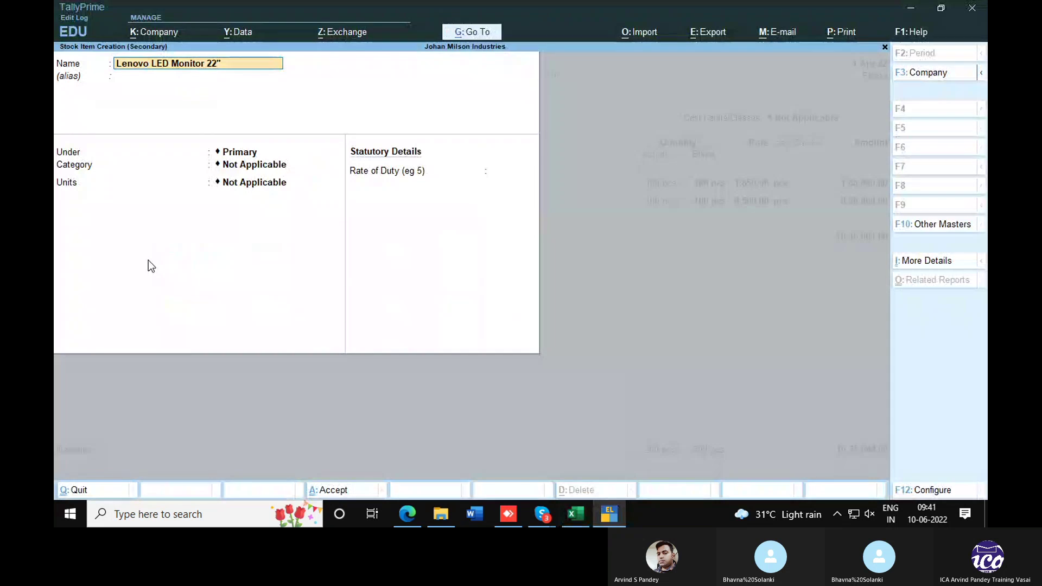
Save the stock item Lenovo LED Monitor 22" under Primary with no category and pcs as its unit.
key("Return")
key("Return")
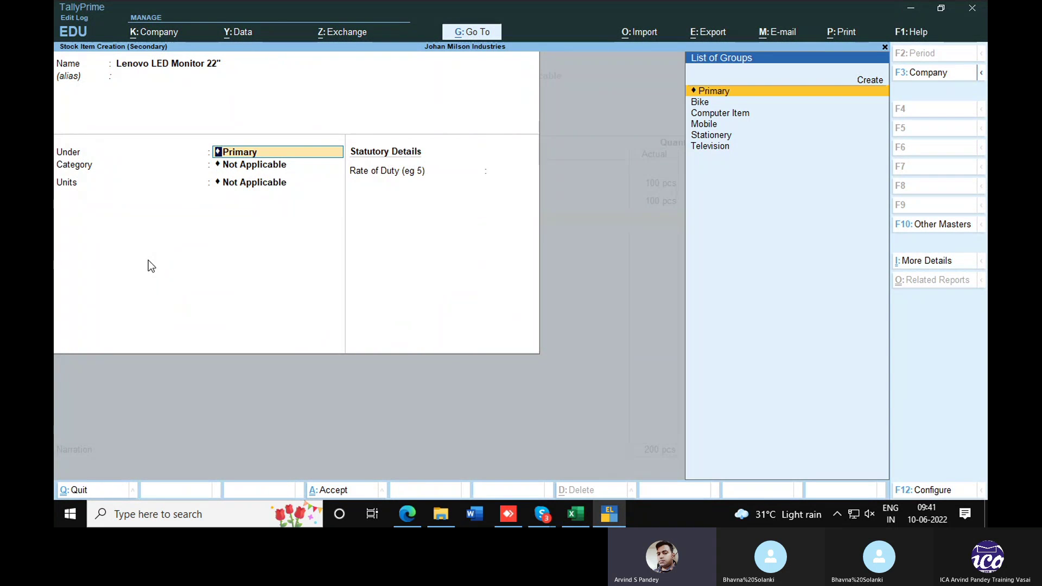
key("Return")
key("Return")
key("Down")
key("Down")
key("Down")
key("Down")
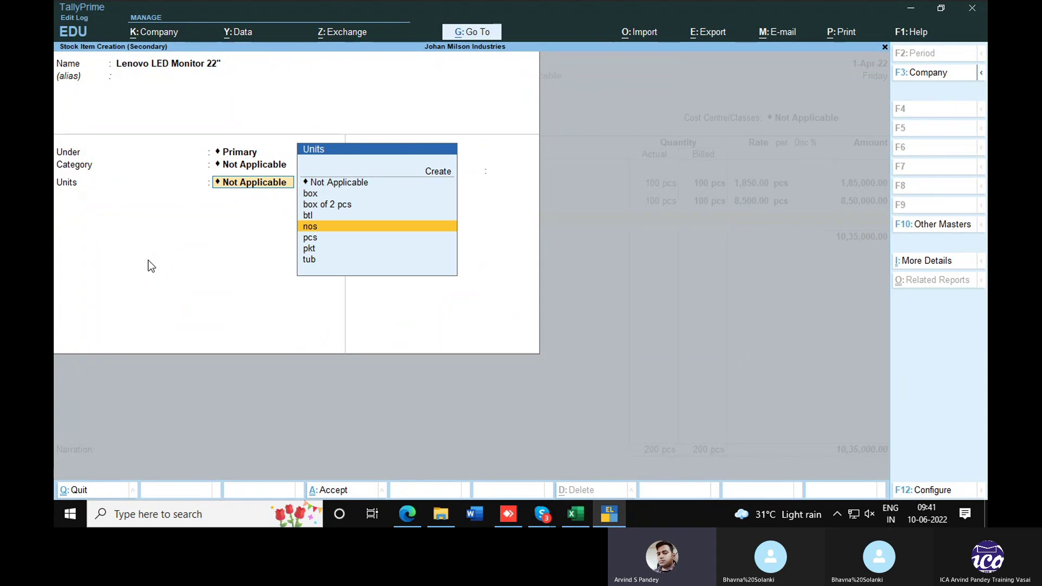
key("Down")
key("Return")
key("ctrl+a")
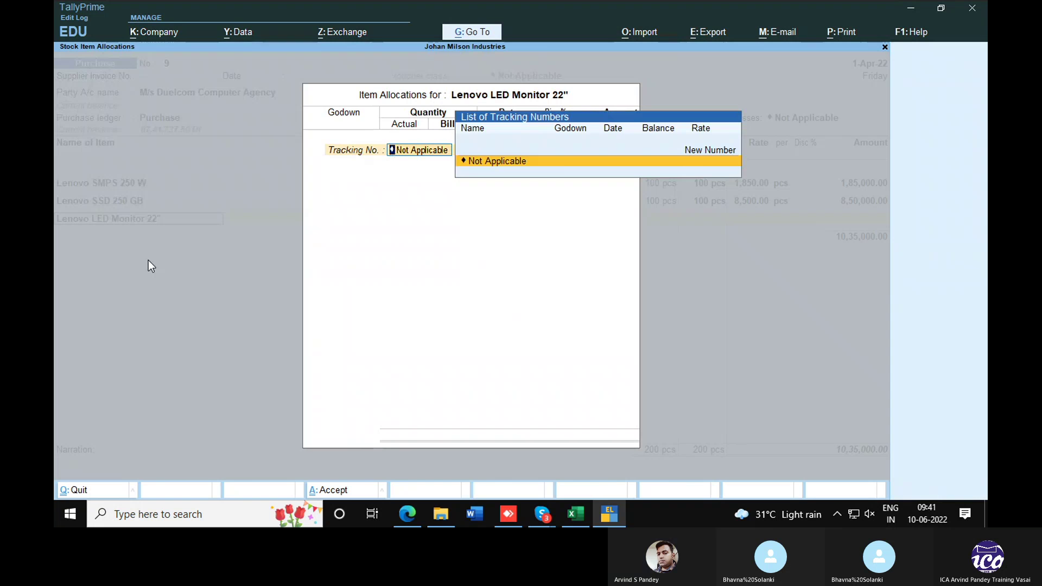
Allocate 100 pcs of Lenovo LED Monitor 22" to the Andheri godown without a tracking or order number.
key("Return")
key("Return")
type("1")
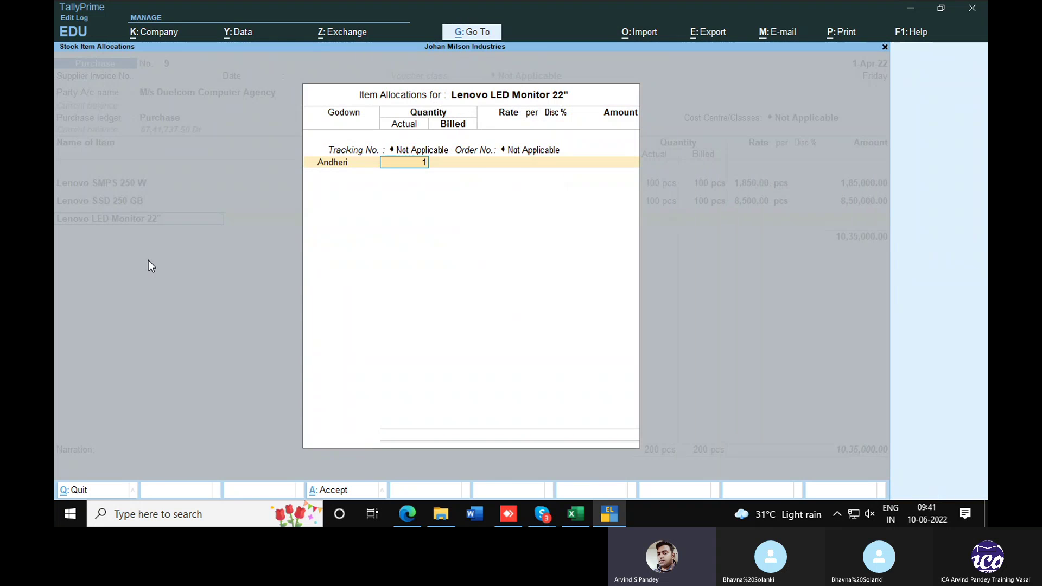
type("00 pcs")
key("Return")
key("Return")
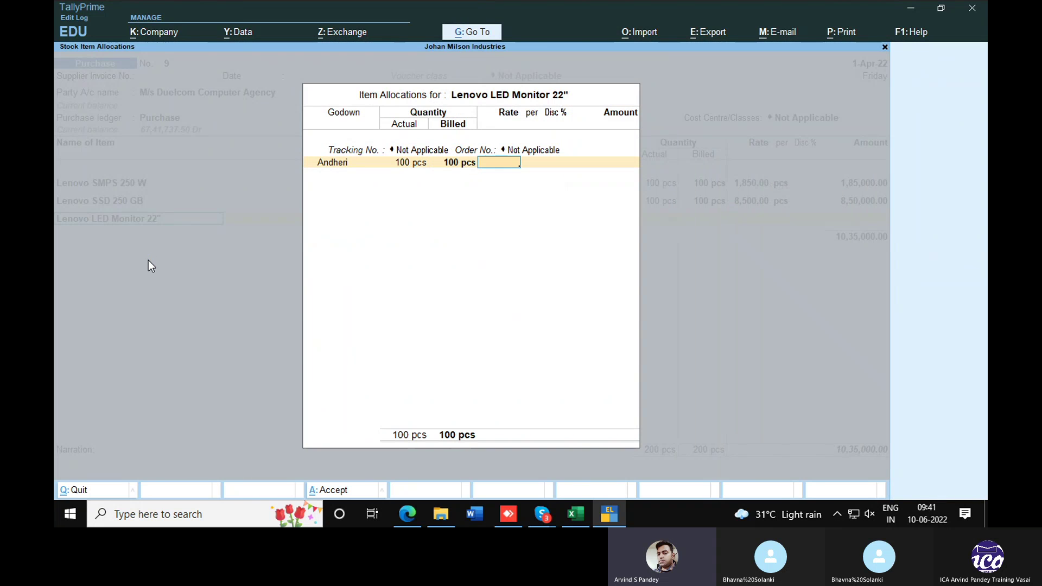
Set the Lenovo LED Monitor 22" rate to 7,500 per pcs, checking the Excel sheet, and accept the allocation.
key("alt+Tab")
key("alt+Tab")
type("7,500")
key("Return")
key("Return")
key("Return")
key("Return")
key("Return")
Start a new stock item from the purchase voucher and name it Lenovo Cabinet CPU, copying the name from the Excel product list.
key("alt+c")
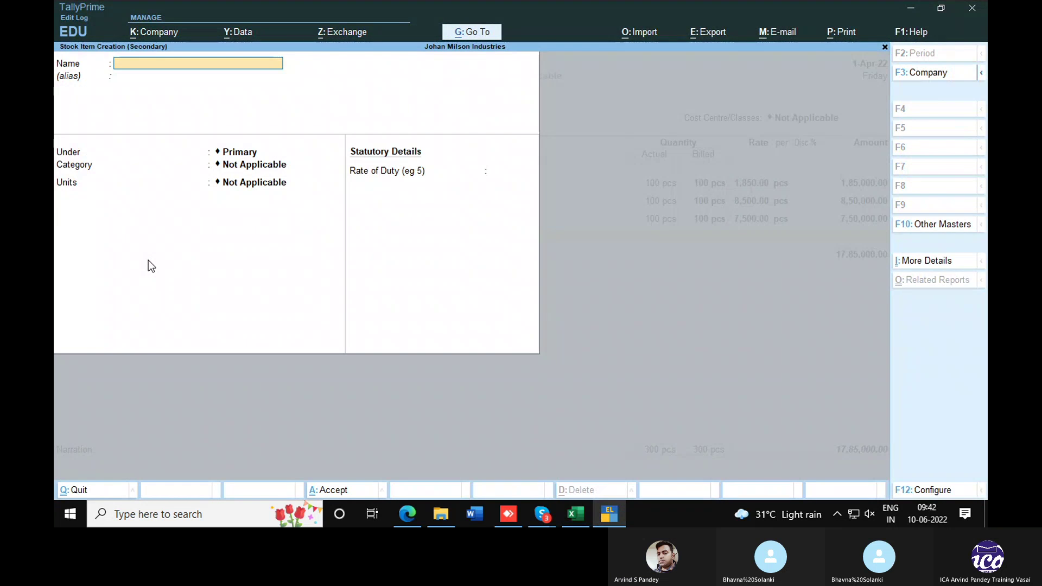
key("alt+Tab")
key("ctrl+c")
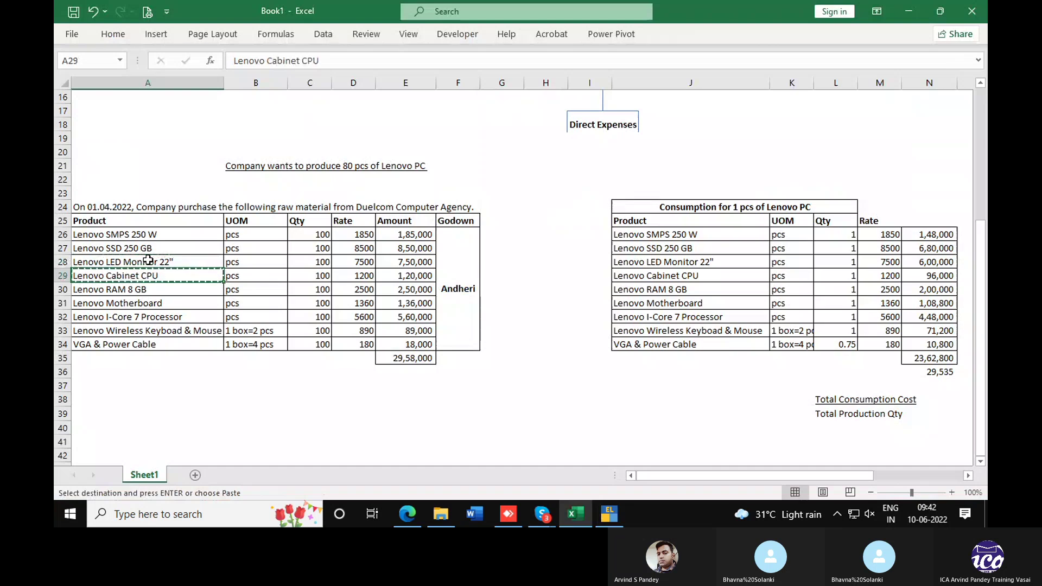
key("alt+Tab")
key("ctrl+v")
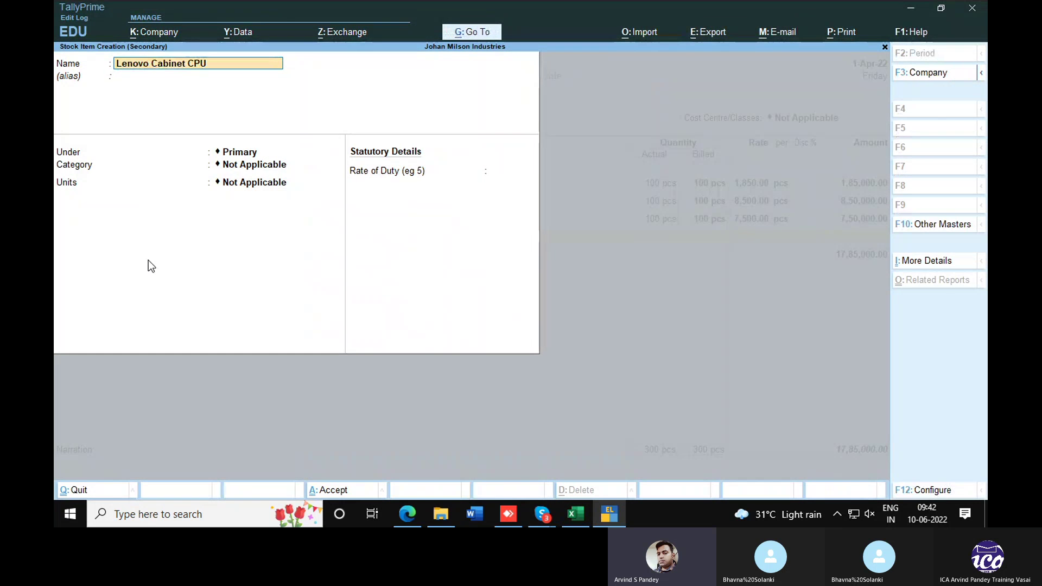
Keep Lenovo Cabinet CPU under Primary, set its unit to pcs and save the stock item.
key("Return")
key("Return")
key("Return")
key("Return")
key("Down")
key("Down")
key("Down")
key("Down")
key("Down")
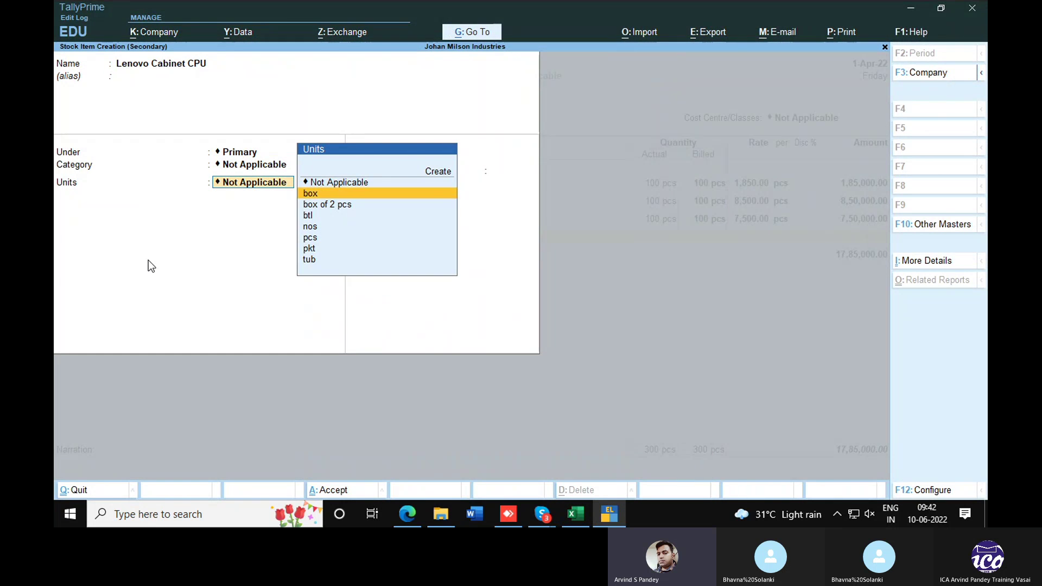
key("Return")
key("ctrl+a")
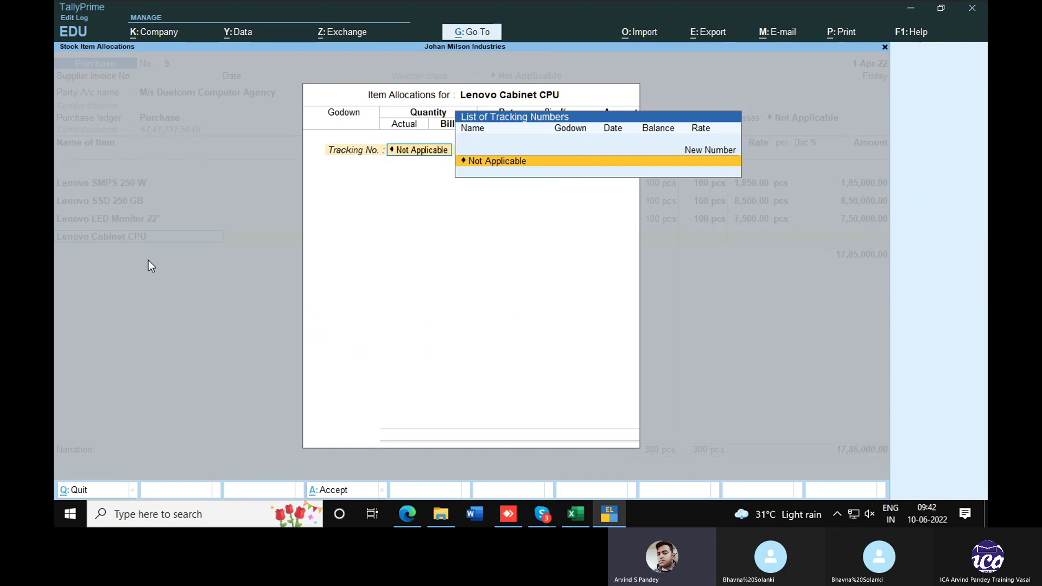
Allocate 100 pcs of Lenovo Cabinet CPU to the Andheri godown without a tracking or order number.
key("Return")
key("Return")
key("Down")
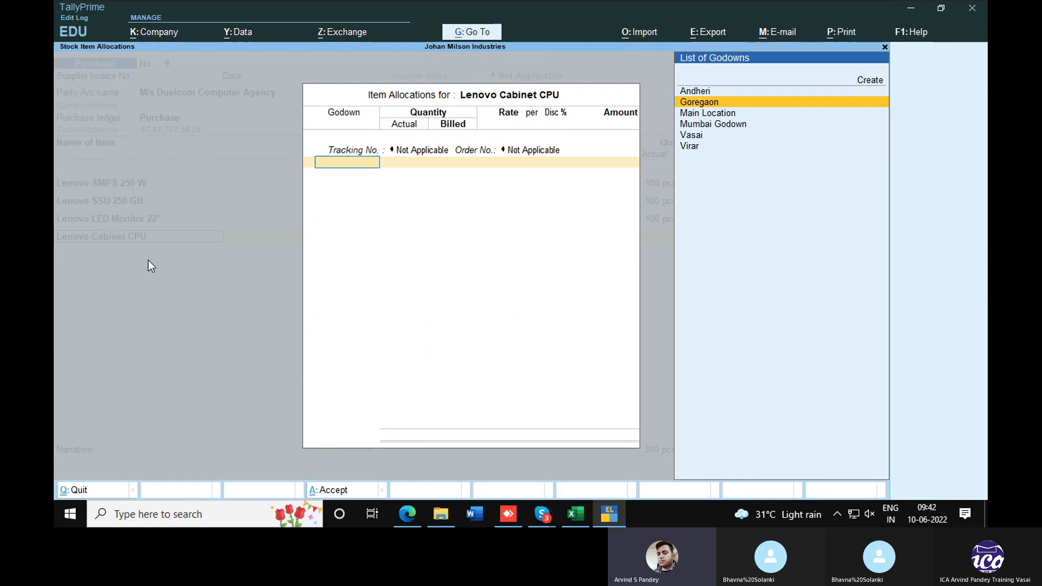
key("Up")
key("Return")
type("100")
key("Return")
key("Return")
Look up the Lenovo Cabinet CPU rate in the Excel sheet, enter 1,200 per pcs in TallyPrime and accept the allocation.
key("alt+Tab")
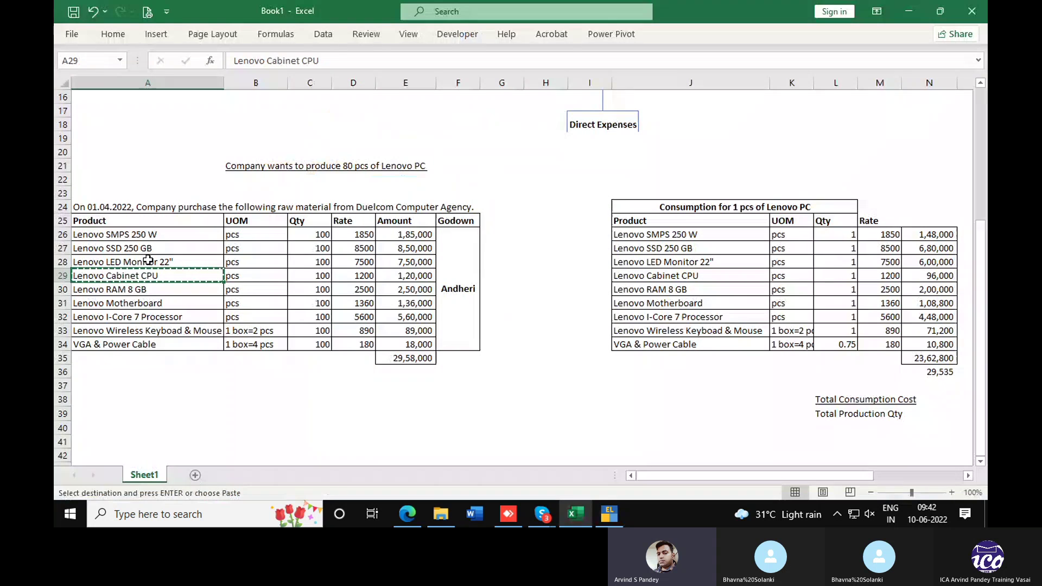
key("Right")
key("Right")
key("Right")
key("alt+Tab")
type("1,2")
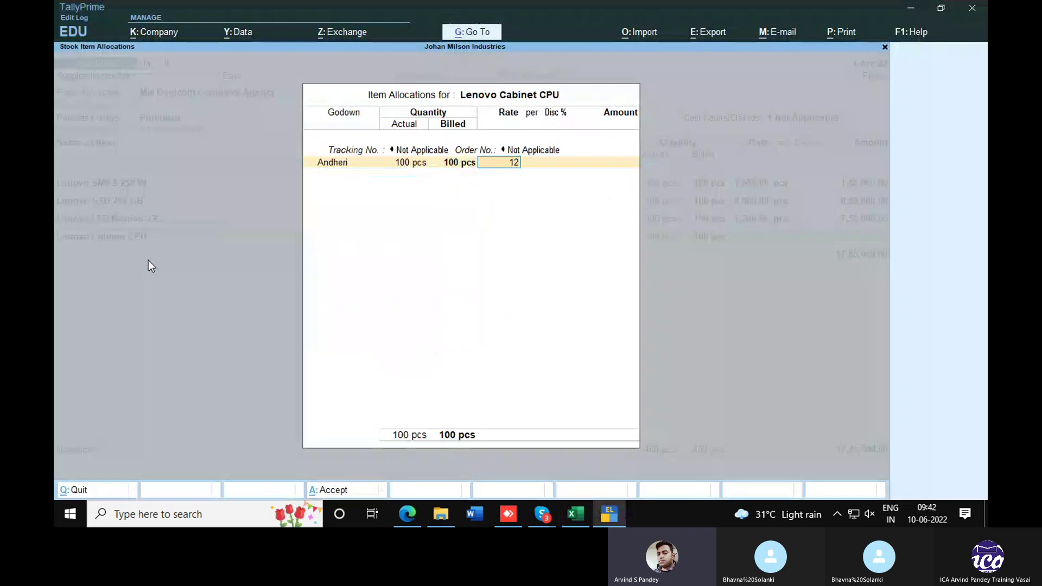
type("00")
key("Return")
key("ctrl+a")
key("Return")
Start another stock item and name it Lenovo RAM 8 GB, copying the name from the Excel product list.
key("alt+c")
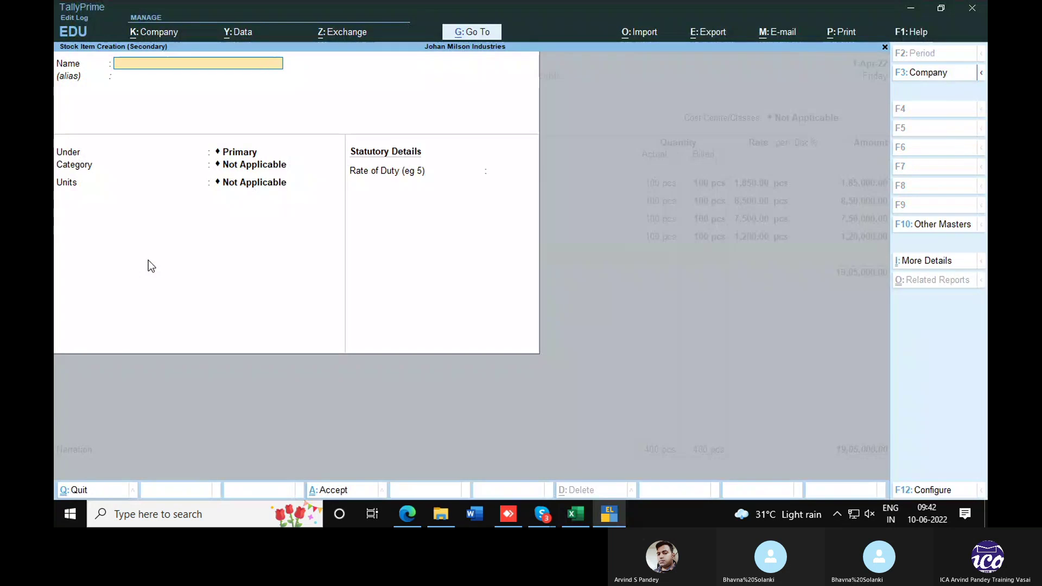
key("alt+Tab")
key("Down")
key("Left")
key("Left")
key("Left")
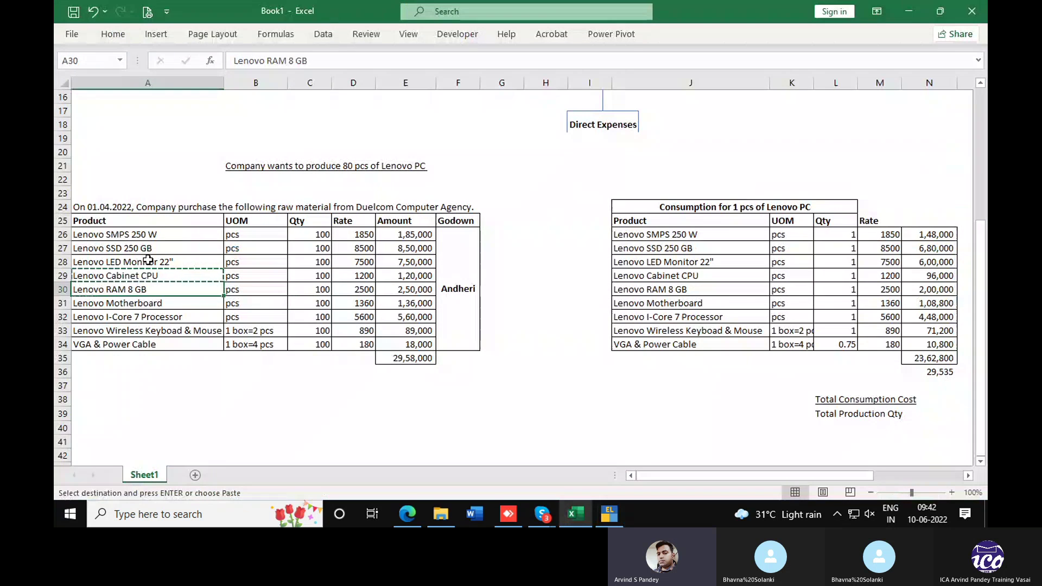
key("ctrl+c")
key("alt+Tab")
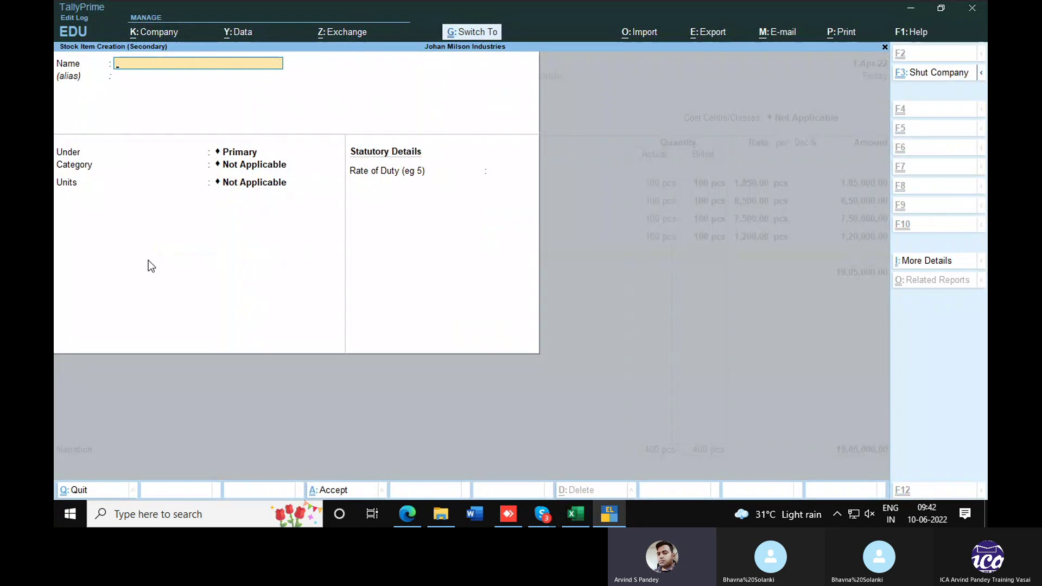
key("ctrl+alt+v")
Keep Lenovo RAM 8 GB under Primary, set its unit to pcs and save the stock item.
key("Return")
key("Return")
key("Return")
key("Down")
key("Down")
key("Down")
key("Down")
key("Down")
key("Return")
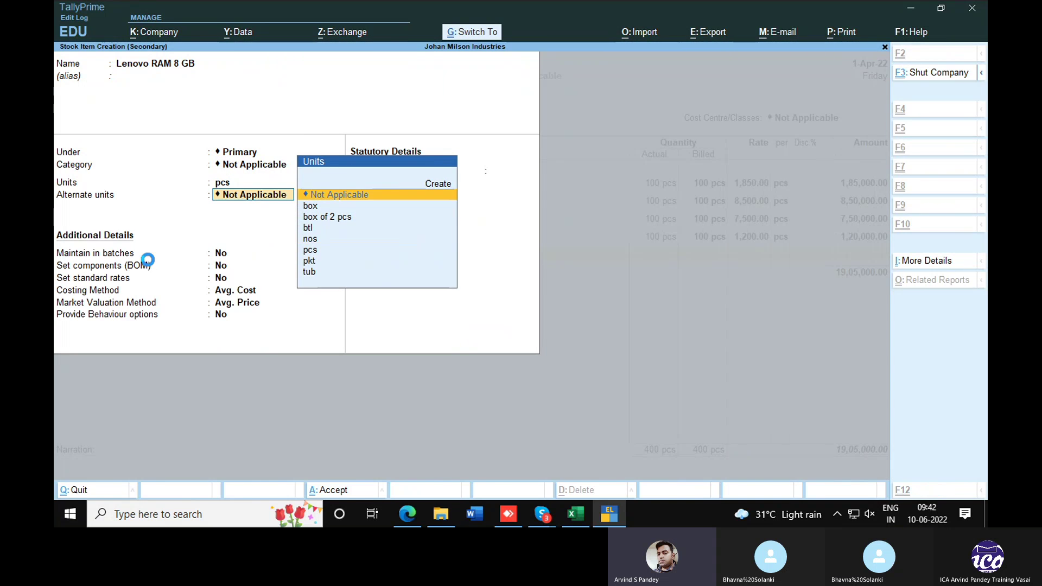
key("ctrl+a")
Allocate 100 pcs of Lenovo RAM 8 GB to the Andheri godown, checking the item's row in the Excel sheet.
key("Return")
key("Return")
key("Return")
key("alt+Tab")
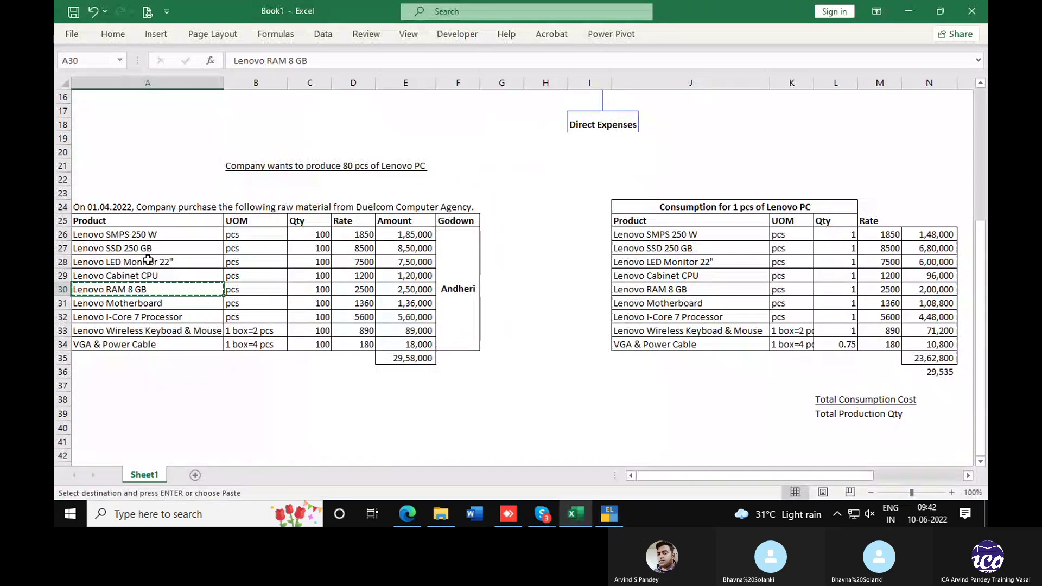
key("Right")
key("alt+Tab")
type("100")
key("Return")
key("Return")
Set the Lenovo RAM 8 GB rate to 2,500 per pcs and accept the allocation.
type("2,500")
key("Return")
key("Return")
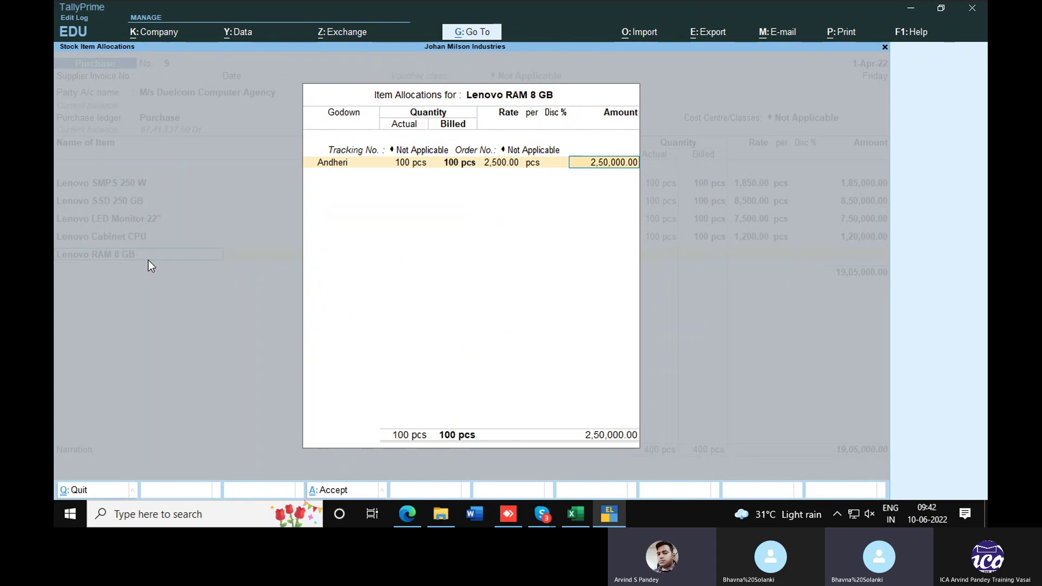
key("Return")
key("Return")
key("Return")
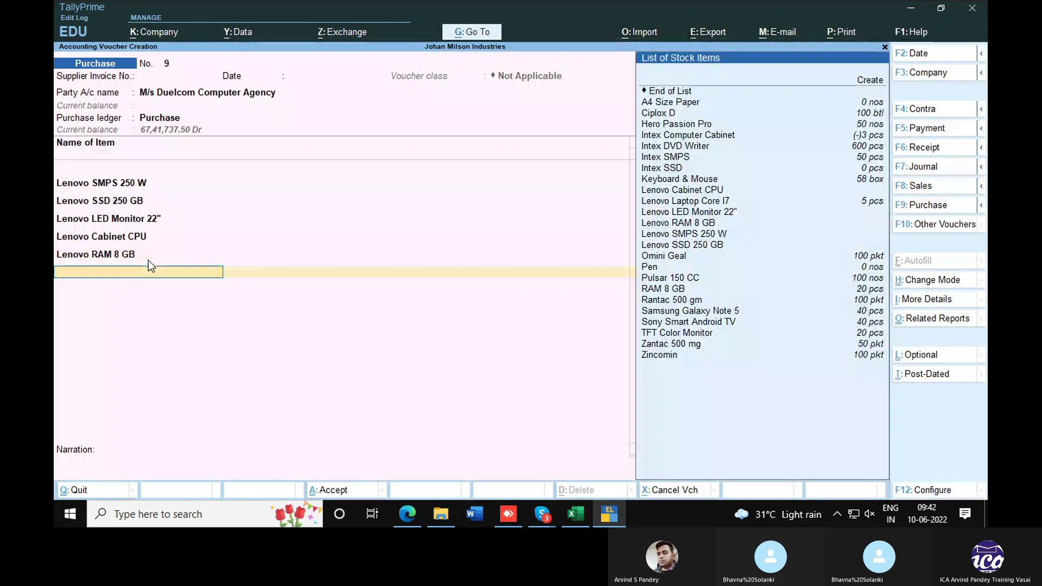
Start another stock item and name it Lenovo Motherboard, copying the name from the Excel product list.
key("alt+c")
key("alt+Tab")
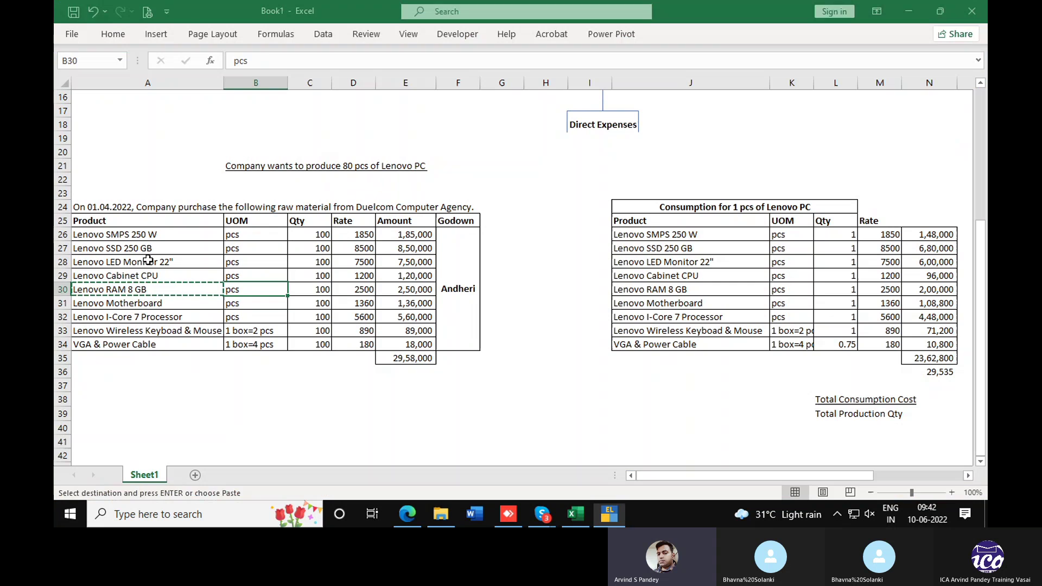
key("Left")
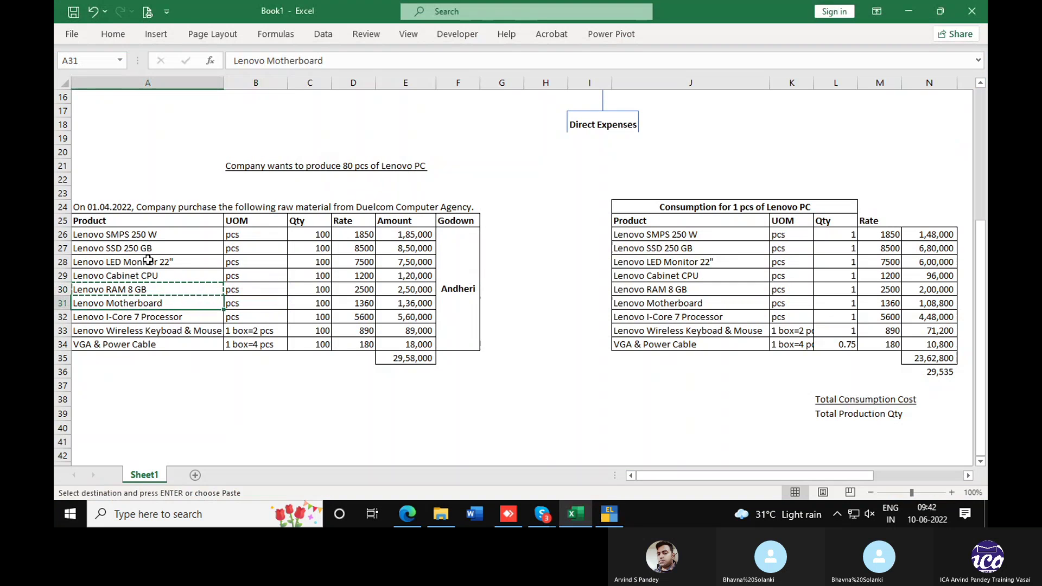
key("ctrl+c")
key("alt+Tab")
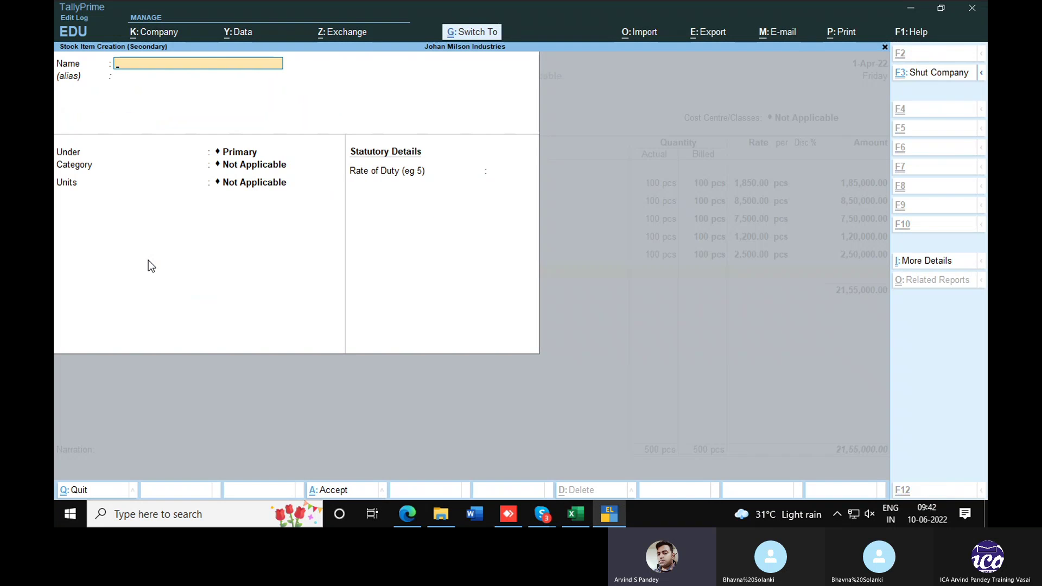
key("ctrl+alt+v")
Keep Lenovo Motherboard under Primary, set its unit to pcs and save the stock item.
key("Return")
key("Return")
key("Return")
key("Return")
key("Down")
key("Down")
key("Down")
key("Down")
key("Down")
key("Return")
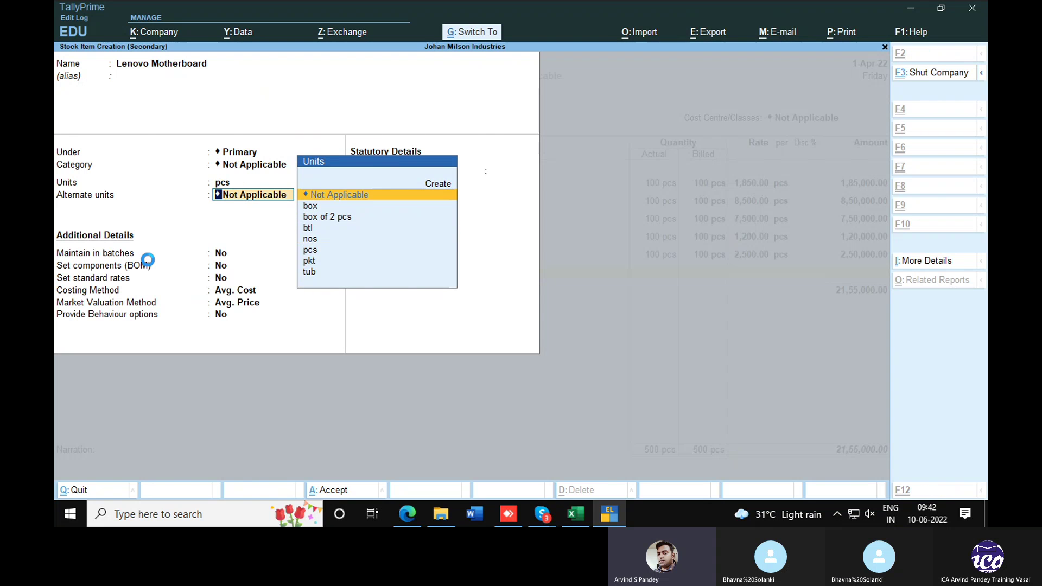
key("ctrl+a")
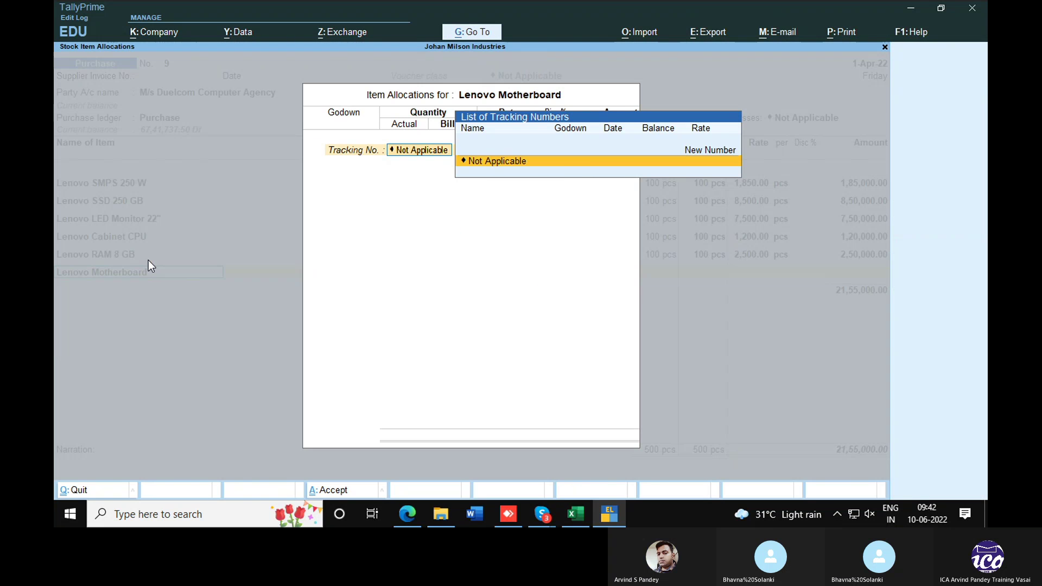
Allocate 100 pcs of Lenovo Motherboard to the Andheri godown, checking the item's row in the Excel sheet.
key("Return")
key("Down")
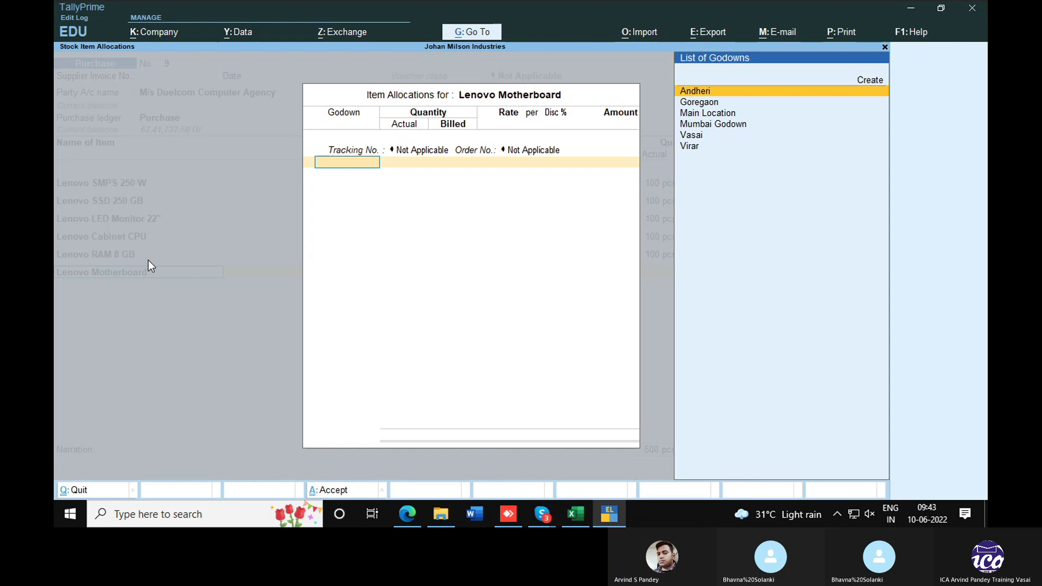
key("Return")
key("alt+Tab")
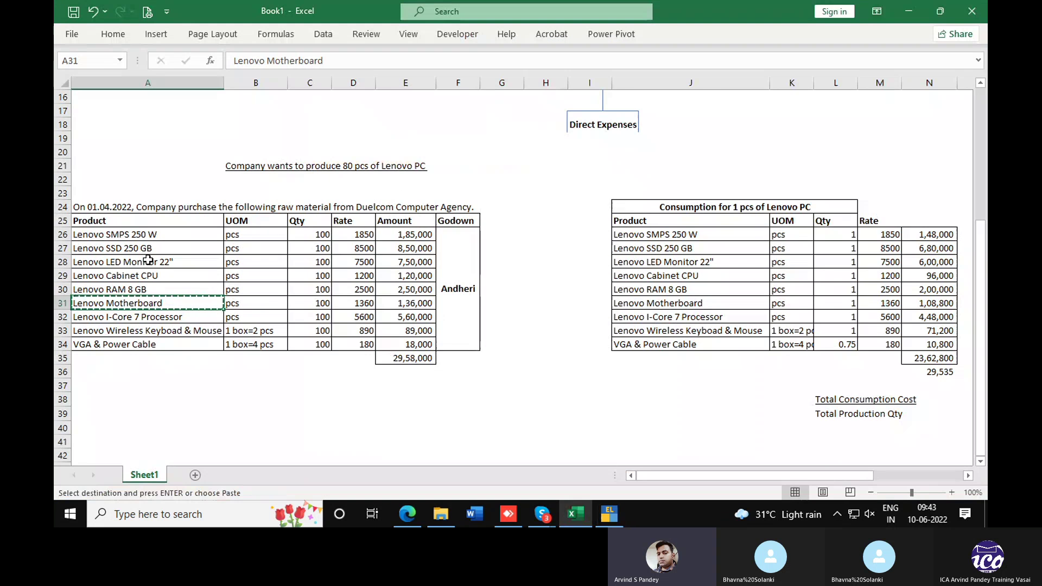
key("alt+Tab")
type("100")
key("Return")
key("Return")
Set the Lenovo Motherboard rate to 1360 per pcs and accept the allocation.
type("1360")
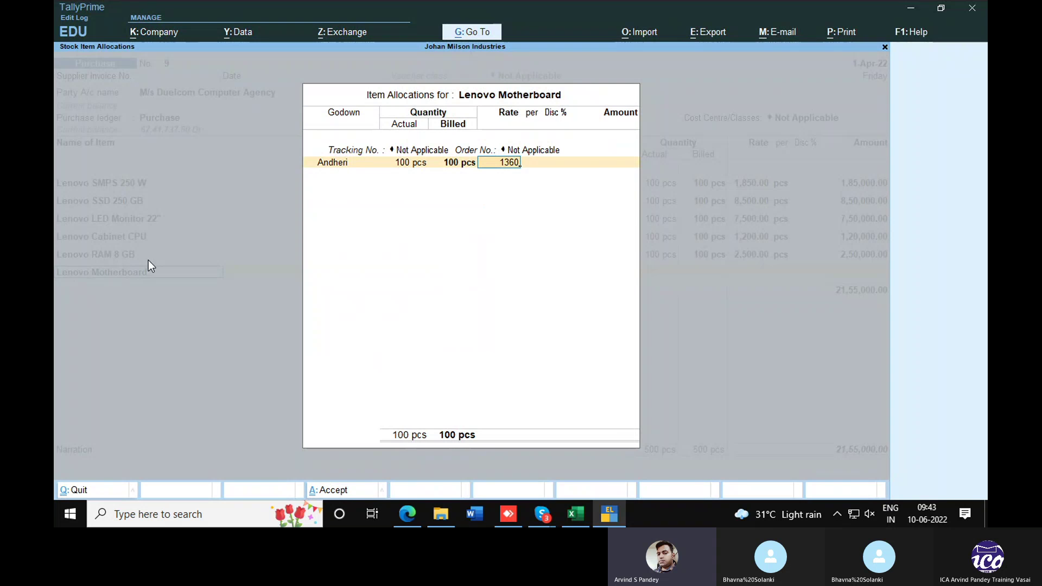
key("Return")
key("Return")
key("Return")
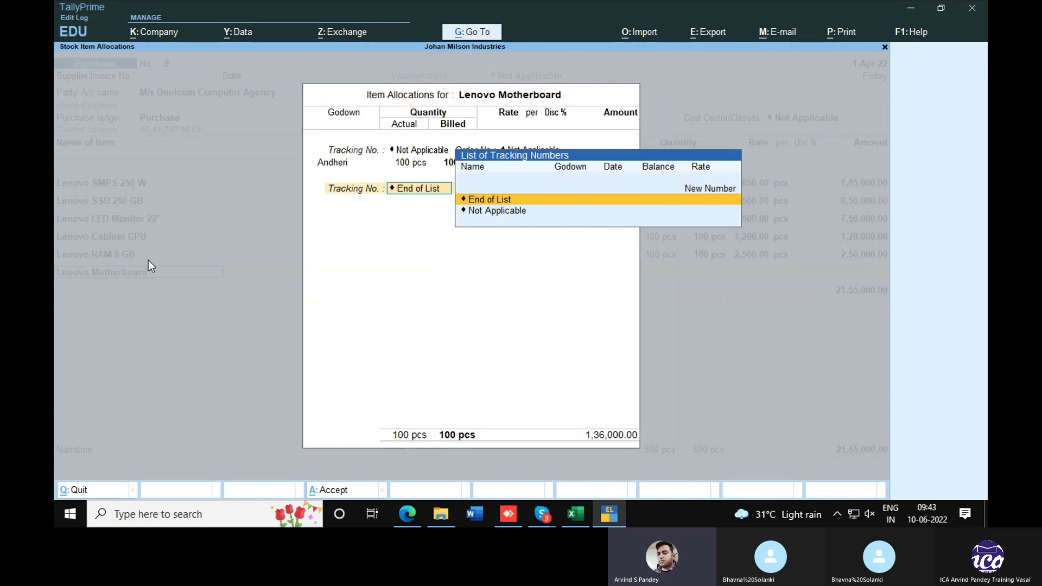
key("Return")
Copy Lenovo I-Core 7 Processor from the Excel product list and use it as the name of a new stock item in TallyPrime.
key("alt+Tab")
key("Down")
key("ctrl+c")
key("alt+Tab")
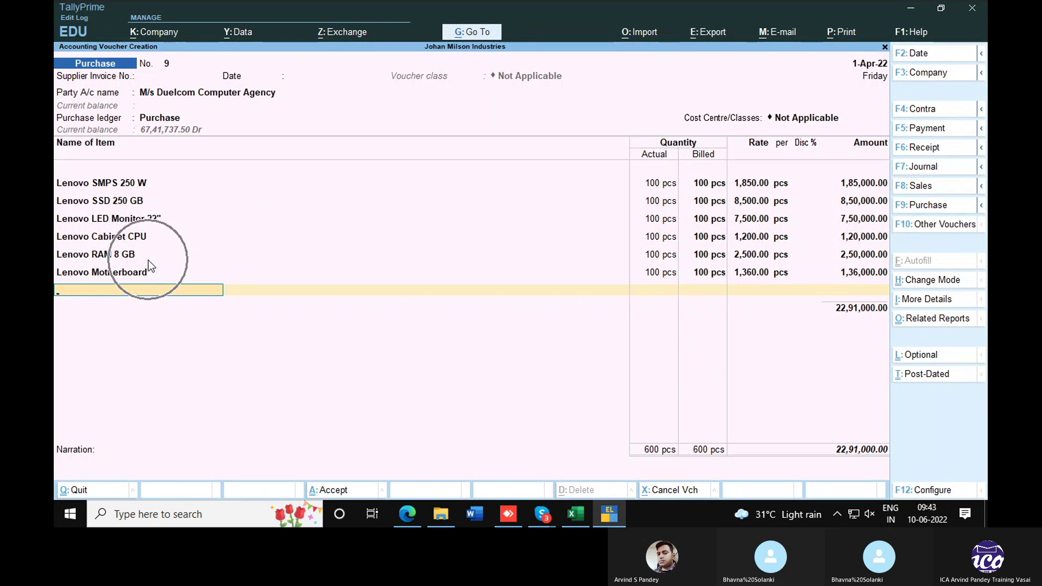
key("alt+c")
key("ctrl+alt+v")
Keep Lenovo I-Core 7 Processor under Primary, set its unit to pcs after checking the Excel sheet, and save the item.
key("Return")
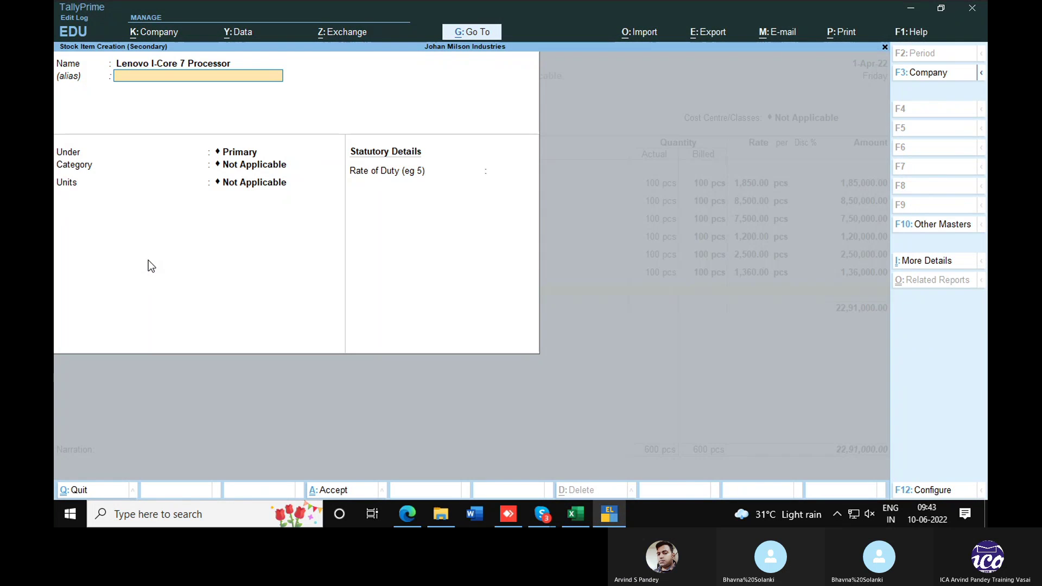
key("Return")
key("Return")
key("Return")
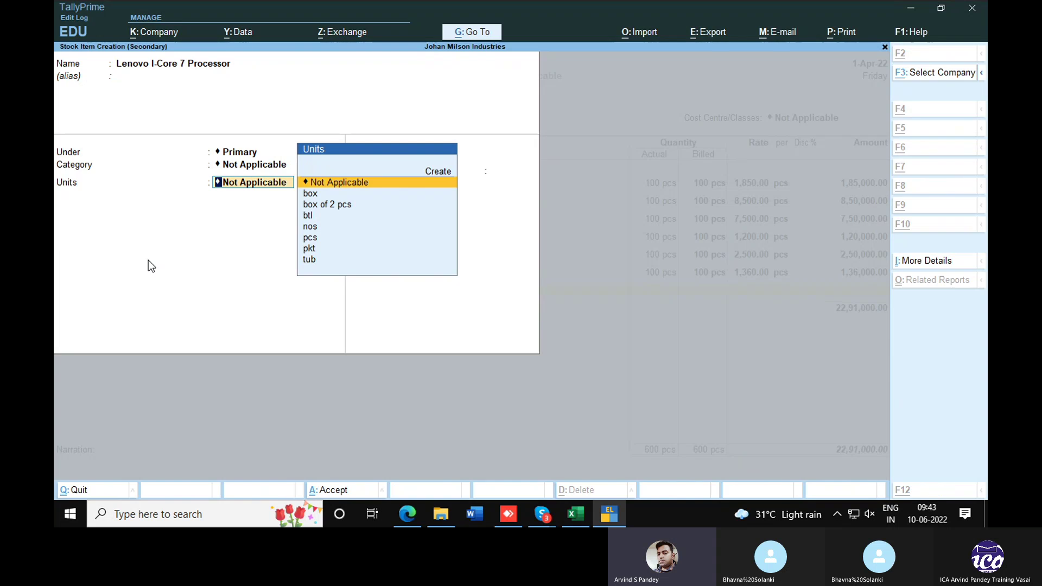
key("alt+Tab")
key("alt+Tab")
key("Down")
key("Down")
key("Down")
key("Down")
key("Down")
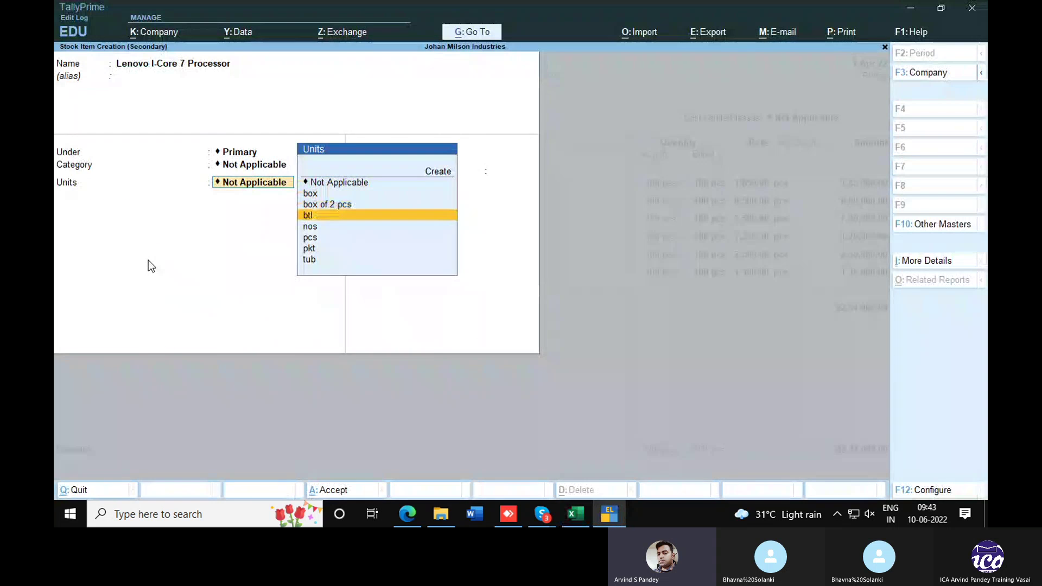
key("Return")
key("ctrl+a")
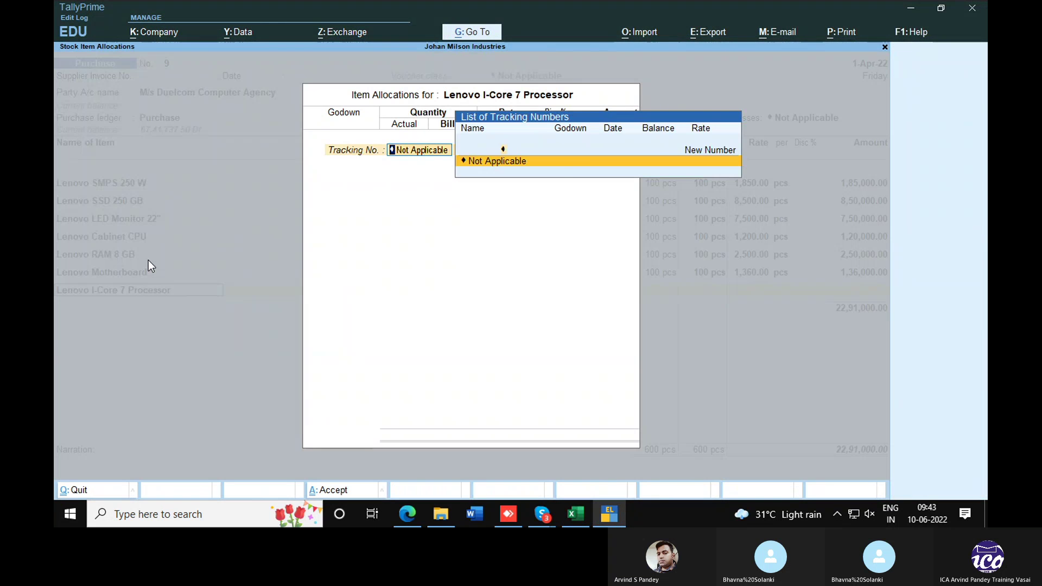
Allocate 100 pcs of Lenovo I-Core 7 Processor to the Andheri godown, checking the item's row in the Excel sheet.
key("Return")
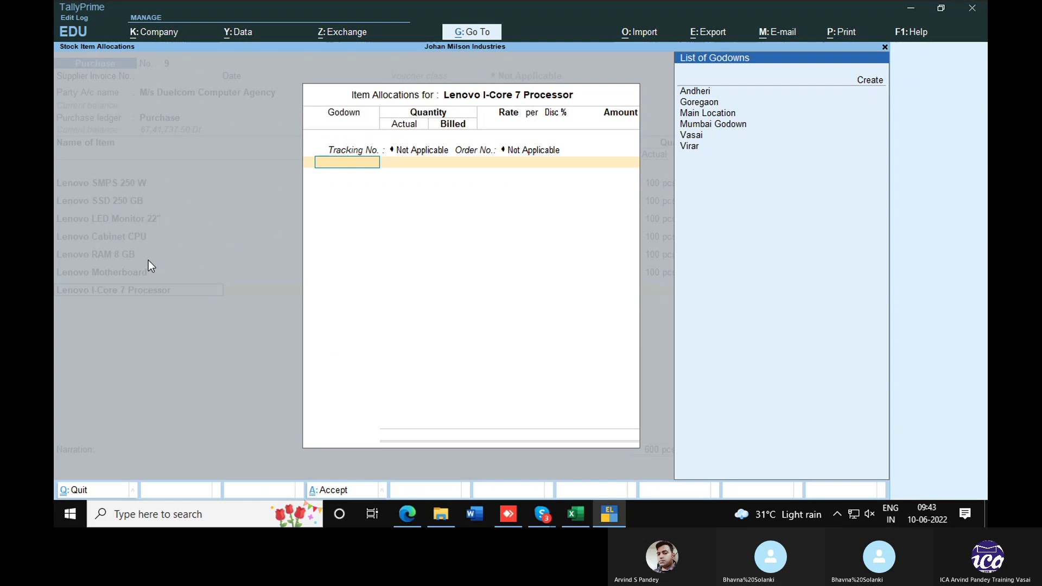
key("Return")
key("alt+Tab")
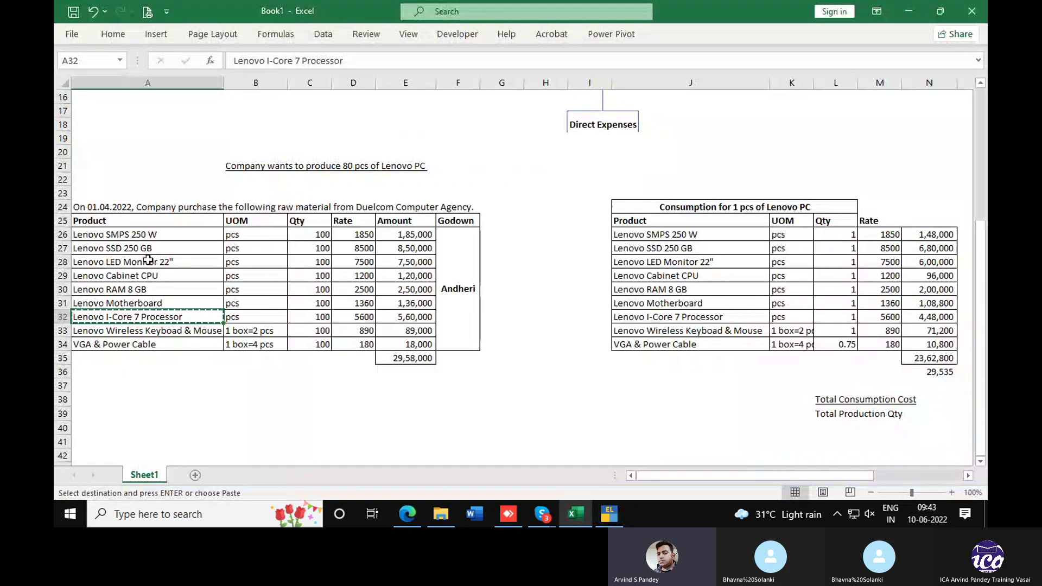
key("alt+Tab")
type("100")
key("Return")
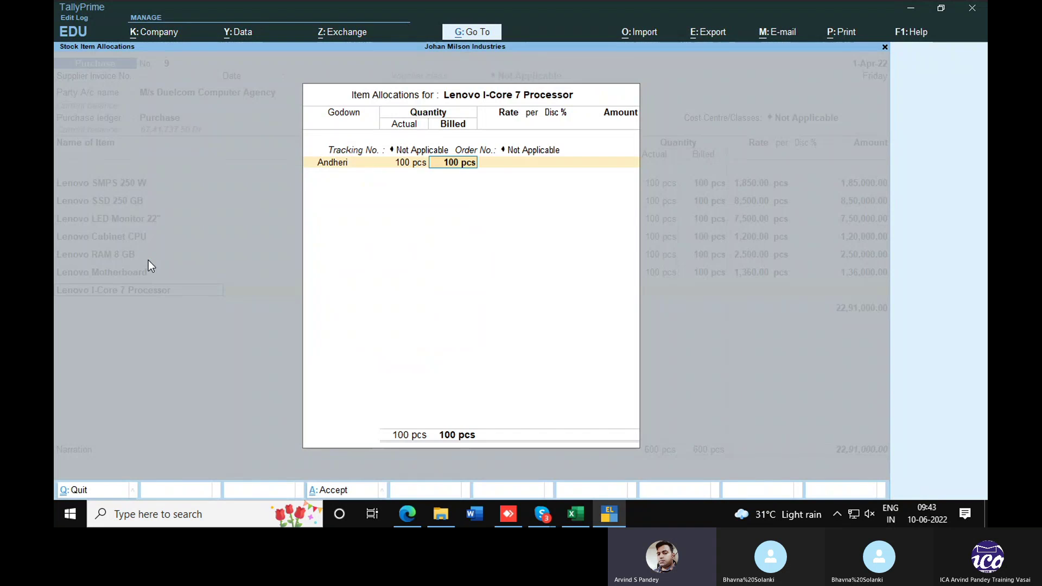
Check the Excel sheet, set the Lenovo I-Core 7 Processor rate to 5,600 per pcs, and accept the allocation.
key("alt+Tab")
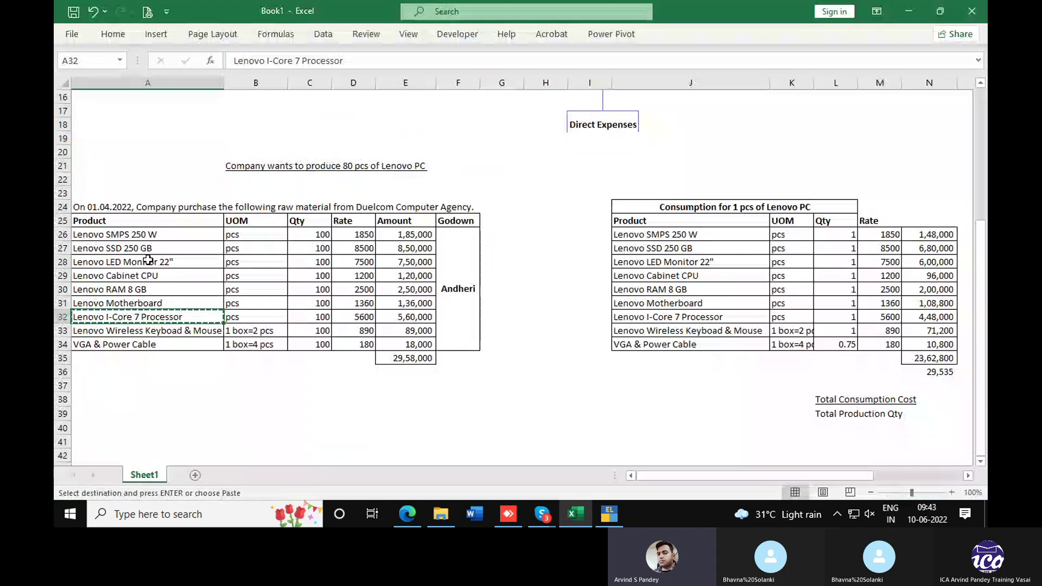
key("alt+Tab")
type("5,600")
key("Return")
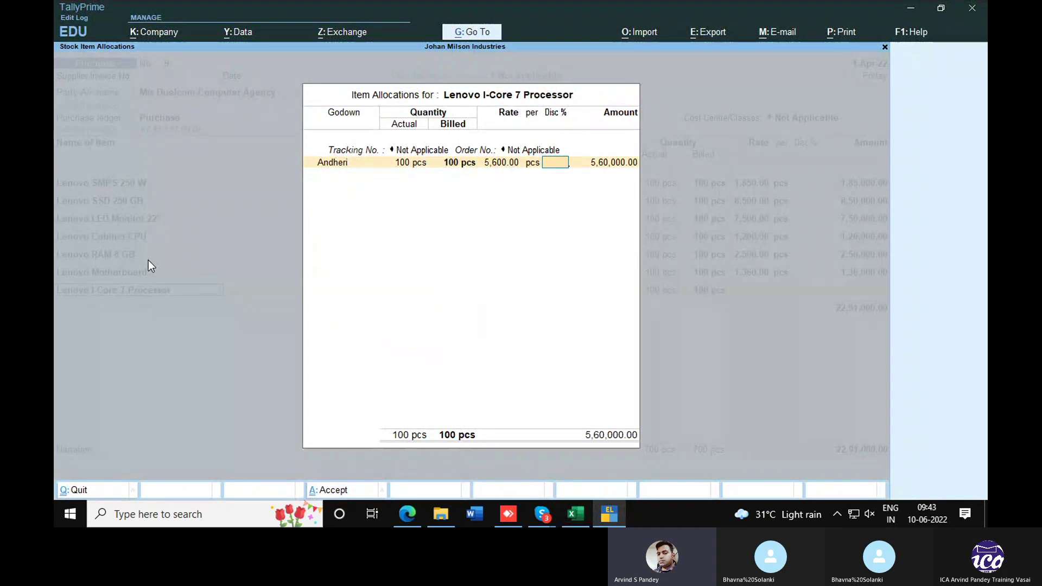
key("Return")
key("Return")
key("Return")
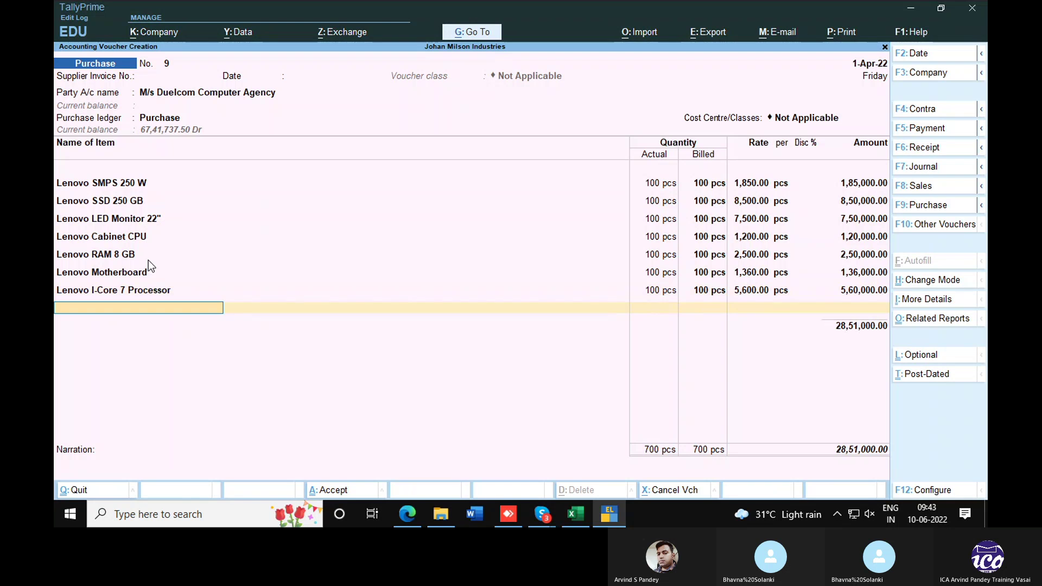
Copy Lenovo Wireless Keyboad & Mouse from the Excel product list and use it as the name of a new stock item in TallyPrime.
key("alt+c")
key("alt+Tab")
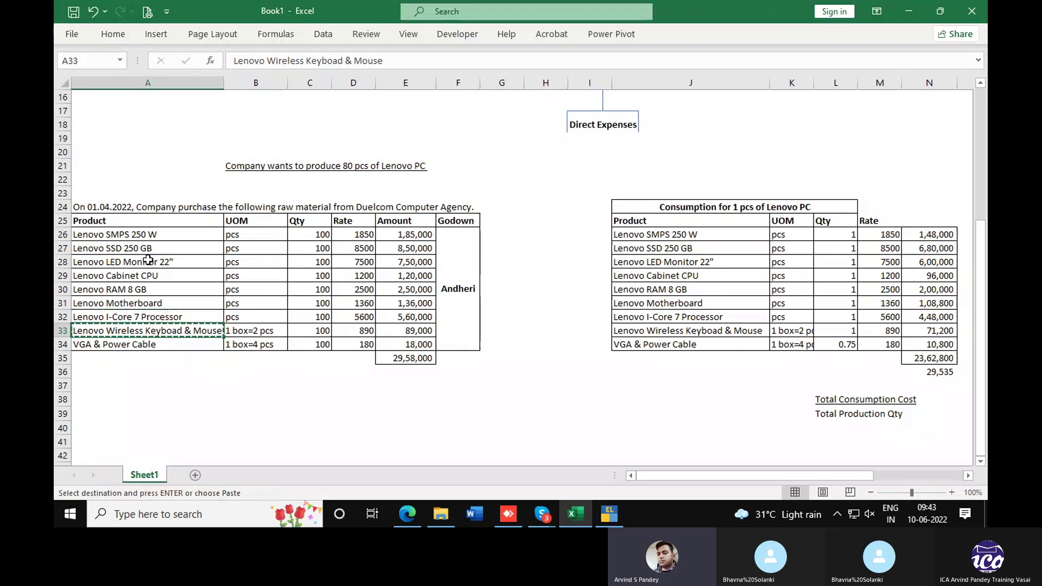
key("alt+Tab")
key("ctrl+alt+v")
key("Return")
Keep Lenovo Wireless Keyboad & Mouse under Primary with no category and set its unit to box.
key("Return")
key("Return")
key("Return")
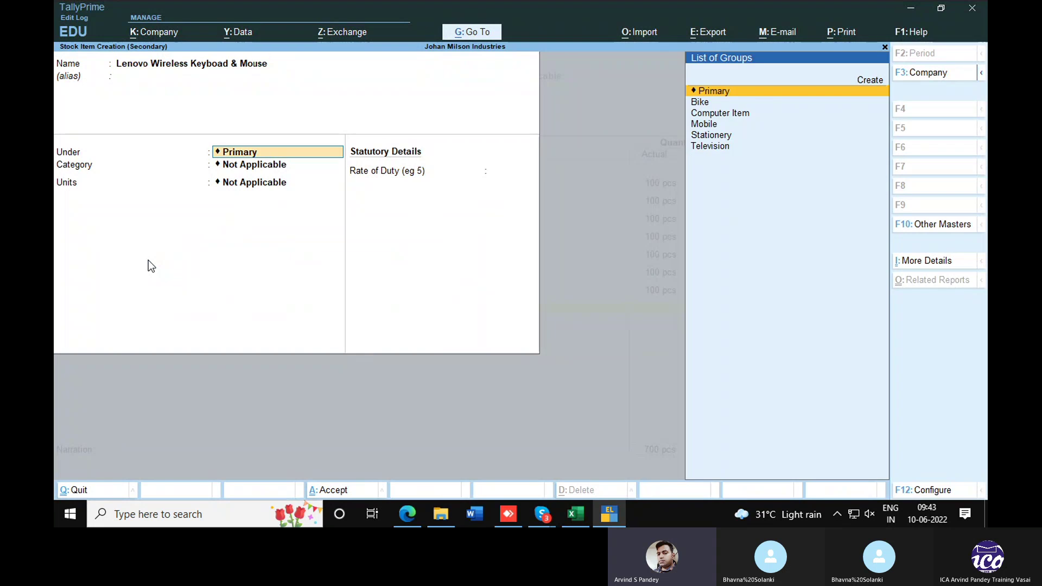
key("Down")
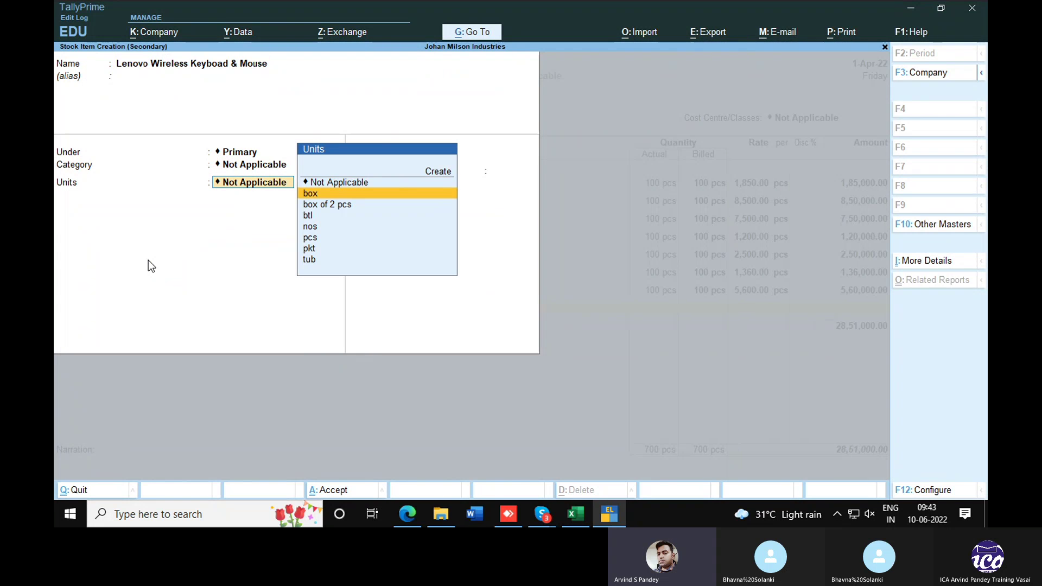
key("Return")
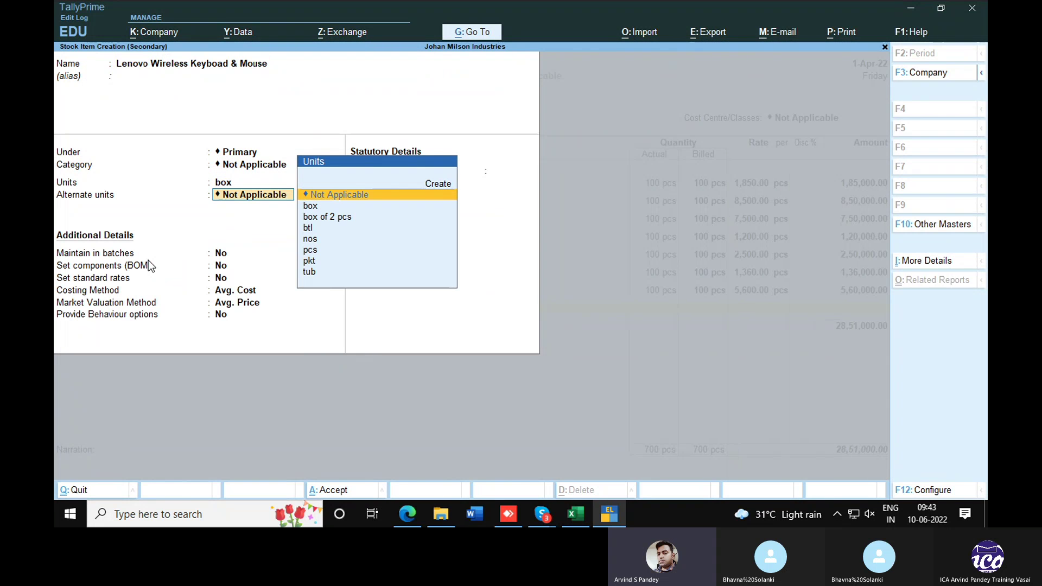
Alter the box unit from the item form to use 2 decimal places and save the unit.
key("BackSpace")
key("ctrl+Return")
key("Return")
key("Return")
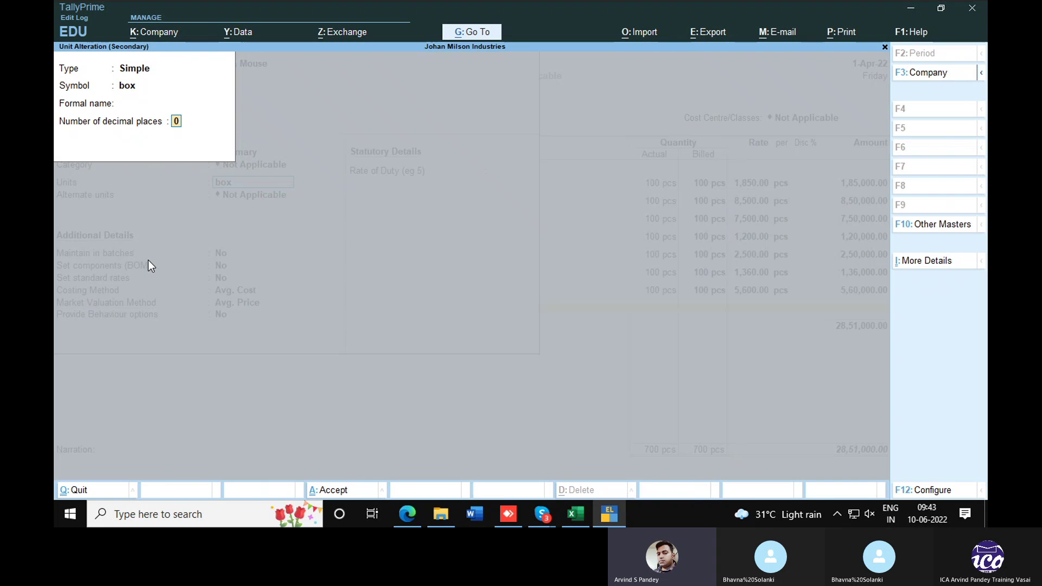
key("Return")
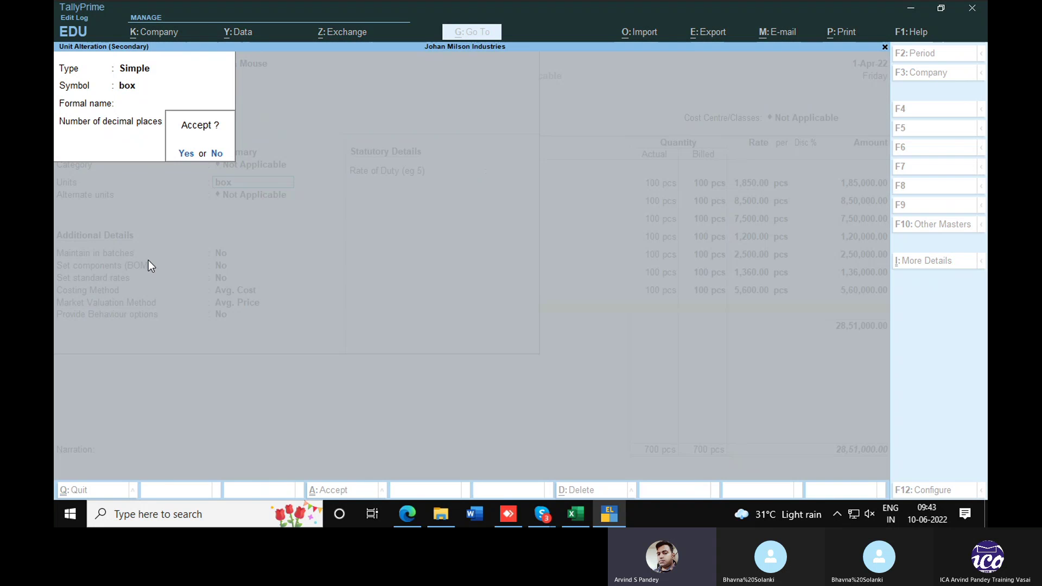
key("Return")
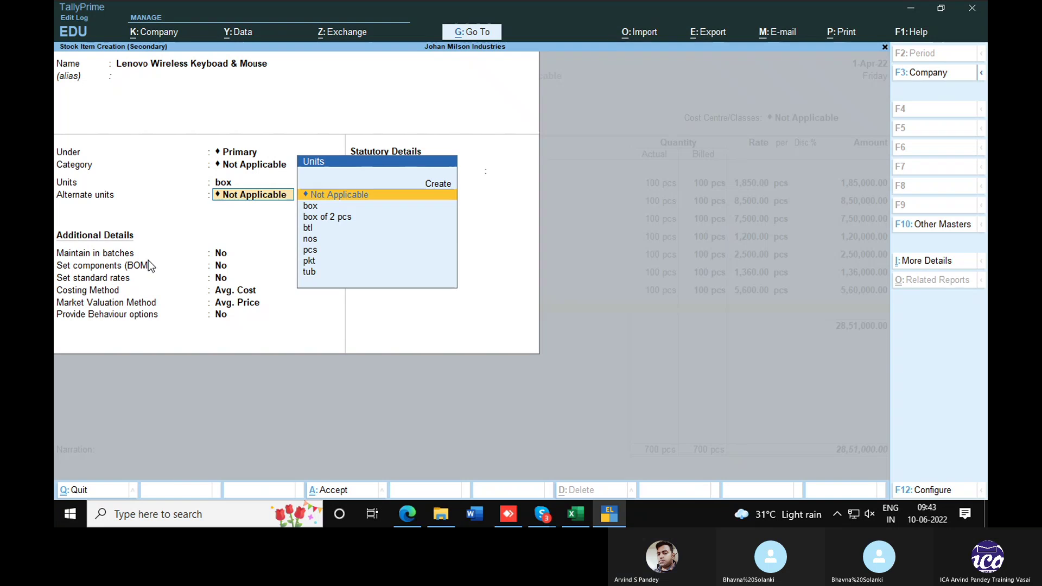
Set the alternate unit of Lenovo Wireless Keyboad & Mouse to pcs.
key("Down")
key("Down")
key("Down")
key("Down")
key("Down")
key("Return")
key("BackSpace")
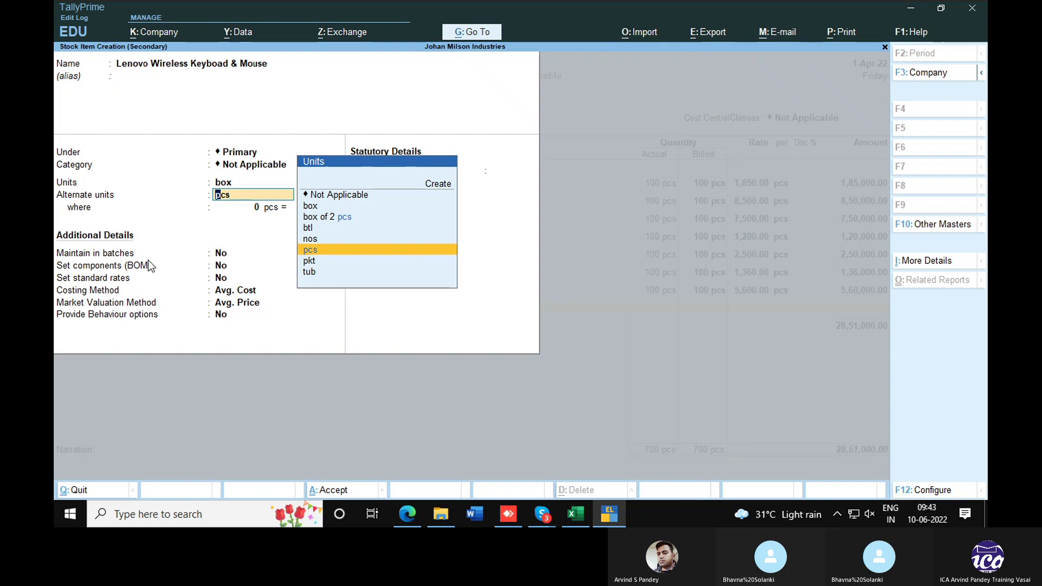
key("Return")
key("BackSpace")
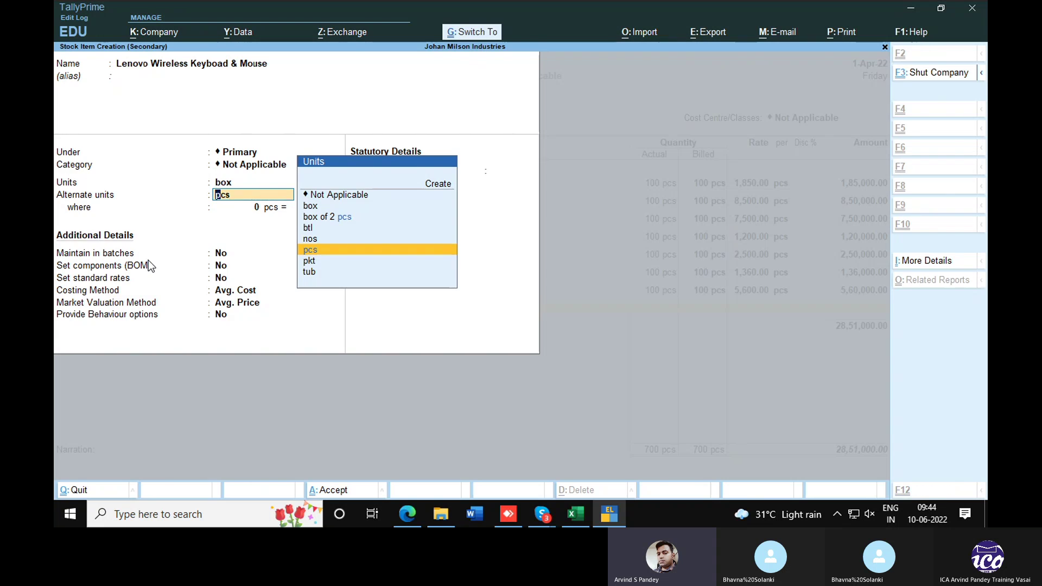
Alter the pcs unit from the item form to use 2 decimal places and save the unit.
key("ctrl+Return")
key("Return")
key("Return")
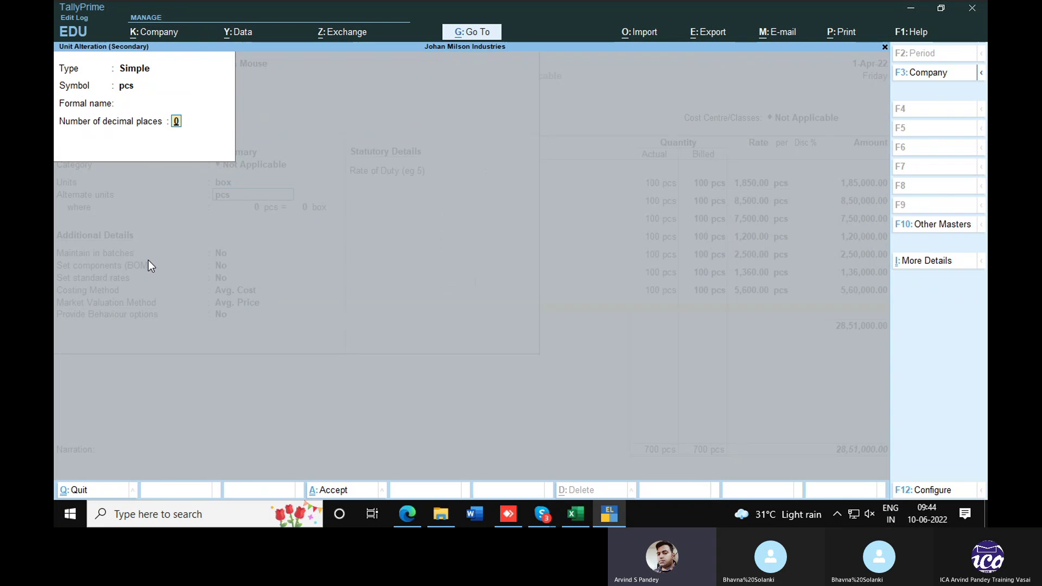
type("2")
key("Return")
key("Return")
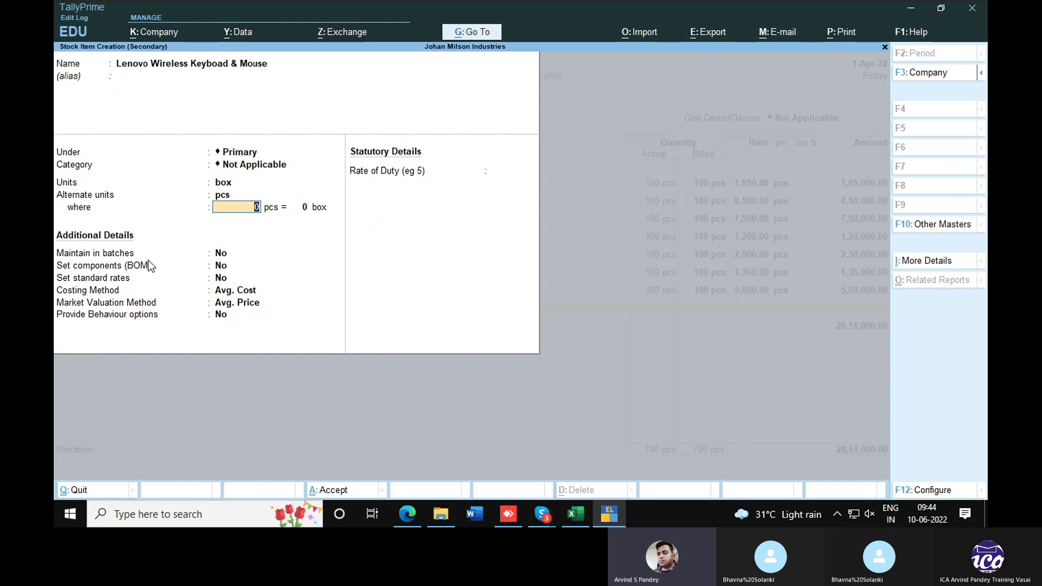
Set the unit conversion to 2 pcs = 1 box after checking the Excel sheet, and save the keyboard and mouse item.
type("2")
key("alt+Tab")
key("alt+Tab")
key("Return")
key("Return")
key("Return")
key("ctrl+a")
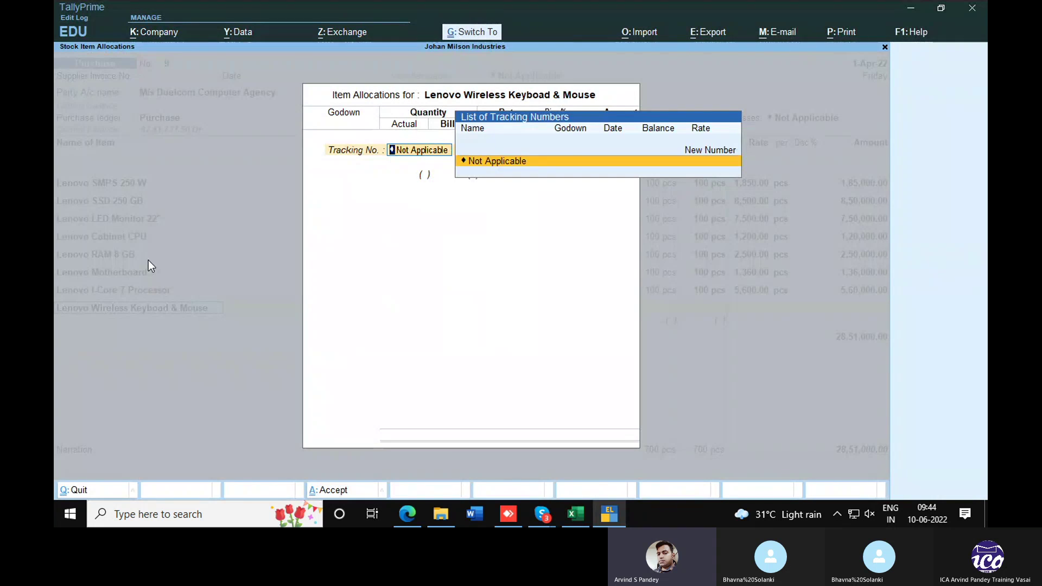
Allocate 100 box of Lenovo Wireless Keyboad & Mouse to the Andheri godown.
key("Return")
key("Return")
key("Down")
key("Return")
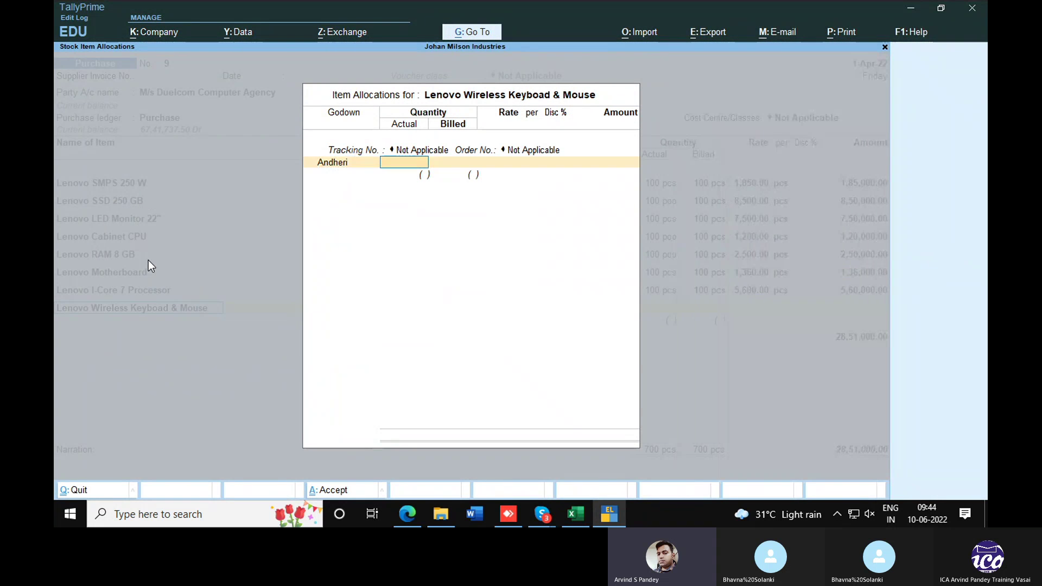
key("Return")
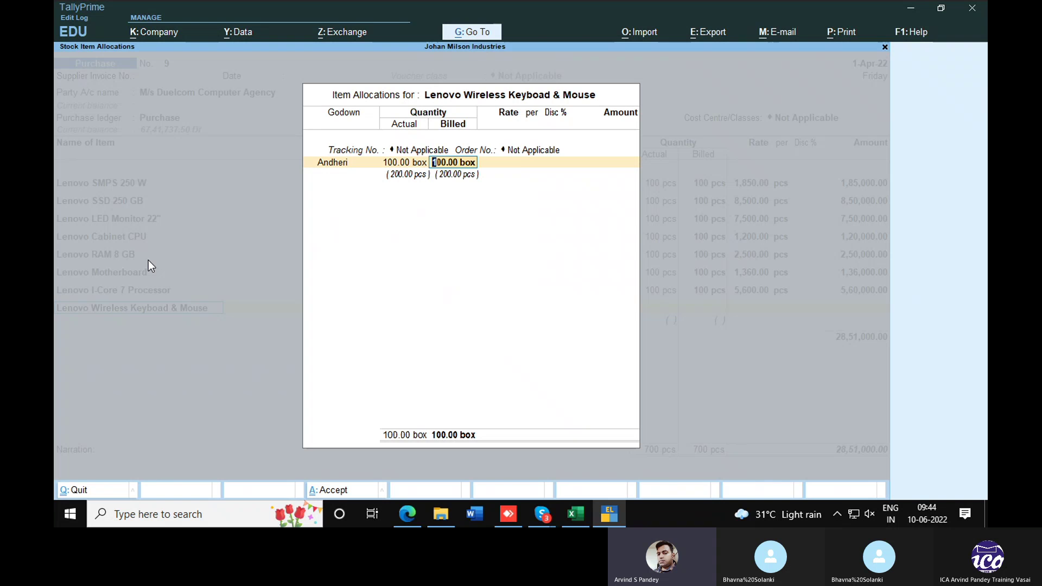
key("Return")
Check the Excel sheet, set the Lenovo Wireless Keyboad & Mouse rate to 890 per box, and accept the allocation.
key("alt+Tab")
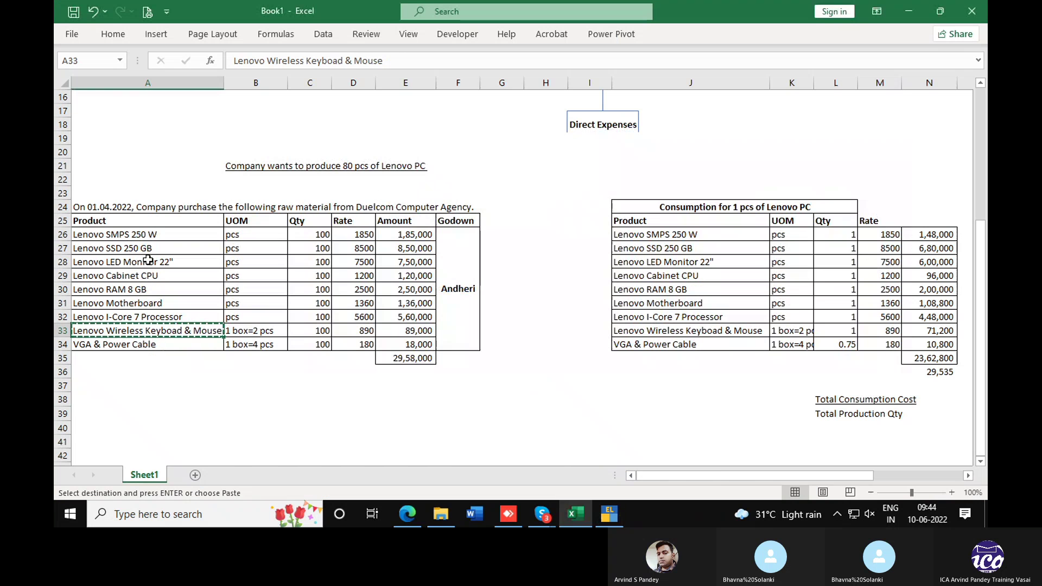
key("alt+Tab")
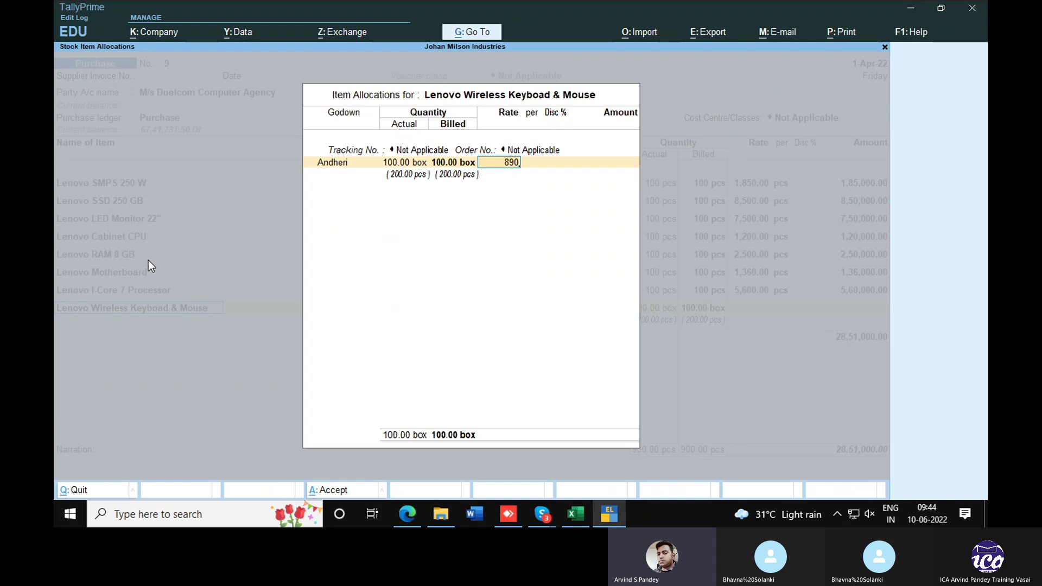
type("890")
key("alt+Tab")
key("alt+Tab")
key("Return")
key("Return")
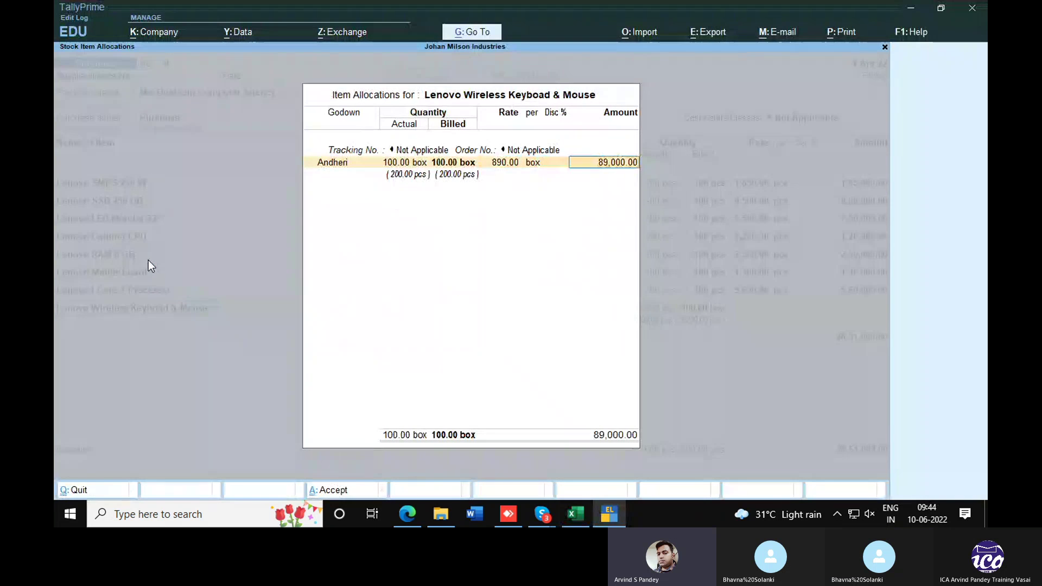
key("Return")
key("Return")
key("Return")
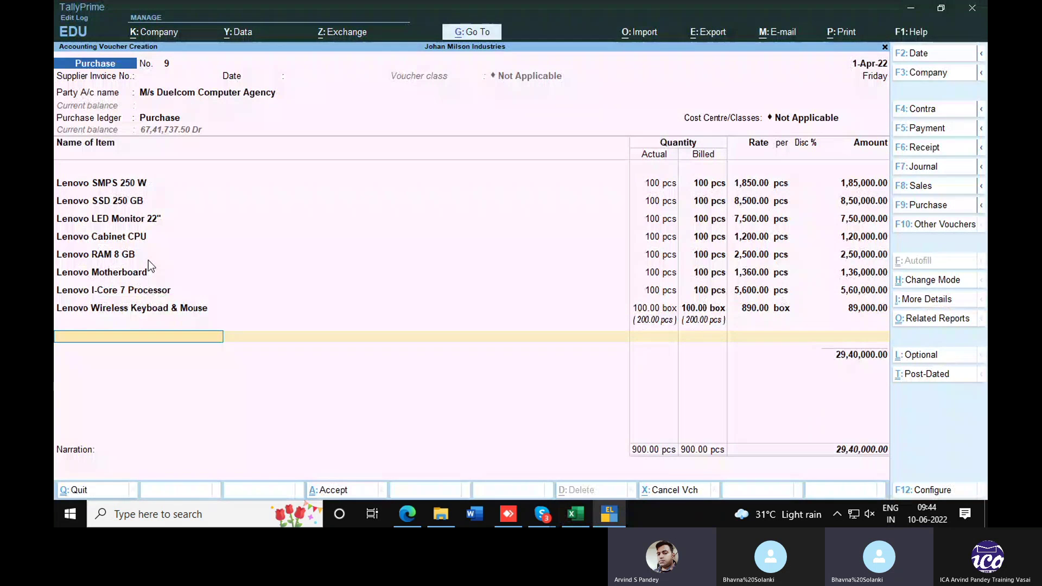
Copy VGA & Power Cable from the Excel product list and use it as the name of a new stock item in TallyPrime.
key("alt+c")
key("alt+Tab")
key("Down")
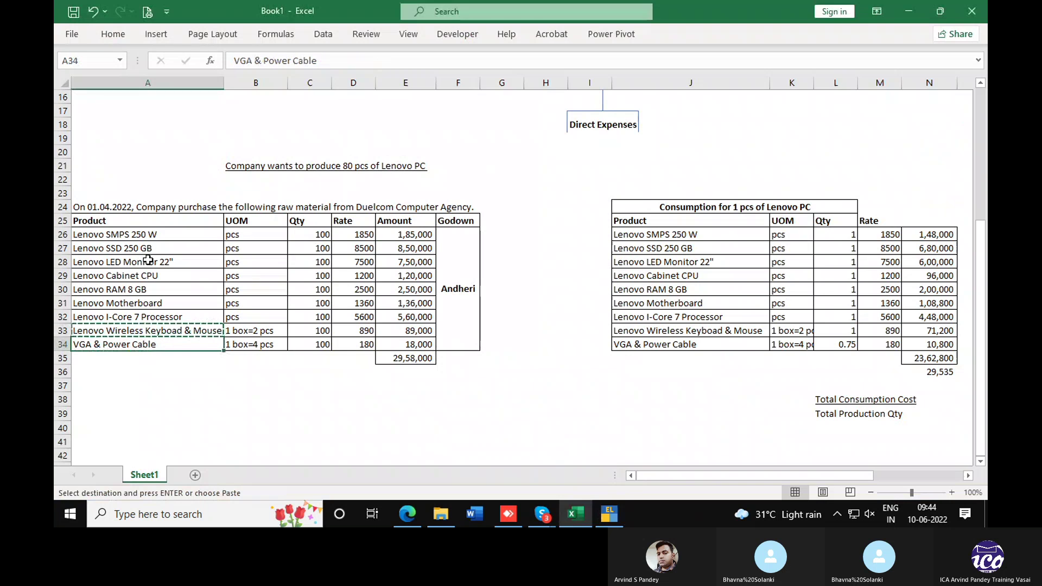
key("ctrl+c")
key("alt+Tab")
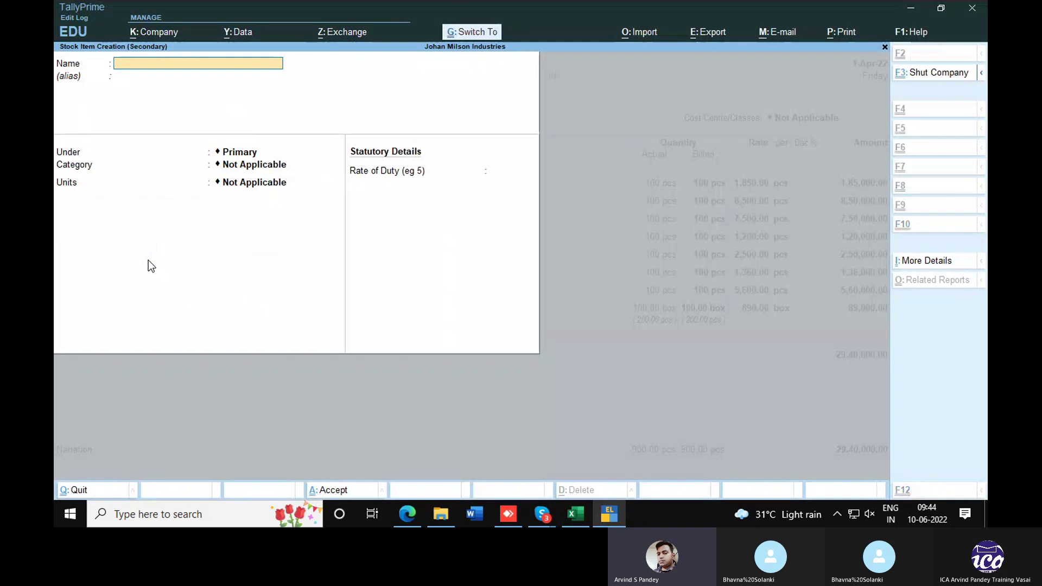
key("ctrl+alt+v")
key("Return")
Keep VGA & Power Cable under Primary and set its unit to box with pcs as the alternate unit.
key("Return")
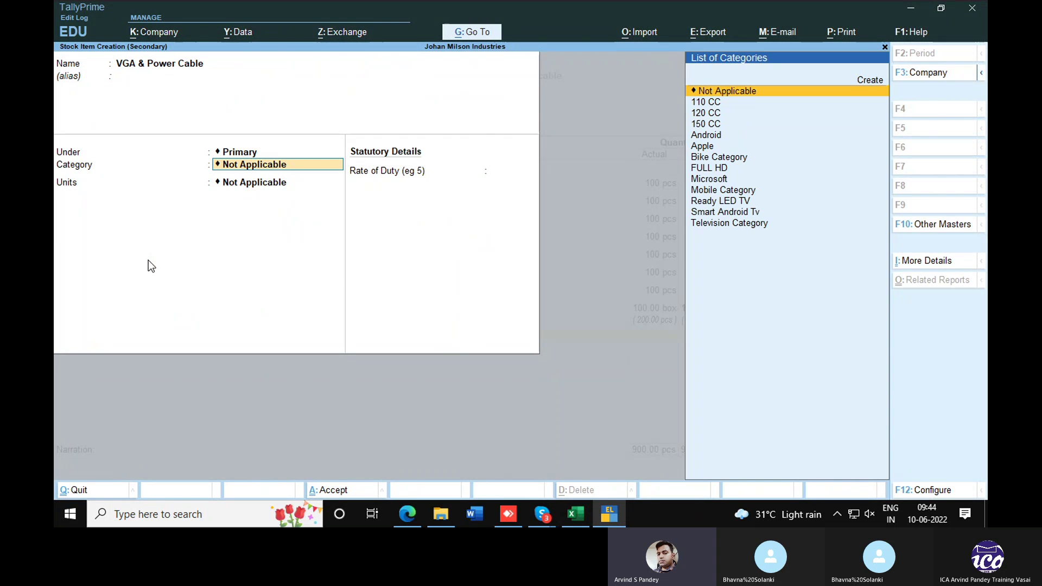
key("Return")
key("Down")
key("Down")
key("Up")
key("Return")
key("Down")
key("Down")
key("Down")
key("Down")
key("Down")
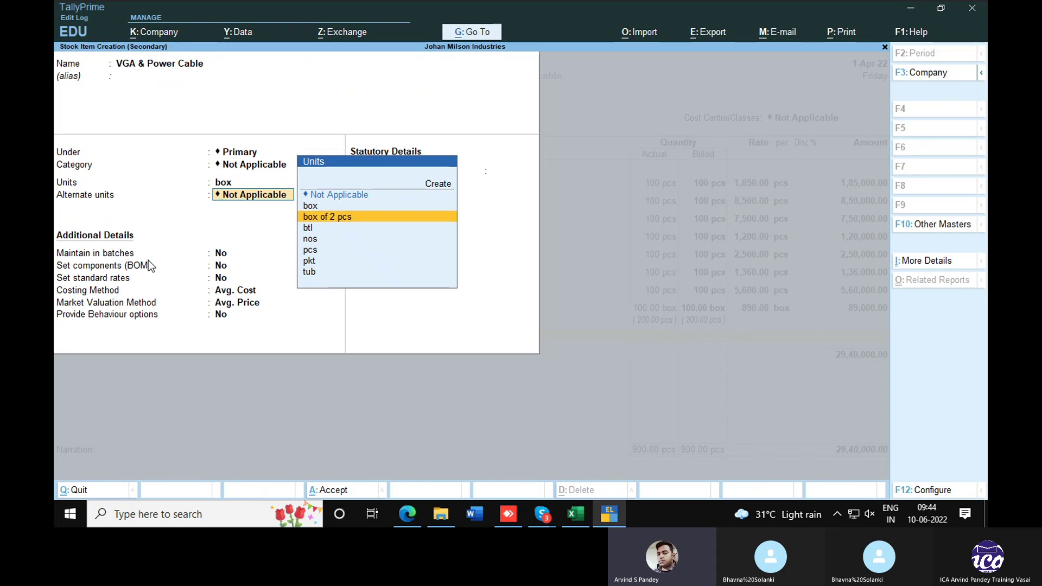
key("Return")
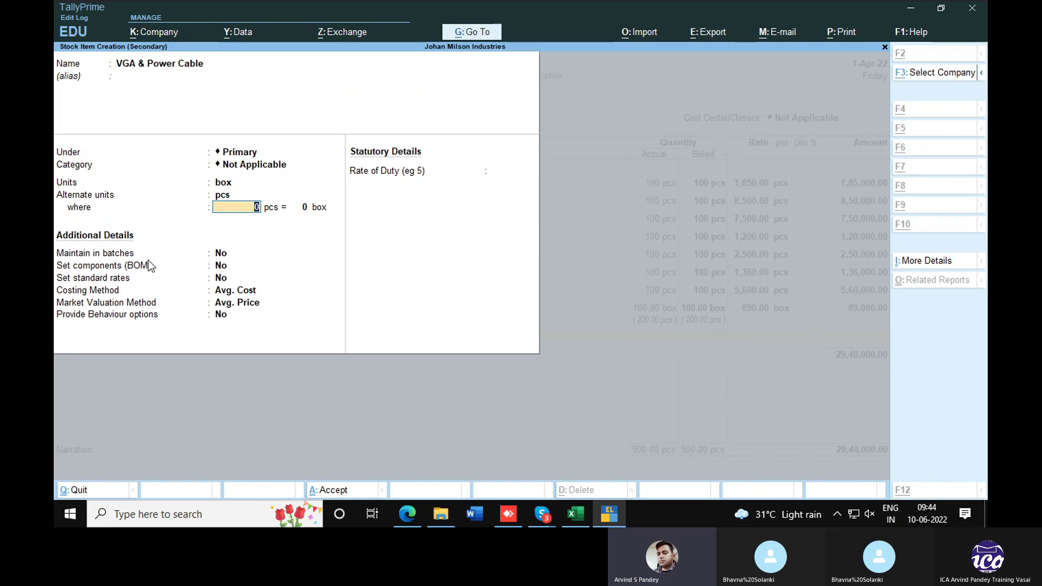
Set the unit conversion to 4 pcs = 1 box after checking the Excel sheet, and save the VGA & Power Cable item.
key("alt+Tab")
key("alt+Tab")
type("4")
key("Return")
key("Return")
key("Return")
key("Return")
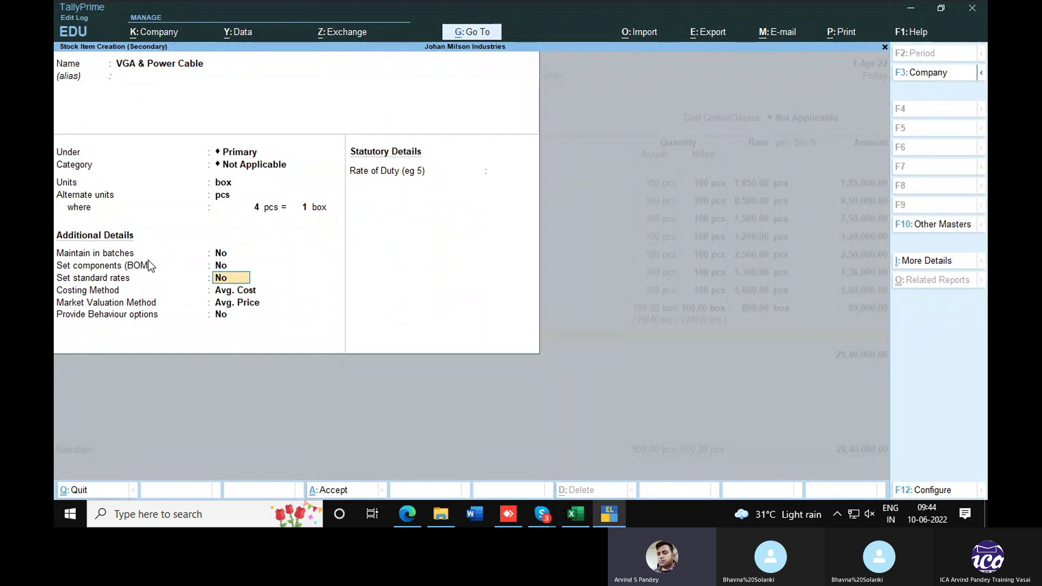
key("ctrl+a")
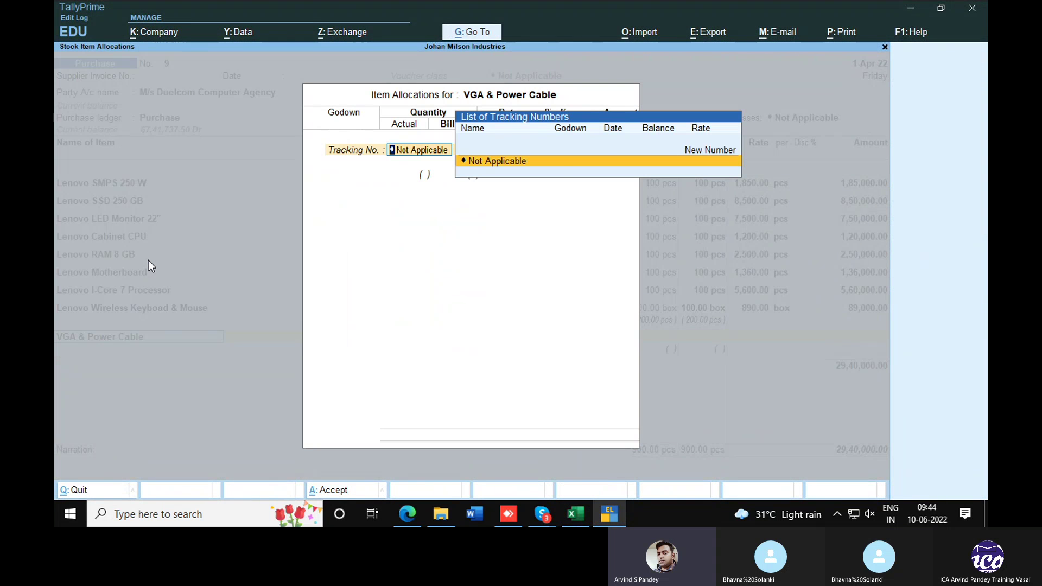
Allocate 100 box of VGA & Power Cable to the Andheri godown, checking the quantity in the Excel sheet.
key("Return")
key("Return")
key("Return")
key("alt+Tab")
key("alt+Tab")
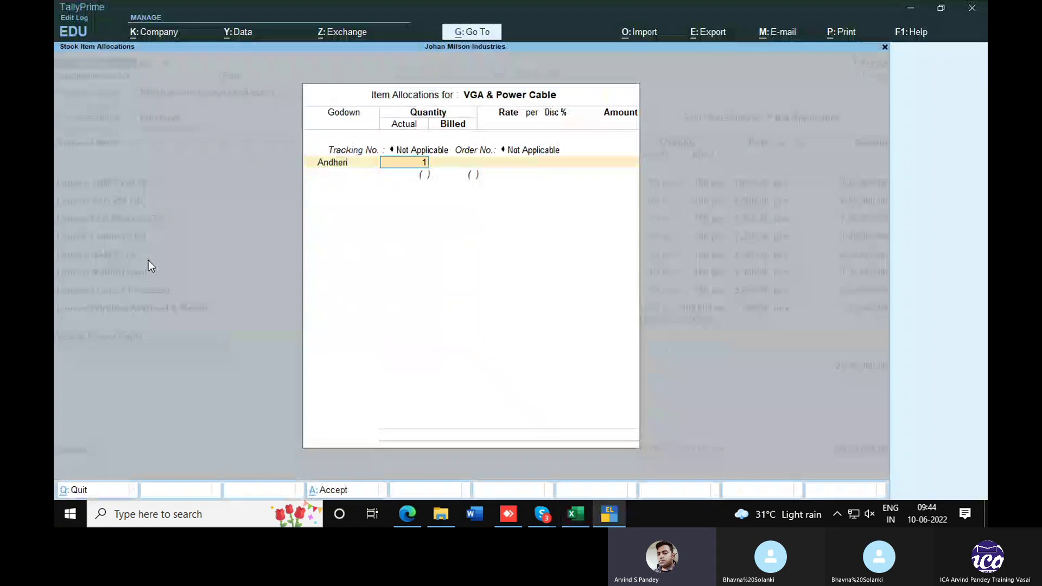
type("100")
key("Return")
key("Return")
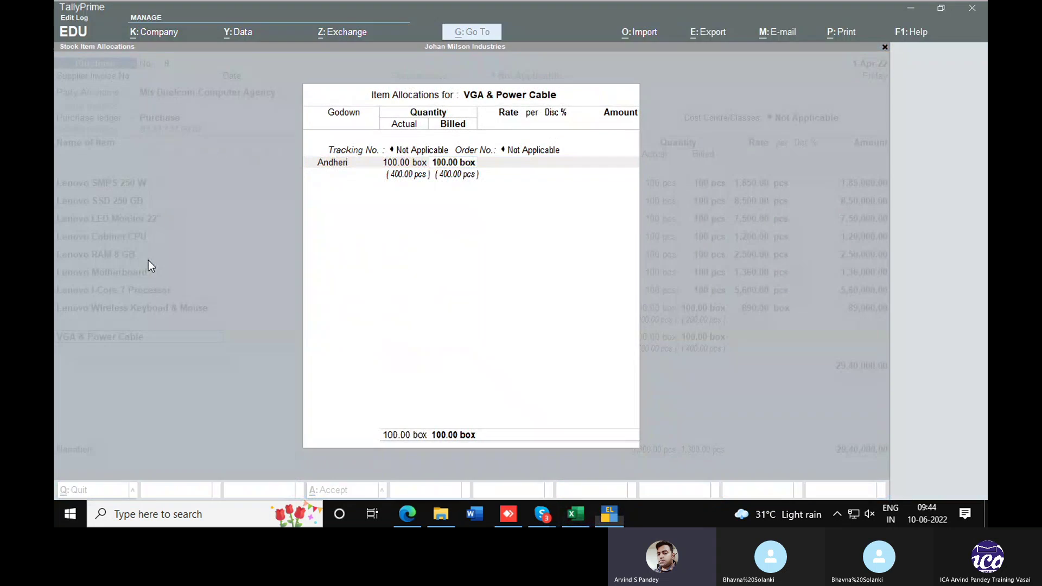
Check the Excel sheet, set the VGA & Power Cable rate to 180 per box, and accept the item line.
key("alt+Tab")
key("alt+Tab")
type("180")
key("Return")
key("Return")
key("Return")
key("Return")
key("Return")
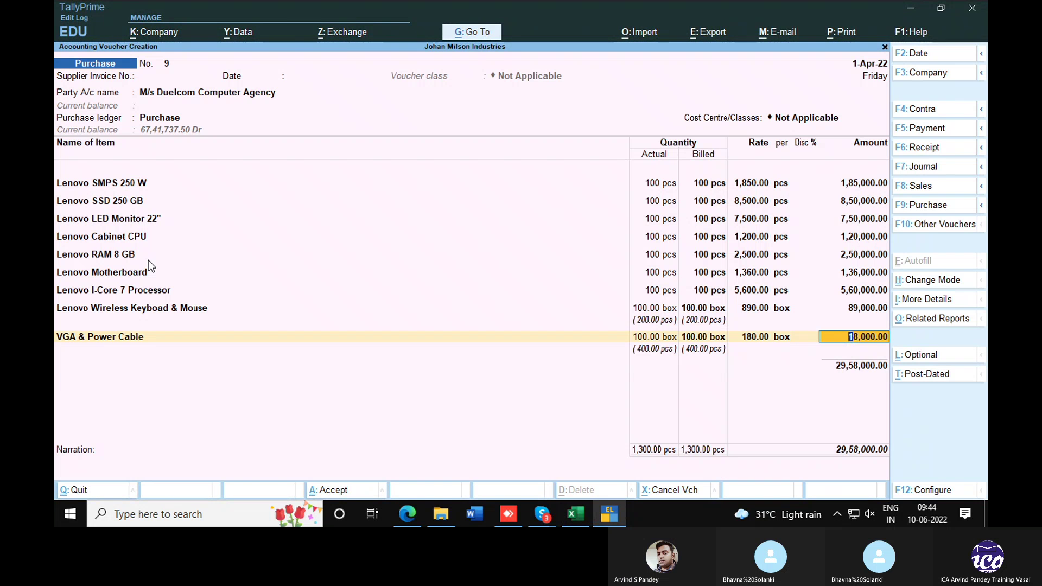
key("Return")
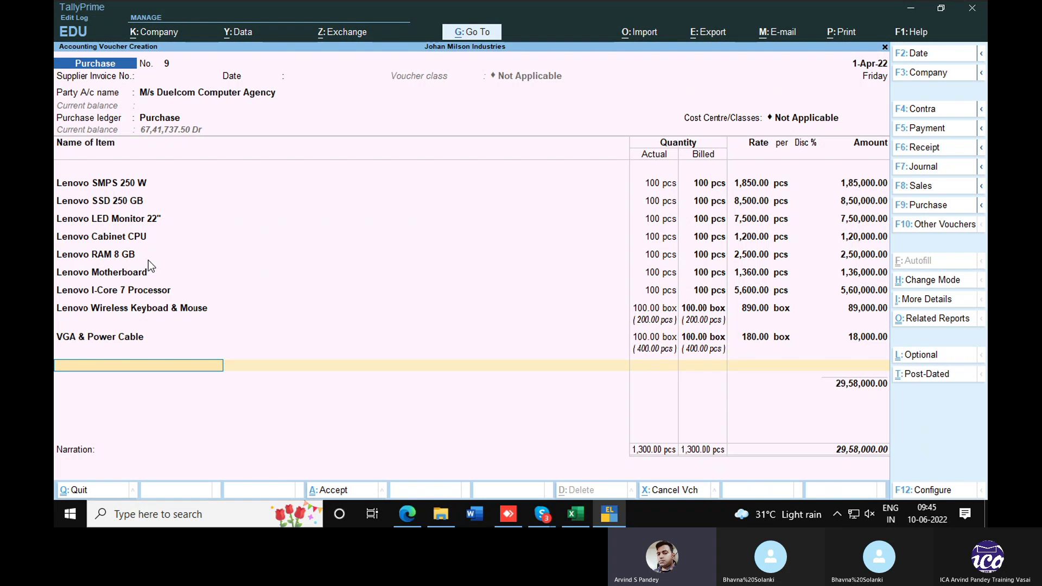
Check the purchase total in cell E35 of the Excel sheet, make it bold, and return to the TallyPrime voucher.
key("alt+Tab")
key("Down")
key("Right")
key("Right")
key("Right")
key("Right")
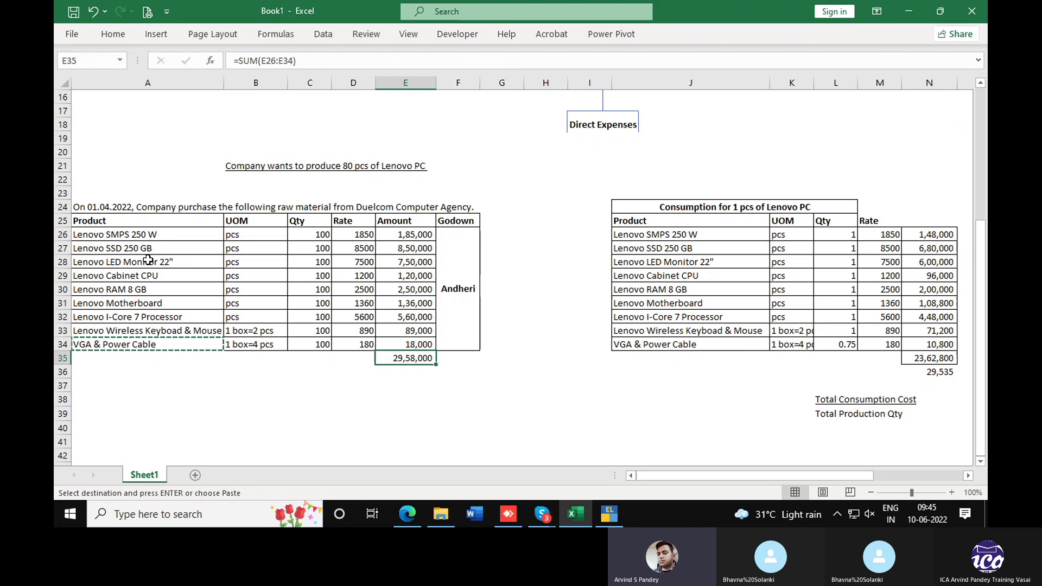
key("ctrl+b")
key("alt+Tab")
End the item list, set the new bill reference name to BILL for the full amount, and save the purchase voucher.
key("Return")
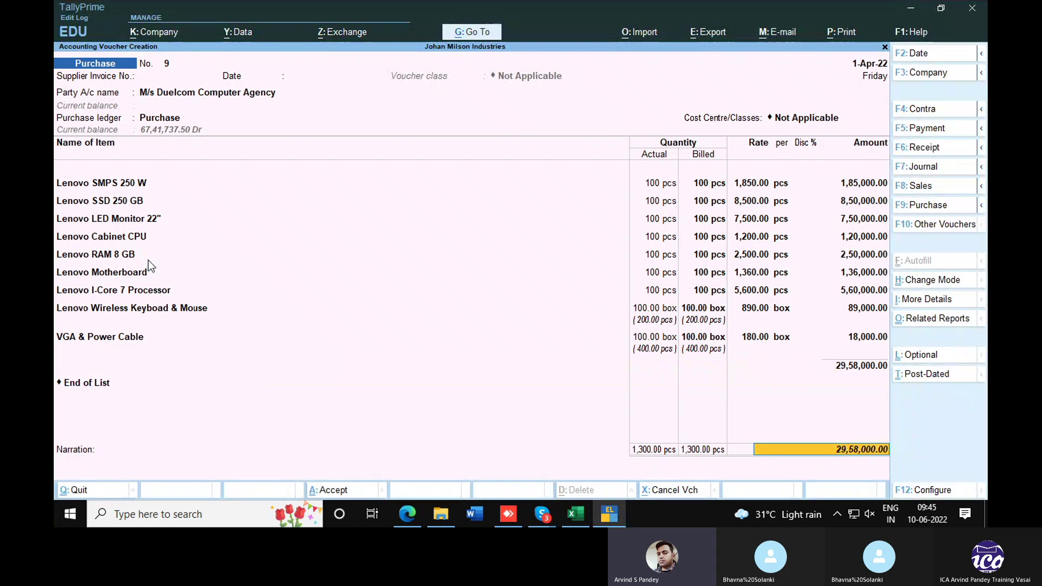
key("Return")
key("Return")
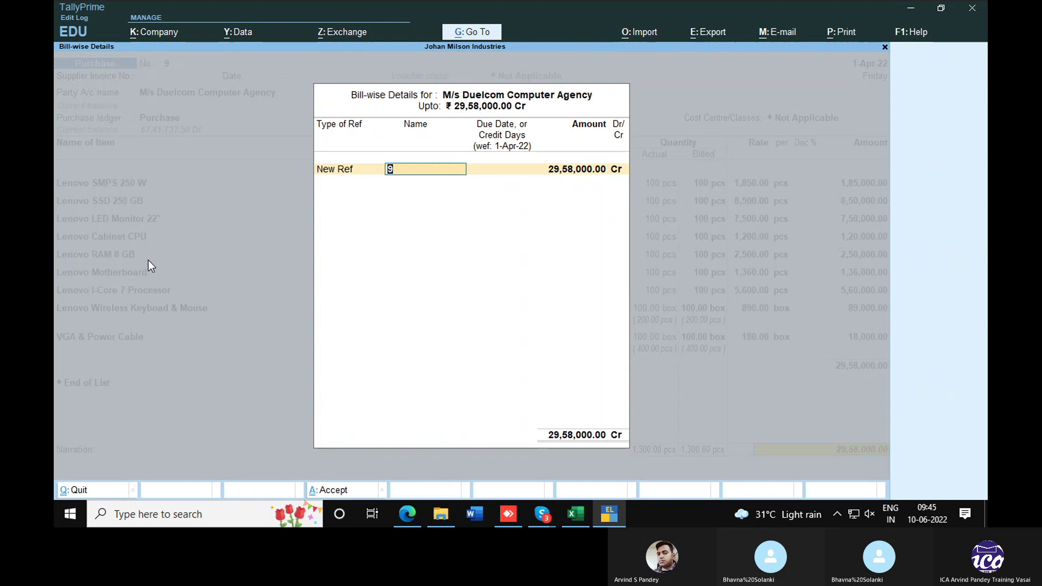
key("BackSpace")
type("BILL")
key("Return")
key("Return")
key("Return")
key("Return")
key("Return")
key("Return")
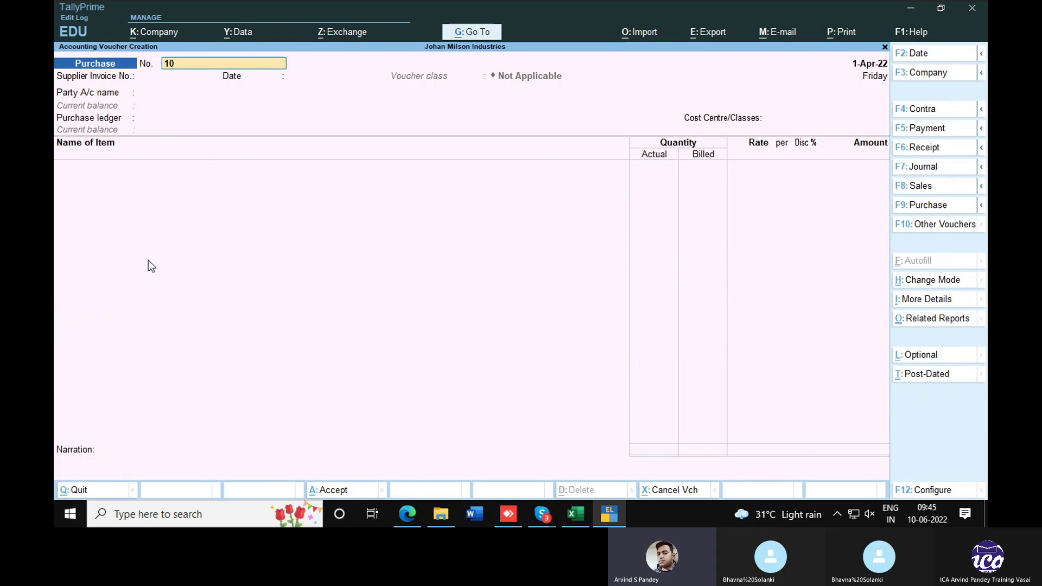
Leave voucher entry and open the creation form for a new stock item master.
key("Escape")
key("Return")
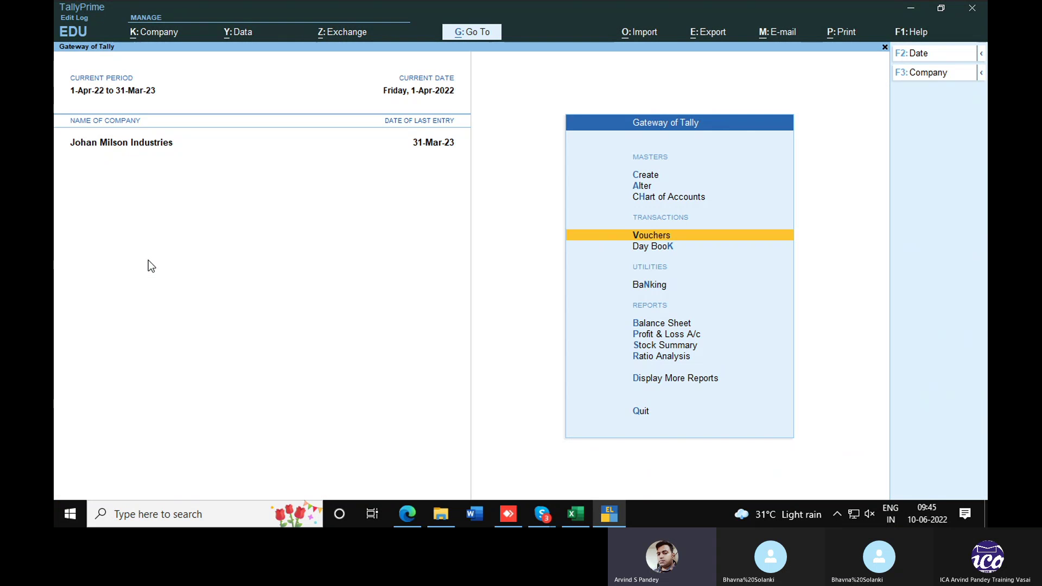
key("Up")
key("Up")
key("Up")
key("Return")
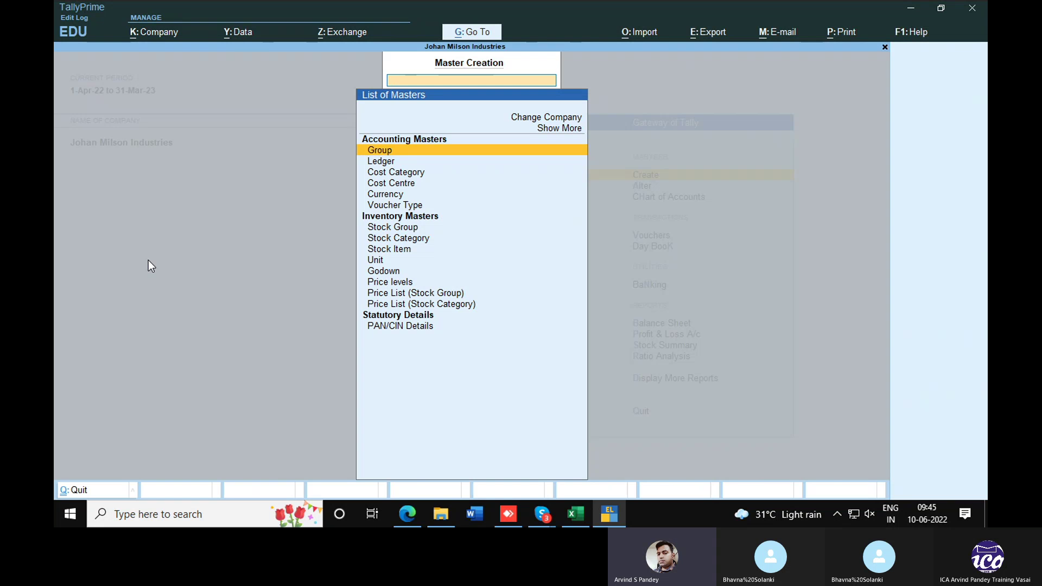
key("Down")
key("Down")
key("Down")
key("Down")
key("Down")
key("Down")
key("Down")
key("Down")
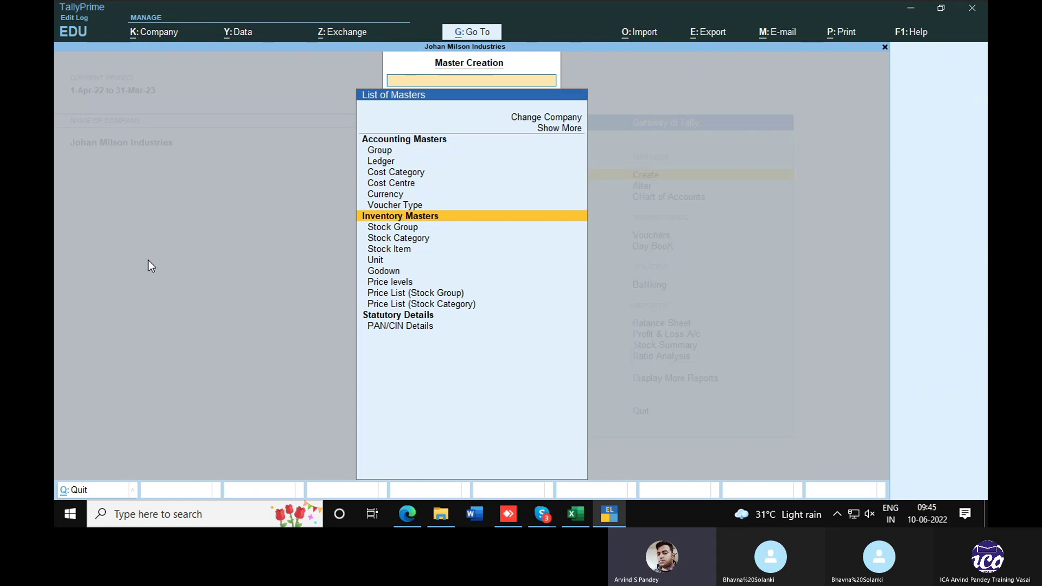
key("Return")
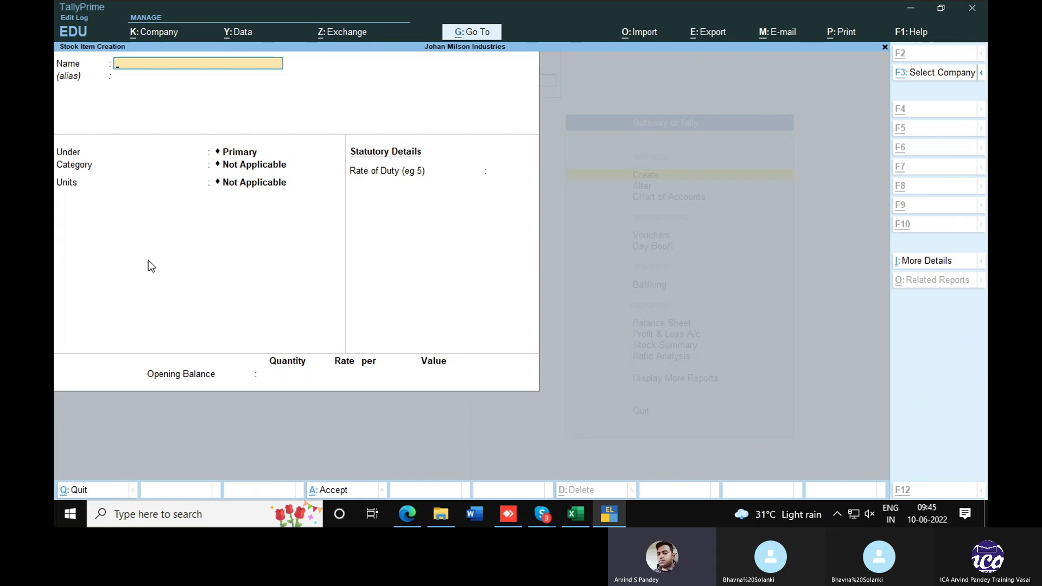
Name the new stock item Lenovo PC Icore-7th Gen and leave its alias blank.
key("alt+Tab")
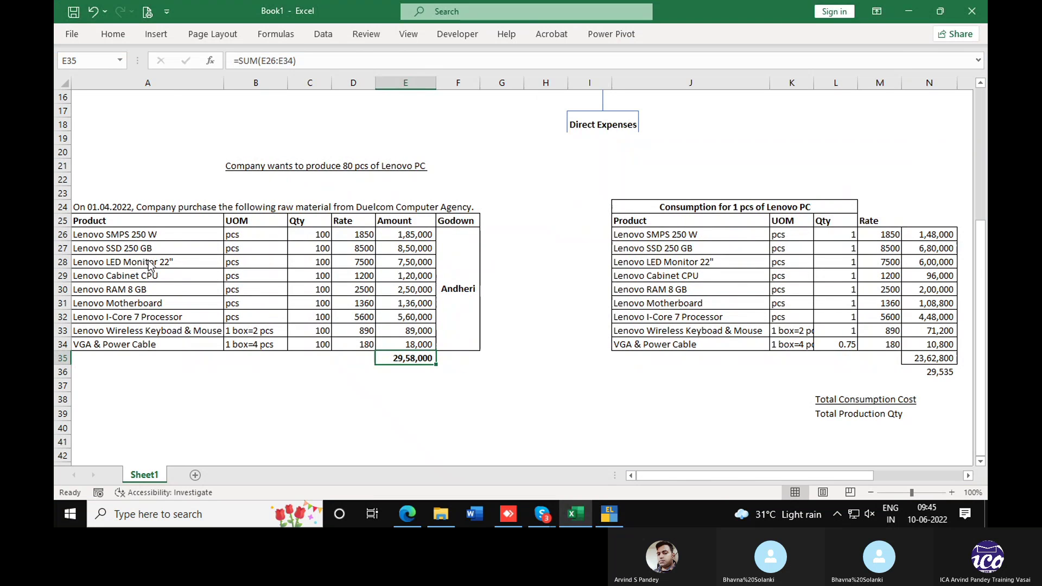
key("alt+Tab")
type("Leno")
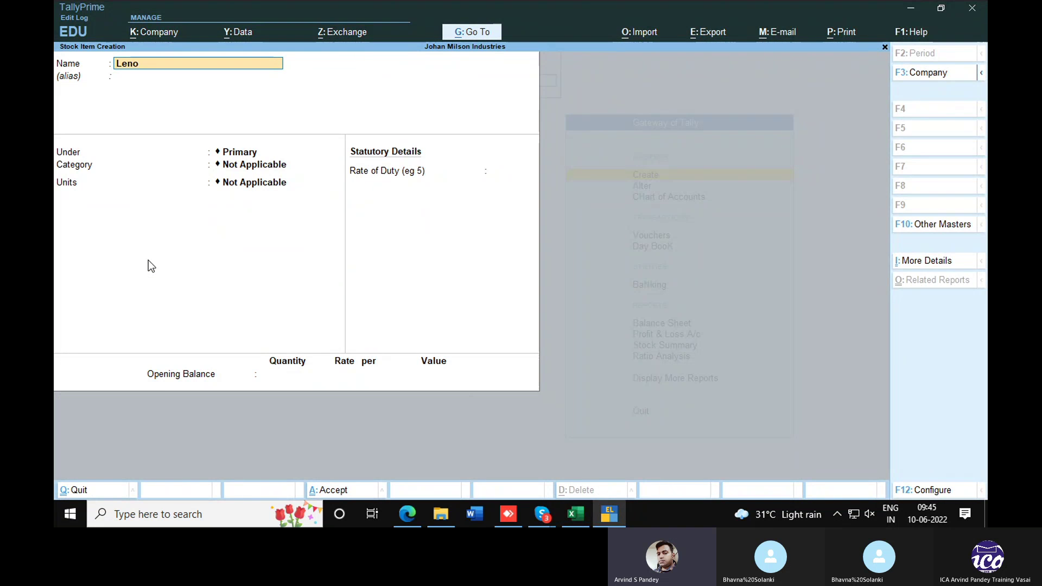
type("vo PC")
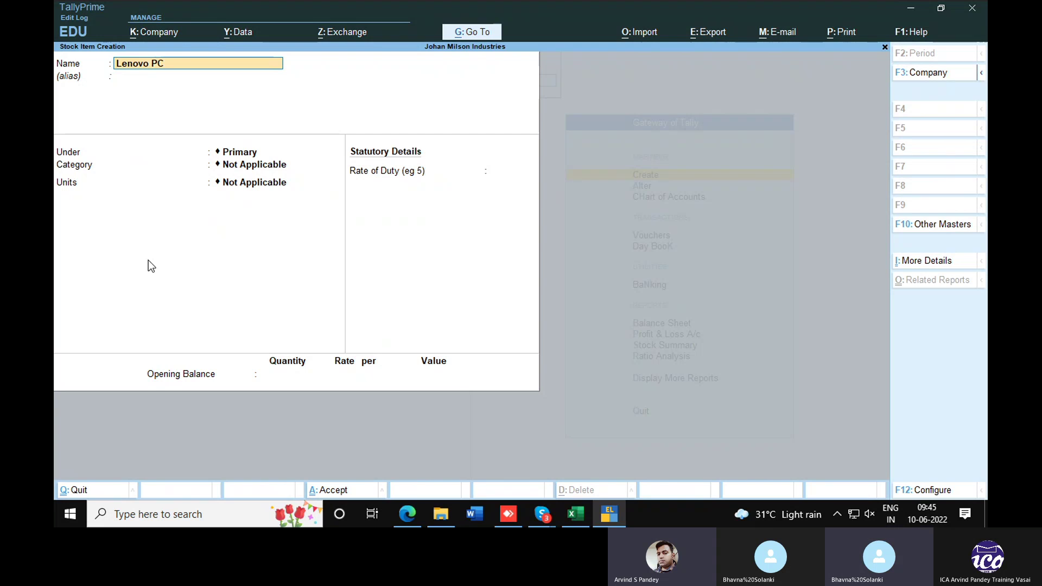
type(" Ico")
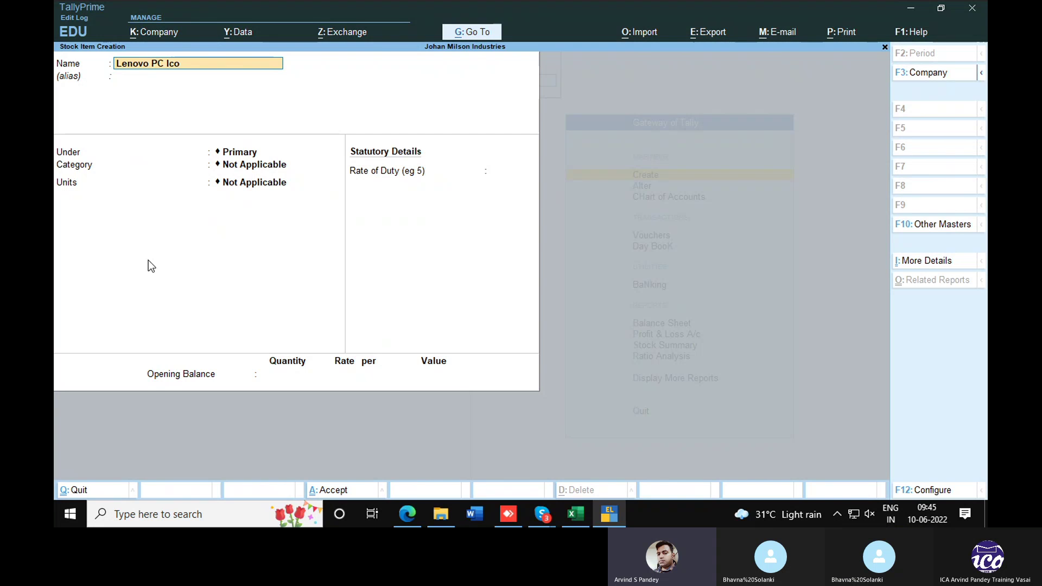
type("re-7th Gen")
key("Return")
key("Return")
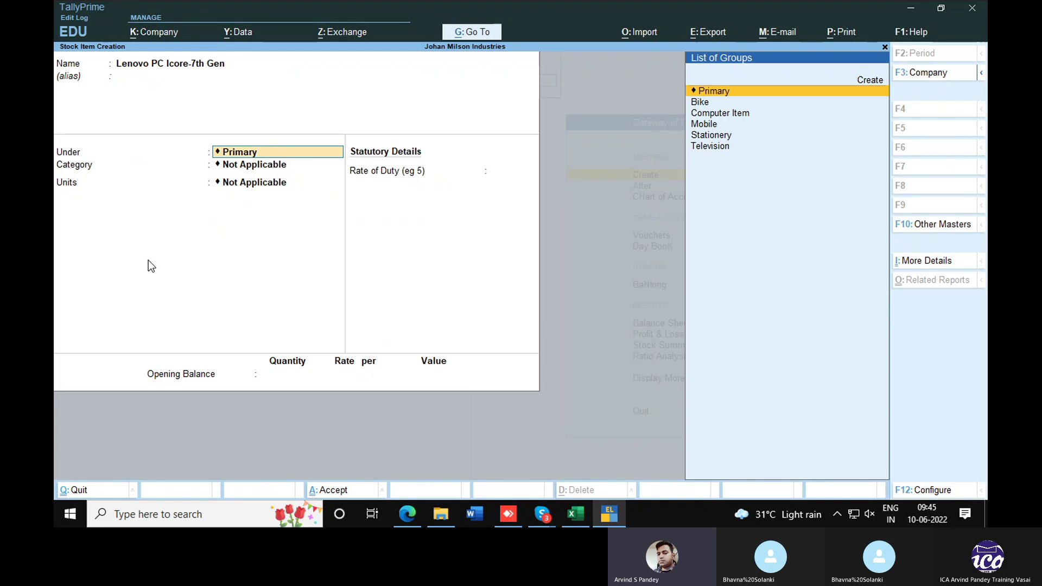
Keep the item under Primary with no category, and set its unit to pcs without an alternate unit.
key("Return")
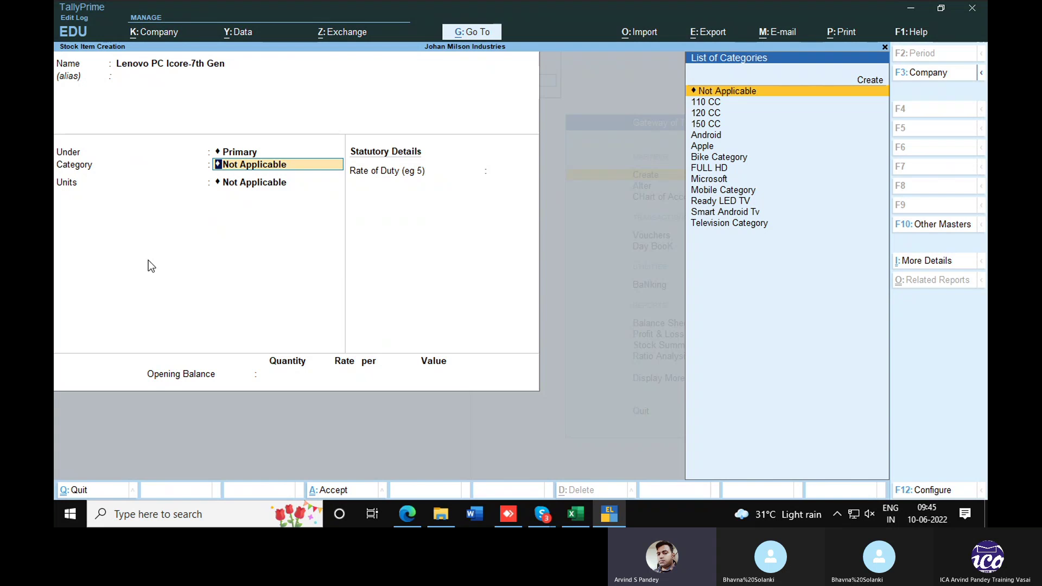
key("Return")
key("Down")
key("Down")
key("Down")
key("Down")
key("Down")
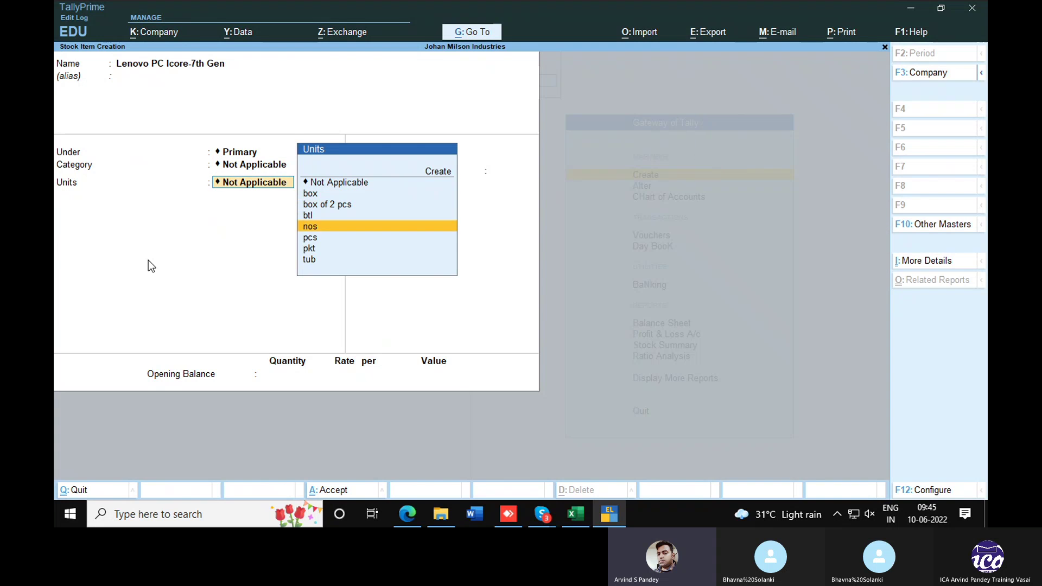
key("Return")
left_click(151, 266)
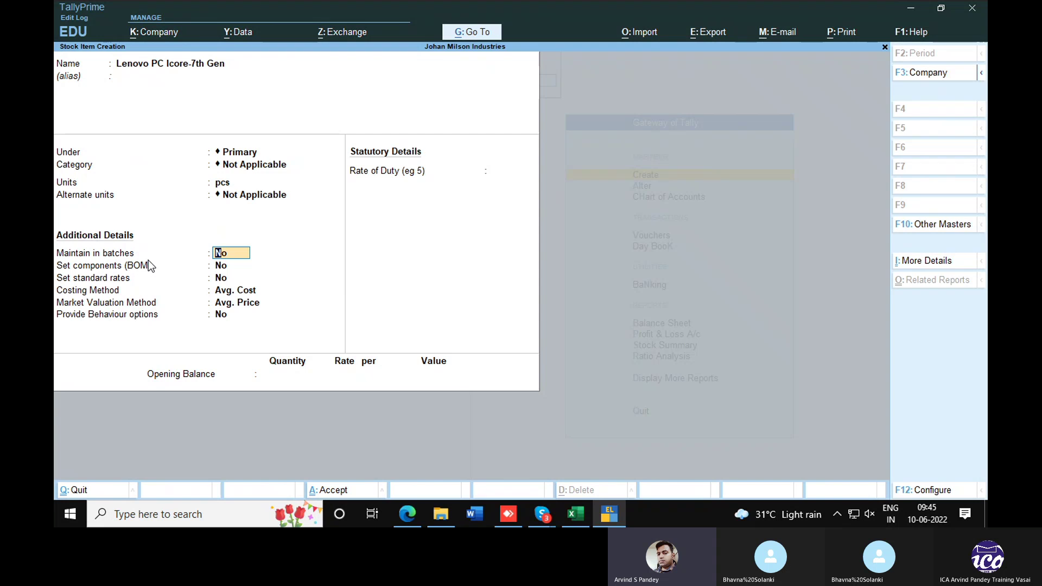
Check in the stock item configuration whether the components list (Bill of Materials) option is enabled.
key("F12")
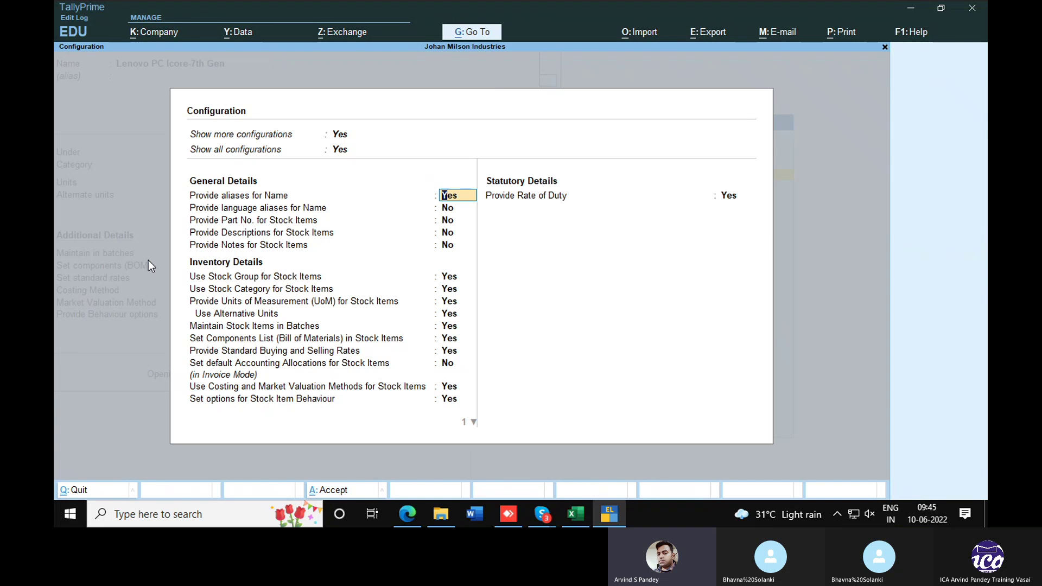
key("Down")
key("Down")
key("Down")
key("Down")
key("Down")
key("Down")
key("Down")
key("Down")
key("Down")
key("Down")
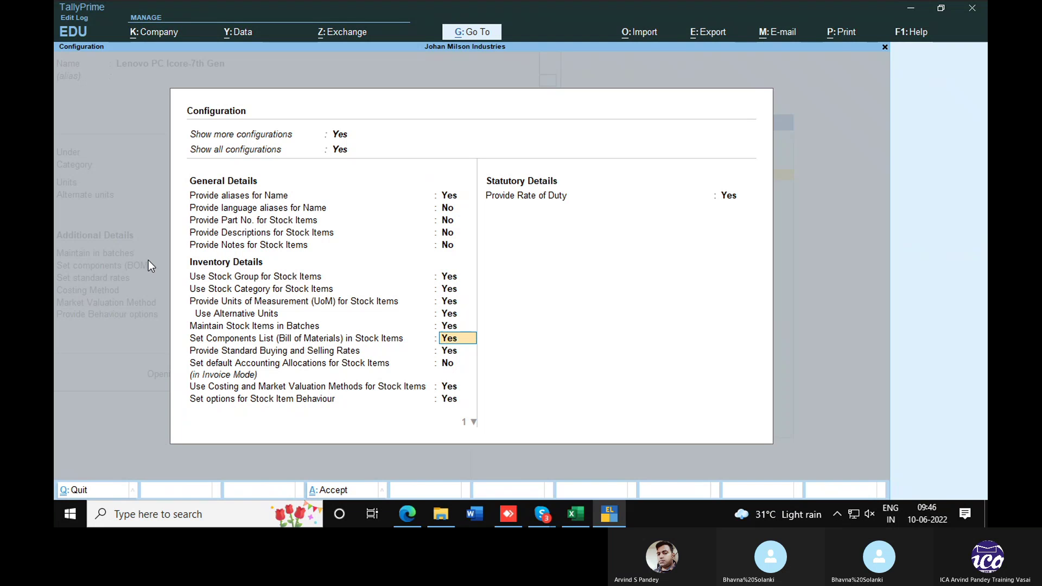
key("ctrl+a")
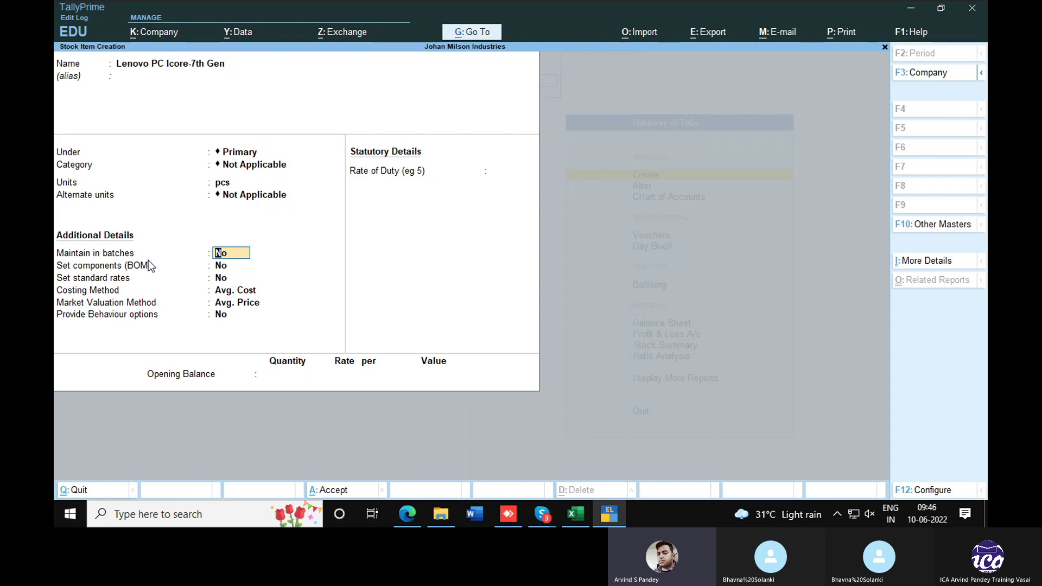
Enable components (BOM) for the item and create a BOM named Finished Goods with 1 pcs as the unit of manufacture.
key("Return")
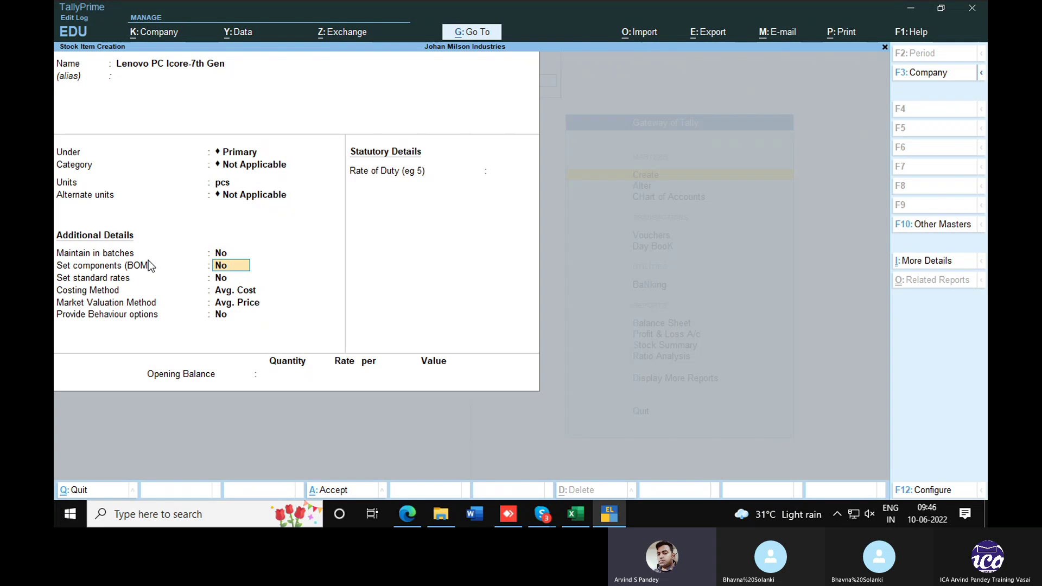
type("y")
key("Return")
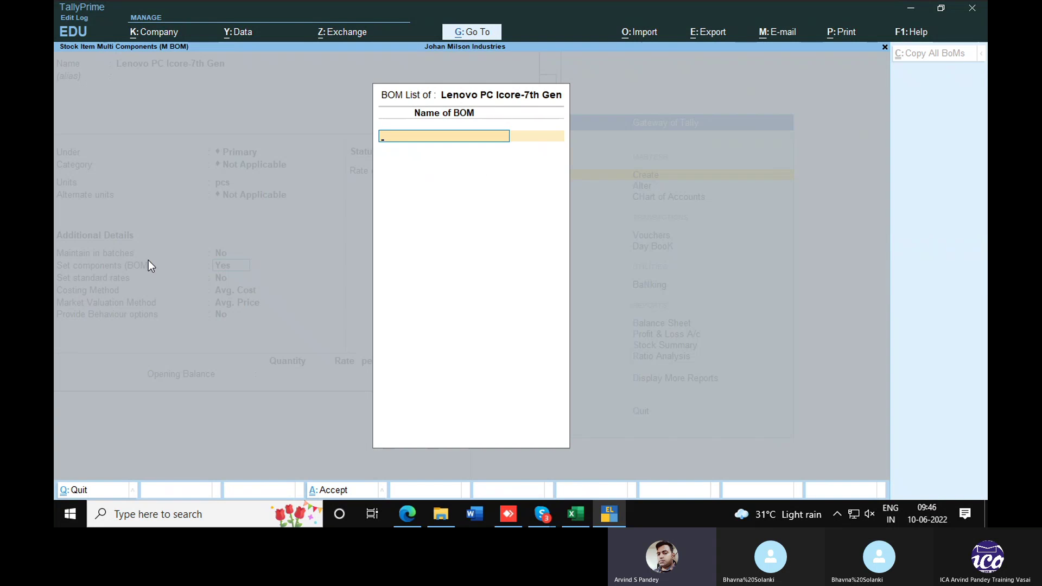
type("Finished Goods")
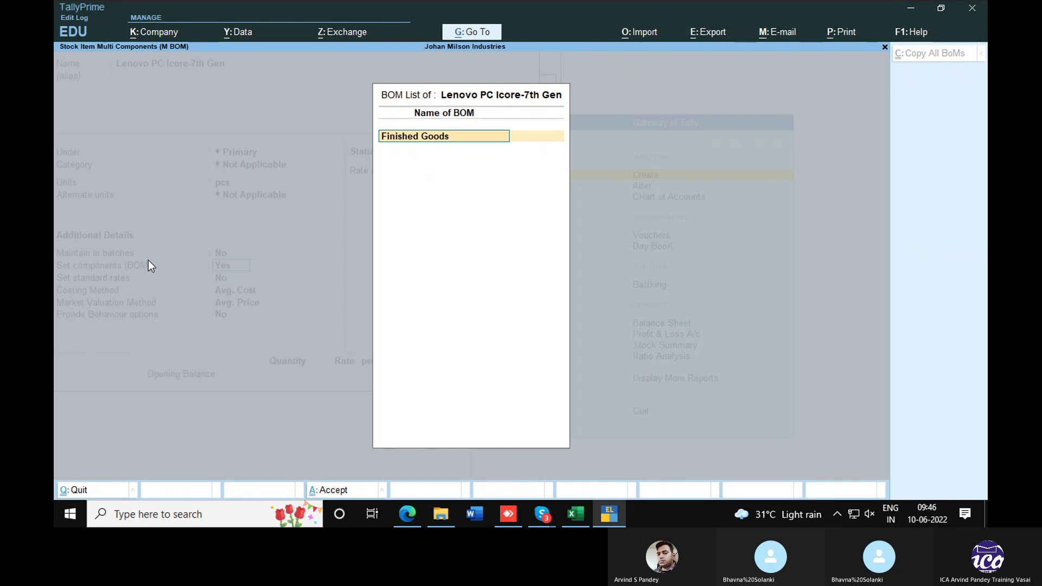
key("Return")
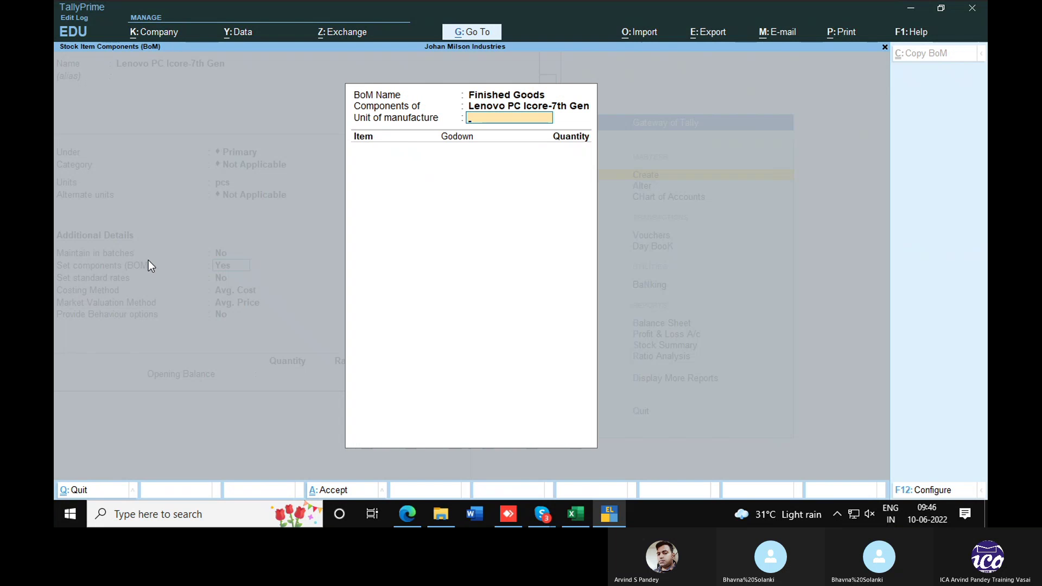
key("Return")
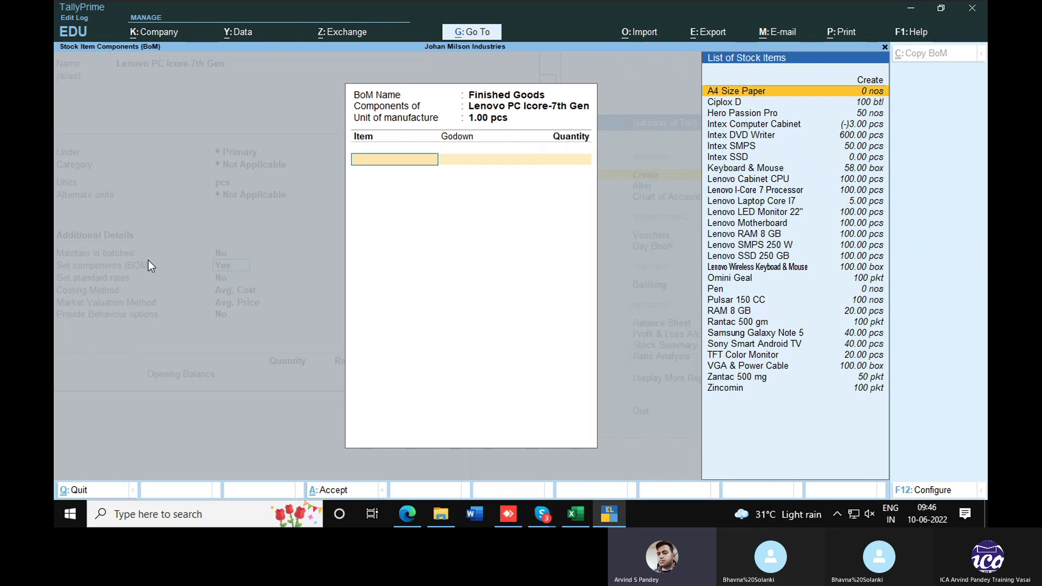
Add Lenovo SMPS 250 W from the Andheri godown to the BOM with a quantity of 1 pcs.
type("Smps")
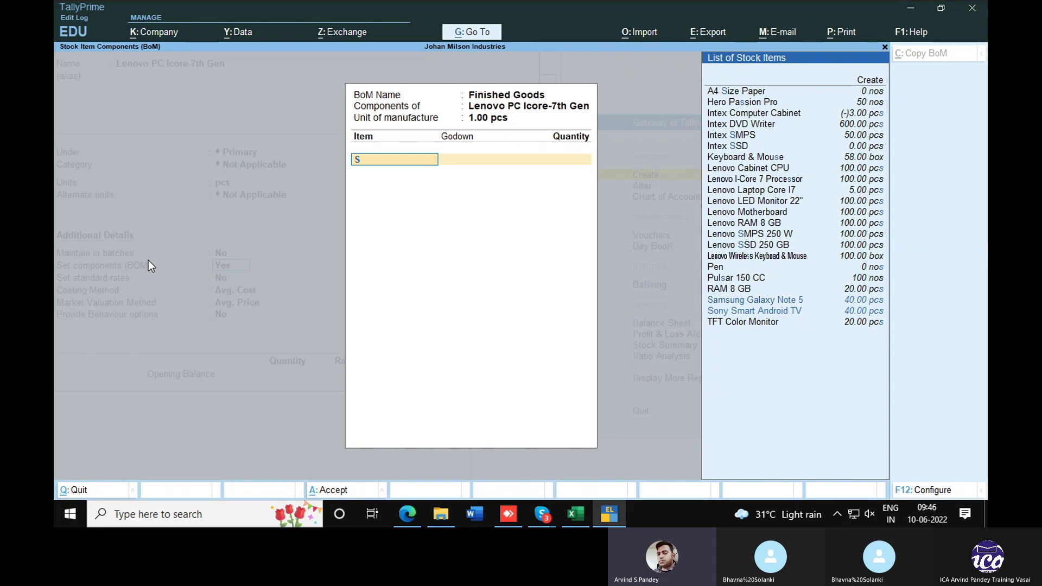
key("Down")
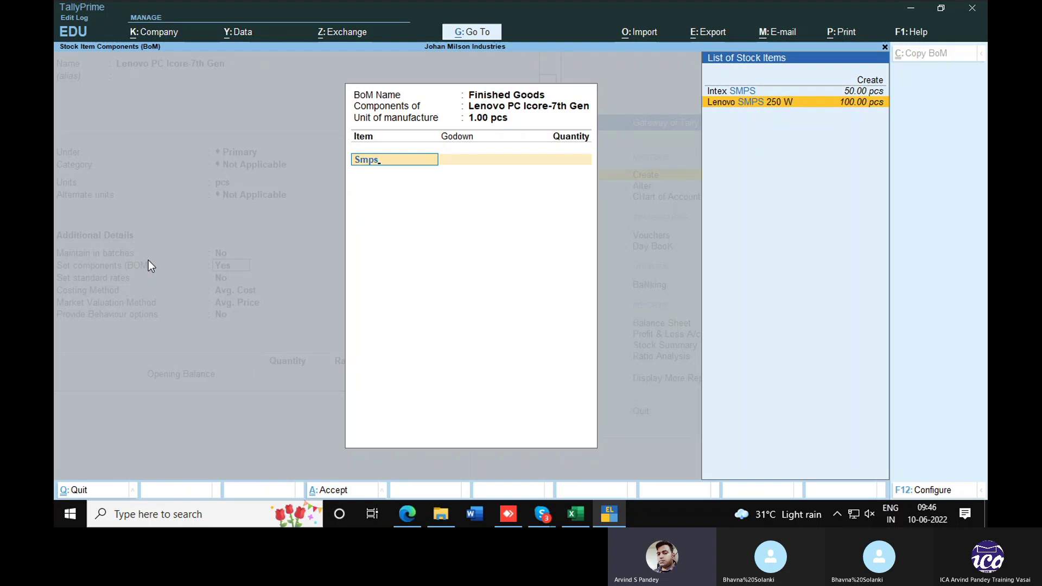
key("Return")
key("Return")
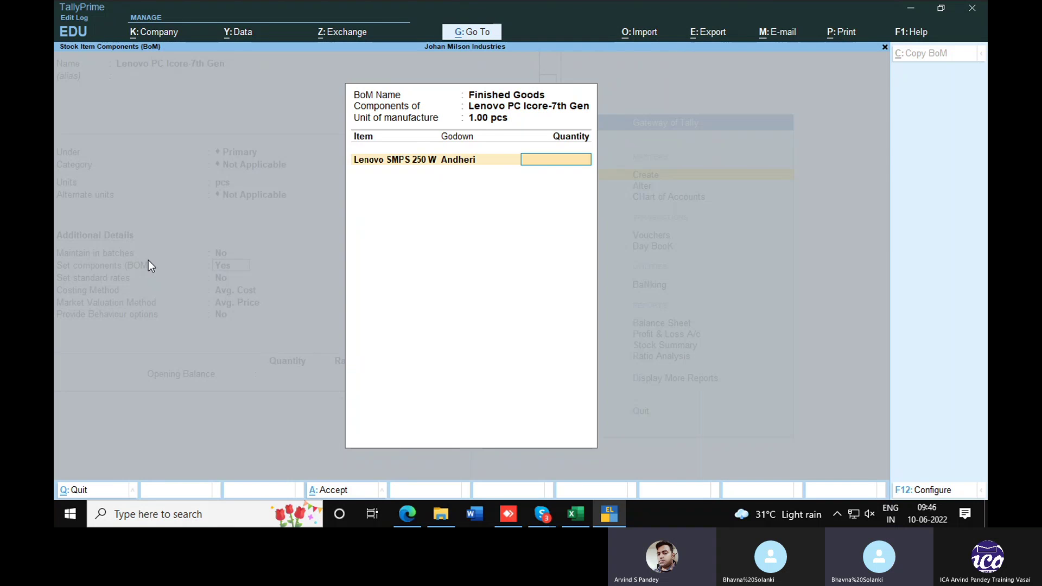
key("Return")
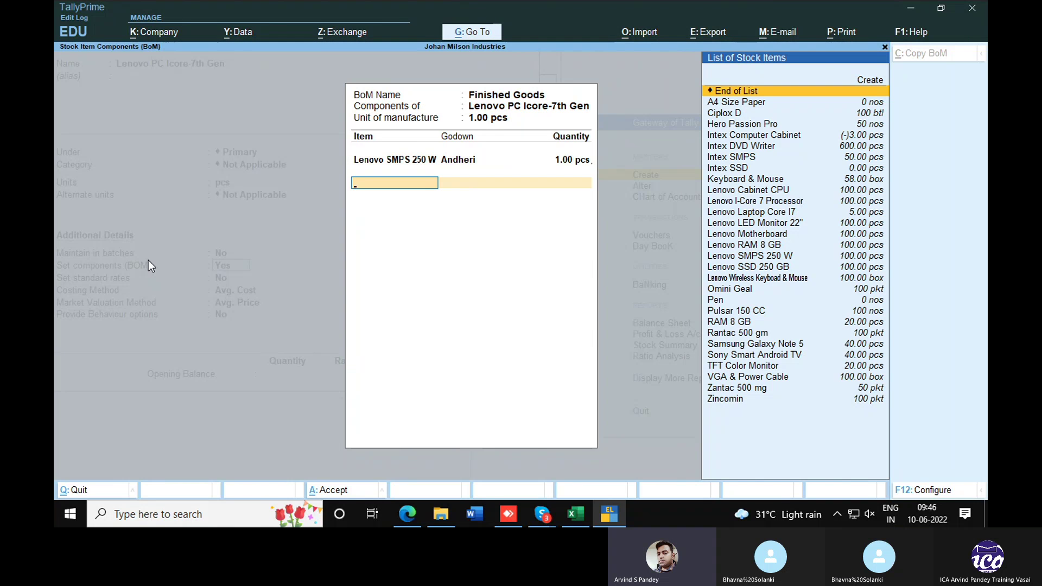
Check the Excel sheet and add Lenovo SSD 250 GB from the Andheri godown to the BOM with quantity 1 pcs.
key("alt+Tab")
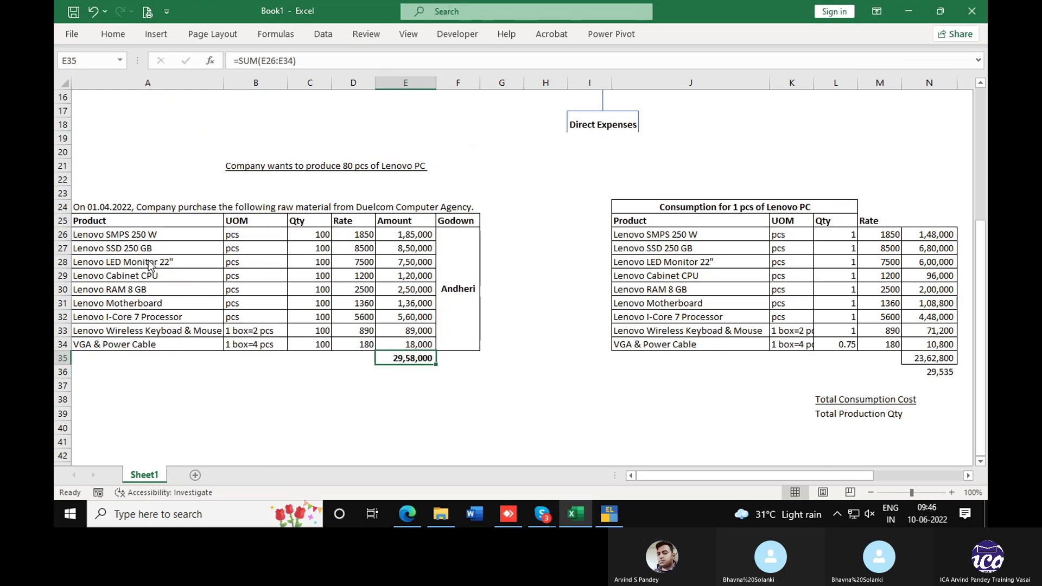
key("alt+Tab")
type("Ssd")
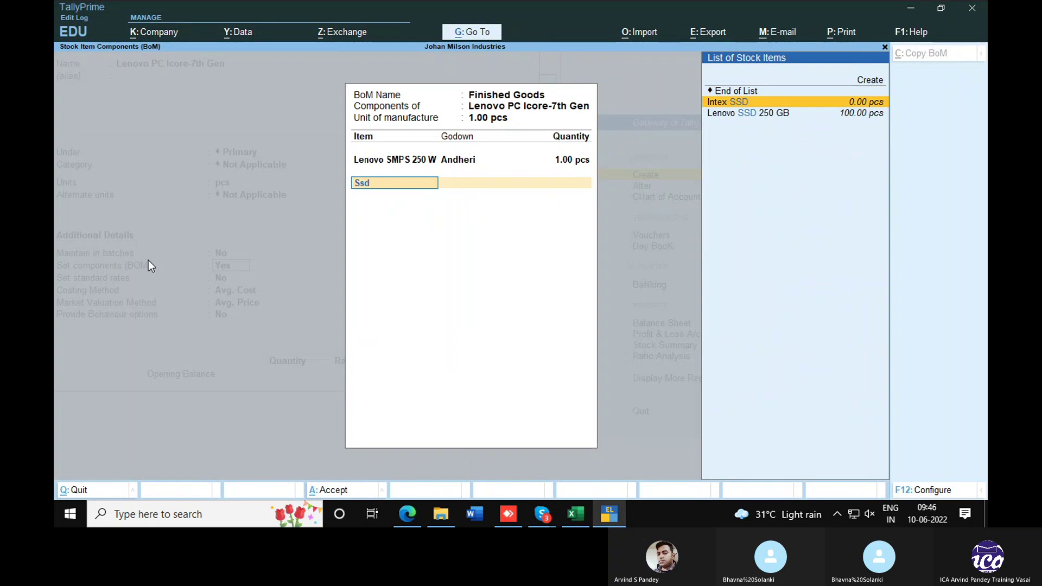
key("Down")
key("Return")
key("Down")
key("Up")
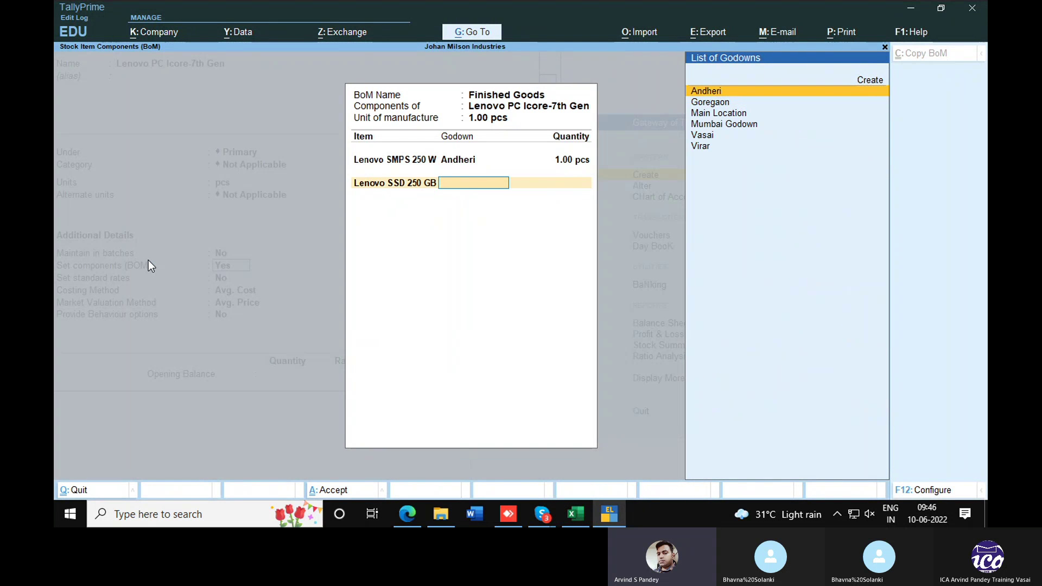
key("Return")
type("1")
key("Return")
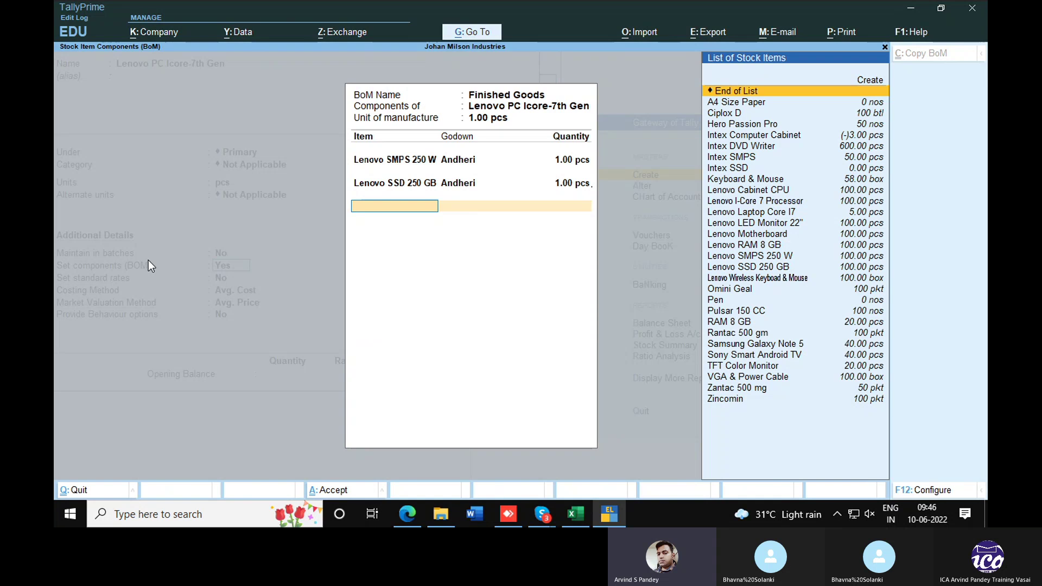
Check the Excel sheet and add Lenovo LED Monitor 22" from the Andheri godown to the BOM with quantity 1 pcs.
key("alt+Tab")
key("alt+Tab")
type("led")
key("Return")
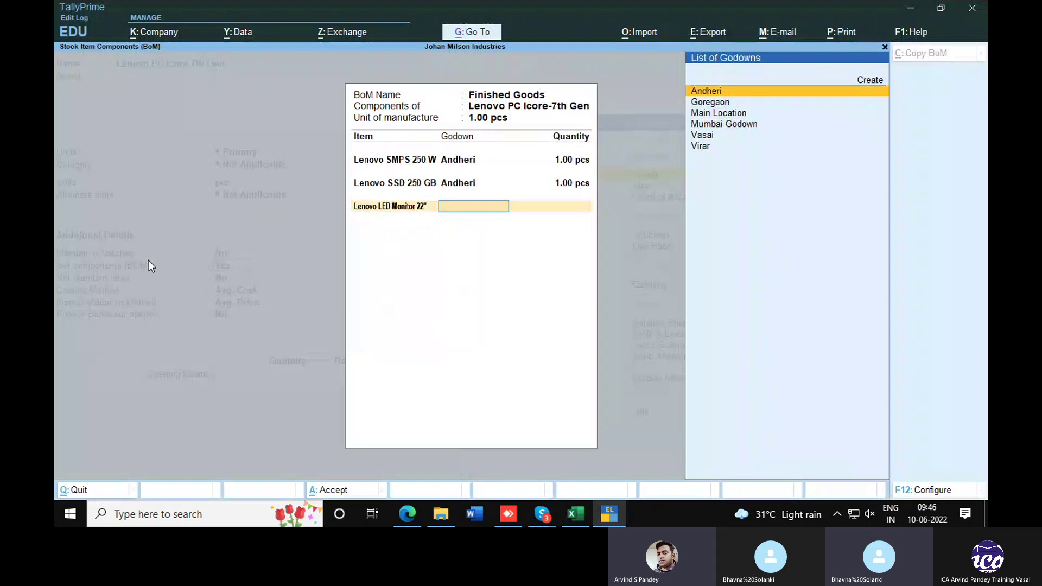
key("Return")
type("1")
key("Return")
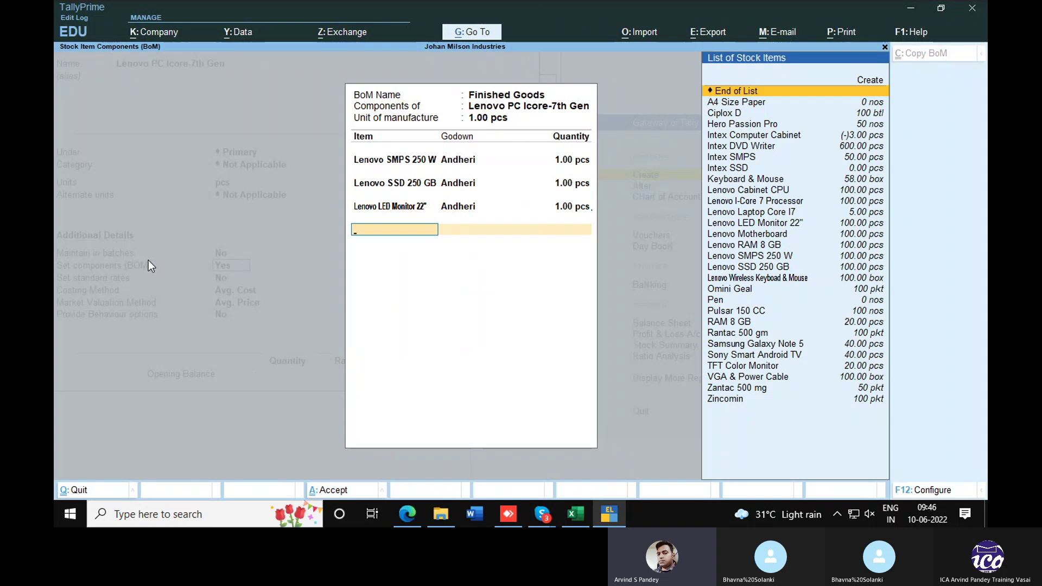
Check the Excel sheet and add Lenovo Cabinet CPU from the Andheri godown to the BOM with quantity 1 pcs.
key("alt+Tab")
key("alt+Tab")
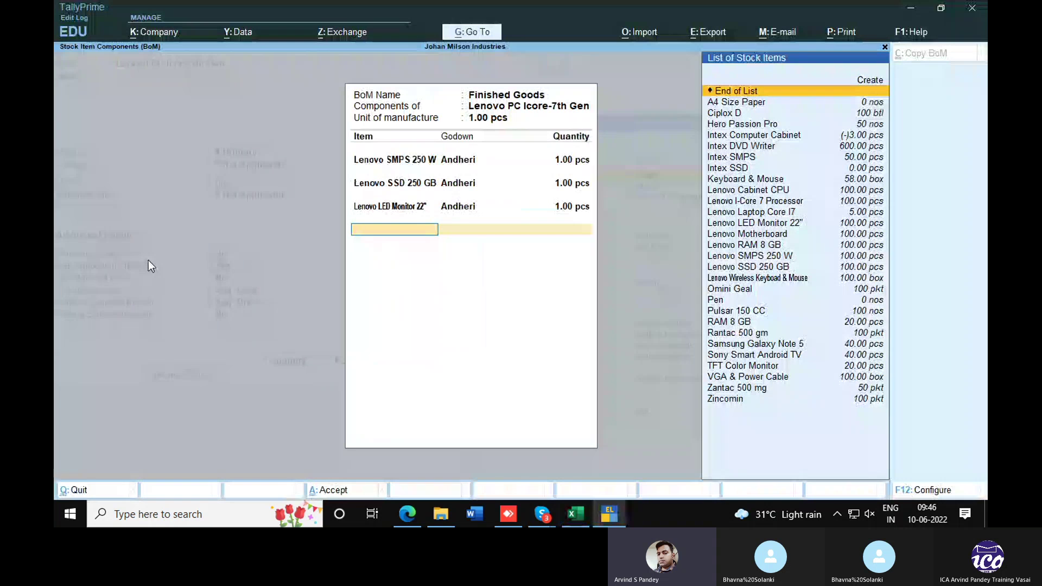
type("Cab")
key("Down")
key("Down")
key("Return")
key("Return")
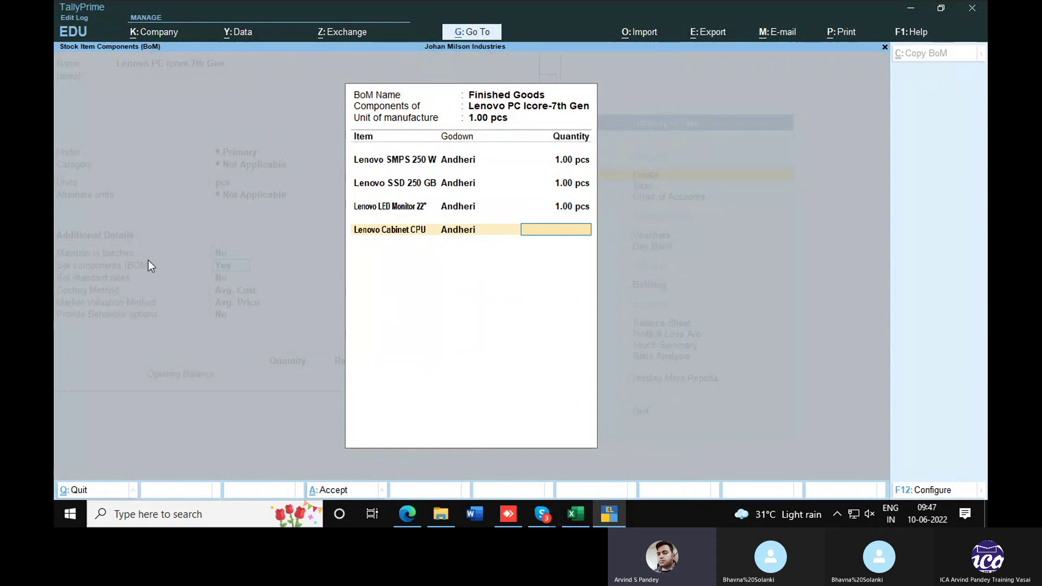
type("1")
key("Return")
Check the Excel sheet and add Lenovo RAM 8 GB from the Andheri godown to the BOM with quantity 1 pcs.
key("alt+Tab")
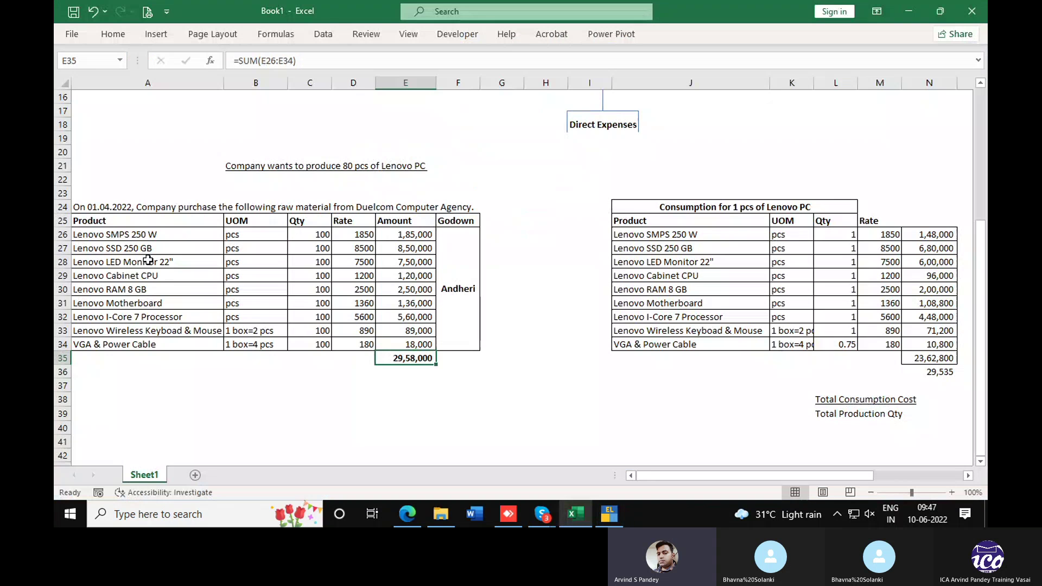
key("alt+Tab")
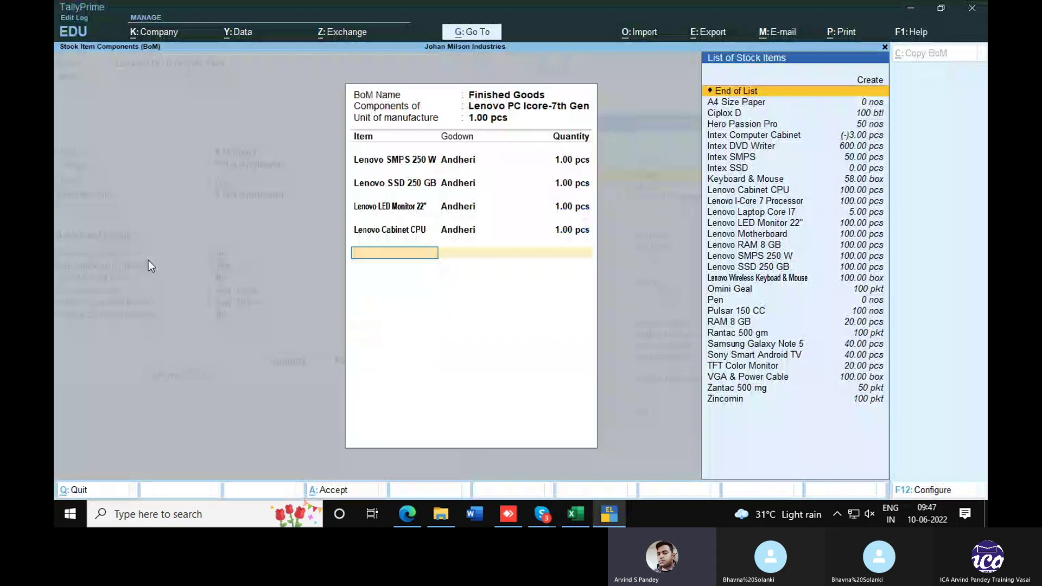
type("ram")
key("Return")
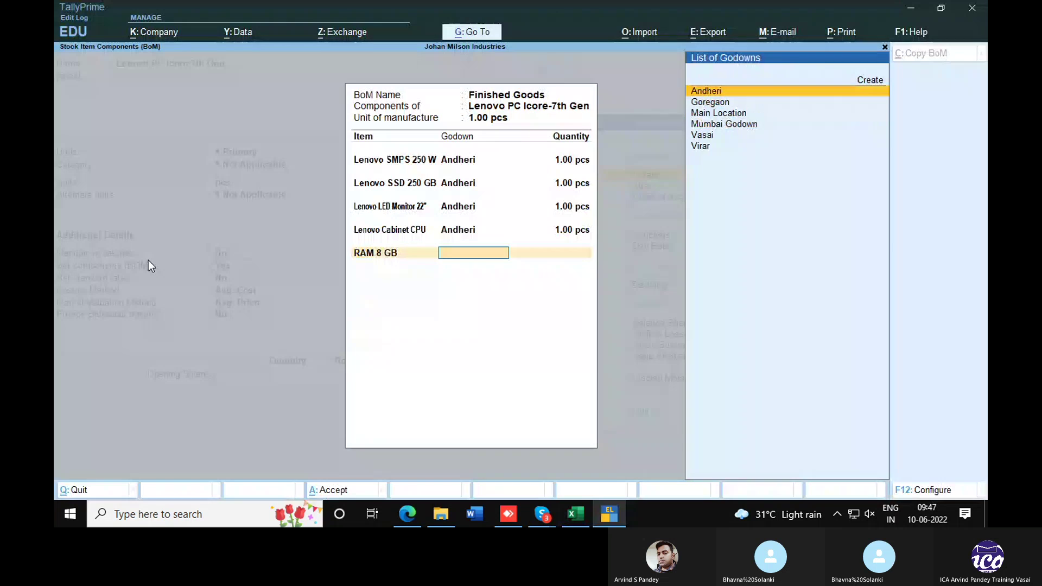
key("BackSpace")
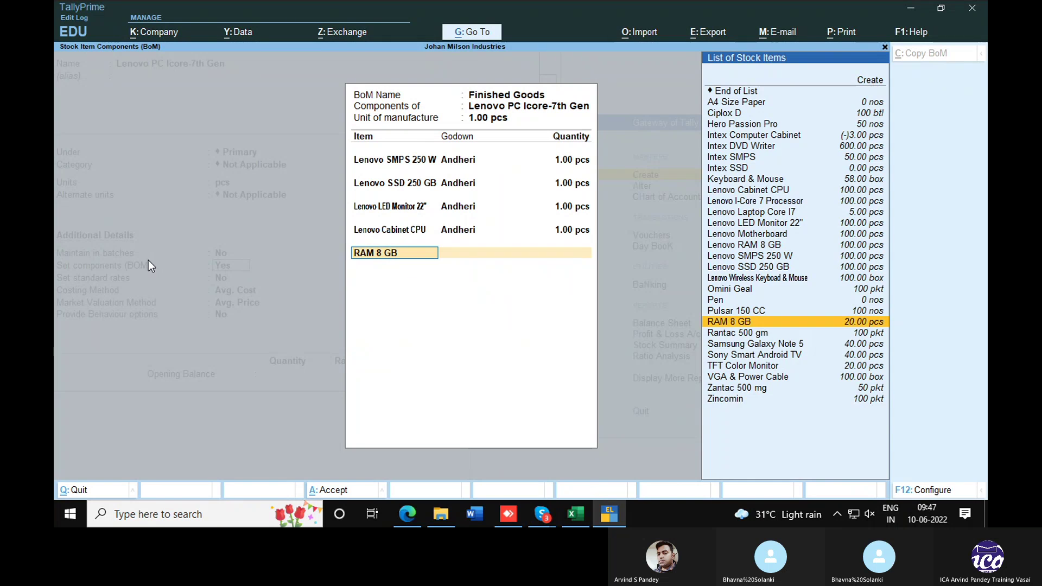
type("Ram")
key("Up")
key("Return")
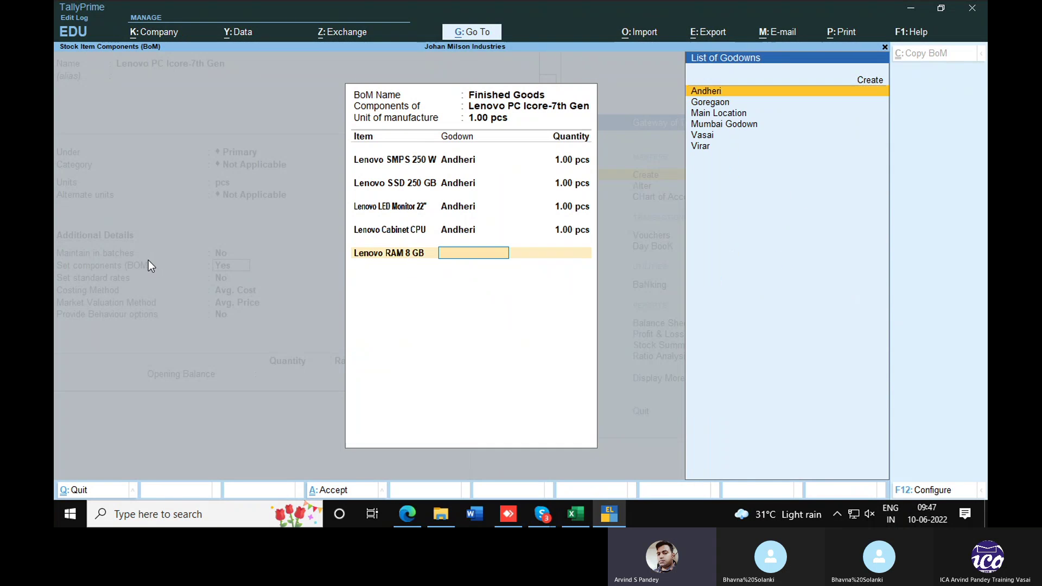
key("Return")
type("1")
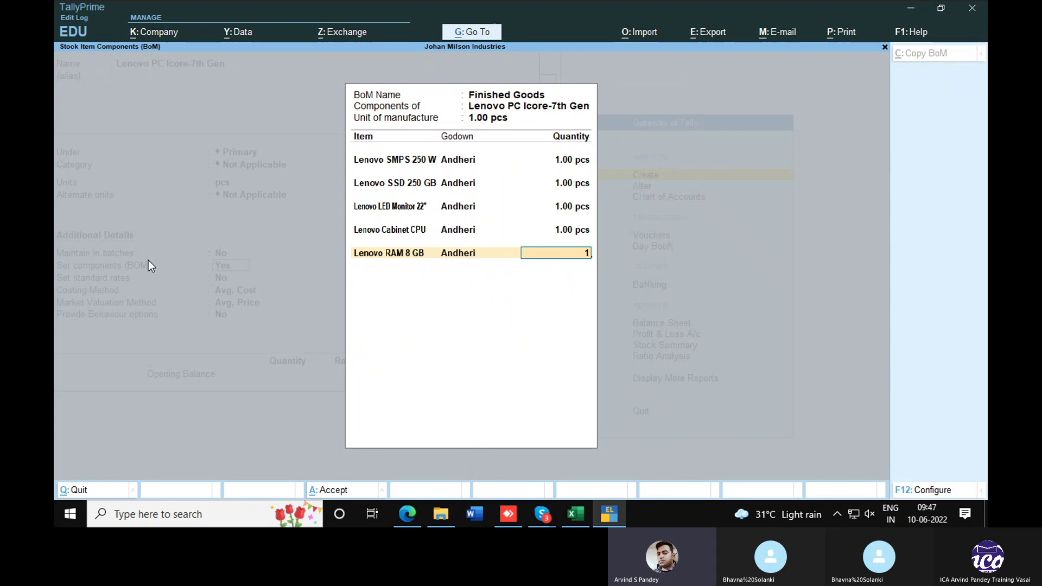
key("Return")
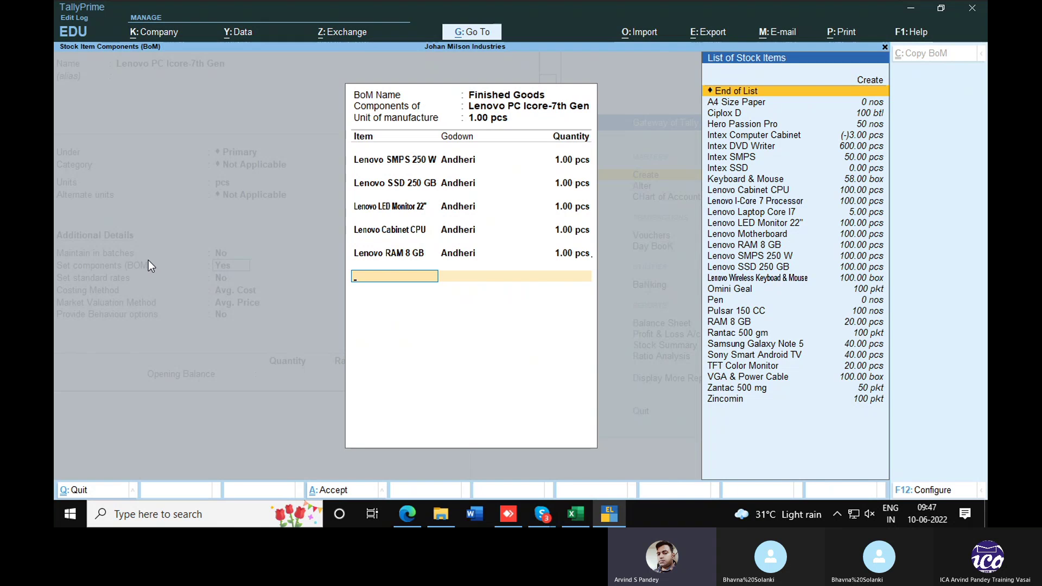
Check the Excel sheet and add Lenovo Motherboard from the Andheri godown to the BOM with quantity 1 pcs.
key("alt+Tab")
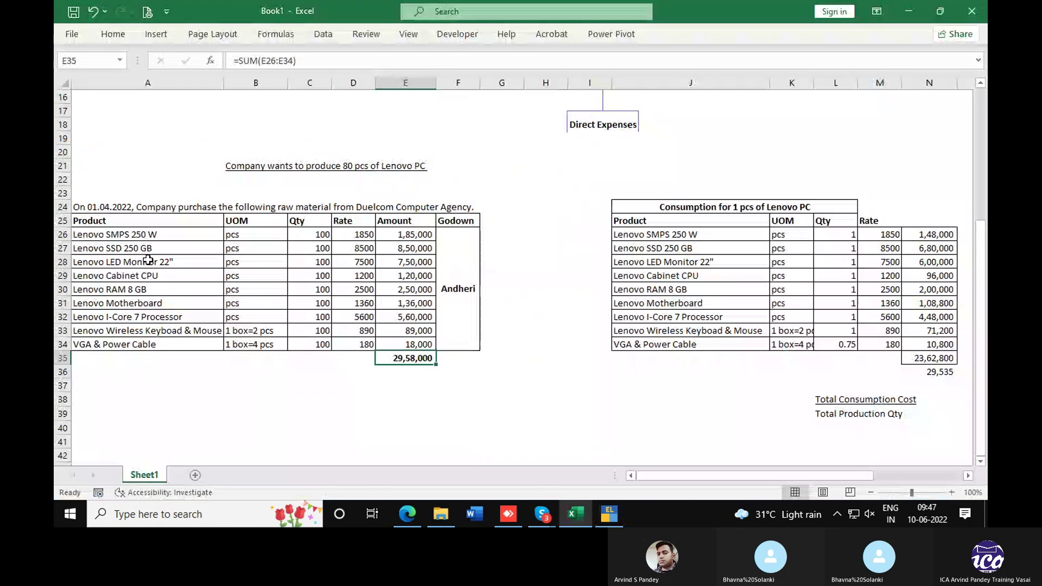
key("alt+Tab")
type("Mot")
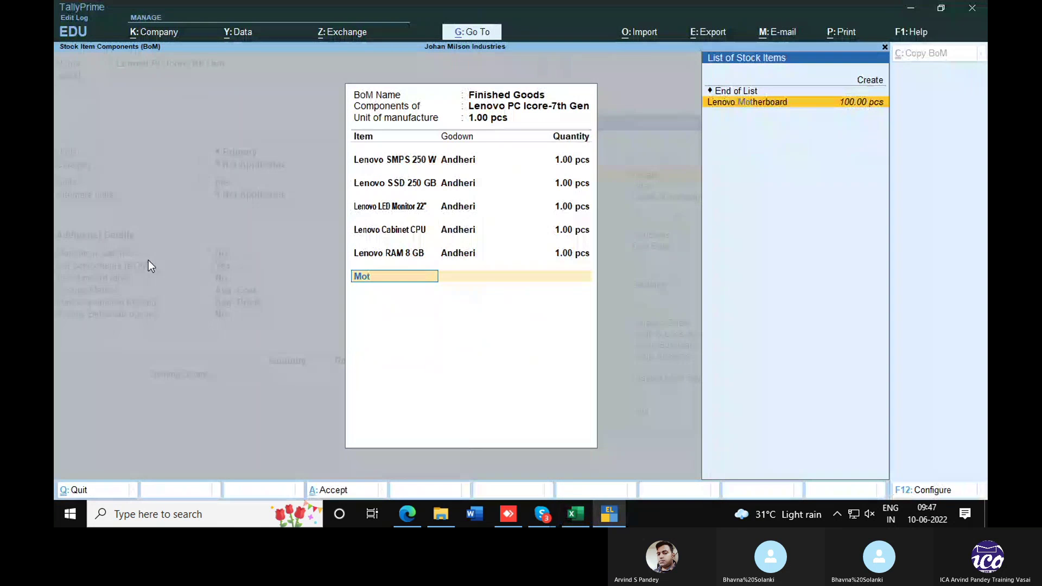
key("Return")
key("Return")
type("1")
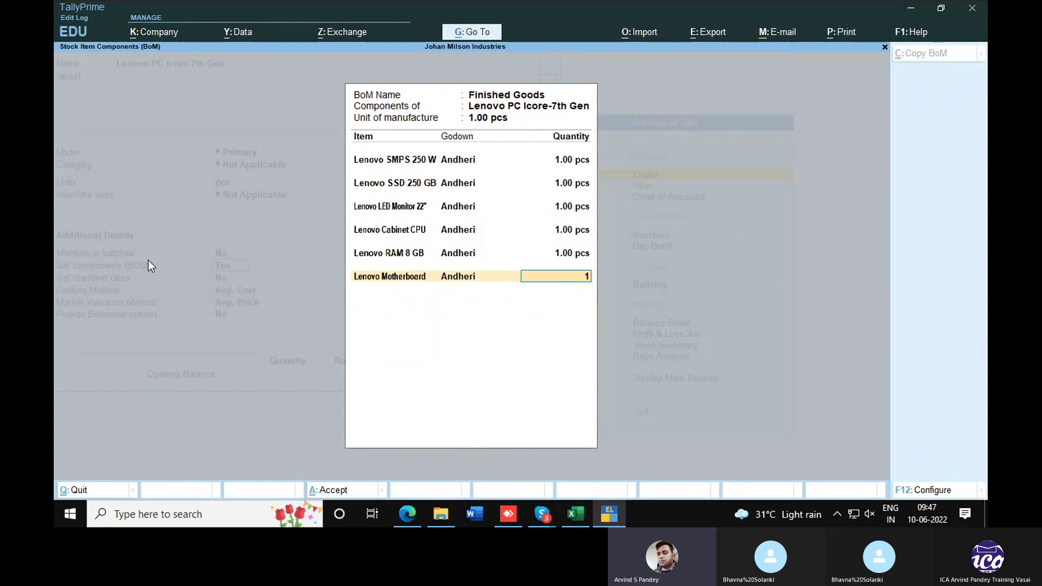
key("Return")
Check the Excel sheet and add Lenovo I-Core 7 Processor from the Andheri godown to the BOM with quantity 1 pcs.
key("alt+Tab")
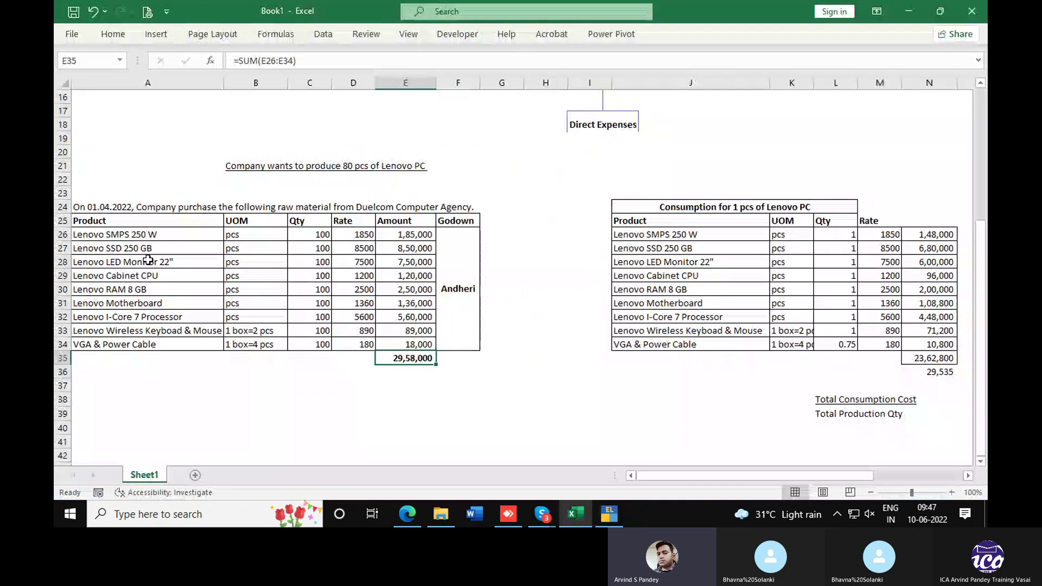
key("alt+Tab")
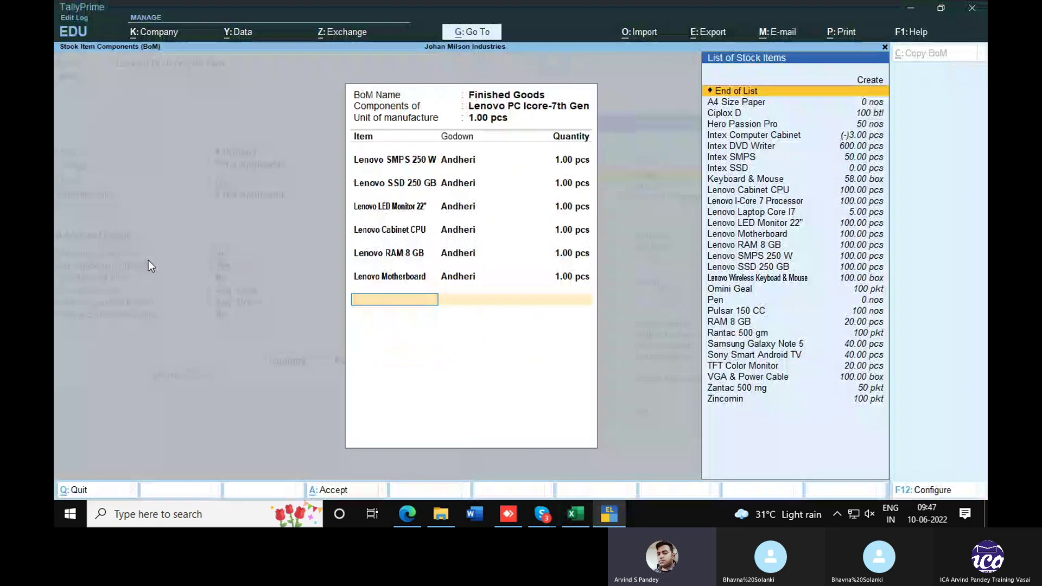
type("Pro")
key("Down")
key("Return")
key("Return")
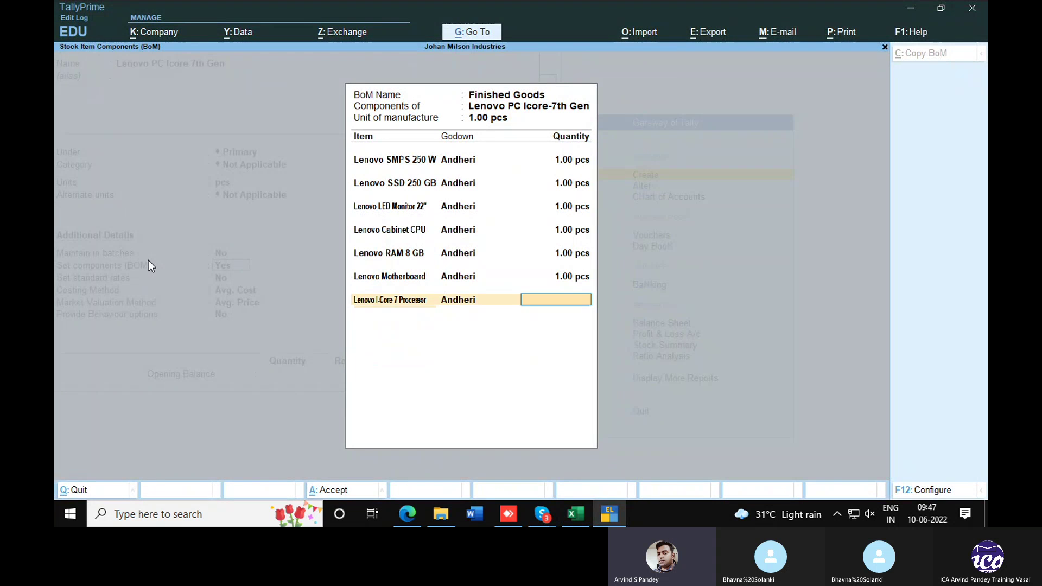
type("1.00 pcs")
key("Return")
Add Lenovo Wireless Keyboad & Mouse from the Andheri godown to the BOM with quantity 1 box, checking the quantity in the Excel sheet.
key("alt+Tab")
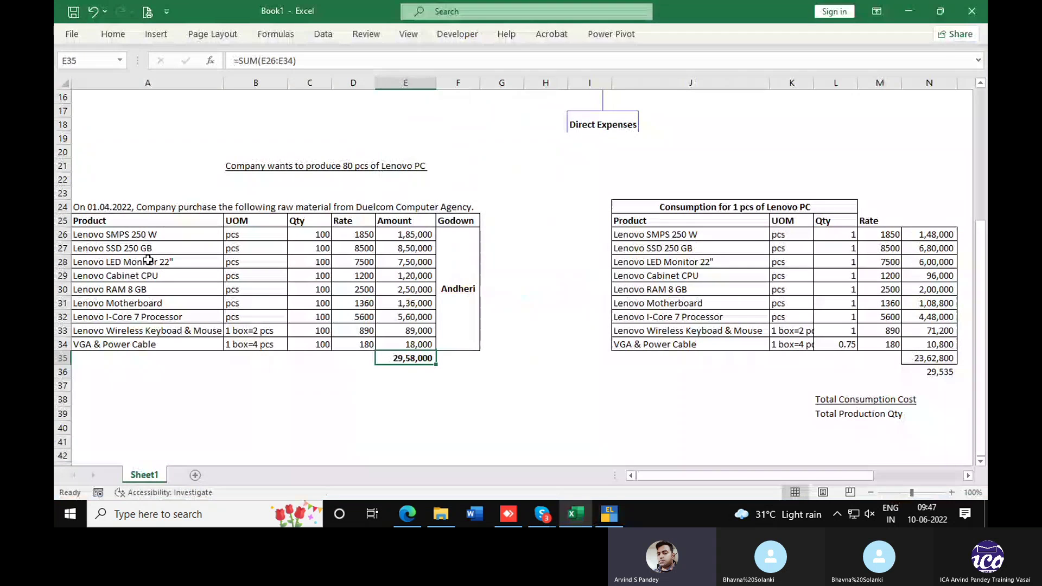
key("alt+Tab")
type("Key")
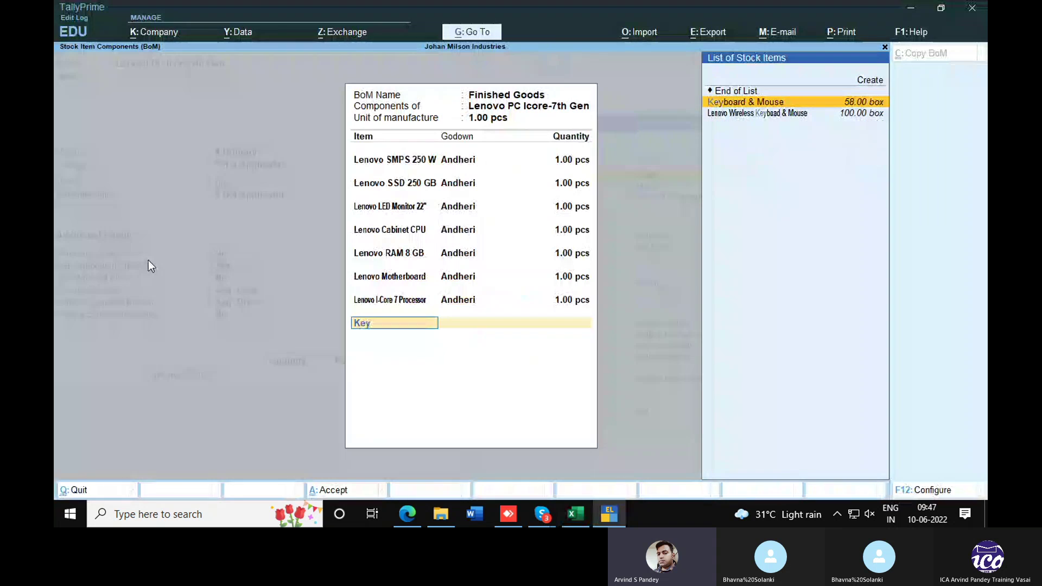
key("Return")
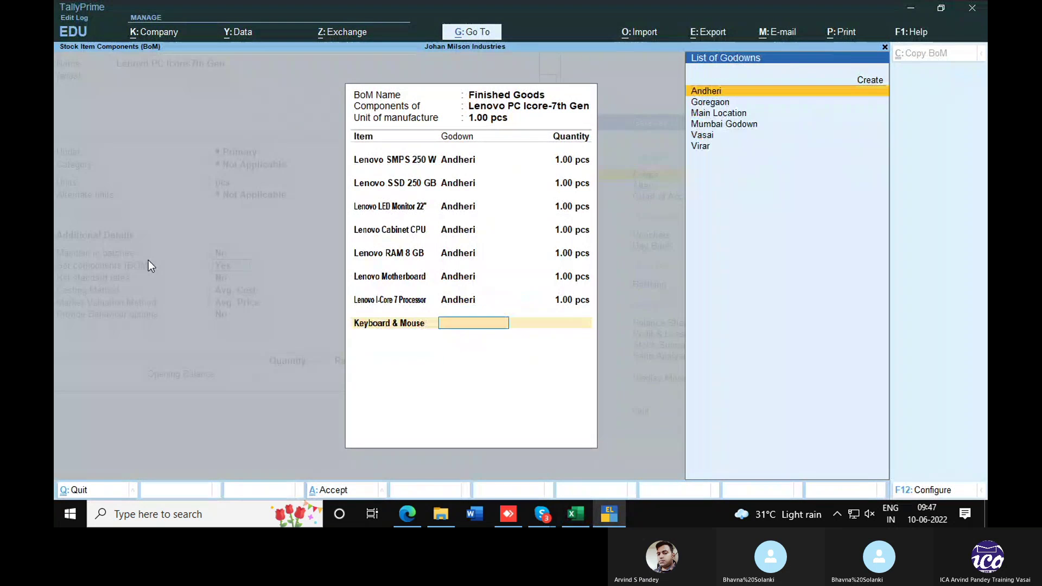
key("BackSpace")
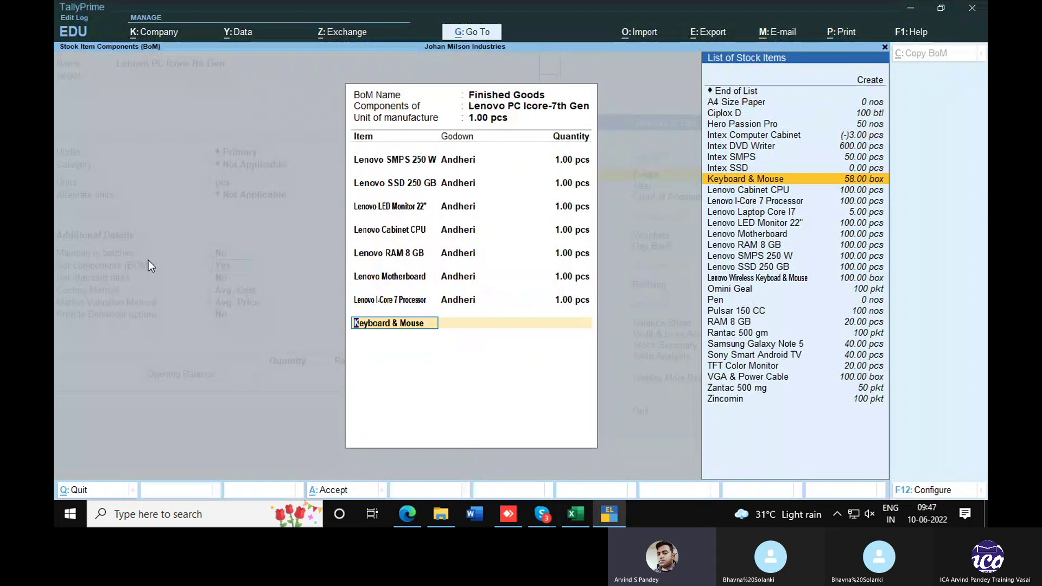
type("Key")
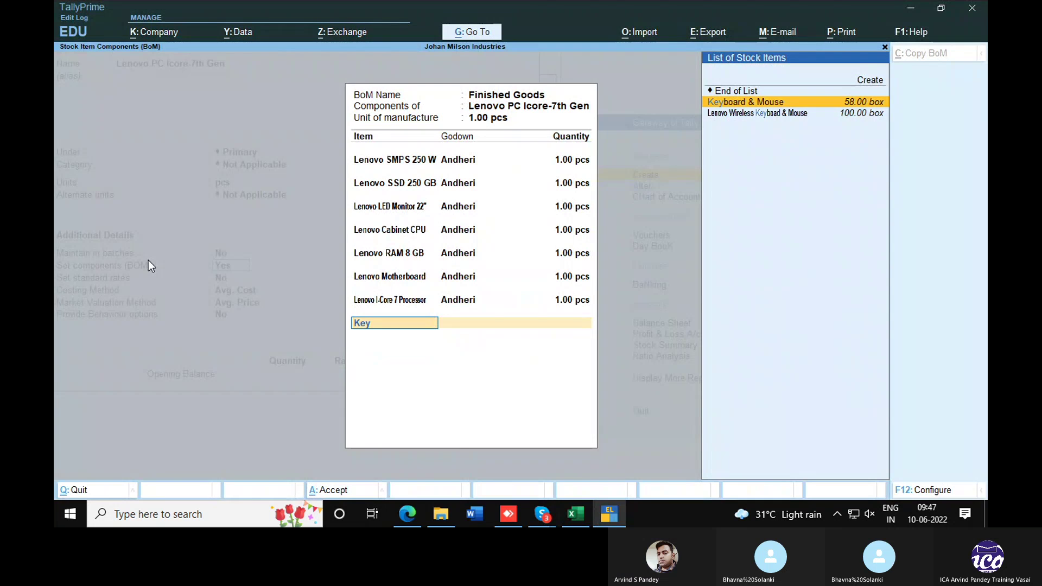
key("Down")
key("Return")
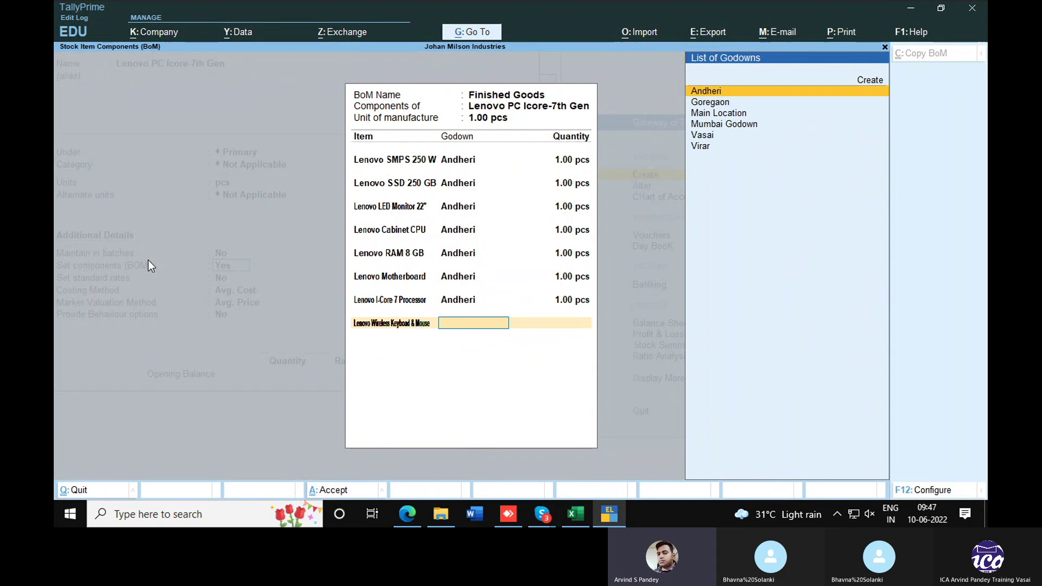
key("Return")
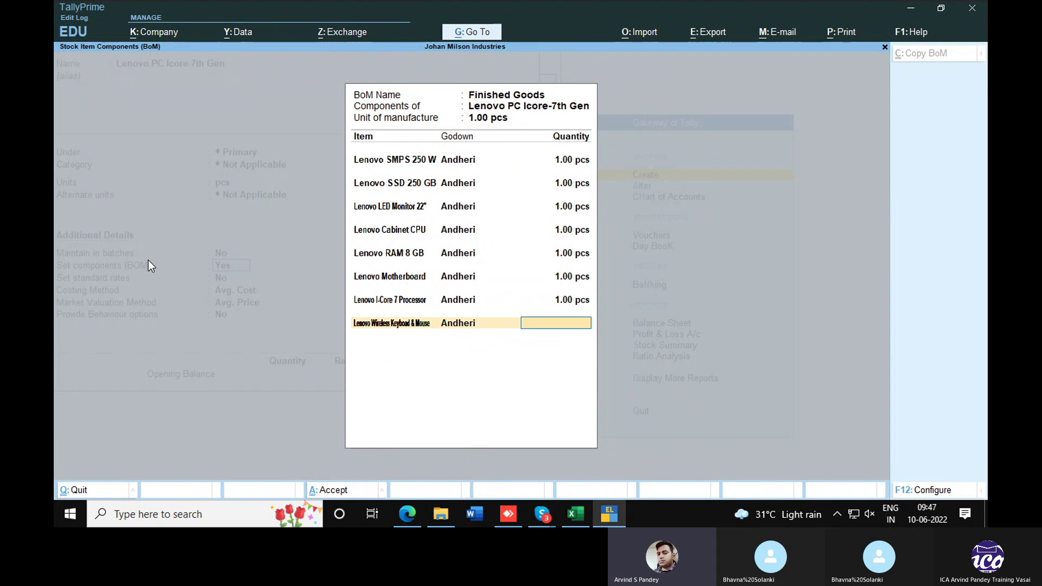
key("alt+Tab")
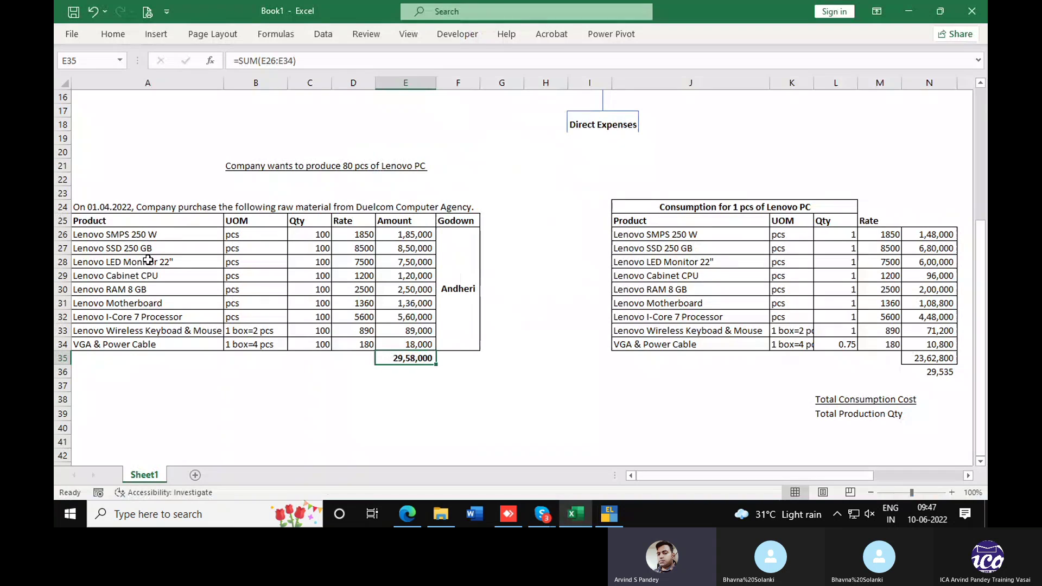
key("alt+Tab")
type("1")
key("Return")
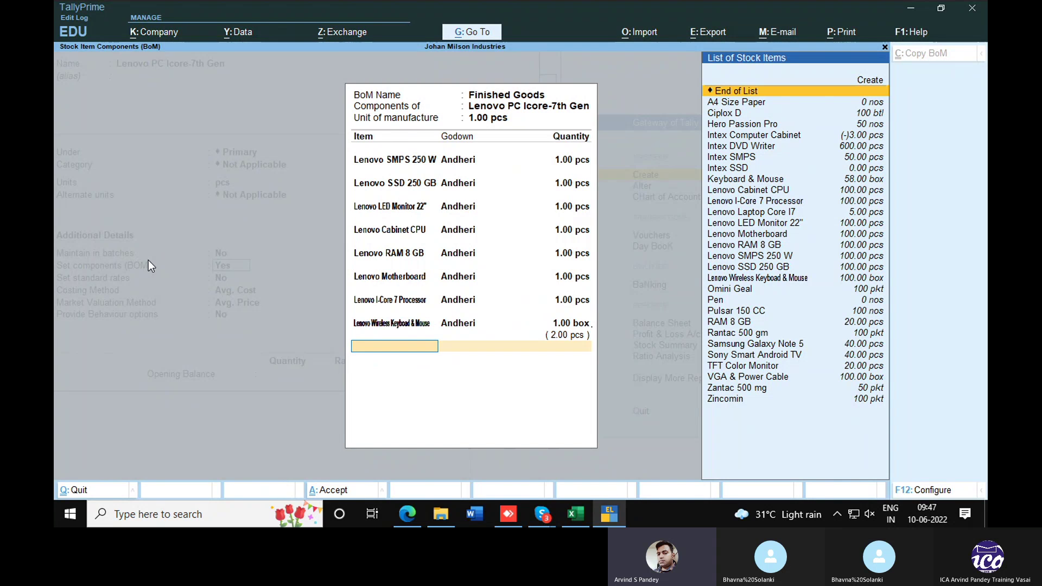
Add VGA & Power Cable from the Andheri godown to the BOM with a quantity of 0.75 box.
type("p")
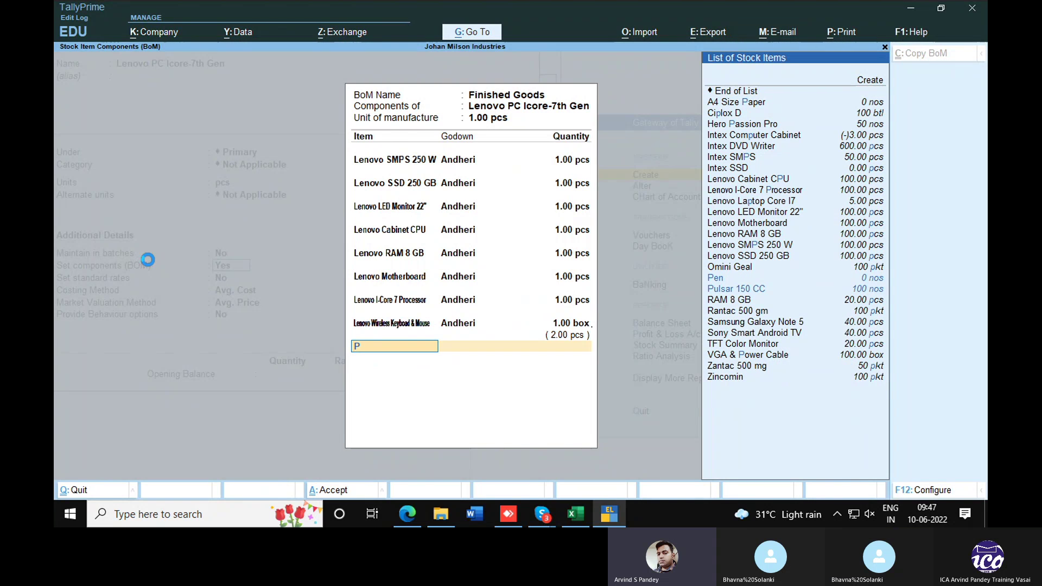
type("ower Cable")
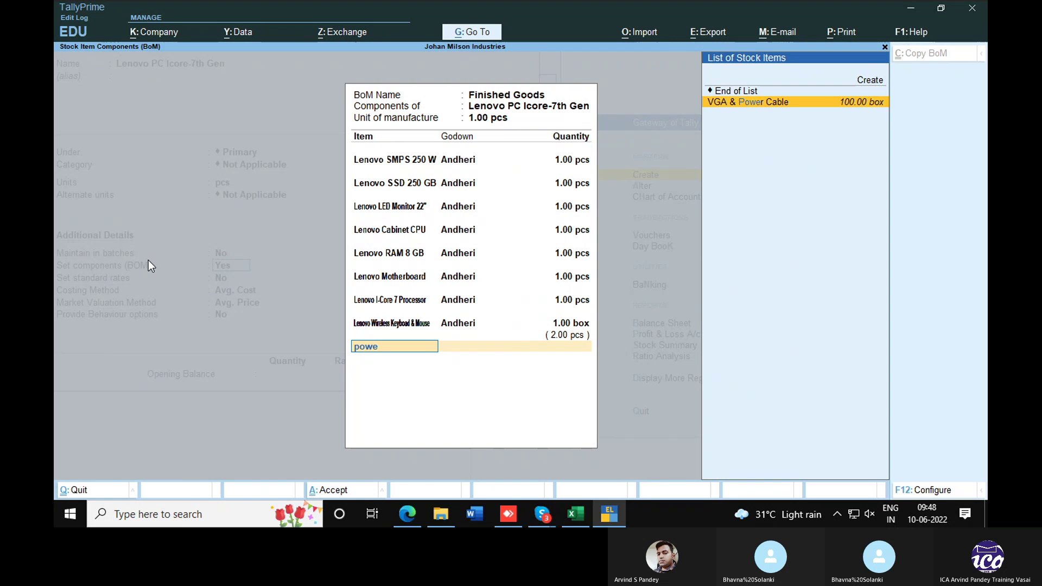
key("Return")
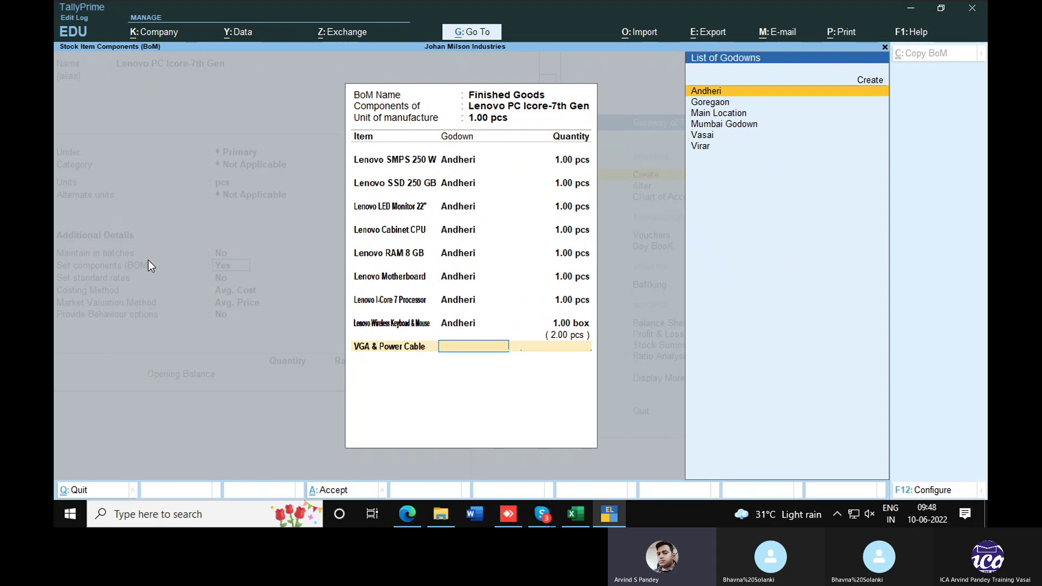
key("Return")
type(".75")
key("Return")
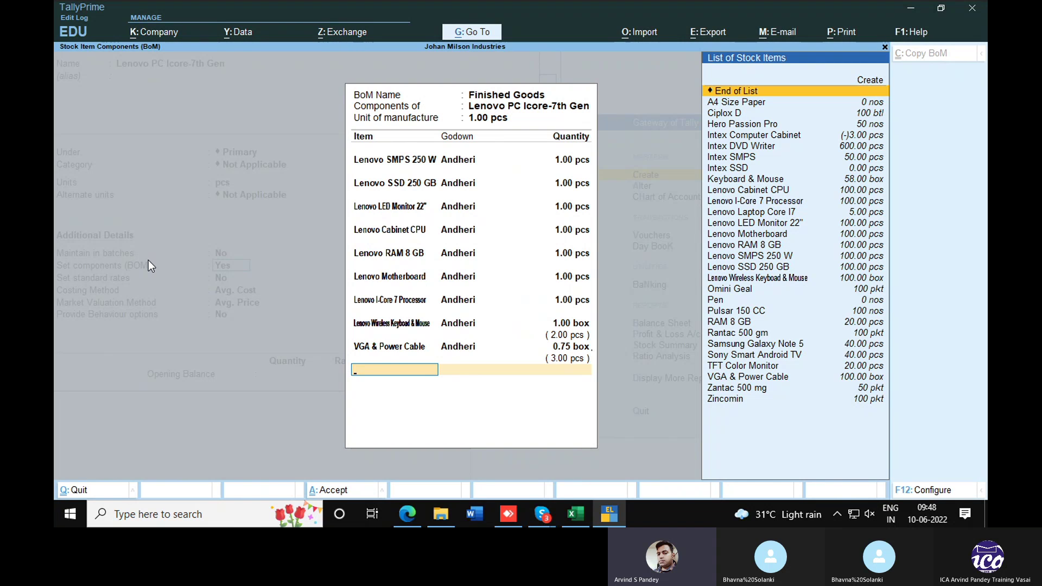
Complete the component list and save the Lenovo PC Icore-7th Gen stock item with the remaining options at their defaults.
key("Return")
key("Return")
key("Return")
key("Return")
key("Return")
key("Return")
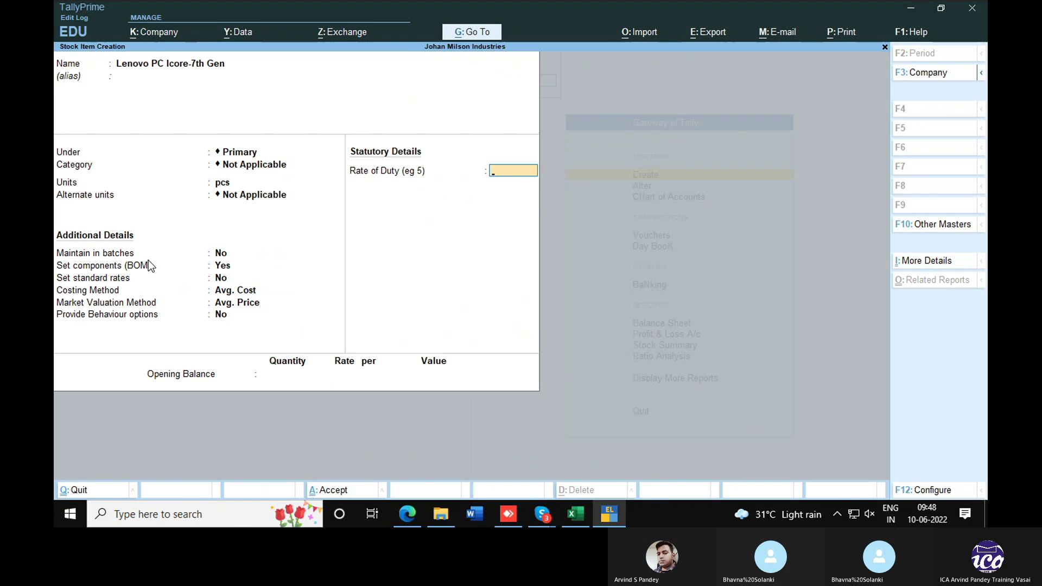
key("ctrl+a")
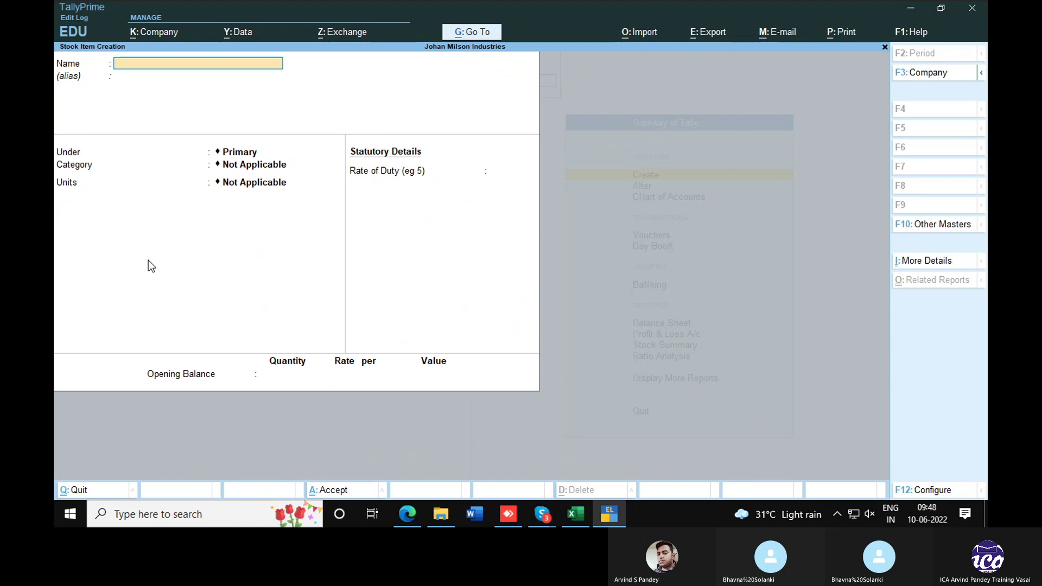
Leave stock item creation and start creating a new ledger master.
key("Escape")
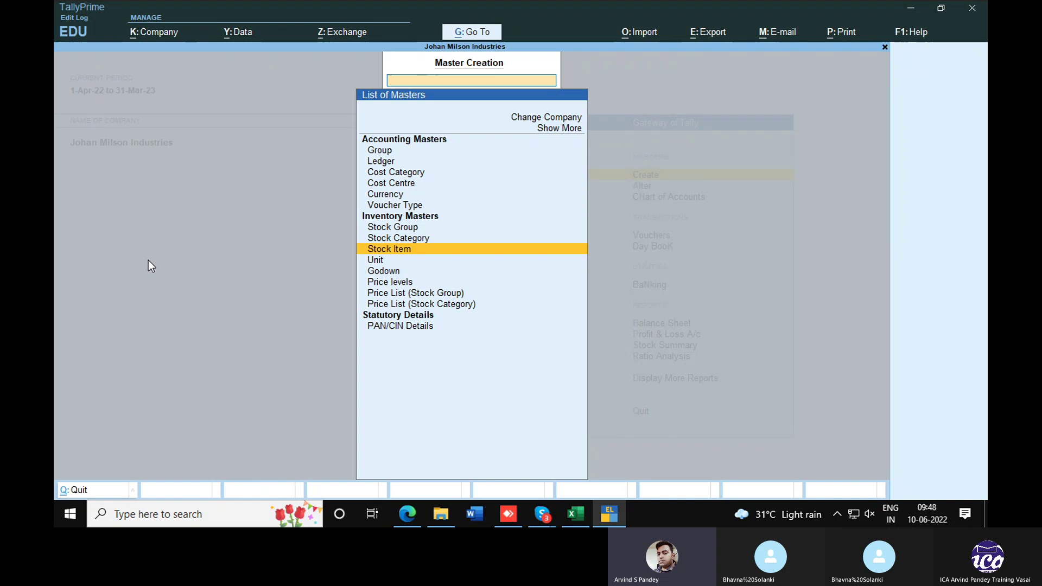
key("Up")
key("Up")
key("Up")
key("Up")
key("Up")
key("Up")
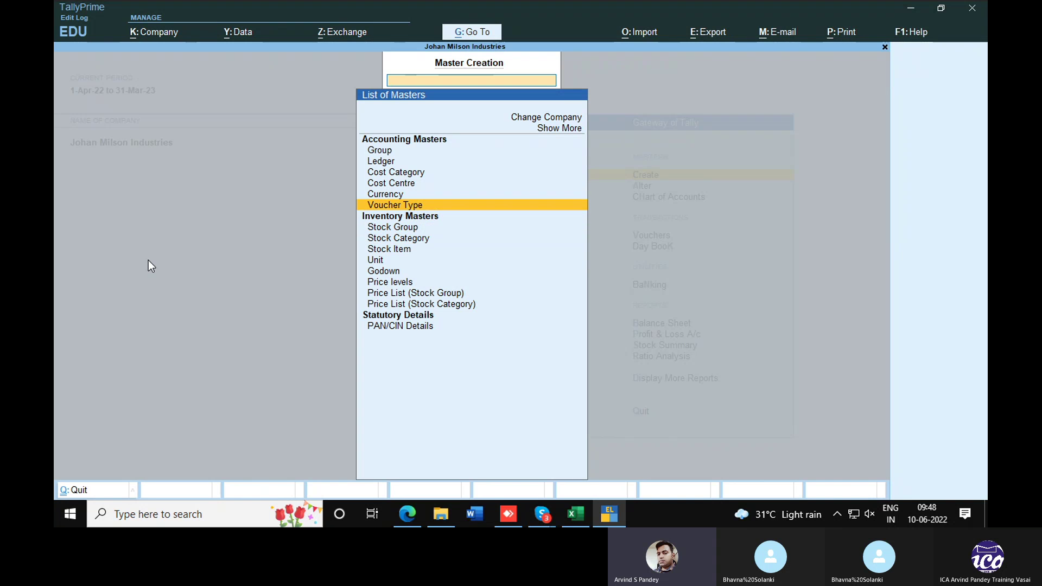
key("Up")
key("Up")
key("Return")
Switch to the Excel sheet and examine the Production Cost section for the factory expense heads and their rates.
key("alt+Tab")
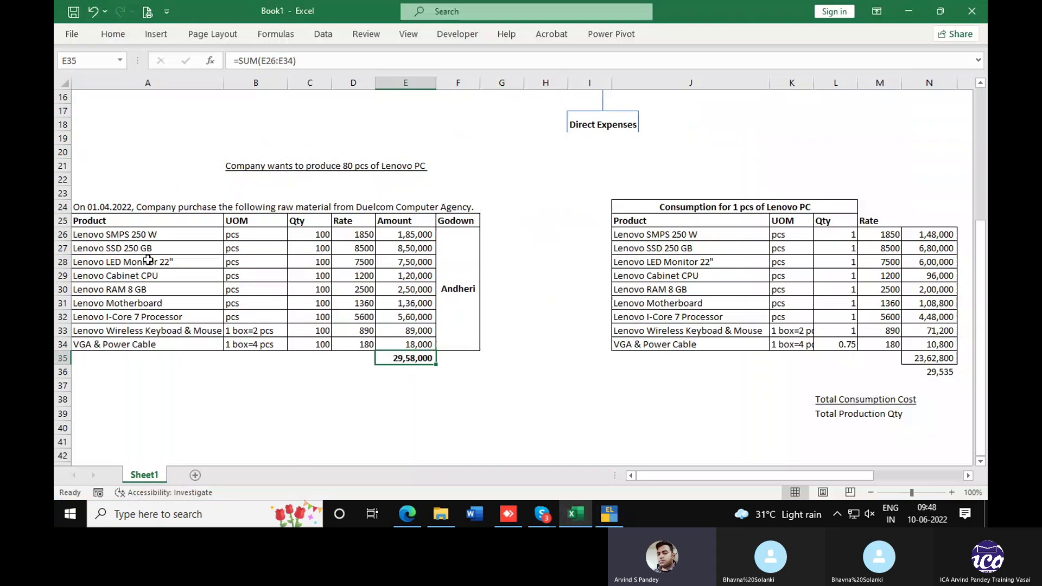
key("Right")
key("Right")
key("Right")
key("Right")
key("Right")
key("Right")
key("Right")
key("Right")
key("Right")
key("Right")
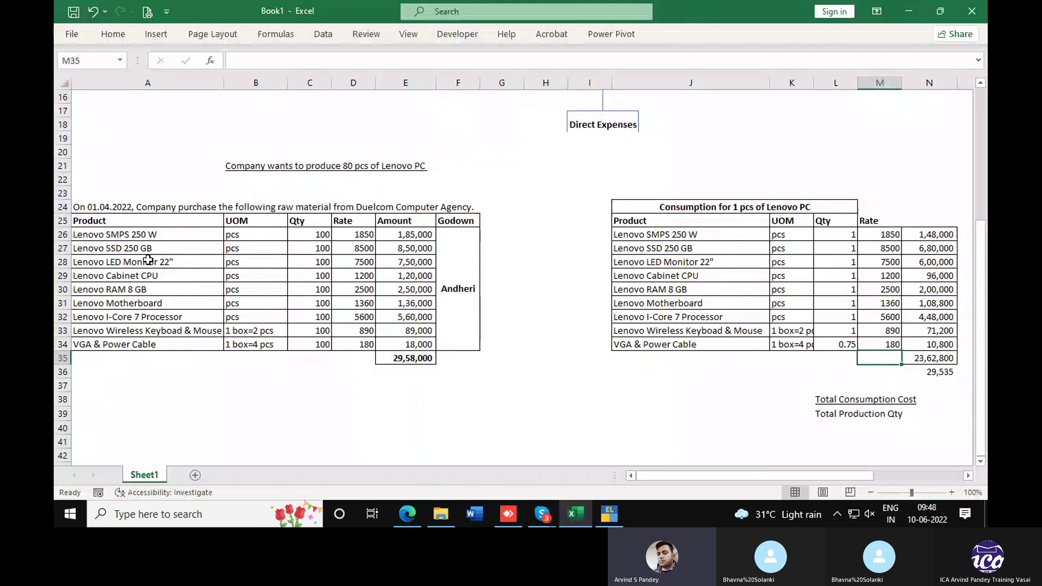
key("Right")
key("Right")
key("Right")
key("Right")
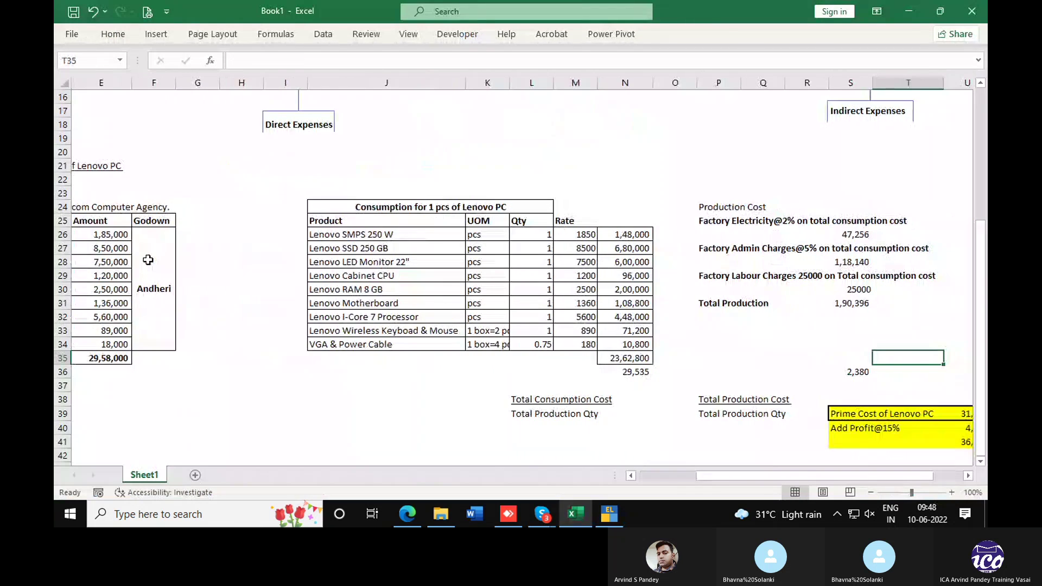
Switch back to TallyPrime and create the ledger Factory Electricity @2% under Direct Expenses.
key("alt+Tab")
type("Factory Electricity")
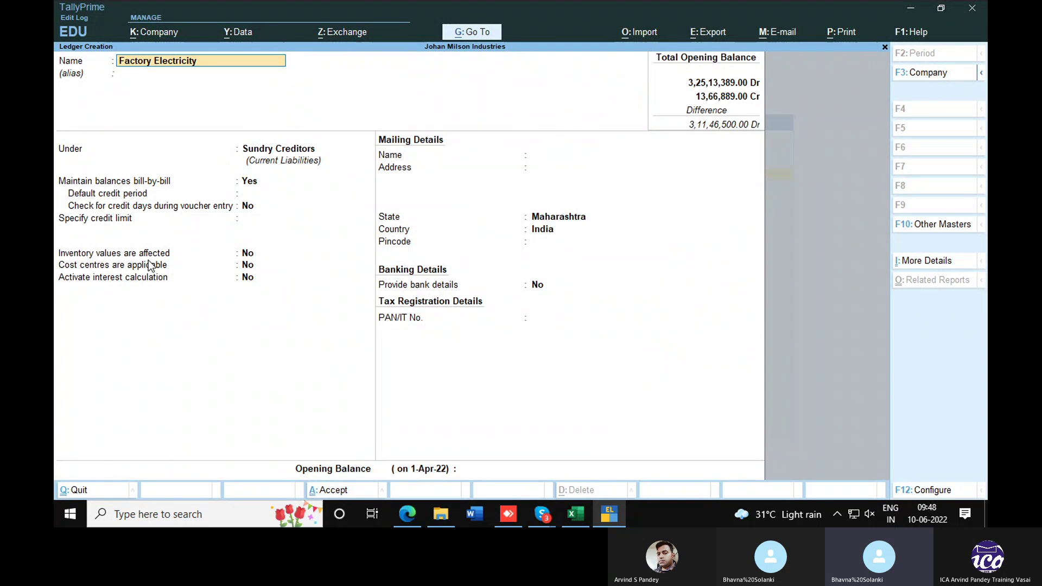
type(" @2")
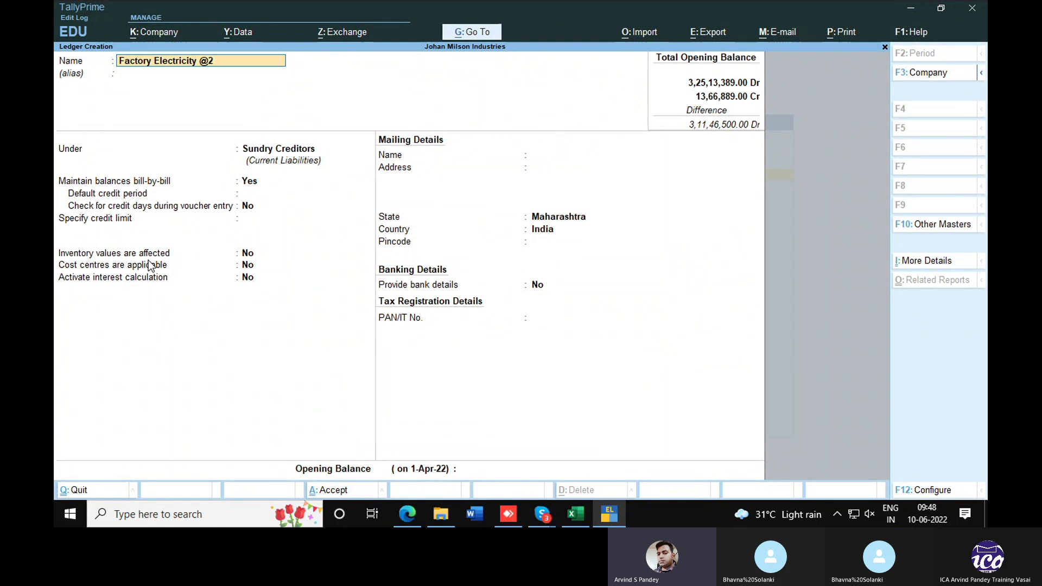
type("%")
key("Return")
type("Di")
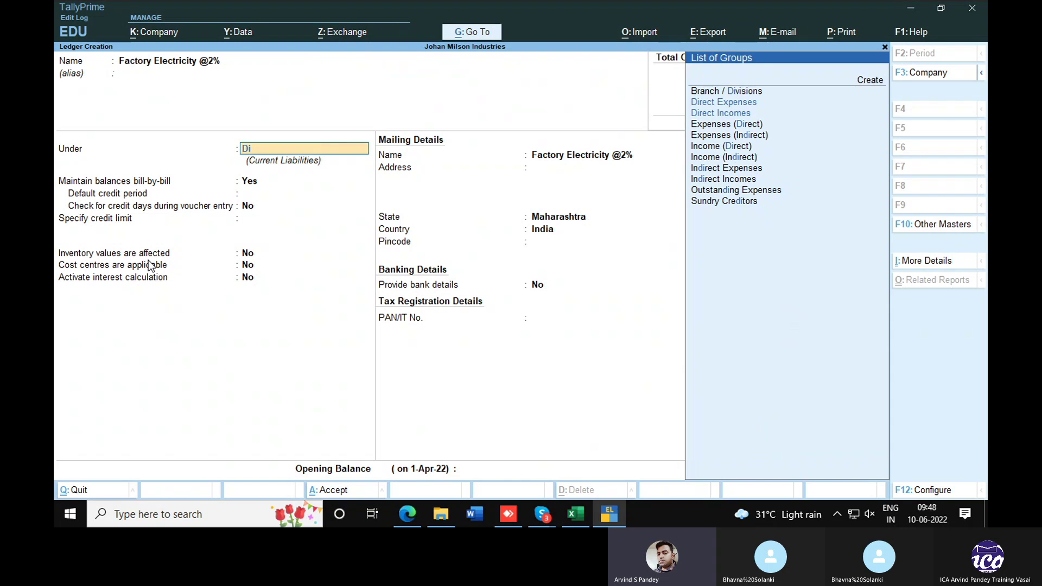
key("Down")
key("Return")
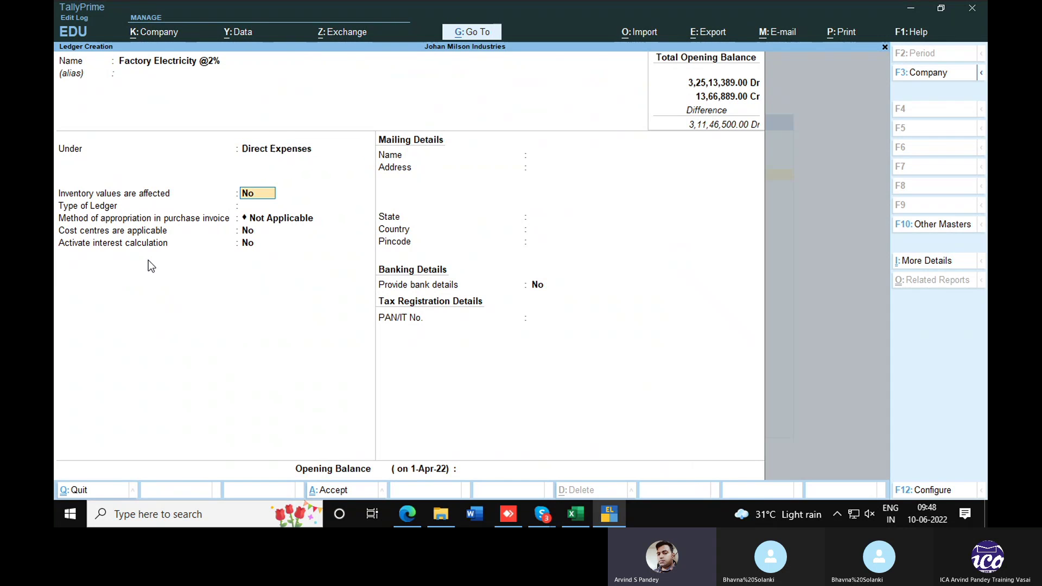
key("ctrl+a")
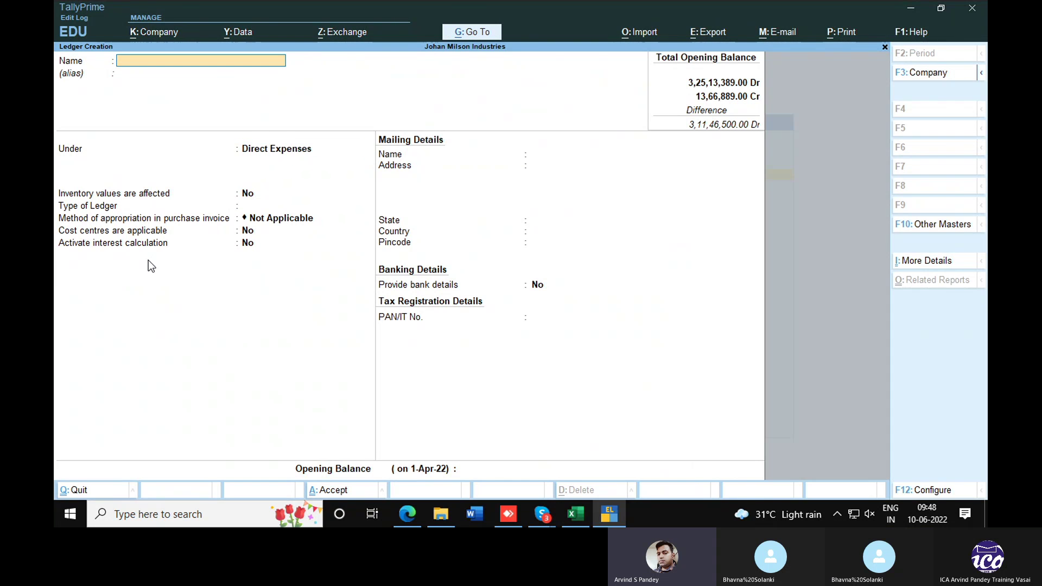
Create the ledger Factory Admin Charges@5% under Direct Expenses, keeping the other ledger options at their defaults.
key("alt+Tab")
key("alt+Tab")
type("Factory admin Charge")
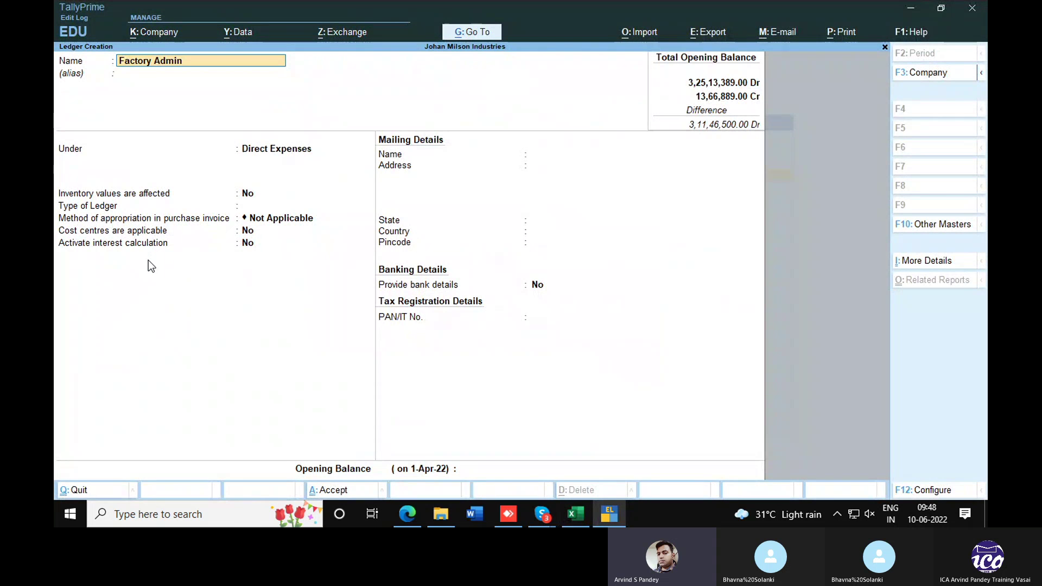
type("s")
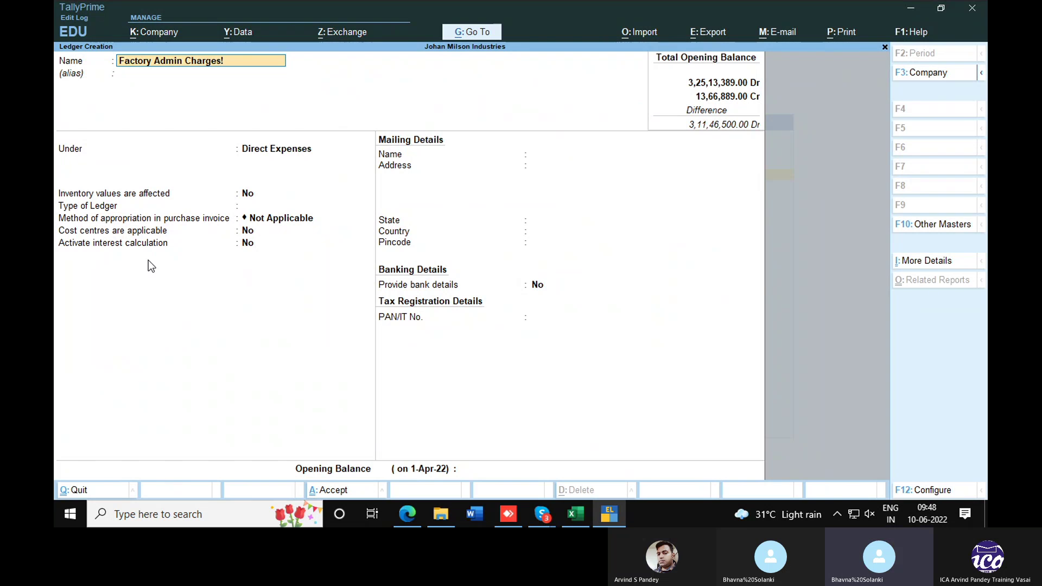
type("@5%")
key("Return")
key("Return")
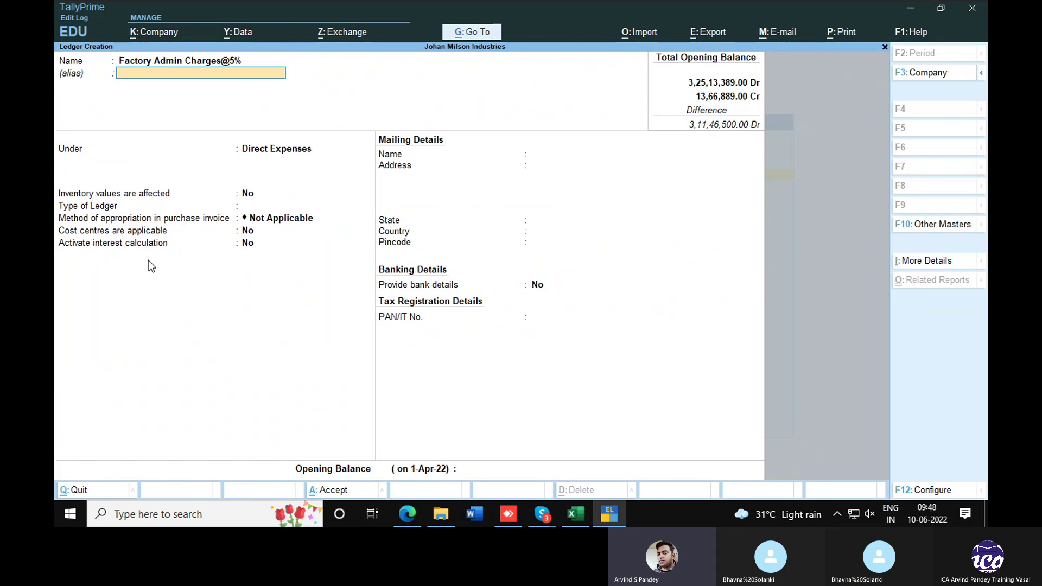
key("Return")
key("ctrl+a")
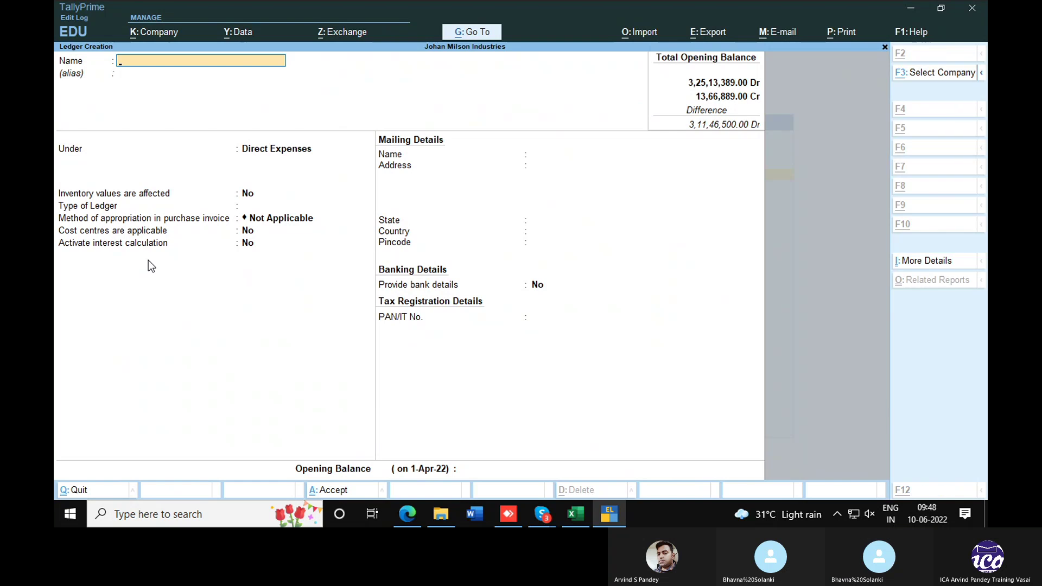
Create the ledger Factory Labour Charges under Direct Expenses, check it against the Excel cost list and leave ledger creation.
key("alt+Tab")
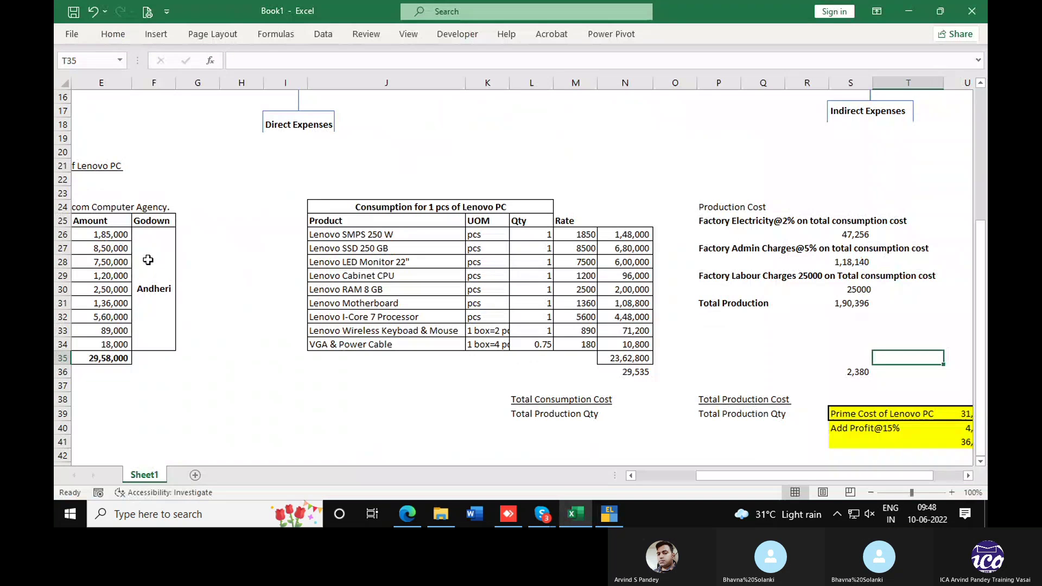
key("alt+Tab")
type("Fa")
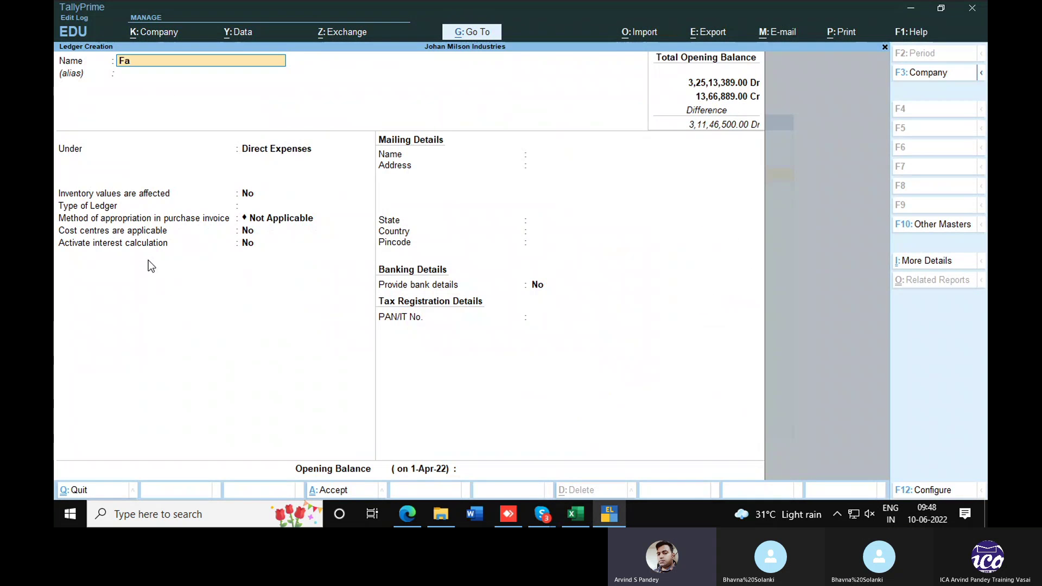
type("ctory Labour Charges")
key("Return")
key("Return")
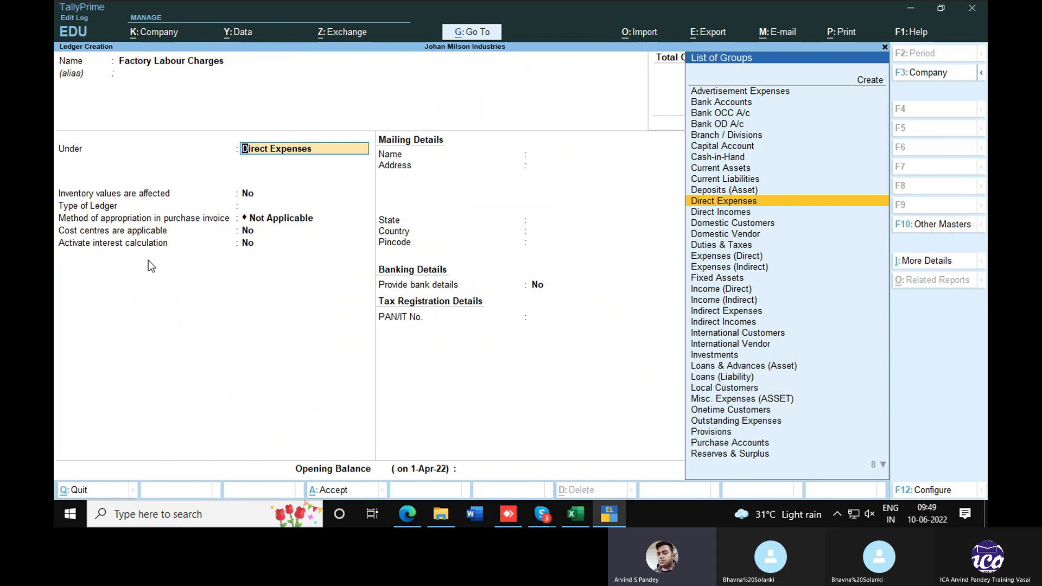
key("ctrl+a")
key("alt+Tab")
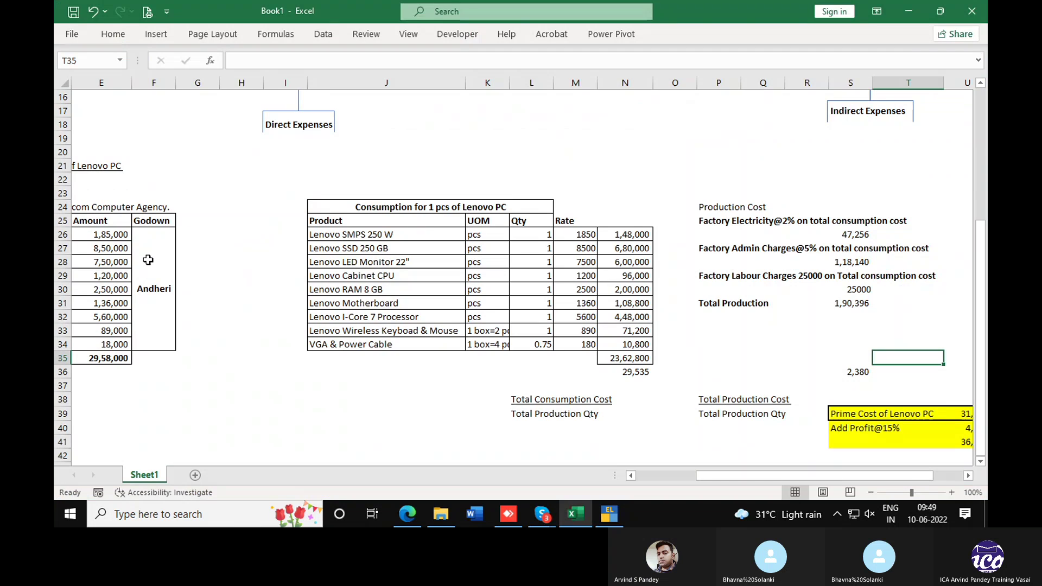
key("alt+Tab")
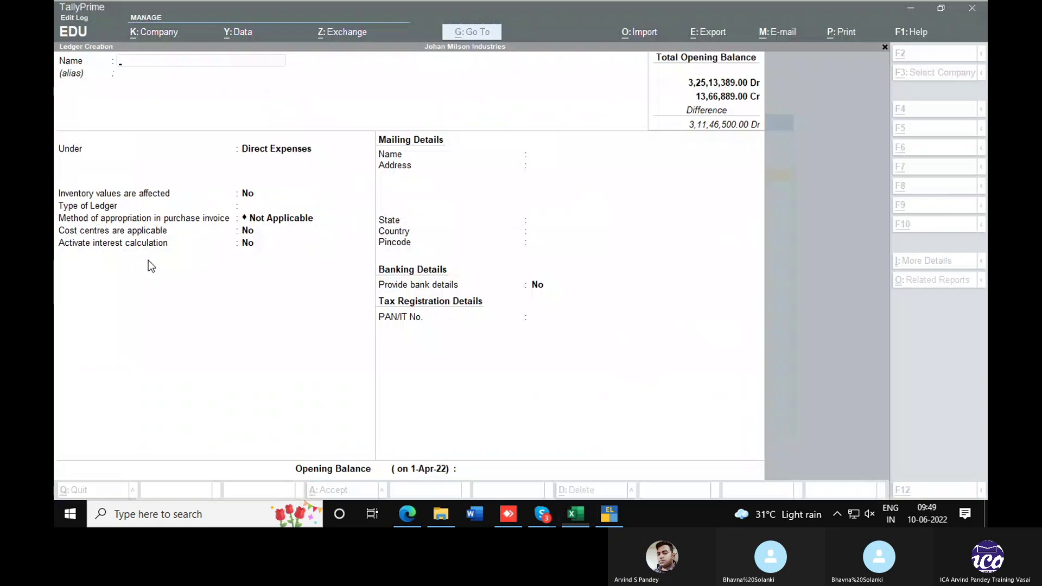
key("Escape")
key("Escape")
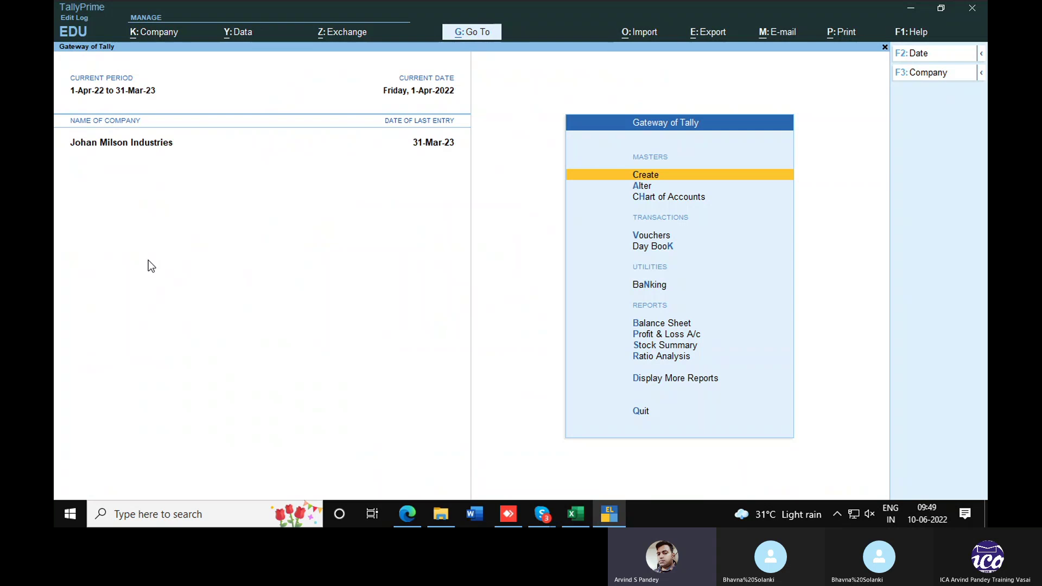
Open the Stock Summary report for Johan Milson Industries.
key("Down")
key("Down")
key("Down")
key("Down")
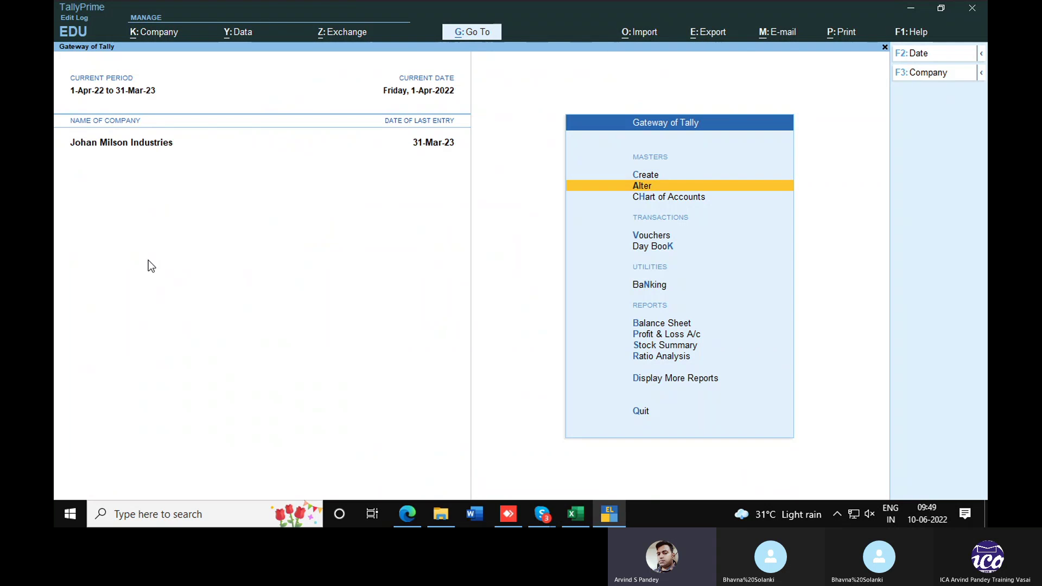
key("Up")
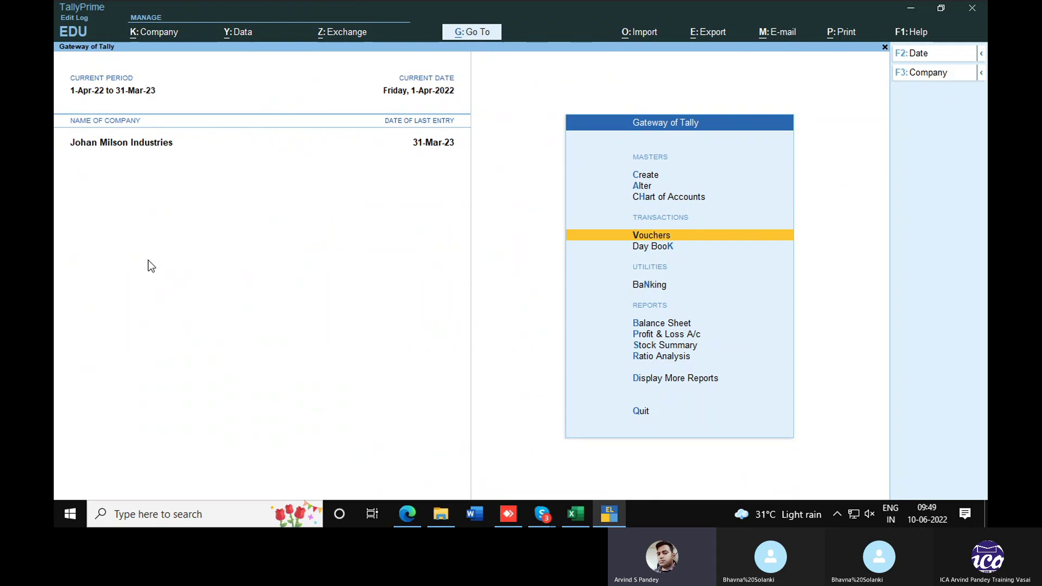
key("Down")
key("Down")
key("Down")
key("Down")
key("Down")
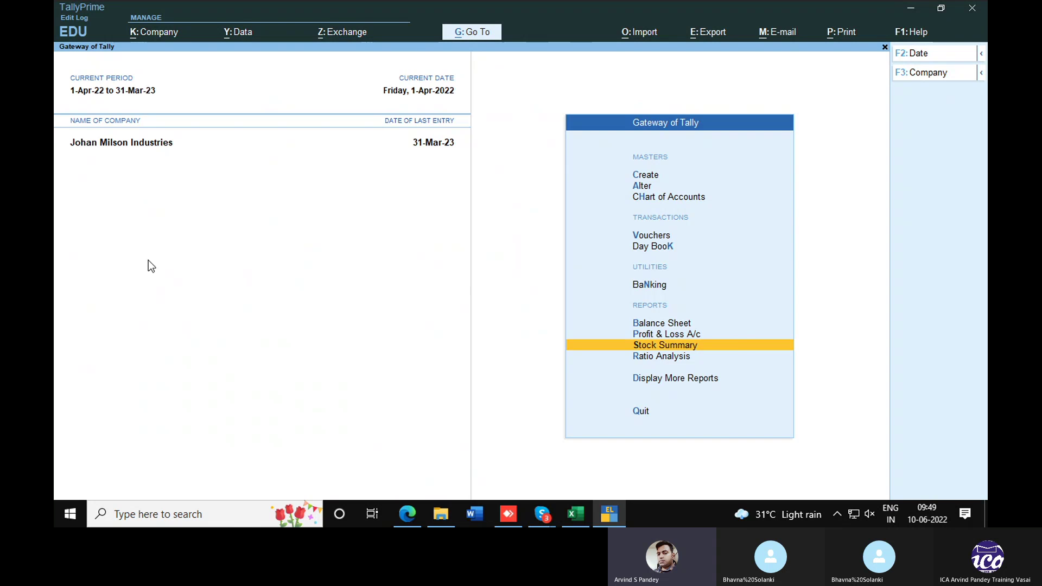
key("Return")
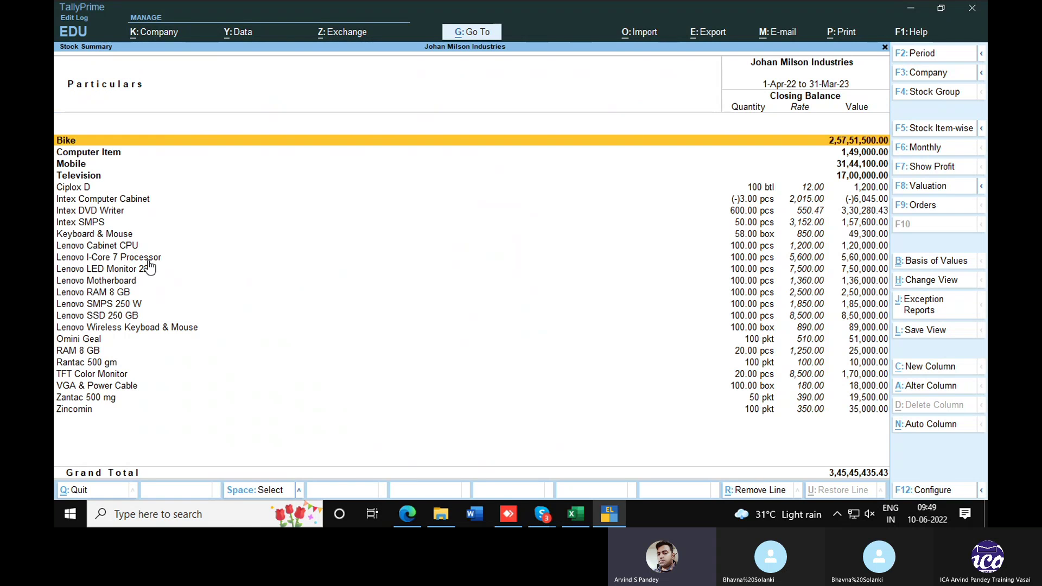
Mark the Lenovo items in the stock summary, from Lenovo Cabinet CPU through Lenovo Wireless Keyboad & Mouse.
key("Down")
key("Down")
key("Down")
key("Down")
key("Down")
key("Down")
key("Down")
key("Down")
key("Down")
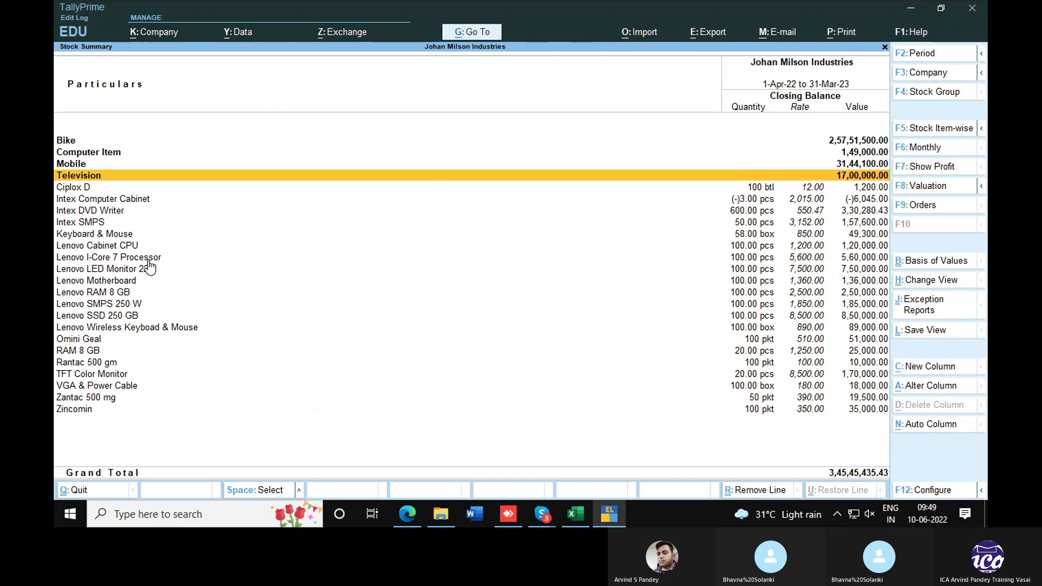
key("space")
key("space")
key("space")
key("space")
key("space")
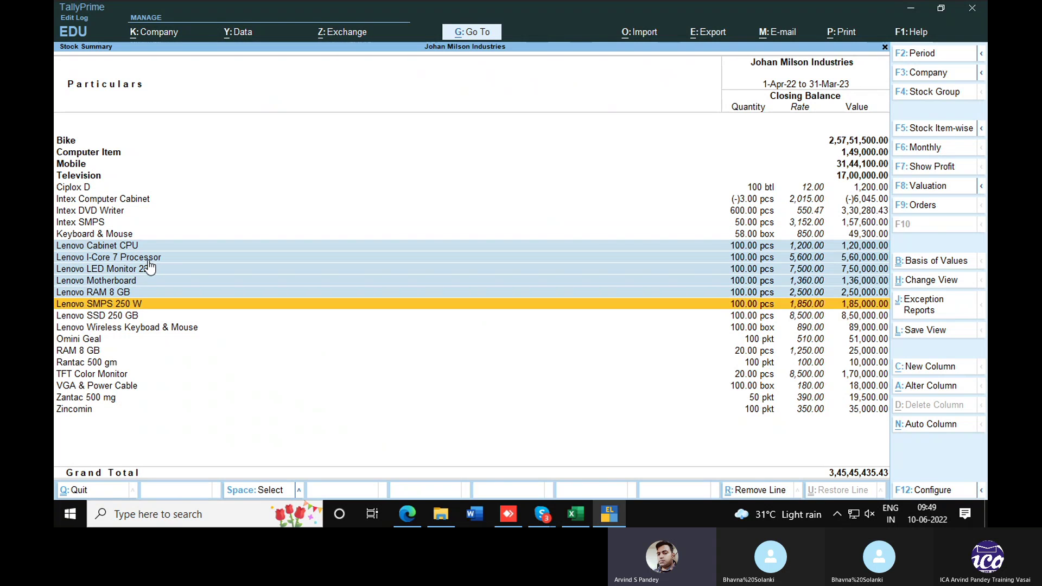
key("space")
key("space")
key("space")
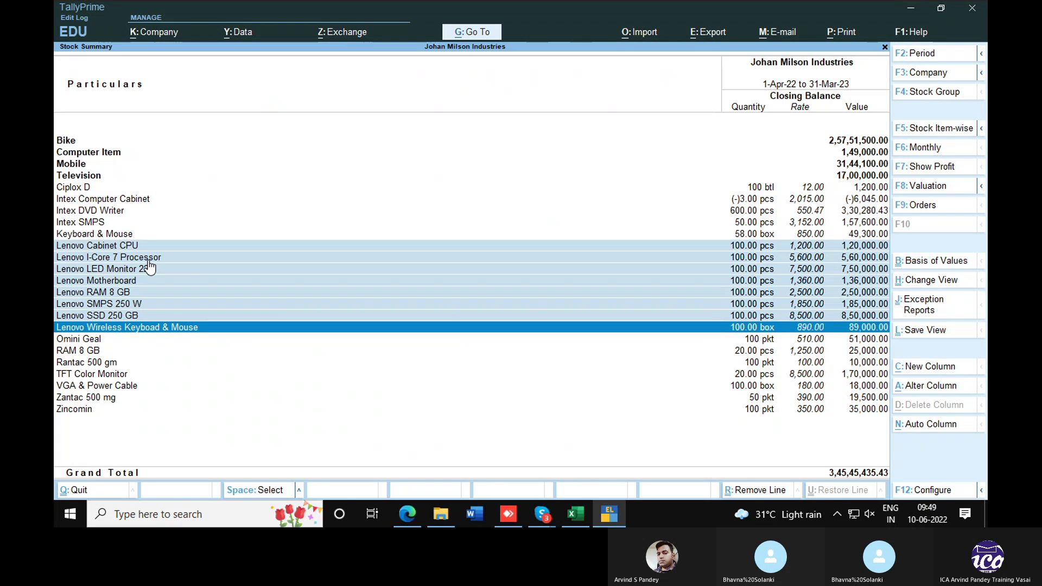
Check the available stock groups for the report, keep Primary, and go over the marked Lenovo items.
key("F4")
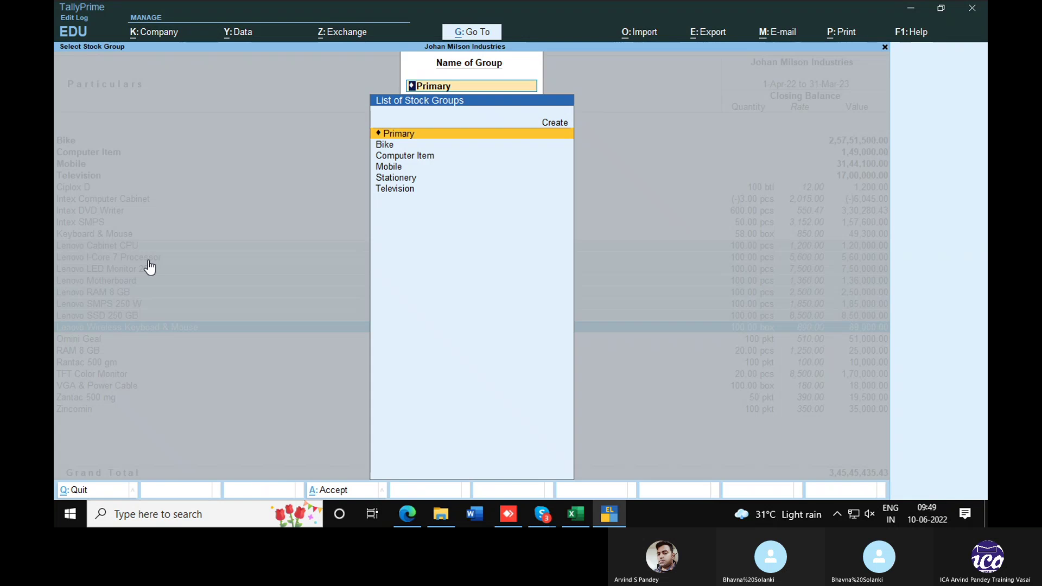
key("Return")
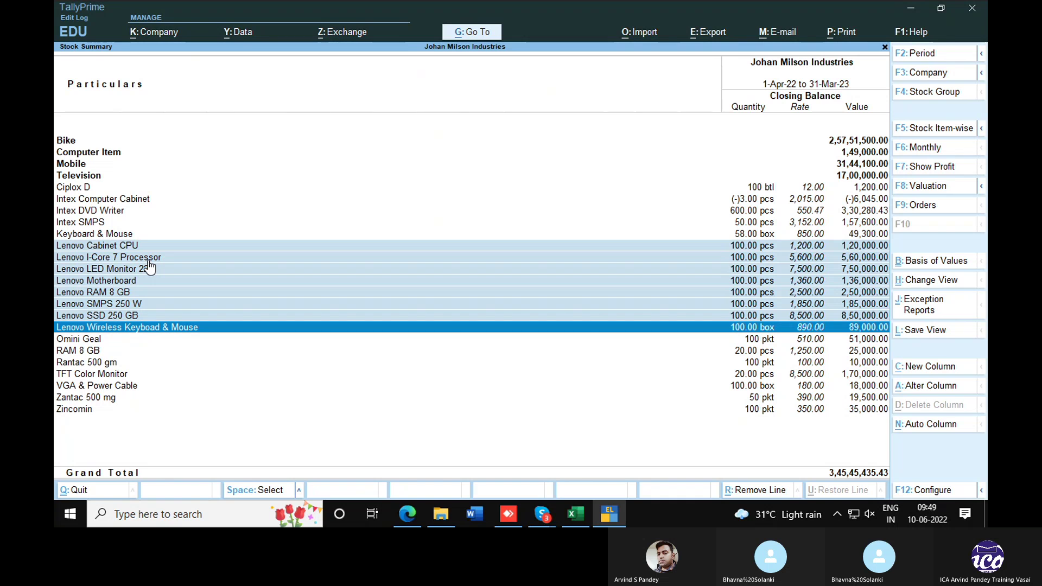
key("Up")
key("Up")
key("Up")
key("Up")
key("Up")
key("Up")
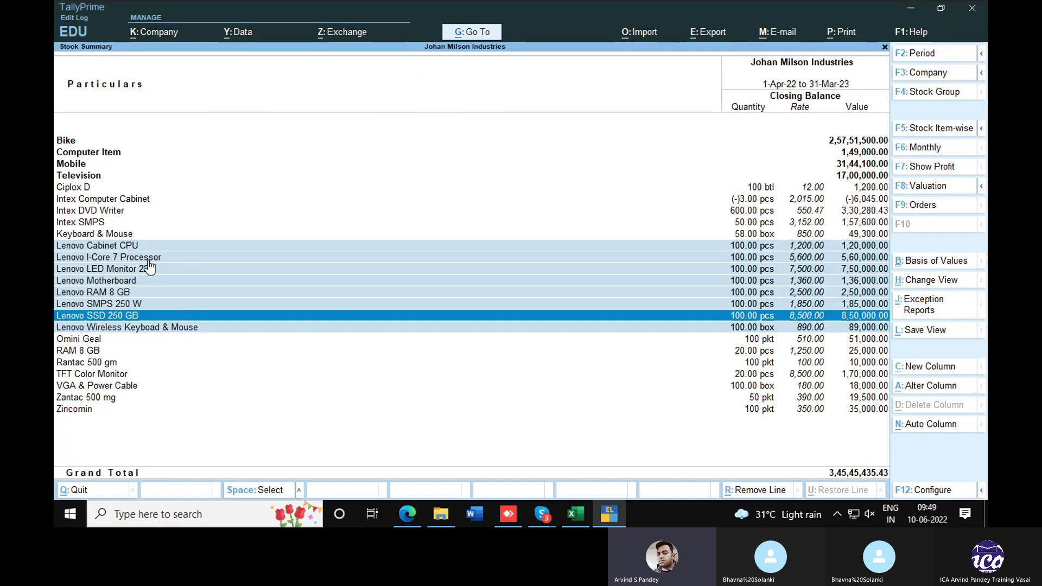
key("Up")
key("Down")
key("Down")
key("Down")
key("Down")
key("Down")
key("Down")
key("Down")
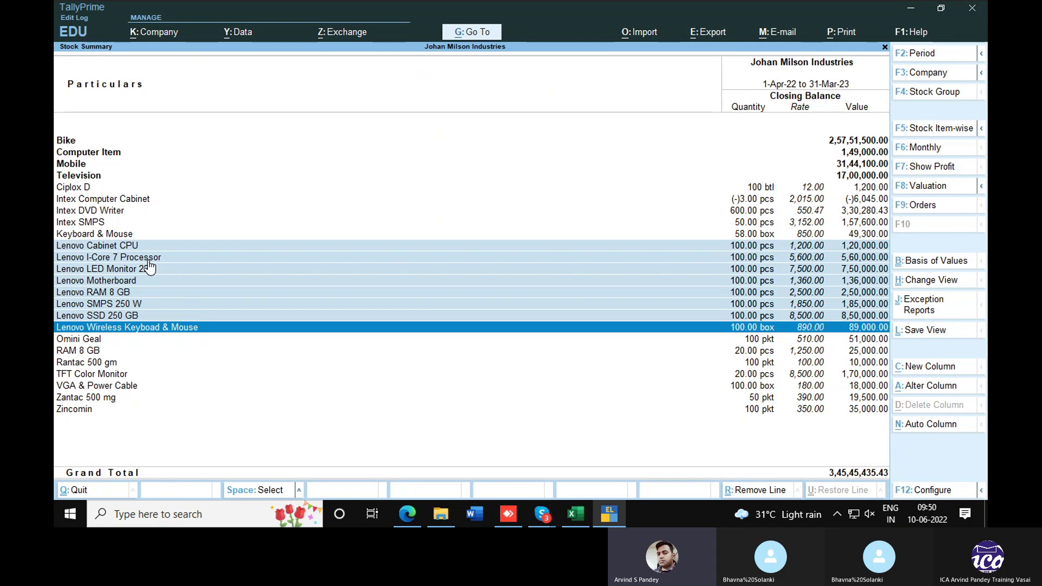
Create a stock group named Lenovo Computer Raw Material under Primary through stock group alteration, and leave the creation form.
key("alt+g")
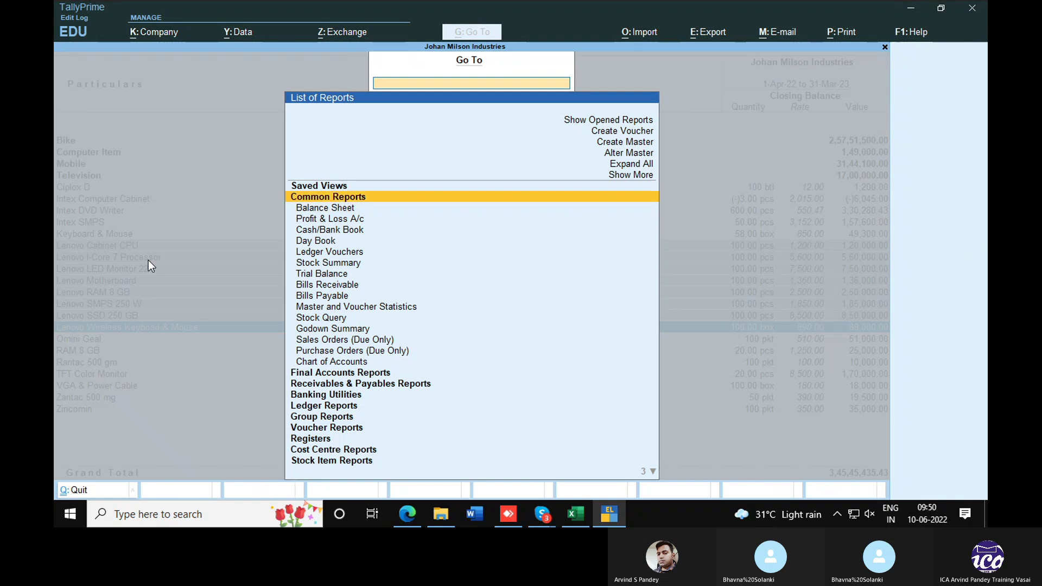
key("Up")
key("Up")
key("Up")
key("Up")
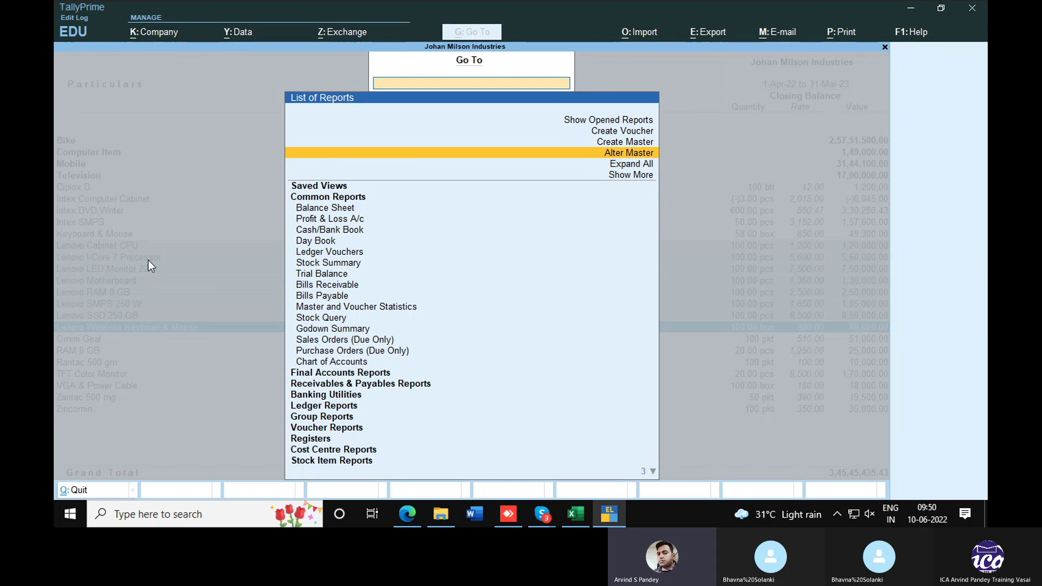
key("Return")
key("Down")
key("Down")
key("Down")
key("Down")
key("Down")
key("Down")
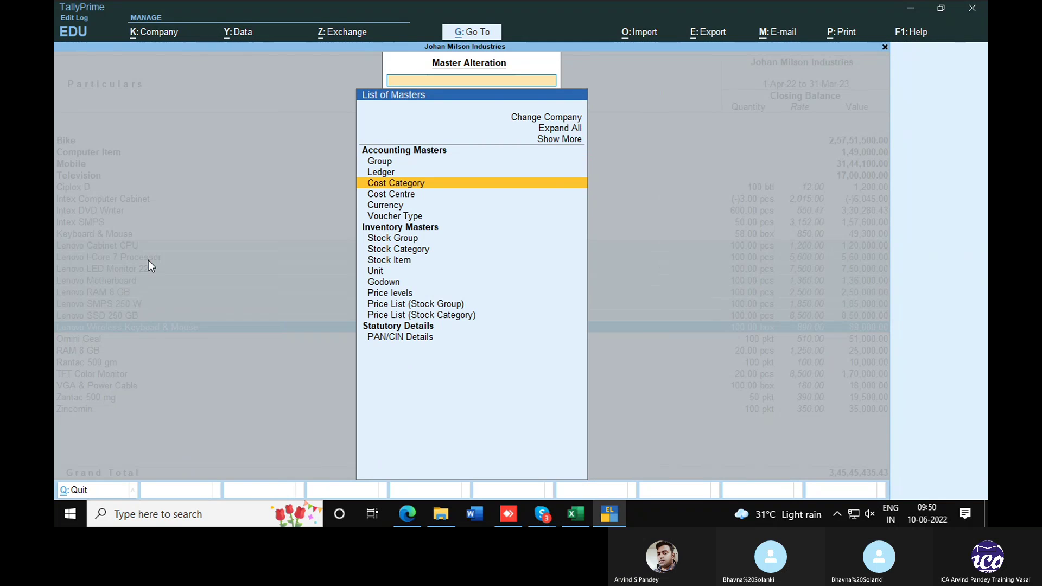
key("Return")
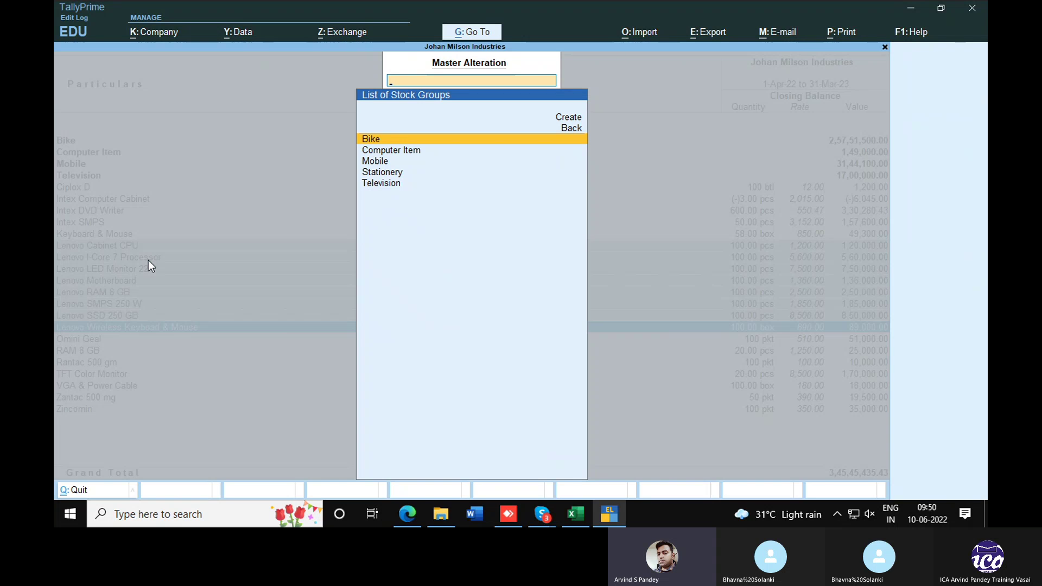
key("Up")
key("Up")
key("Return")
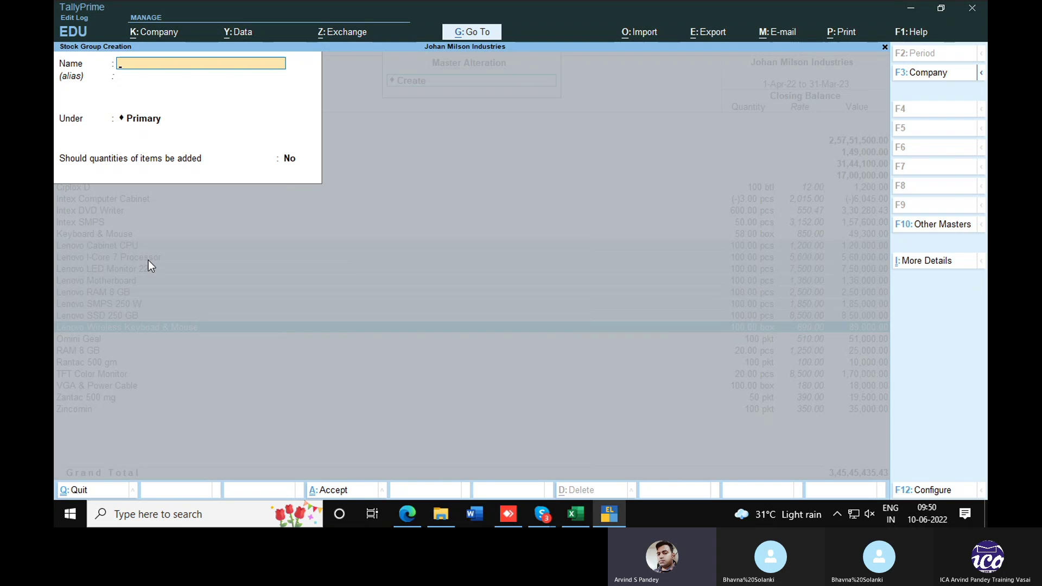
type("Lenovo Computer")
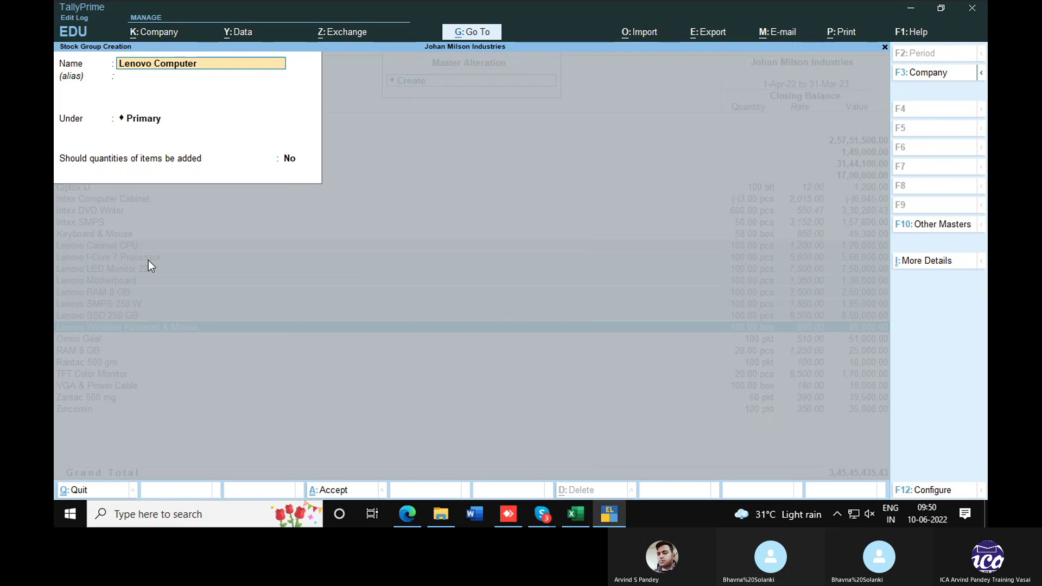
type(" Raw Material")
key("Return")
key("ctrl+a")
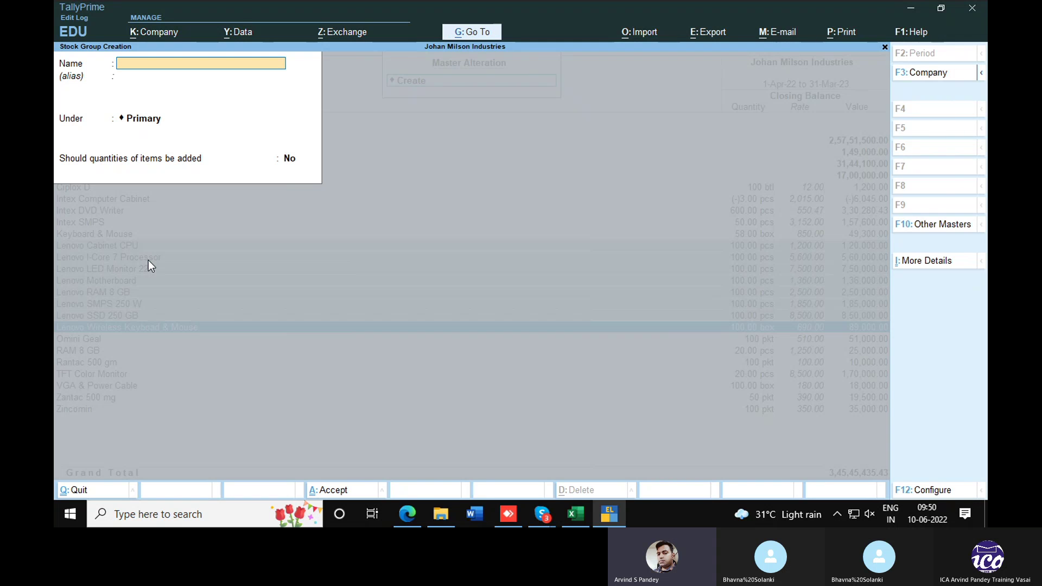
key("Escape")
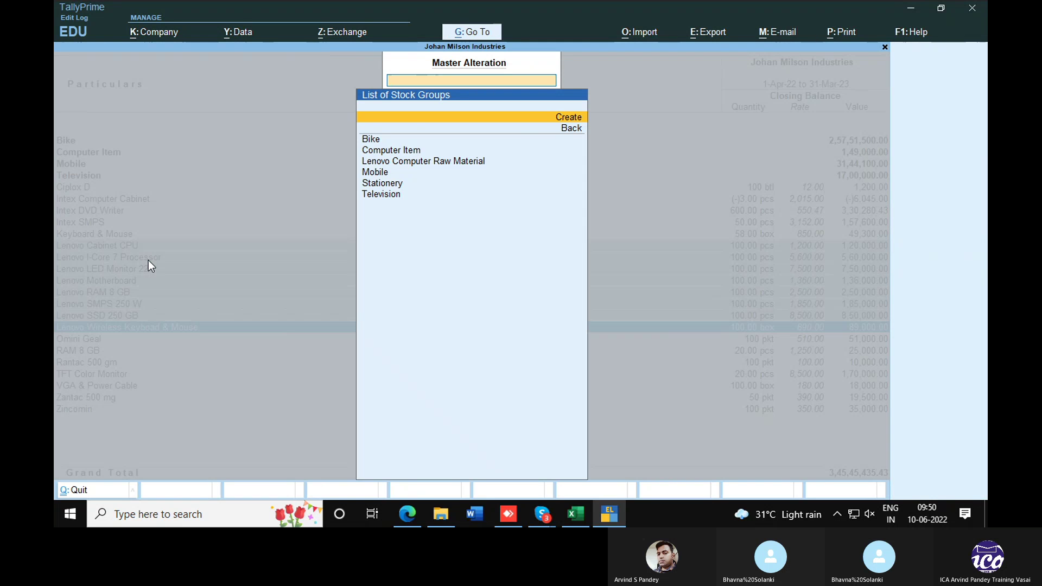
Return to the Gateway of Tally and open the Chart of Accounts list of masters.
key("Escape")
key("Escape")
key("Escape")
key("Up")
key("Up")
key("Up")
key("Up")
key("Up")
key("Up")
key("Up")
key("Down")
key("Return")
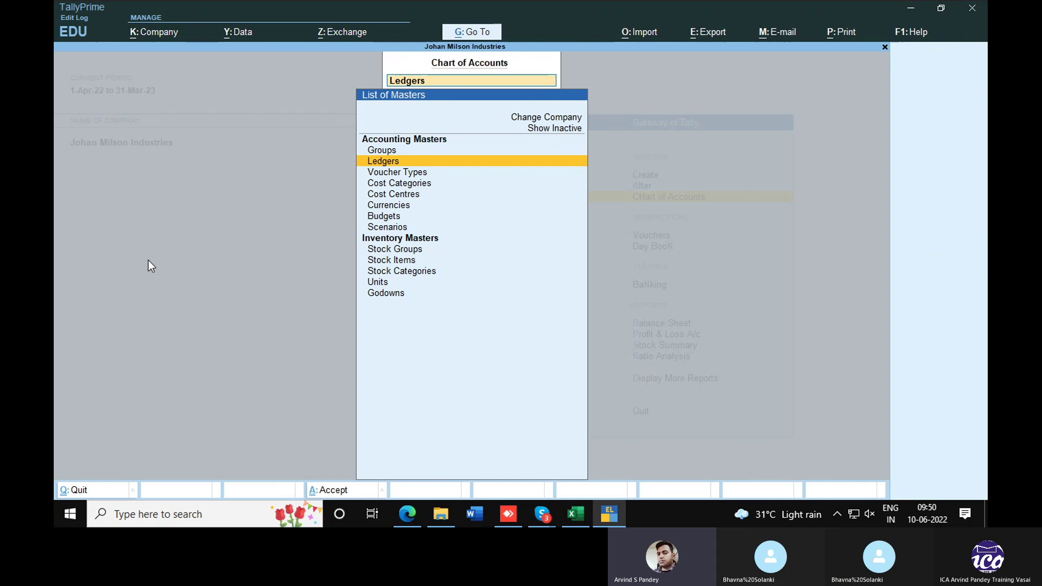
Open the list of stock items and start a multi-item alteration covering All Items.
key("Down")
key("Down")
key("Down")
key("Down")
key("Down")
key("Down")
key("Down")
key("Down")
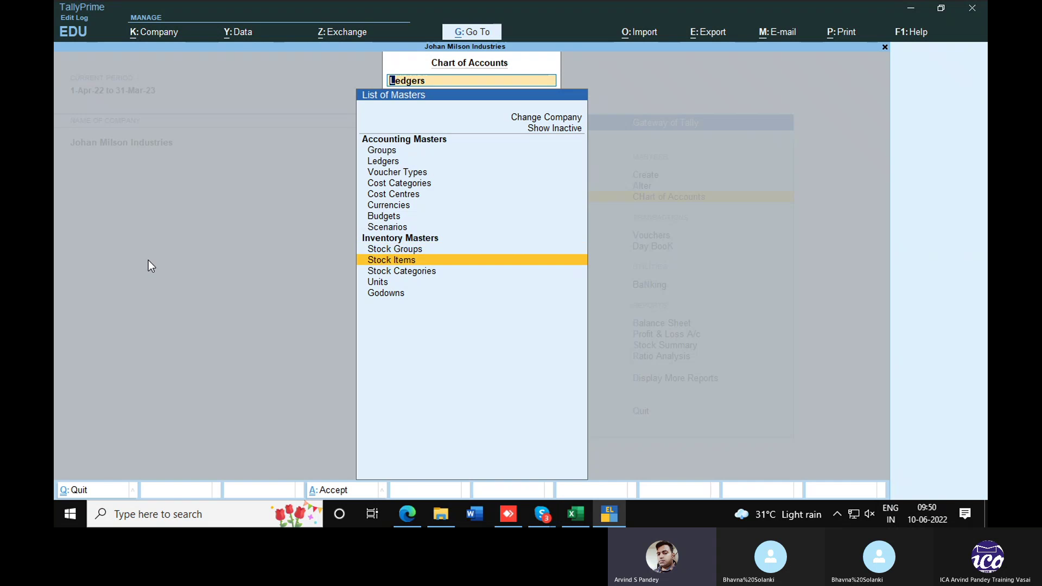
key("Return")
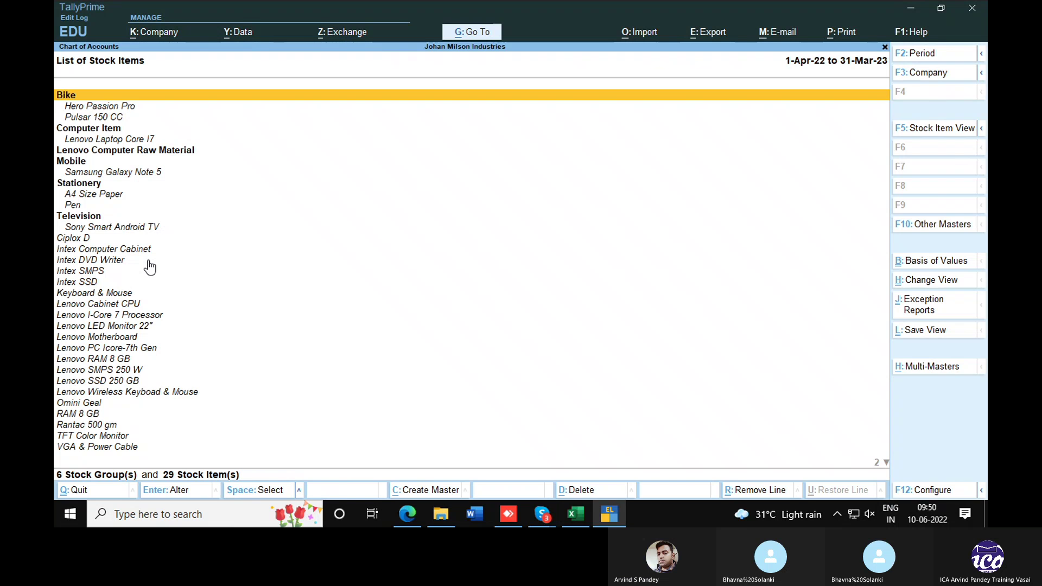
key("alt+h")
key("Return")
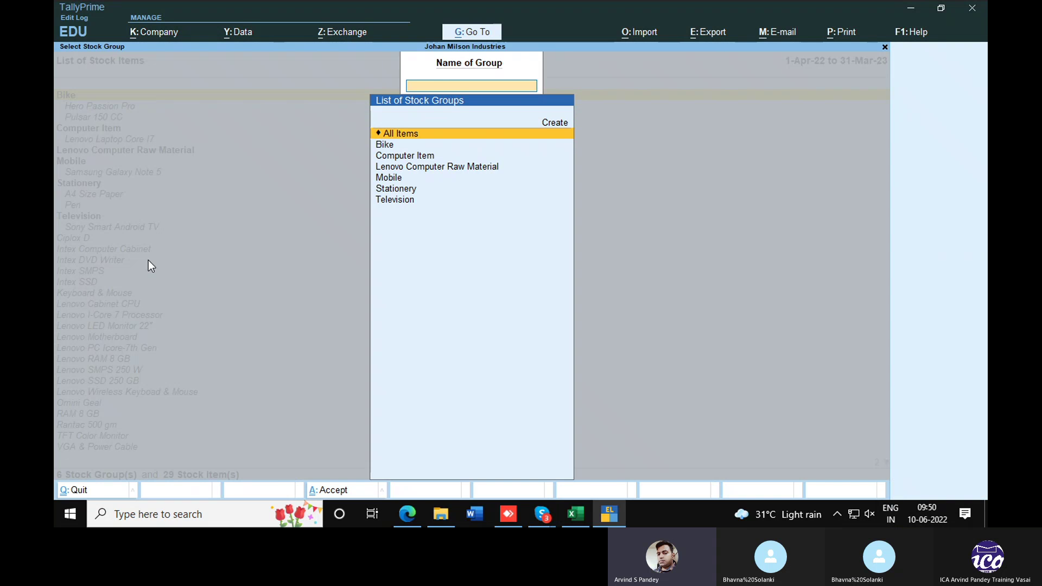
key("Return")
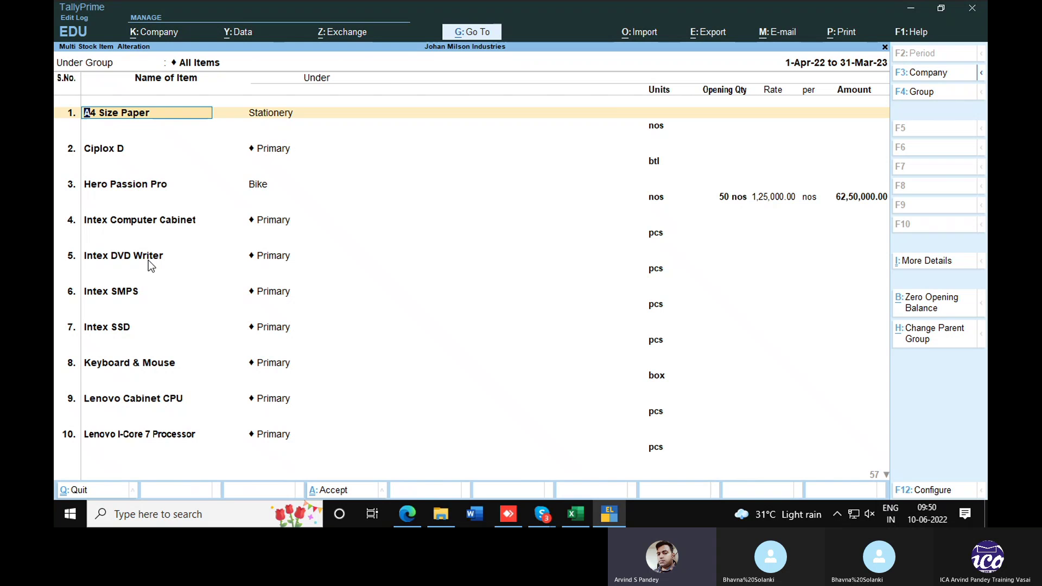
Place Lenovo Cabinet CPU under the Lenovo Computer Raw Material group.
key("Down")
key("Down")
key("Down")
key("Down")
key("Down")
key("Down")
key("Down")
key("Down")
key("Return")
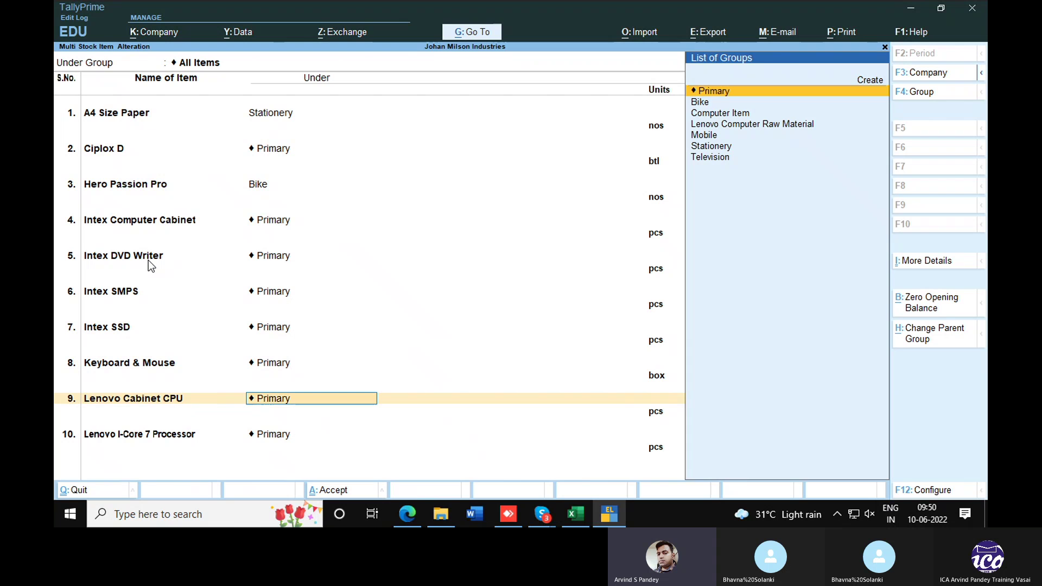
key("Down")
key("Down")
key("Down")
key("Return")
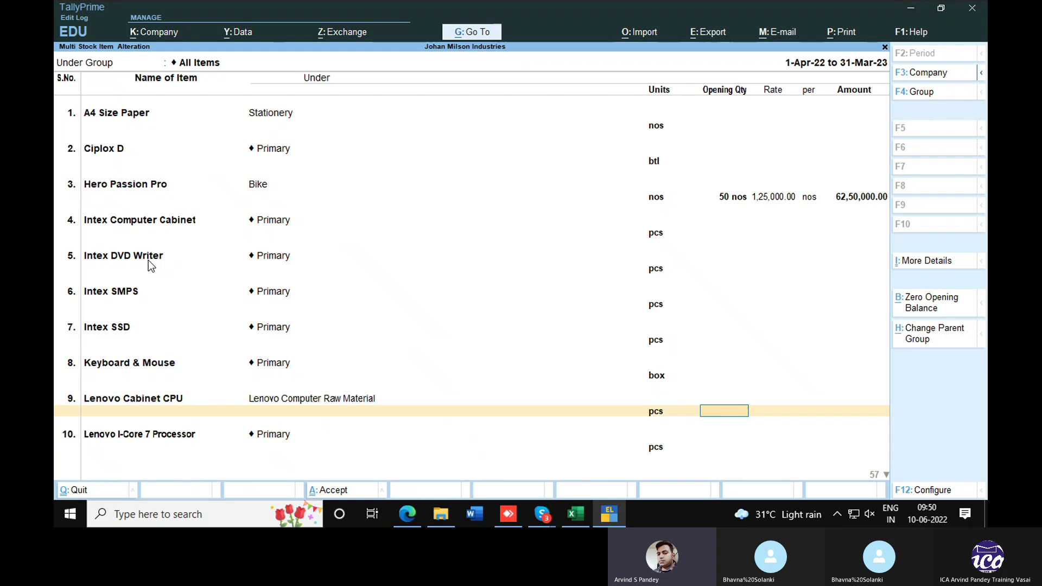
Place Lenovo I-Core 7 Processor under the Lenovo Computer Raw Material group.
key("Down")
key("Return")
key("Down")
key("Down")
key("Down")
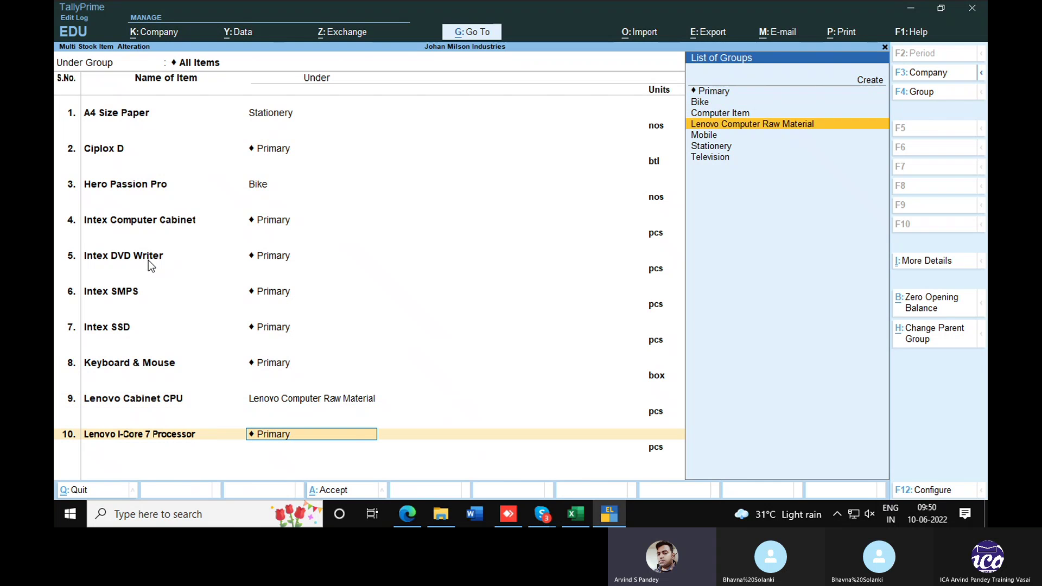
key("Return")
key("Return")
Accept Lenovo Laptop Core I7 under Computer Item along with its Andheri godown opening stock allocation.
key("Return")
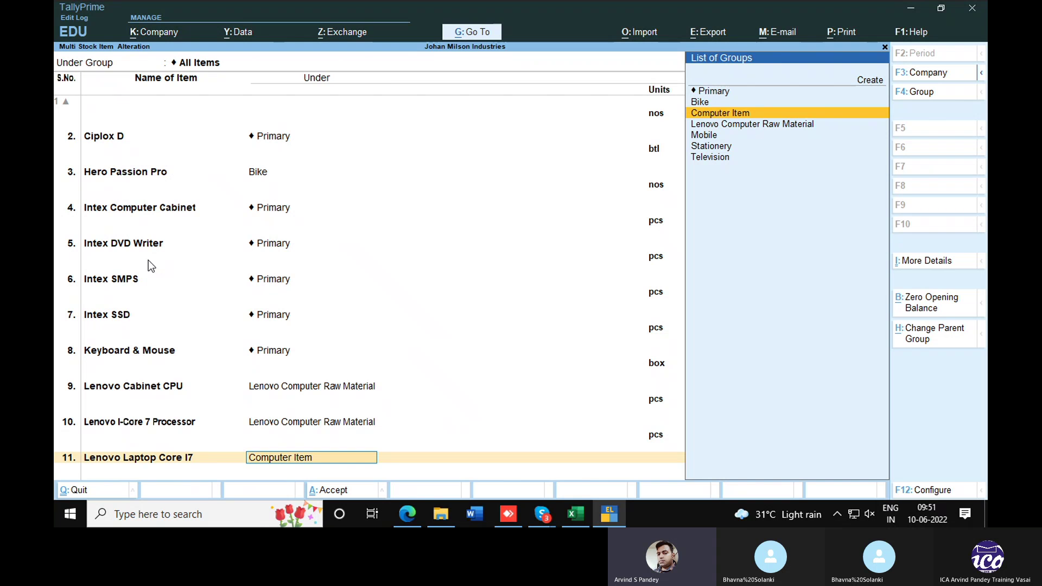
key("Return")
key("Return")
key("Return")
key("Return")
key("Return")
key("Return")
key("Return")
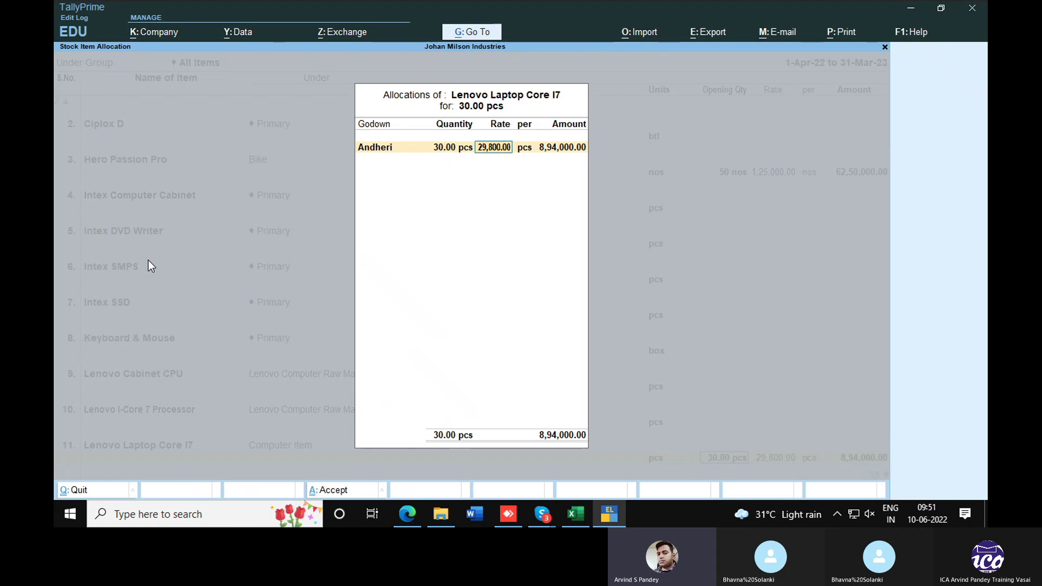
key("Return")
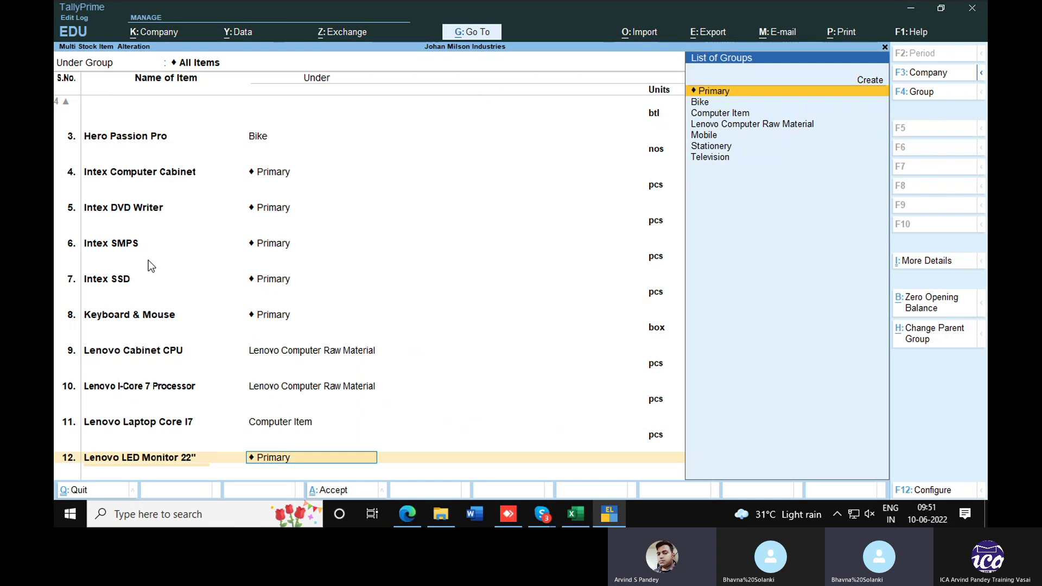
Place Lenovo LED Monitor 22" under the Lenovo Computer Raw Material group.
key("Down")
key("Down")
key("Down")
key("Return")
key("Return")
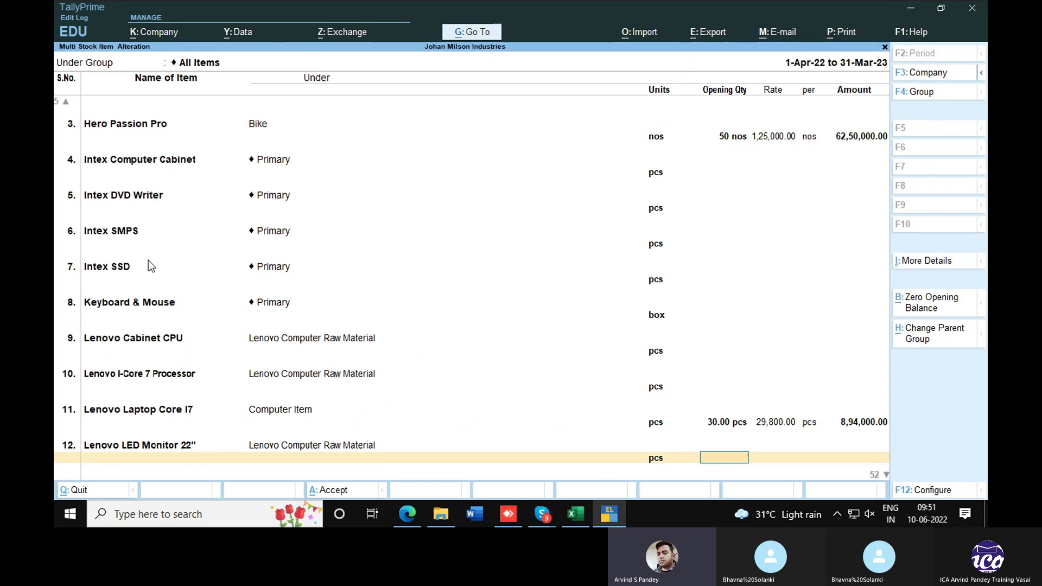
key("Return")
Place Lenovo Motherboard under the Lenovo Computer Raw Material group.
key("Return")
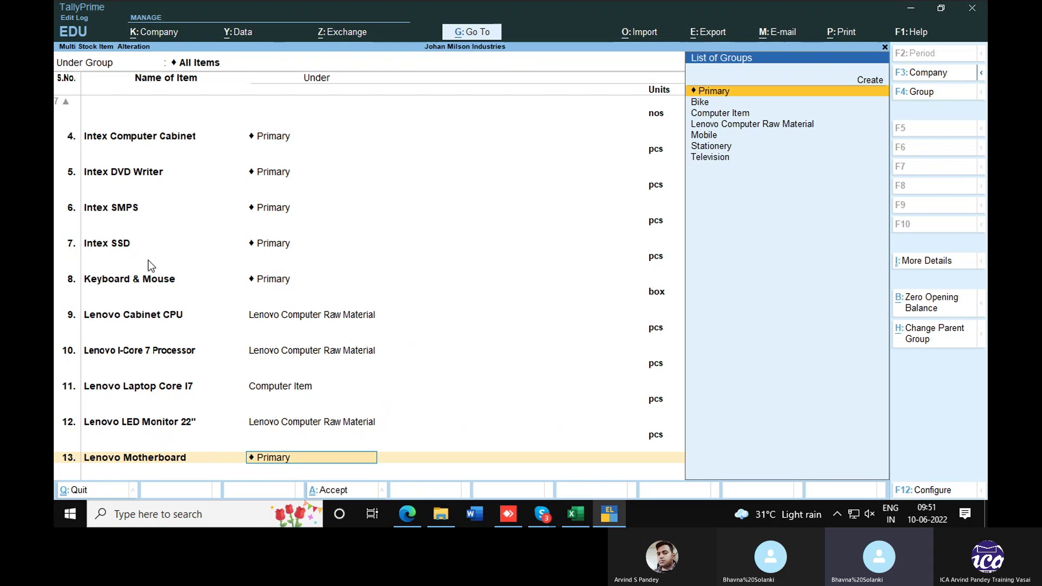
key("Down")
key("Down")
key("Down")
key("Return")
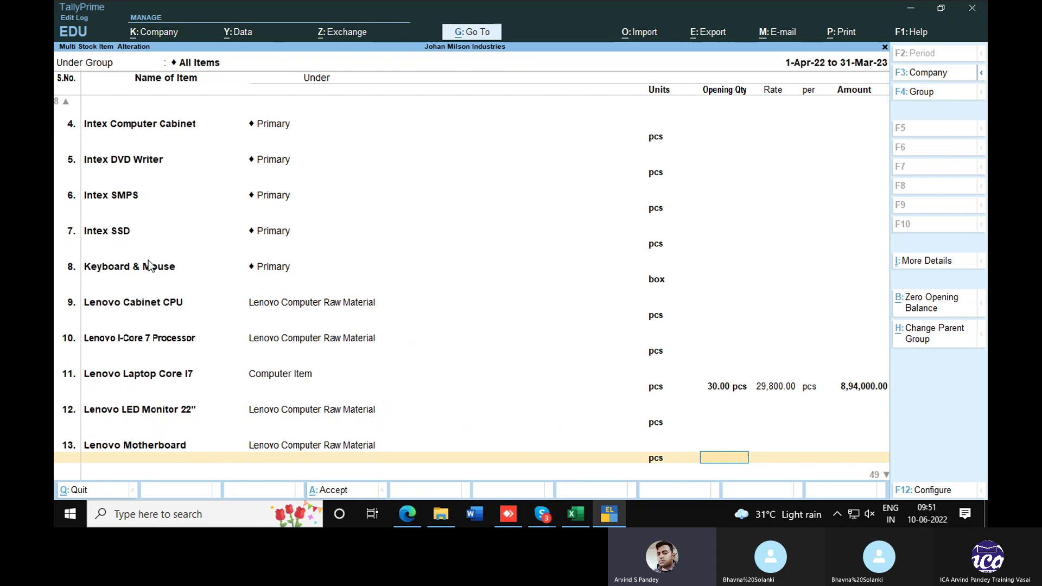
key("Return")
Place Lenovo RAM 8 GB under the Lenovo Computer Raw Material group.
key("Return")
key("Down")
key("Down")
key("Down")
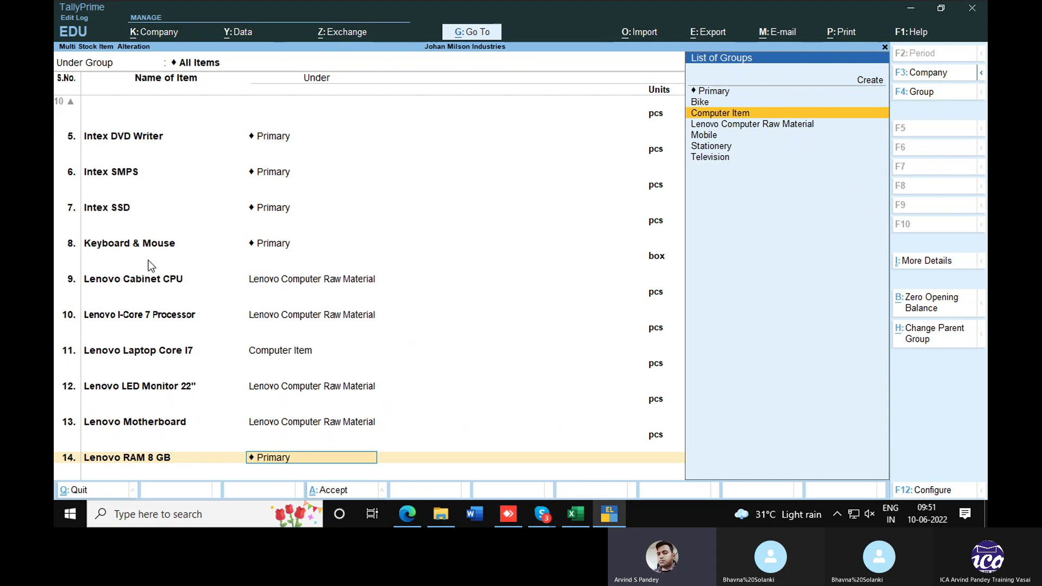
key("Return")
key("Return")
Place Lenovo SMPS 250 W under the Lenovo Computer Raw Material group.
key("Return")
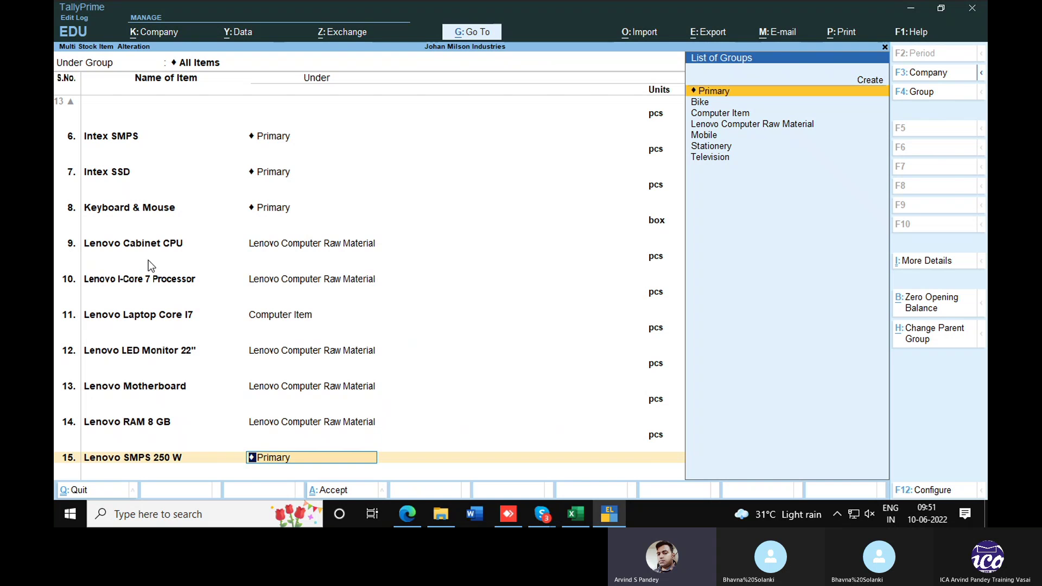
key("Down")
key("Down")
key("Down")
key("Return")
key("Return")
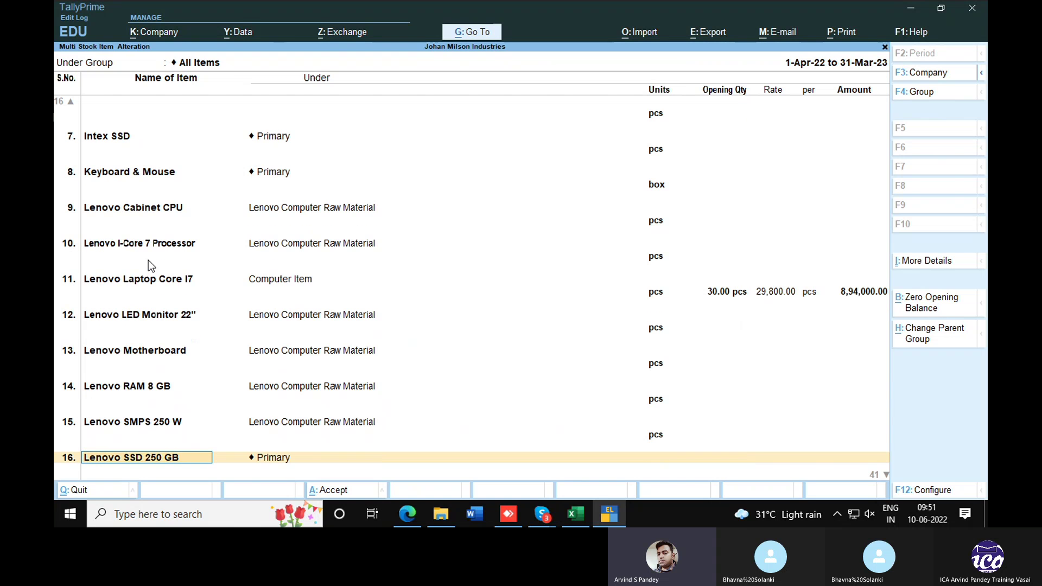
Place Lenovo SSD 250 GB under the Lenovo Computer Raw Material group.
key("Return")
key("Down")
key("Down")
key("Down")
key("Return")
key("Return")
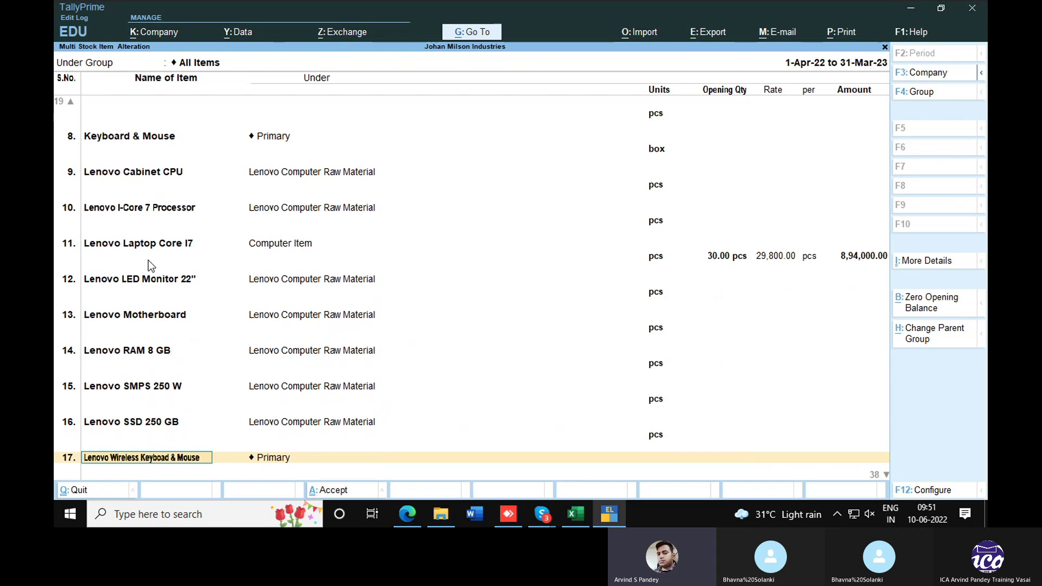
Place Lenovo Wireless Keyboad & Mouse under the Lenovo Computer Raw Material group.
key("Return")
key("Down")
key("Down")
key("Down")
key("Return")
key("Return")
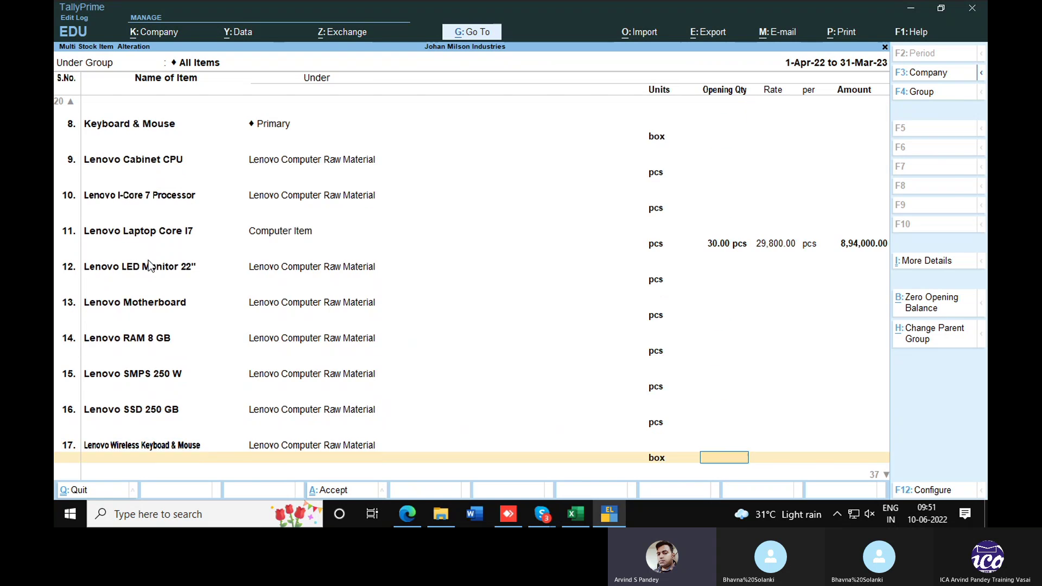
Accept the existing groups, units and opening stock of the items from Omini Geal through Zincomin.
key("Return")
key("Return")
key("Return")
key("Return")
key("Return")
key("Return")
key("Return")
key("Return")
key("Return")
key("Return")
key("Return")
key("Return")
key("Return")
key("Return")
key("Return")
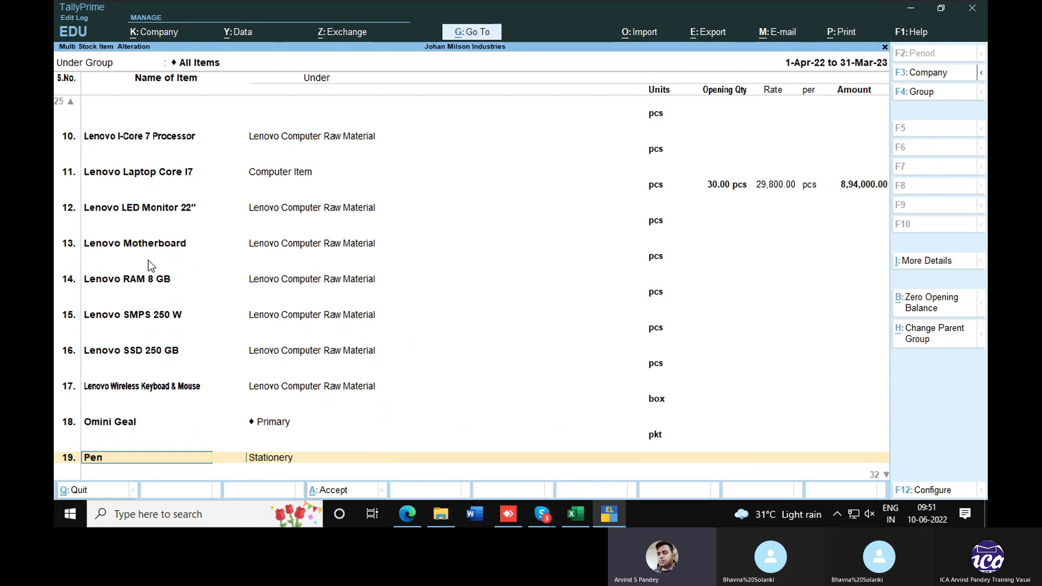
key("Return")
key("Return")
key("Return")
key("Return")
key("Return")
key("Return")
key("Return")
key("Return")
key("Return")
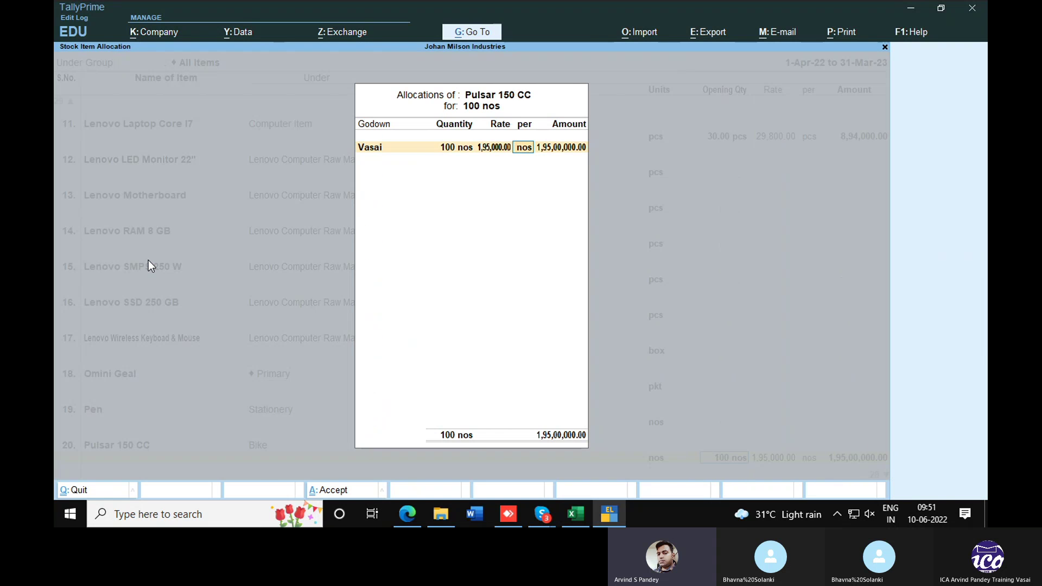
key("Return")
key("Return")
key("Return")
key("Return")
key("Return")
key("Return")
key("Return")
key("Return")
key("Return")
key("Return")
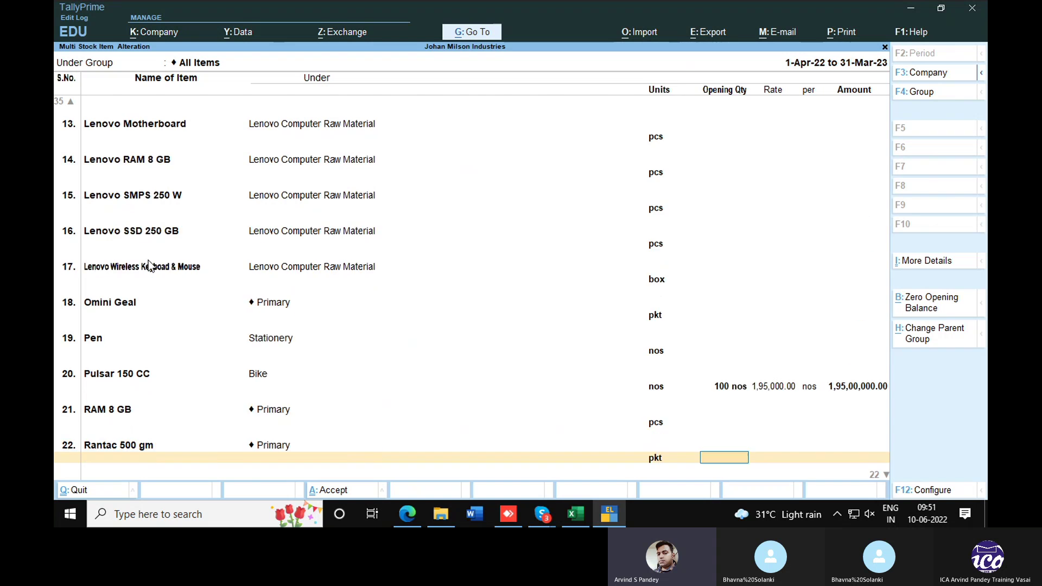
key("Return")
key("Return")
key("Return")
key("Return")
key("Return")
key("Return")
key("Return")
key("Return")
key("Return")
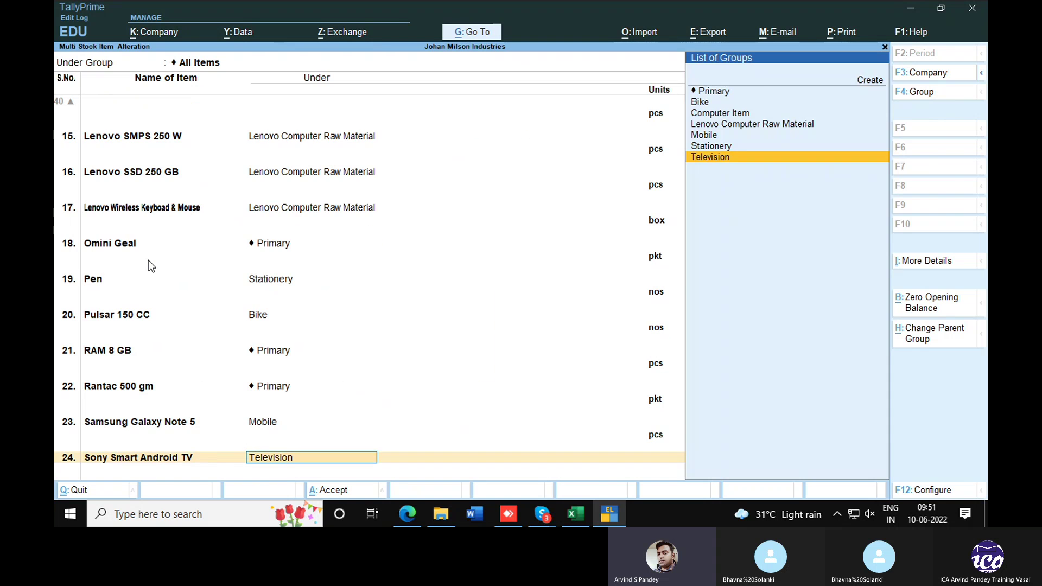
key("Return")
key("Return")
key("Return")
key("Return")
key("Return")
key("Return")
key("Return")
key("Return")
key("Return")
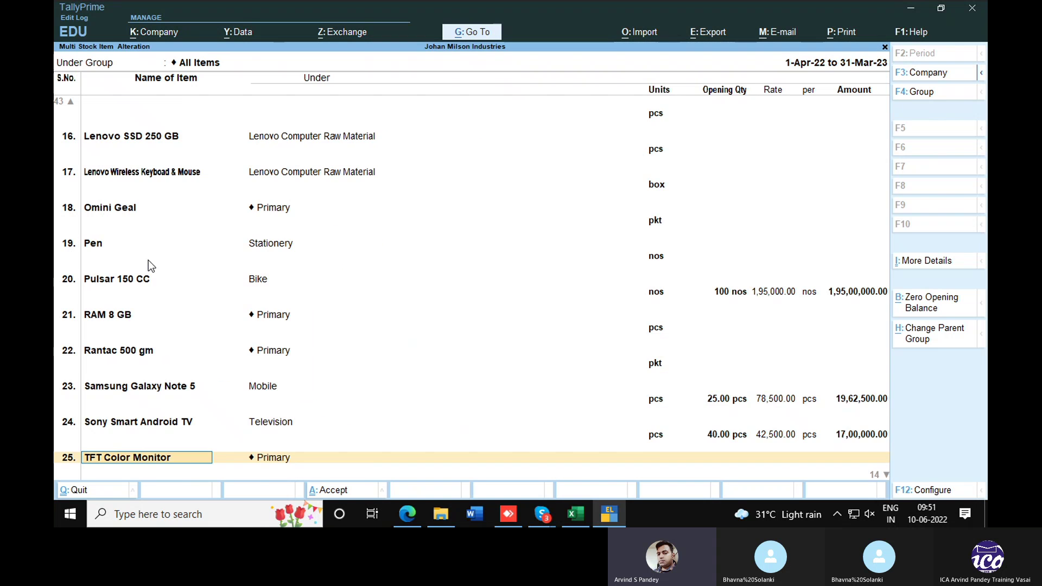
key("Return")
key("Return")
key("Return")
key("Return")
key("Return")
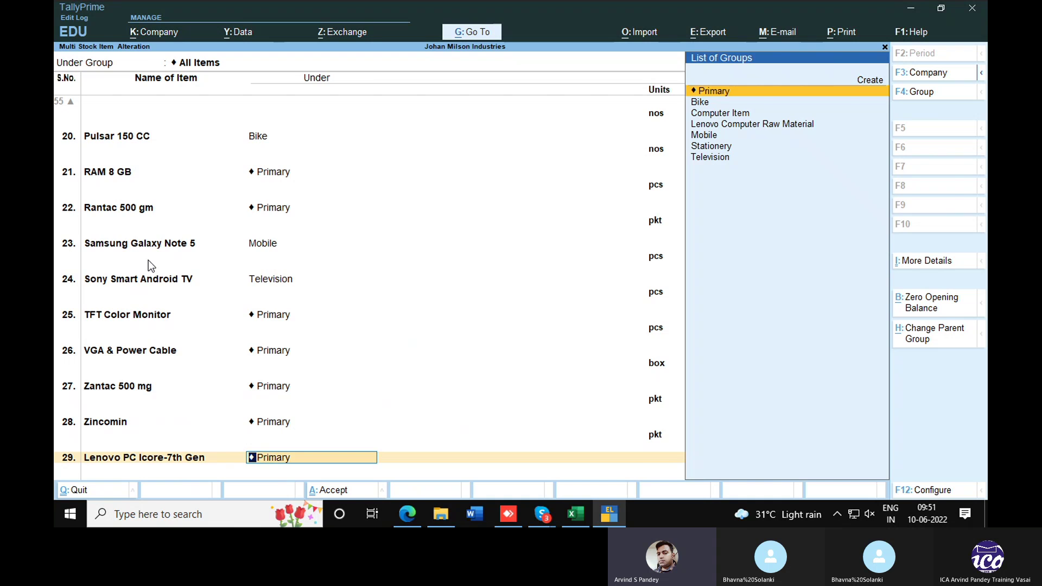
Keep Lenovo PC Icore-7th Gen under Primary with the unit pcs, and save the multi-item alteration.
key("Return")
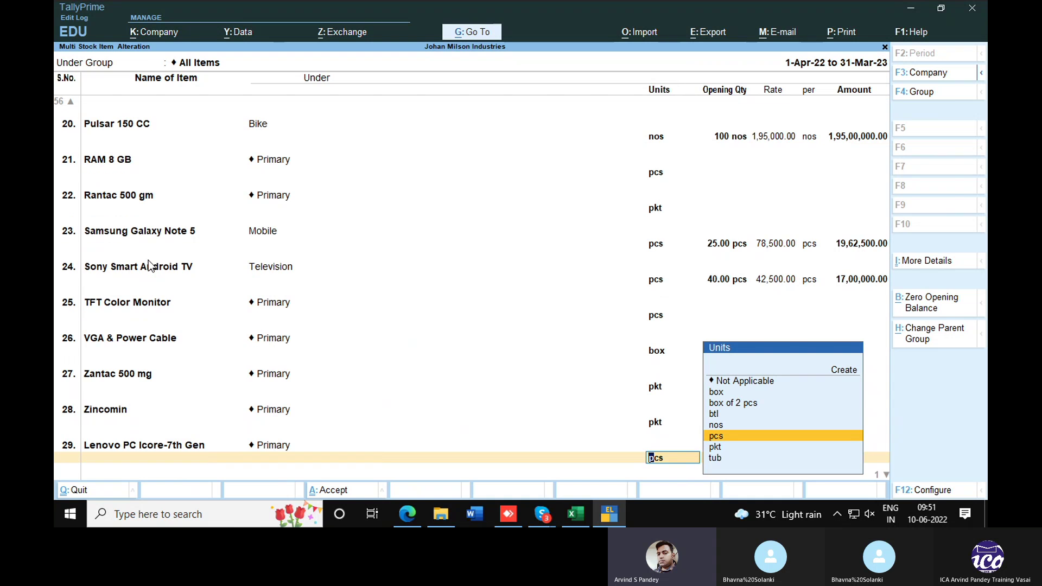
key("Return")
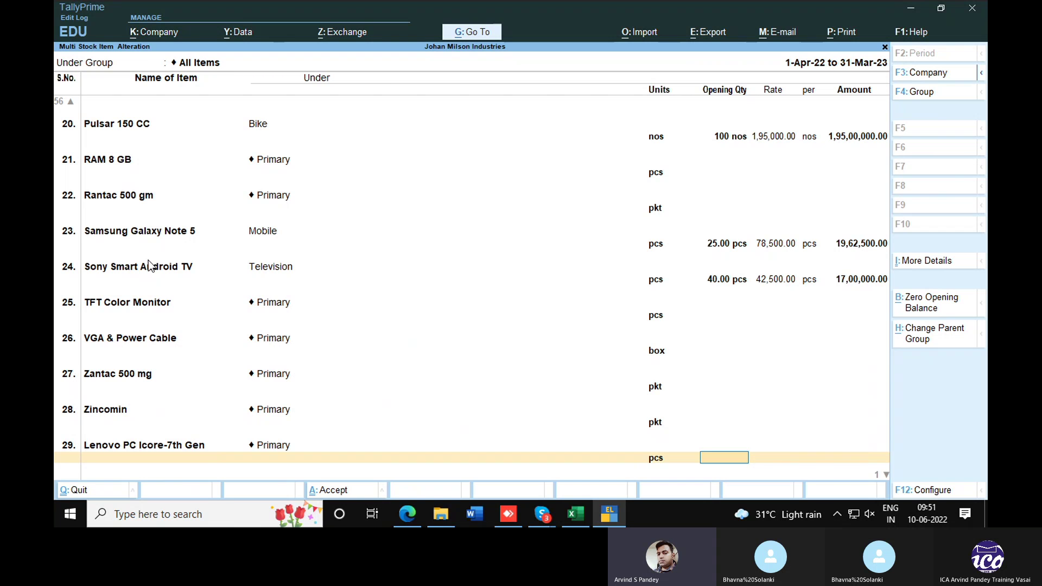
key("Return")
key("Return")
key("Return")
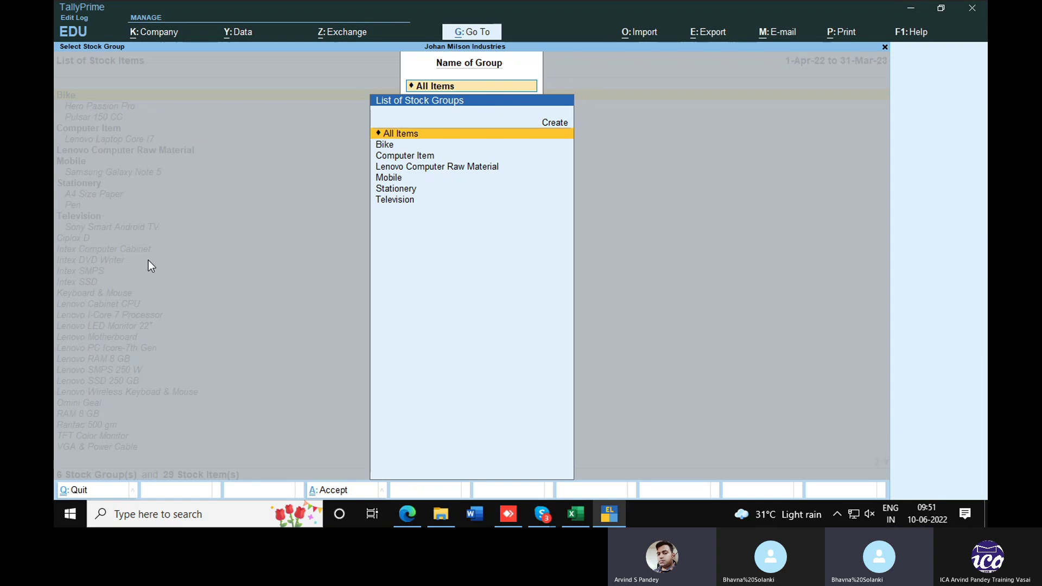
Leave the stock group selection and return to the Gateway of Tally.
key("BackSpace")
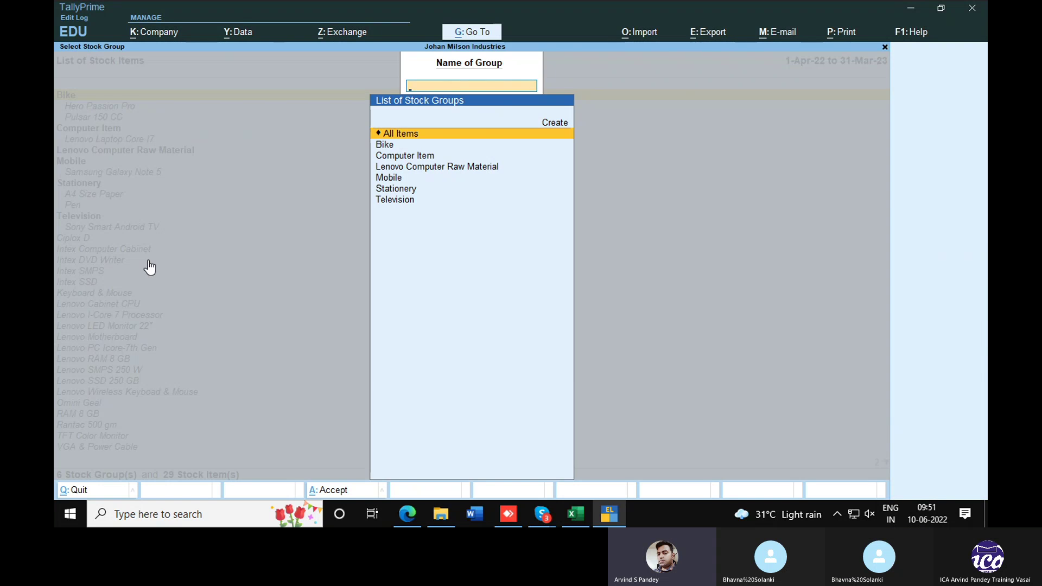
key("Return")
key("Escape")
key("Escape")
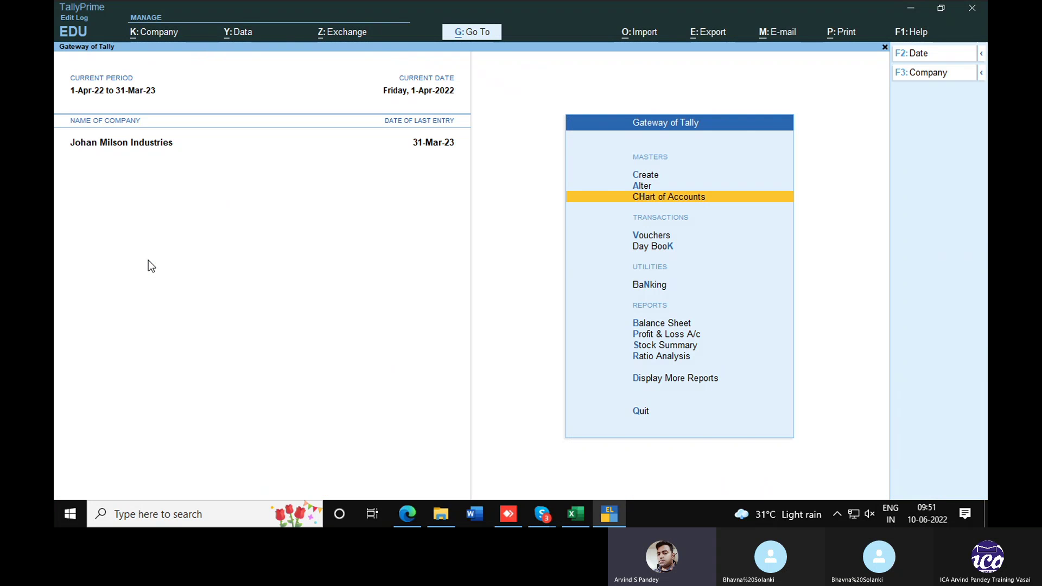
Open the Stock Summary and drill into the Lenovo Computer Raw Material group to check its items.
key("Down")
key("Down")
key("Down")
key("Down")
key("Down")
key("Down")
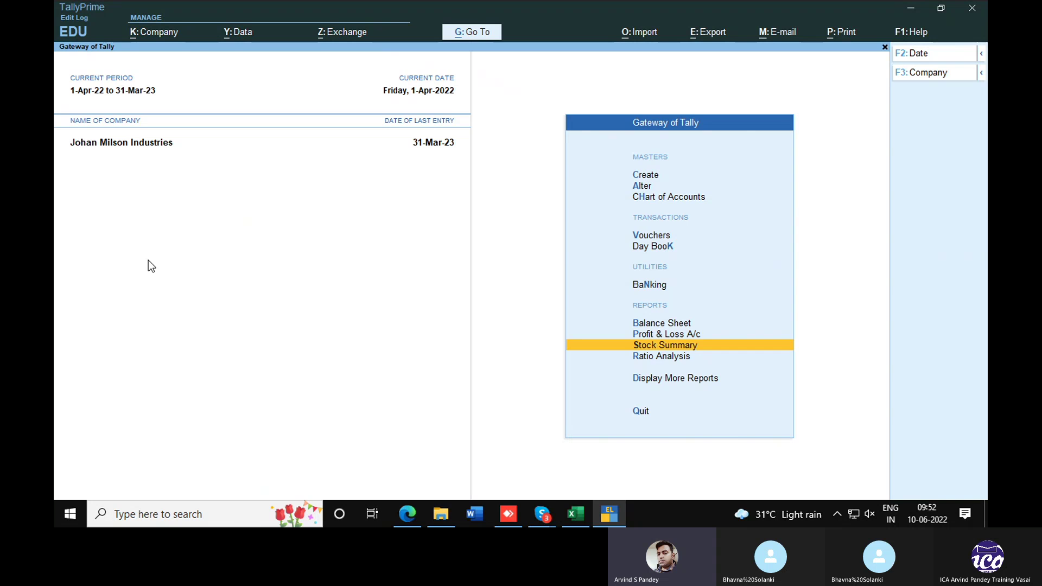
key("Return")
key("Down")
key("Down")
key("Return")
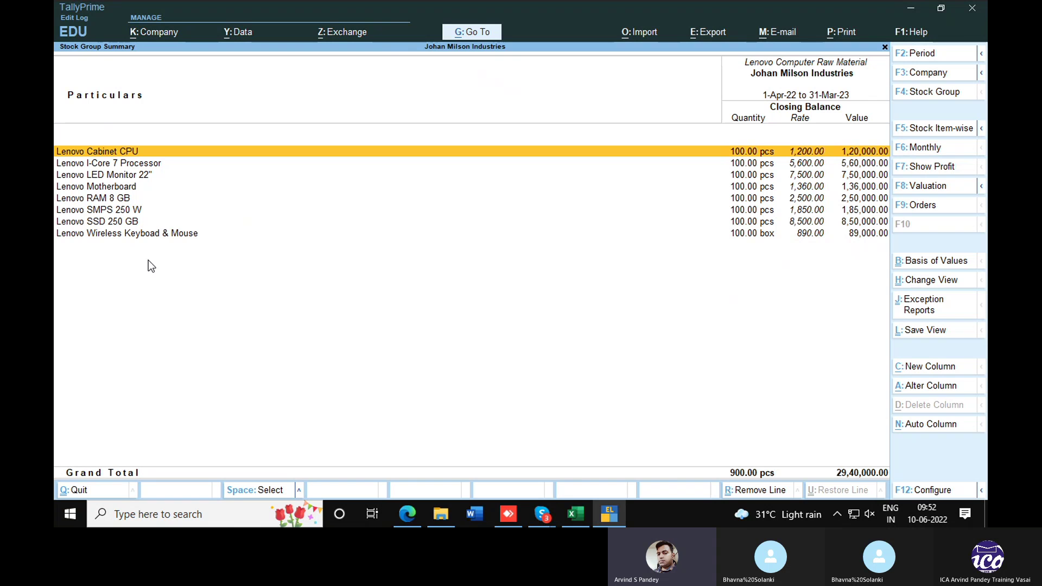
Return to the overall Stock Summary and go down the remaining entries as far as Intex SMPS.
key("Escape")
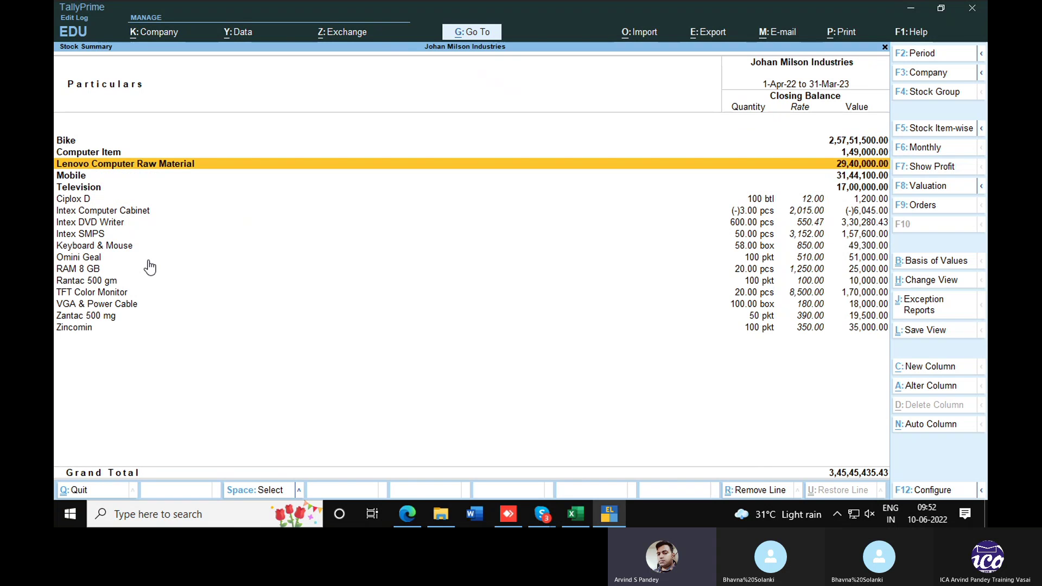
key("Down")
key("Down")
key("Down")
key("Down")
key("Down")
key("Down")
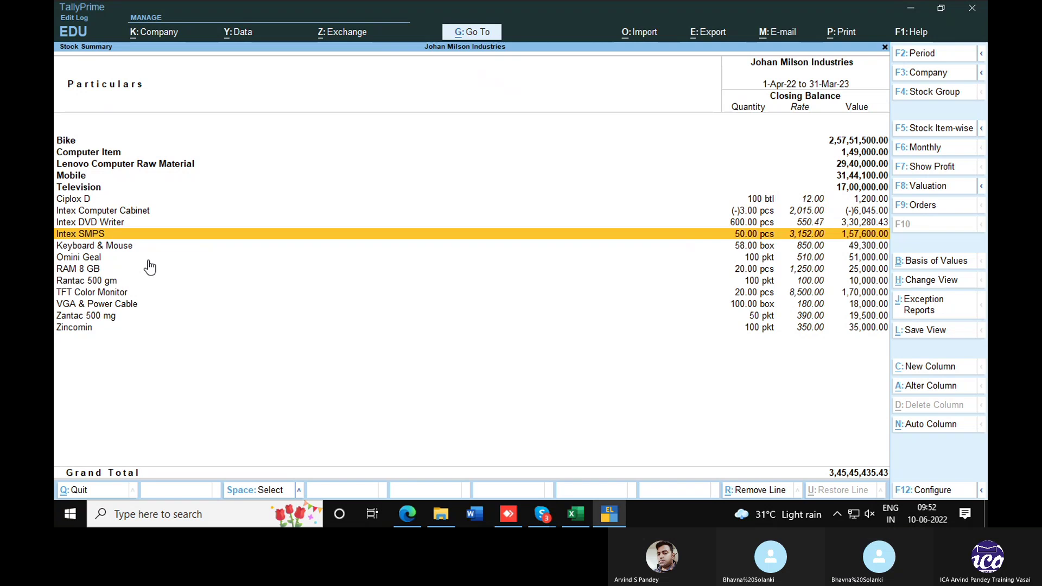
Go through the Stock Summary entries from Keyboard & Mouse down to TFT Color Monitor.
key("Down")
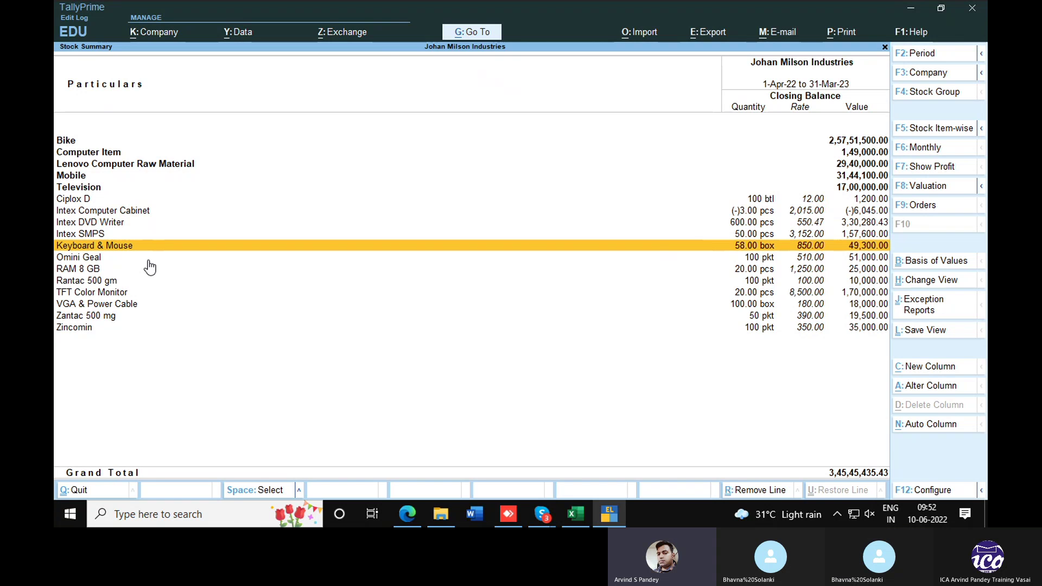
key("Down")
key("Down")
key("Down")
key("Down")
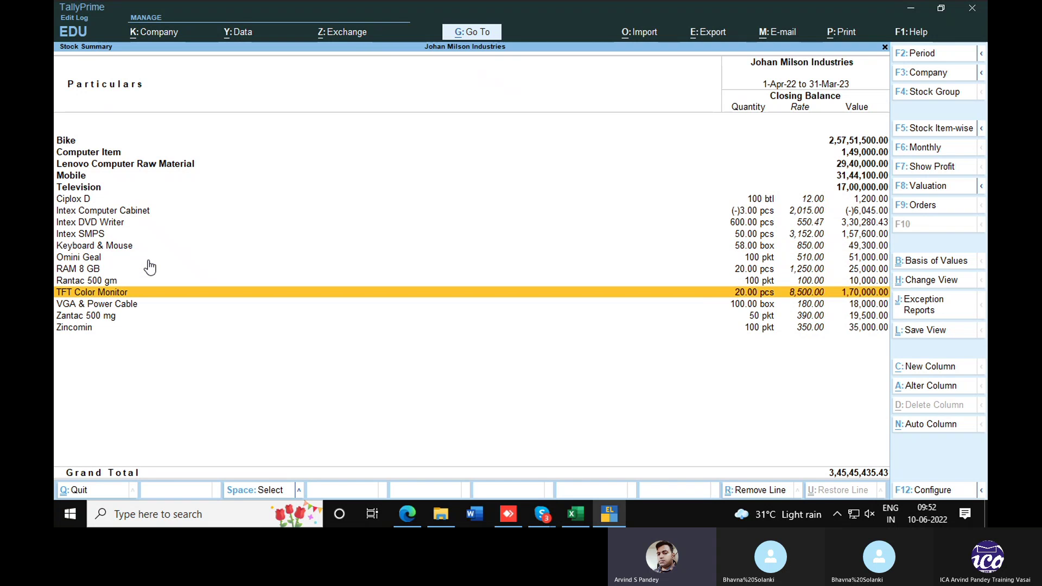
Switch to the Book1 workbook in Excel, check the purchased raw material list down to VGA & Power Cable, and return to TallyPrime.
key("alt+Tab")
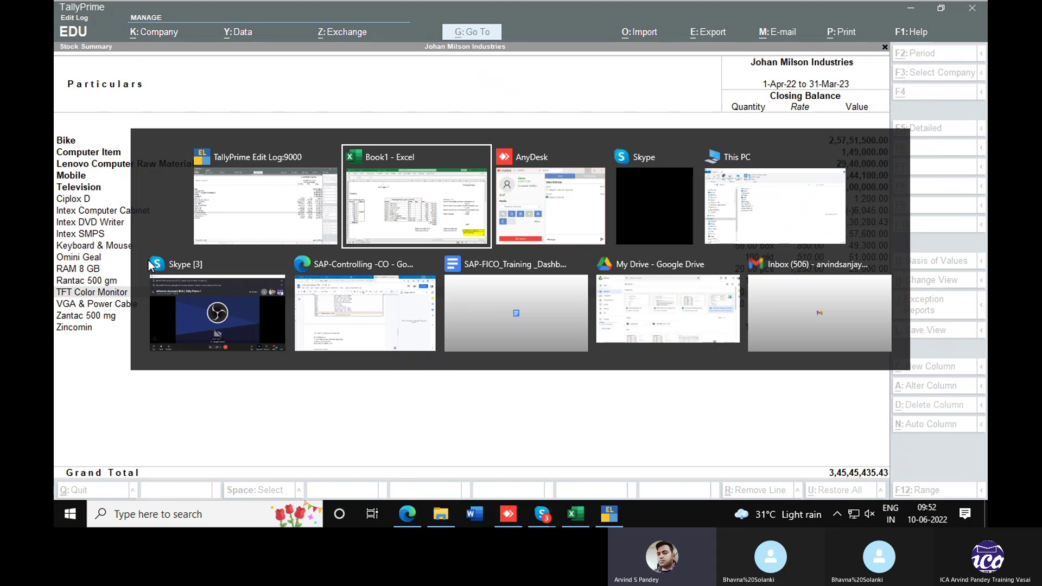
key("ctrl+Left")
key("ctrl+Left")
key("ctrl+Left")
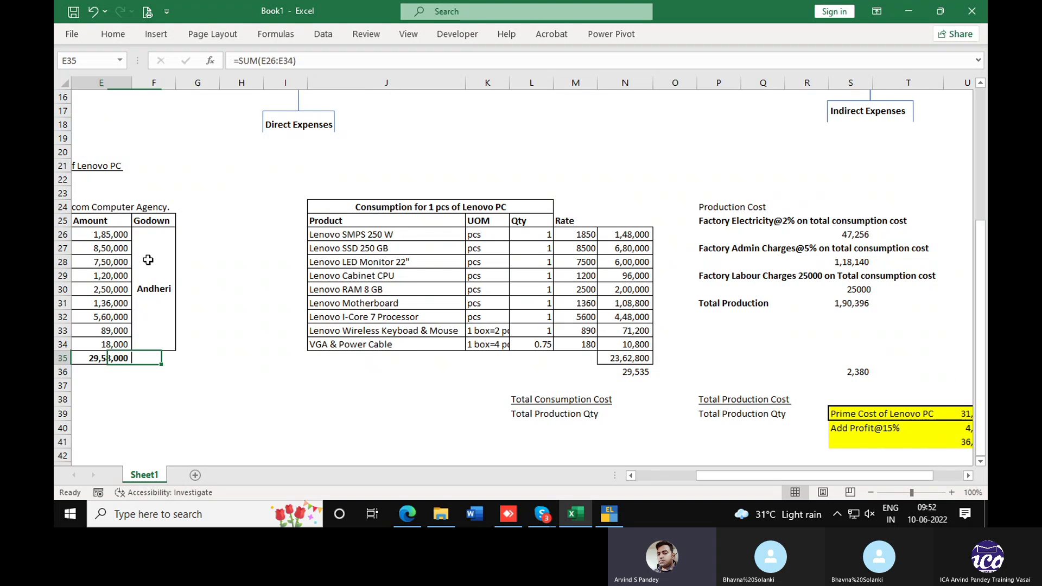
key("Up")
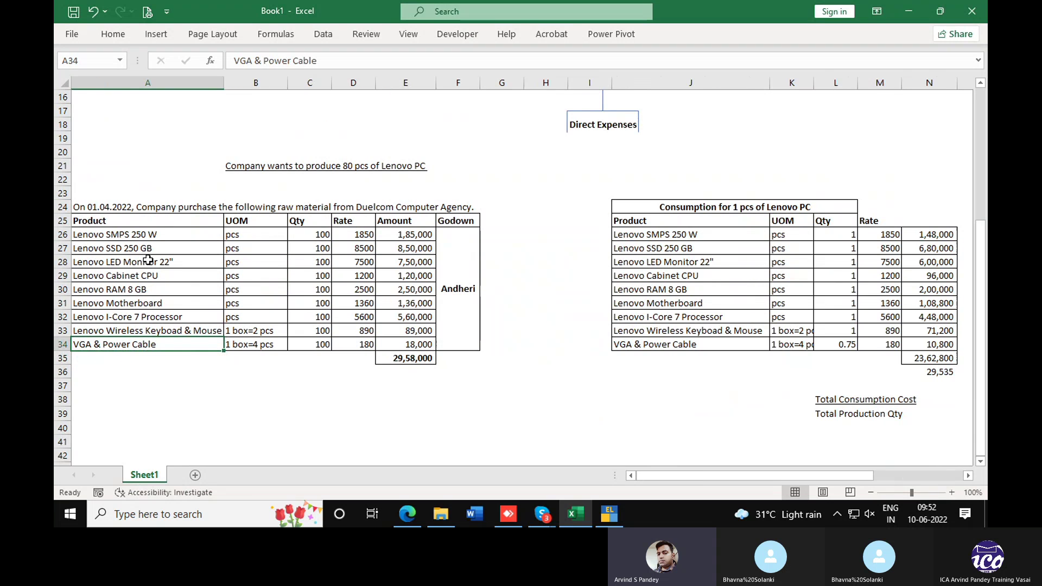
key("alt+Tab")
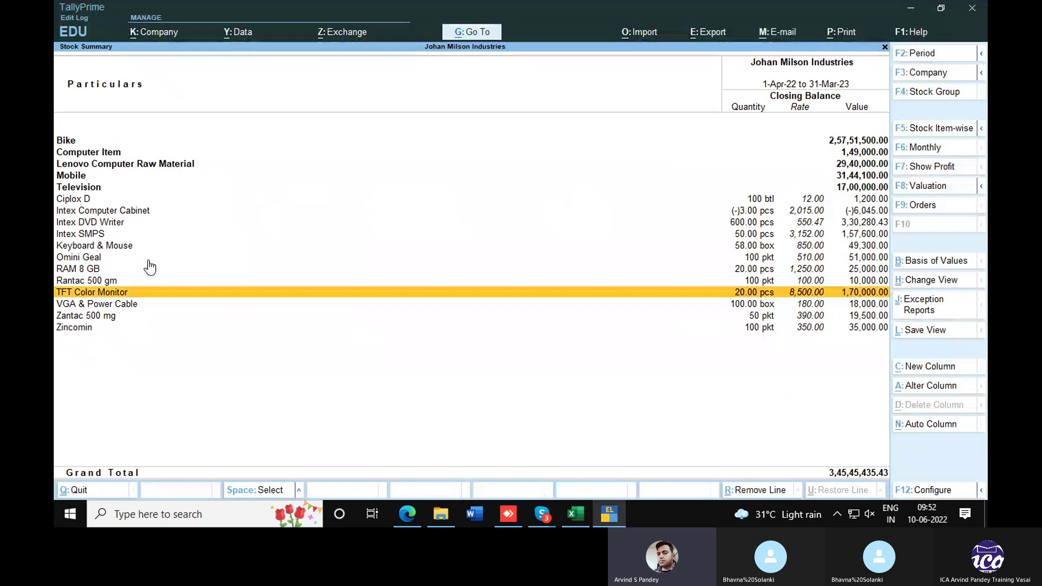
Open the stock item VGA & Power Cable for alteration.
key("Up")
key("Up")
key("alt+g")
key("Up")
key("Up")
key("Up")
key("Up")
key("Up")
key("Return")
key("Down")
key("Down")
key("Down")
key("Down")
key("Down")
key("Down")
key("Down")
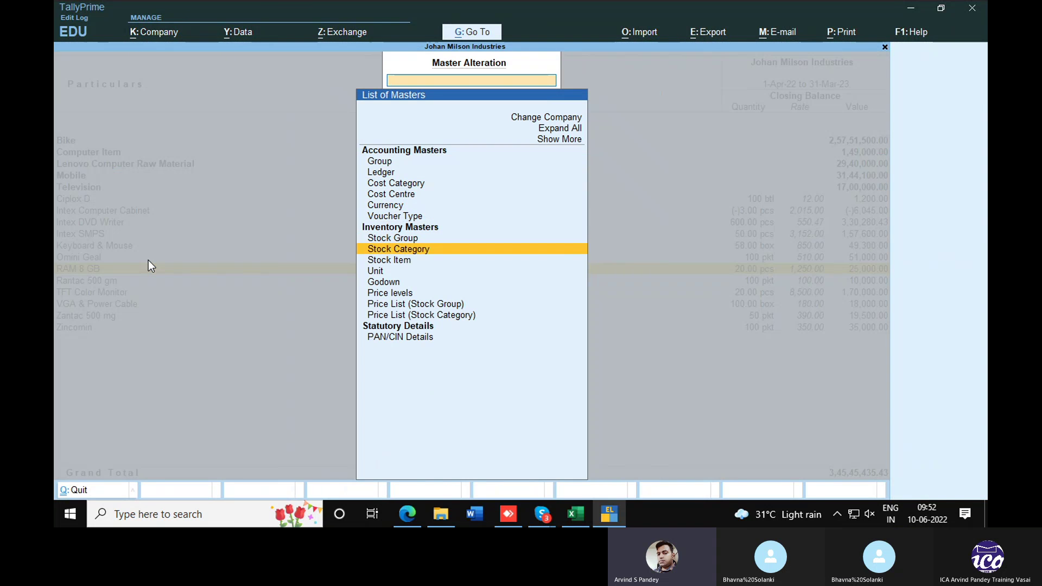
key("Down")
key("Return")
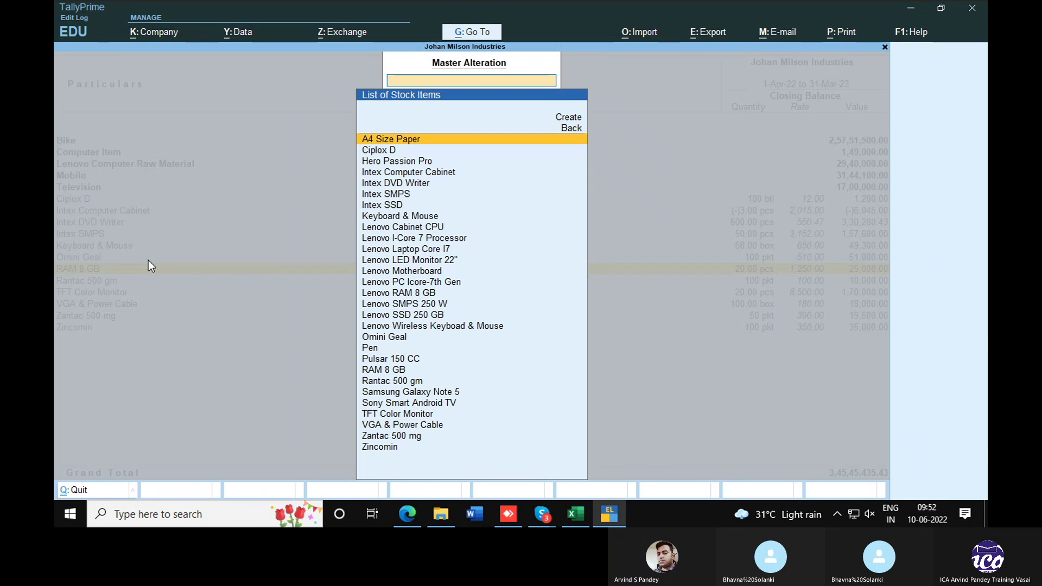
type("vga")
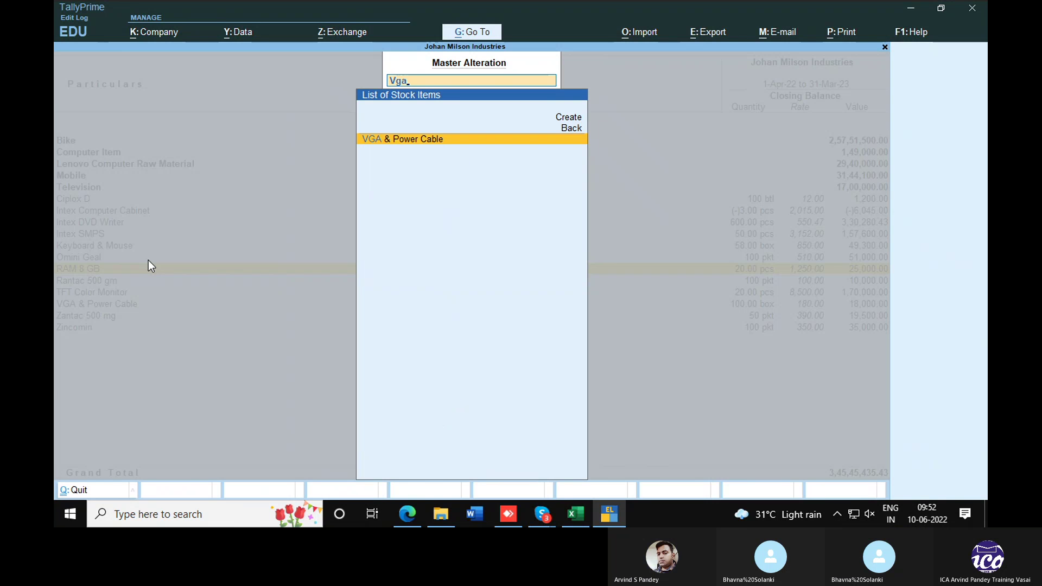
key("Return")
Place VGA & Power Cable under the Lenovo Computer Raw Material group and save the item.
key("Return")
key("Down")
key("Down")
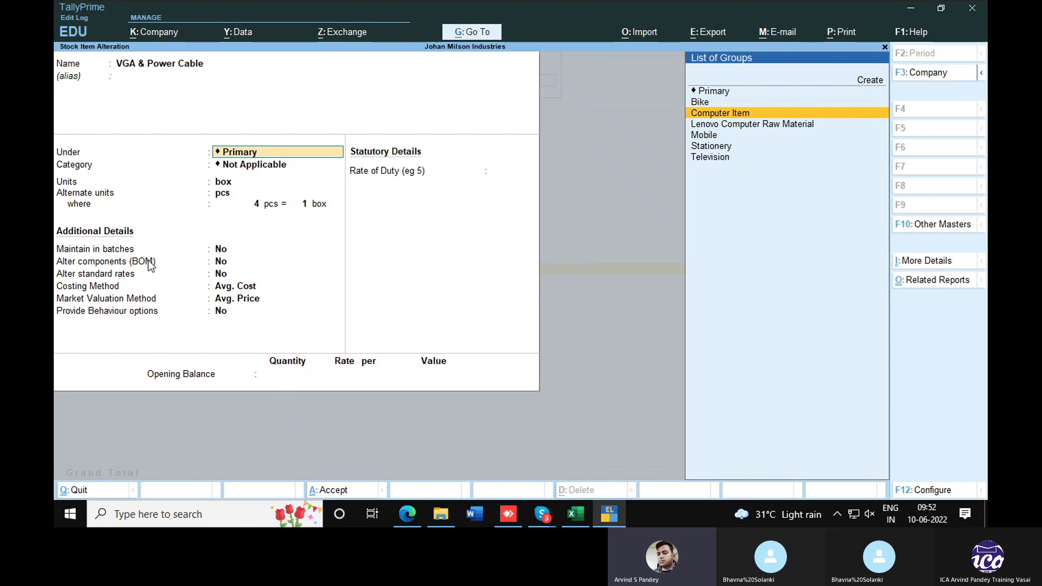
key("Down")
key("Return")
key("ctrl+a")
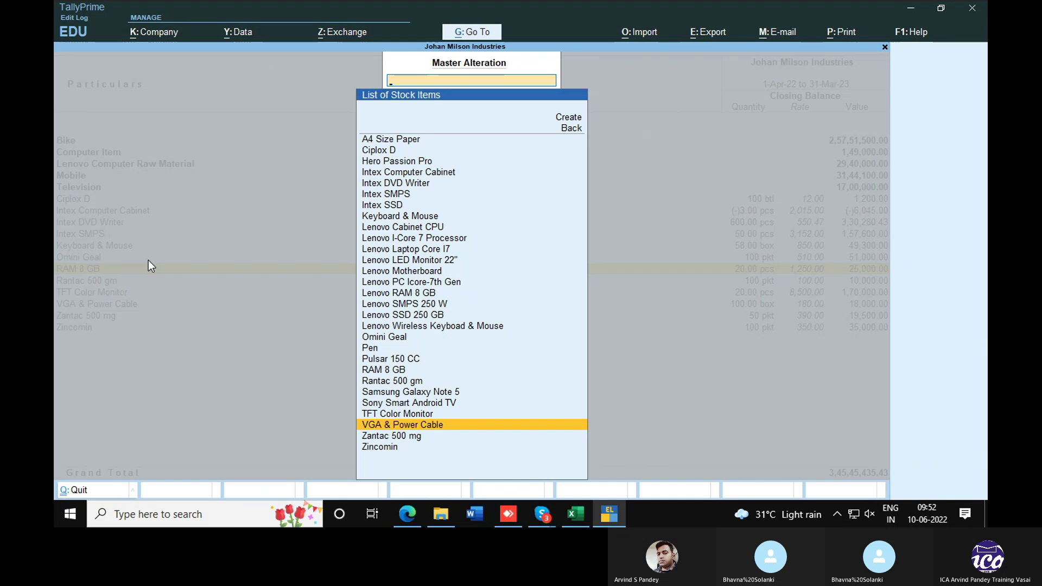
Return to the Stock Summary and drill into Lenovo Computer Raw Material to check the items it contains.
key("Escape")
key("Escape")
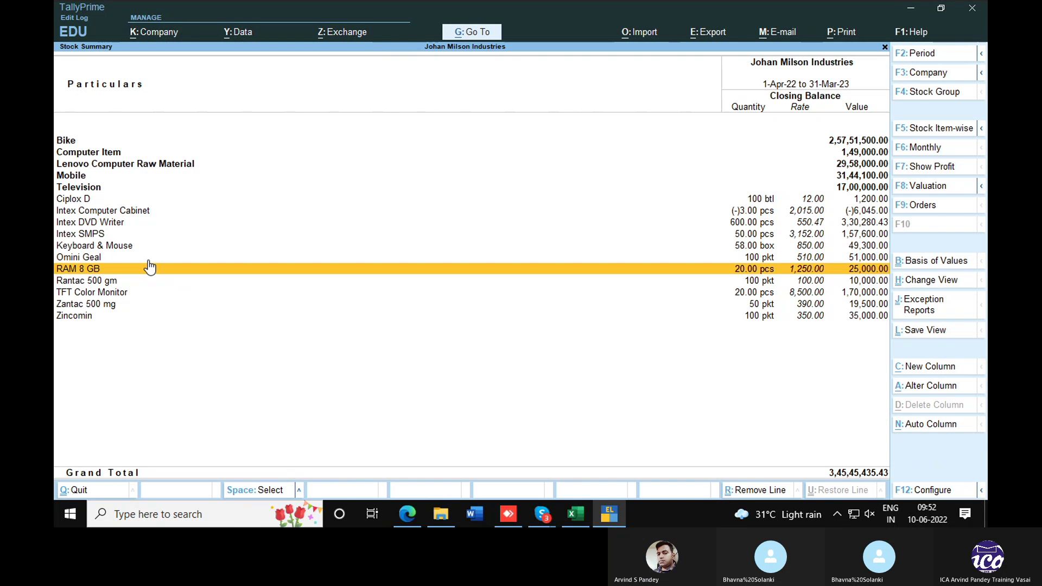
key("Up")
key("Up")
key("Up")
key("Up")
key("Up")
key("Up")
key("Up")
key("Up")
key("Up")
key("Return")
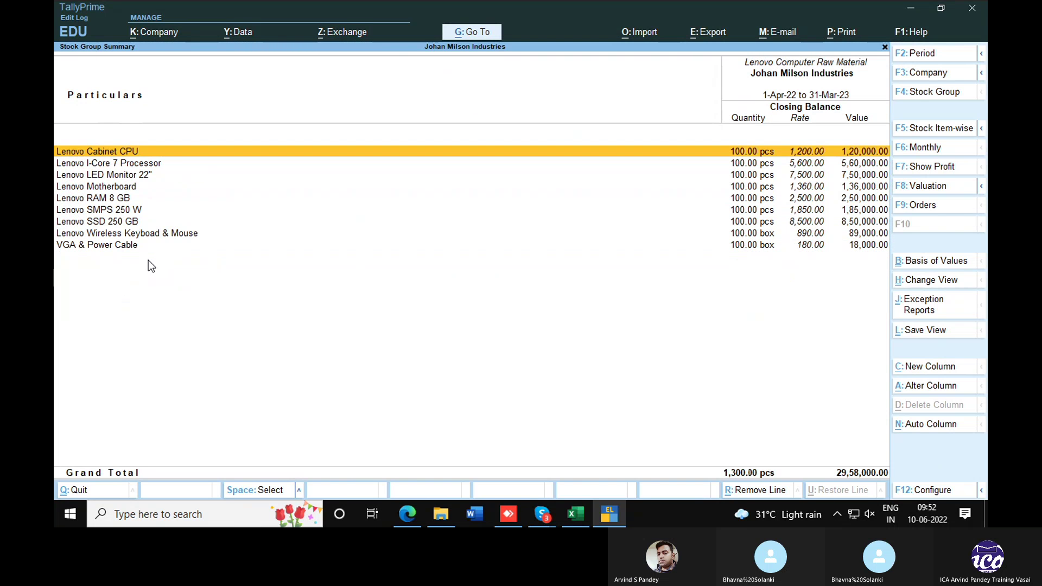
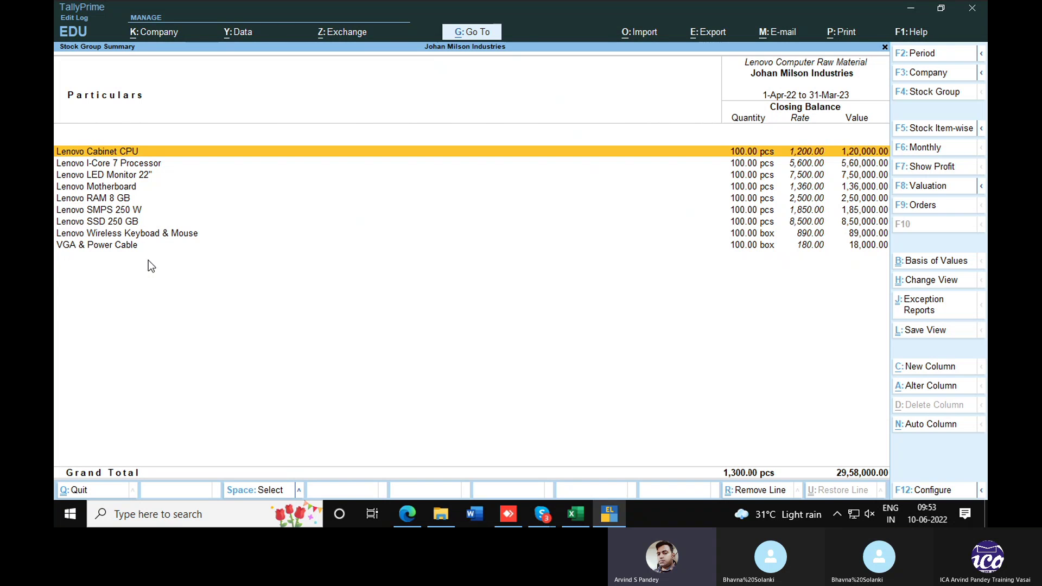
Leave the stock reports for the Gateway of Tally and open voucher creation.
key("Escape")
key("Escape")
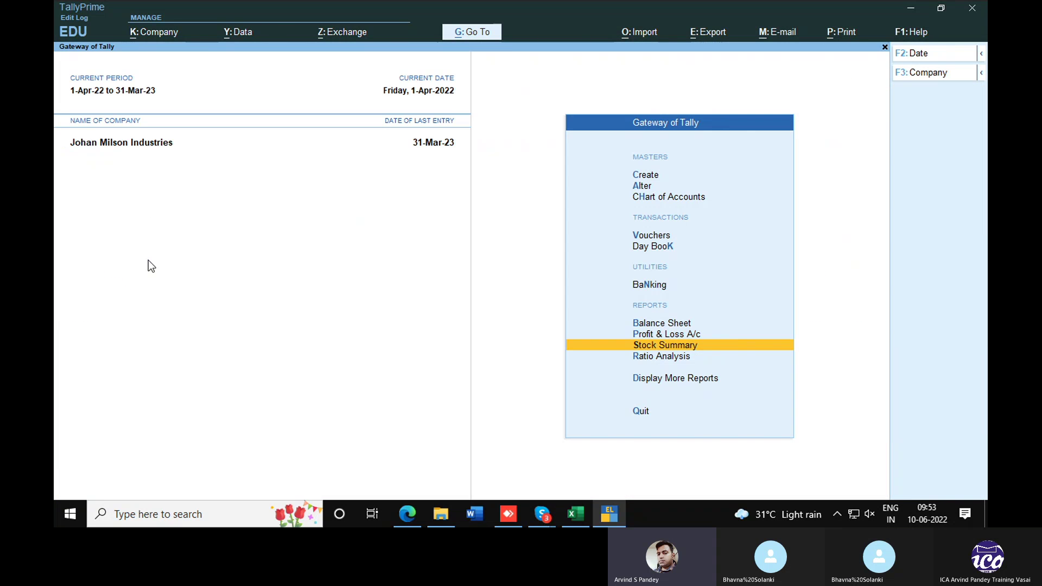
key("Up")
key("Up")
key("Up")
key("Up")
key("Up")
key("Return")
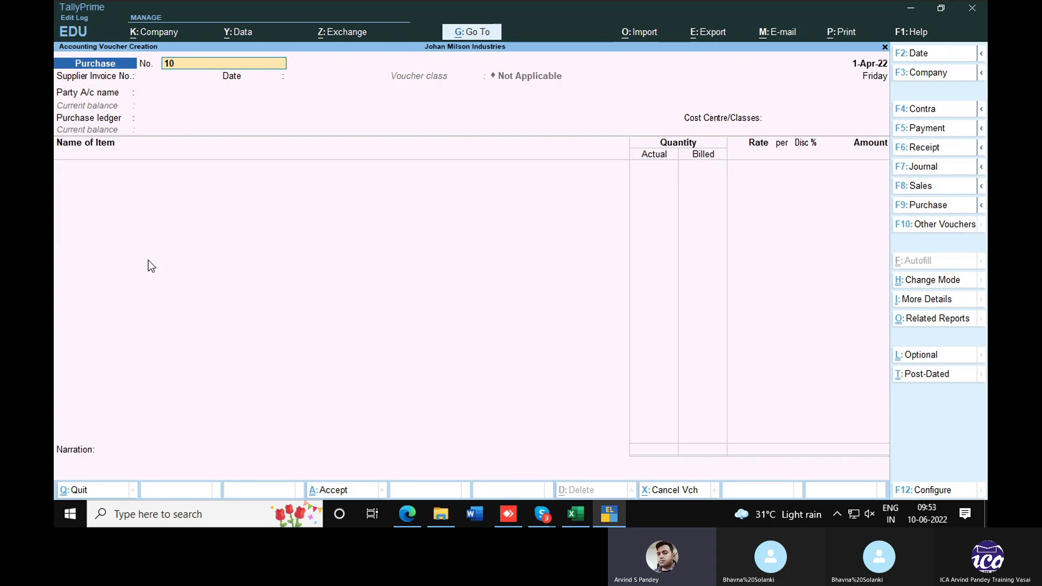
Change the voucher type to Stock Journal in Manufacturing Journal mode, keeping voucher number 2.
key("ctrl")
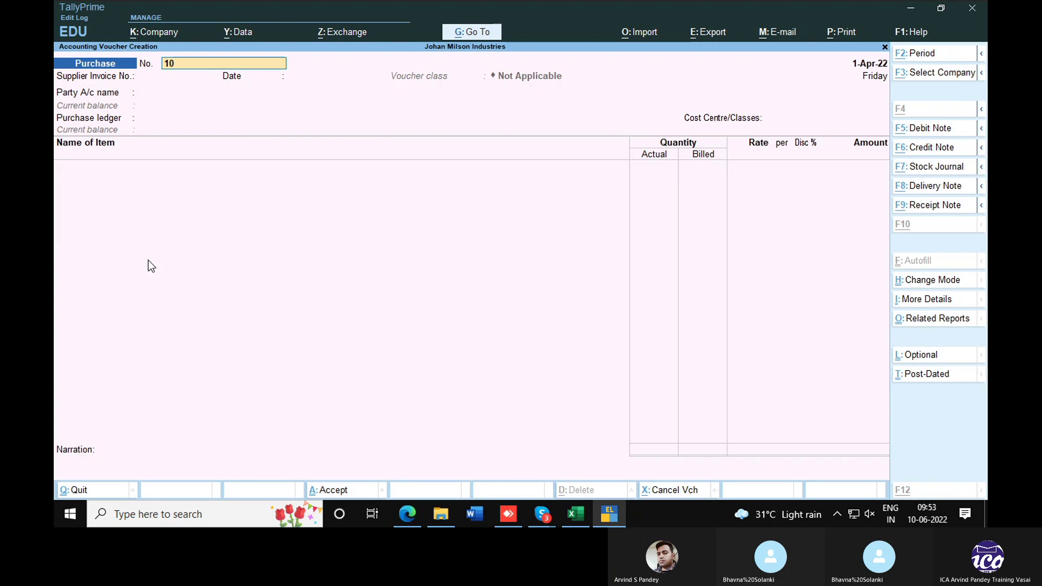
key("ctrl+F7")
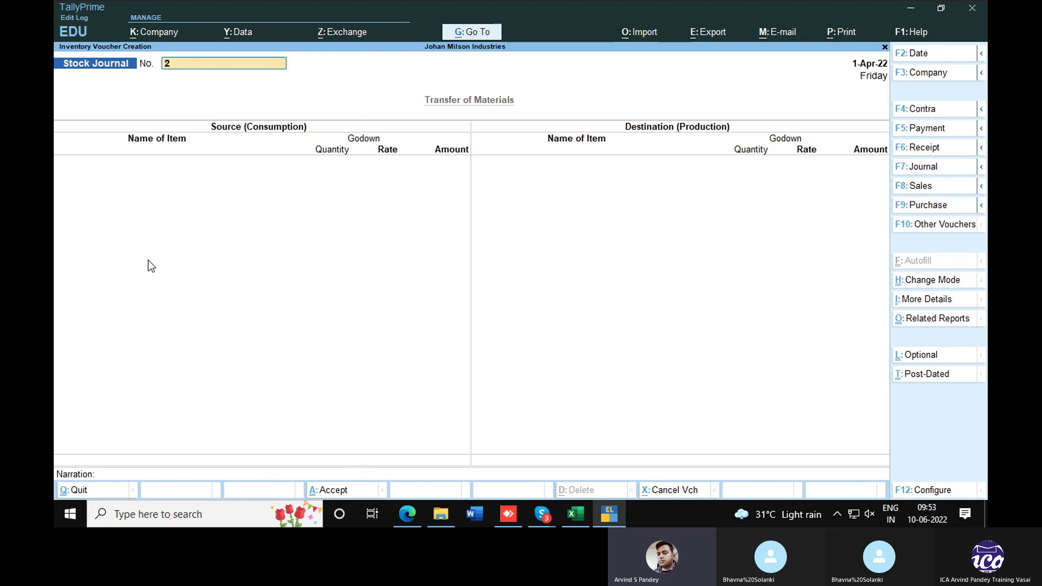
key("ctrl+h")
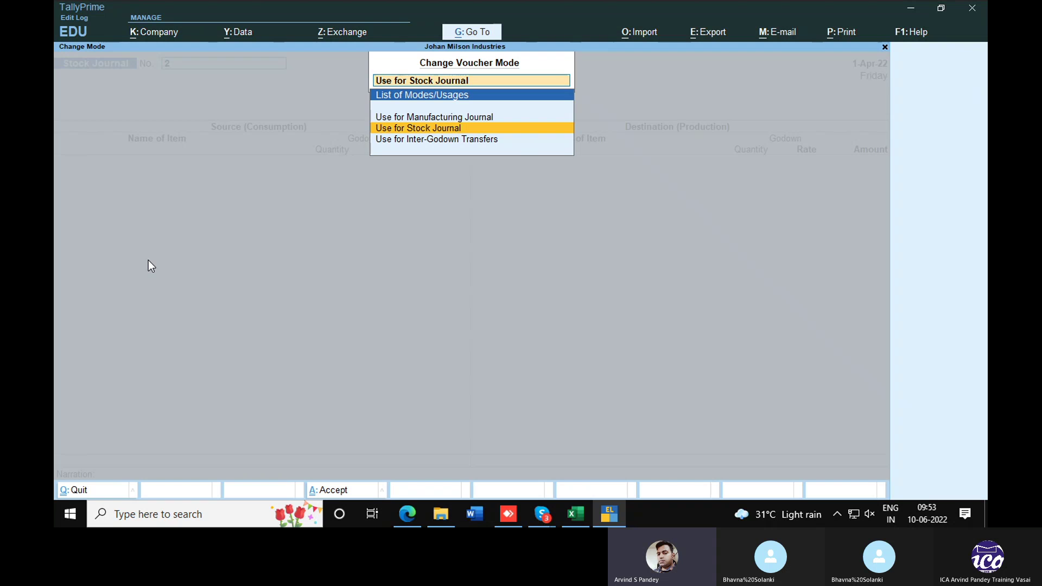
key("Up")
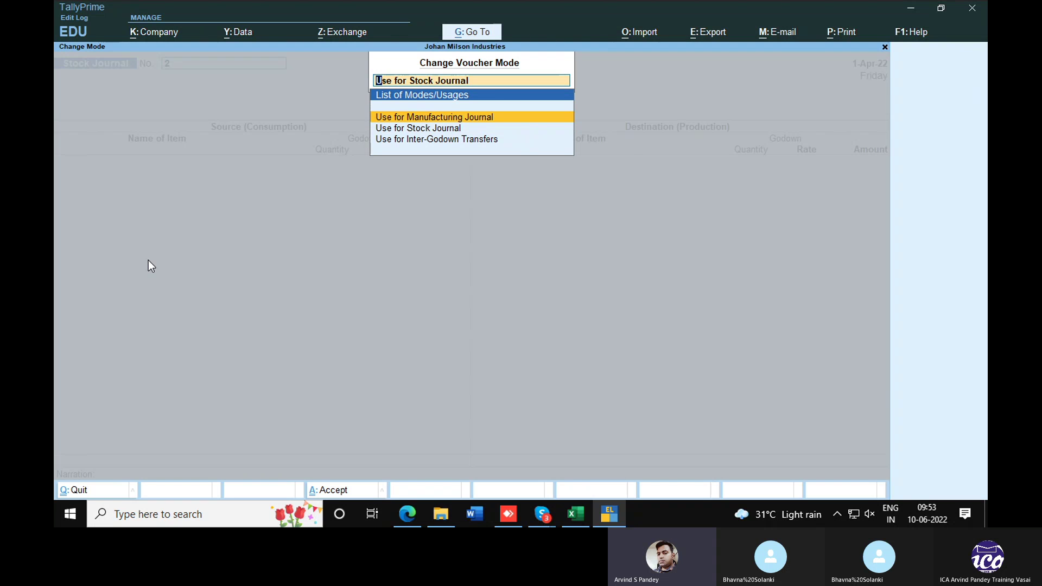
key("Return")
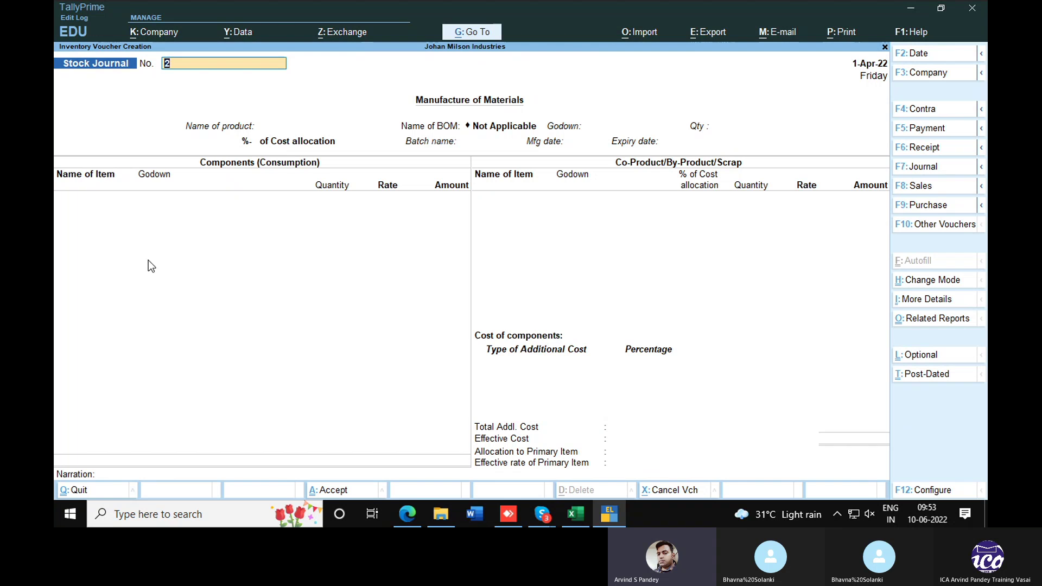
key("Return")
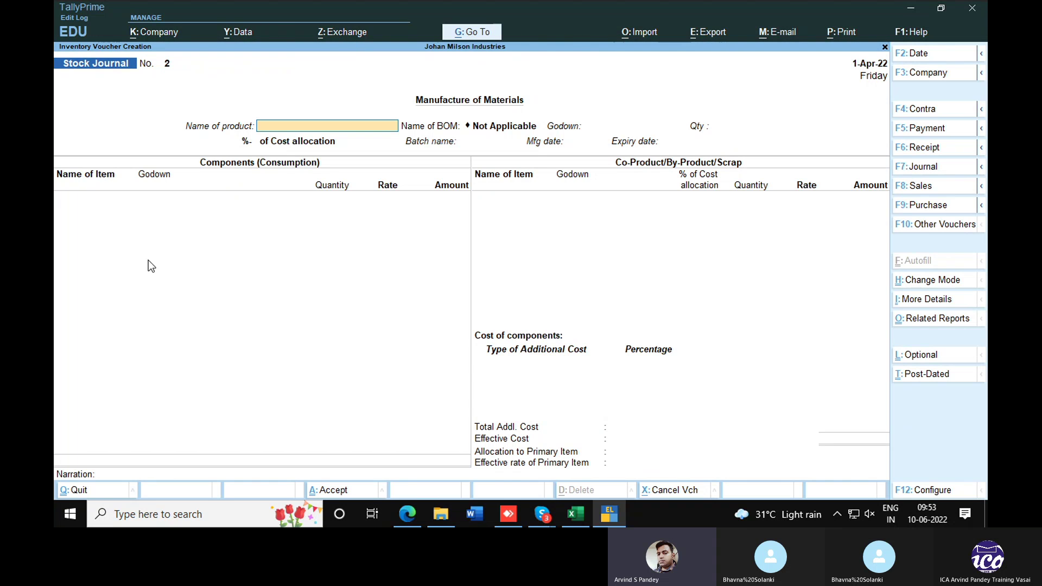
Choose Lenovo PC Icore-7th Gen as the product to manufacture, with the Finished Goods BOM.
type("L")
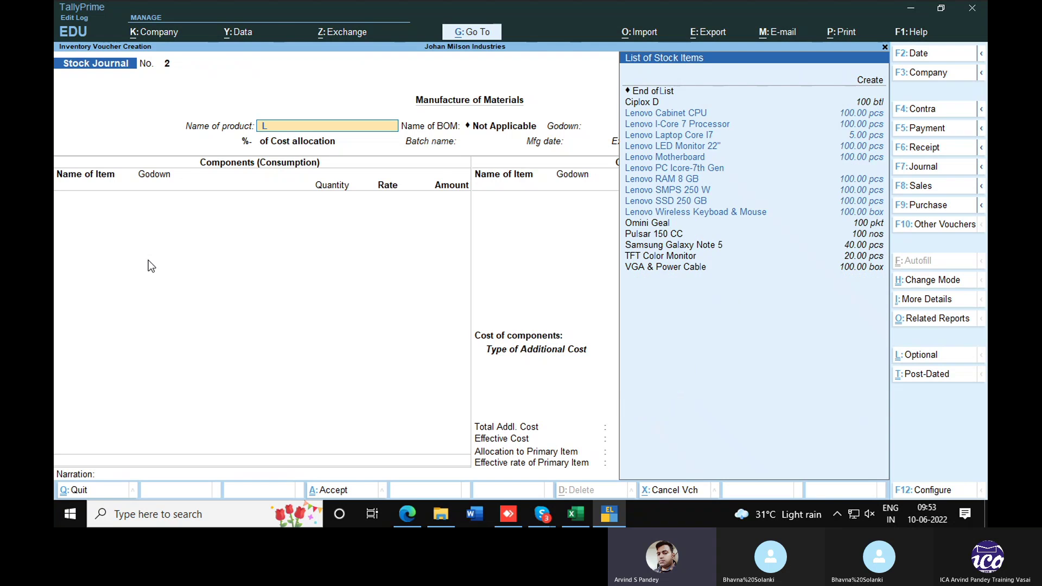
type("eno")
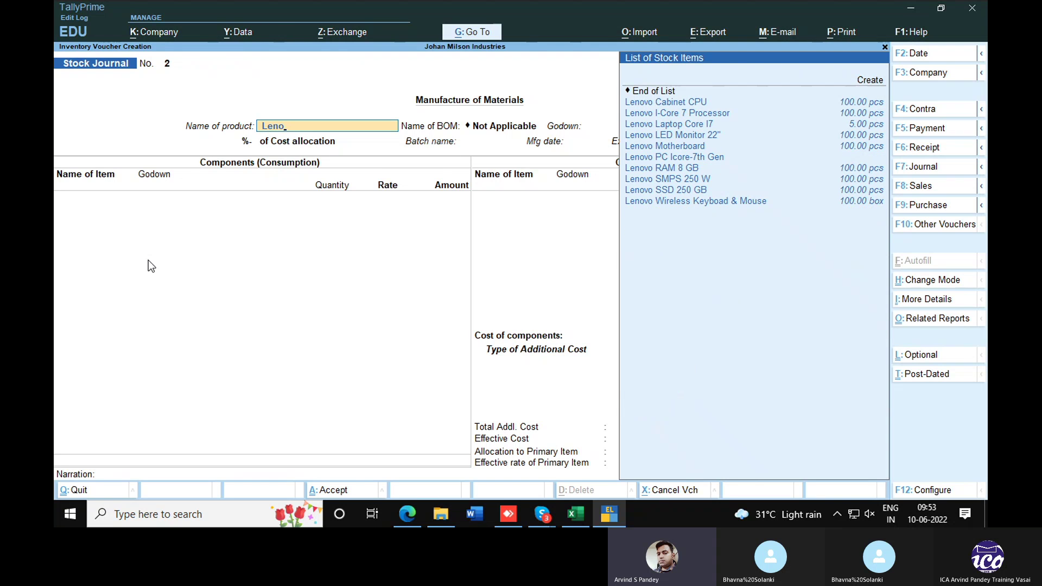
key("Down")
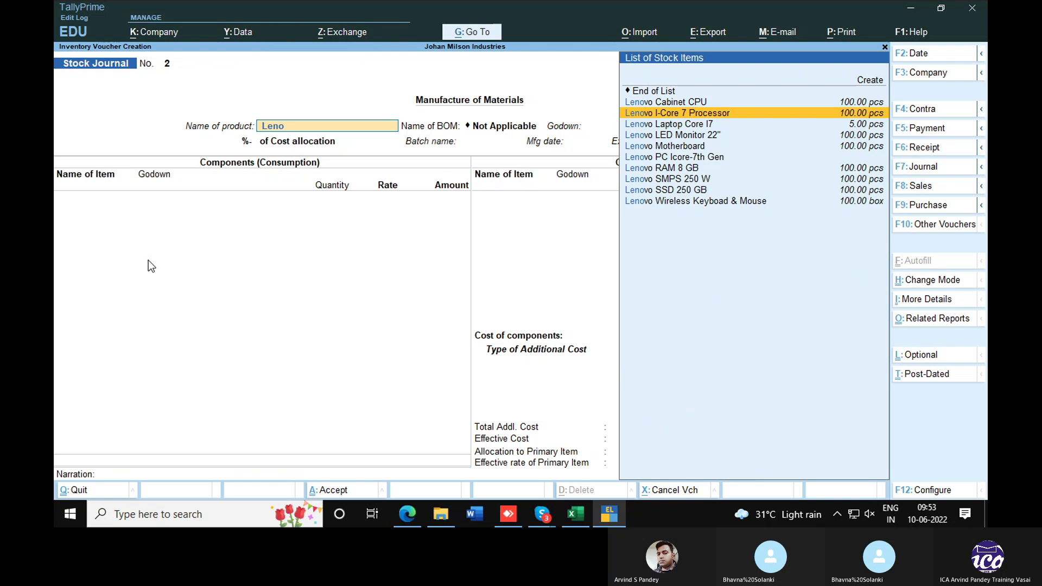
key("Down")
key("Down")
key("Down")
key("Down")
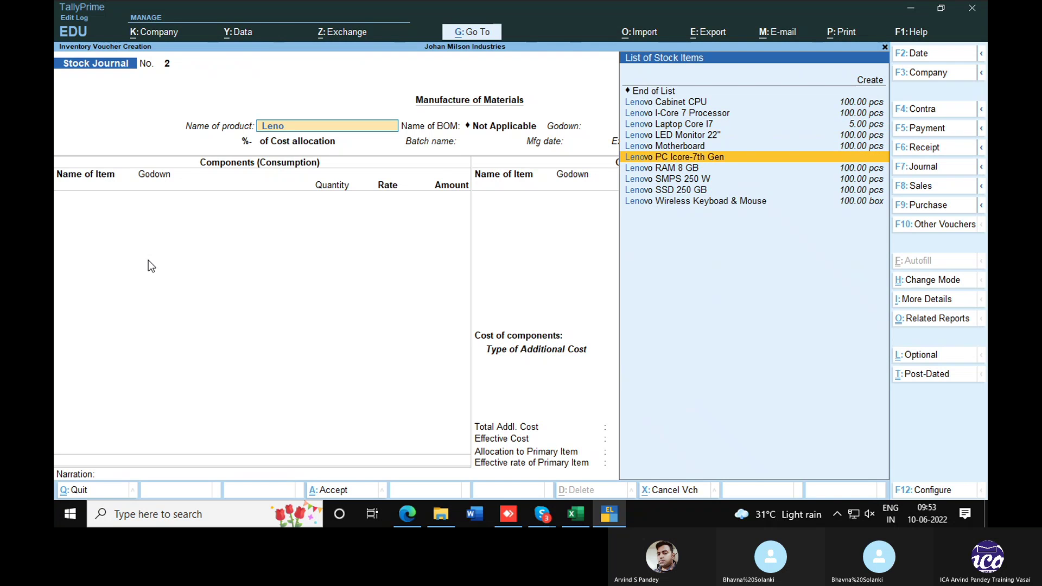
key("Return")
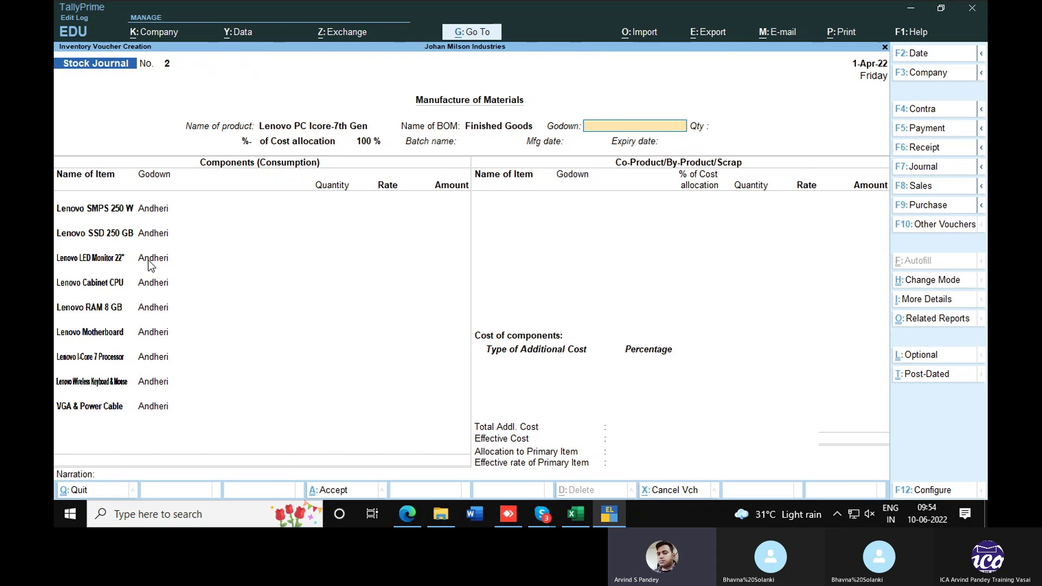
Set the production godown to Andheri and the quantity to 80 pcs.
key("Down")
key("Down")
key("Down")
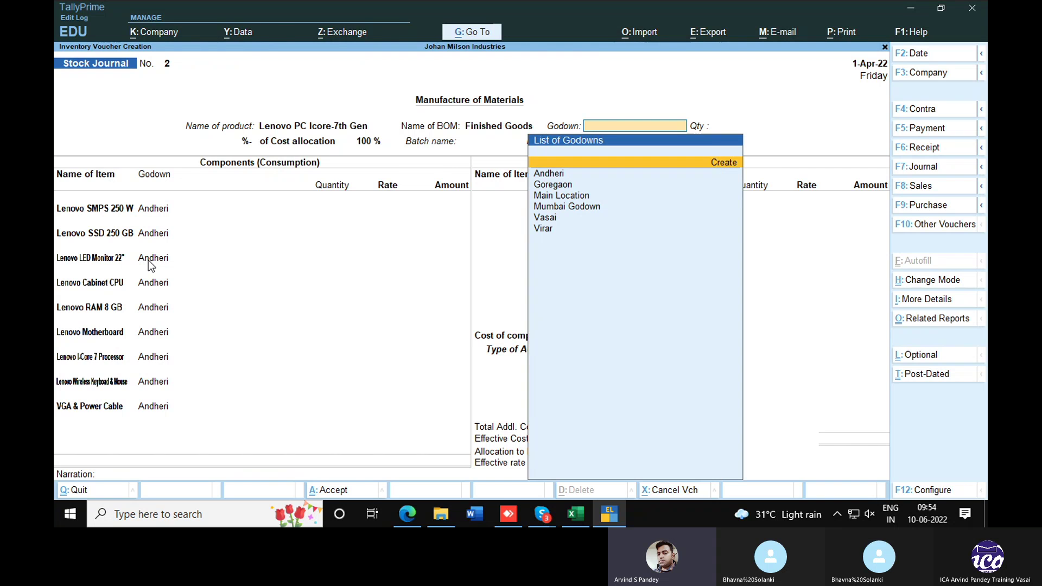
key("Return")
type("80")
key("Return")
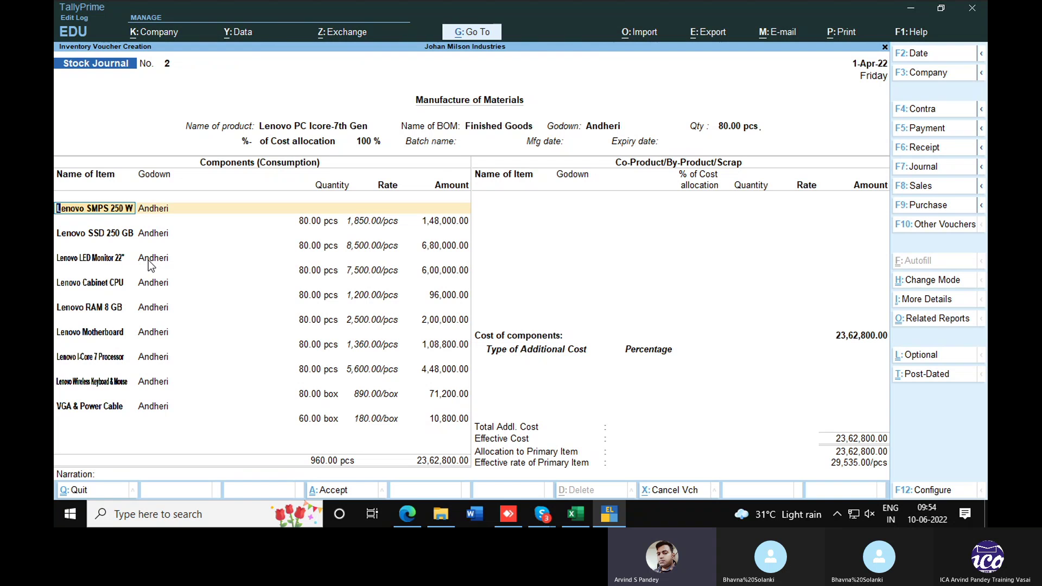
Check the total consumption cost of the Lenovo PC components in the Excel workbook, then return to the manufacturing journal in TallyPrime.
key("alt+Tab")
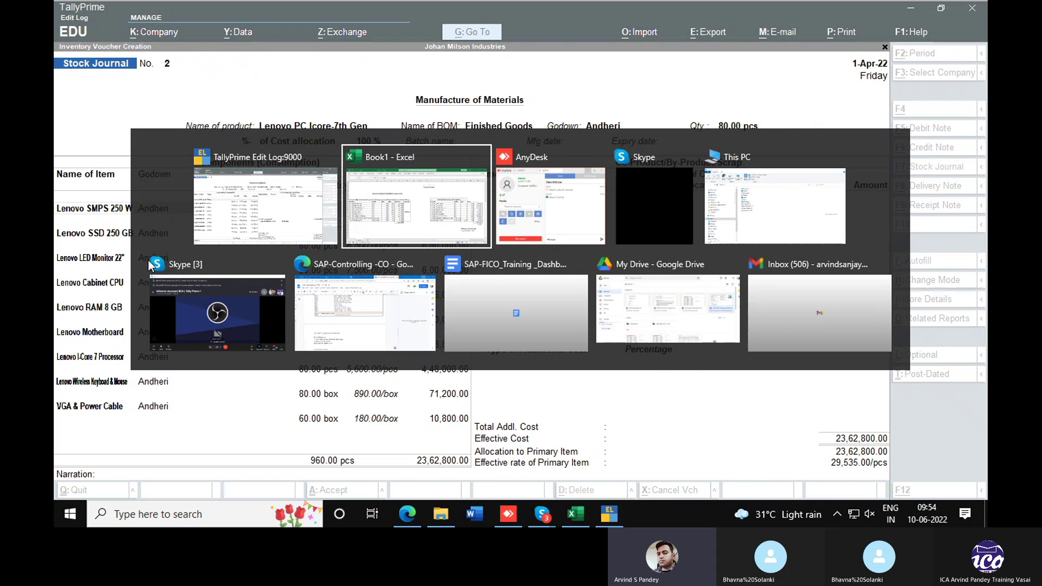
key("Right")
key("Right")
key("Right")
key("Right")
key("Right")
key("Right")
key("Right")
key("Right")
key("Right")
key("Right")
key("Right")
key("Right")
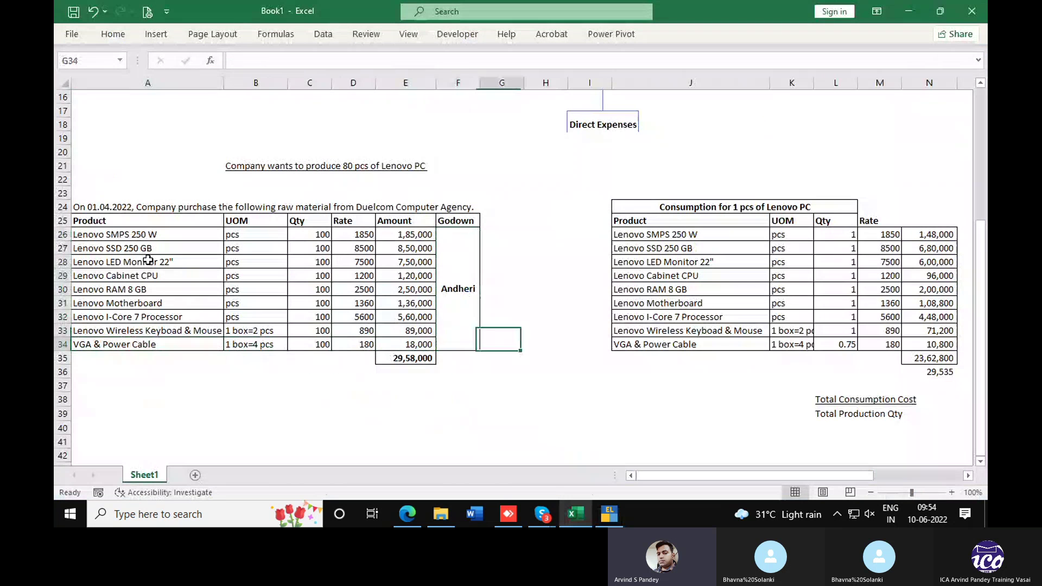
key("Right")
key("Right")
key("Down")
key("Left")
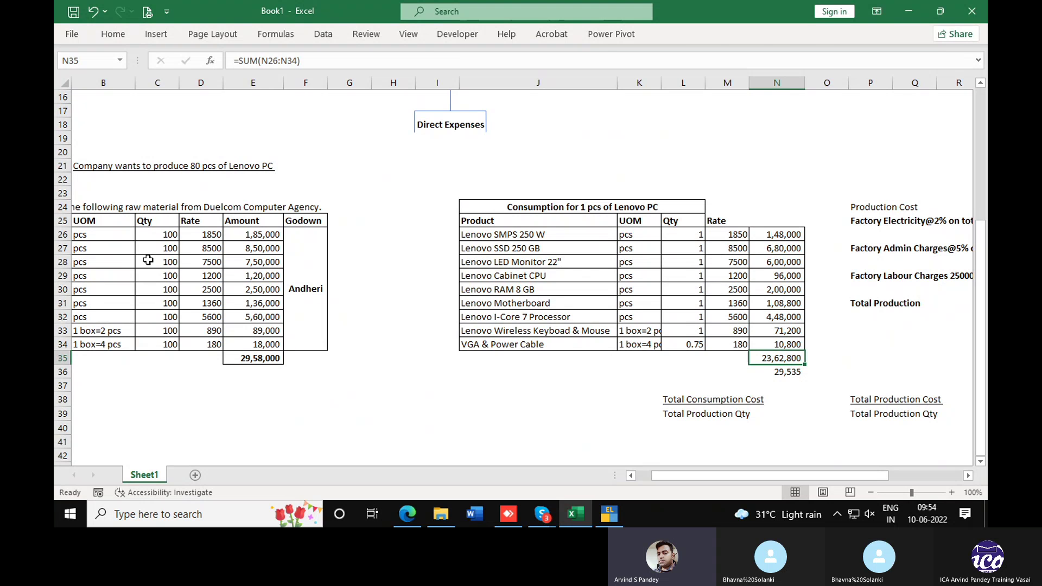
key("alt+Tab")
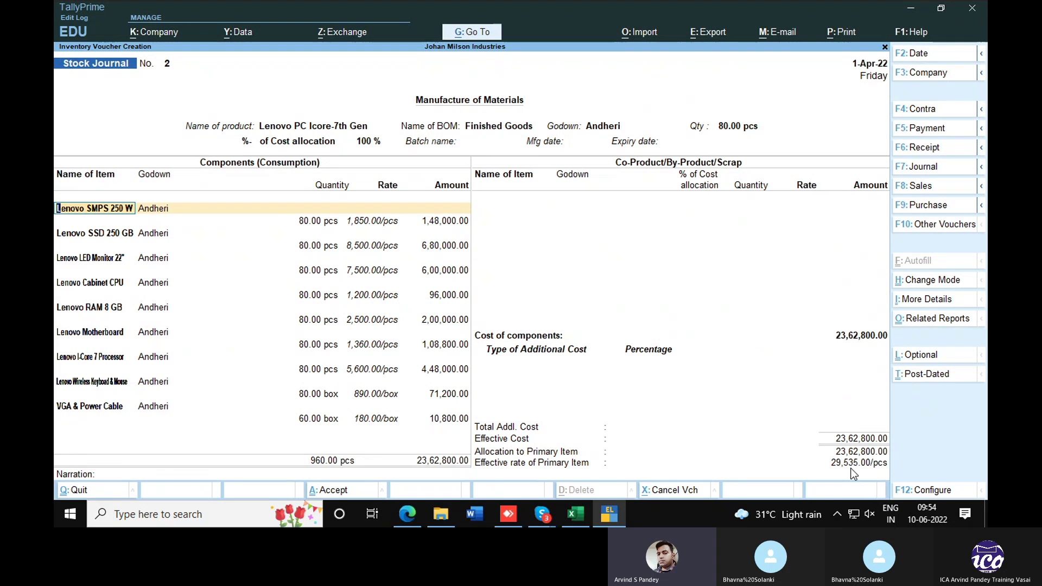
Add Factory Electricity @2% as an additional cost of the manufacturing journal at 2 percent.
left_click(512, 359)
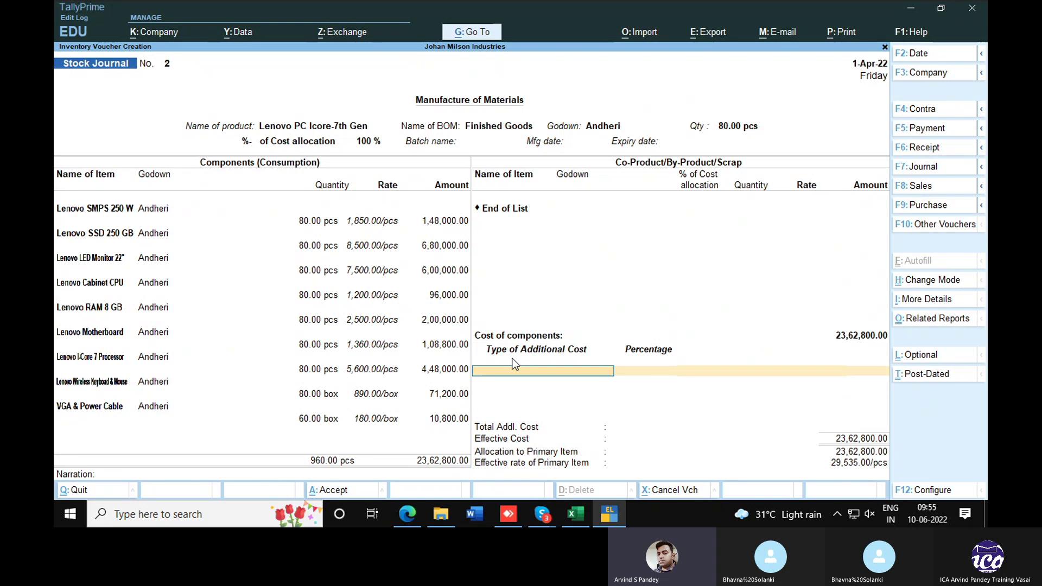
type("F")
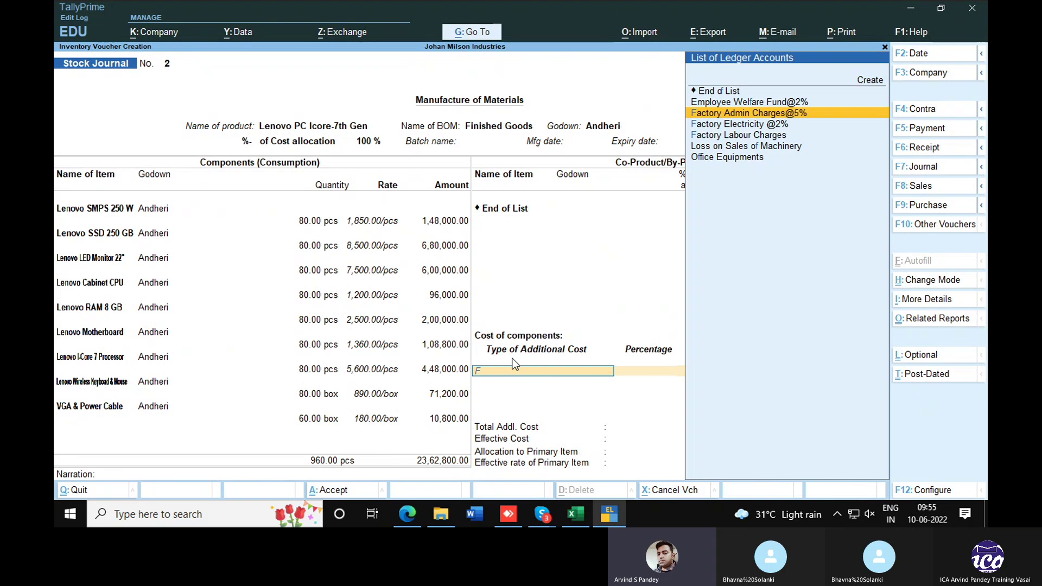
key("Down")
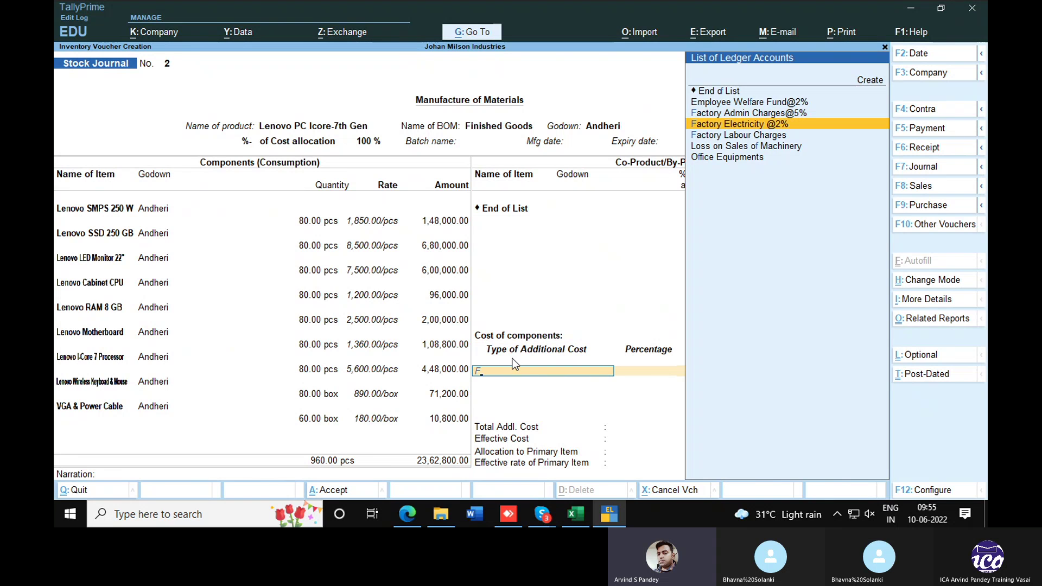
key("Return")
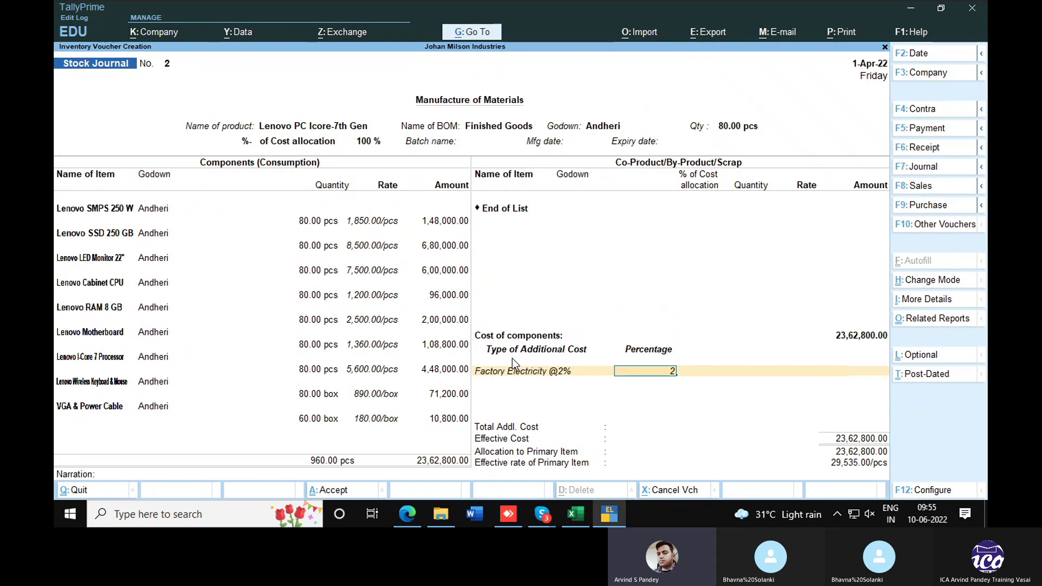
key("Return")
key("Return")
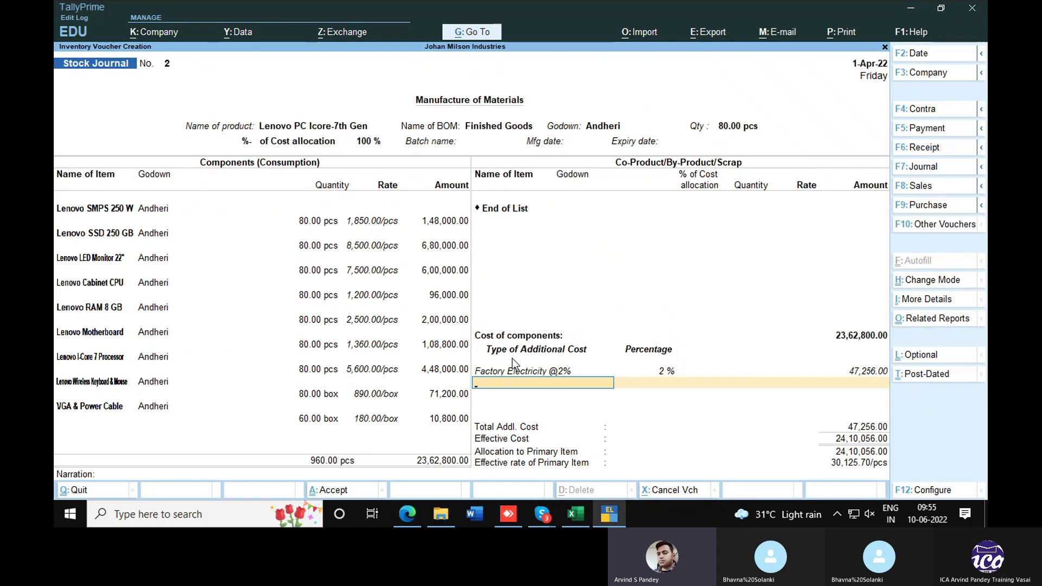
Add Factory Admin Charges@5% as the second additional cost at 5 percent.
type("F")
key("Down")
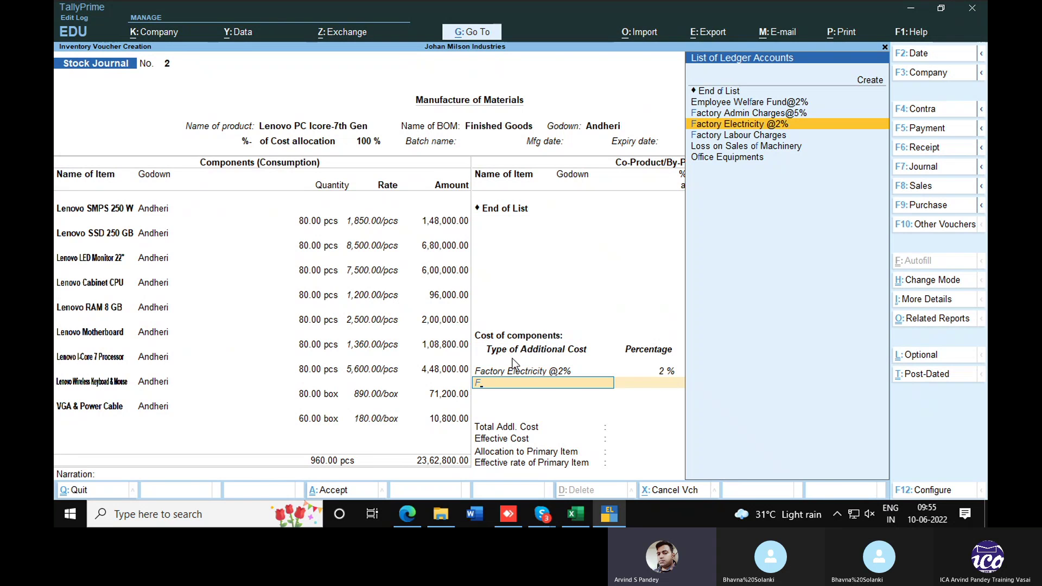
key("Return")
type("2")
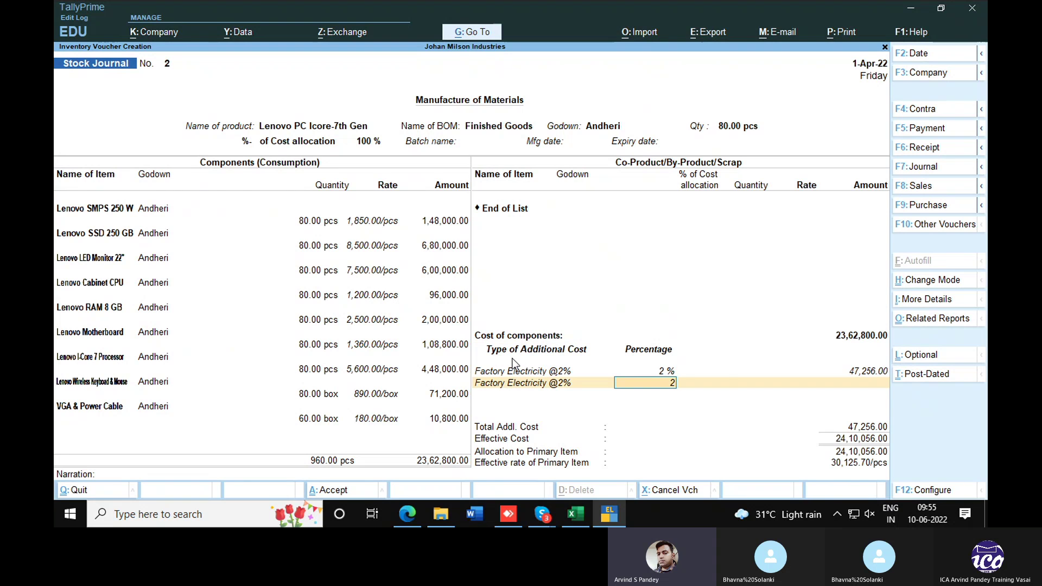
key("BackSpace")
key("BackSpace")
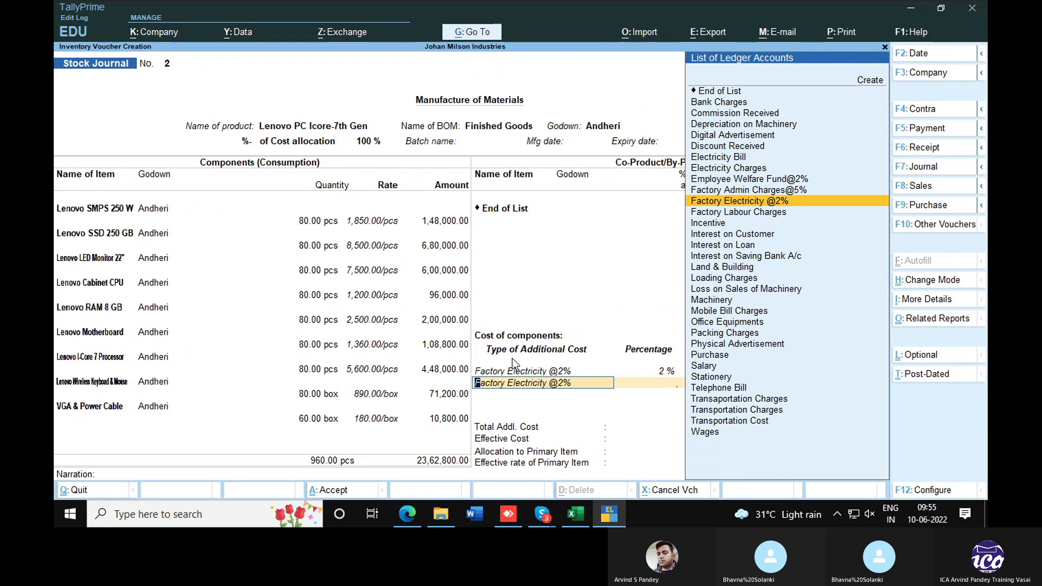
key("Up")
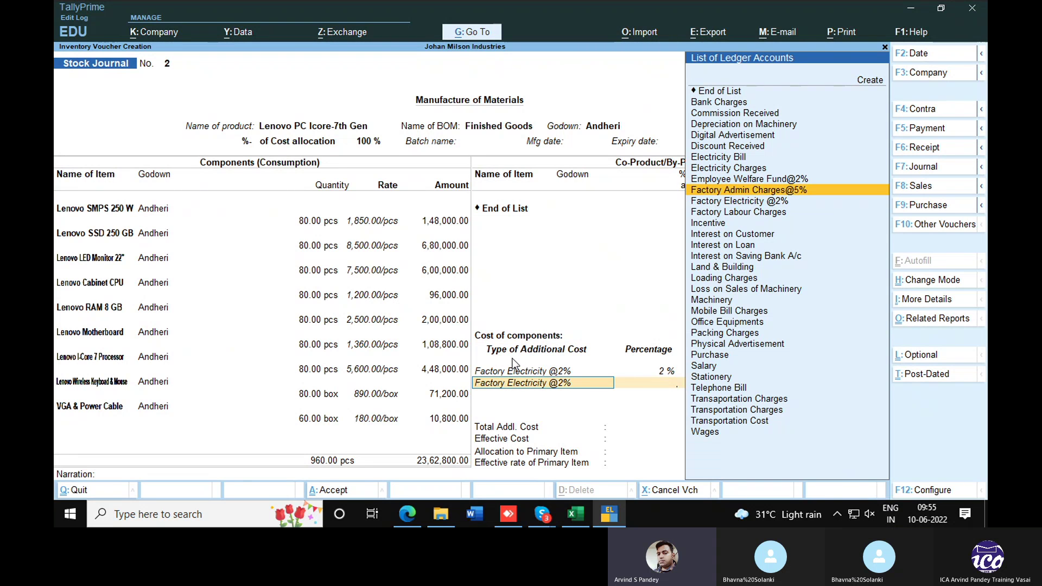
key("Return")
type("2")
key("Return")
key("BackSpace")
type("5")
key("Return")
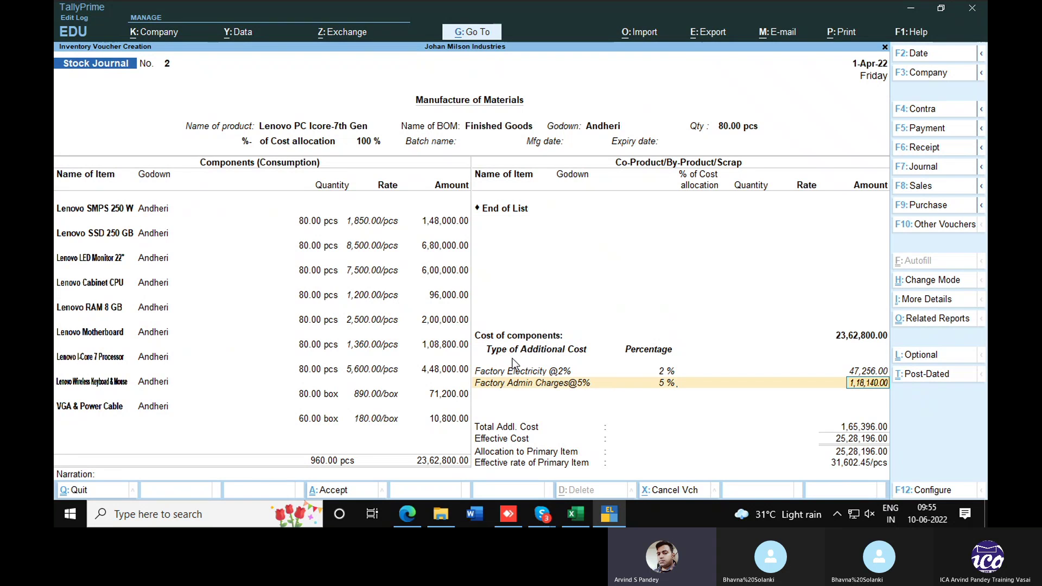
key("Return")
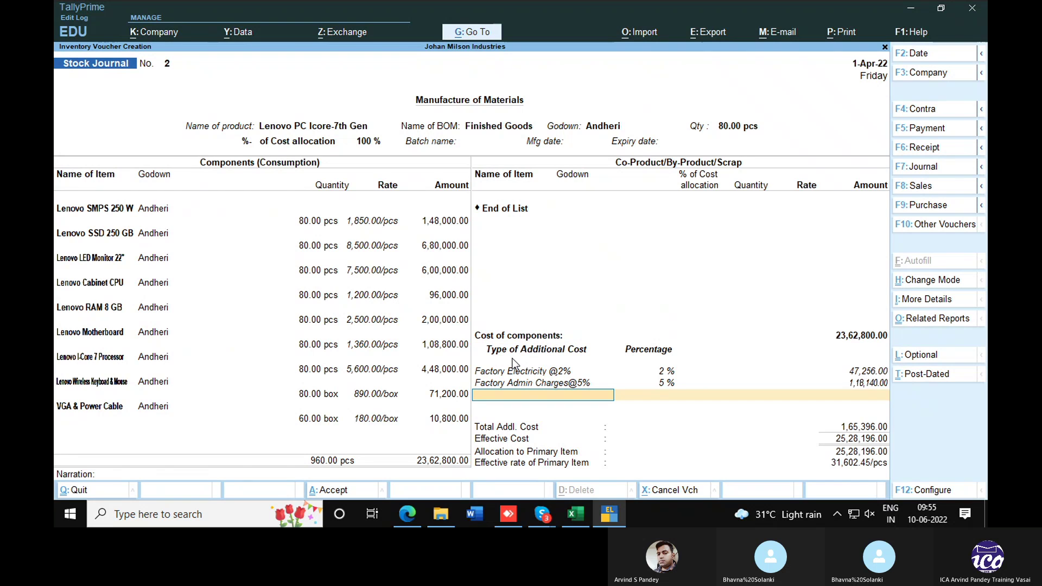
Add Factory Labour Charges as the third additional cost with a fixed amount of 25,000.
type("L")
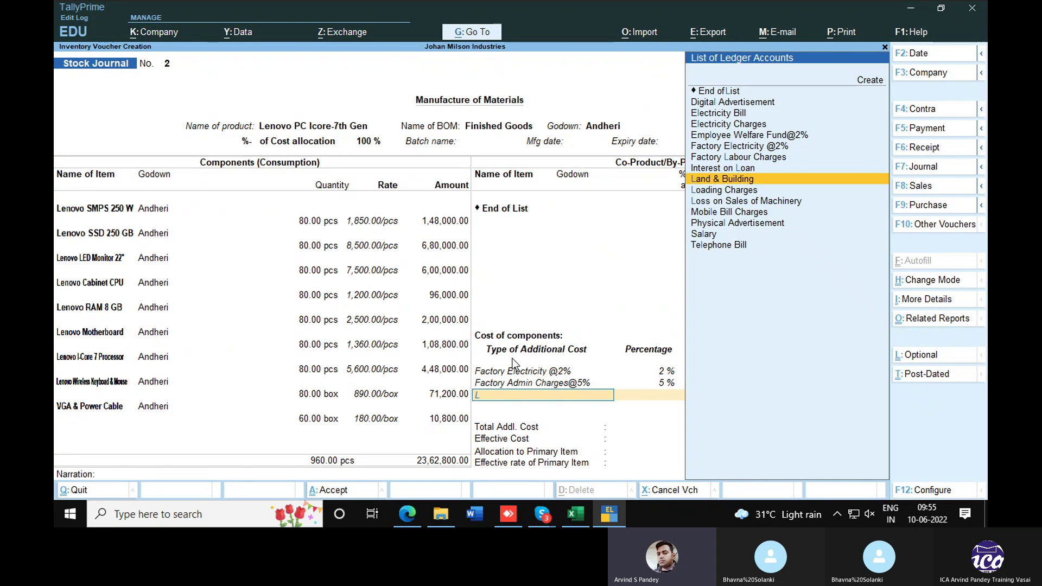
key("Up")
key("Up")
key("Return")
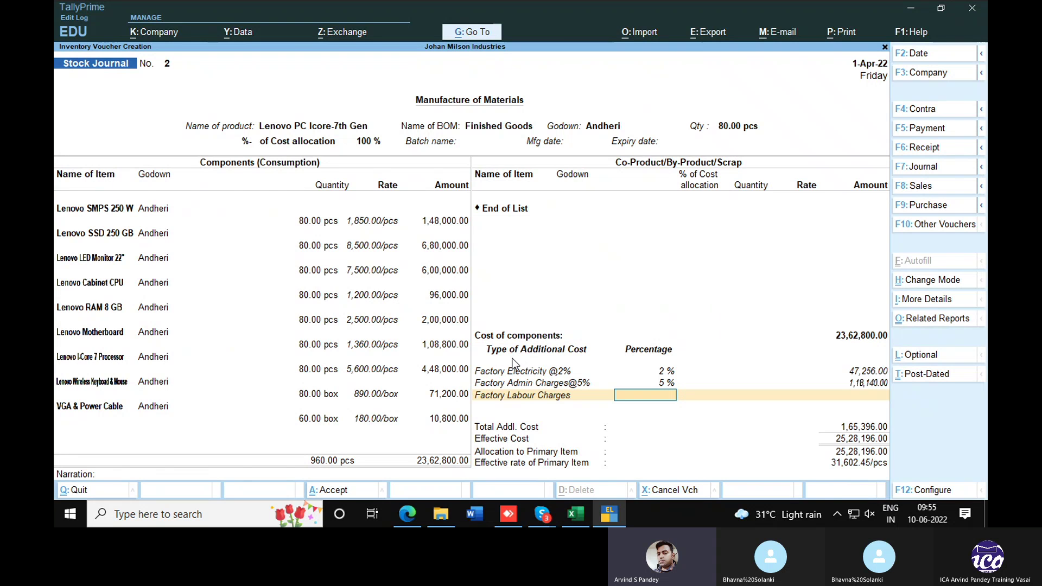
key("Return")
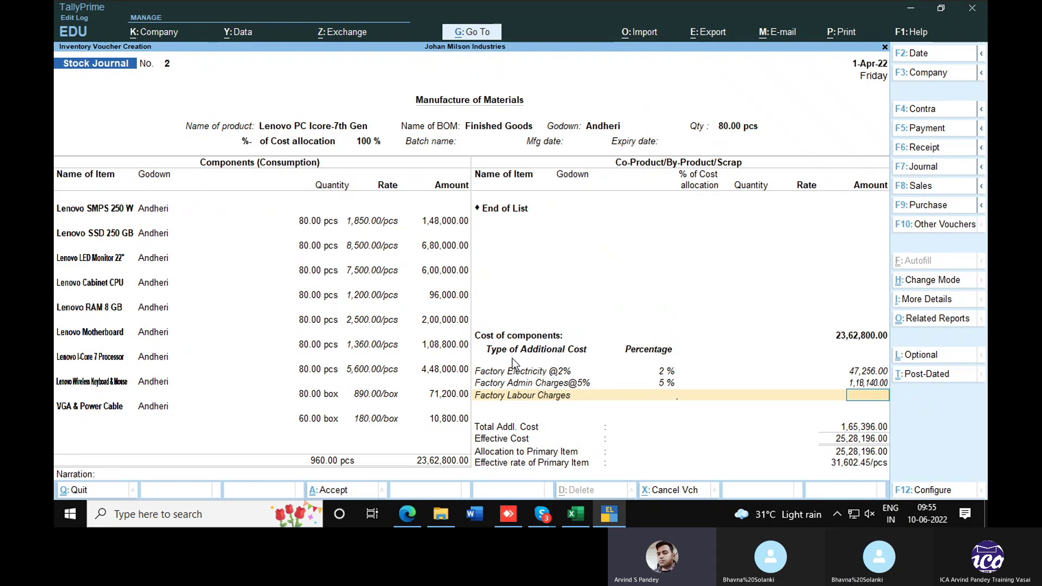
type("25,000")
key("Return")
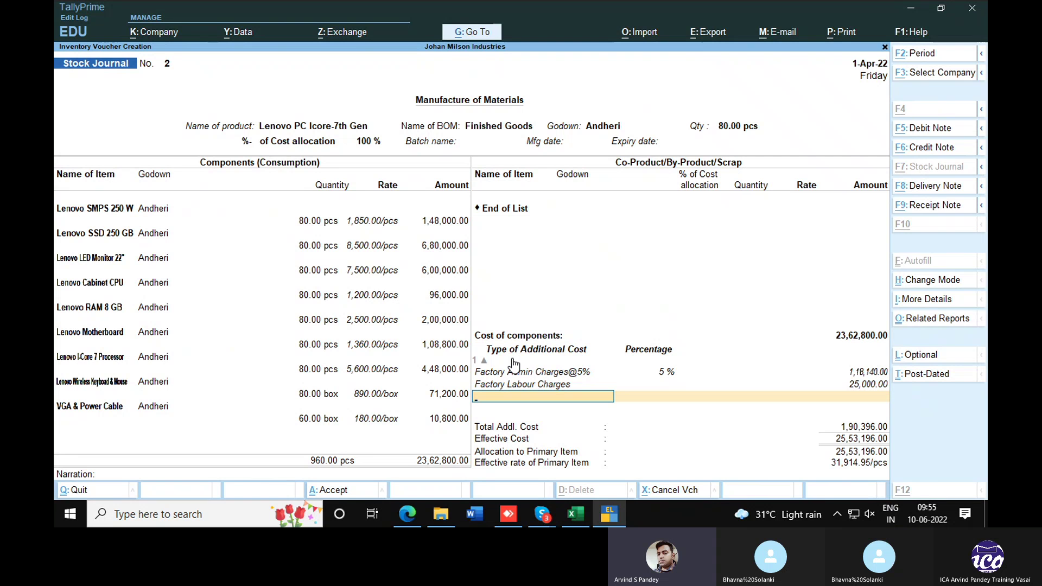
Compare the total production cost and prime cost of the Lenovo PC in the Excel workbook, and return to TallyPrime.
key("alt+Tab")
key("Right")
key("Right")
key("Right")
key("Right")
key("Right")
key("Right")
key("Right")
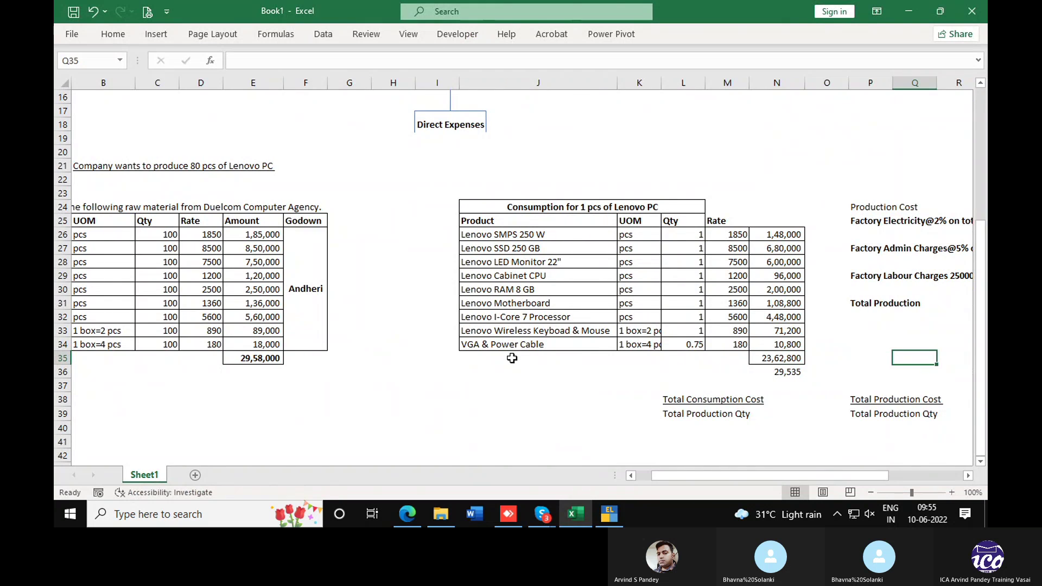
key("Down")
key("Down")
key("Down")
key("Down")
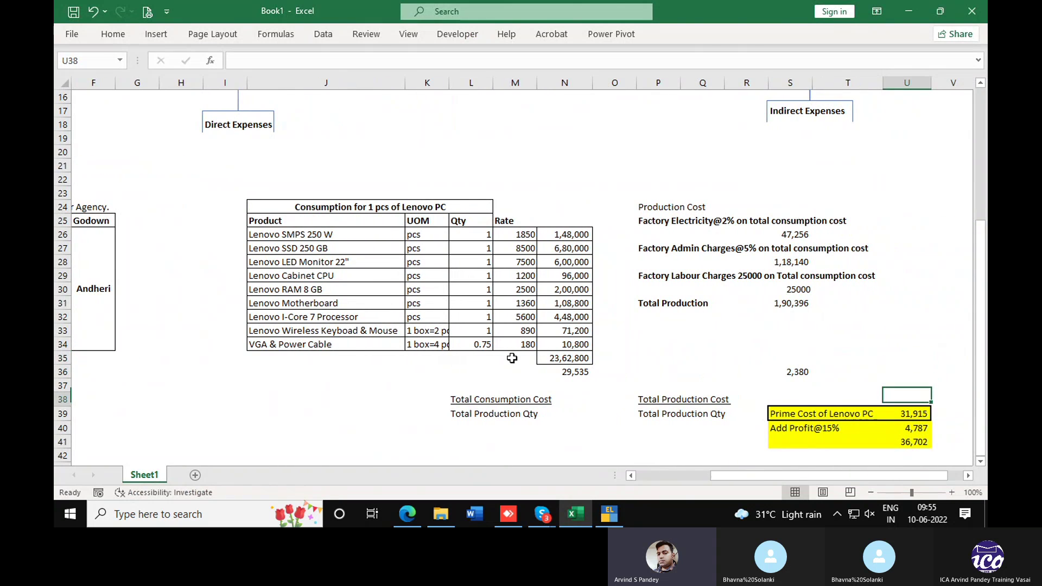
key("alt+Tab")
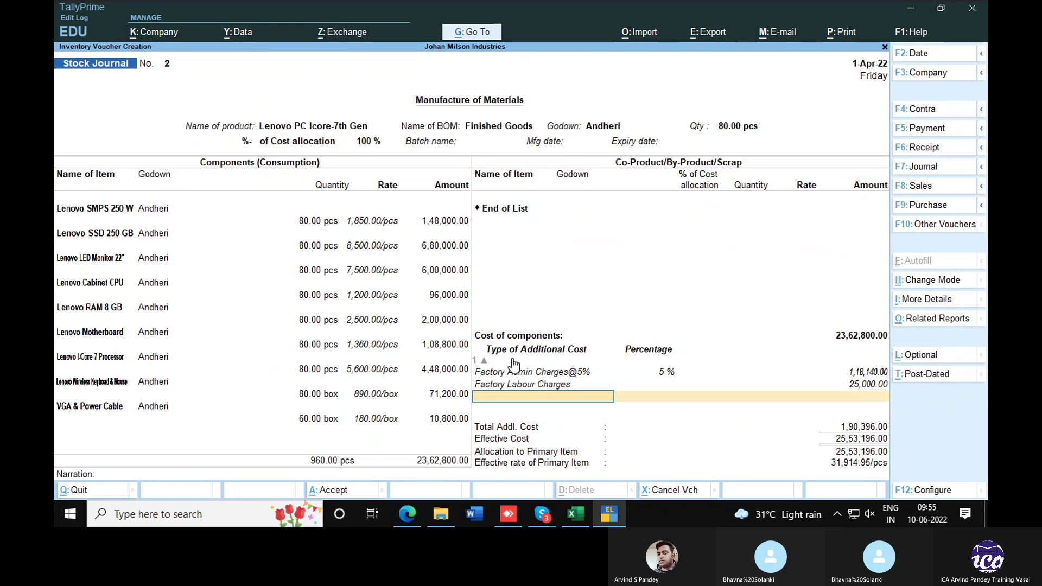
End the additional cost list and save the manufacturing journal with a blank narration.
key("Return")
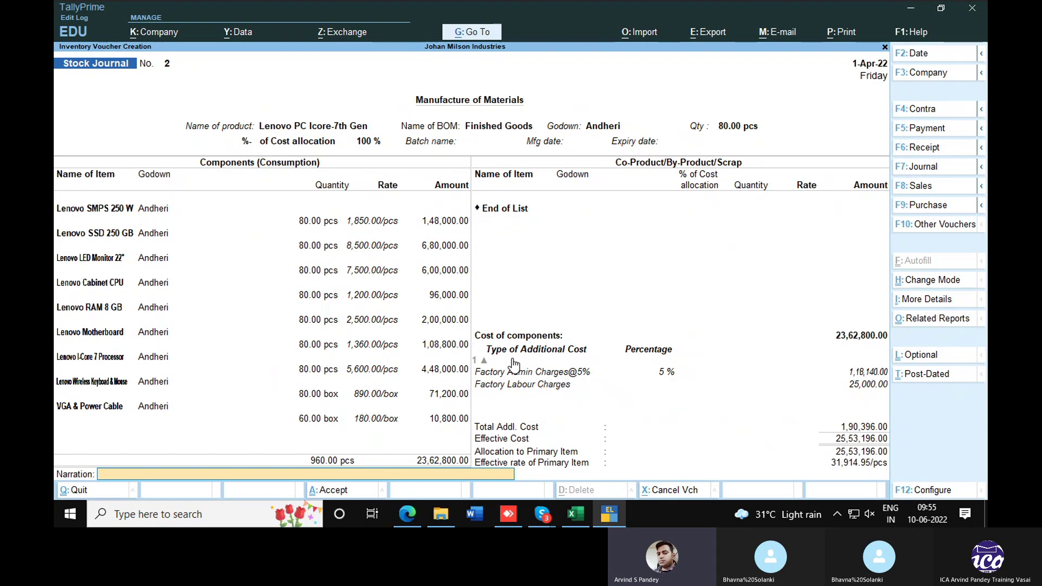
key("Return")
key("Return")
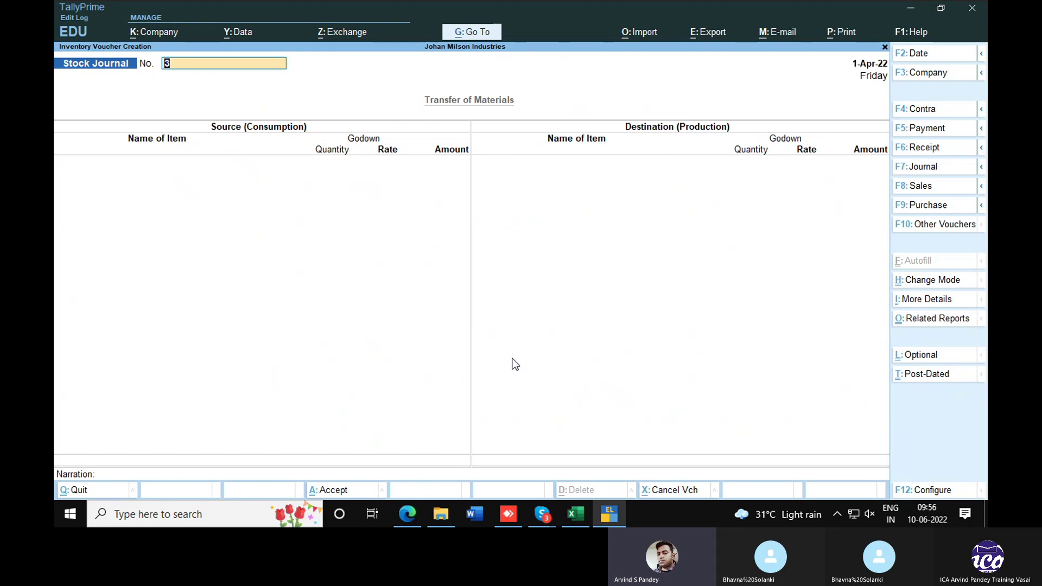
Start Sales voucher number 7 with the voucher class and cost centre class set to Not Applicable.
key("F8")
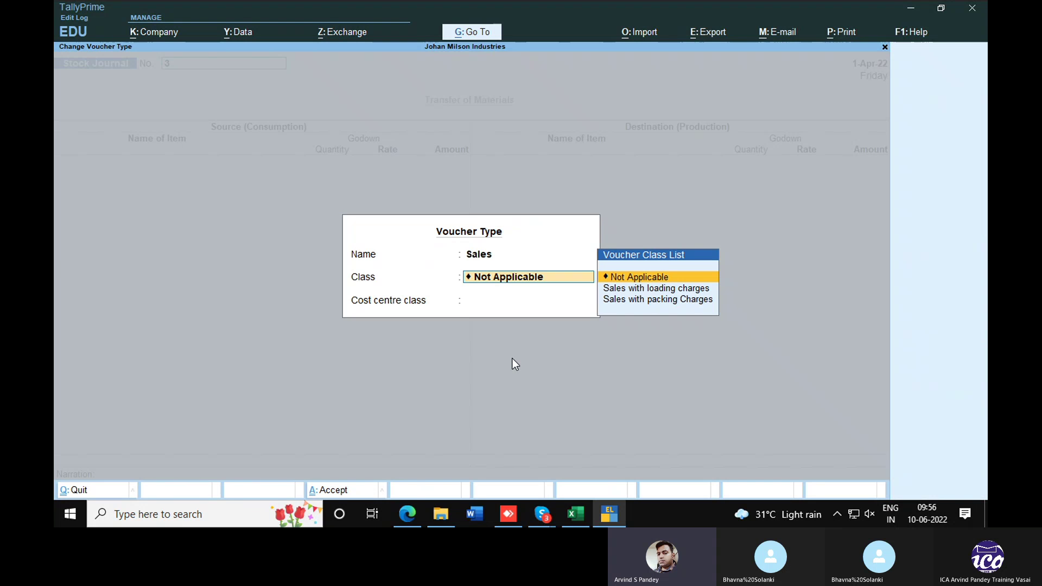
key("Return")
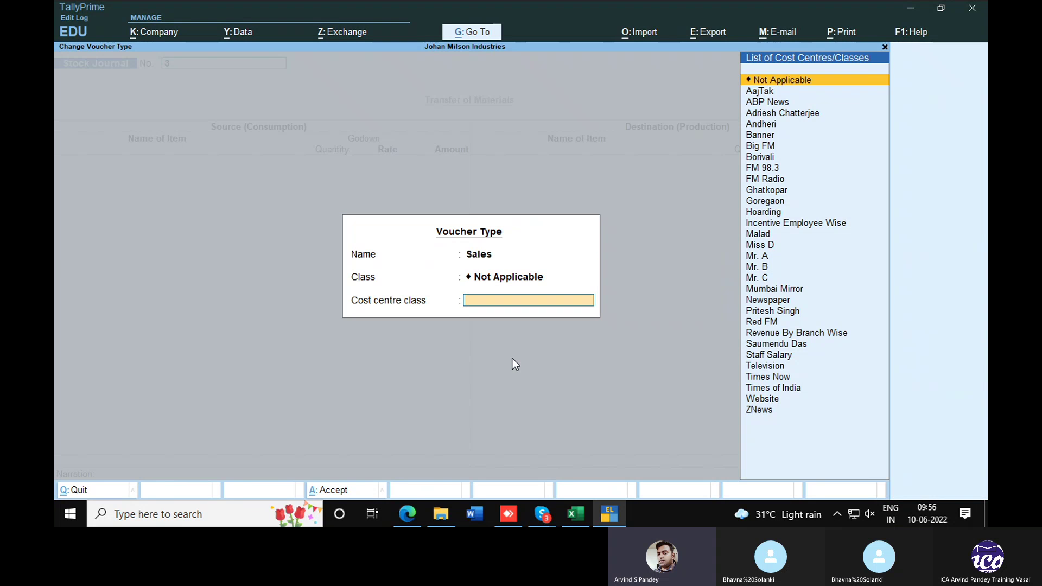
key("Return")
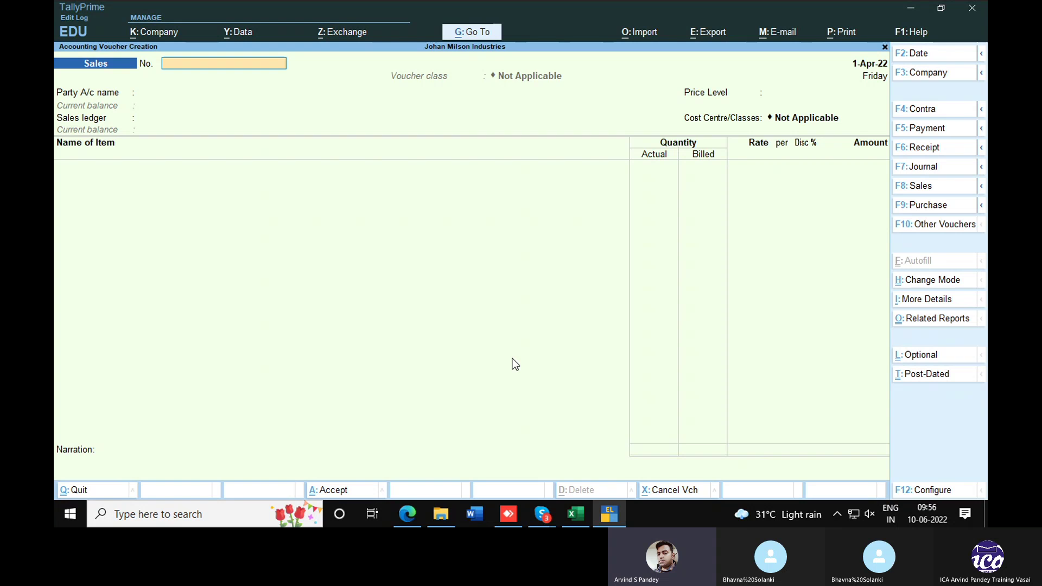
type("7")
key("Return")
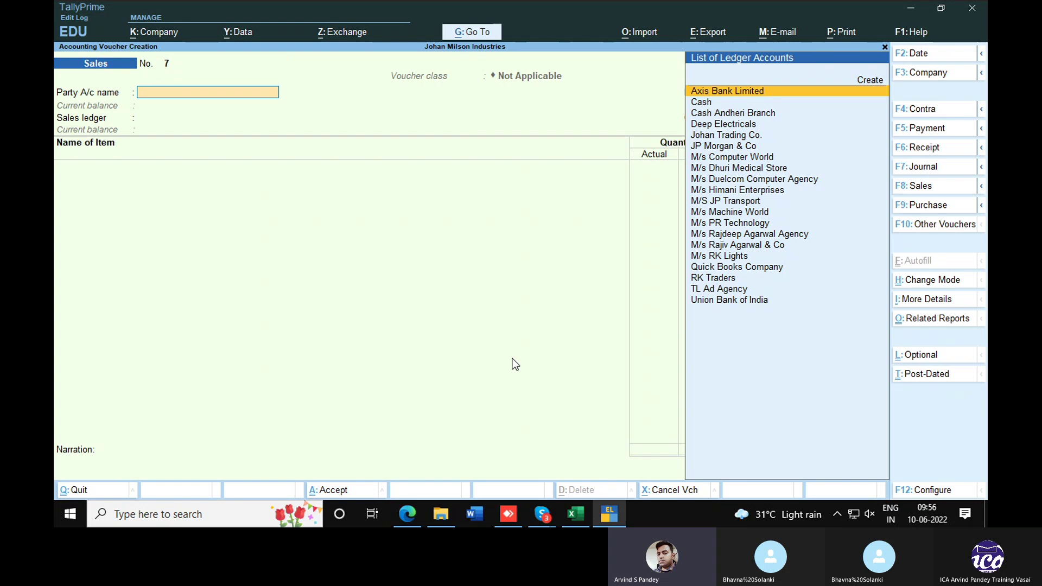
Set the party account to Cash and the ledger to Sales, with price level and cost centre Not Applicable.
key("Down")
key("Return")
key("ctrl+a")
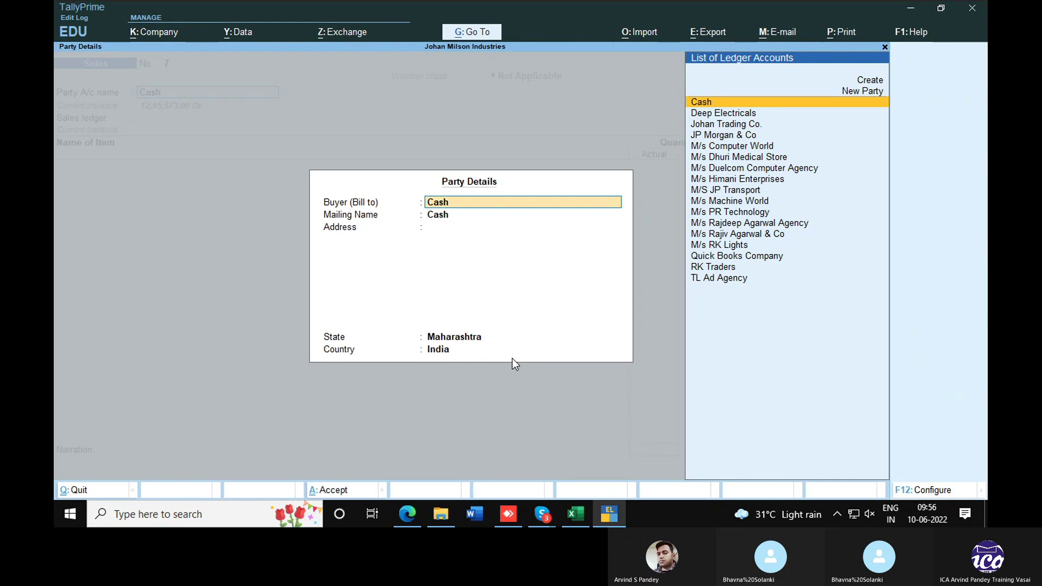
key("Return")
key("Return")
key("ctrl+a")
key("Return")
key("Return")
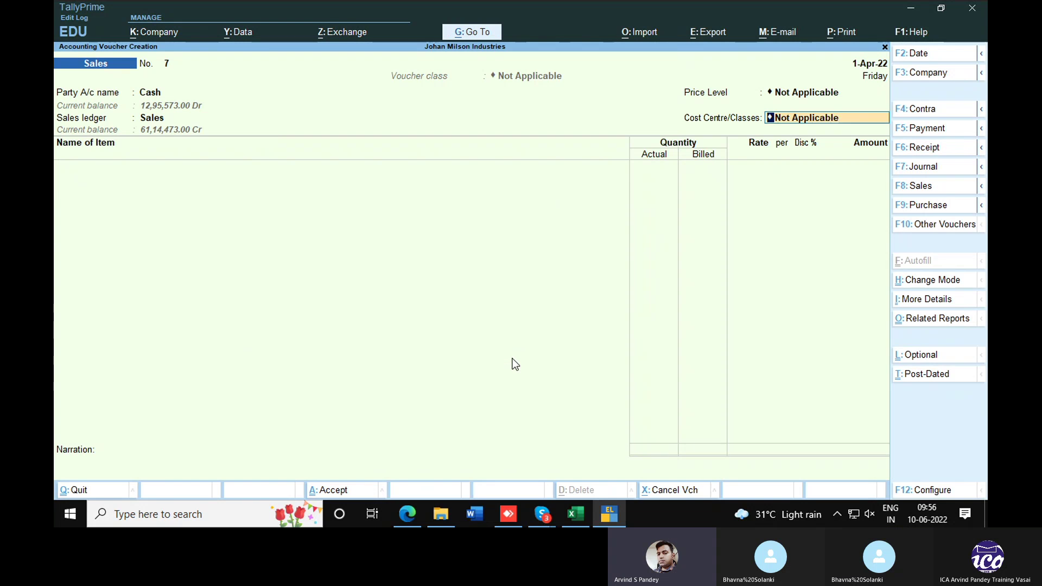
key("Return")
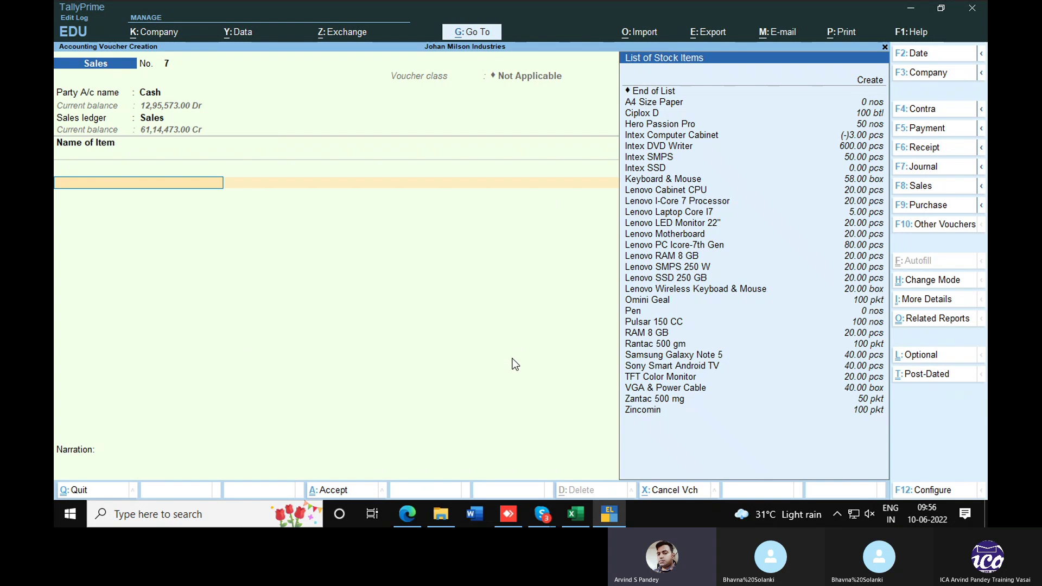
Add Lenovo PC Icore-7th Gen as the item sold, with tracking and order numbers Not Applicable.
type("Le")
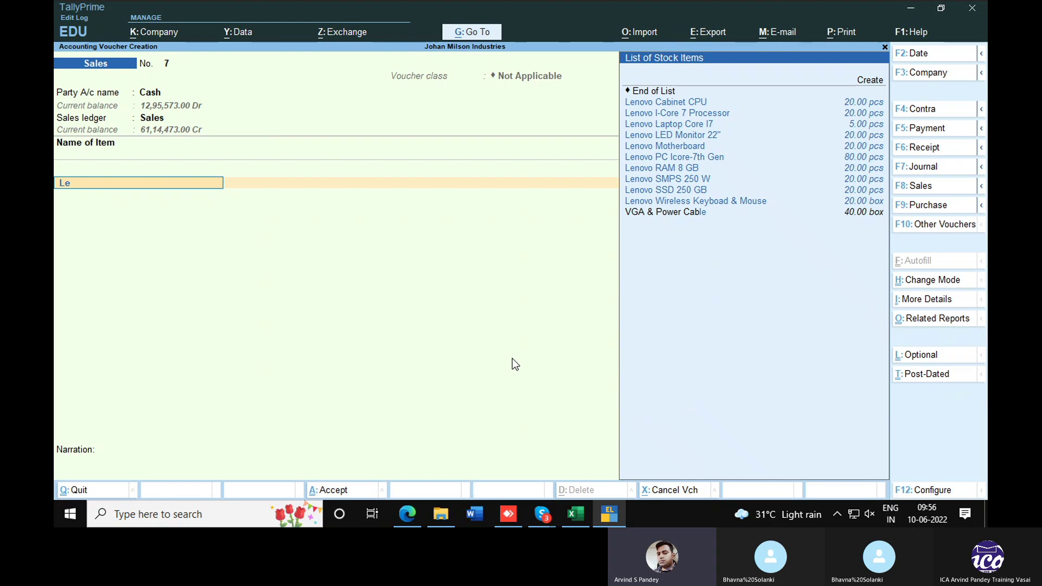
key("Down")
key("Down")
key("Down")
key("Down")
key("Down")
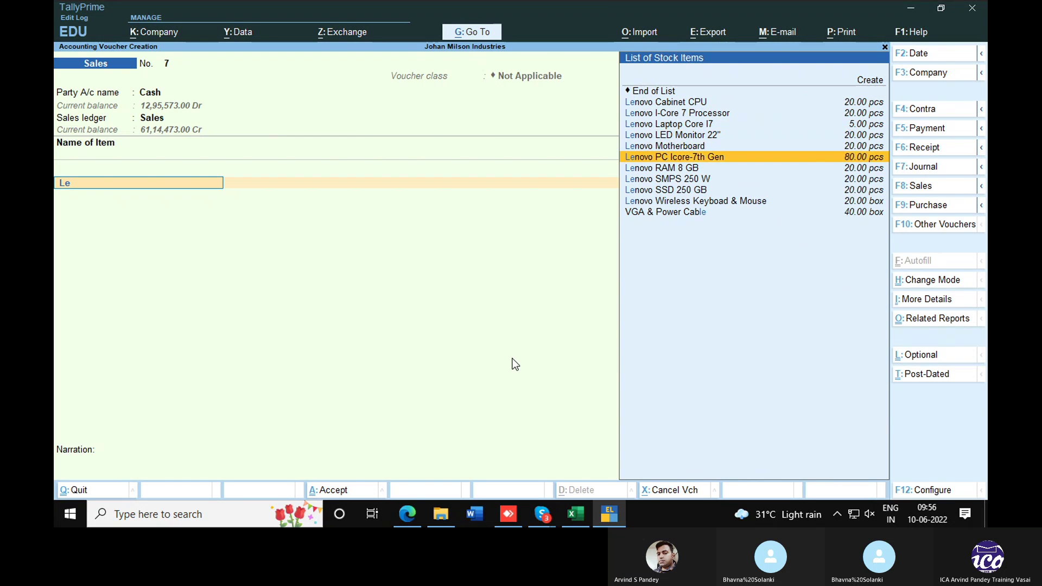
key("Return")
key("Return")
key("Return")
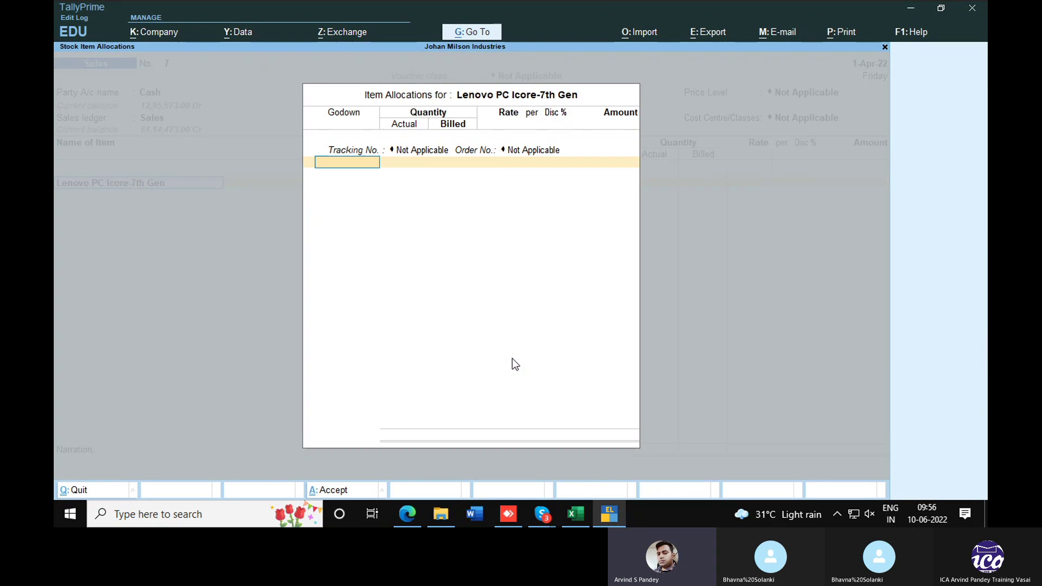
Allocate 20 pcs of the Lenovo PC from the Andheri godown.
key("Return")
type("20")
key("Return")
key("Return")
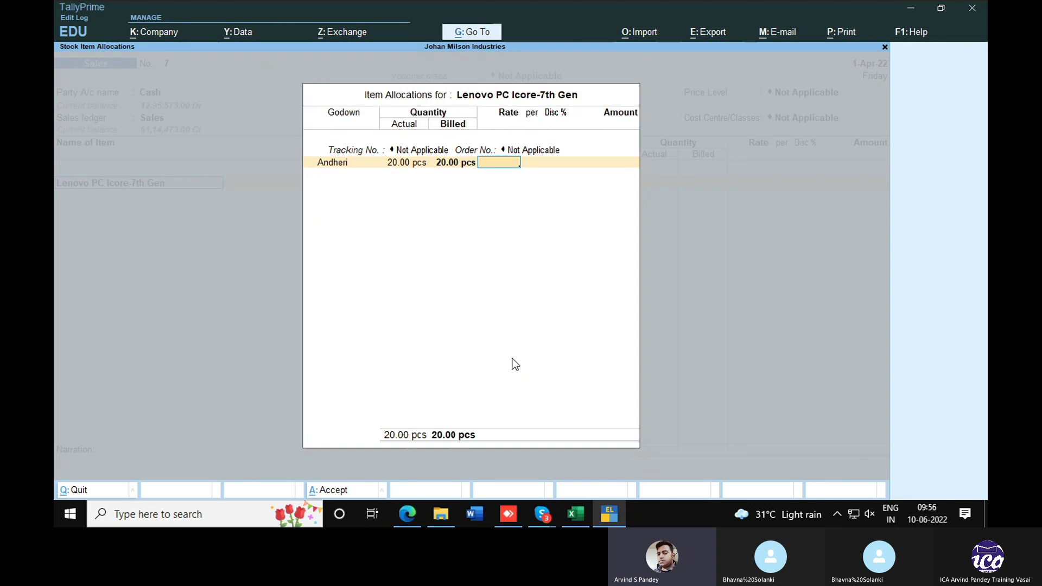
Calculate the selling rate as 35915*15/100+35915 with the built-in calculator and use it as the item's rate.
key("ctrl+n")
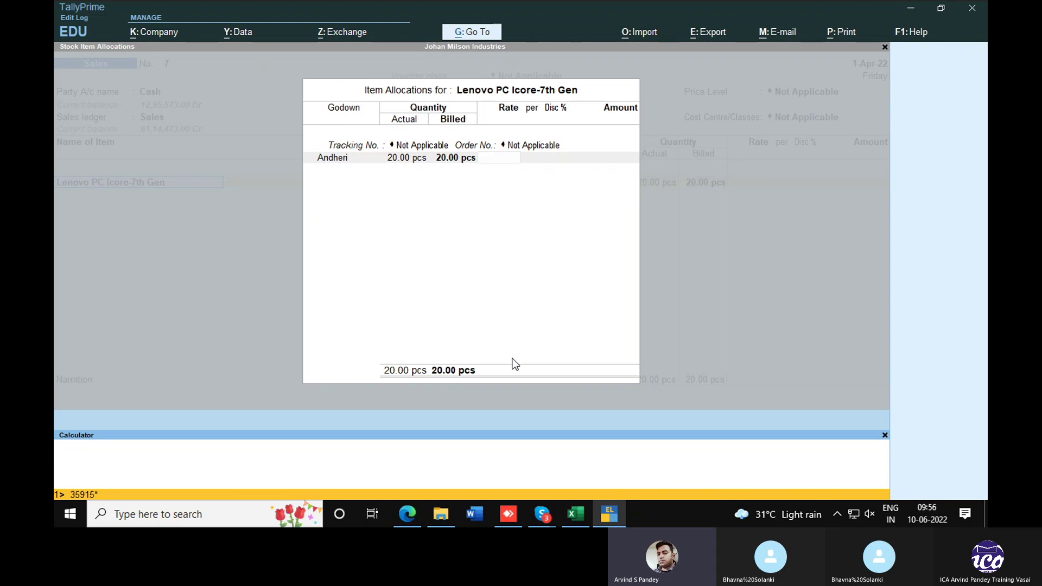
type("15/100+35915")
key("Return")
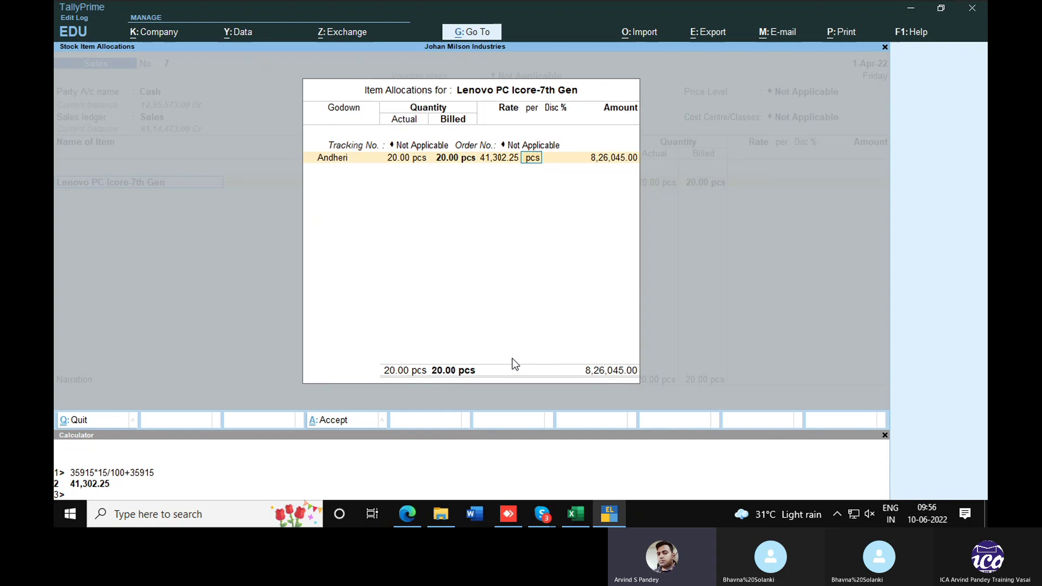
Compare the item's rate with the prime cost and Add Profit@15% figures in the Excel workbook, returning to TallyPrime.
key("alt+Tab")
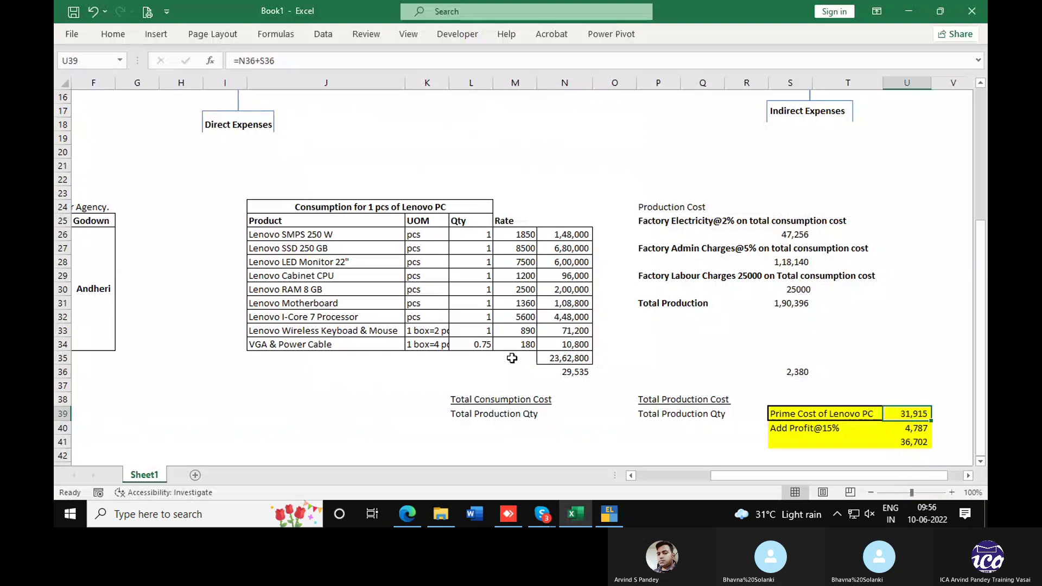
key("Down")
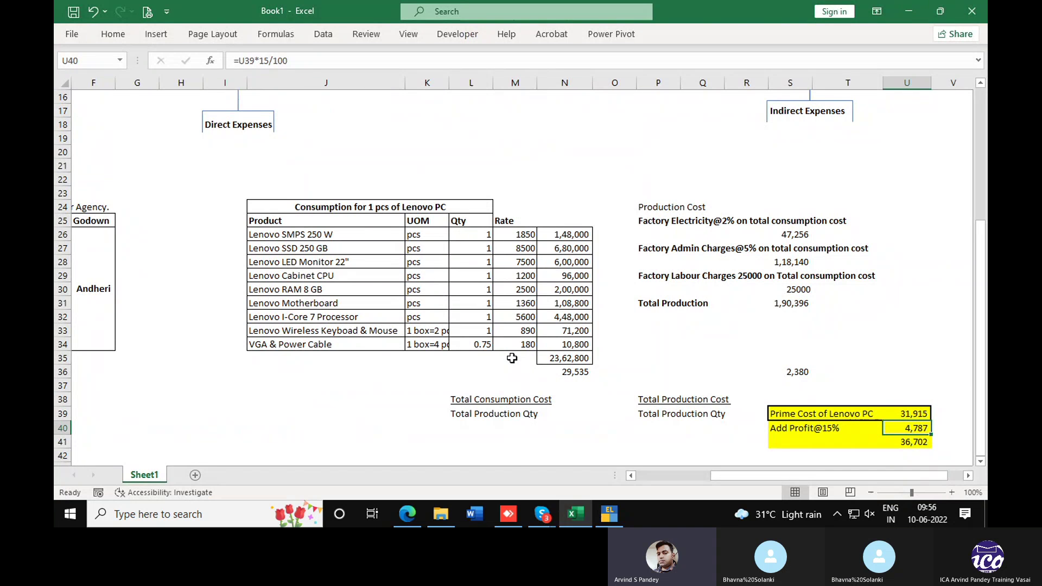
key("alt+Tab")
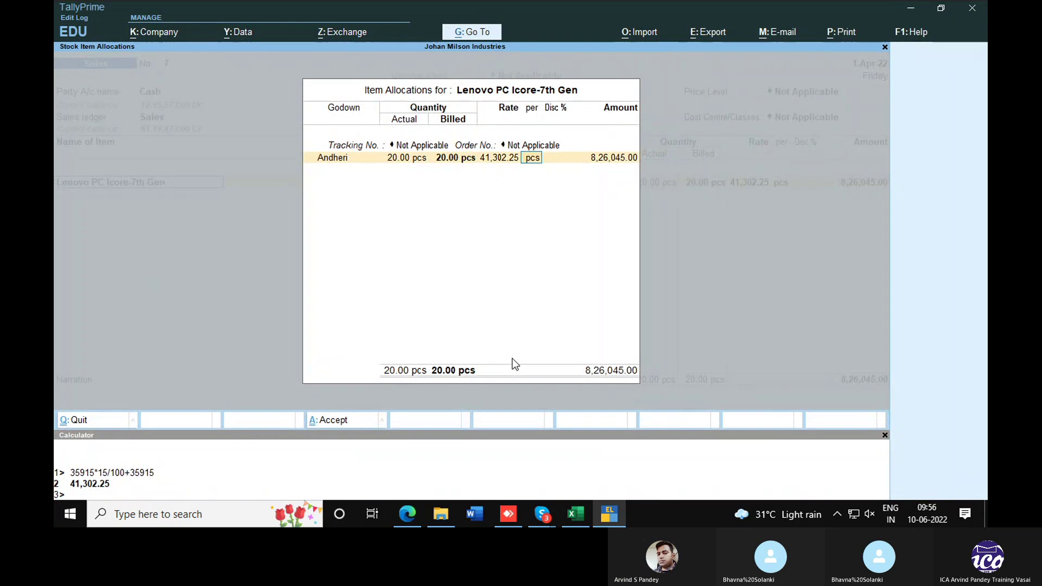
key("alt+Tab")
scroll(511, 358, "right", 1)
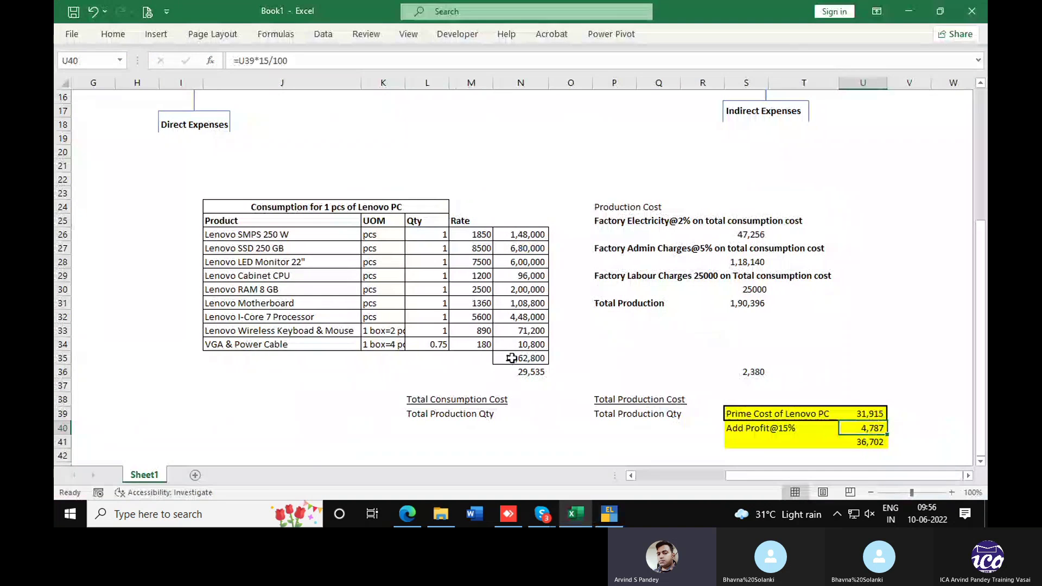
key("alt+Tab")
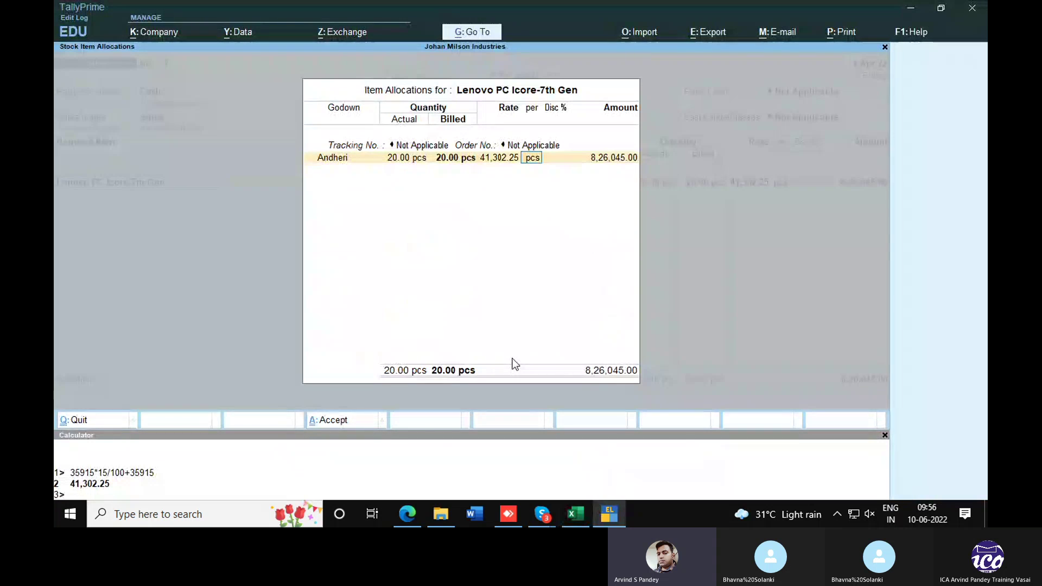
Calculate 35915*15/100 with the built-in calculator and use it as the Lenovo PC's rate.
key("BackSpace")
key("ctrl+n")
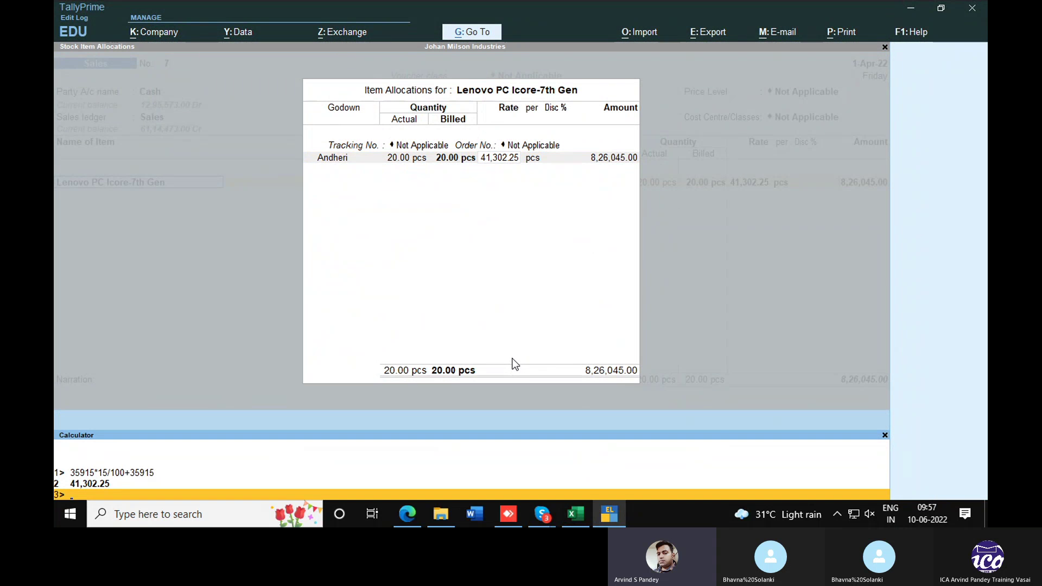
type("35915*15/100")
key("Return")
key("Return")
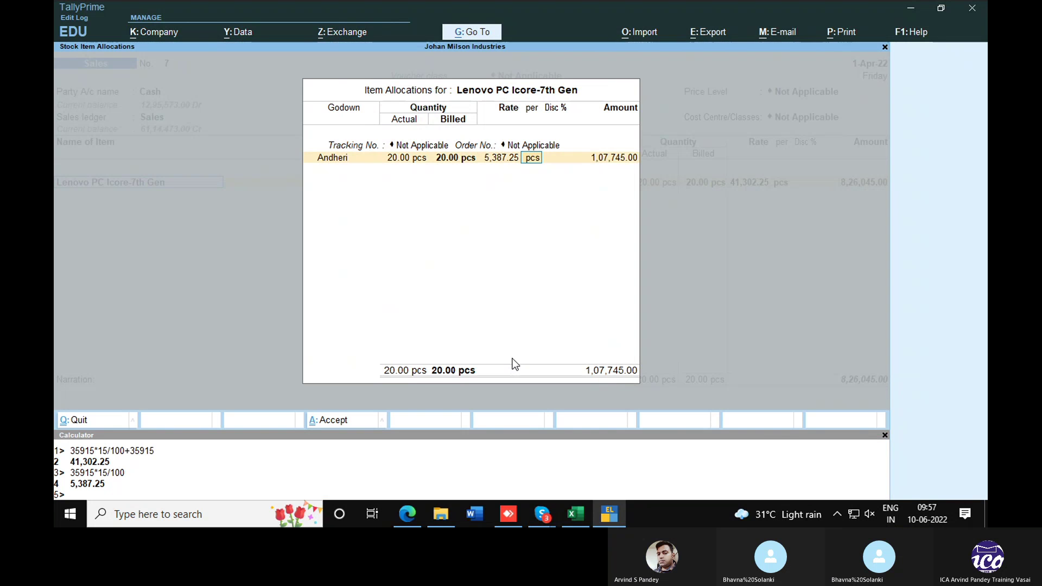
Check the prime cost in the Excel workbook and calculate 31915*15/100+31915 with TallyPrime's built-in calculator.
key("alt+Tab")
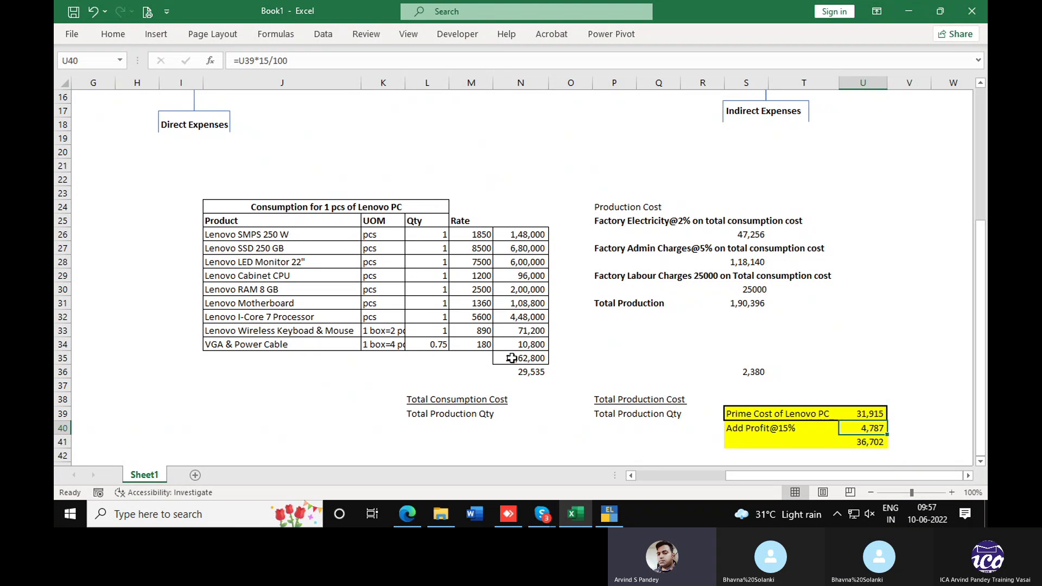
key("alt+Tab")
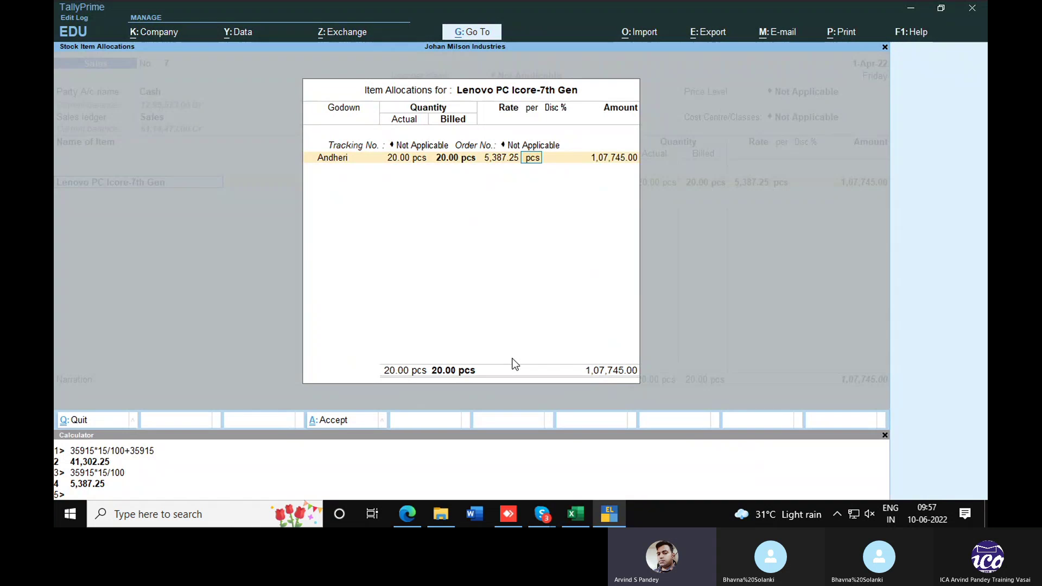
key("alt+Tab")
key("Up")
key("alt+Tab")
key("ctrl+n")
type("31915*1")
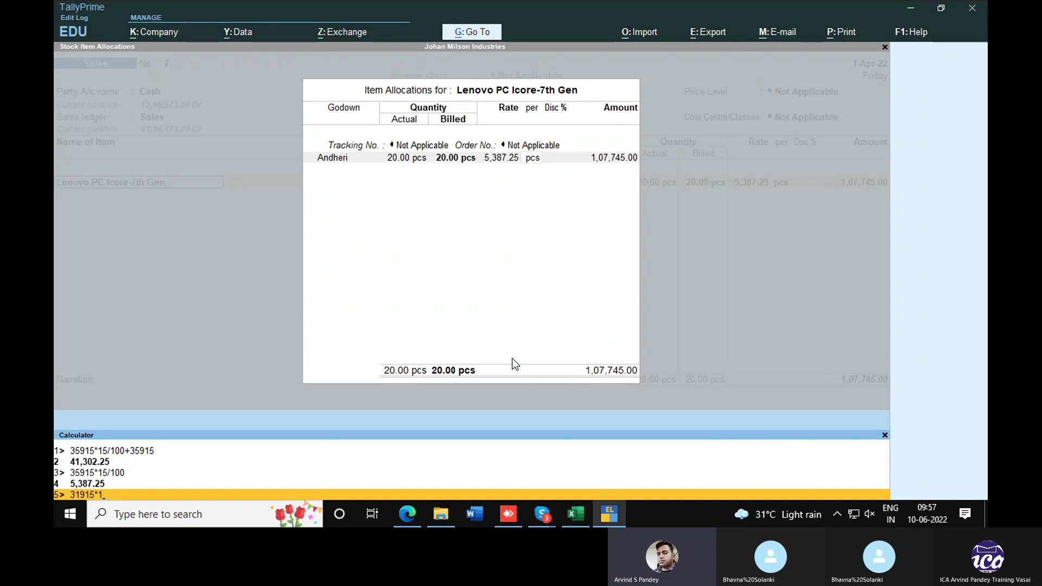
type("5/100+31915")
key("Return")
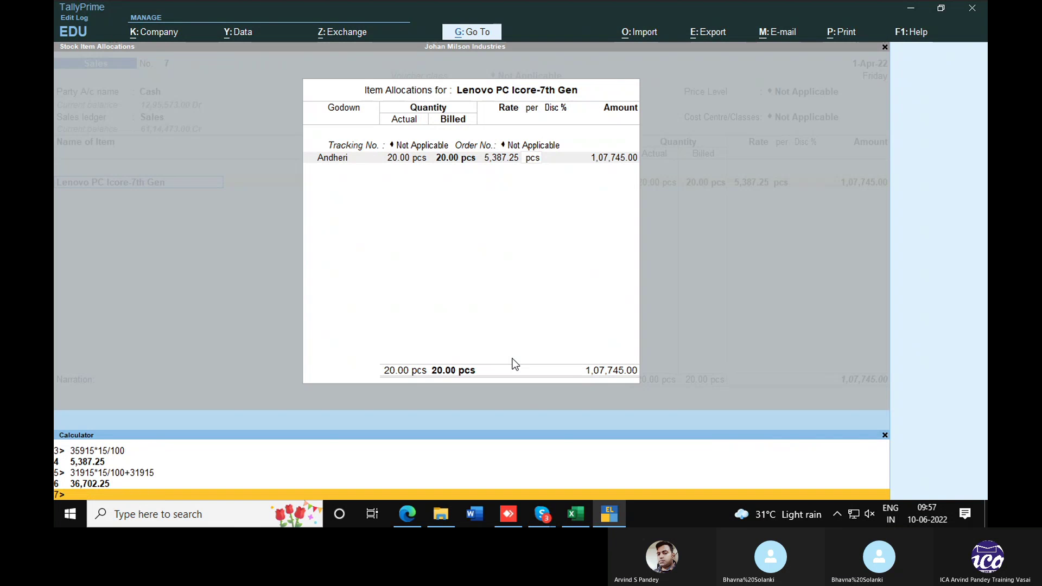
Check the selling price in the Excel workbook and set the Lenovo PC's rate in TallyPrime to 36,702.25 with the built-in calculator.
key("alt+Tab")
key("Down")
key("Down")
key("alt+Tab")
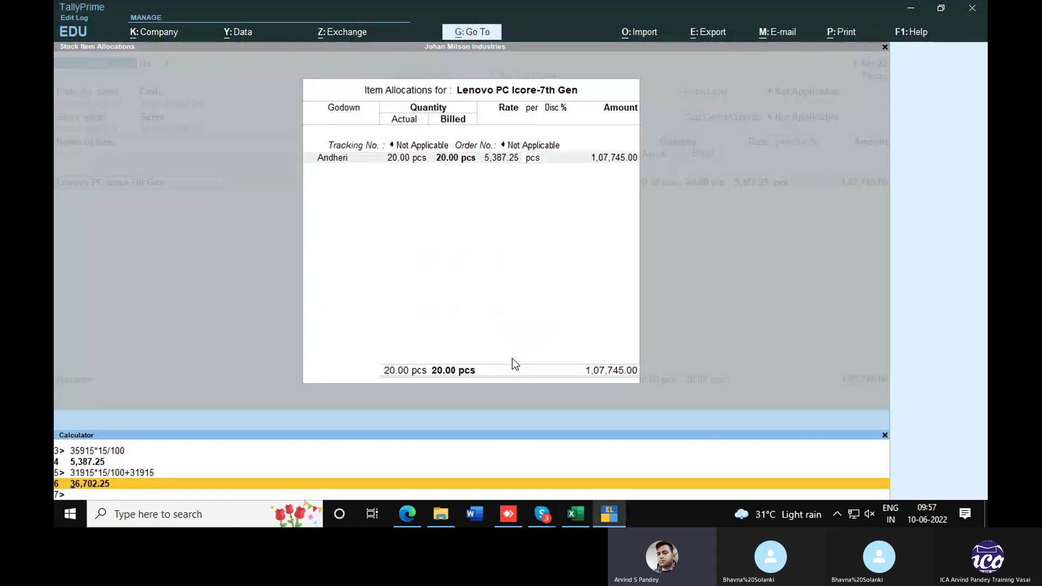
key("Up")
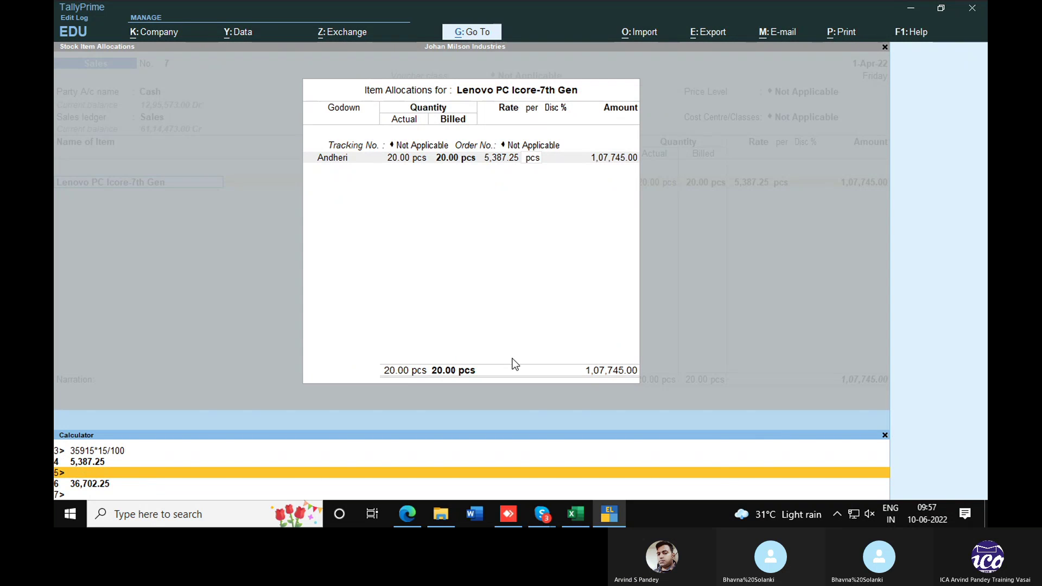
key("ctrl+m")
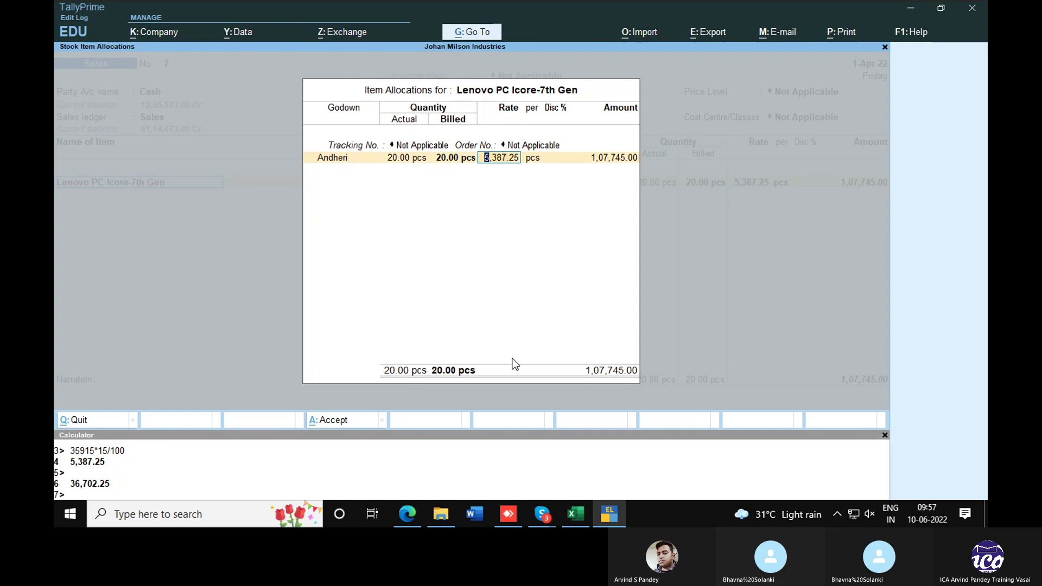
key("ctrl+n")
key("Return")
key("Return")
key("Return")
key("Return")
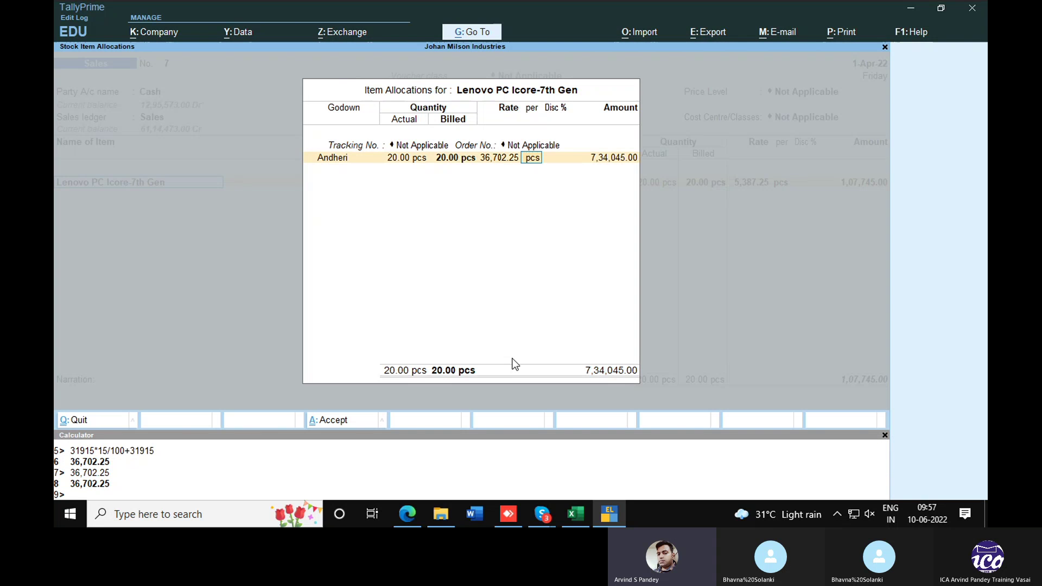
Complete the Lenovo PC item line, end the item list and accept the sales voucher.
key("Return")
key("Return")
key("Return")
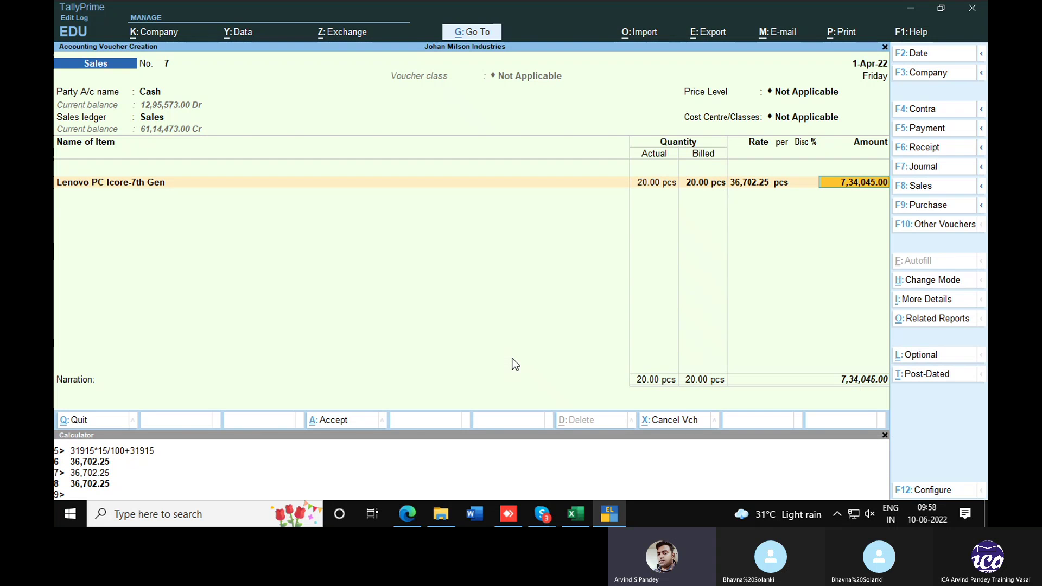
key("Return")
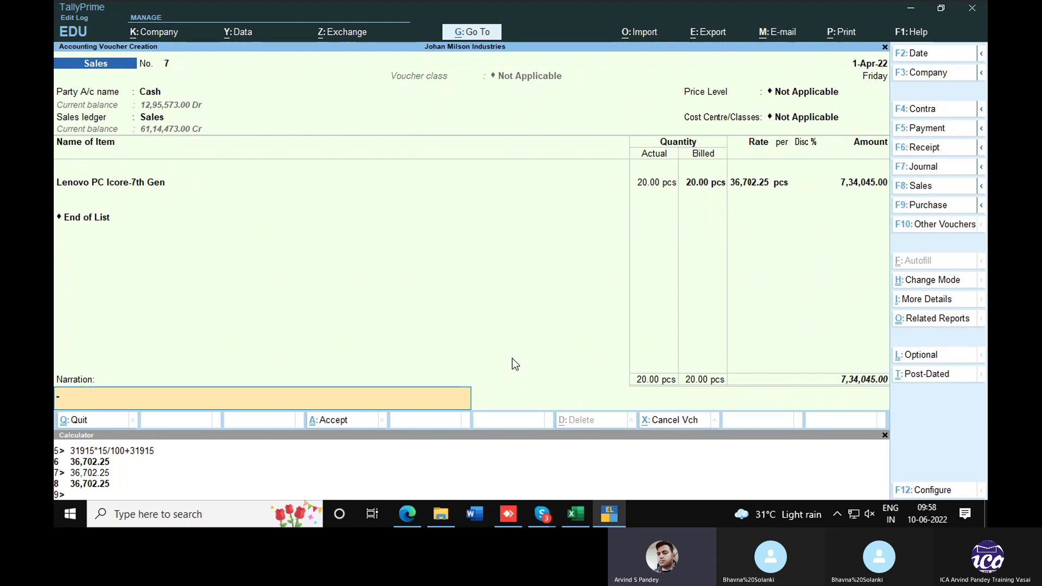
key("Return")
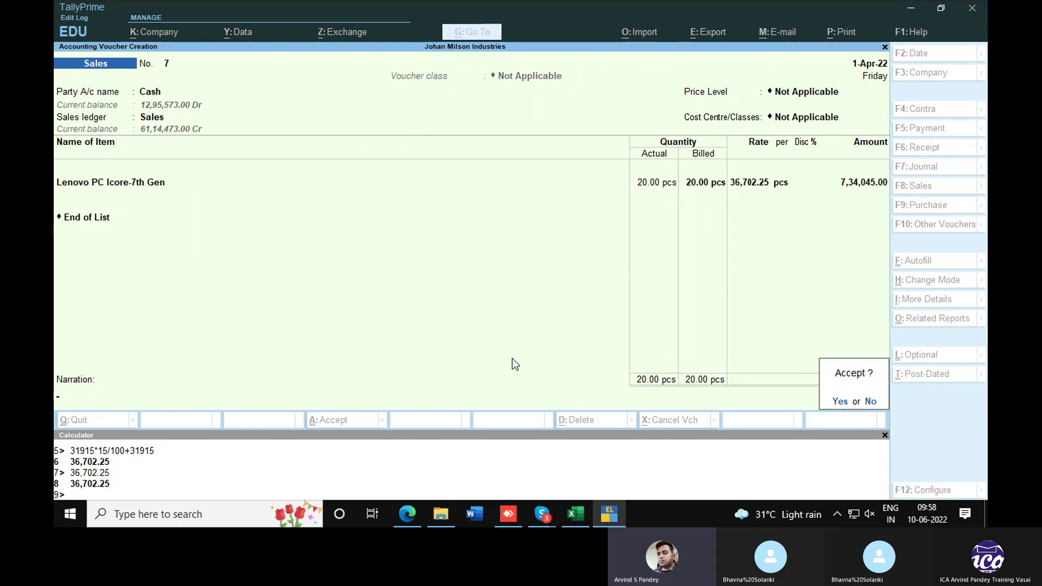
key("Return")
Leave voucher entry and open the Stock Summary report.
key("Escape")
key("Return")
key("Down")
key("Down")
key("Down")
key("Down")
key("Down")
key("Return")
key("Down")
key("Down")
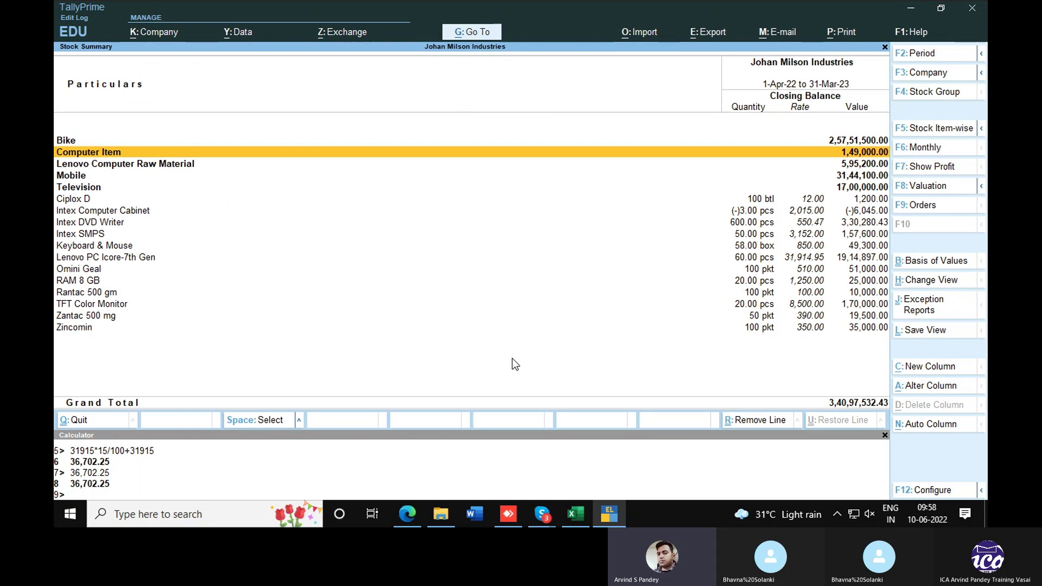
Open the Lenovo Computer Raw Material group and mark each component line to examine its closing stock.
key("Return")
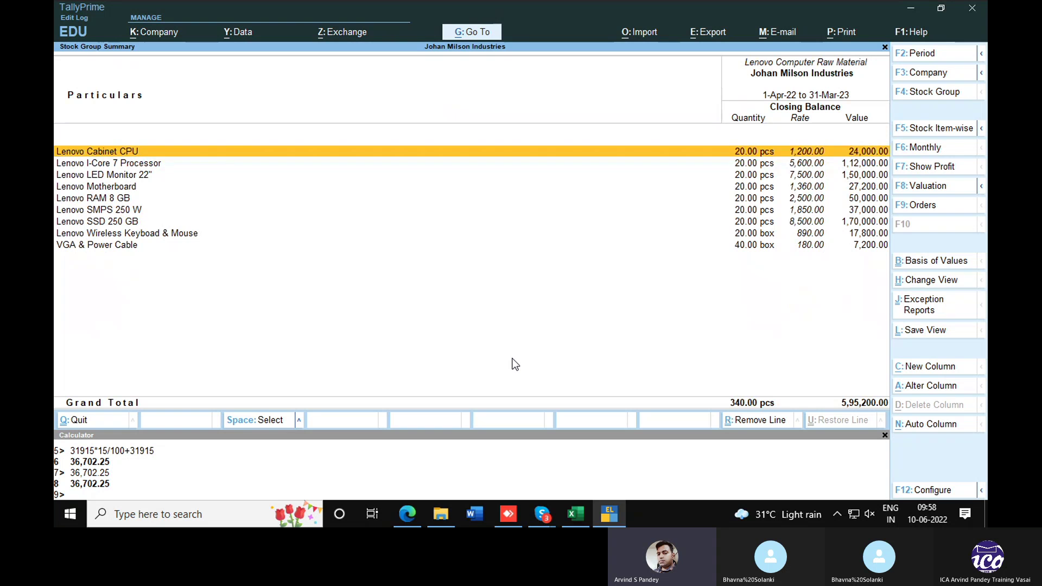
key("space")
key("space")
key("space")
key("space")
key("space")
key("space")
key("space")
key("space")
key("space")
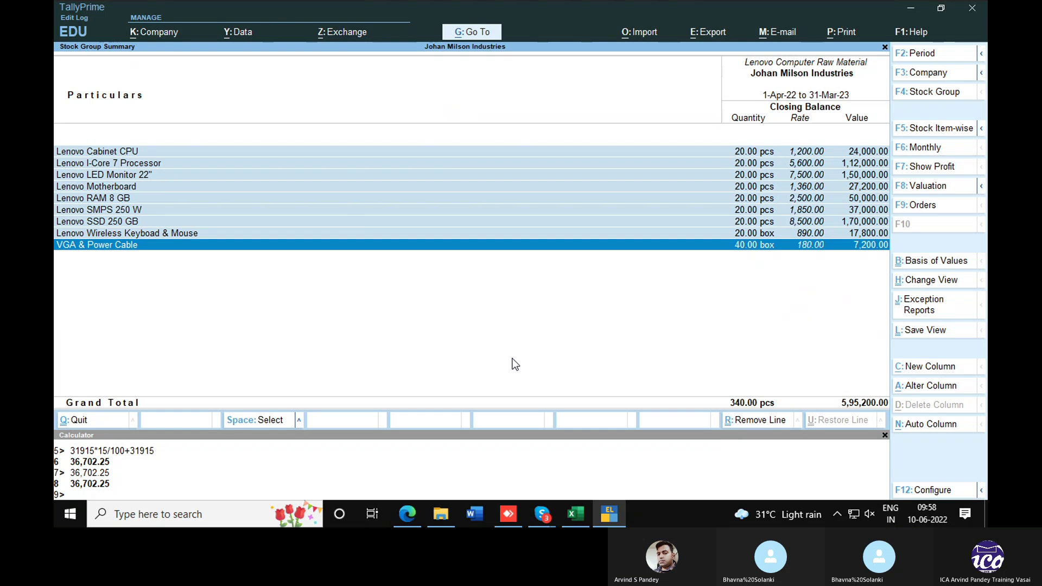
Return to the Stock Summary and examine the closing balance of Lenovo PC Icore-7th Gen.
key("Escape")
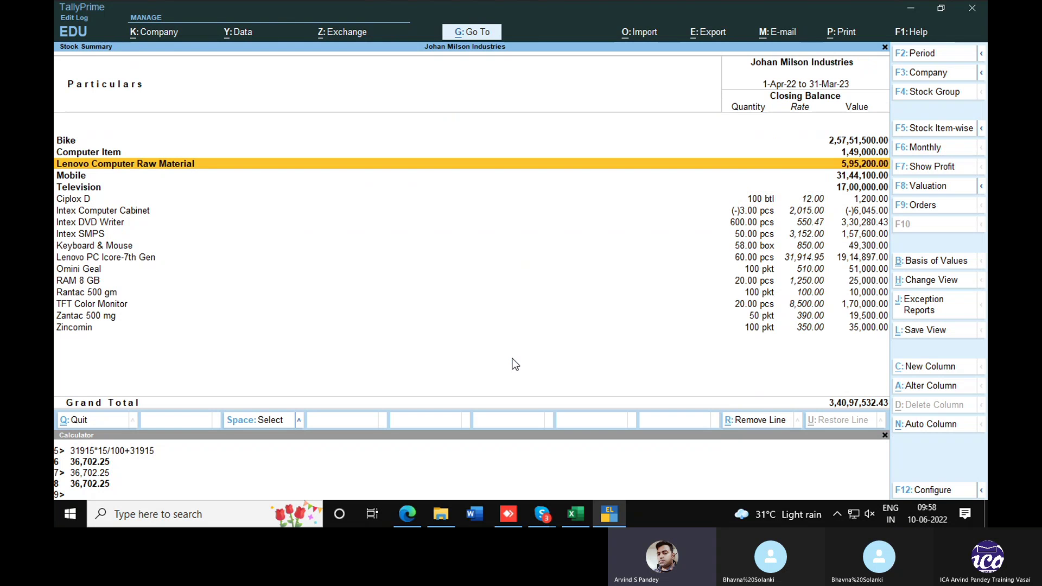
key("Down")
key("Down")
key("Down")
key("Down")
key("Down")
key("Down")
key("Down")
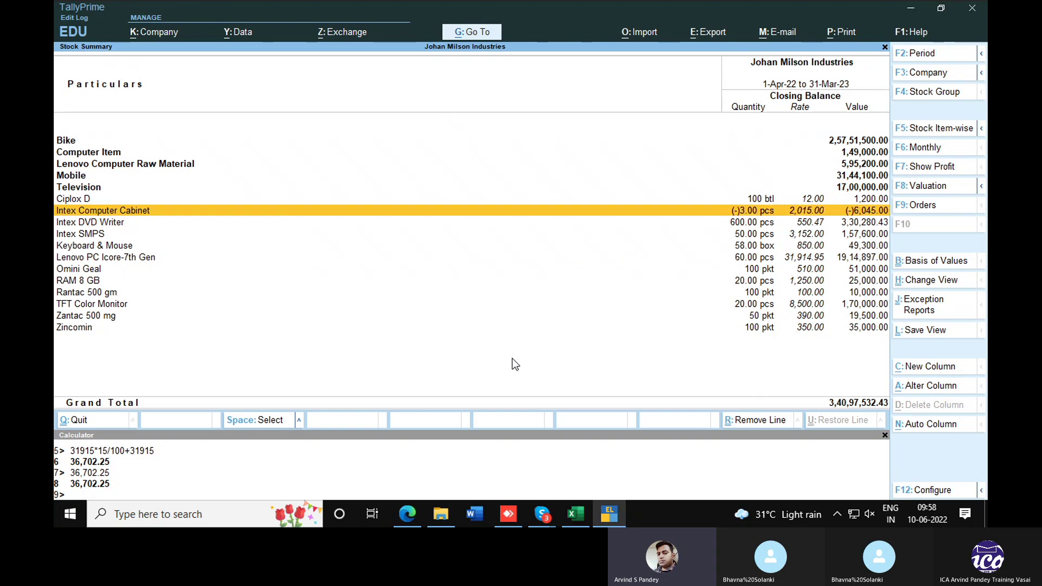
key("Down")
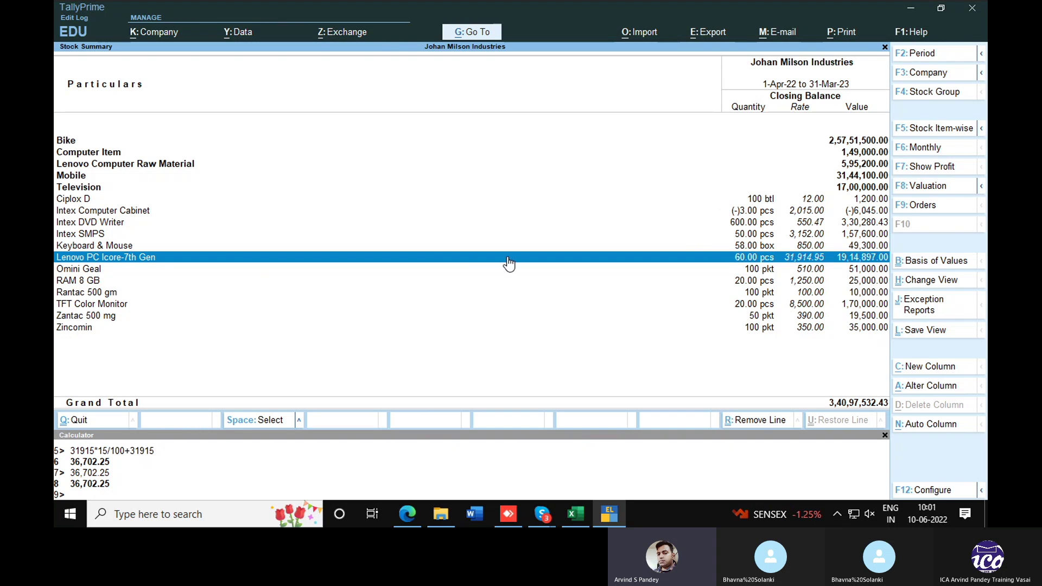
key("space")
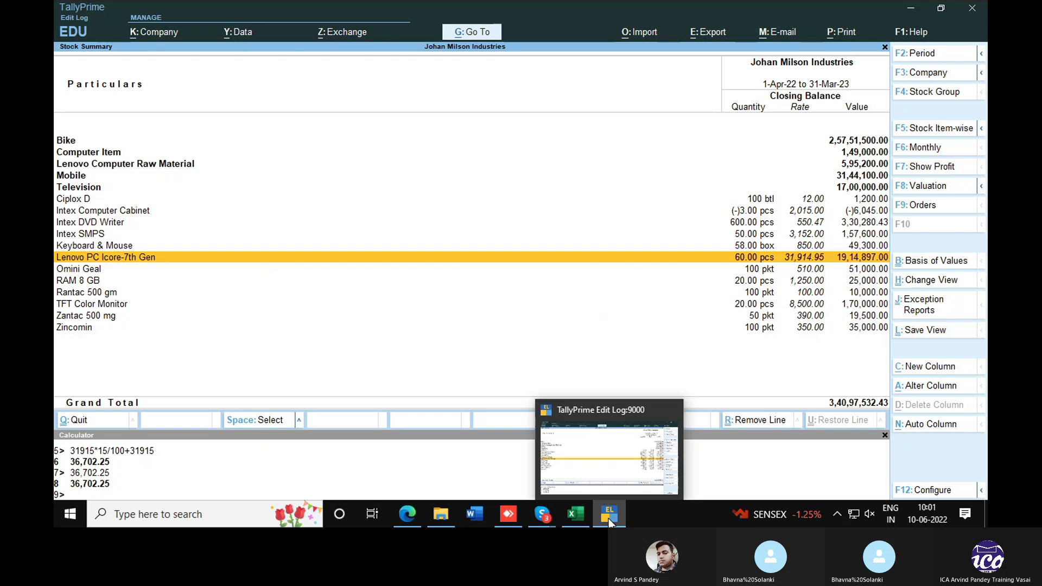
Leave the Stock Summary, quit TallyPrime and dismiss the ODBC driver error.
left_click(608, 469)
key("Escape")
key("Escape")
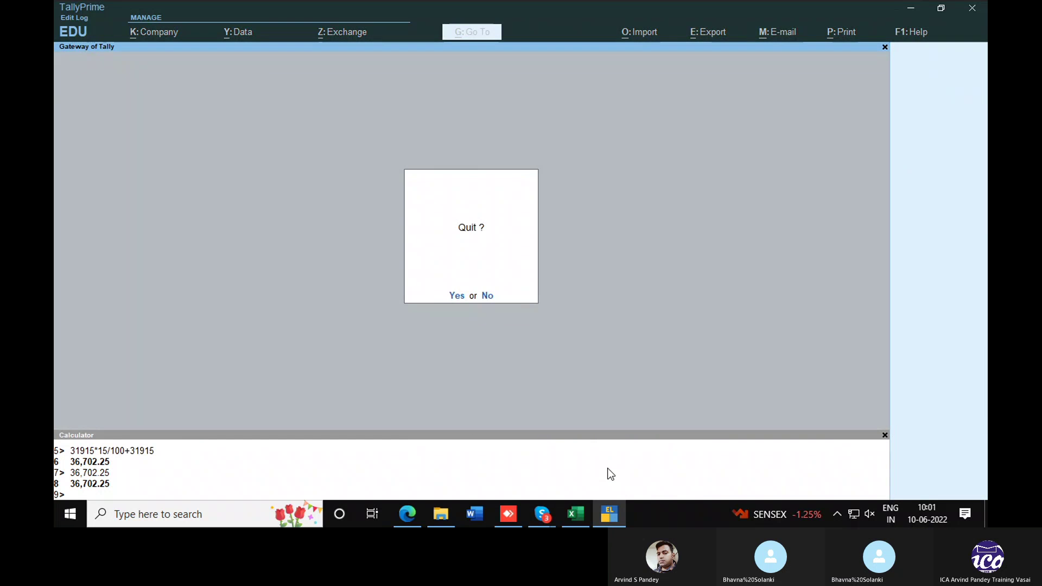
key("Return")
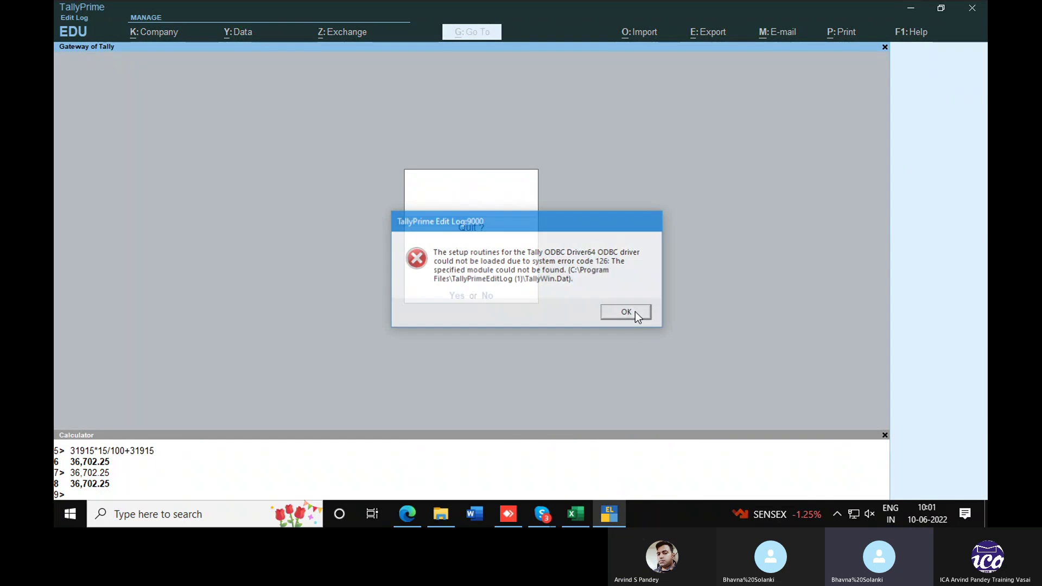
left_click(635, 312)
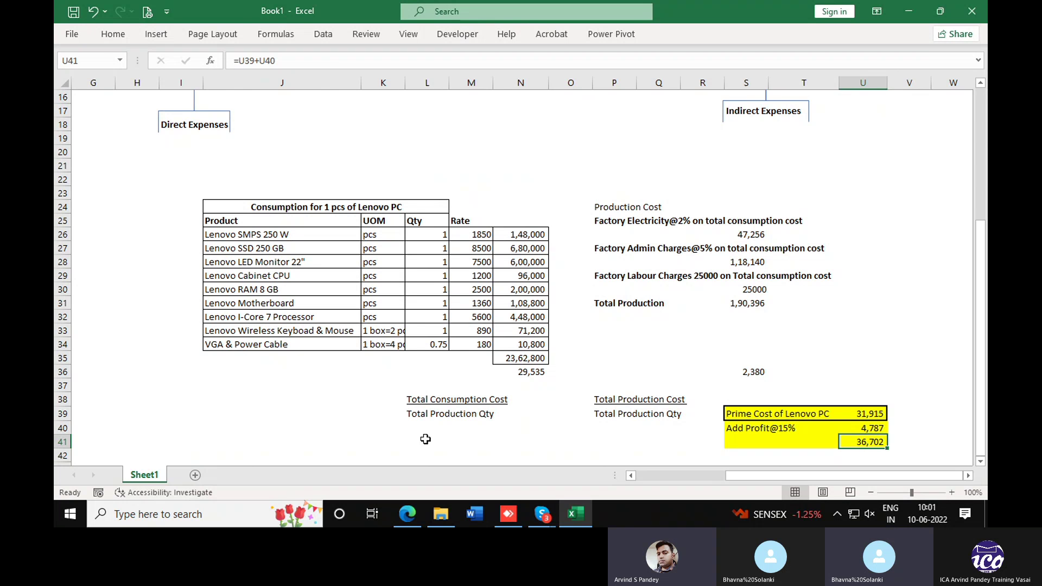
Switch to AnyDesk and close it, ending all active sessions.
left_click(509, 514)
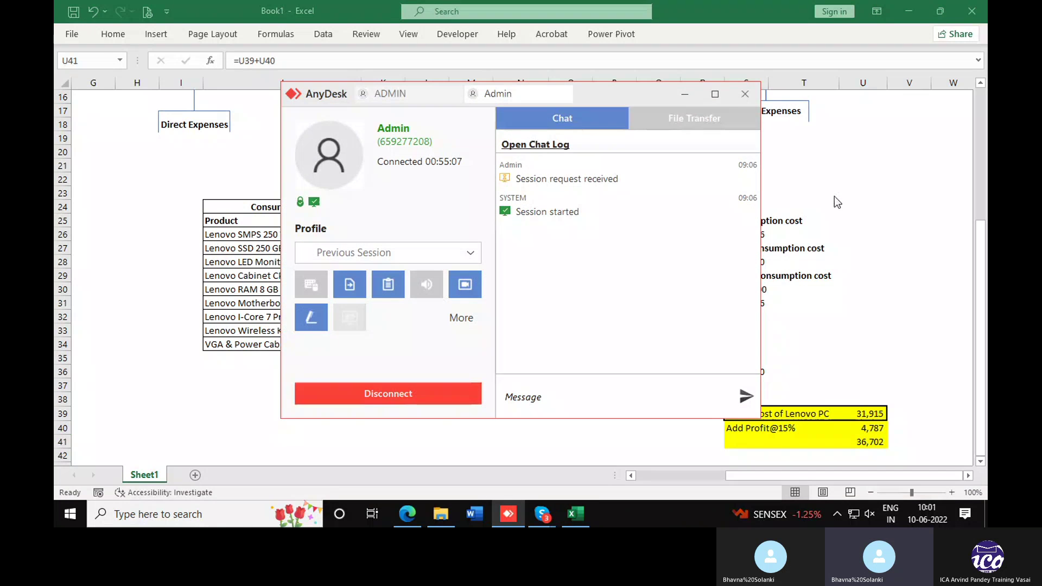
left_click(742, 100)
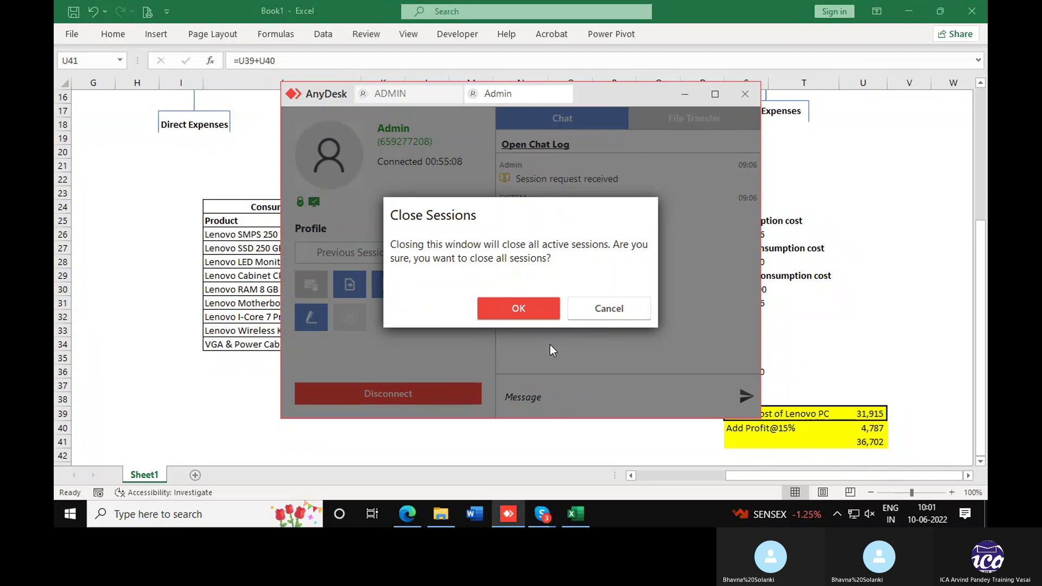
left_click(500, 305)
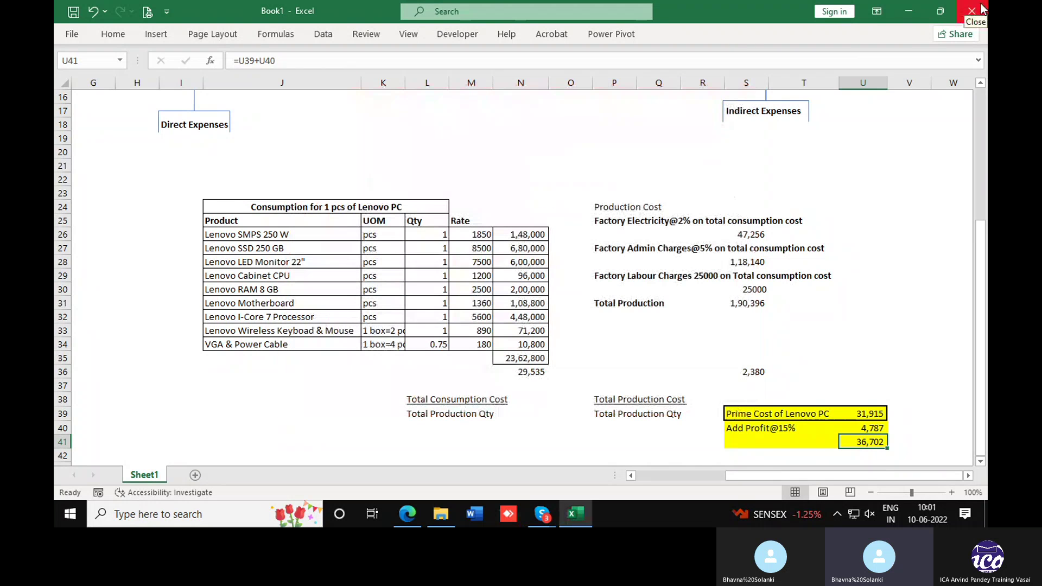
Save the costing workbook as an Excel Workbook named "chapter 1." in the Documents folder.
left_click(72, 35)
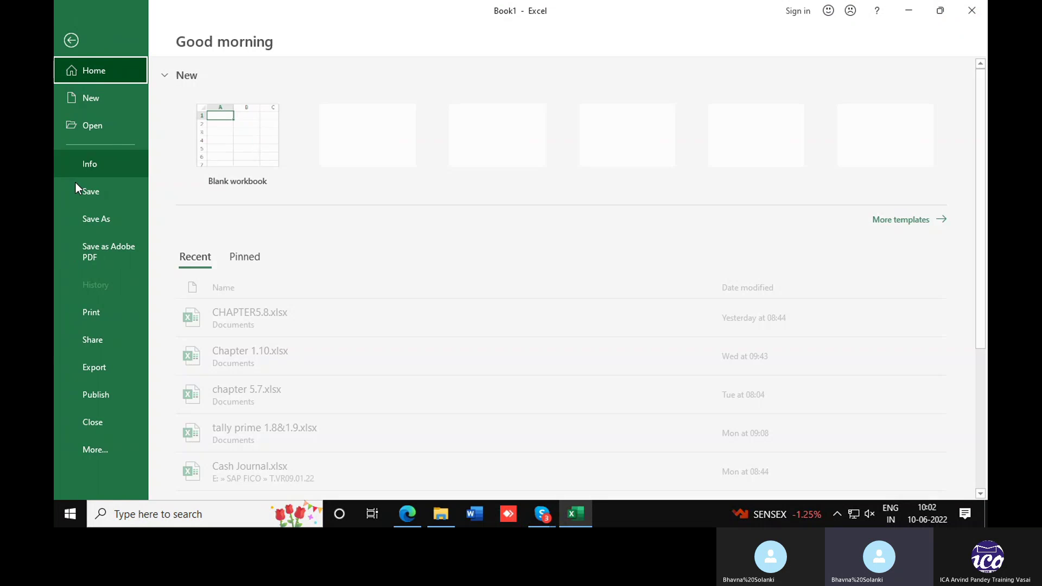
left_click(97, 217)
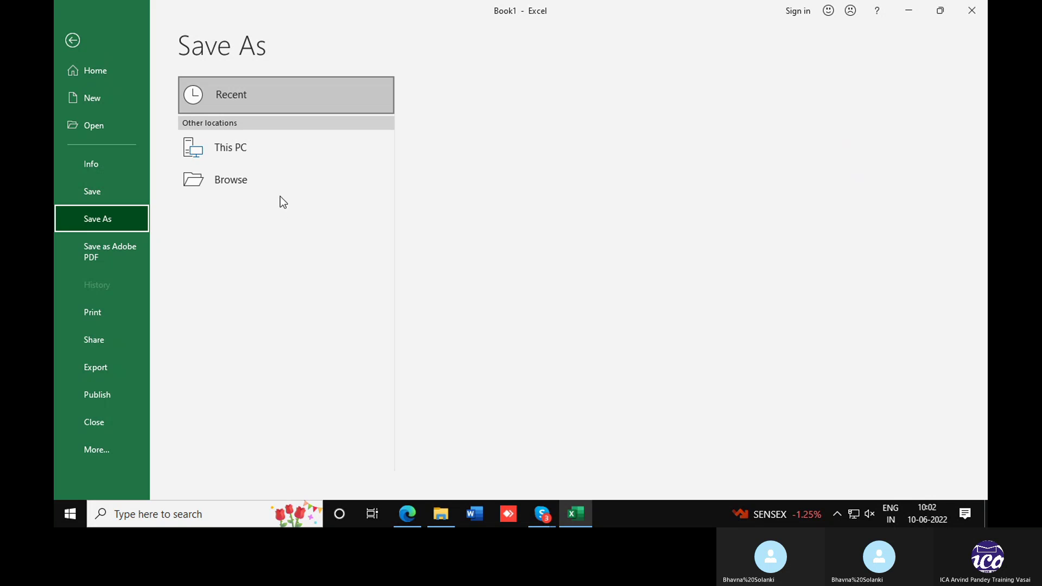
left_click(458, 158)
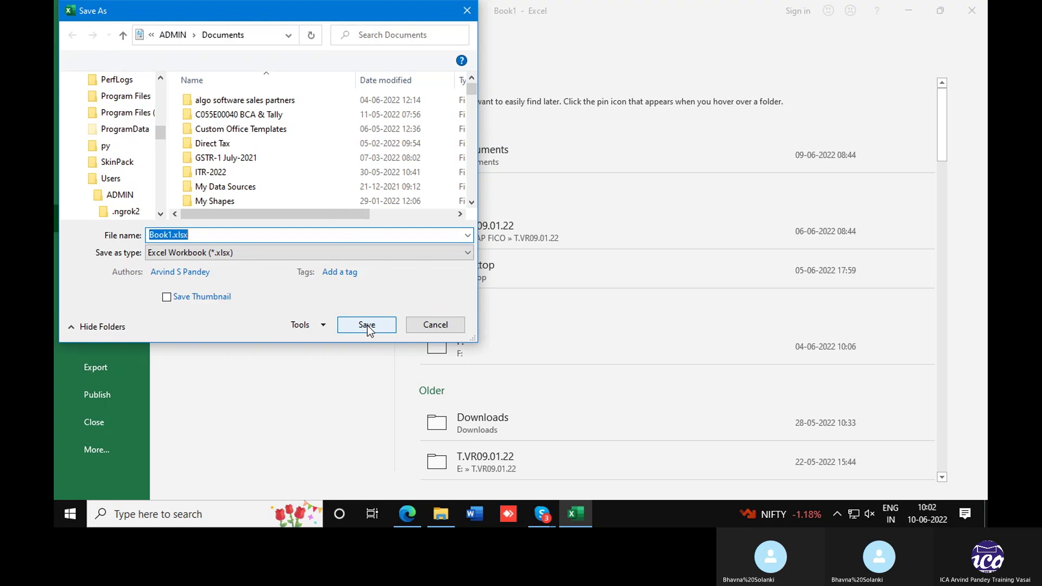
type("chapter ")
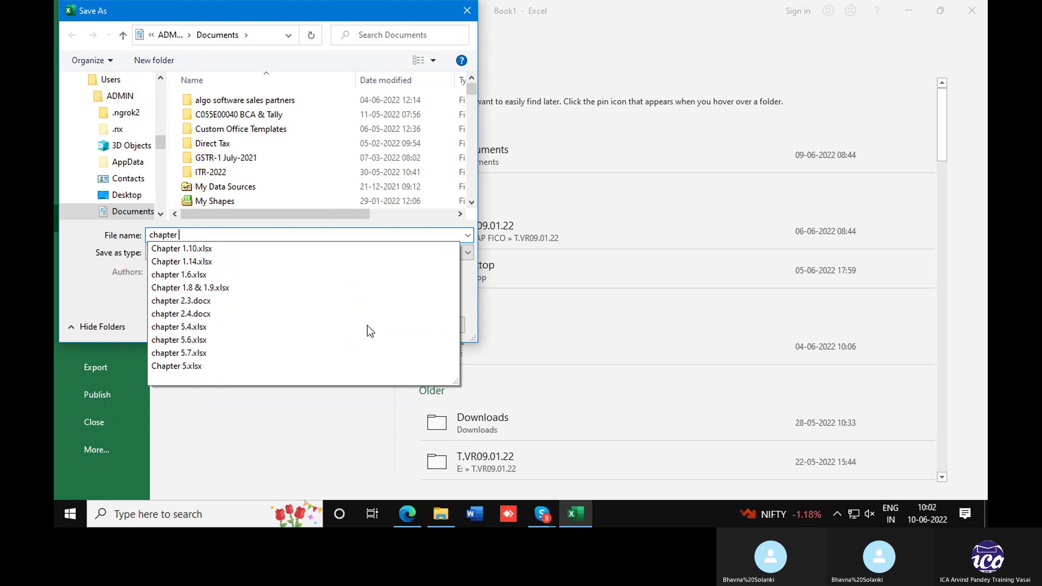
type("1.")
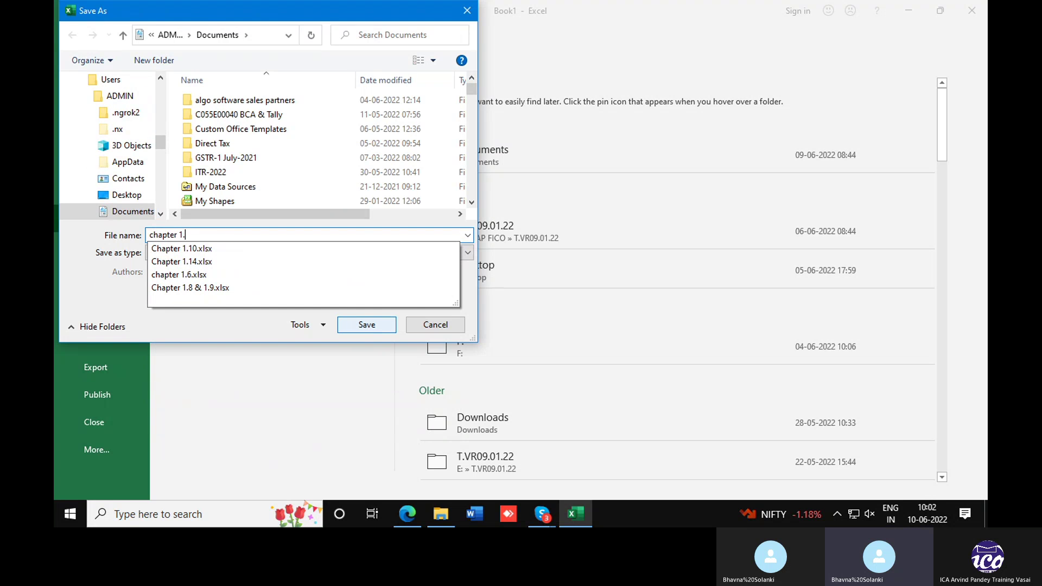
left_click(367, 325)
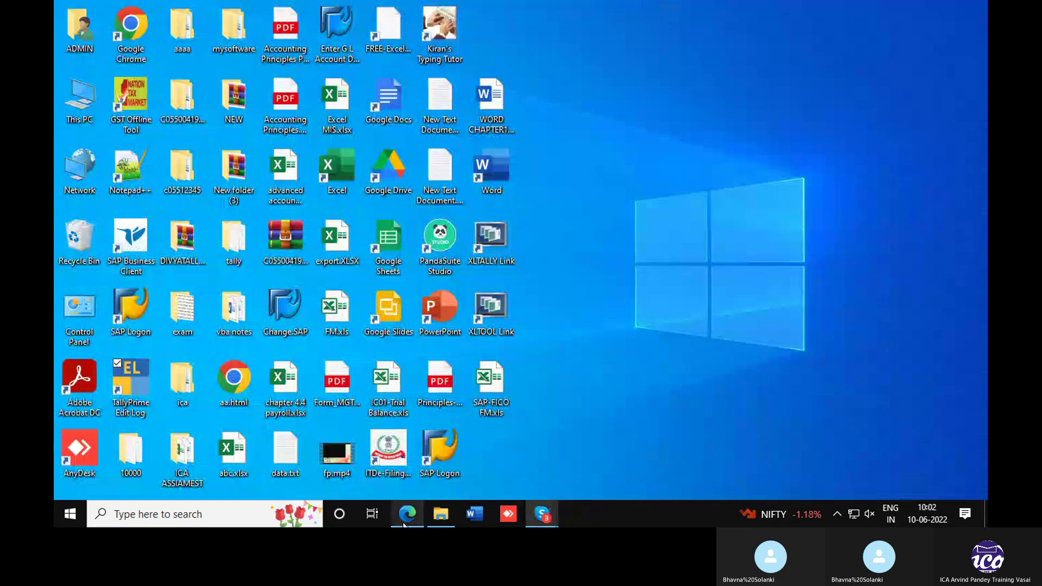
Switch to Microsoft Edge, sign out of the Google account from the SAP-Controlling -CO document, and close the browser.
left_click(408, 445)
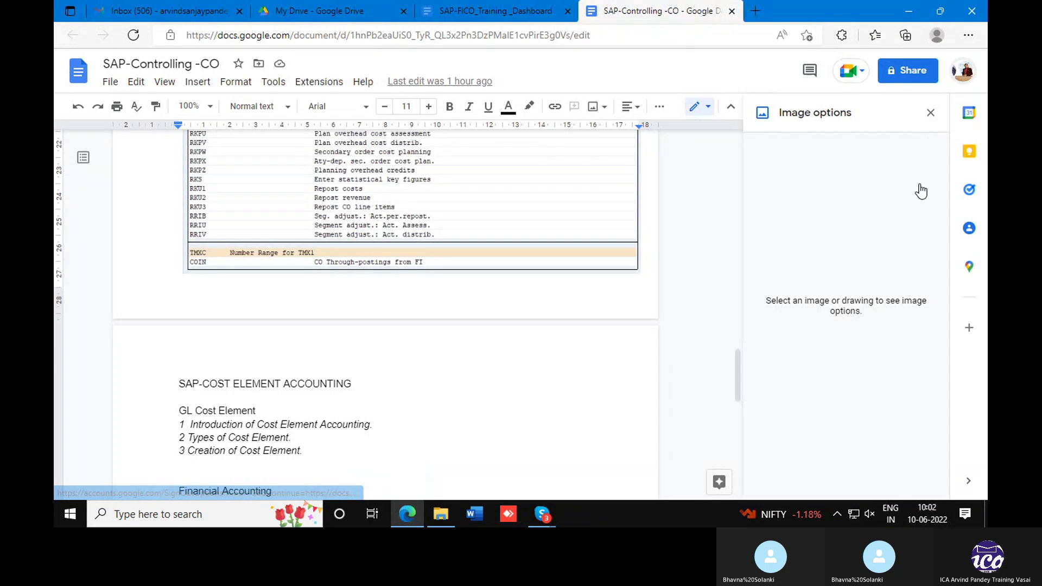
left_click(958, 76)
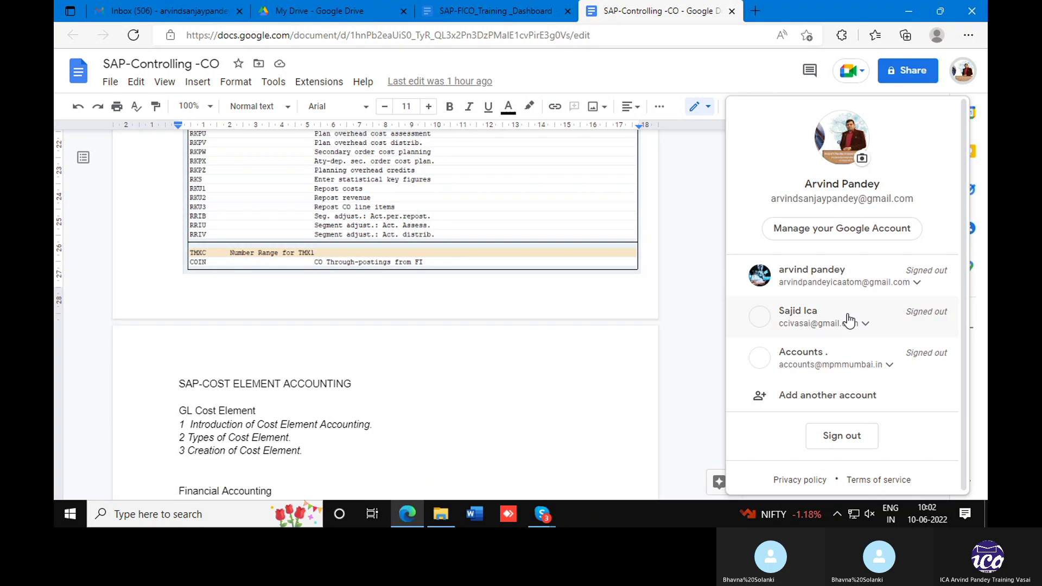
left_click(841, 440)
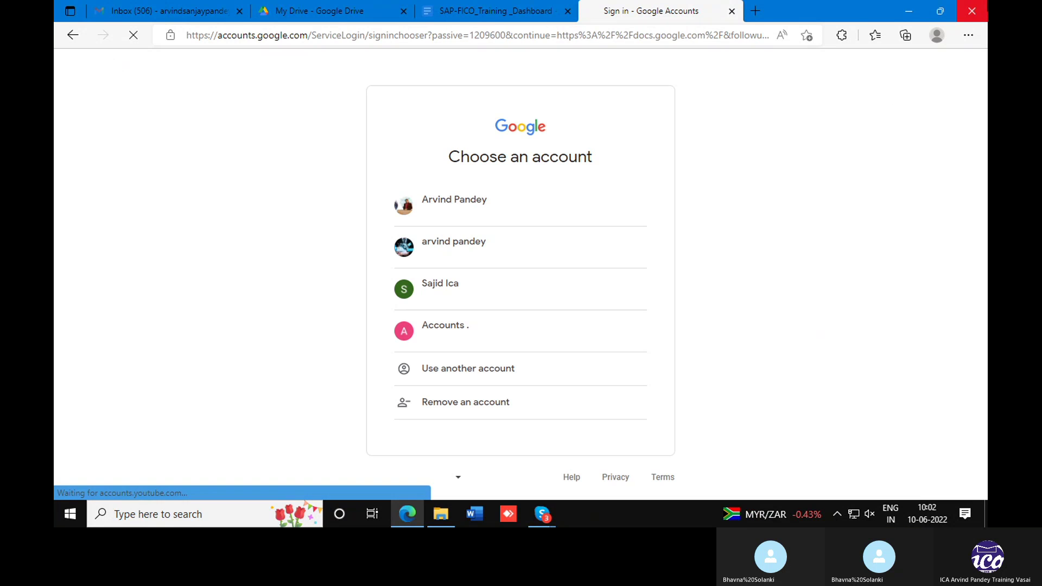
left_click(982, 12)
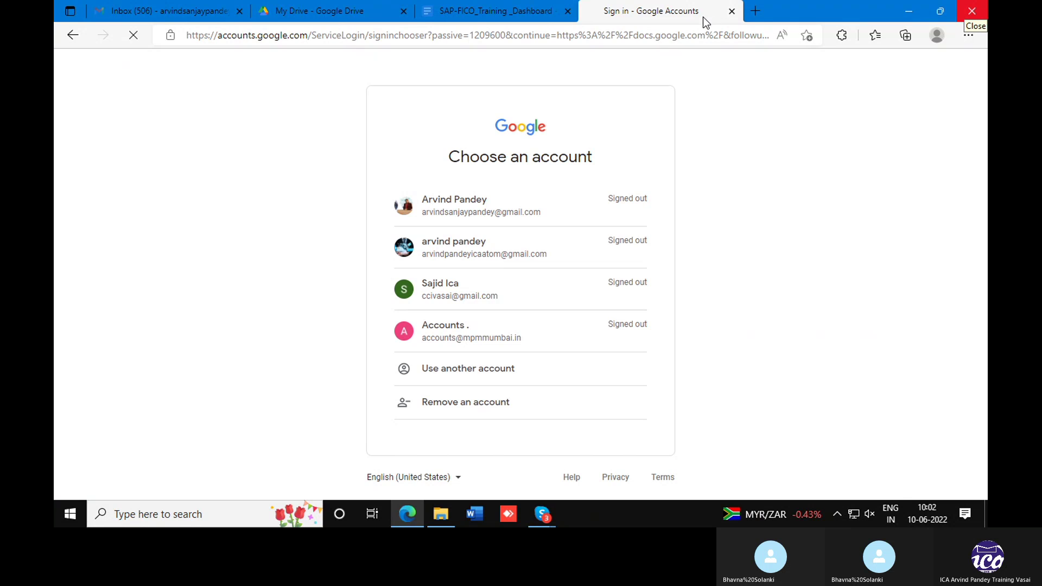